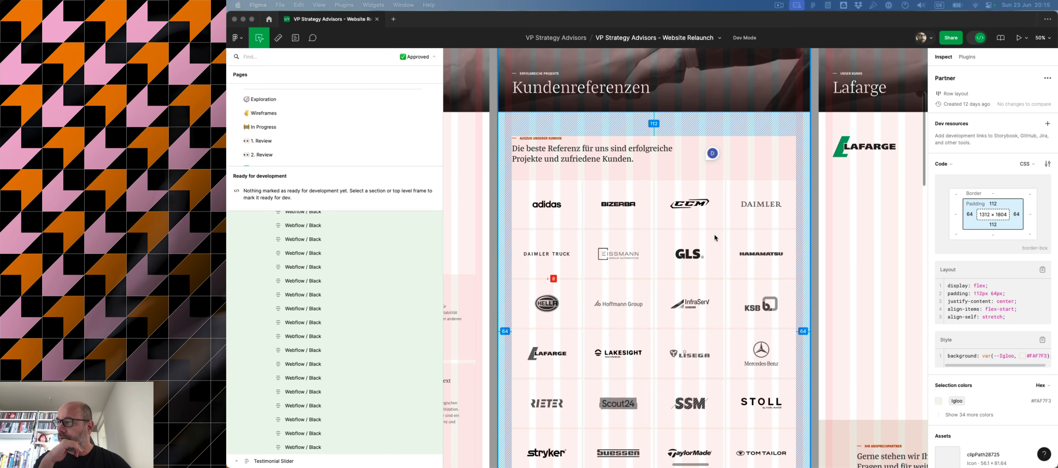
# Examine the Kundenreferenzen design's logo grid, testimonial and footer sections in Figma
pyautogui.scroll(-5, 580, 282)
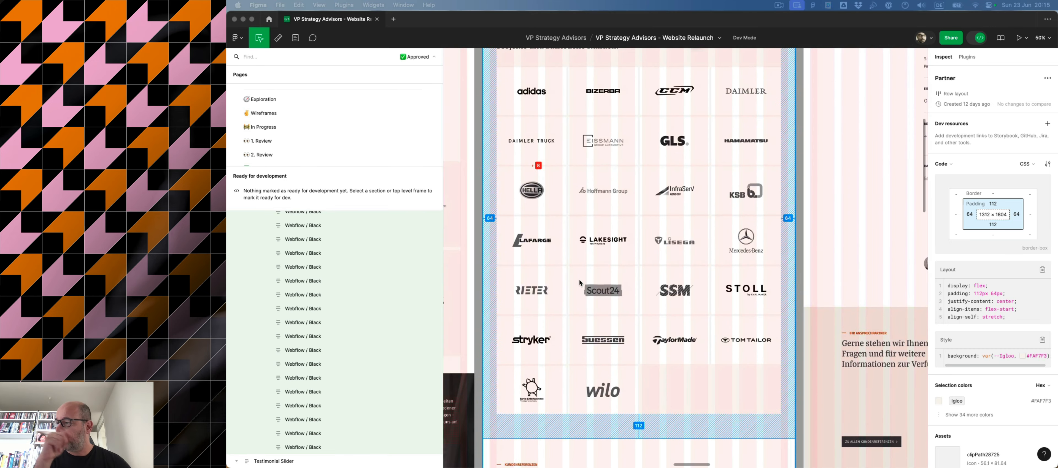
pyautogui.scroll(-7, 579, 281)
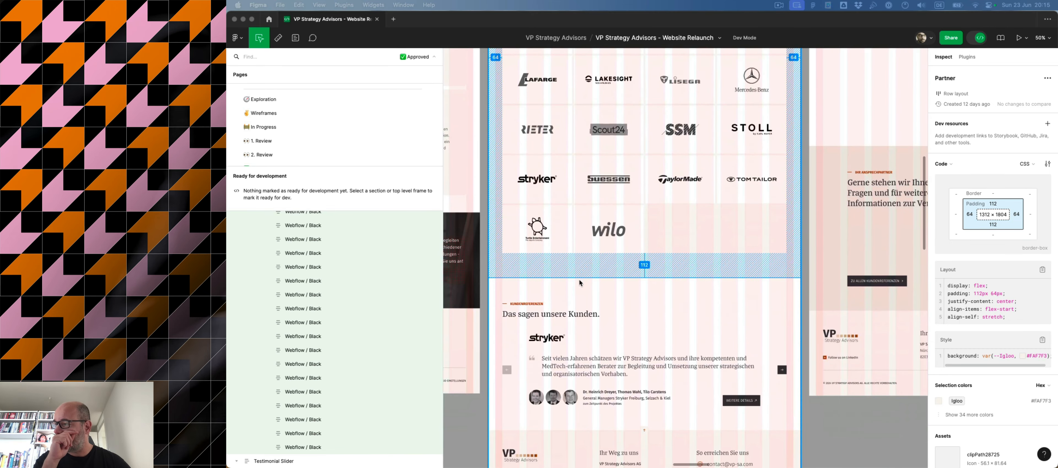
pyautogui.scroll(-2, 579, 281)
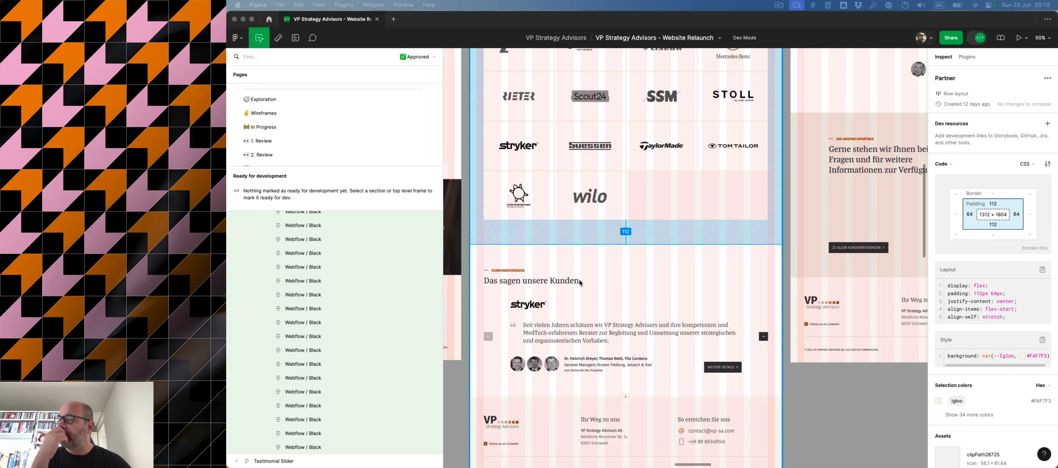
pyautogui.scroll(-1, 580, 282)
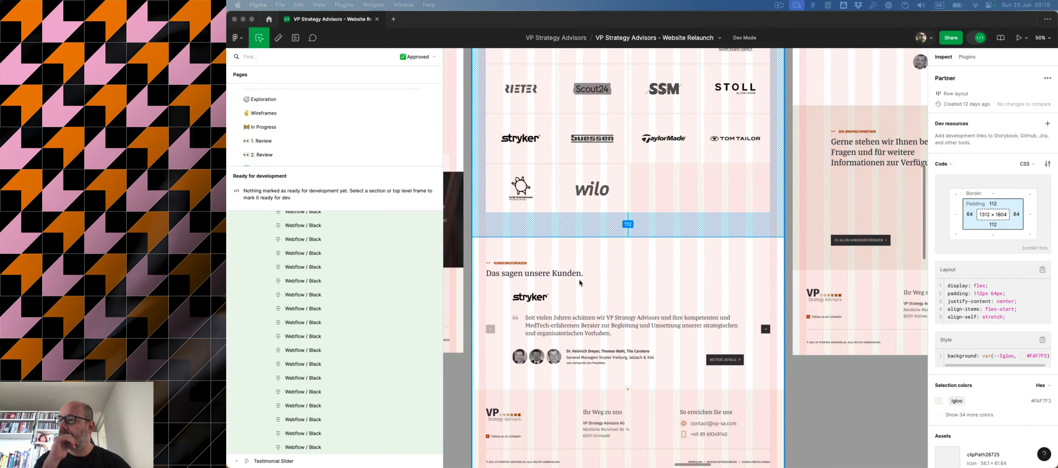
pyautogui.scroll(-1, 580, 283)
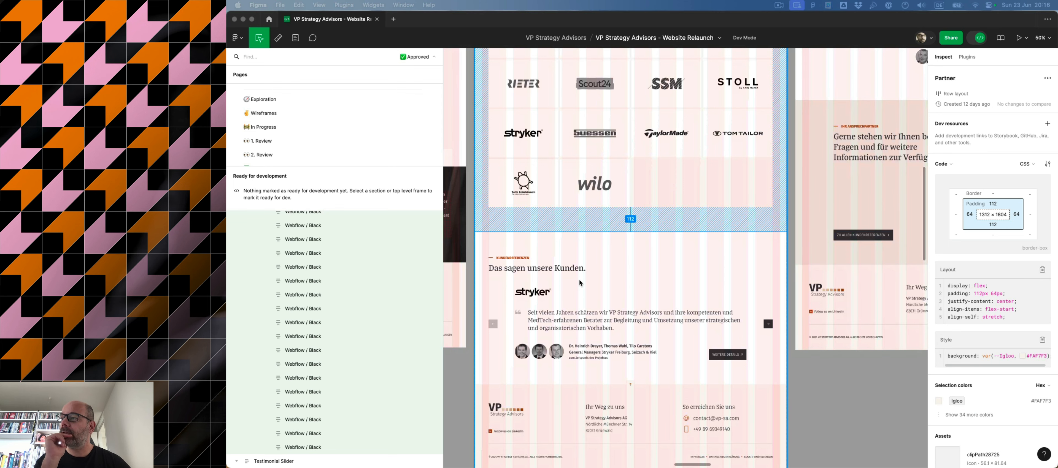
pyautogui.scroll(5, 580, 283)
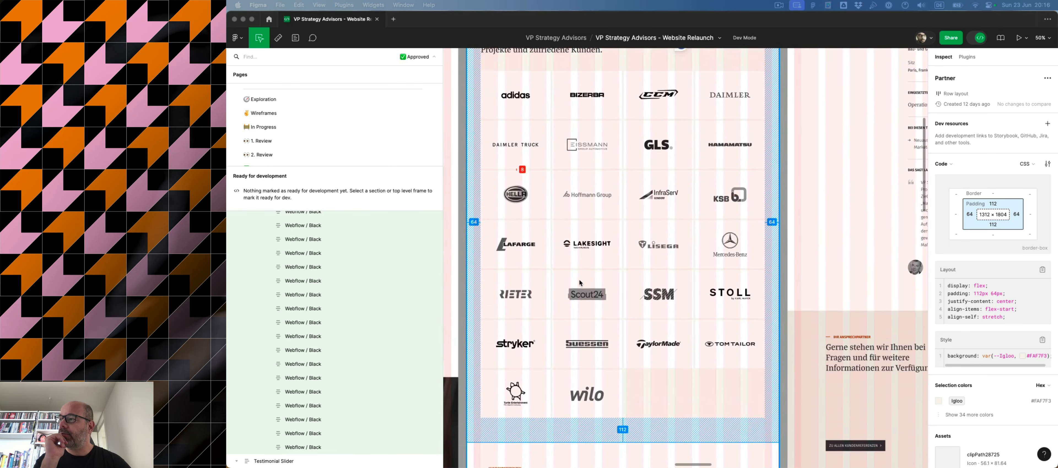
pyautogui.scroll(-4, 579, 283)
# Inspect the Desaturate Layer on individual logo cells to check its size and blend-mode styling
pyautogui.click(614, 312)
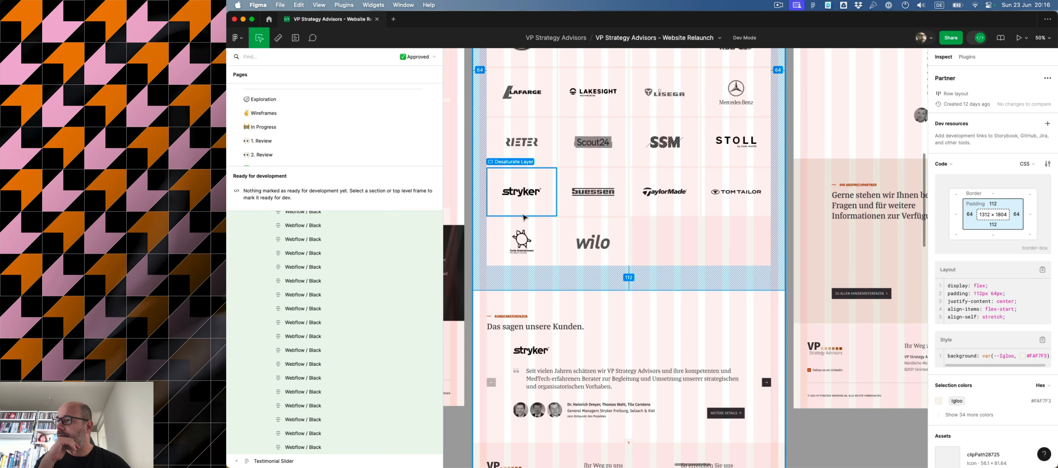
pyautogui.click(555, 230)
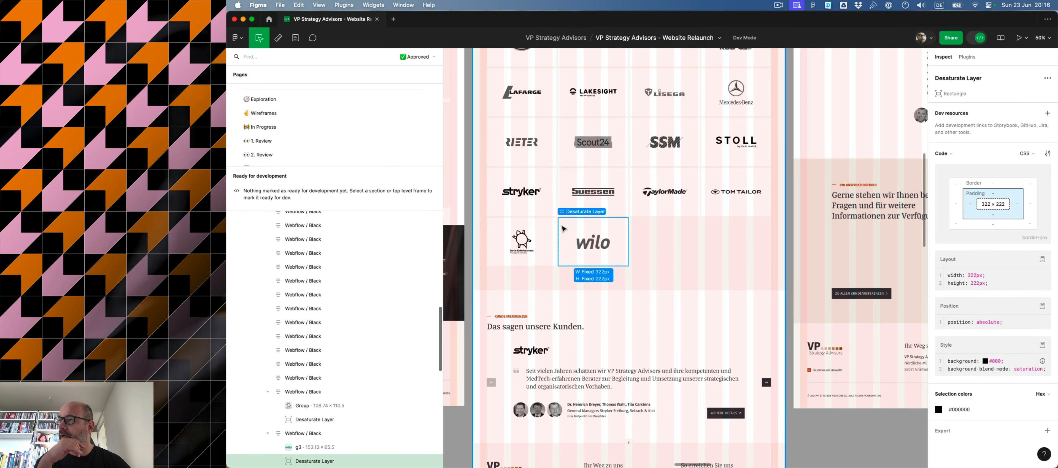
pyautogui.click(546, 204)
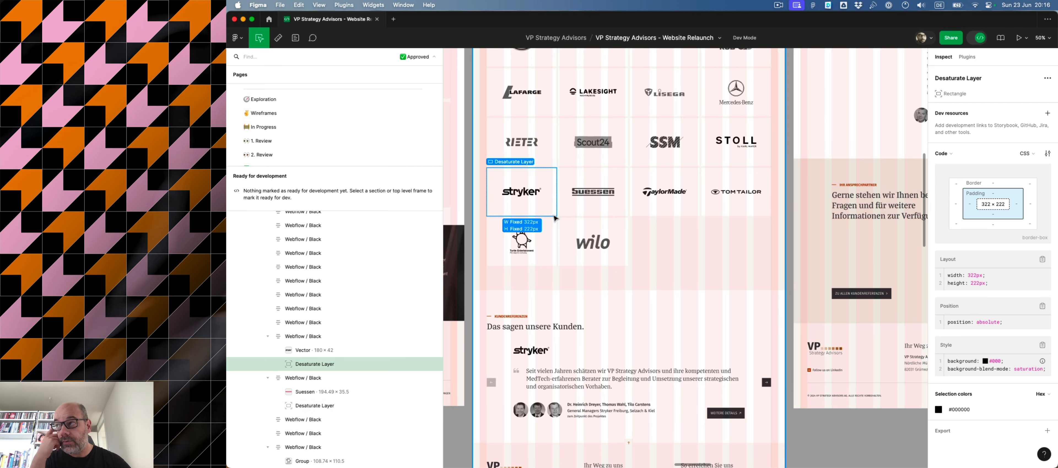
pyautogui.click(567, 222)
pyautogui.rightClick(569, 217)
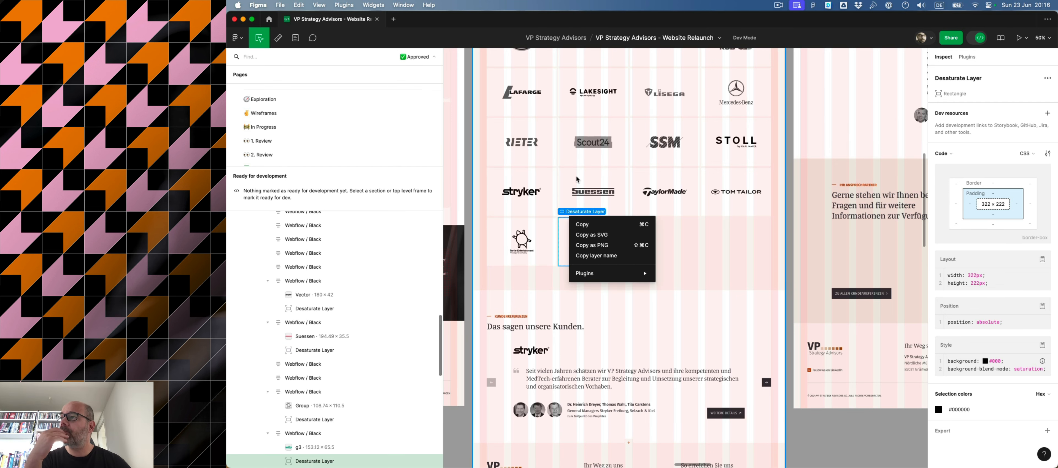
pyautogui.click(589, 202)
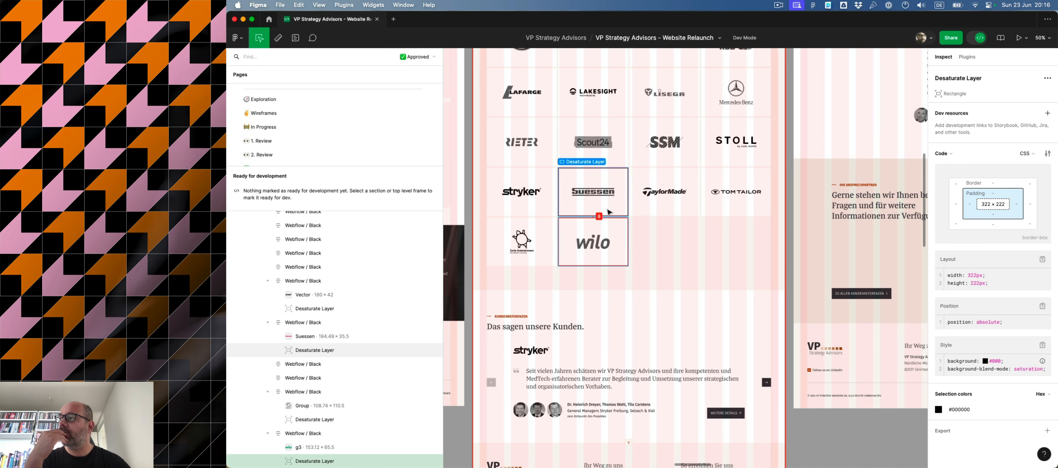
# Examine the Lafarge case-study design next to the reference grid, including its contact and footer sections
pyautogui.scroll(10, 518, 89)
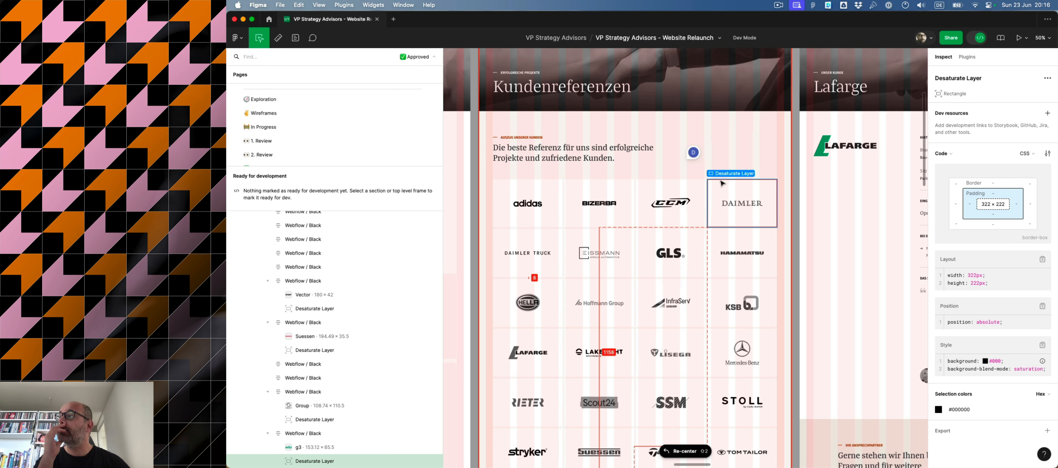
pyautogui.hscroll(5, 722, 183)
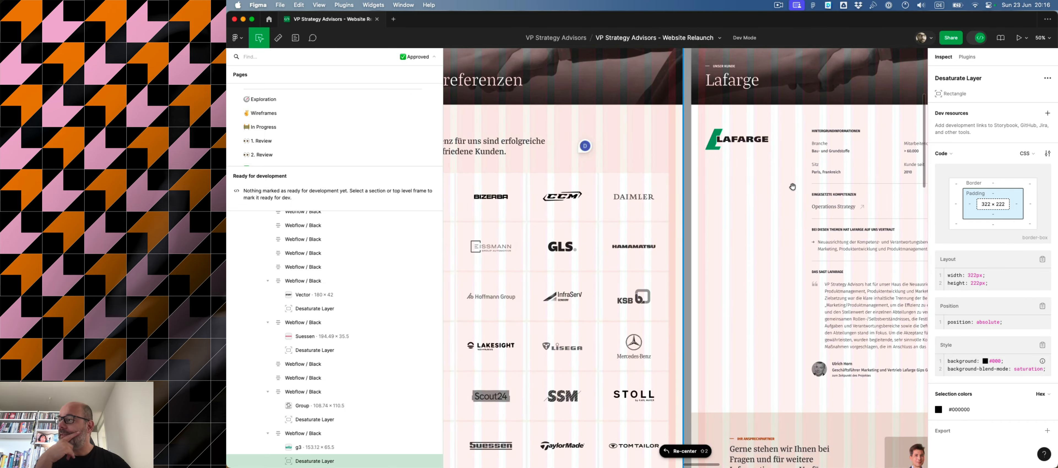
pyautogui.hscroll(4, 793, 187)
pyautogui.scroll(-8, 792, 187)
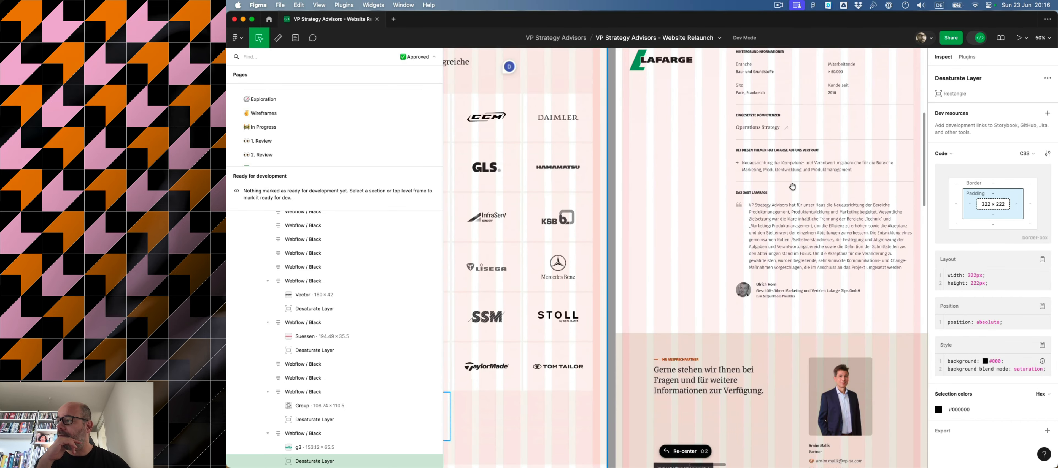
pyautogui.scroll(8, 792, 187)
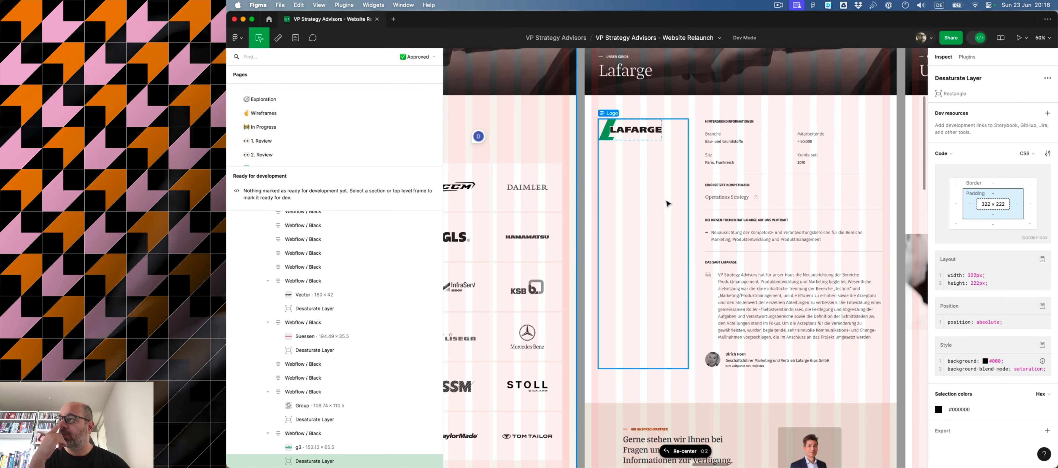
pyautogui.scroll(-12, 666, 203)
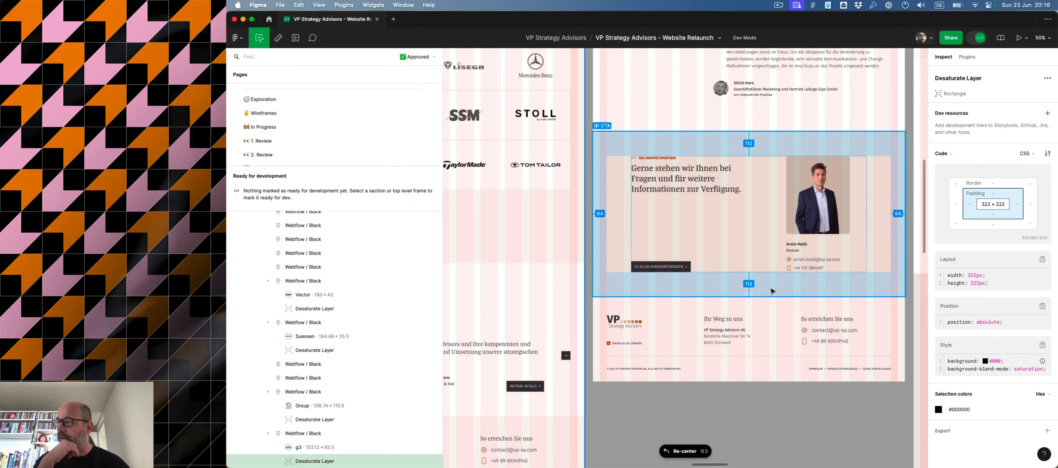
pyautogui.scroll(-2, 772, 291)
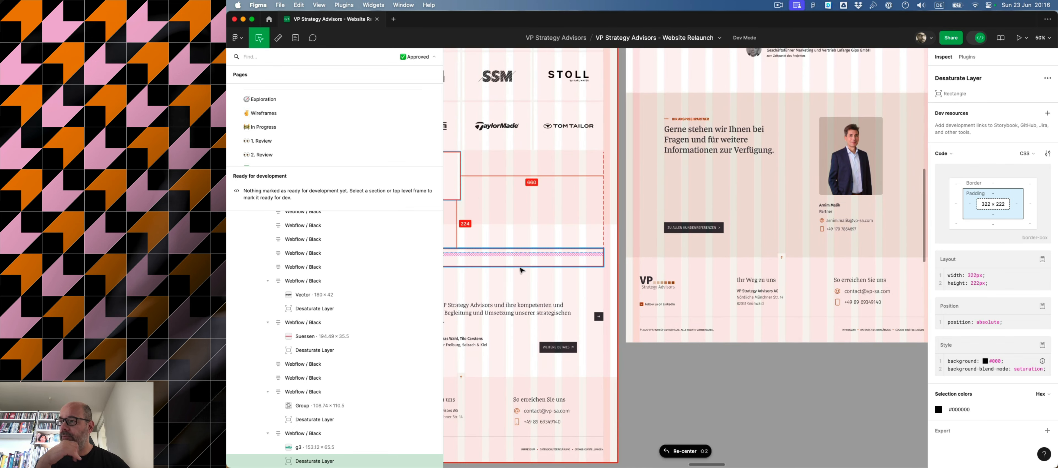
pyautogui.hscroll(-3, 520, 268)
pyautogui.hscroll(-2, 519, 267)
pyautogui.scroll(10, 518, 267)
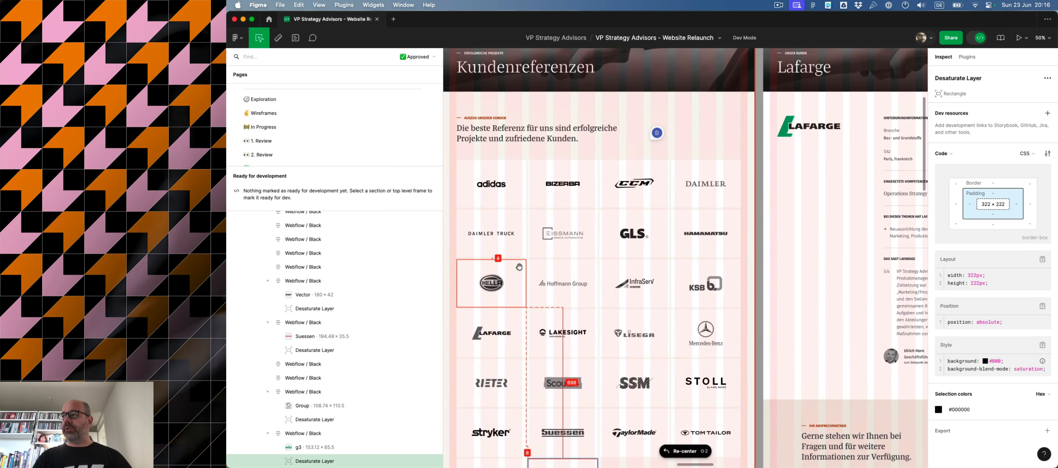
pyautogui.scroll(2, 519, 268)
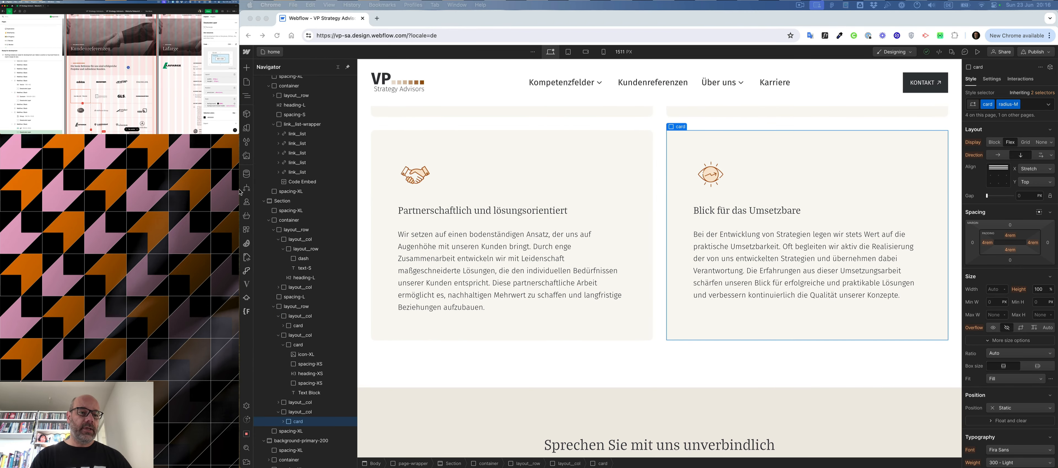
# Switch to Webflow in Chrome and open the Starter Template page from the pages list
pyautogui.click(249, 70)
pyautogui.click(246, 82)
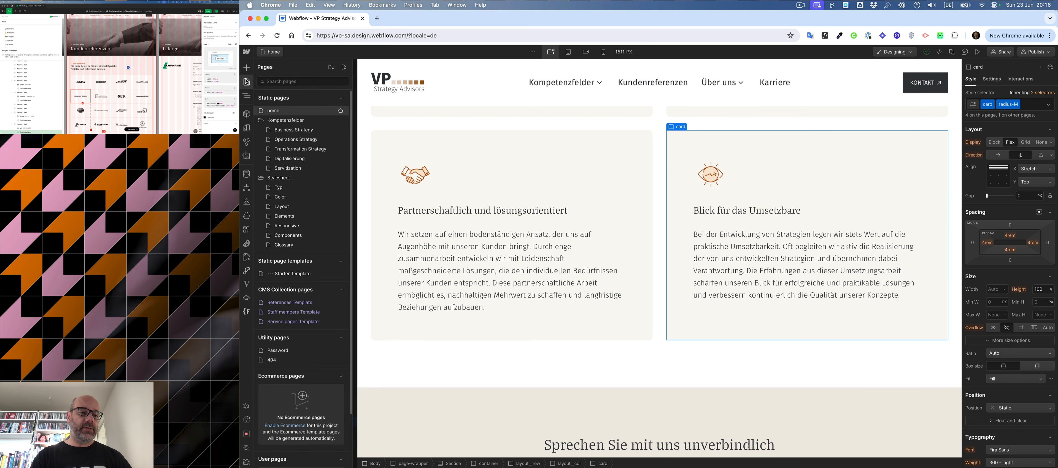
pyautogui.click(289, 274)
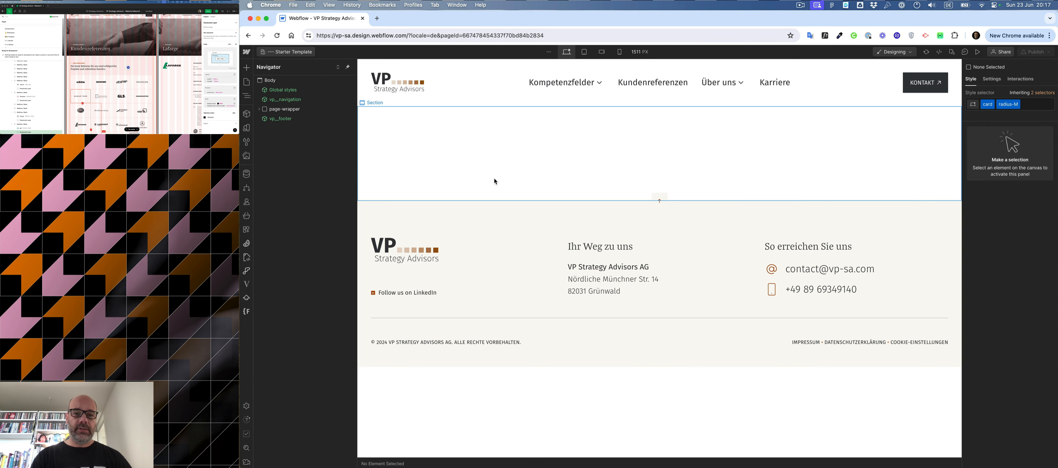
# Insert the vp_hero component into the page-wrapper and move it above the Section
pyautogui.click(494, 92)
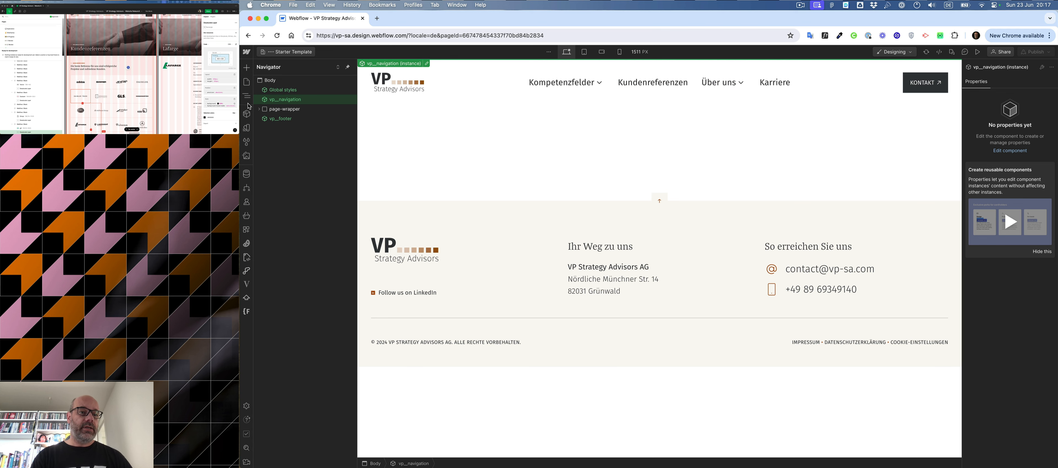
pyautogui.click(258, 109)
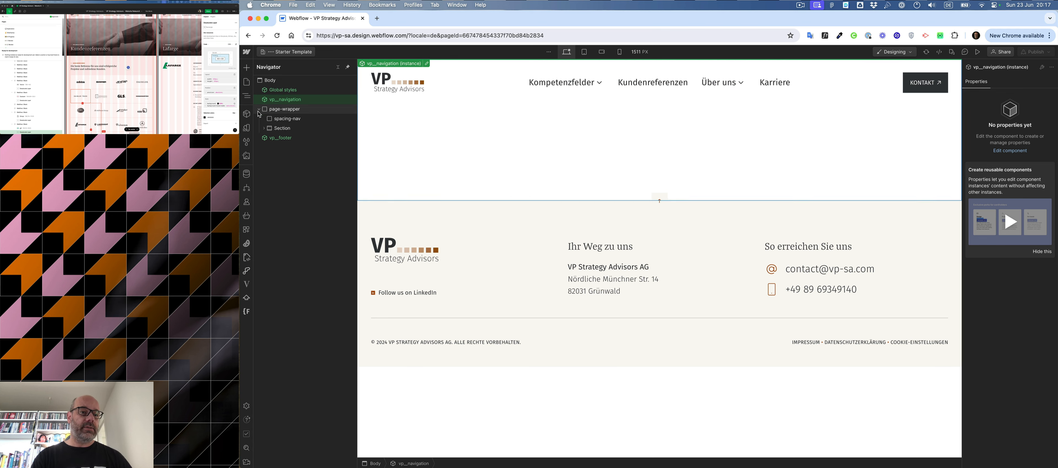
pyautogui.click(278, 110)
pyautogui.press('super+k')
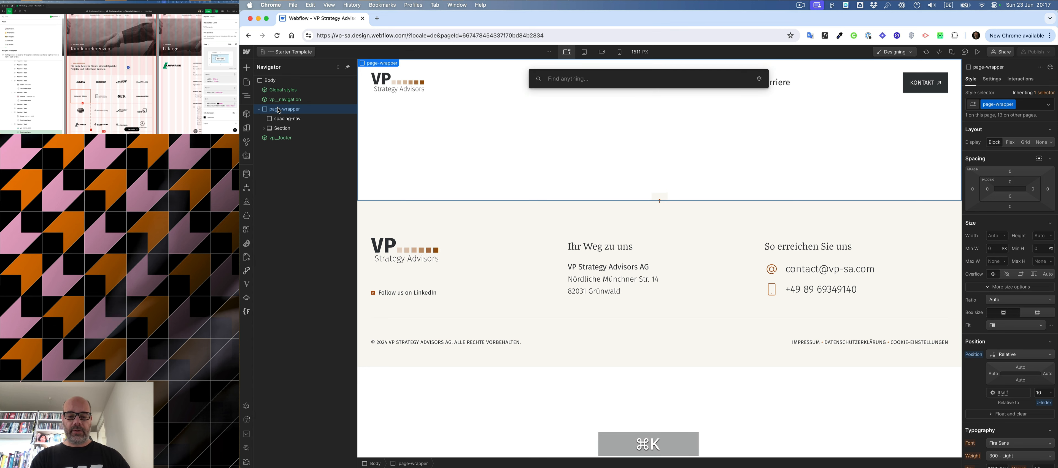
pyautogui.write('her')
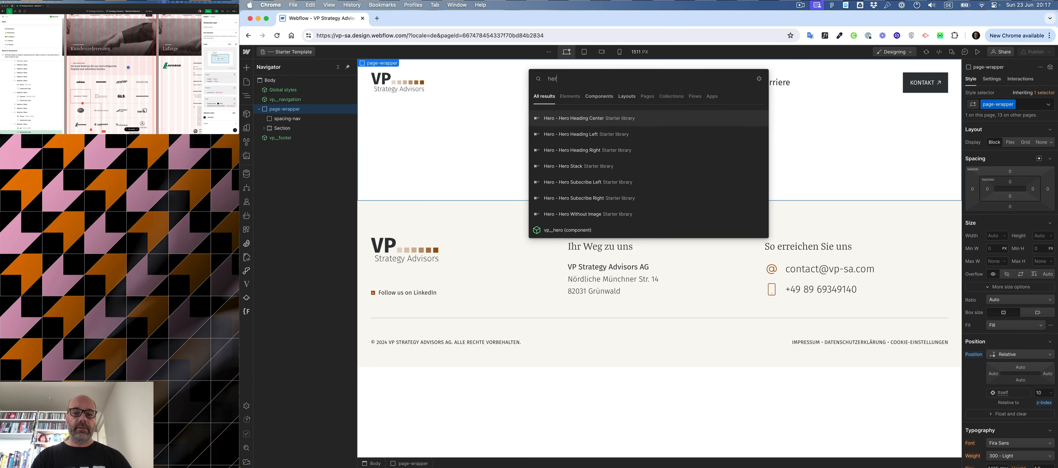
pyautogui.press('Down')
pyautogui.press('Down')
pyautogui.press('Down')
pyautogui.press('Down')
pyautogui.press('Down')
pyautogui.press('Down')
pyautogui.press('Down')
pyautogui.press('Return')
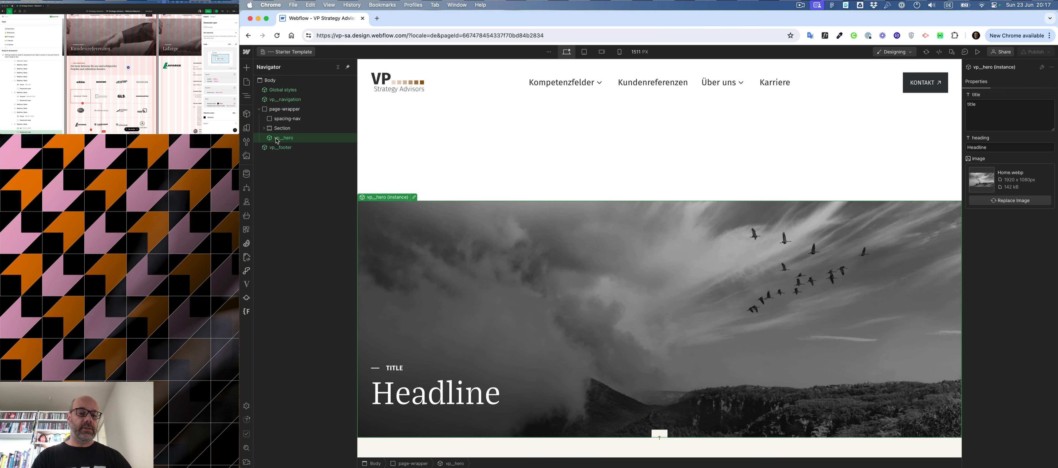
pyautogui.moveTo(277, 140); pyautogui.dragTo(281, 129)
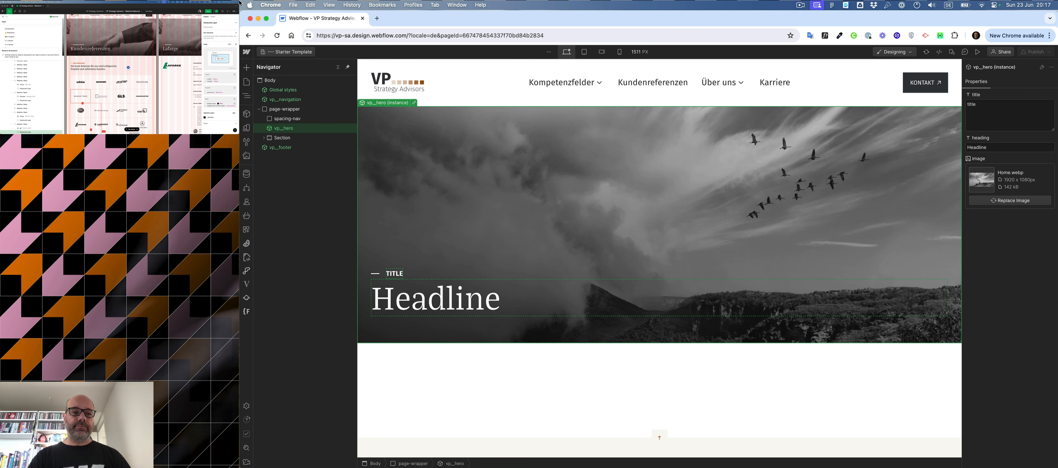
# Start creating a new static page and copy the Kundenreferenzen title from the Figma design
pyautogui.click(294, 50)
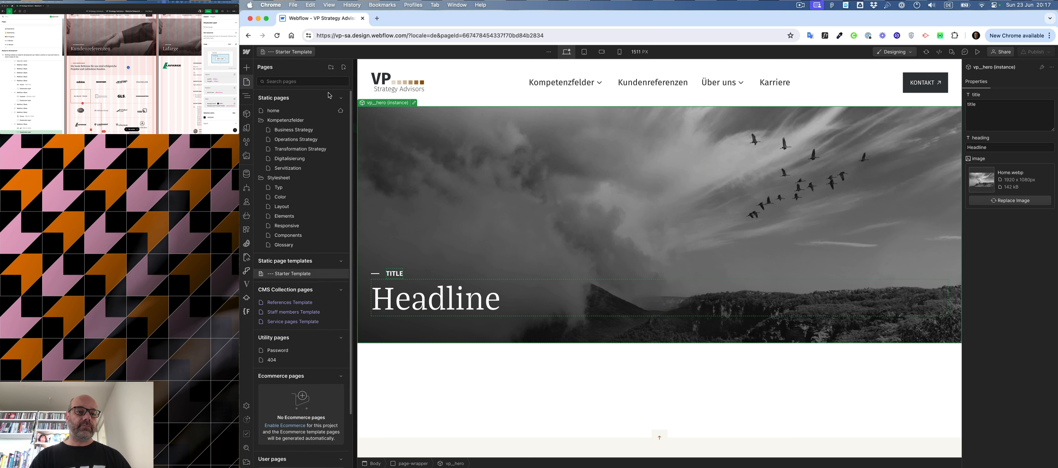
pyautogui.click(344, 68)
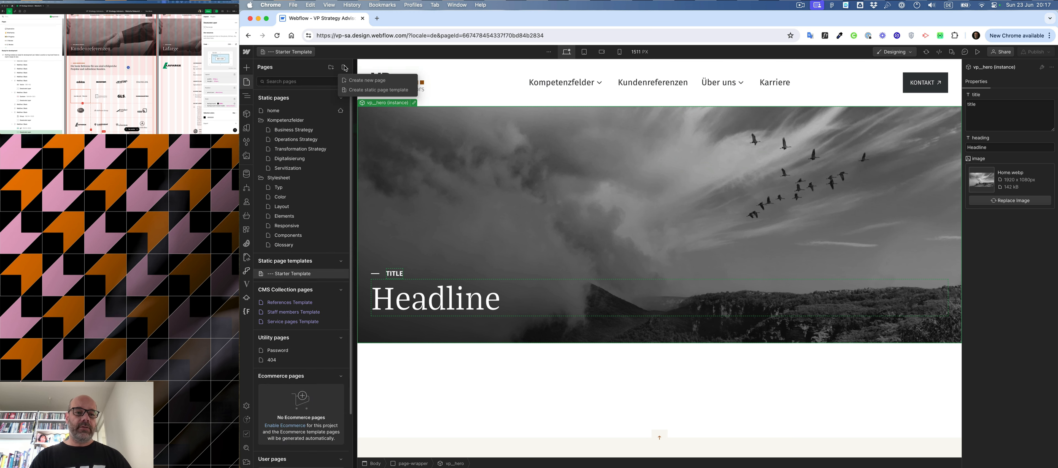
pyautogui.click(359, 82)
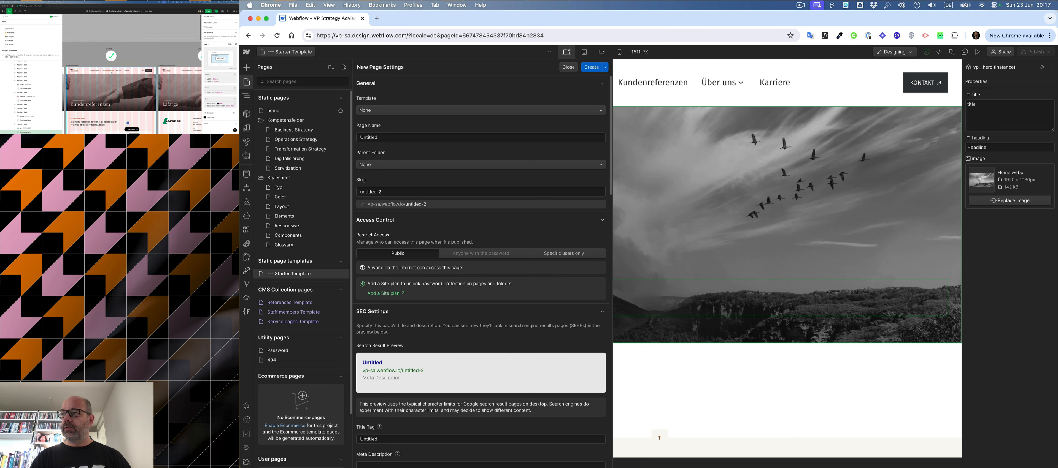
pyautogui.click(111, 72)
pyautogui.click(111, 71)
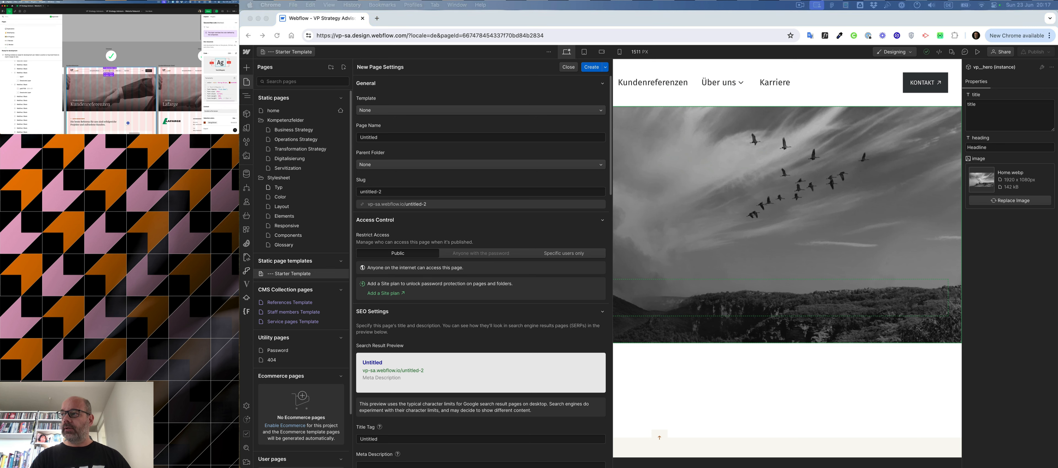
pyautogui.press('super+c')
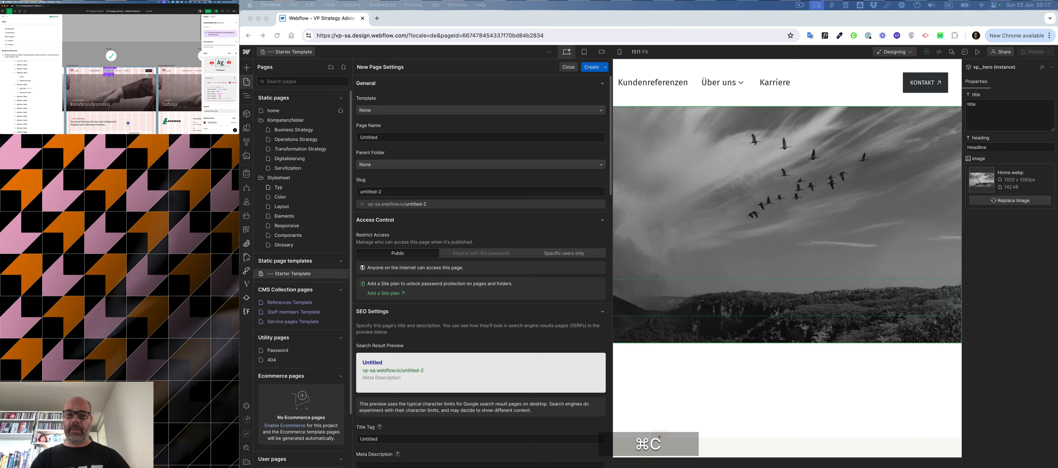
# Name the new page Kundenreferenzen and create it
pyautogui.doubleClick(396, 138)
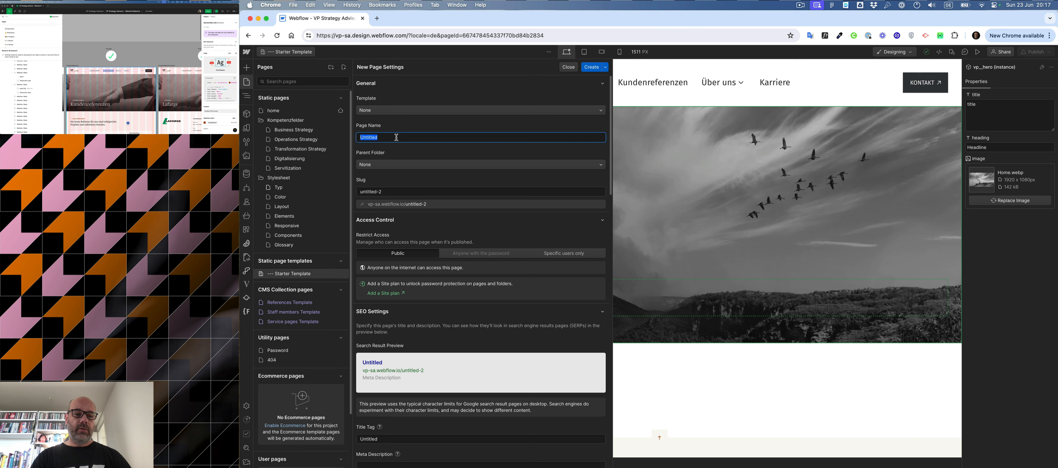
pyautogui.press('super+v')
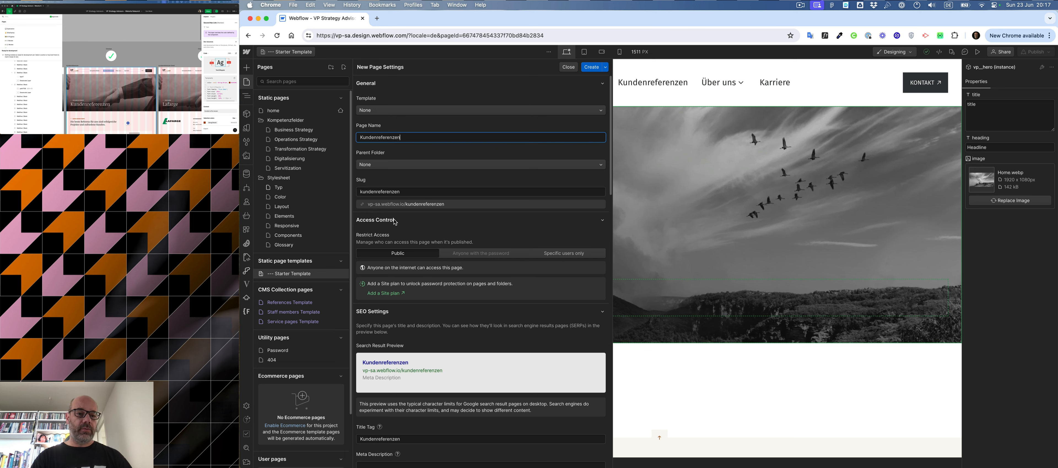
pyautogui.click(591, 67)
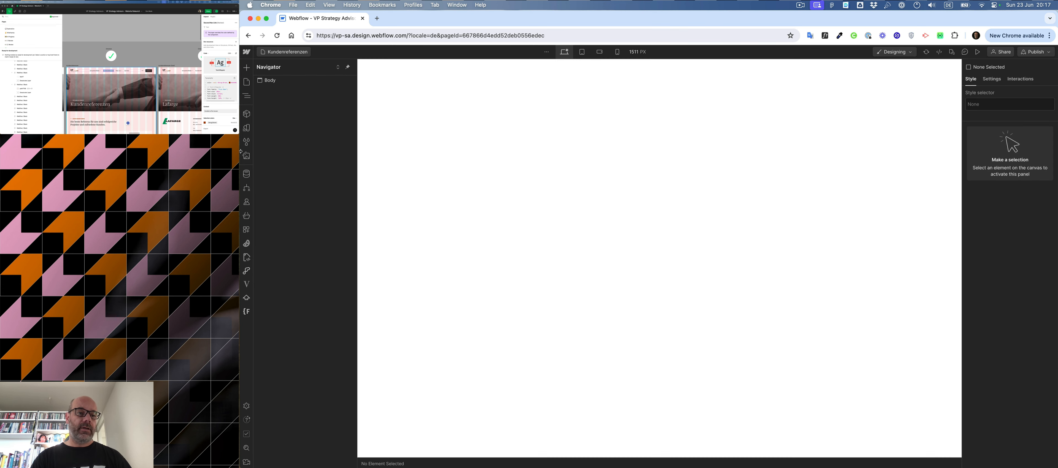
# Set the References collection URL to kundenreferenzen and save the collection settings
pyautogui.click(246, 174)
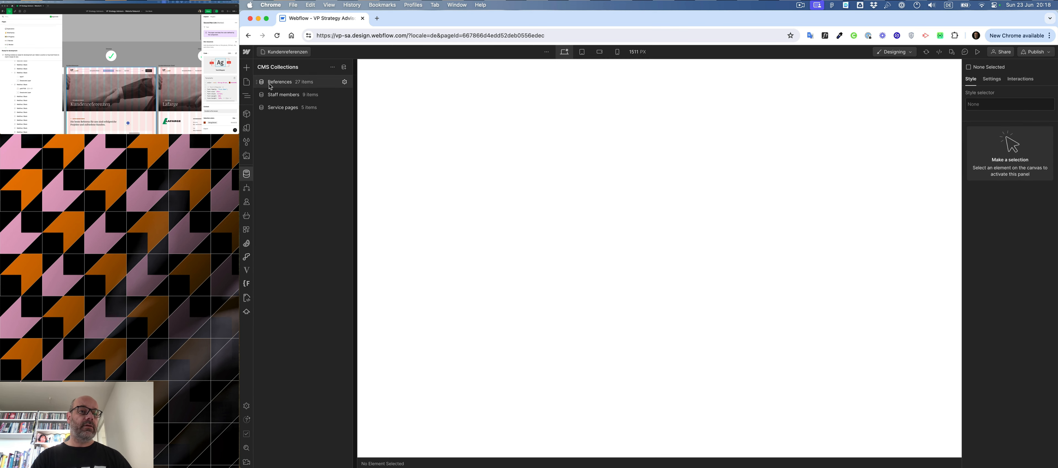
pyautogui.click(345, 83)
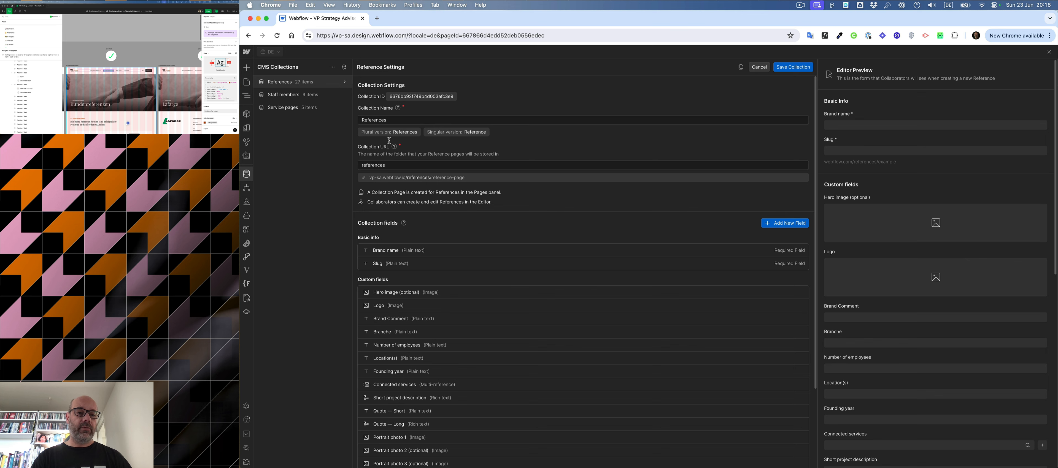
pyautogui.doubleClick(394, 165)
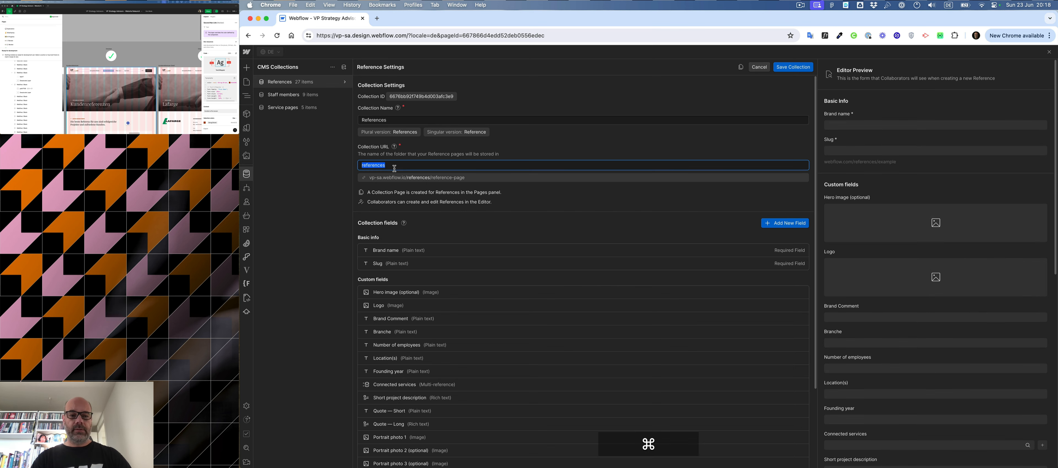
pyautogui.press('super+v')
pyautogui.press('Tab')
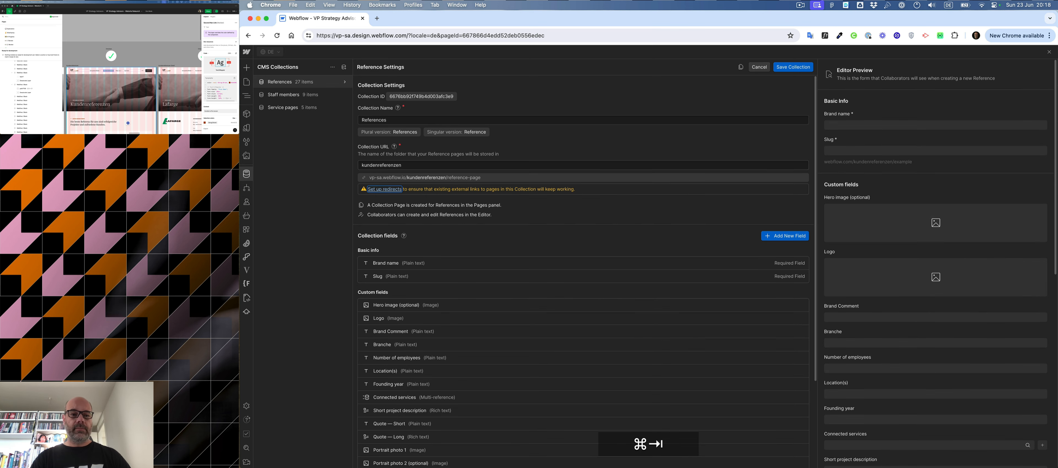
pyautogui.click(791, 68)
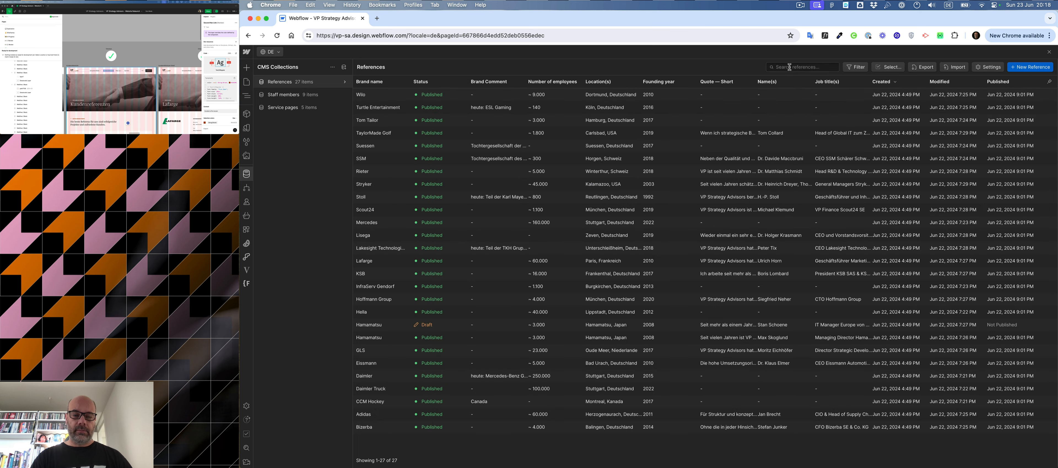
# Open the Kundenreferenzen page settings and check the parent folder options
pyautogui.click(246, 83)
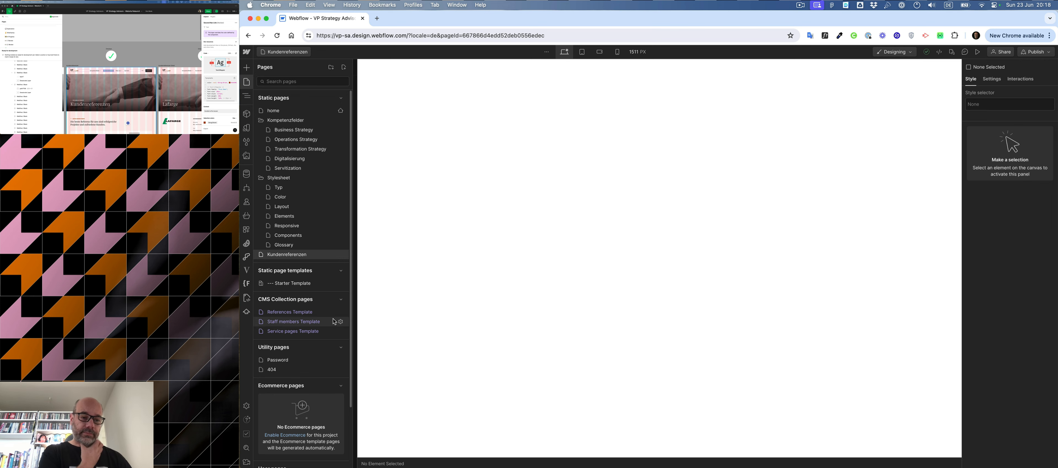
pyautogui.click(340, 321)
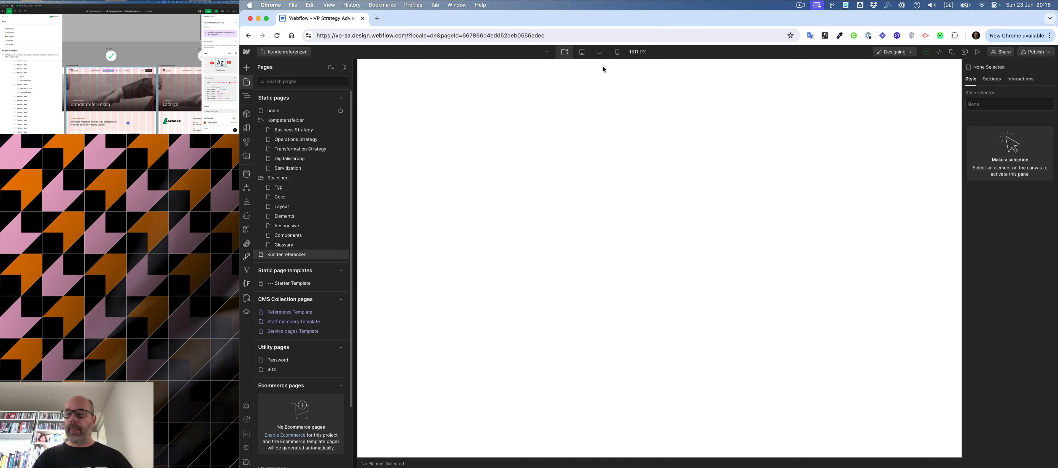
pyautogui.click(261, 121)
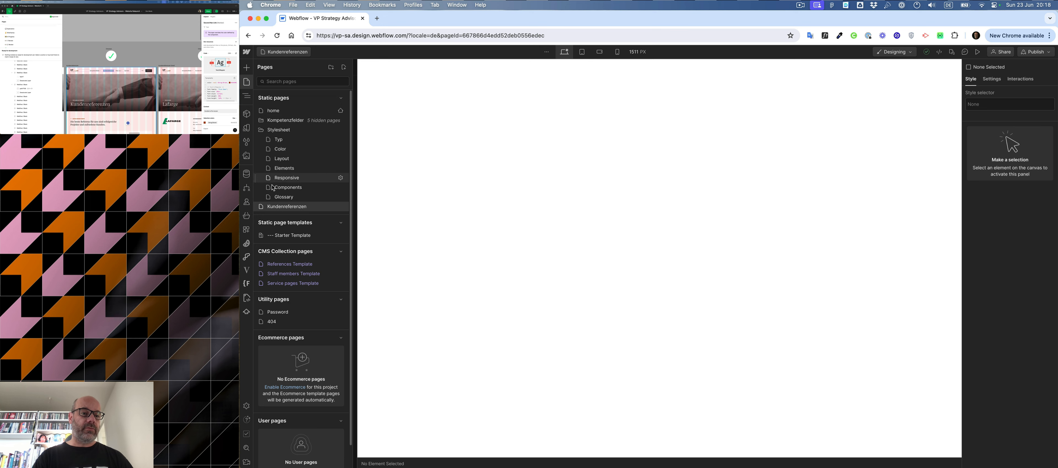
pyautogui.click(340, 207)
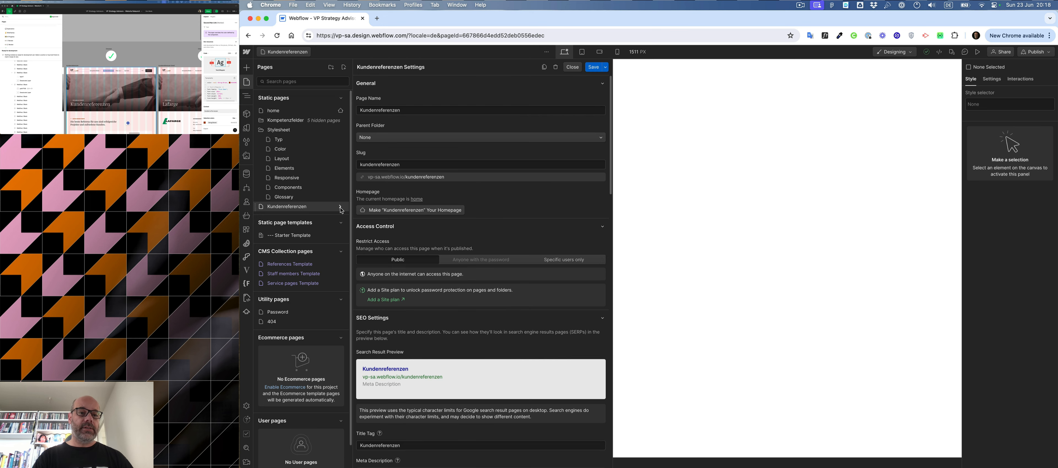
pyautogui.click(402, 139)
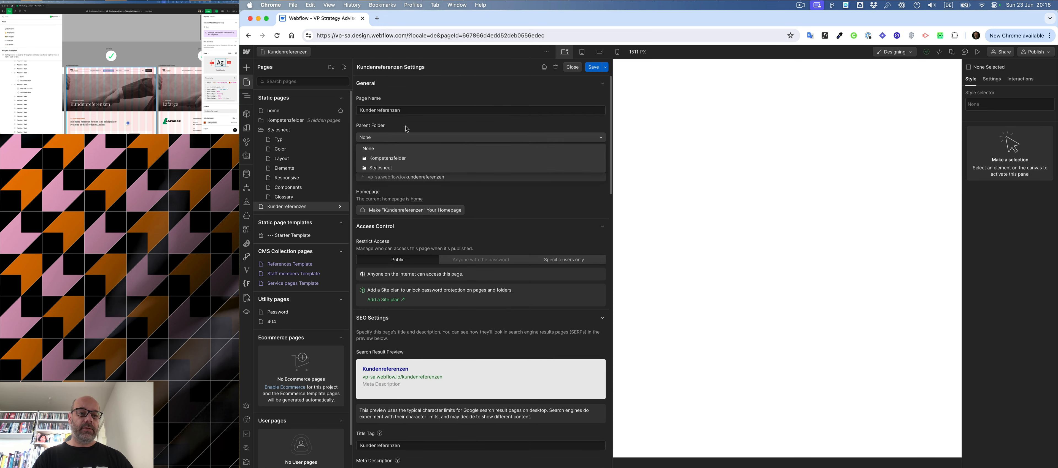
pyautogui.click(405, 130)
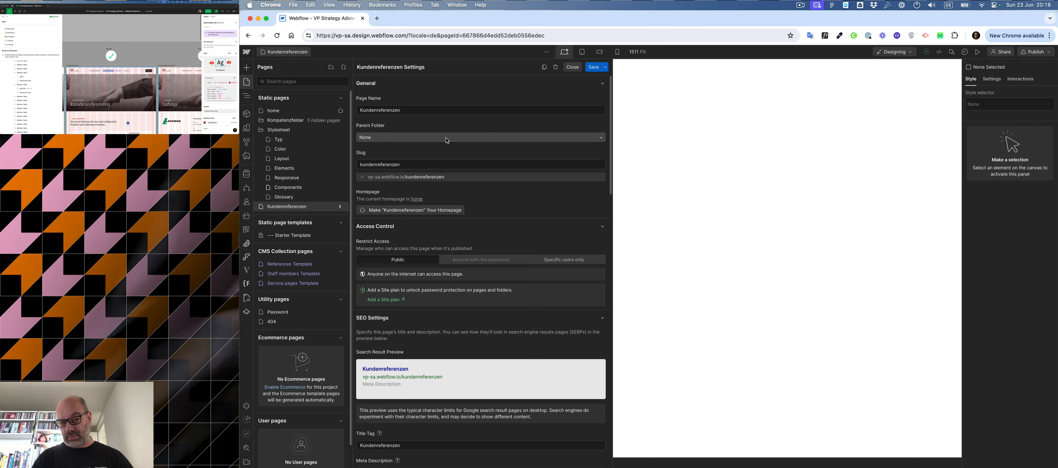
# Copy the Kundenreferenzen page name and try to save the page as a draft
pyautogui.doubleClick(397, 111)
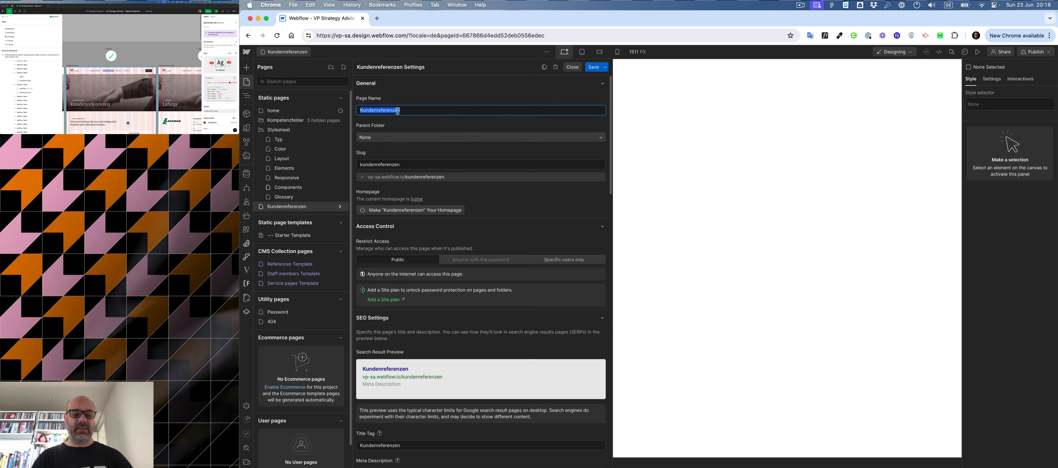
pyautogui.press('super+c')
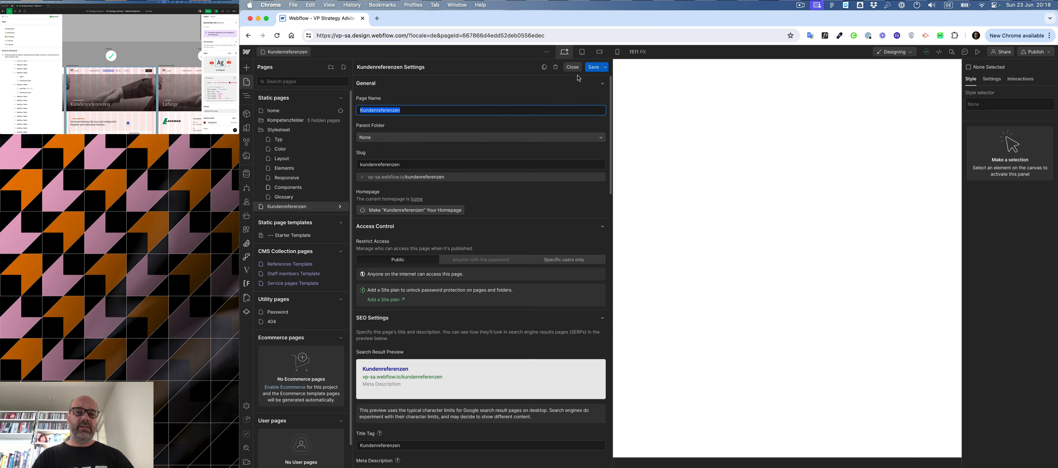
pyautogui.click(605, 67)
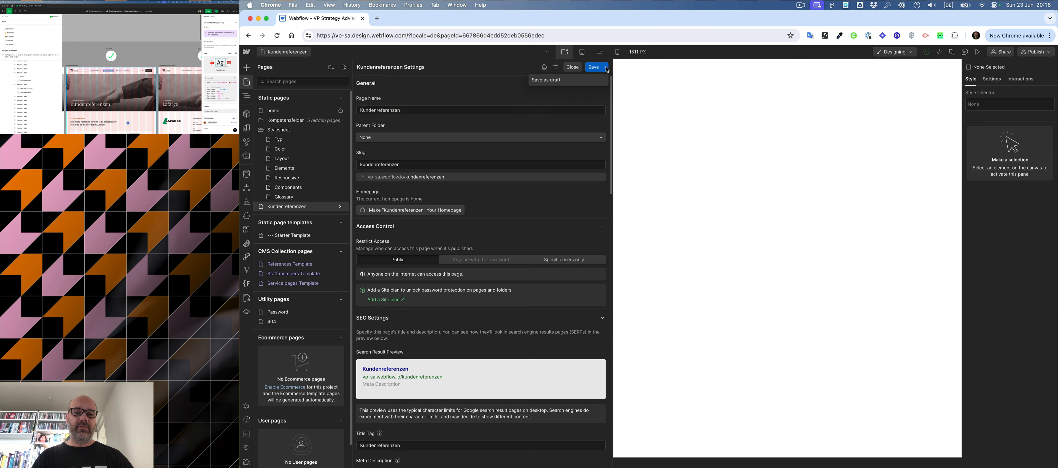
pyautogui.click(584, 81)
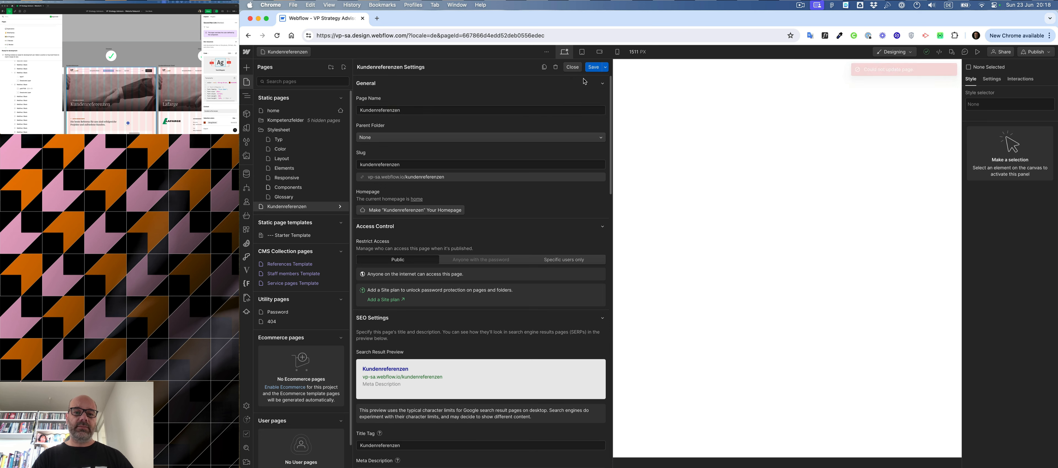
pyautogui.click(599, 70)
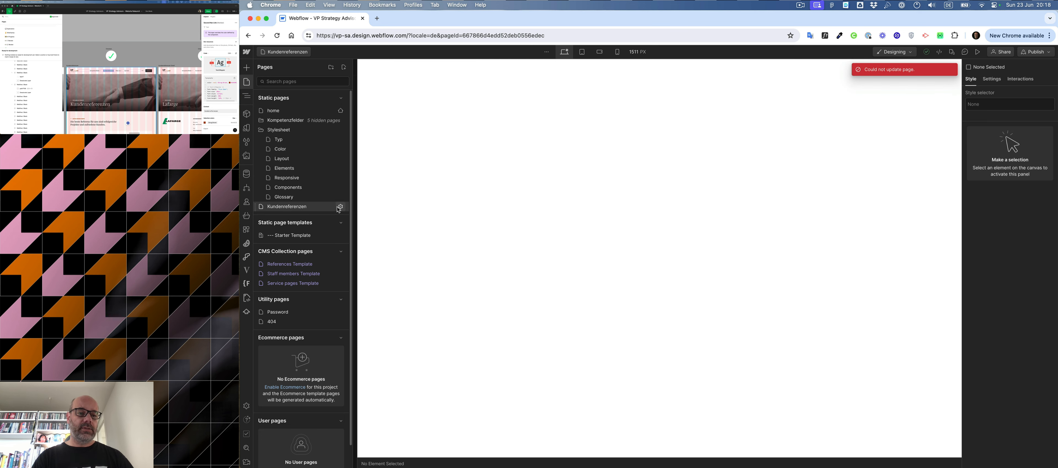
# Delete the Kundenreferenzen page from its page settings
pyautogui.click(340, 207)
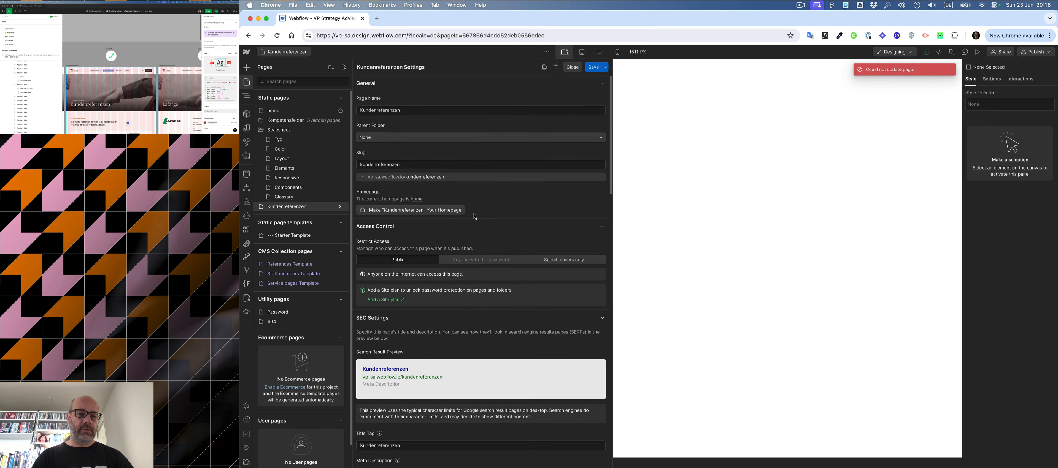
pyautogui.click(555, 69)
pyautogui.click(724, 278)
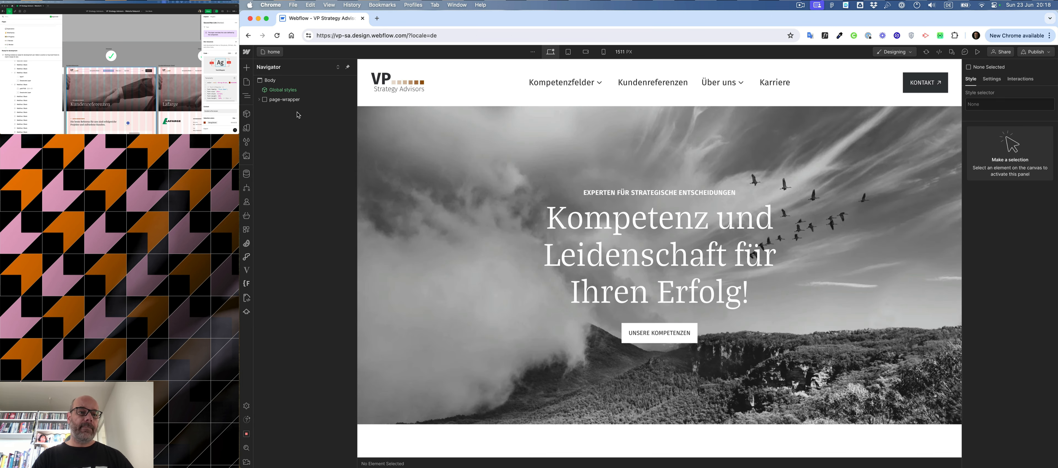
# Create a new static page named Kundenreferenzen using the Starter template
pyautogui.click(246, 82)
pyautogui.click(343, 68)
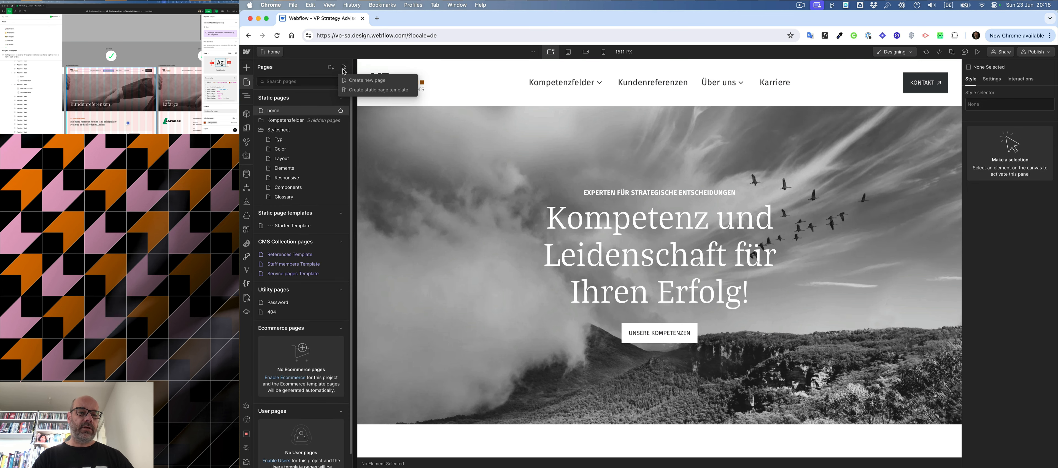
pyautogui.click(362, 81)
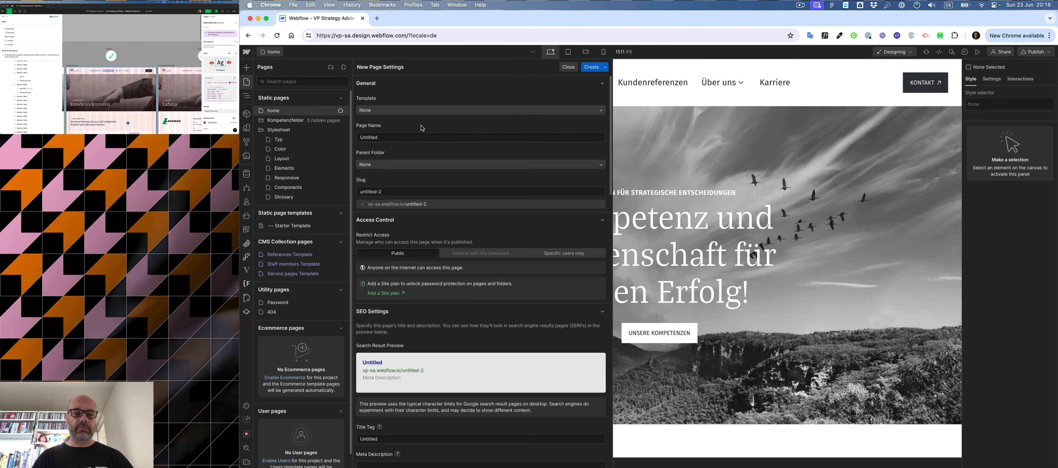
pyautogui.doubleClick(416, 135)
pyautogui.press('super+v')
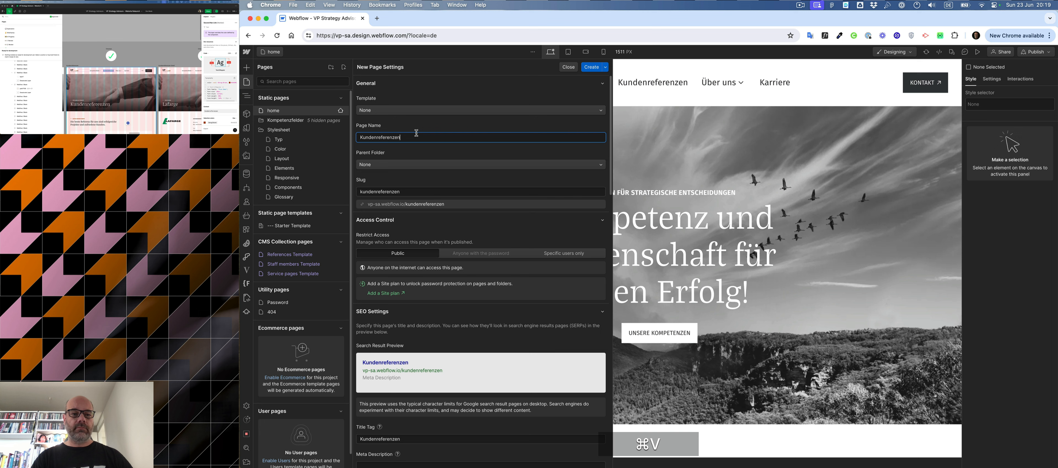
pyautogui.click(424, 109)
pyautogui.click(421, 130)
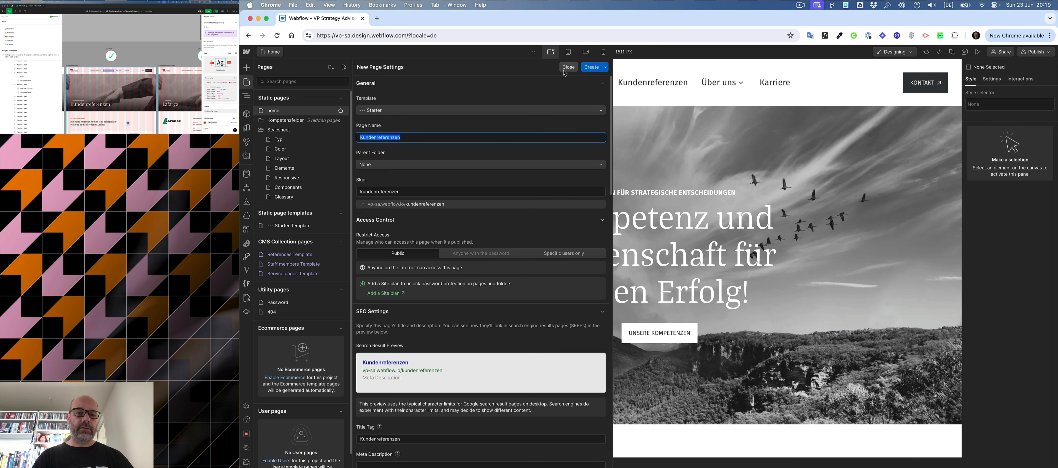
pyautogui.click(594, 68)
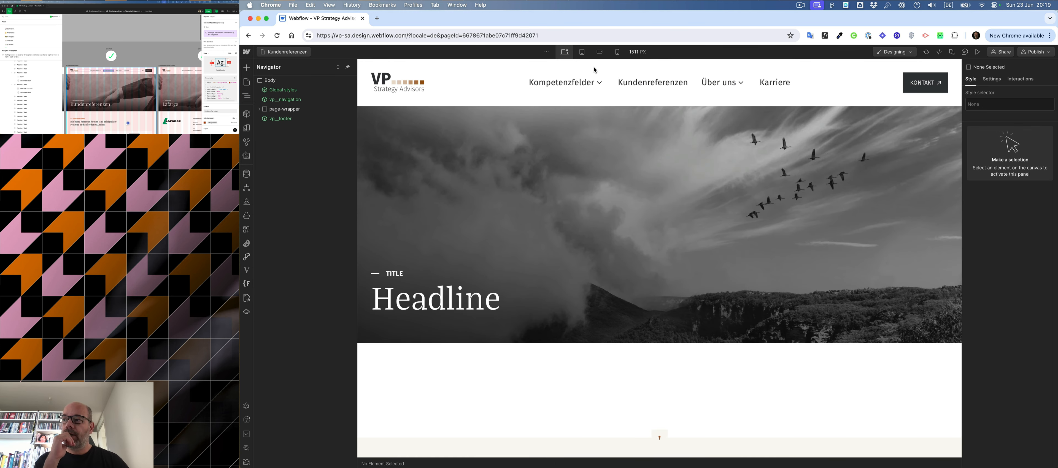
# Set the hero component's heading property to Kundenreferenzen
pyautogui.click(432, 302)
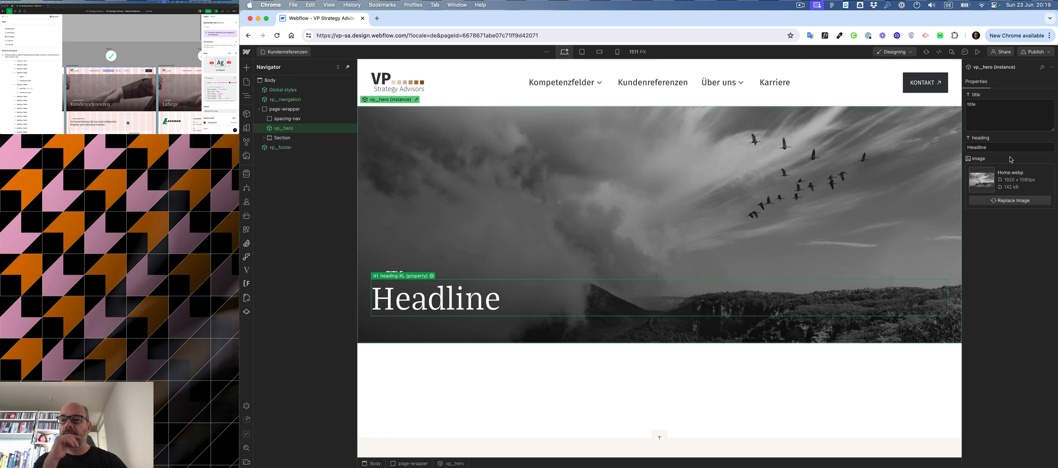
pyautogui.doubleClick(1005, 147)
pyautogui.press('super+v')
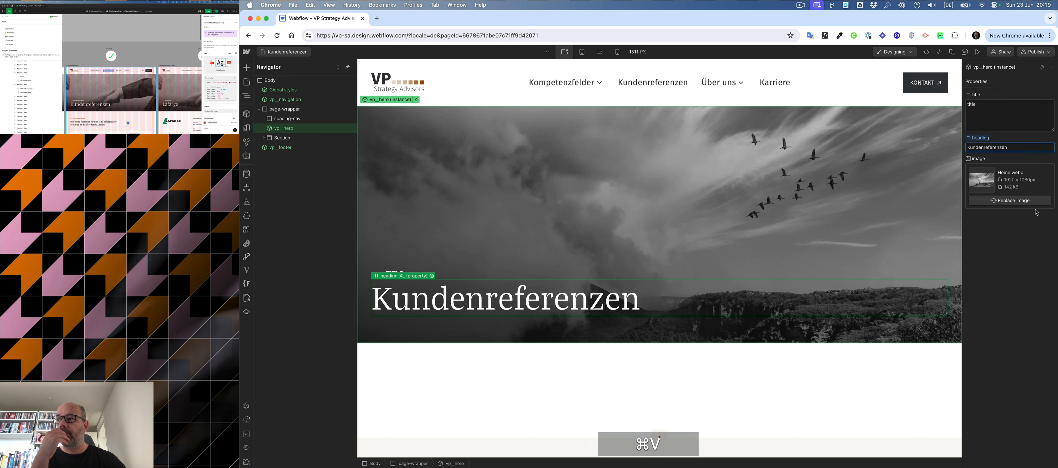
# Copy the "erfolgreiche Projekte" label from the Figma design and set it as the hero's title property
pyautogui.click(79, 101)
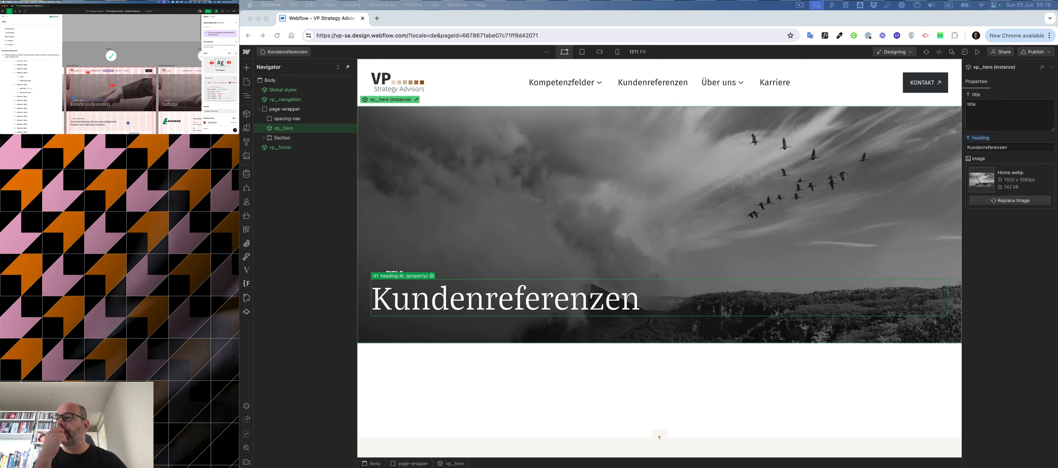
pyautogui.click(78, 99)
pyautogui.press('Escape')
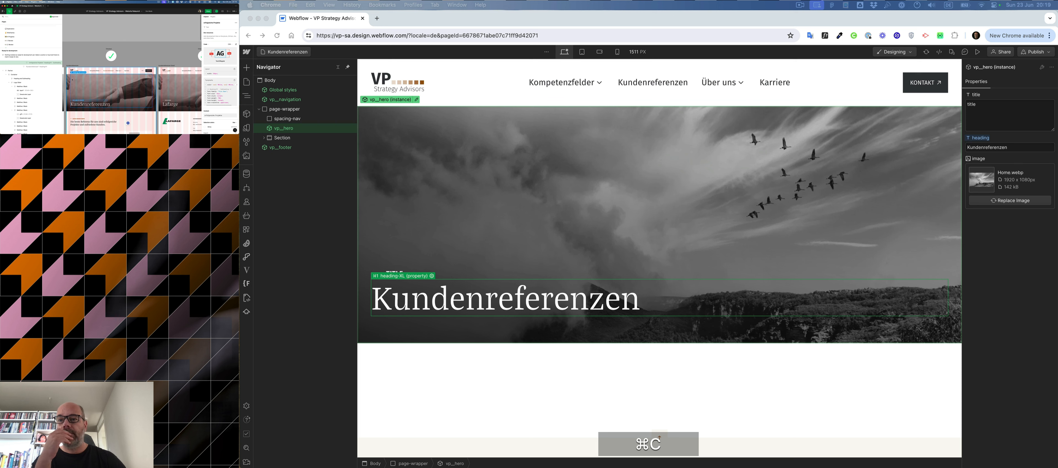
pyautogui.click(991, 106)
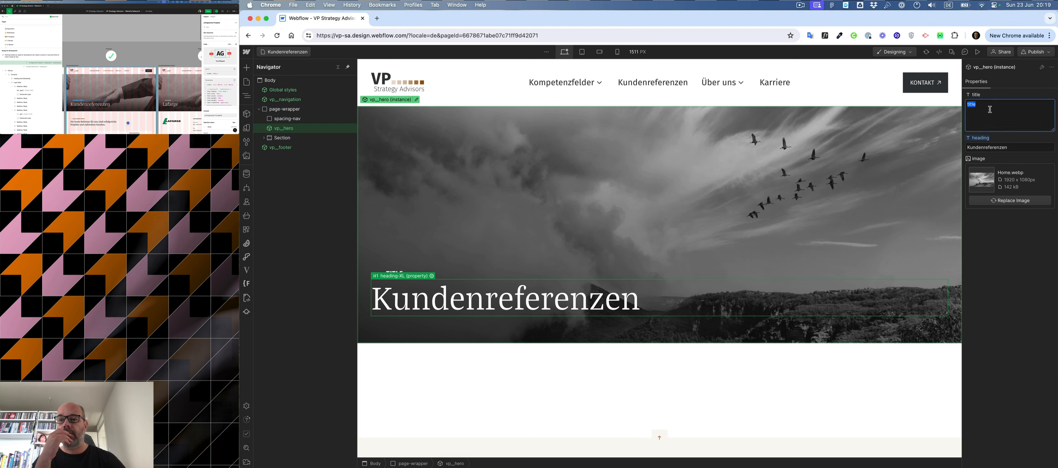
pyautogui.press('super+v')
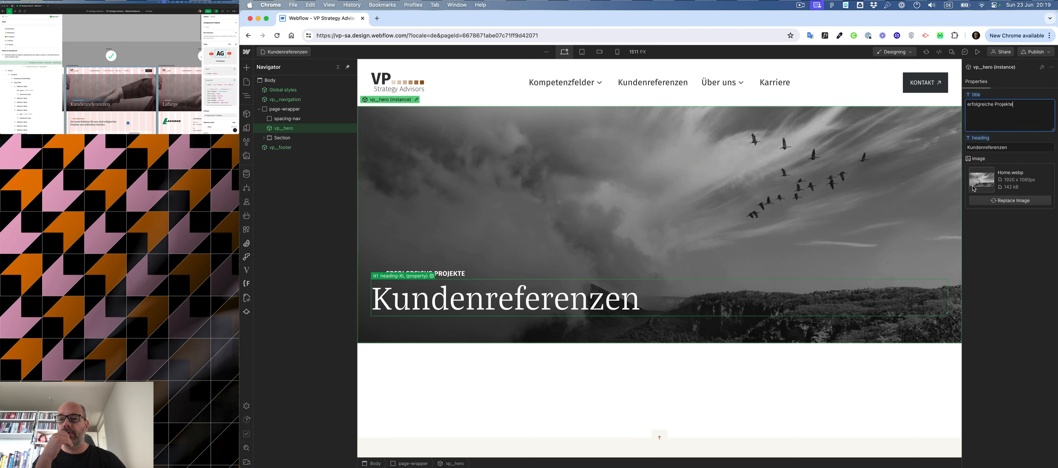
# Replace the hero image with Kundenreferenzen.webp from the image assets
pyautogui.click(1000, 201)
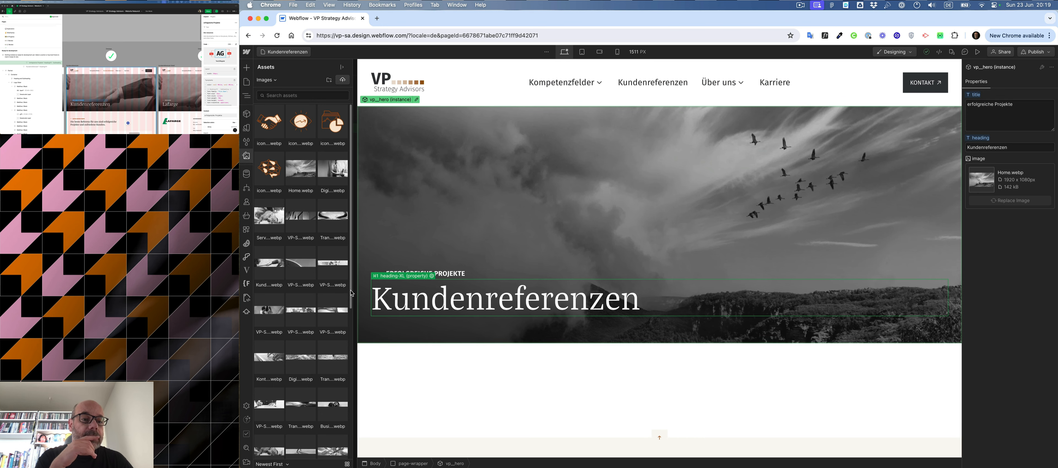
pyautogui.scroll(-2, 300, 246)
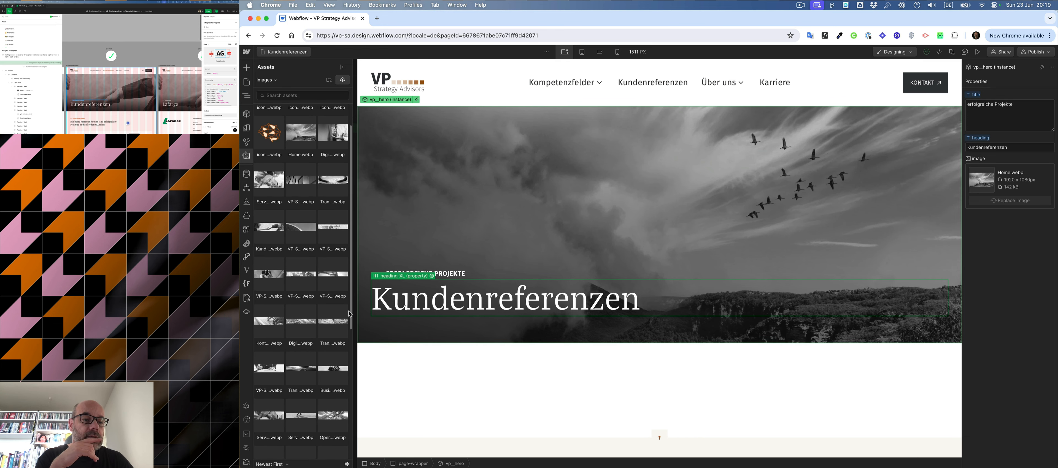
pyautogui.click(278, 230)
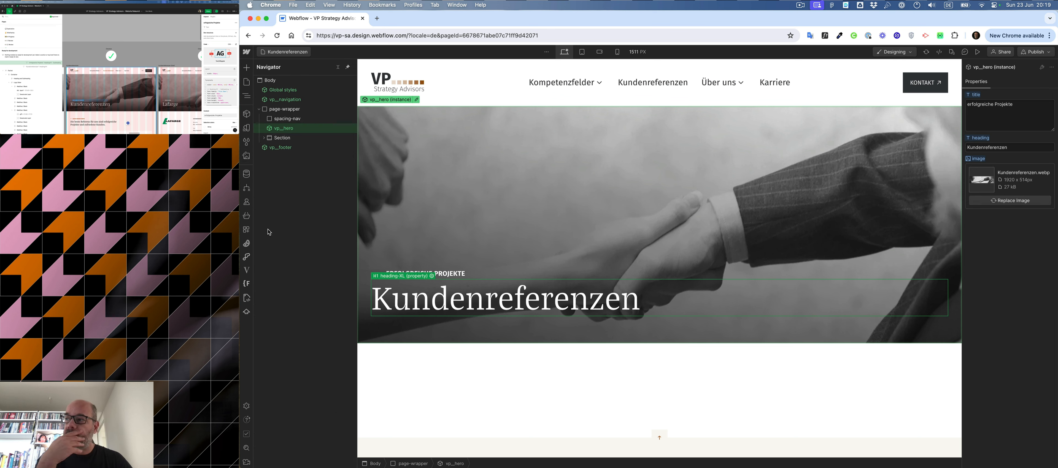
# Inspect the new page's empty Section and its container structure in the Navigator alongside the Figma design
pyautogui.click(492, 379)
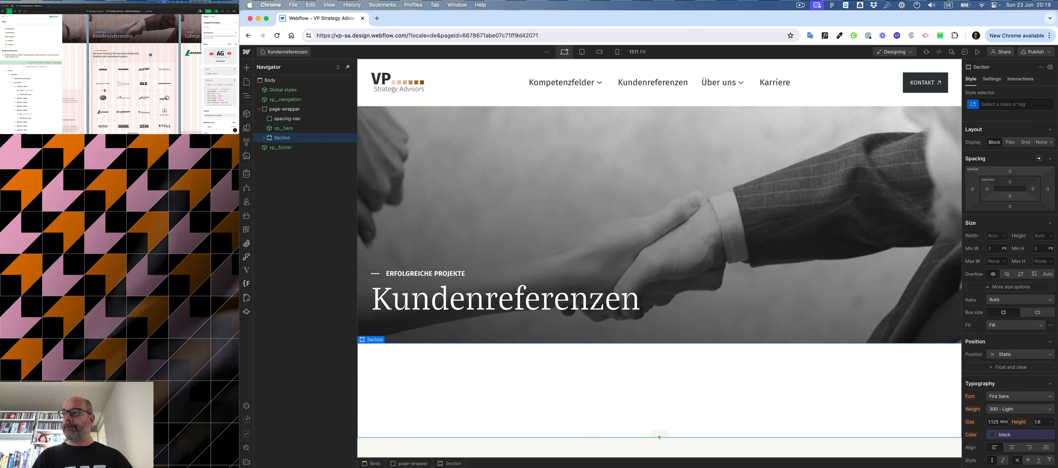
pyautogui.click(91, 45)
pyautogui.click(92, 46)
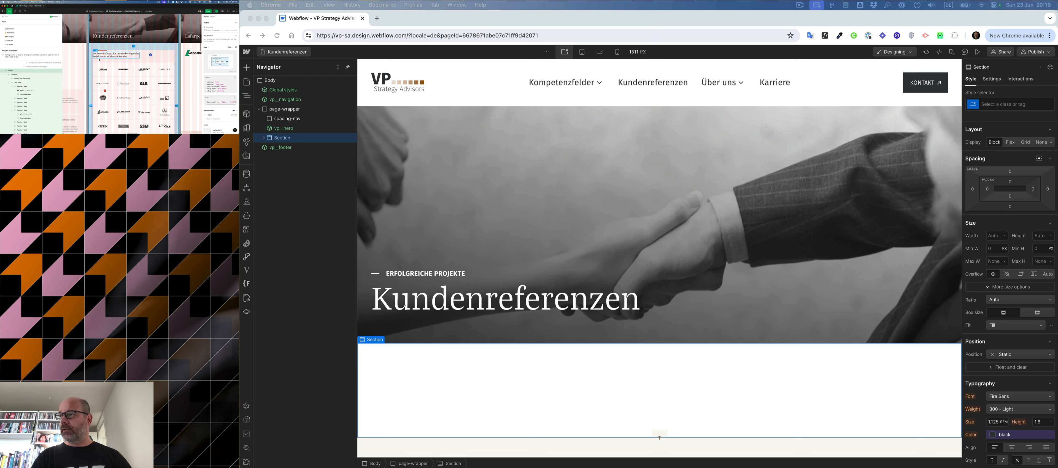
pyautogui.click(93, 50)
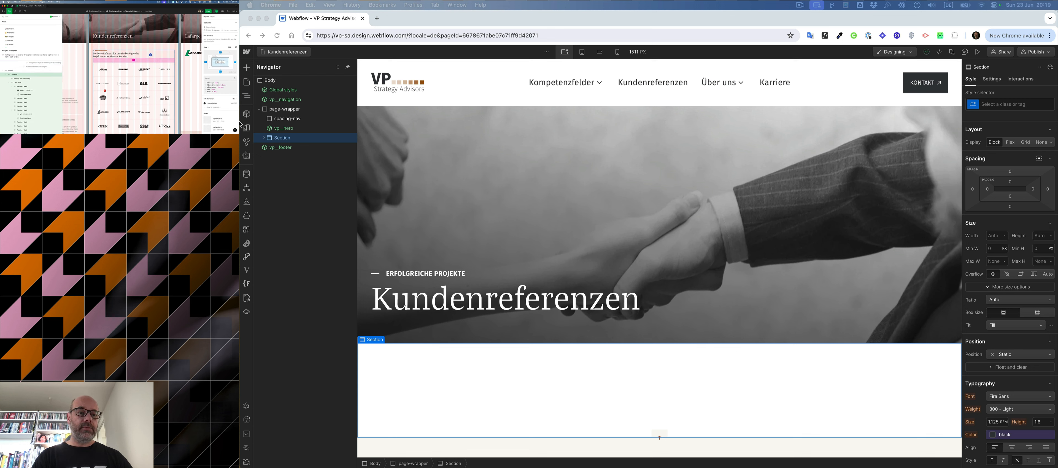
pyautogui.click(266, 139)
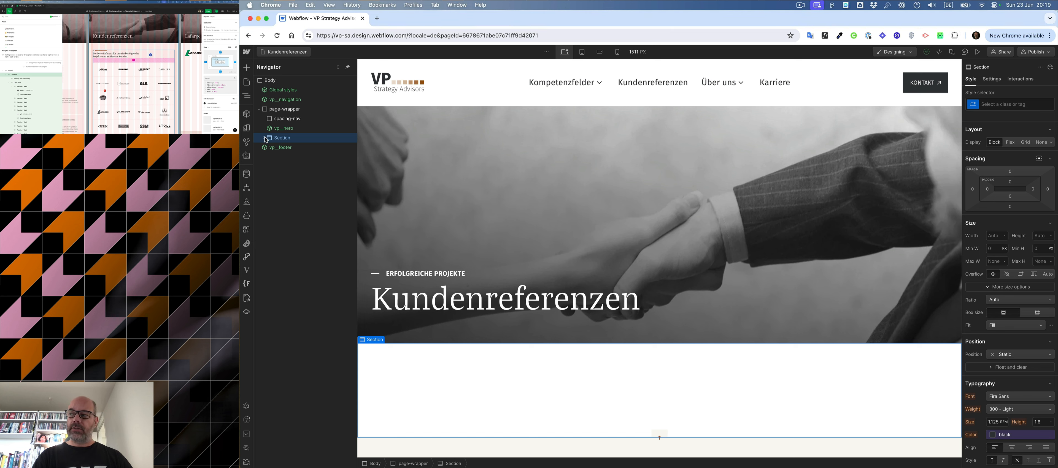
pyautogui.click(266, 139)
pyautogui.click(271, 157)
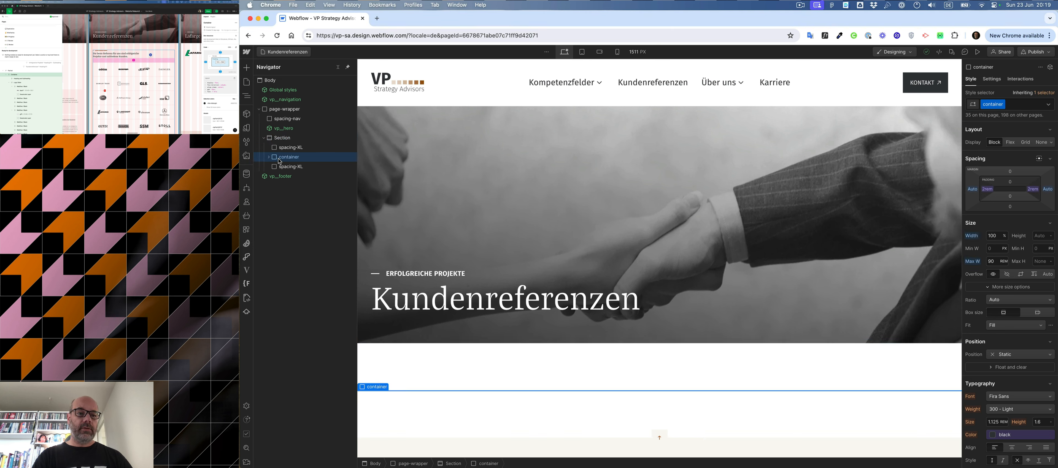
pyautogui.click(268, 157)
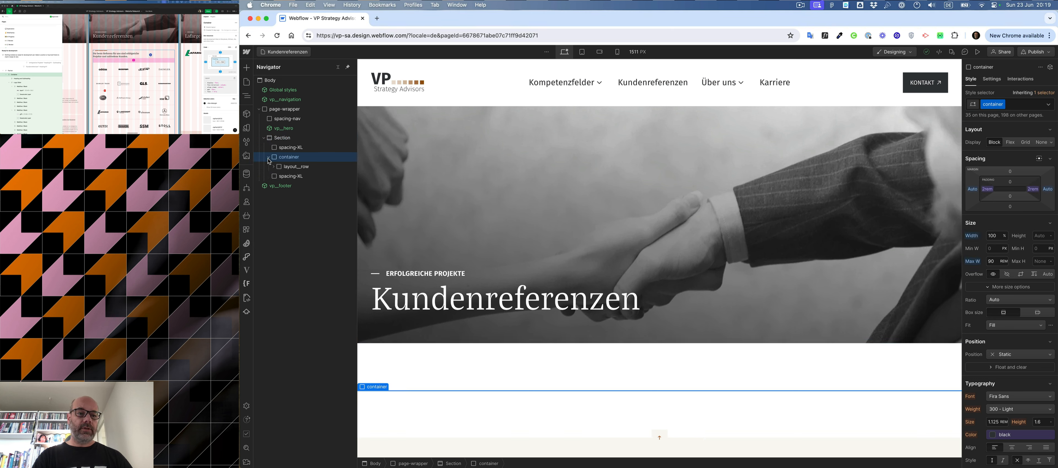
# Open the home page and copy the "Für Ihren Erfolg" label row above the Kompetenzfelder heading
pyautogui.click(289, 52)
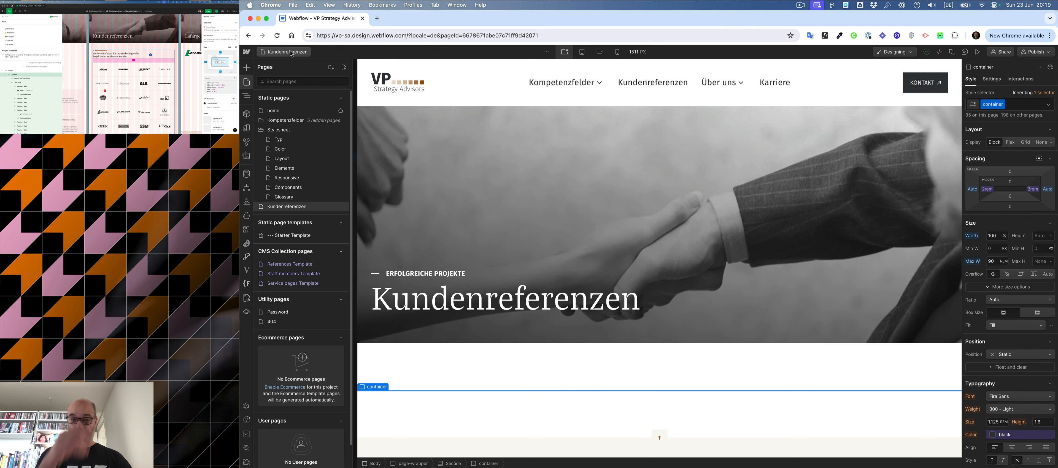
pyautogui.click(295, 111)
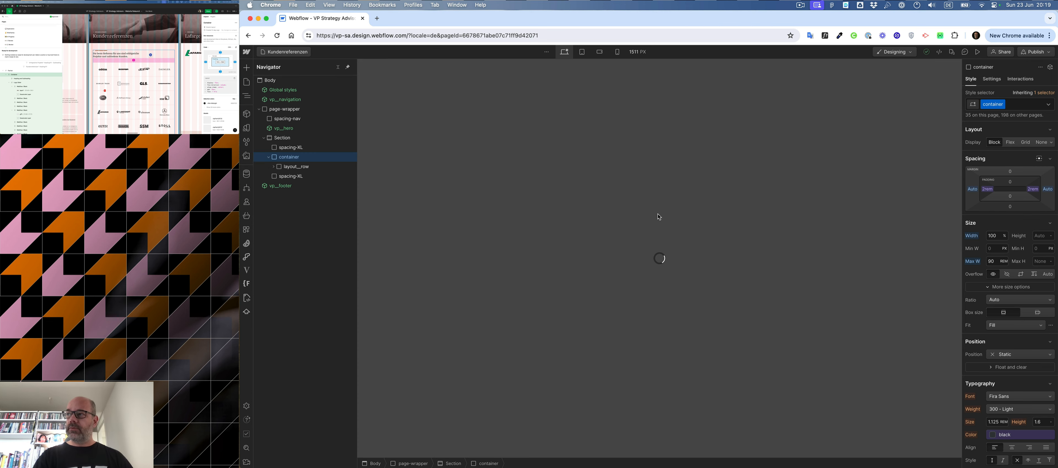
pyautogui.scroll(-10, 541, 258)
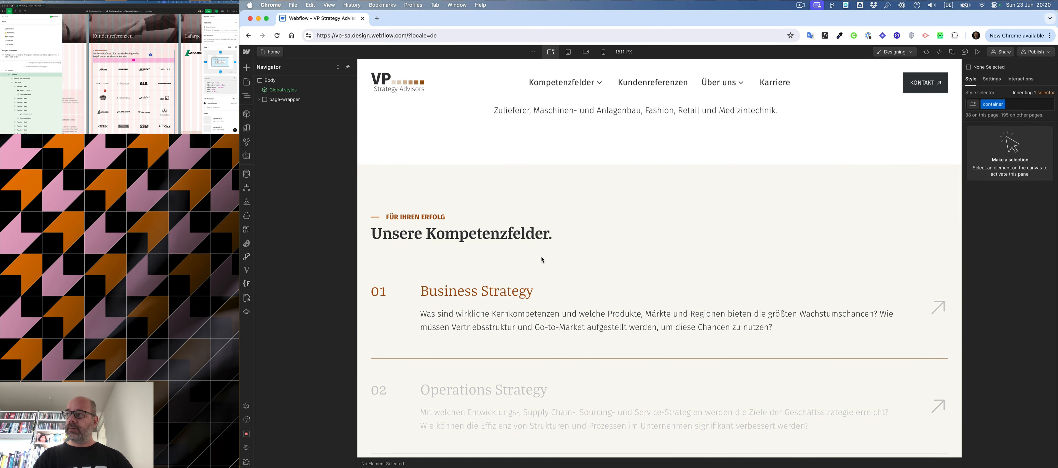
pyautogui.click(532, 220)
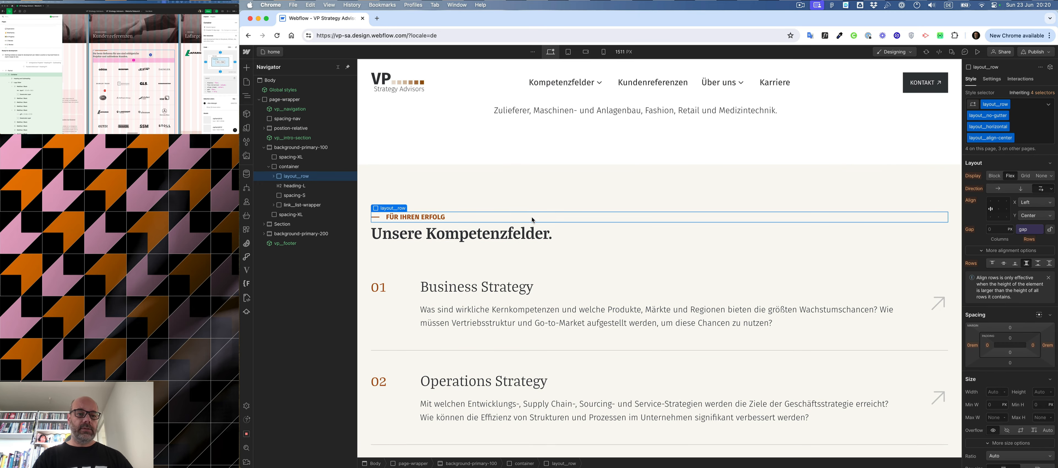
pyautogui.press('Escape')
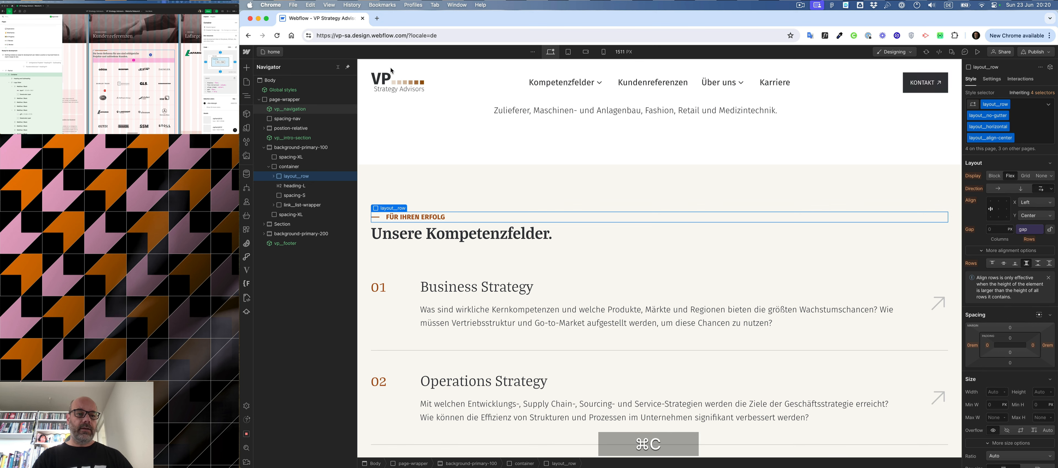
# Return to the Kundenreferenzen page and paste the label row into the Section's container
pyautogui.click(272, 81)
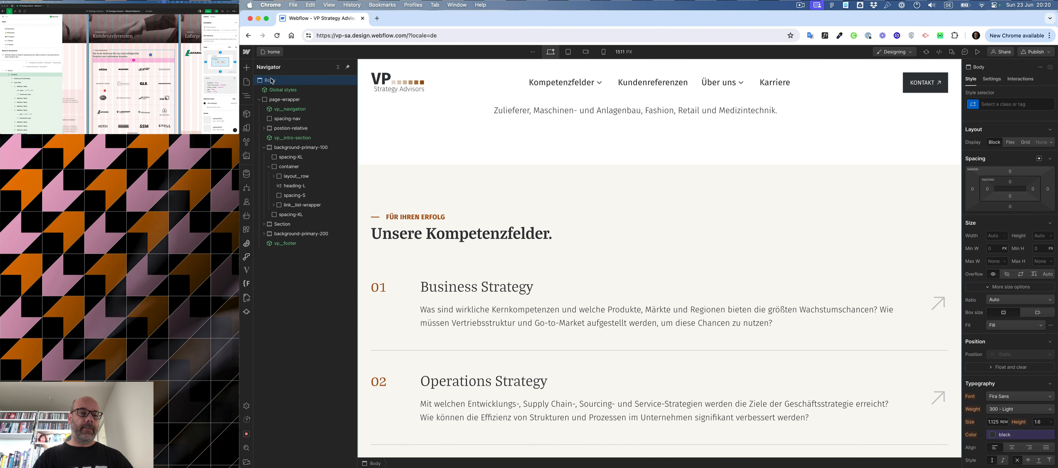
pyautogui.click(273, 55)
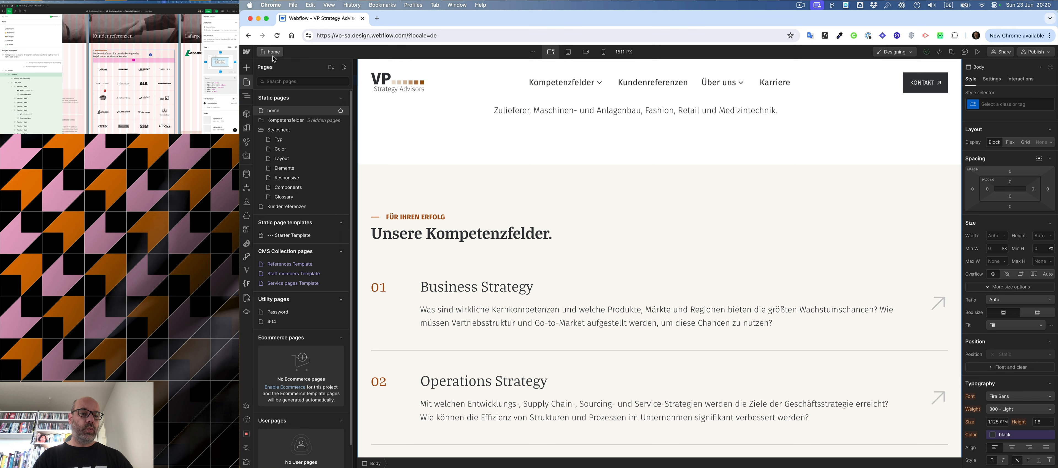
pyautogui.click(278, 207)
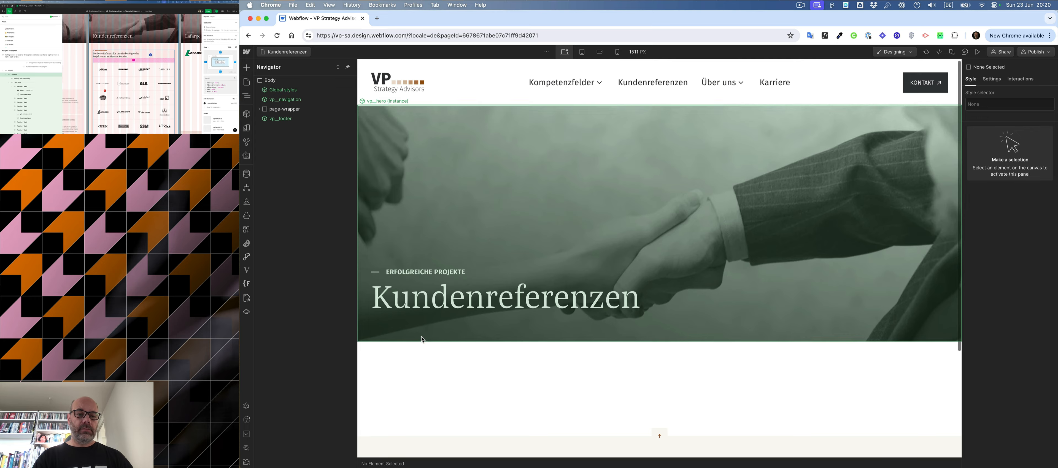
pyautogui.scroll(-1, 421, 337)
pyautogui.click(260, 110)
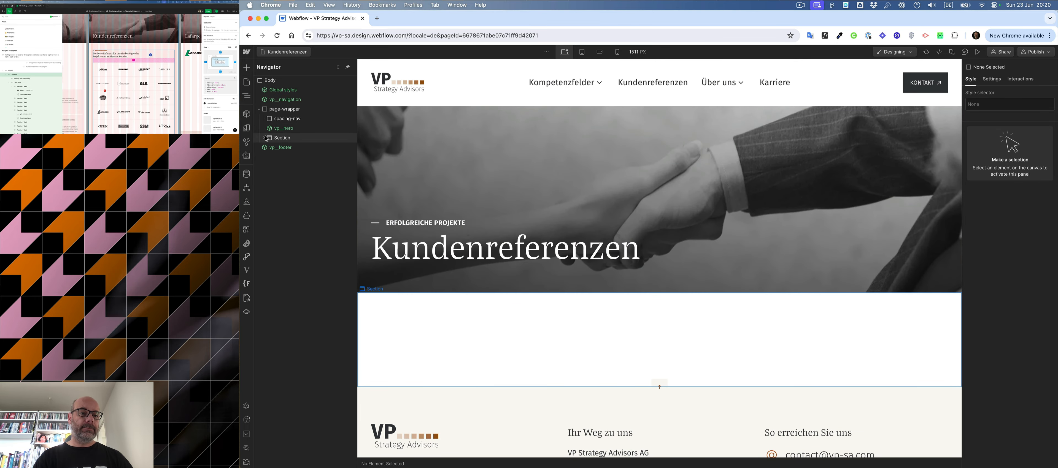
pyautogui.click(265, 138)
pyautogui.click(268, 157)
pyautogui.click(290, 160)
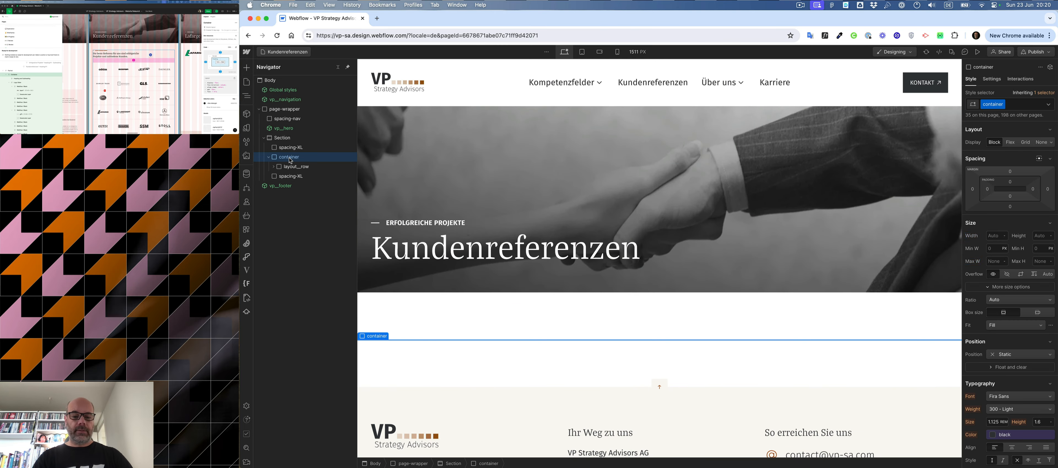
pyautogui.press('super+v')
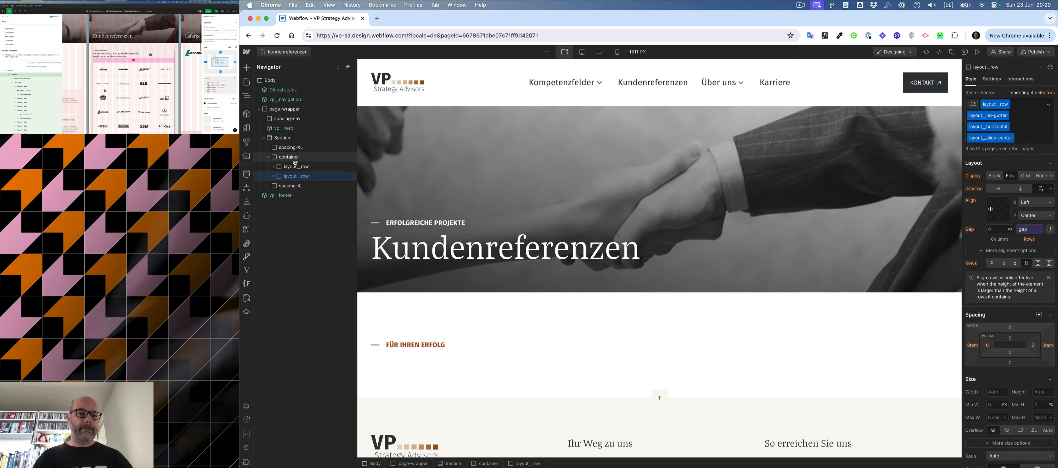
# Add a Heading 2 element inside the container using quick find
pyautogui.click(292, 161)
pyautogui.press('super+k')
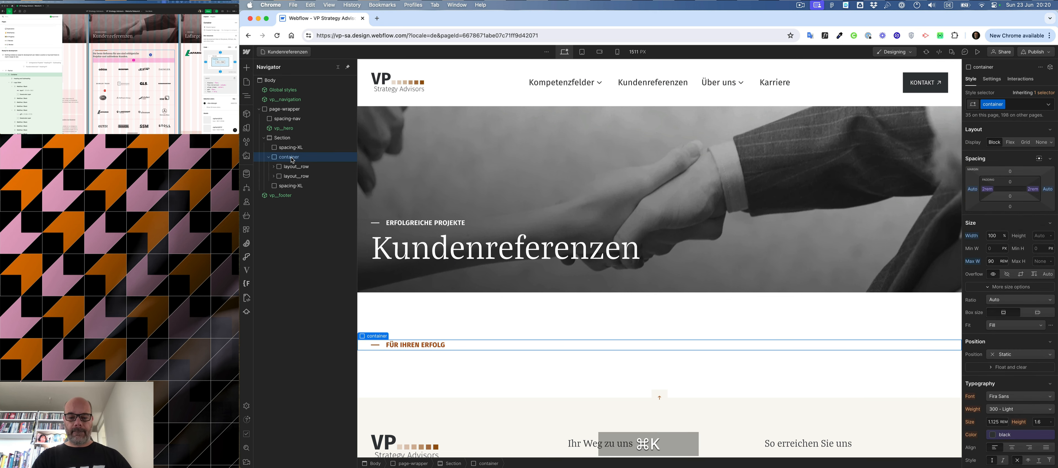
pyautogui.write('h2')
pyautogui.press('Return')
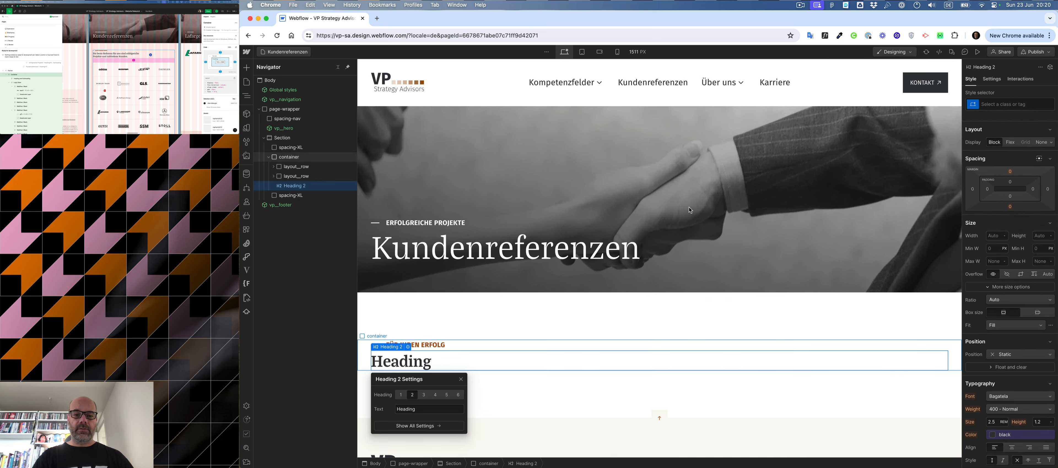
# Give the new heading the heading-L class and set its text to "Die beste Referenz für uns sind erfolgreiche Projekte und zufriedene Kunden." from Figma
pyautogui.click(110, 58)
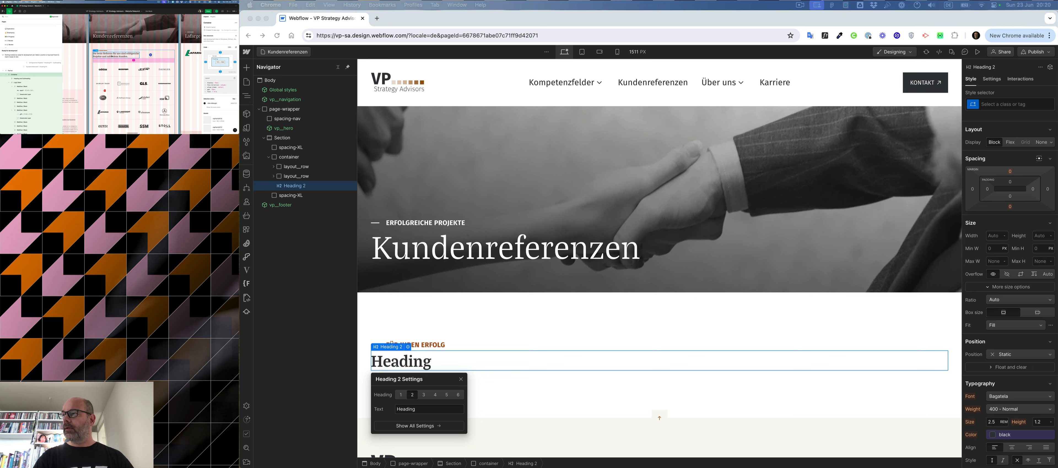
pyautogui.tripleClick(111, 56)
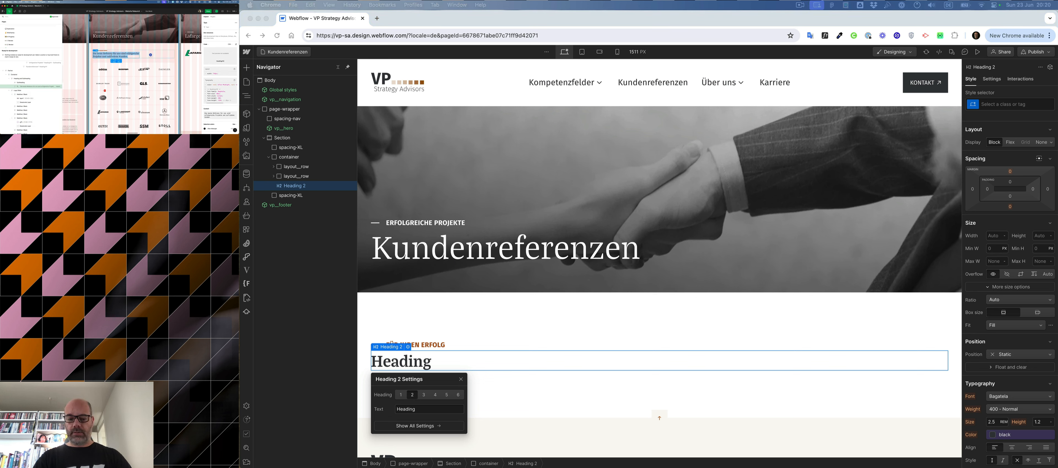
pyautogui.press('super+c')
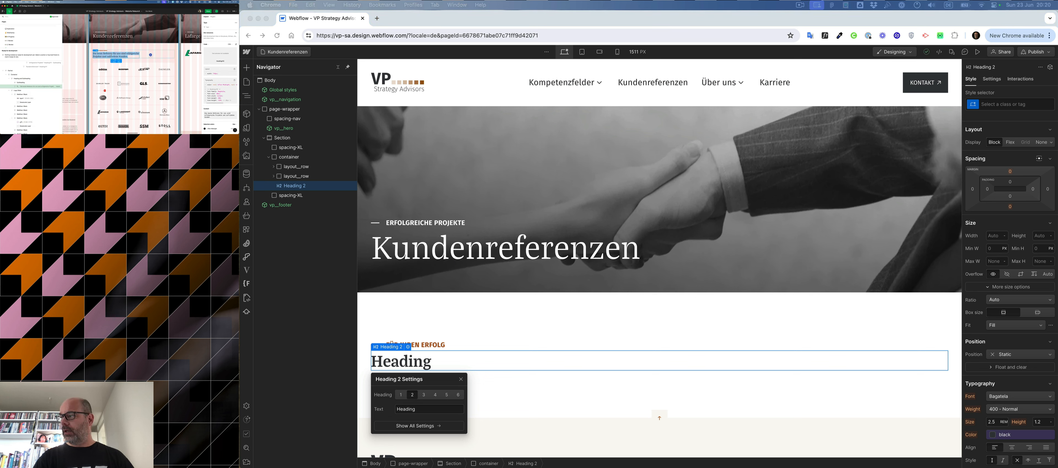
pyautogui.click(466, 362)
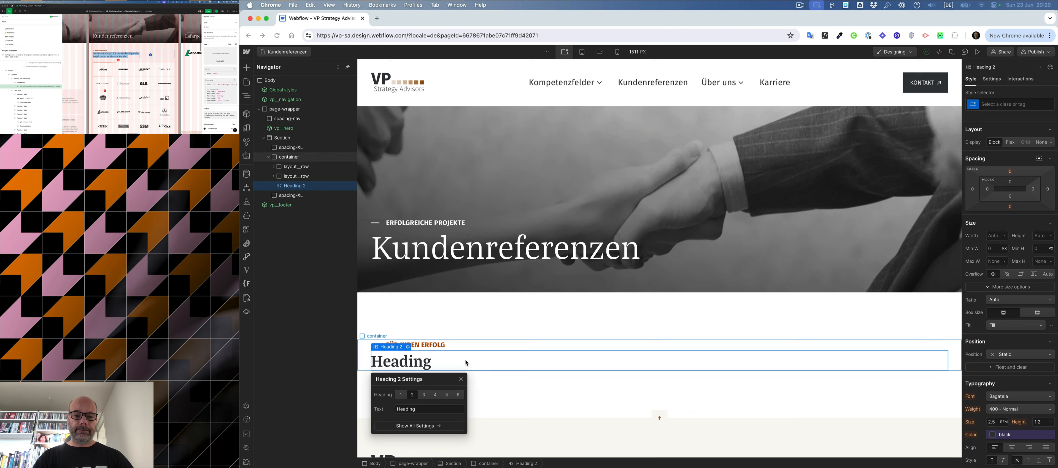
pyautogui.press('super+Return')
pyautogui.write('headin')
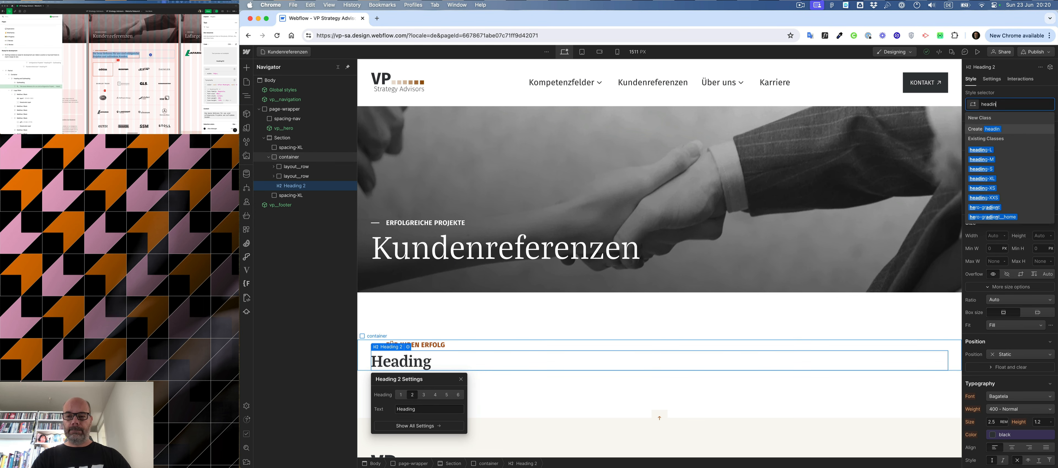
pyautogui.write('g')
pyautogui.press('Return')
pyautogui.doubleClick(414, 356)
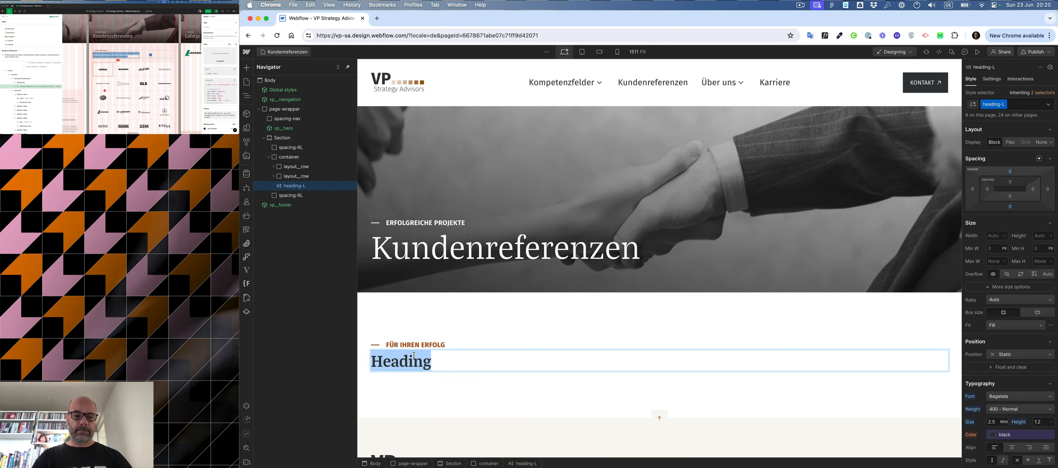
pyautogui.press('super+v')
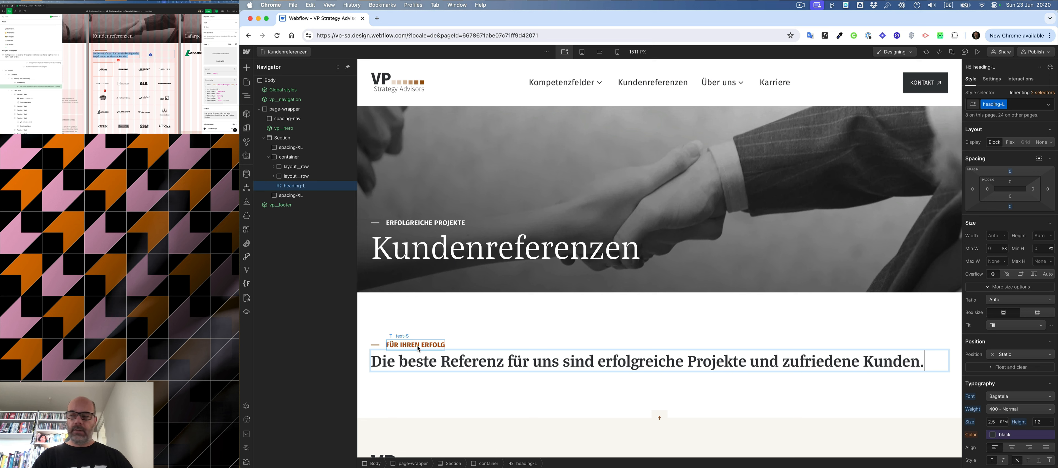
# Copy the label from the Figma design and replace the label text with "Auszug unserer Kunden"
pyautogui.click(99, 50)
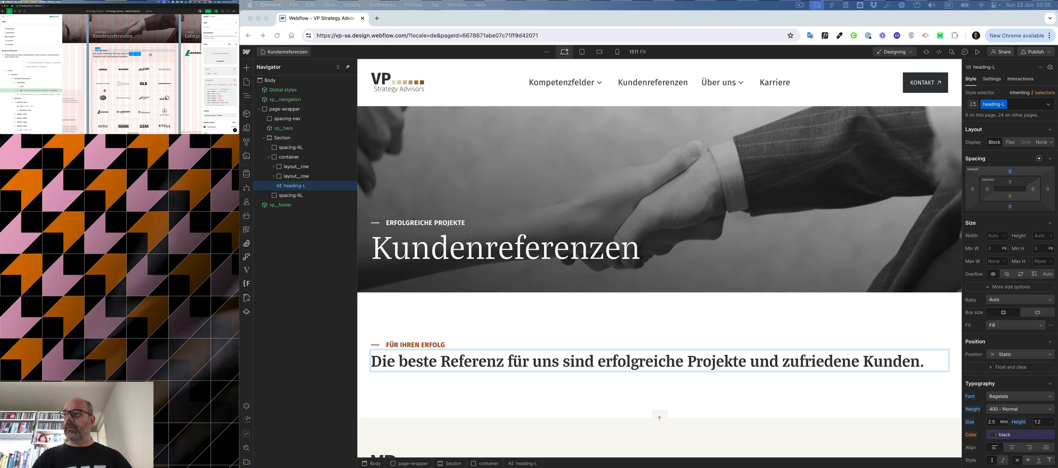
pyautogui.press('Escape')
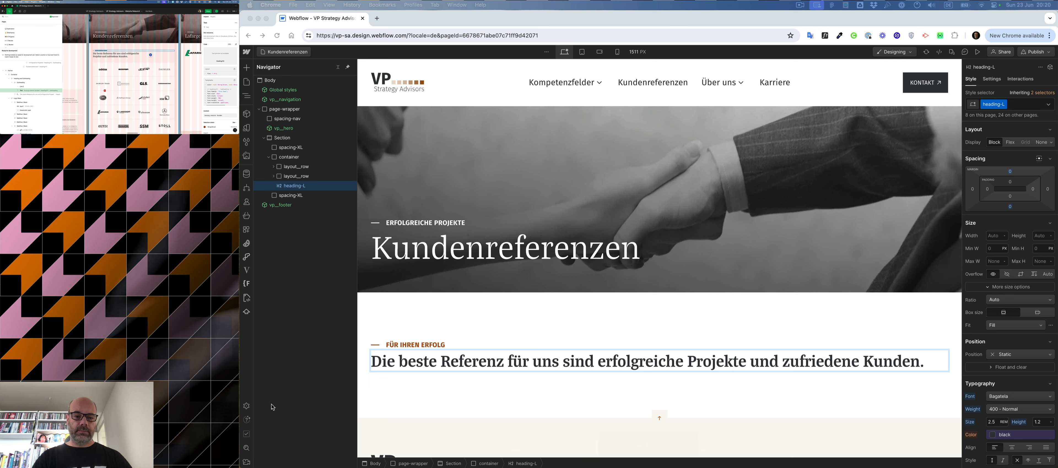
pyautogui.click(400, 347)
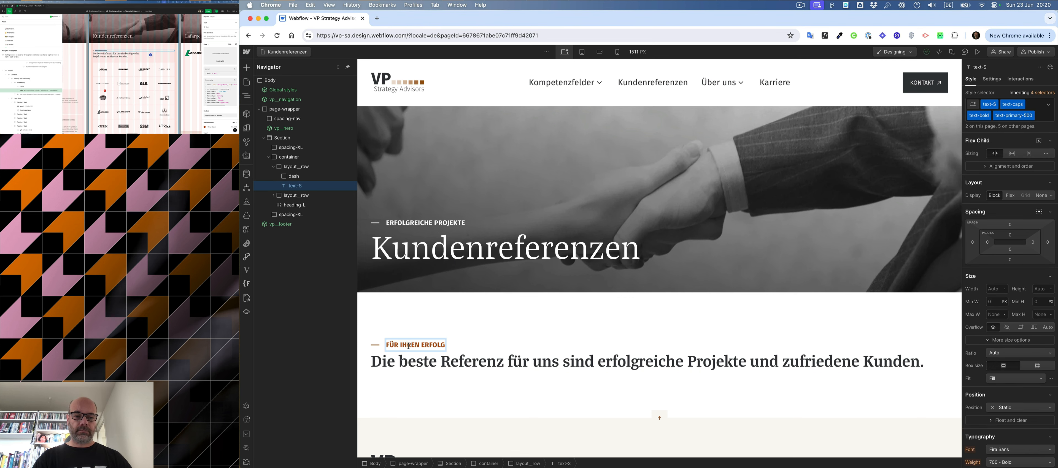
pyautogui.doubleClick(408, 346)
pyautogui.press('super+v')
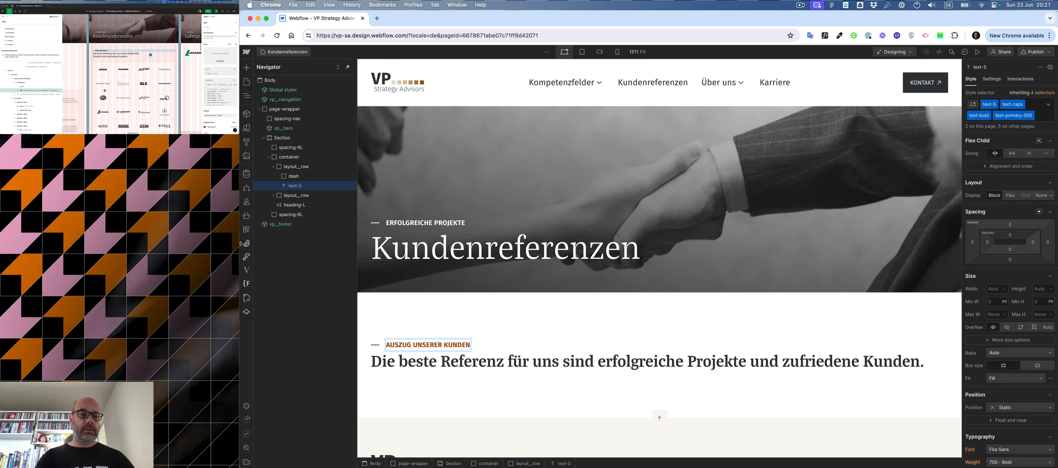
# Nest the label row and the heading inside the layout column of the container's second layout row
pyautogui.click(286, 167)
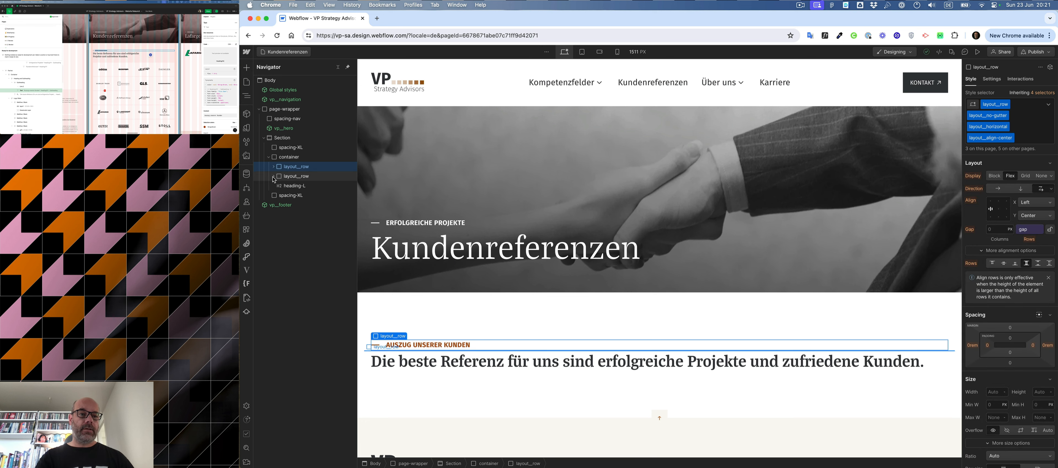
pyautogui.click(273, 177)
pyautogui.click(292, 177)
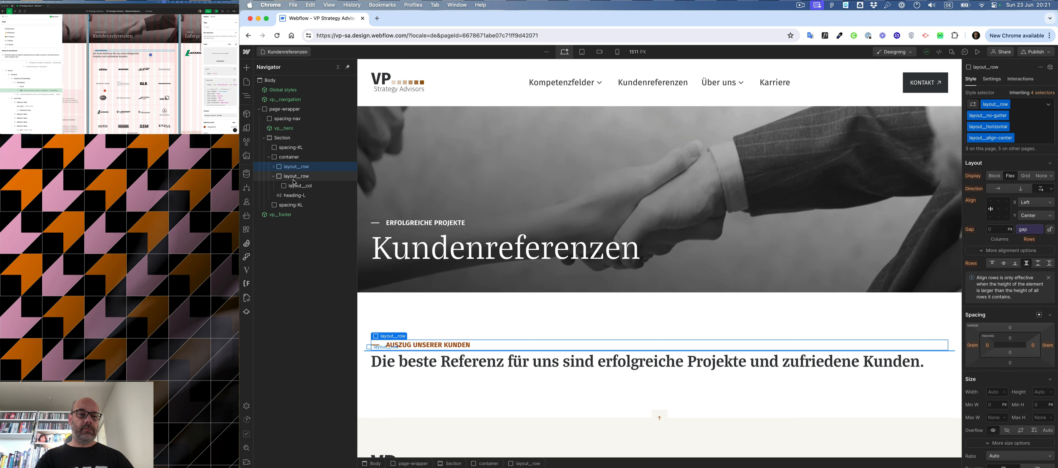
pyautogui.press('super+v')
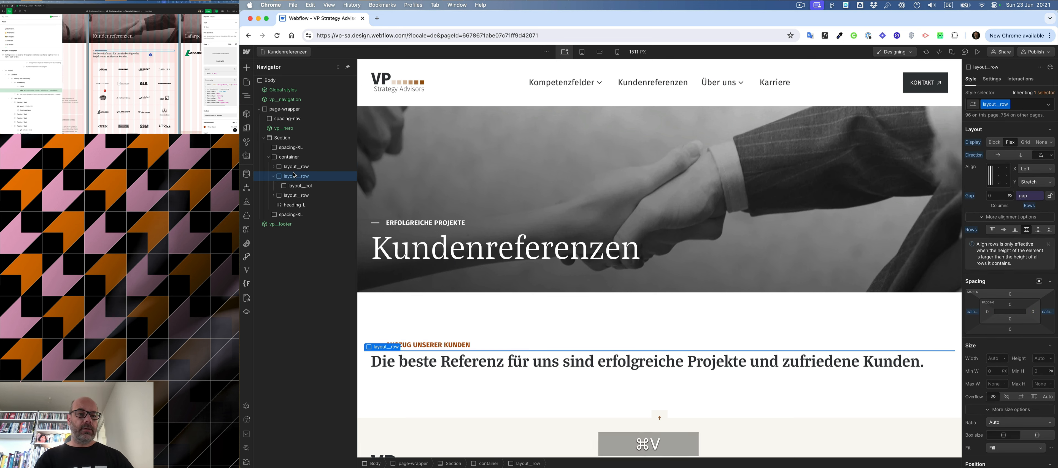
pyautogui.moveTo(307, 186); pyautogui.dragTo(304, 183)
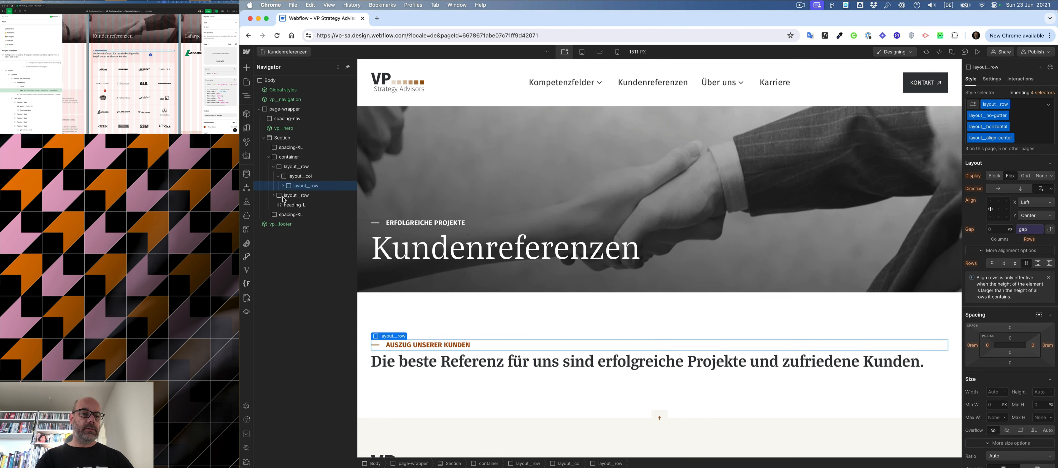
pyautogui.moveTo(289, 194); pyautogui.dragTo(319, 194)
pyautogui.click(307, 181)
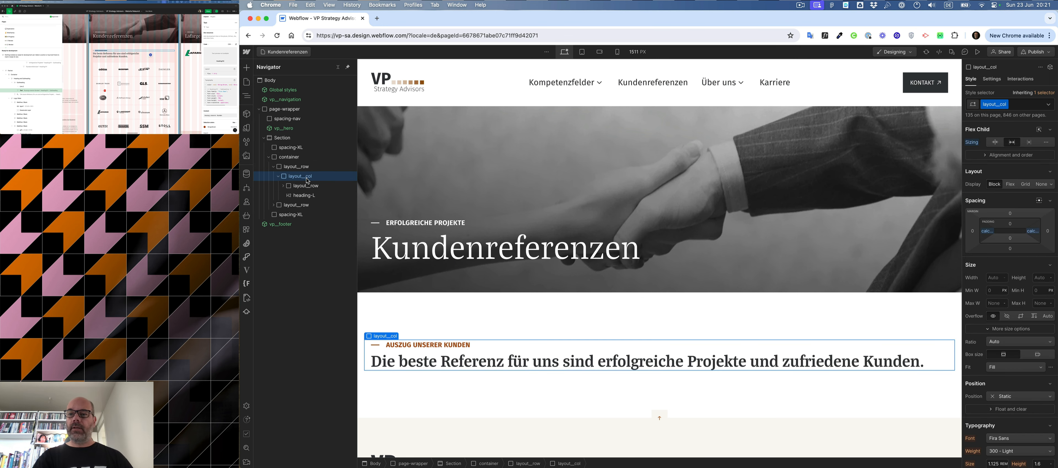
# Add the layout__col-7 combo class to the selected layout column
pyautogui.press('super+Return')
pyautogui.write('7')
pyautogui.press('Down')
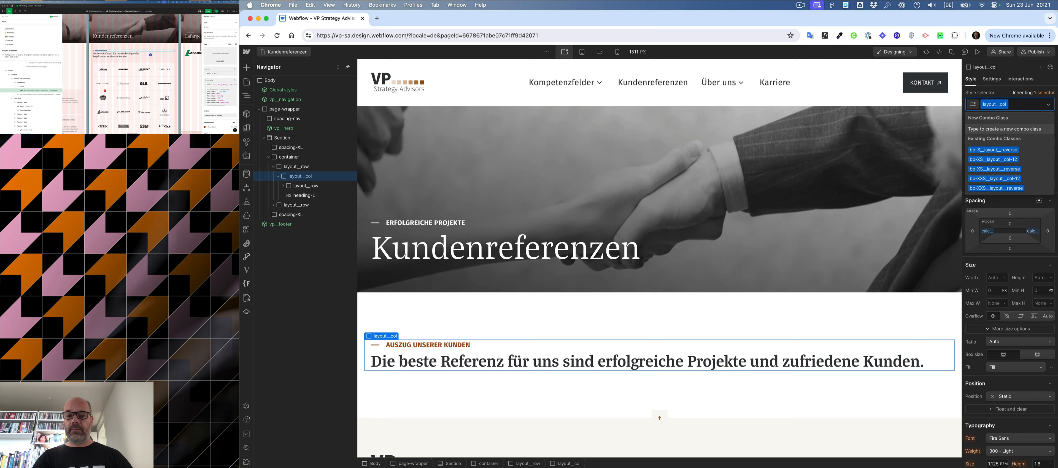
pyautogui.press('Return')
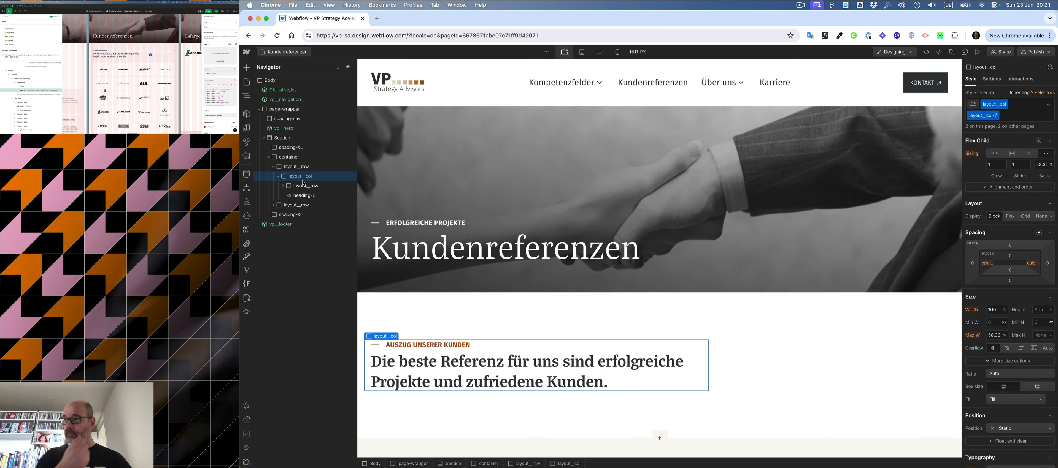
# Duplicate the spacing-XL spacer and place the copy between the two layout rows in the container
pyautogui.click(122, 60)
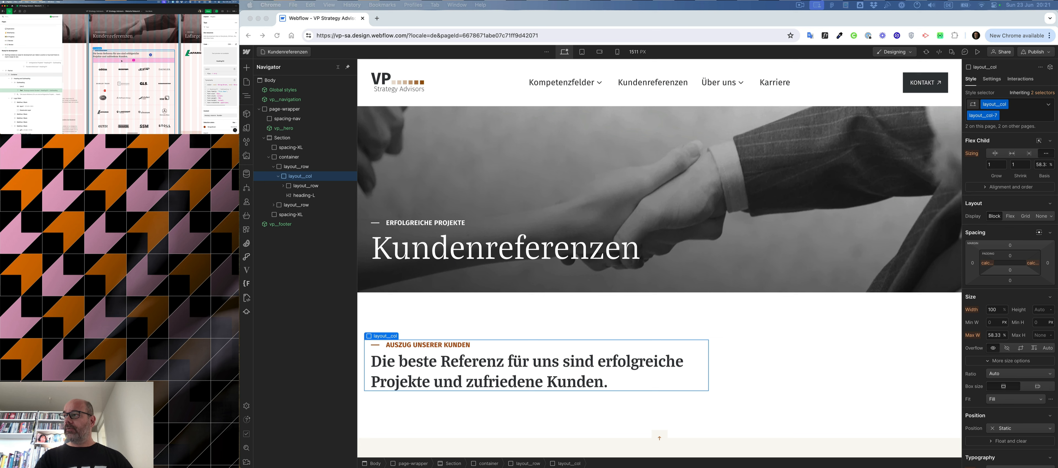
pyautogui.moveTo(153, 56)
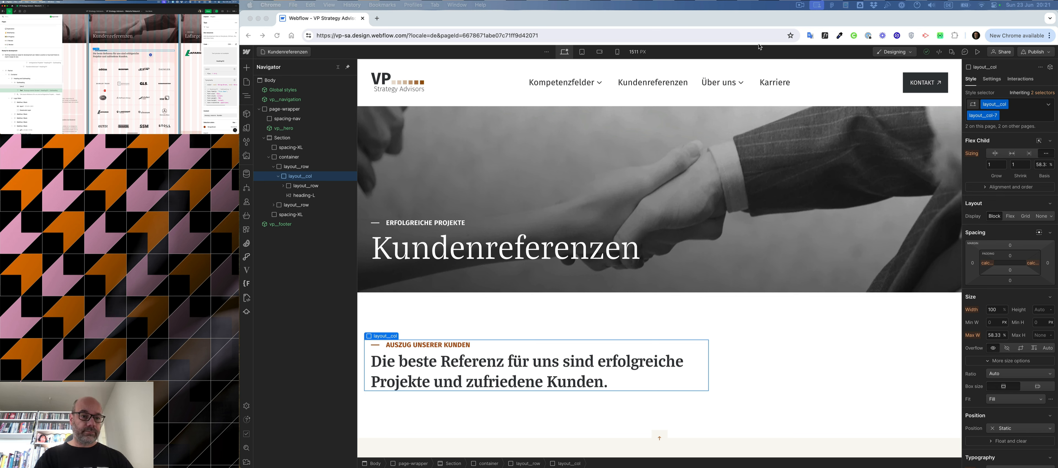
pyautogui.click(271, 167)
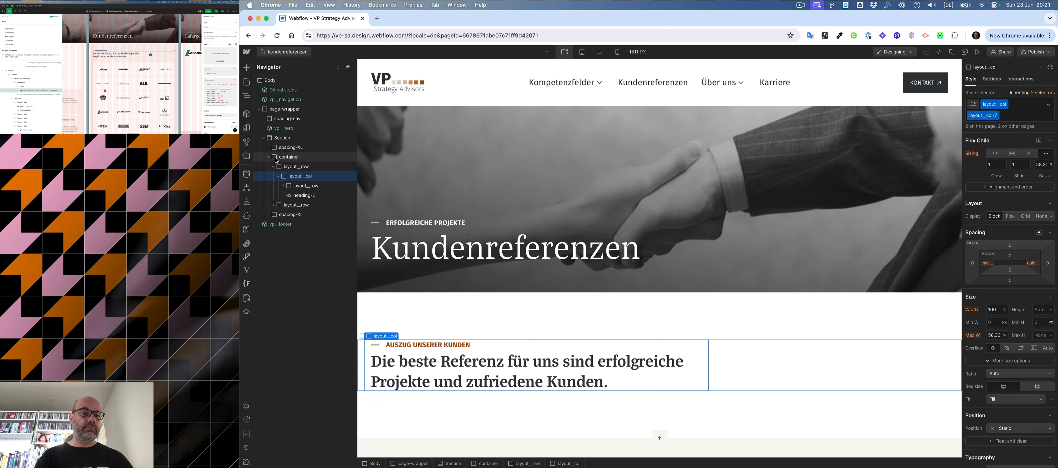
pyautogui.click(277, 150)
pyautogui.click(274, 167)
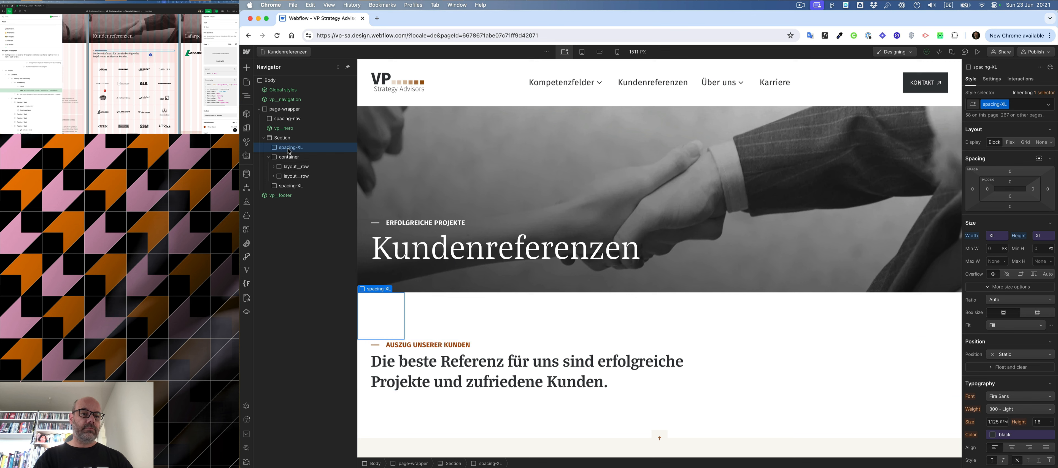
pyautogui.moveTo(288, 148); pyautogui.dragTo(291, 171)
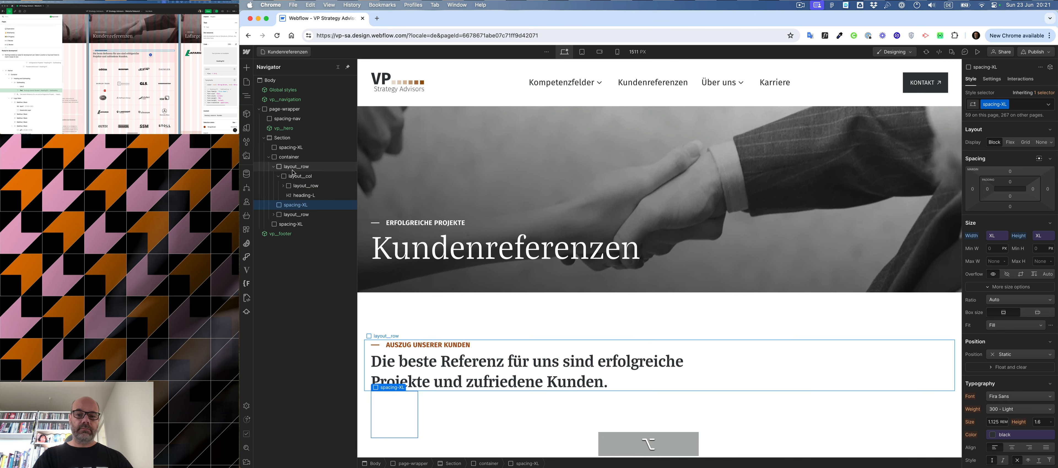
# Replace the new spacer's class with spacing-L
pyautogui.press('alt+super+Return')
pyautogui.press('BackSpace')
pyautogui.write('spa')
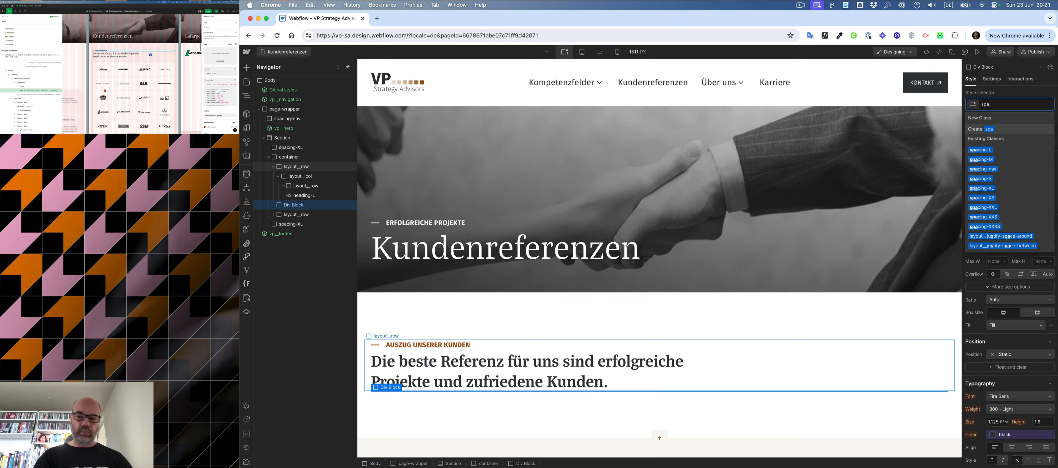
pyautogui.click(983, 150)
# Change the new spacer's class back to spacing-XL
pyautogui.click(103, 59)
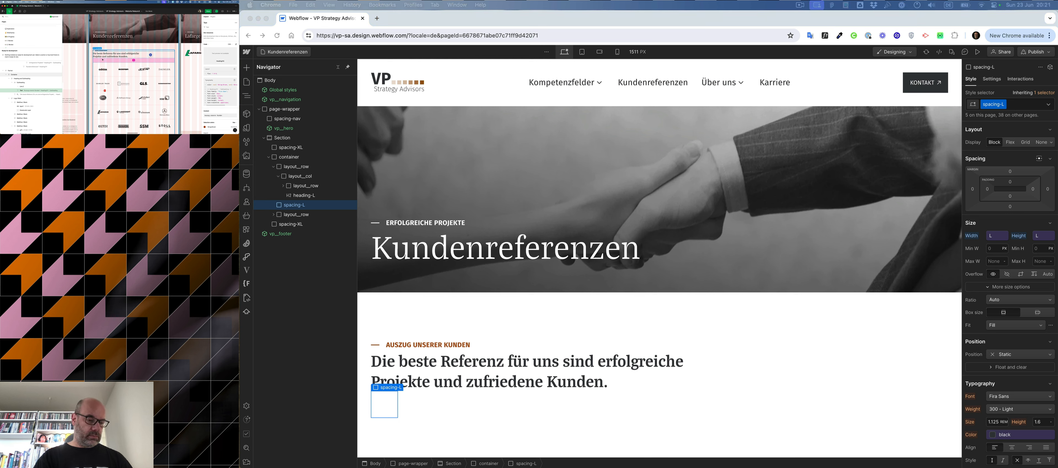
pyautogui.press('super+Return')
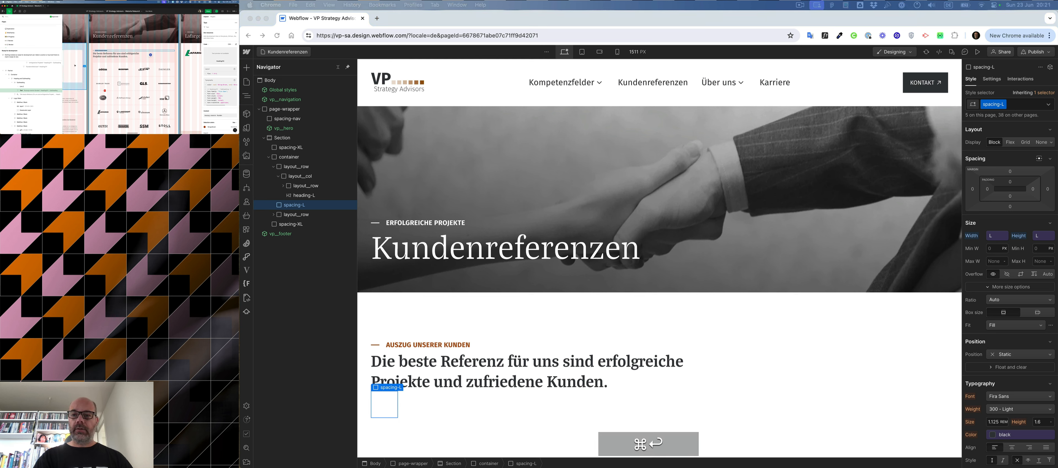
pyautogui.click(1016, 106)
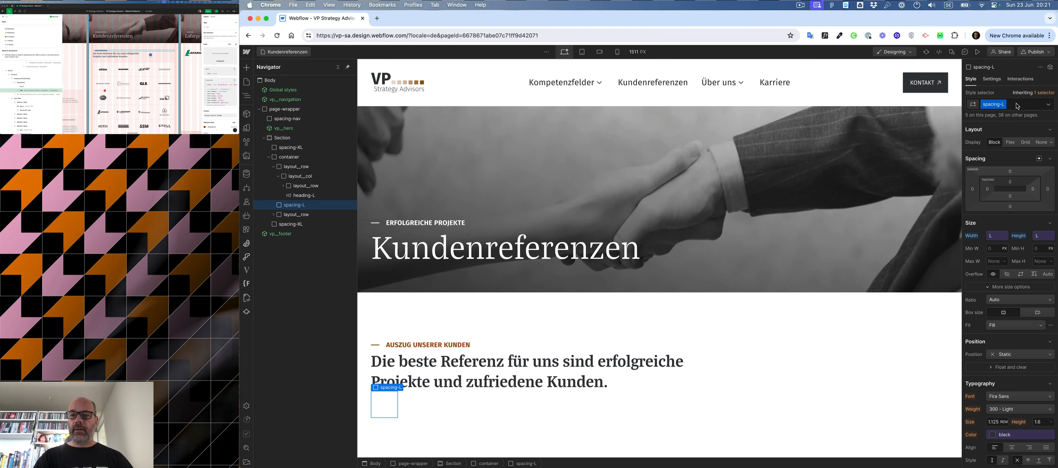
pyautogui.click(1016, 105)
pyautogui.press('BackSpace')
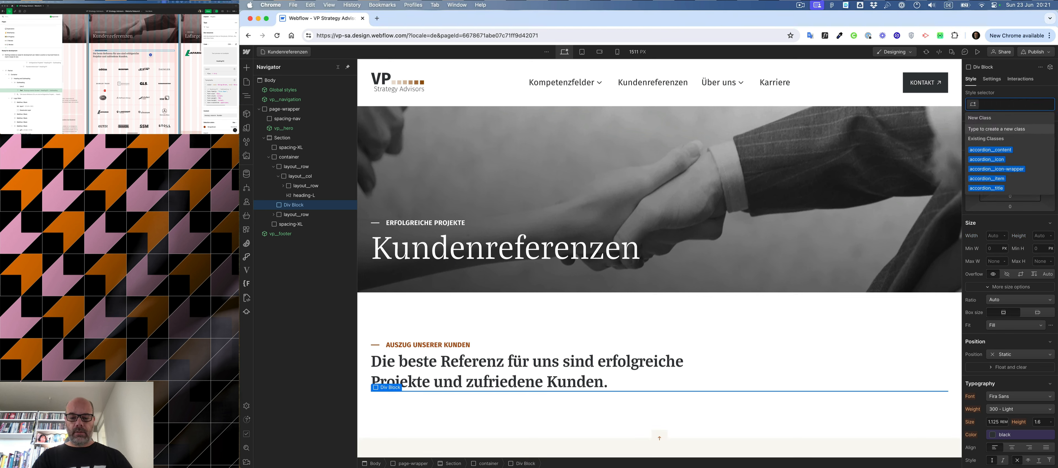
pyautogui.write('spa')
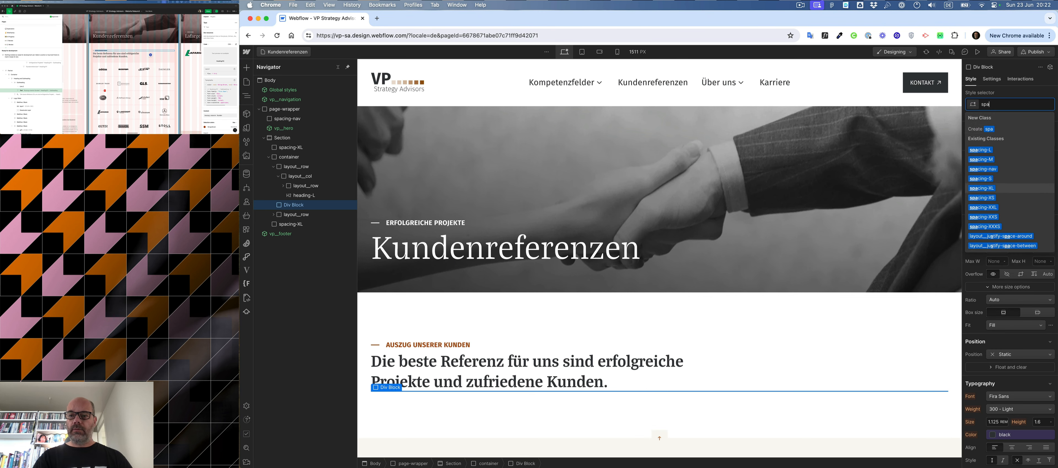
pyautogui.click(981, 188)
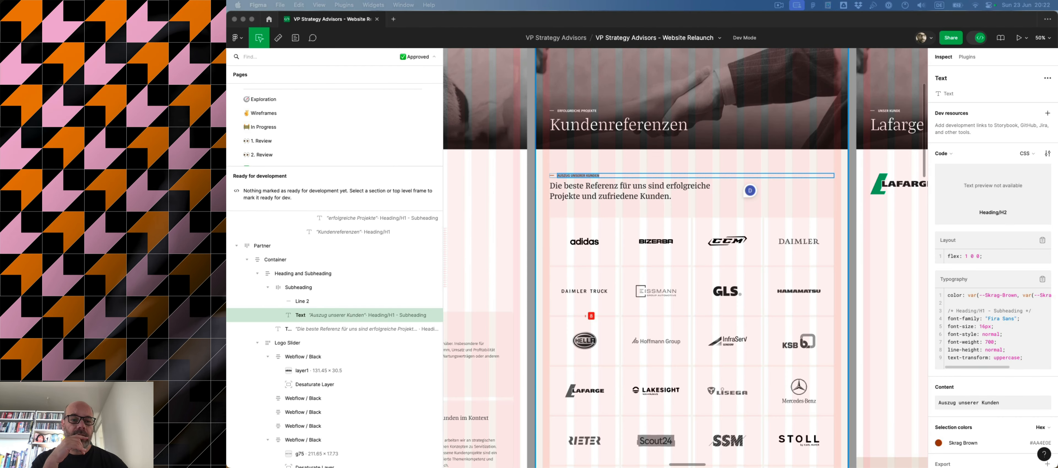
# Add the layout__row-gutter-S combo class to the second layout row
pyautogui.click(550, 270)
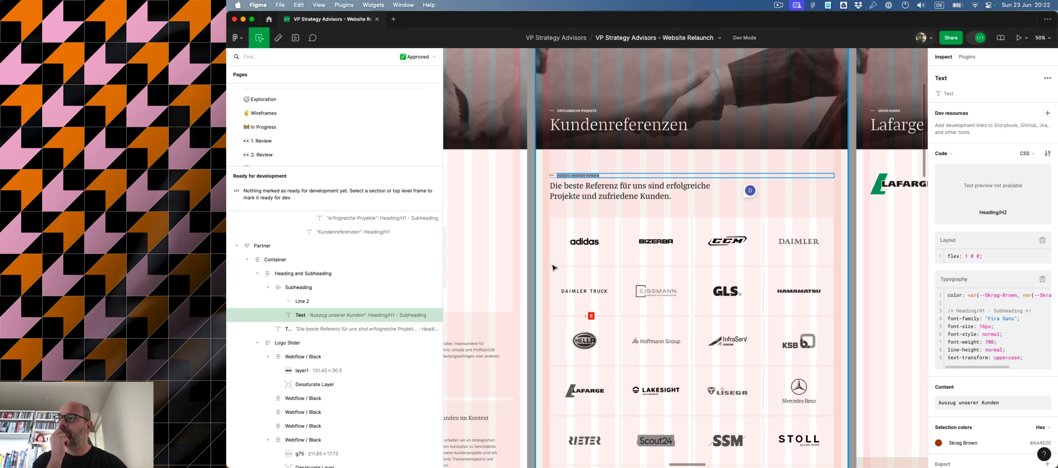
pyautogui.click(557, 258)
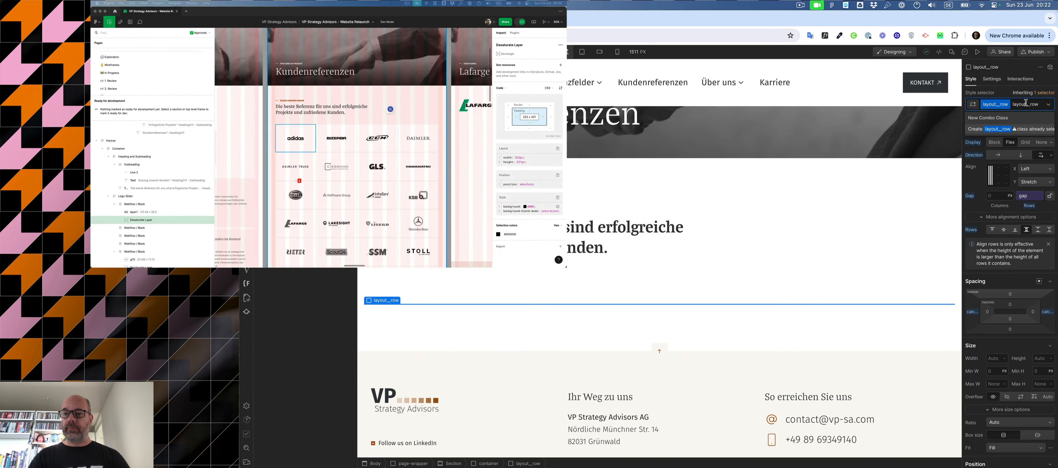
pyautogui.write('gut')
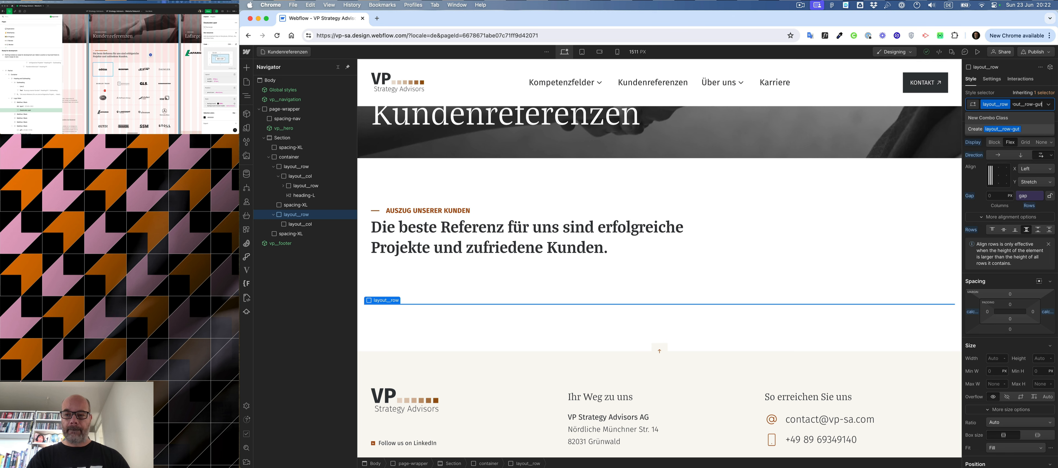
pyautogui.write('ter-S')
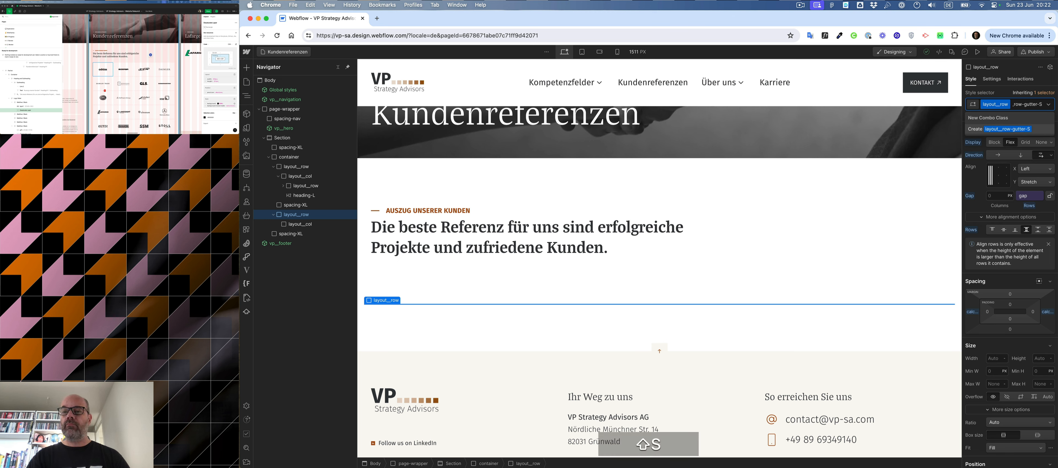
pyautogui.press('Return')
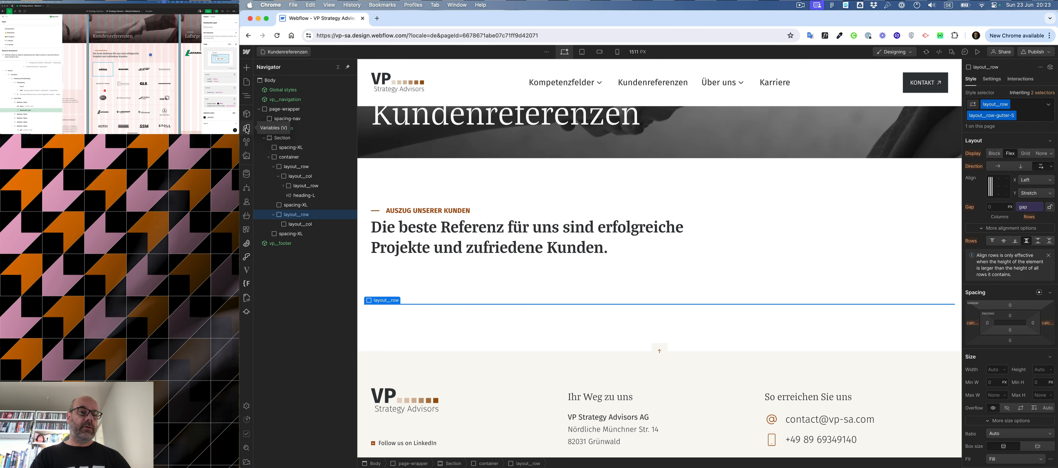
# Copy the gap variable's name and create a new size variable named Spacing/gap-S
pyautogui.click(246, 114)
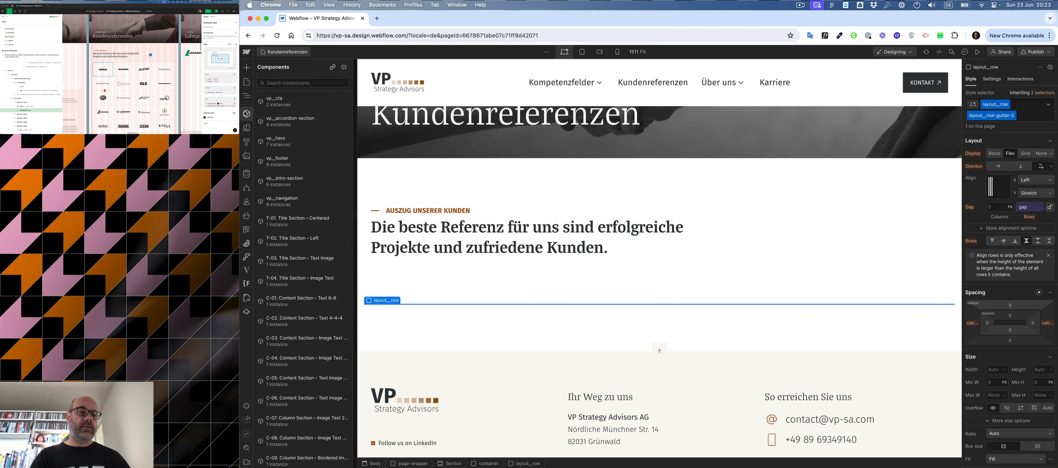
pyautogui.click(246, 129)
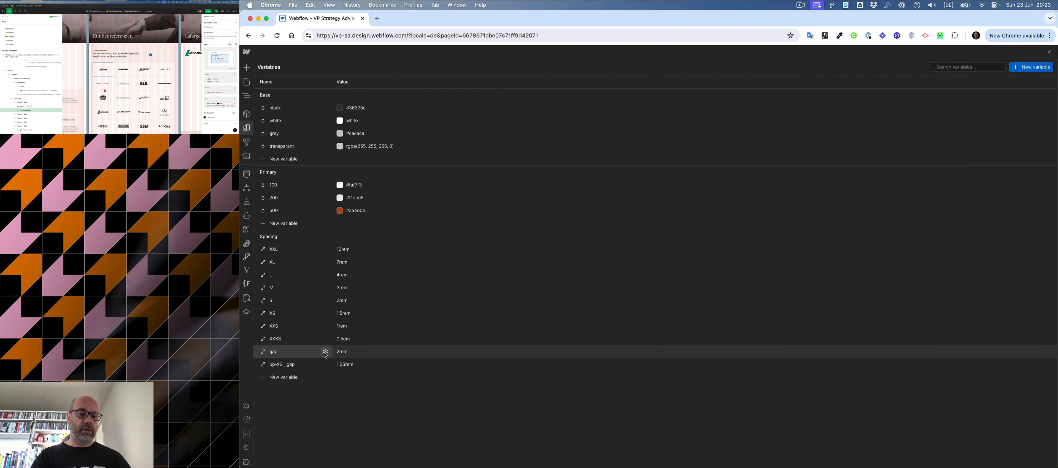
pyautogui.click(325, 352)
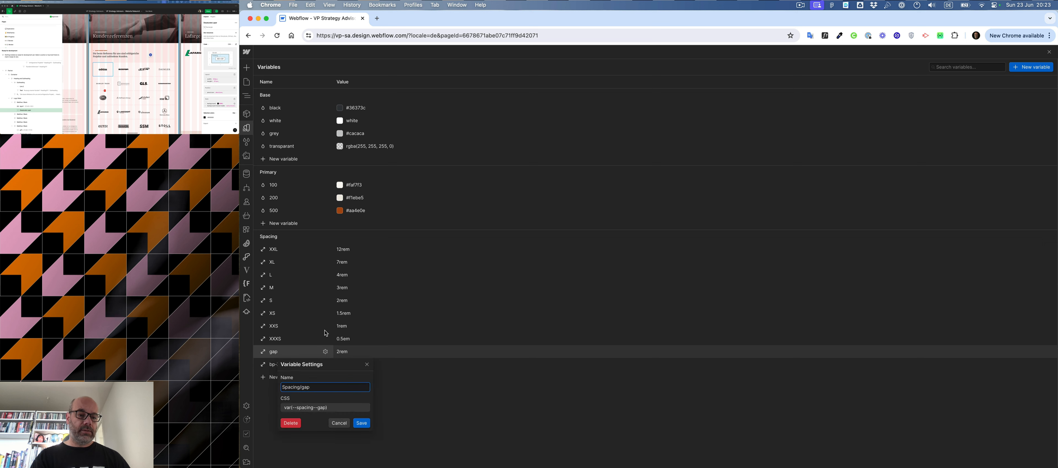
pyautogui.tripleClick(316, 387)
pyautogui.press('super+c')
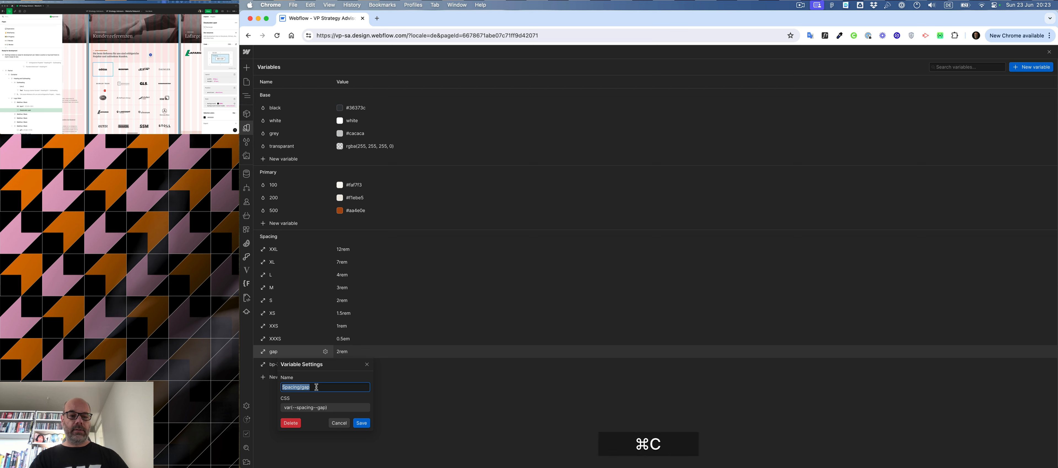
pyautogui.click(367, 365)
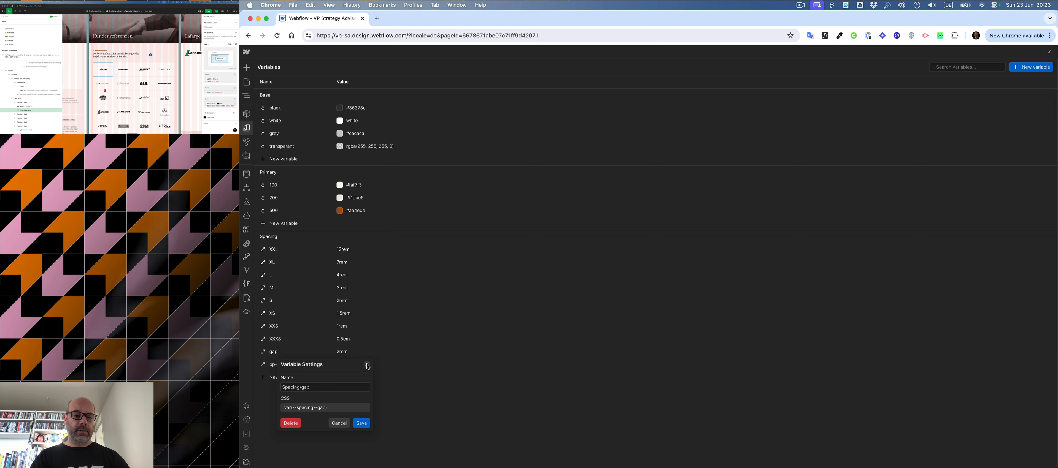
pyautogui.click(1036, 70)
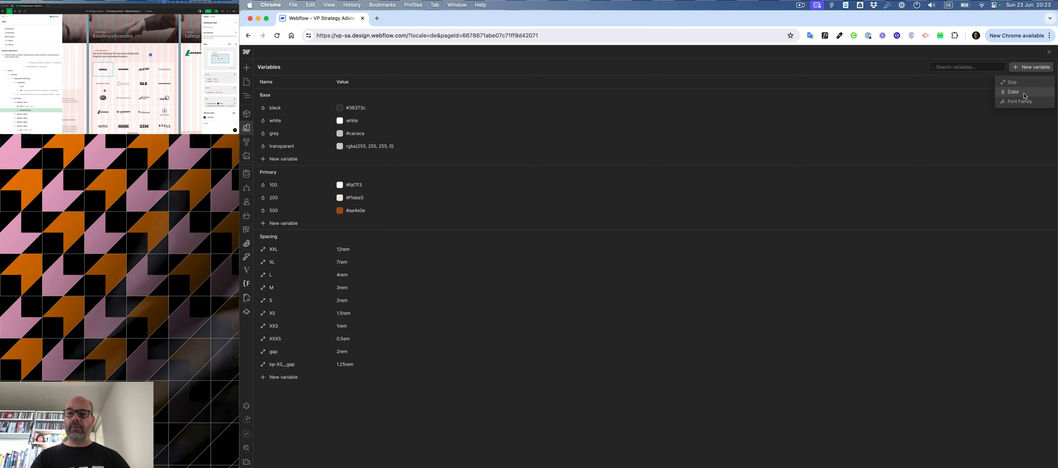
pyautogui.click(1012, 82)
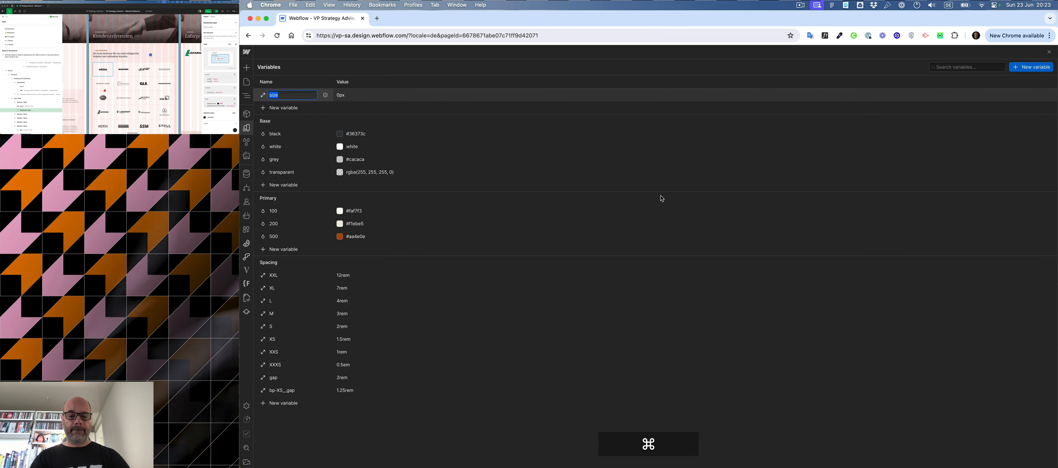
pyautogui.press('super+v')
pyautogui.write('-S')
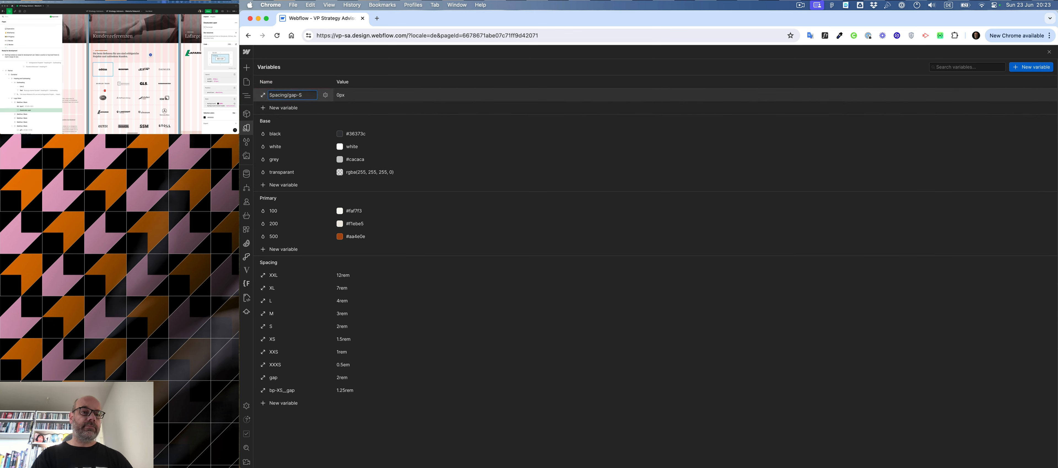
pyautogui.press('Return')
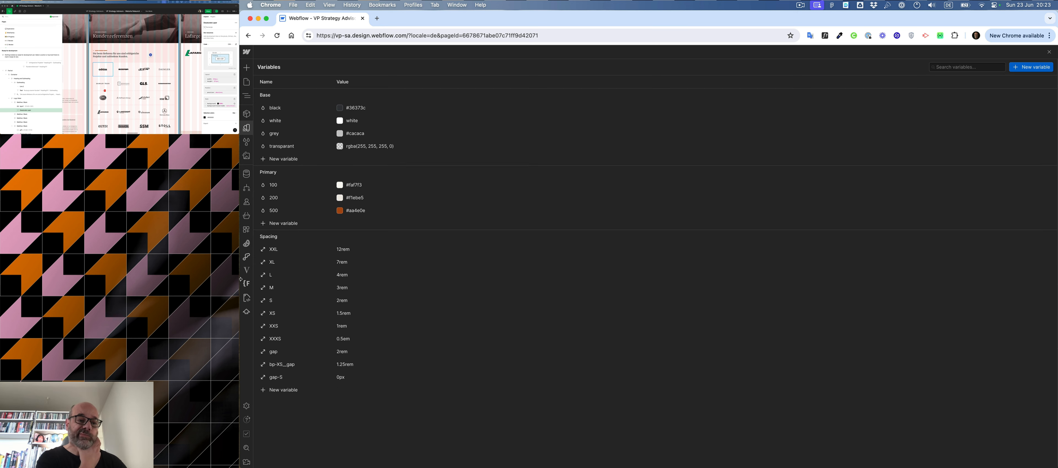
# Set the gap-S variable's value to 8 px and close the variables view
pyautogui.click(342, 378)
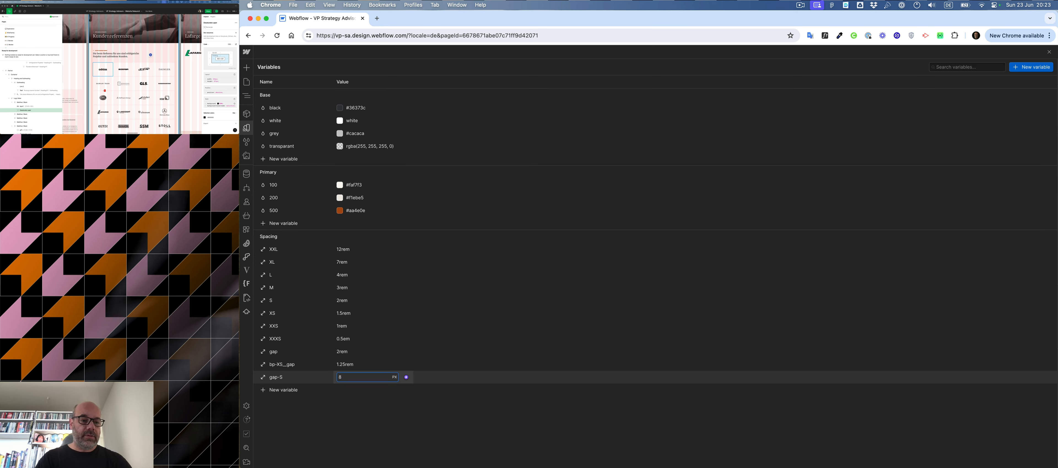
pyautogui.write('8')
pyautogui.press('Return')
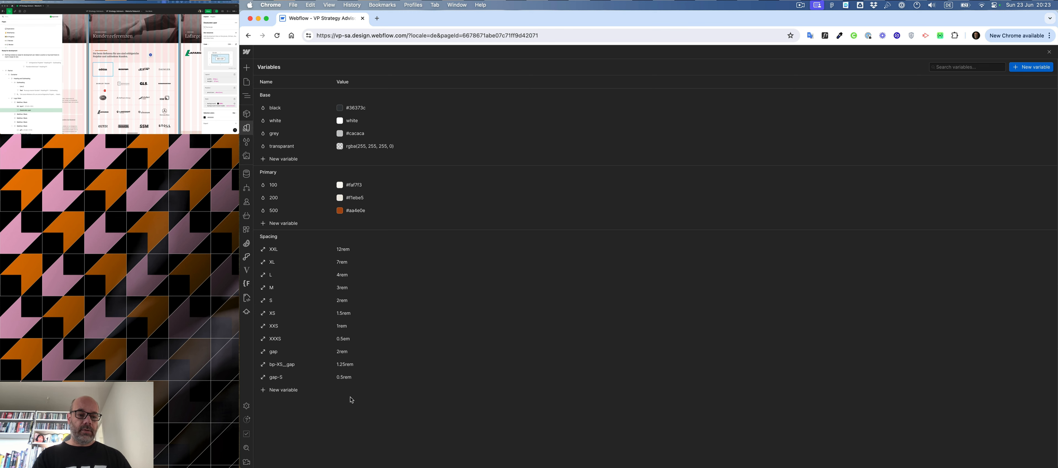
pyautogui.click(1049, 52)
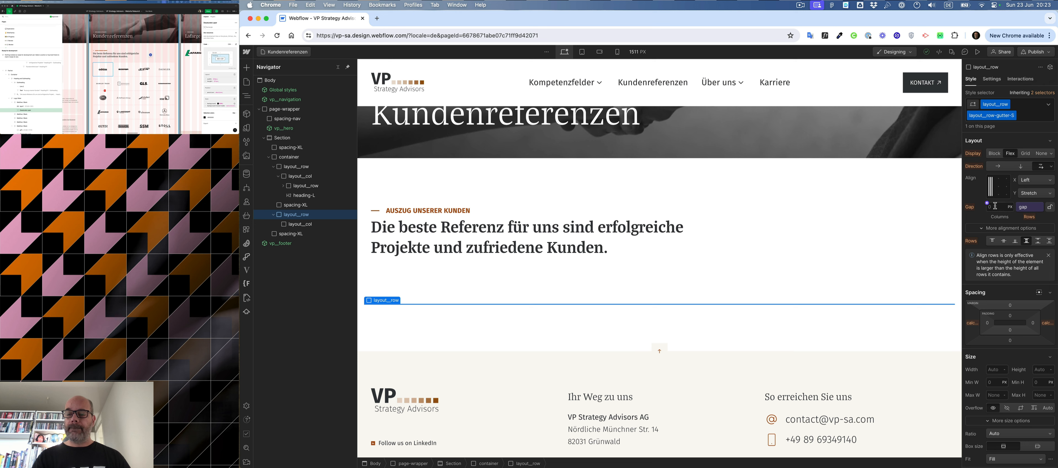
# Rename the second row's combo class to layout__row-gap-S
pyautogui.doubleClick(1008, 116)
pyautogui.click(1008, 116)
pyautogui.press('BackSpace')
pyautogui.press('BackSpace')
pyautogui.press('BackSpace')
pyautogui.press('BackSpace')
pyautogui.press('BackSpace')
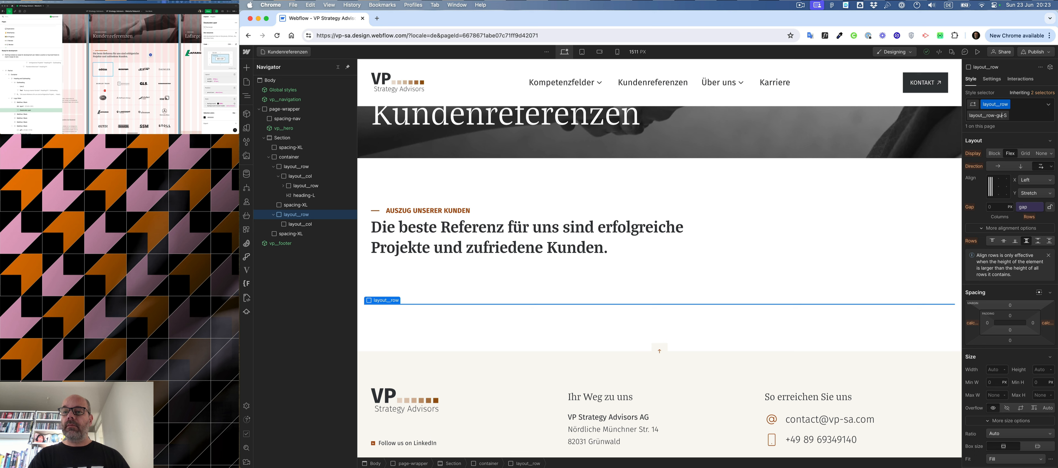
pyautogui.write('ap')
pyautogui.press('Return')
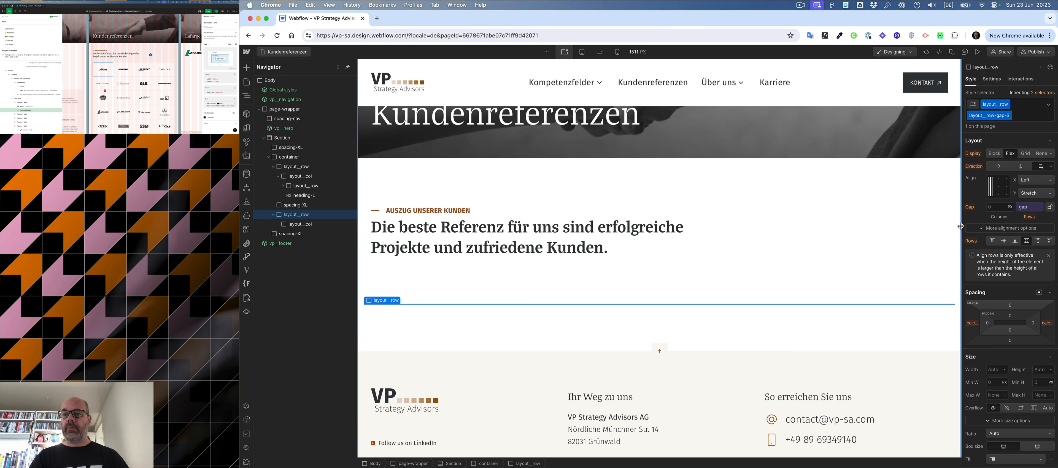
# Set the second row's gap to the gap-S variable
pyautogui.click(1023, 207)
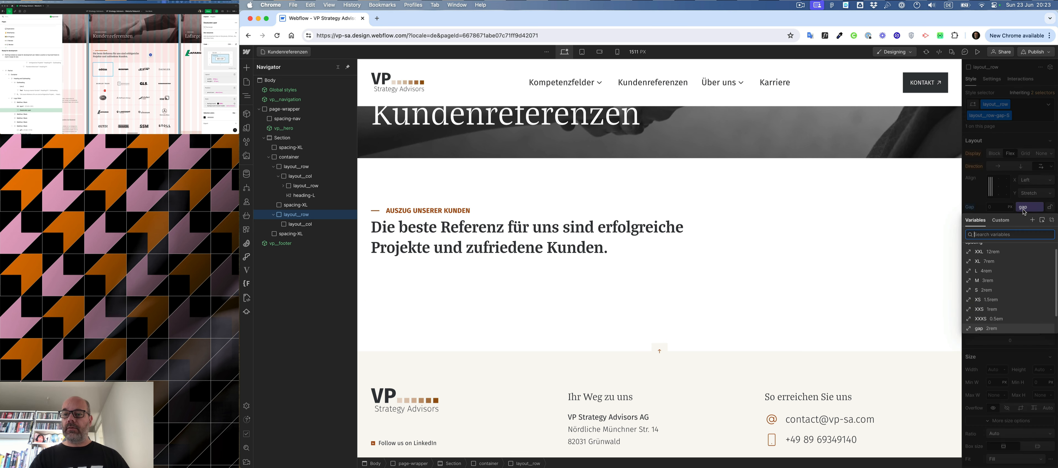
pyautogui.scroll(-2, 1012, 269)
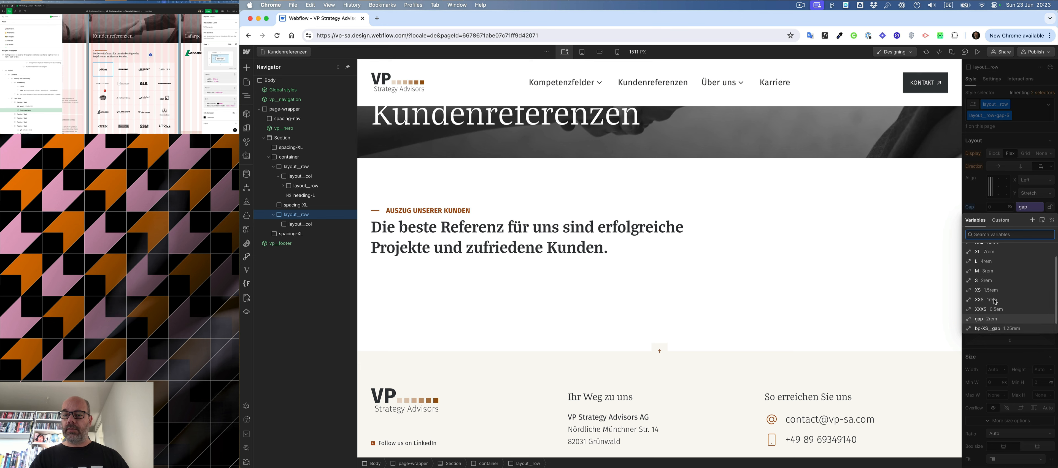
pyautogui.click(990, 327)
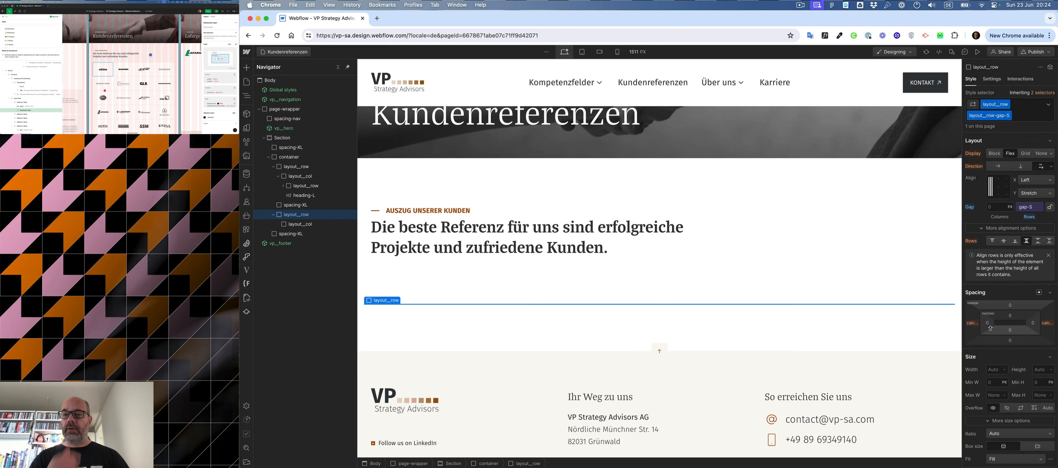
# Change the row's margin-left and margin-right custom properties to use the --spacing--gap-s variable
pyautogui.scroll(-8, 1001, 288)
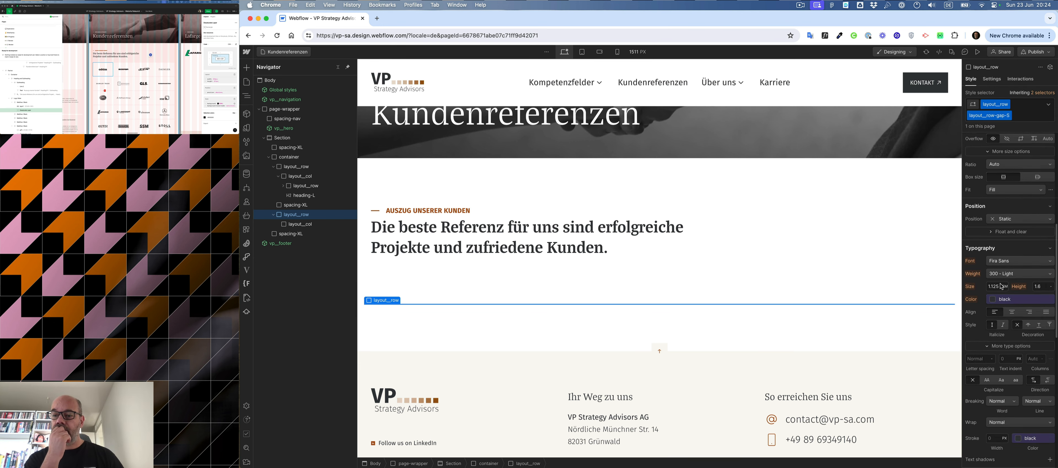
pyautogui.scroll(-10, 1001, 287)
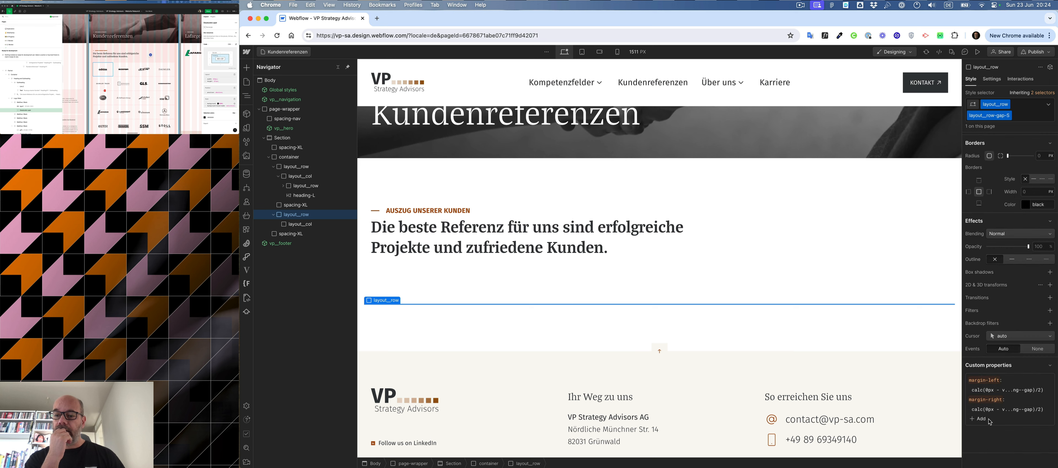
pyautogui.click(1001, 390)
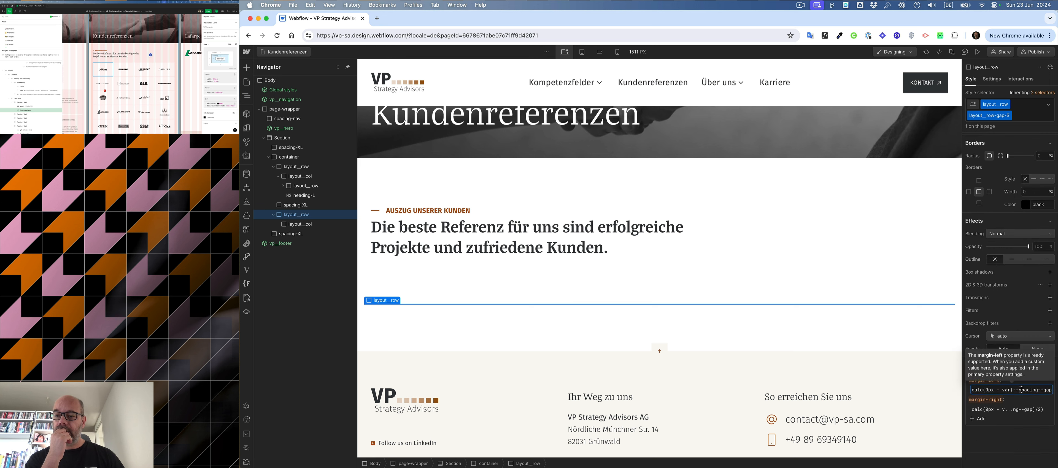
pyautogui.press('super+a')
pyautogui.press('super+Right')
pyautogui.press('Left')
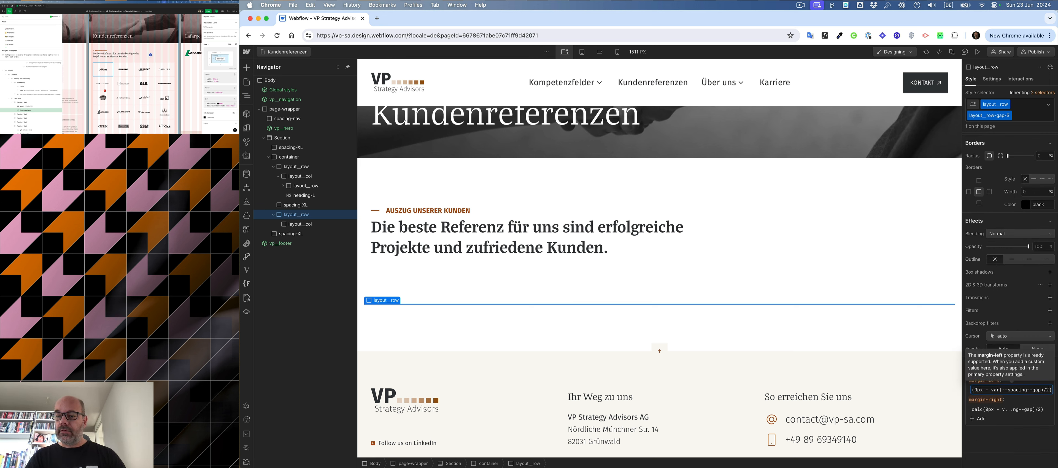
pyautogui.click(1029, 411)
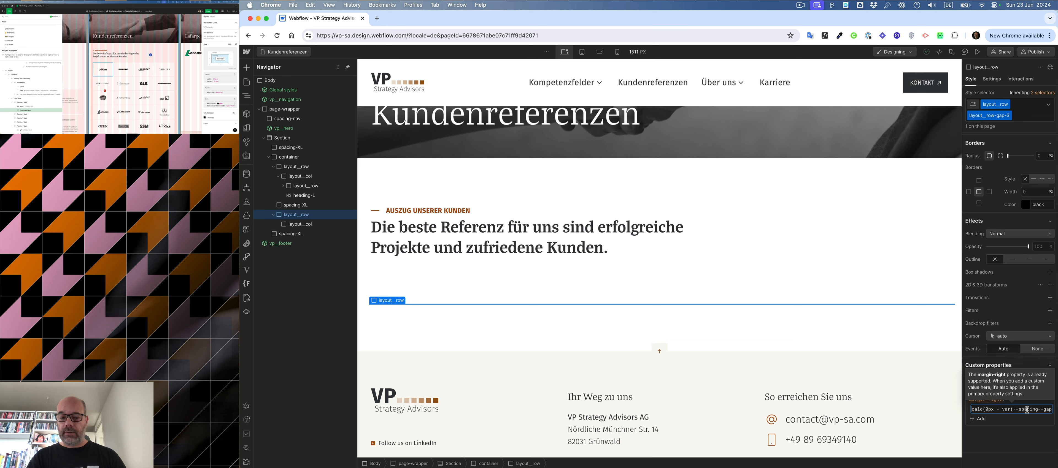
pyautogui.press('super+Right')
pyautogui.write('-')
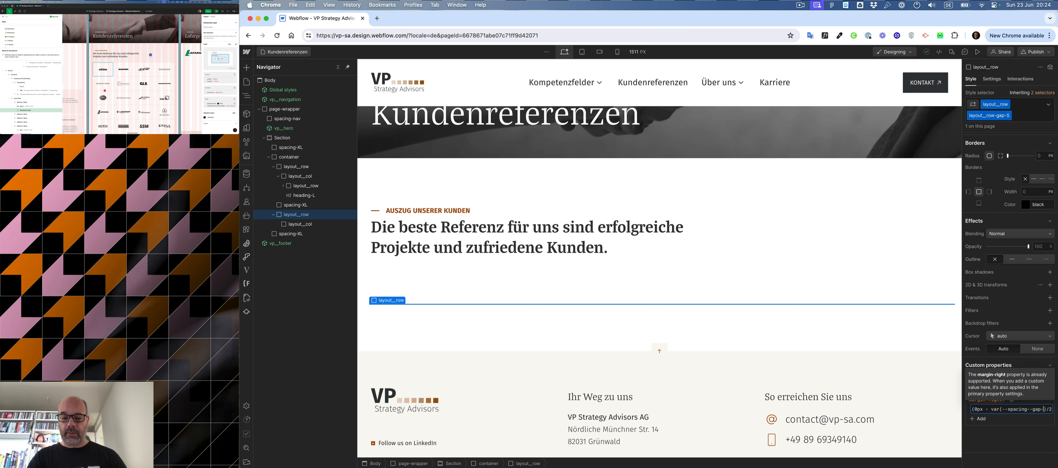
pyautogui.write('s')
pyautogui.press('Return')
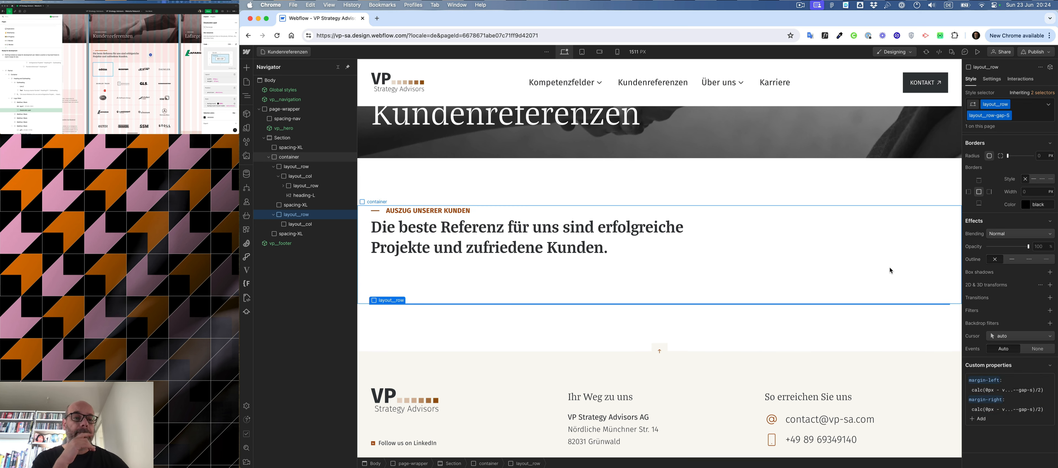
# Select the column in the second row and add a combo class named layout__col-gap-S
pyautogui.click(296, 225)
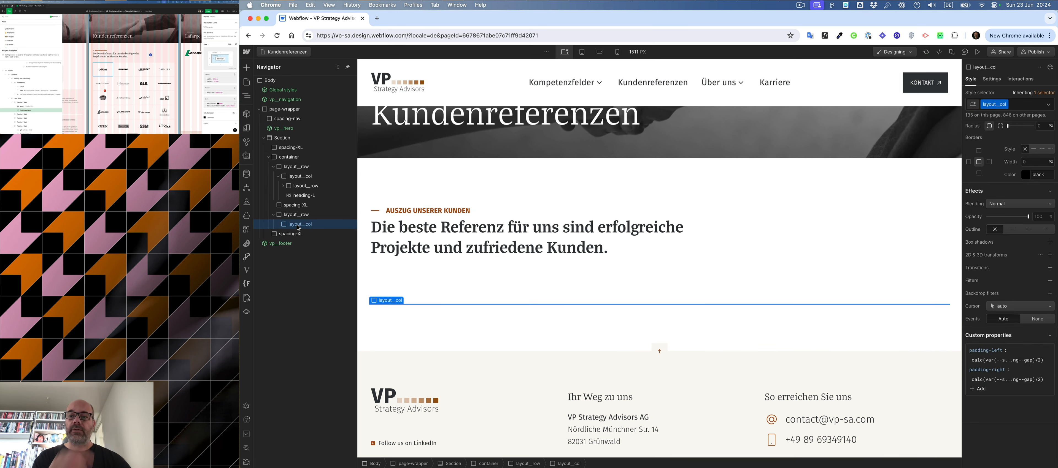
pyautogui.doubleClick(990, 107)
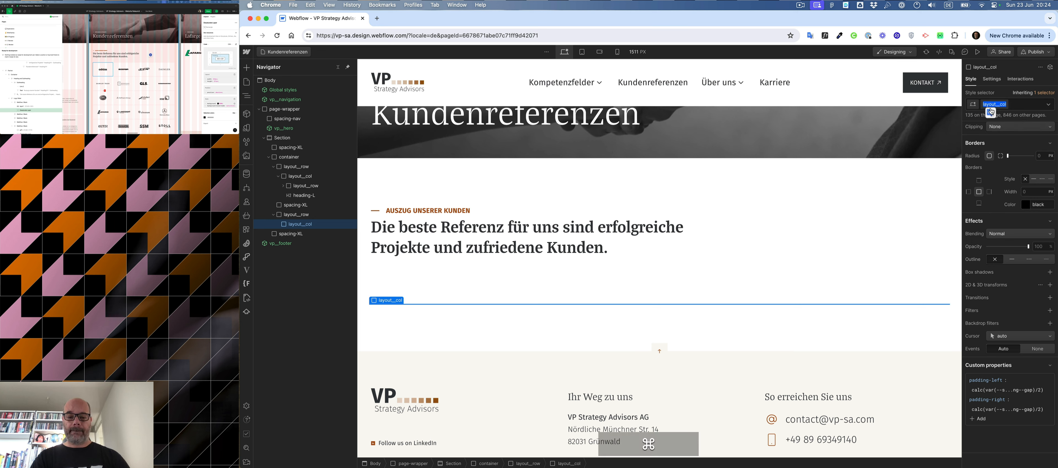
pyautogui.press('cmd+c')
pyautogui.click(1022, 105)
pyautogui.press('cmd+v')
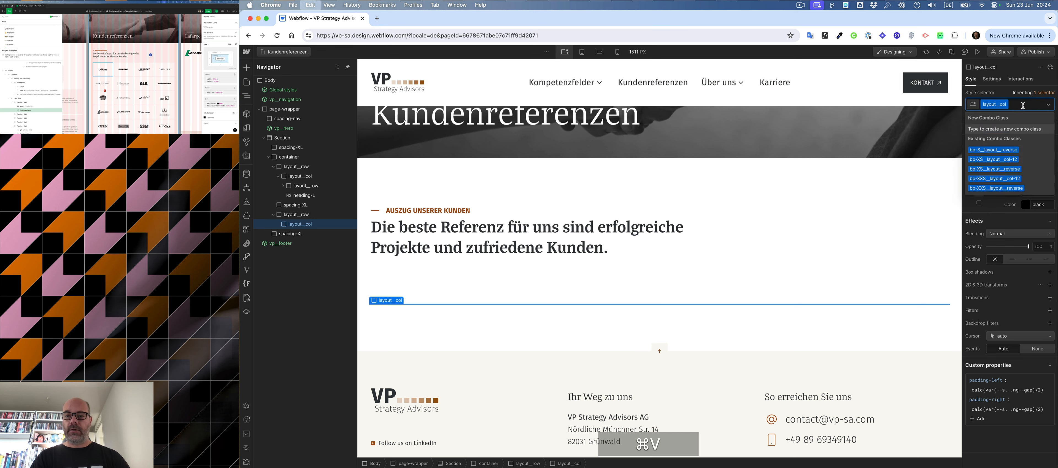
pyautogui.write('-g')
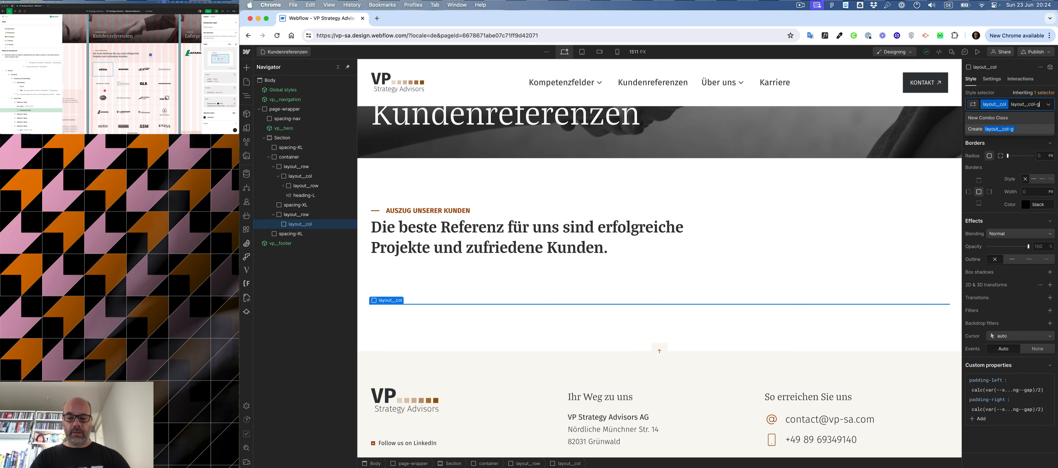
pyautogui.write('ap-S')
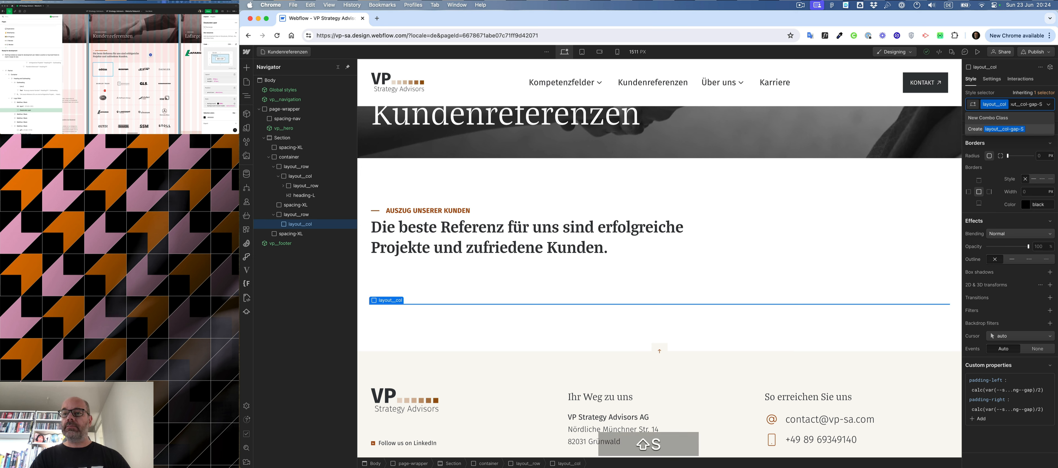
pyautogui.press('Return')
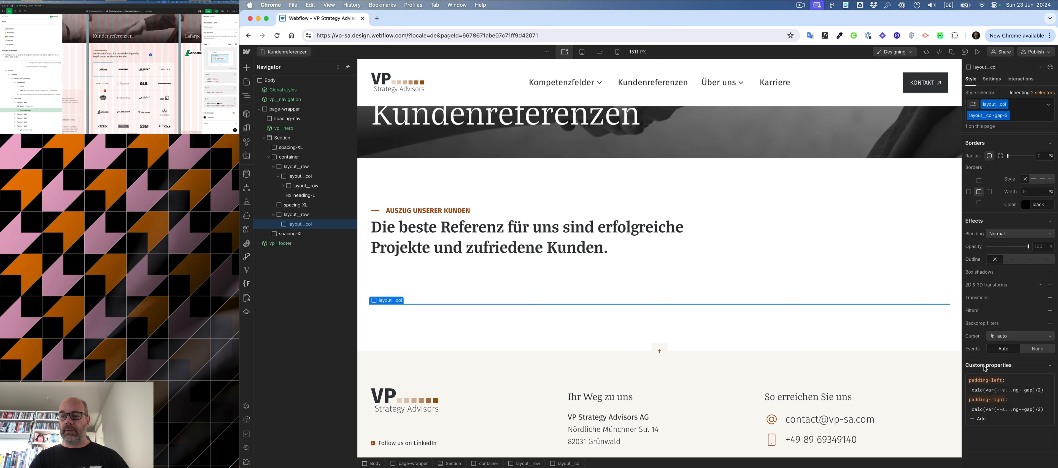
# Change the column's padding-left and padding-right custom properties to use the --spacing--gap-s variable
pyautogui.doubleClick(986, 391)
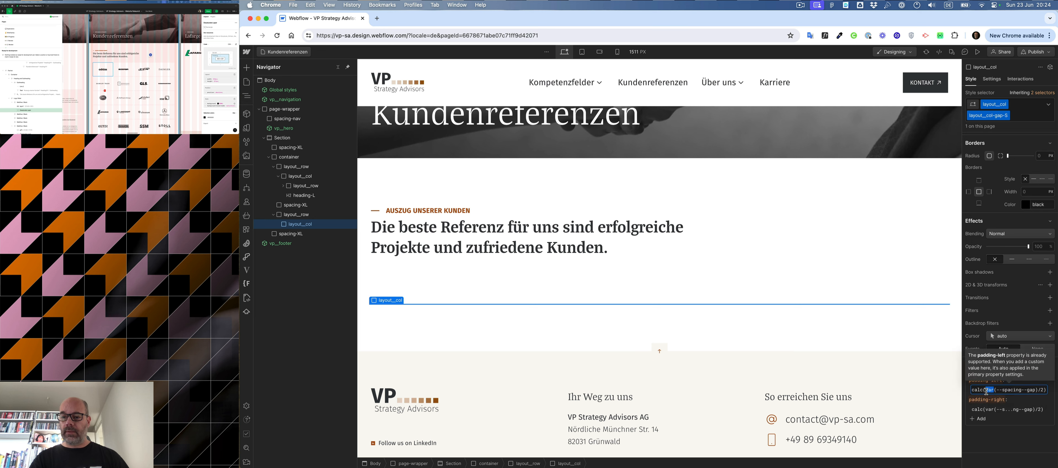
pyautogui.click(1039, 390)
pyautogui.write('-s')
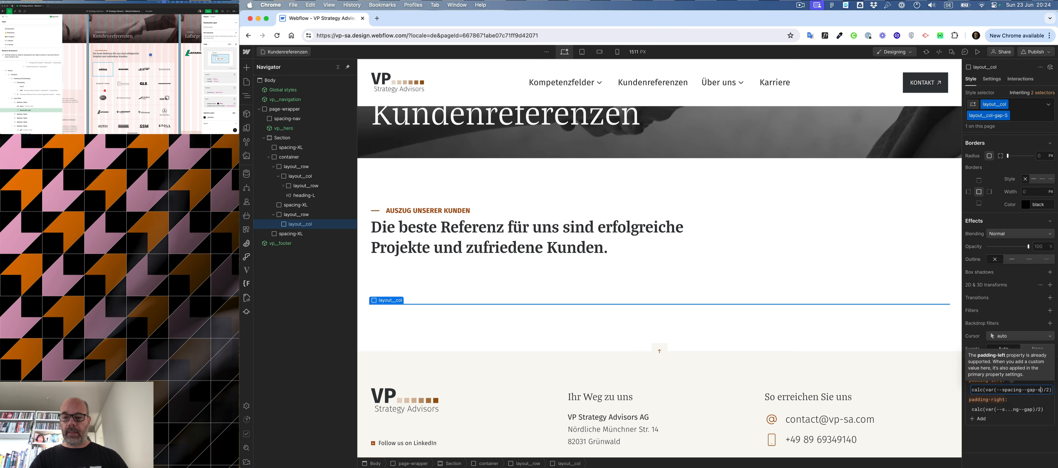
pyautogui.click(1012, 437)
pyautogui.doubleClick(1022, 409)
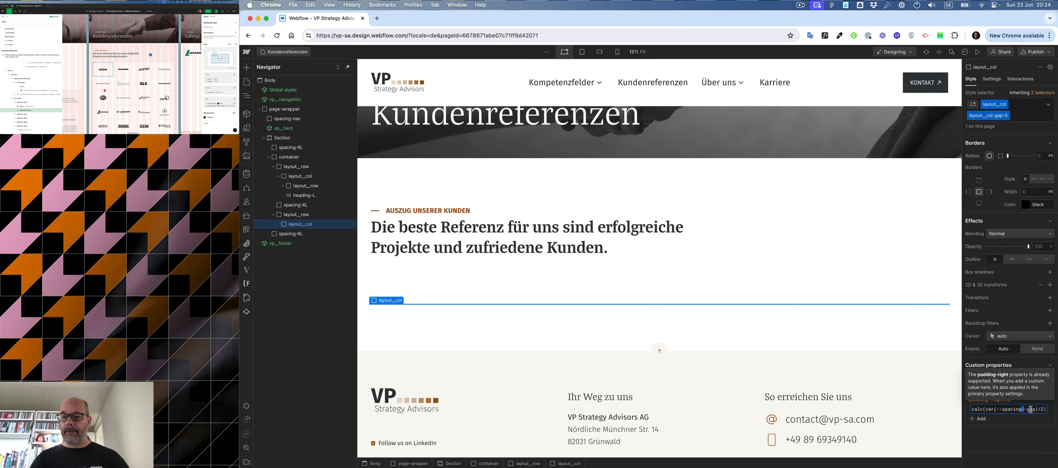
pyautogui.click(1035, 409)
pyautogui.write('-s')
pyautogui.press('Return')
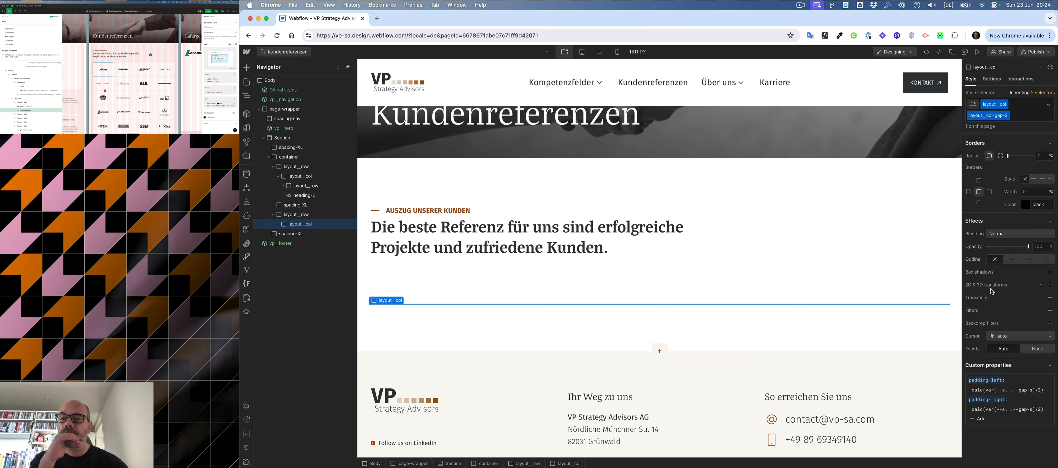
# Add the existing layout__col-3 combo class to the column
pyautogui.scroll(10, 991, 291)
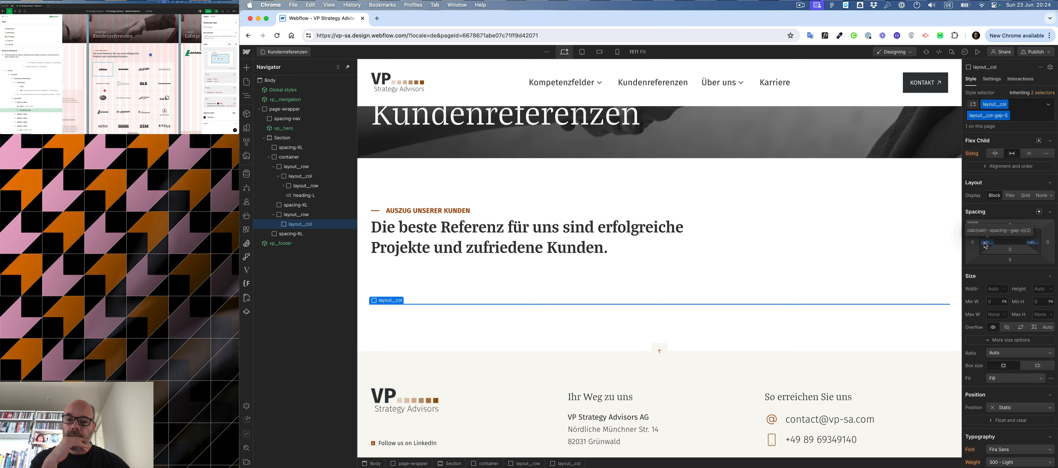
pyautogui.click(1028, 117)
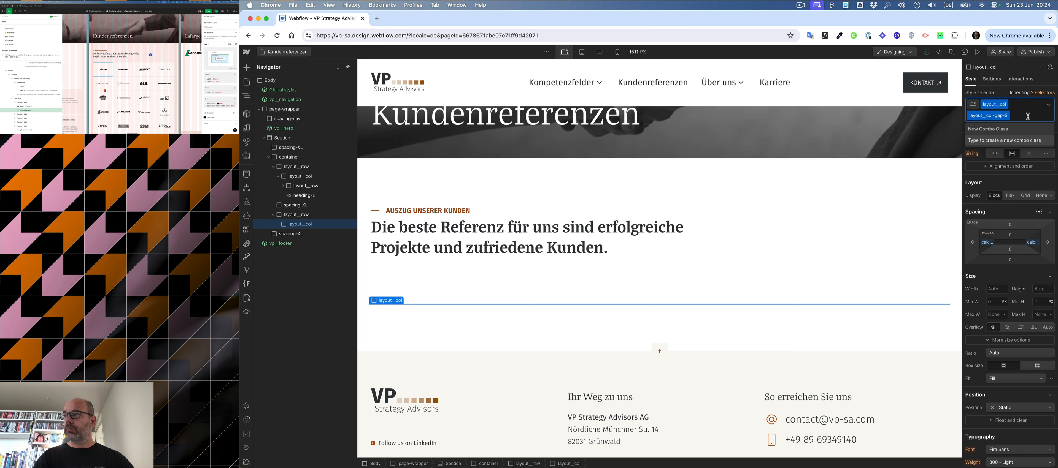
pyautogui.write('3')
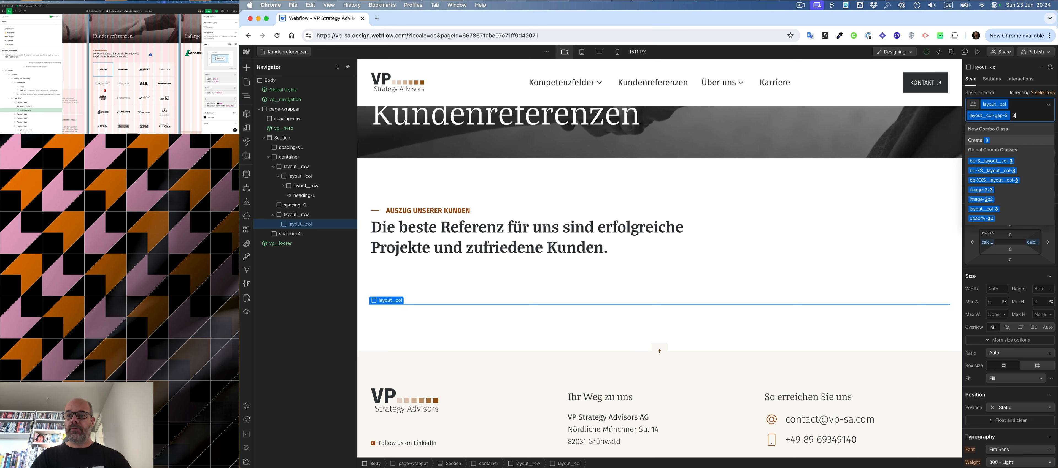
pyautogui.press('Down')
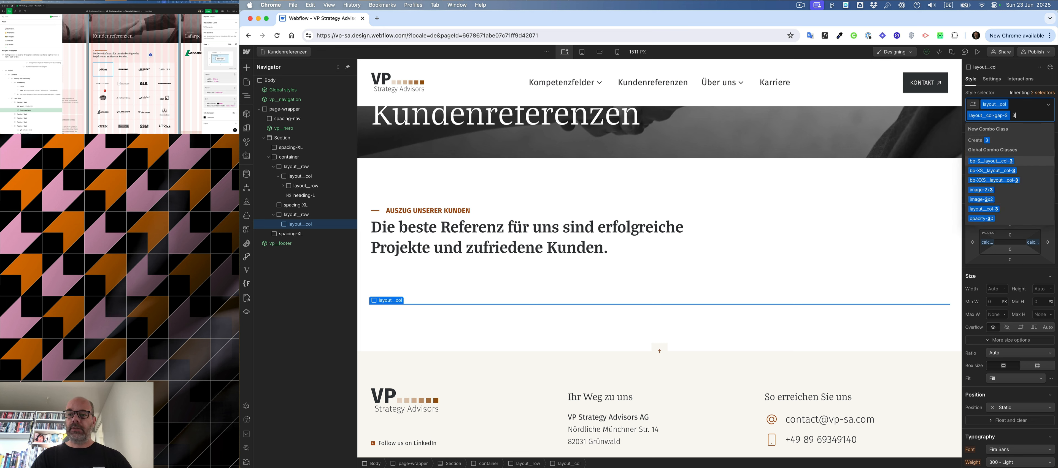
pyautogui.press('Down')
pyautogui.press('Down')
pyautogui.press('Down')
pyautogui.press('Down')
pyautogui.press('Down')
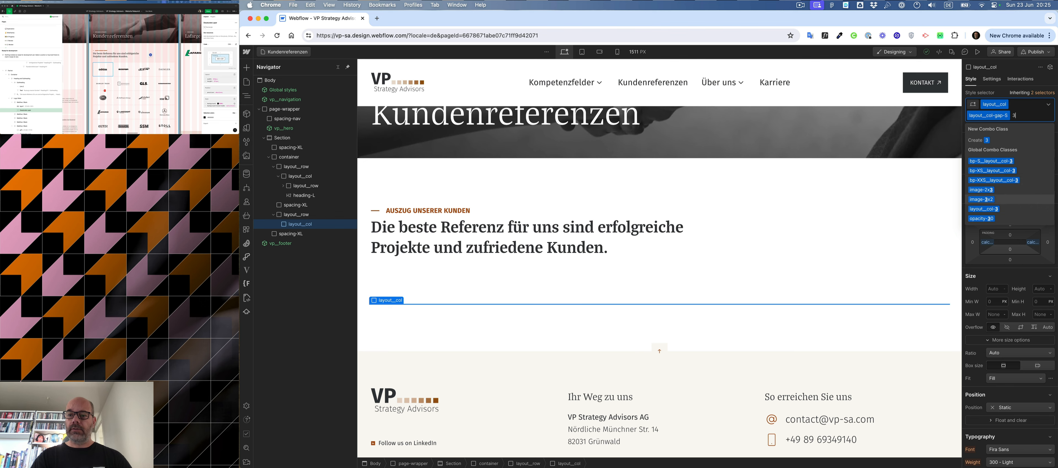
pyautogui.press('BackSpace')
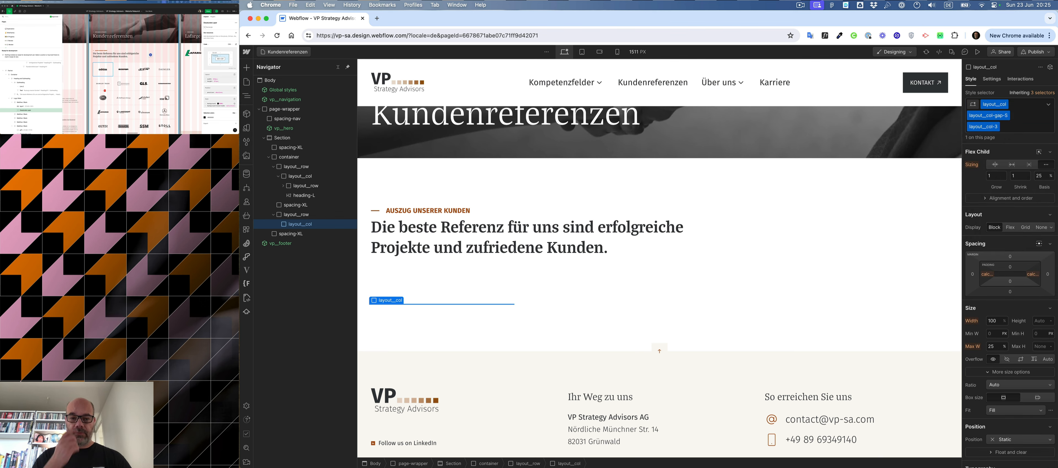
# Switch to Figma and inspect the adidas logo card in the Kundenreferenzen design
pyautogui.press('super')
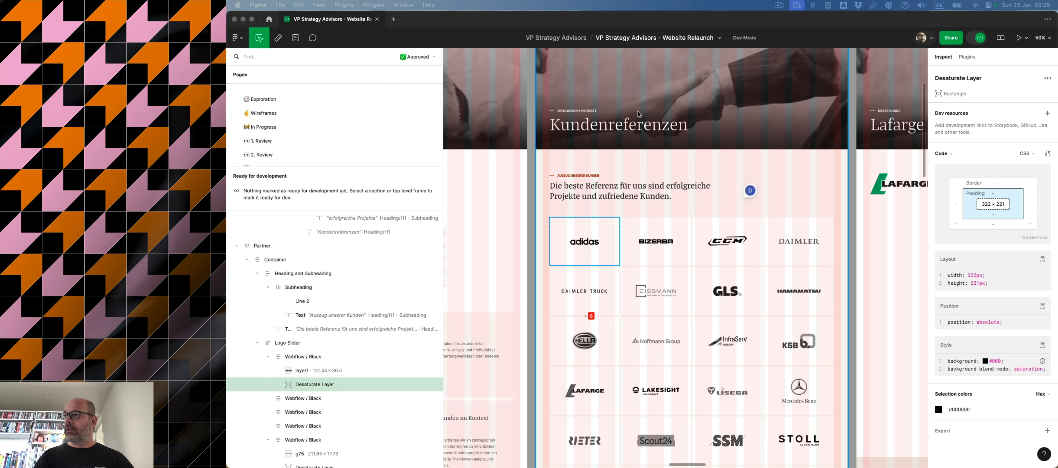
pyautogui.click(615, 222)
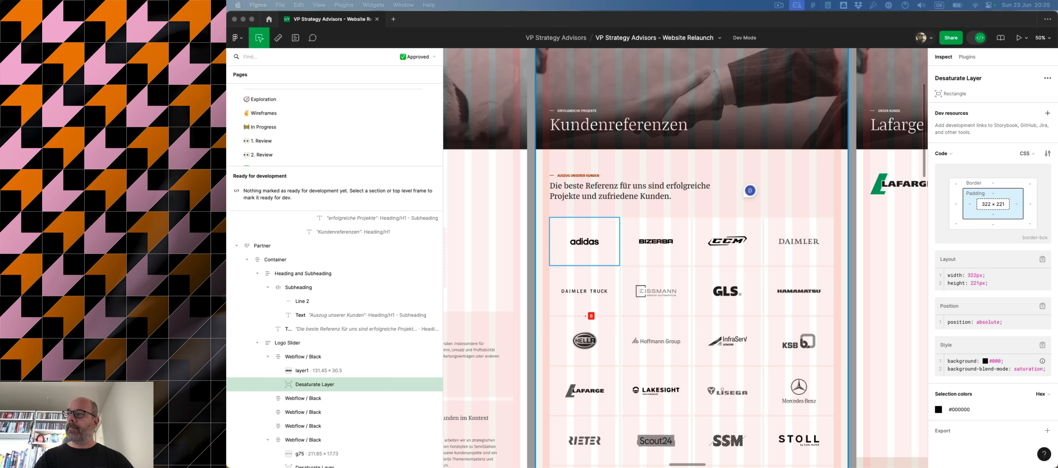
pyautogui.click(605, 237)
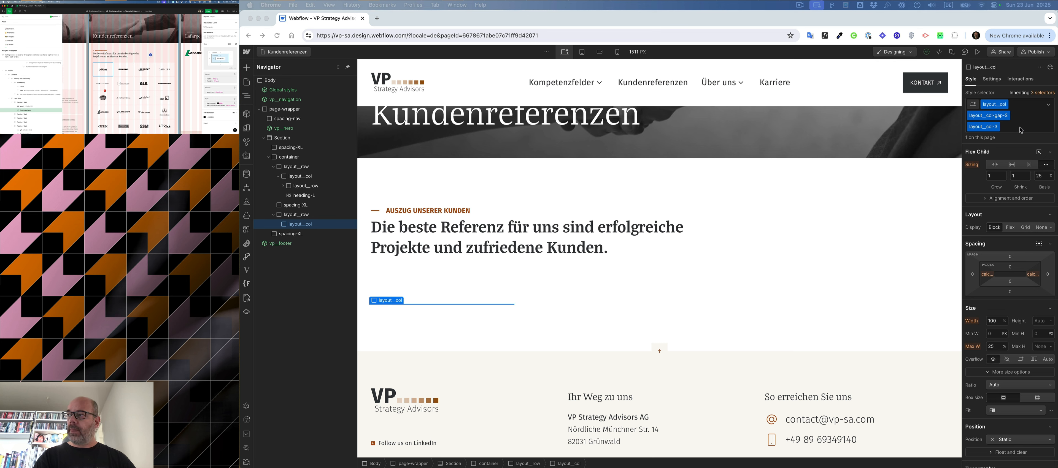
# Return to Webflow and insert a Div Block inside the second row's column
pyautogui.press('super')
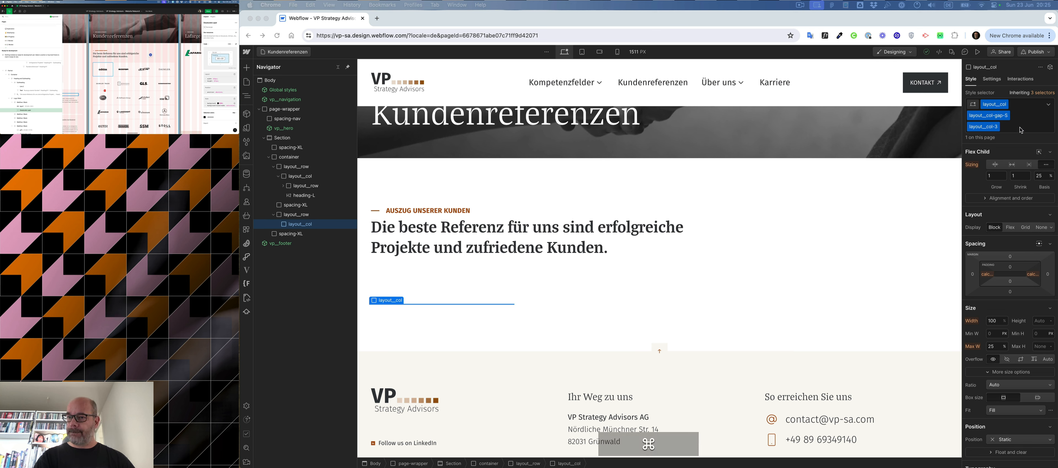
pyautogui.press('super+Return')
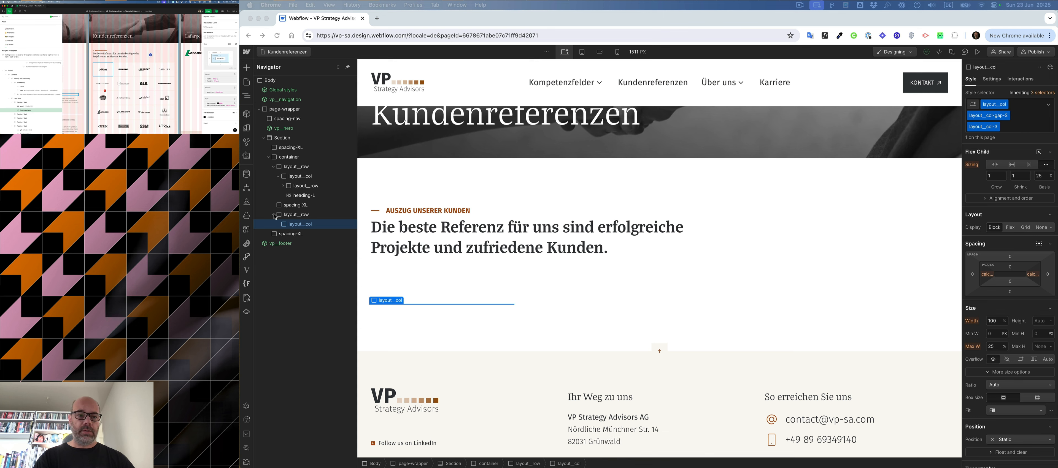
pyautogui.click(294, 227)
pyautogui.press('super+k')
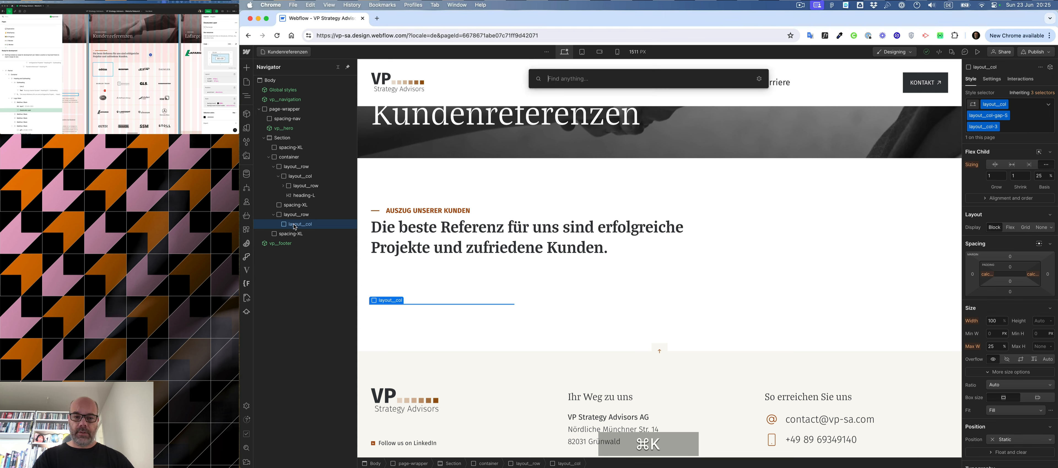
pyautogui.write('div')
pyautogui.press('Return')
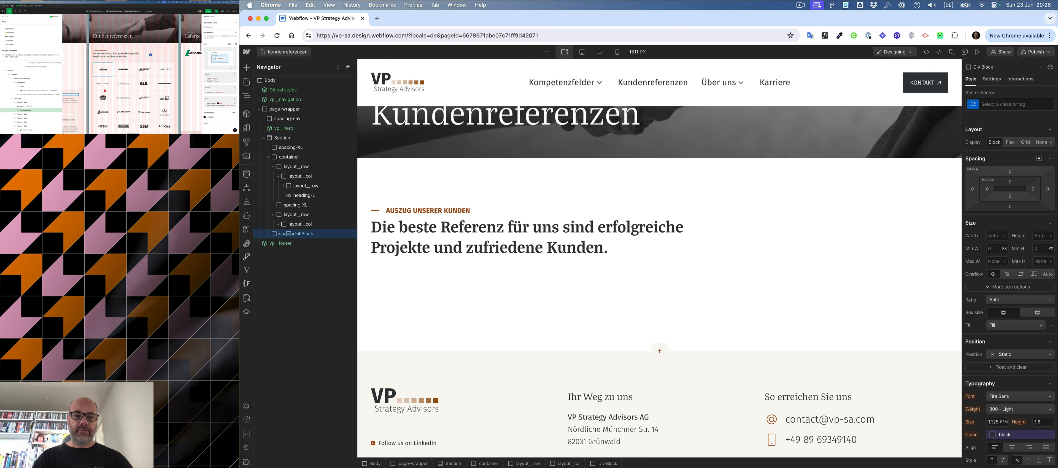
# Give the new Div Block the class card__references
pyautogui.press('super+Return')
pyautogui.write('car')
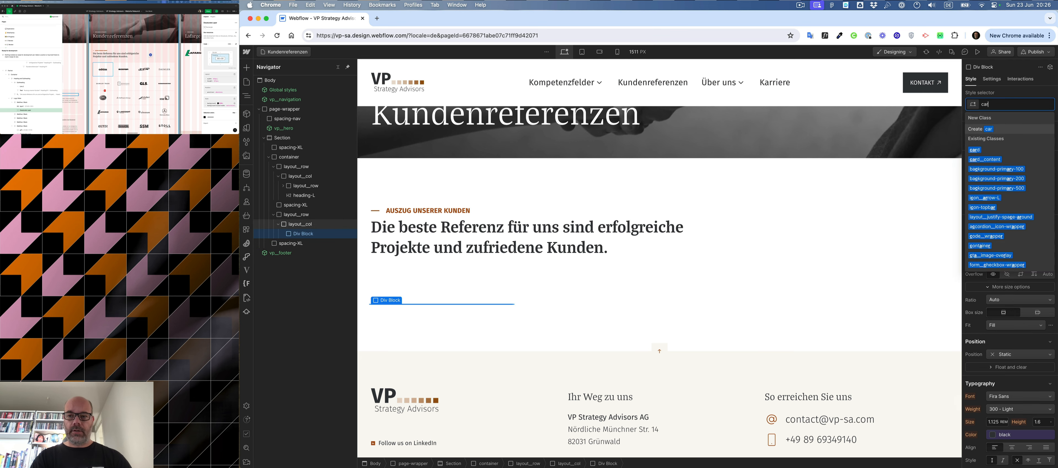
pyautogui.write('d__logo')
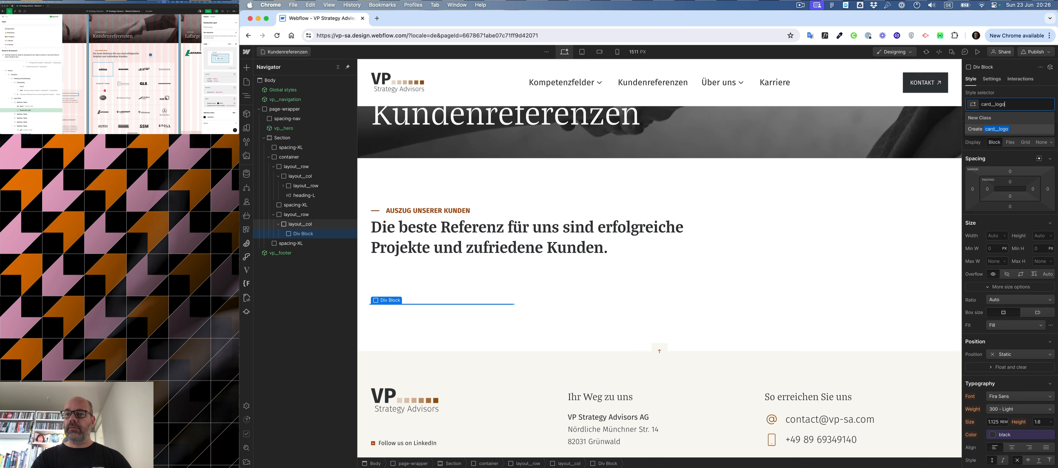
pyautogui.press('BackSpace')
pyautogui.press('BackSpace')
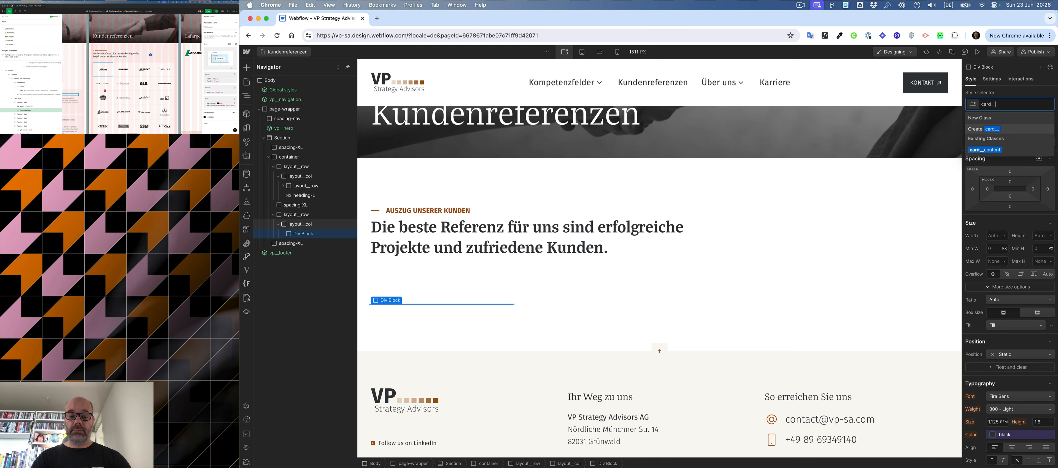
pyautogui.write('referemces')
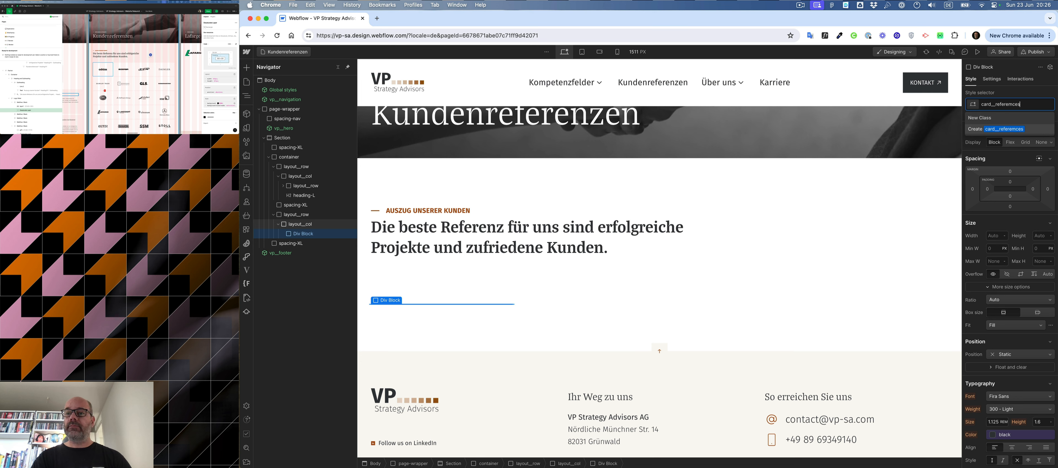
pyautogui.press('Return')
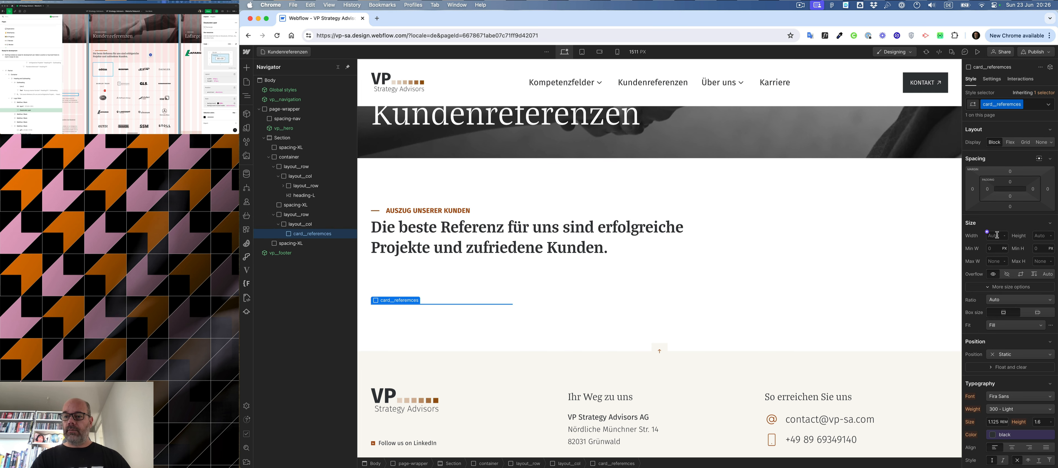
# Set the card__references block's width to 100% and give it a fixed height
pyautogui.write('100%')
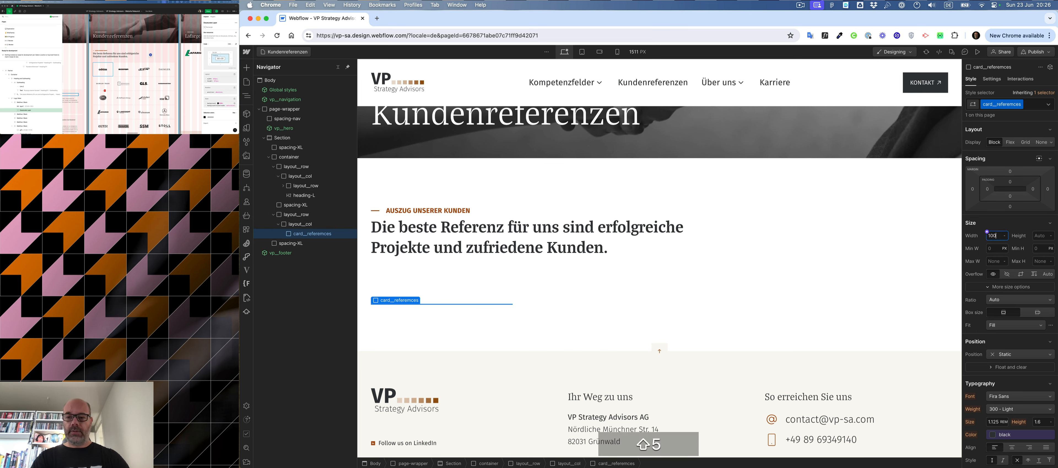
pyautogui.press('Return')
pyautogui.click(1043, 235)
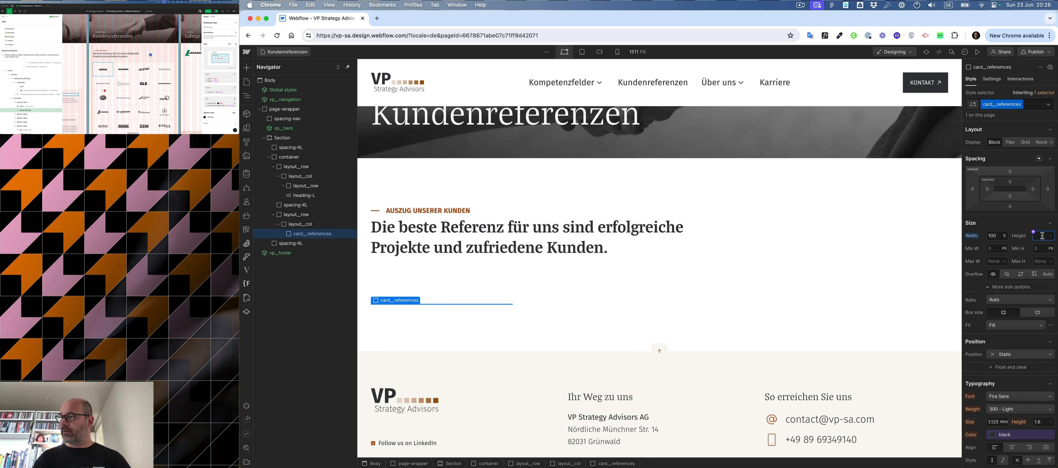
pyautogui.press('Return')
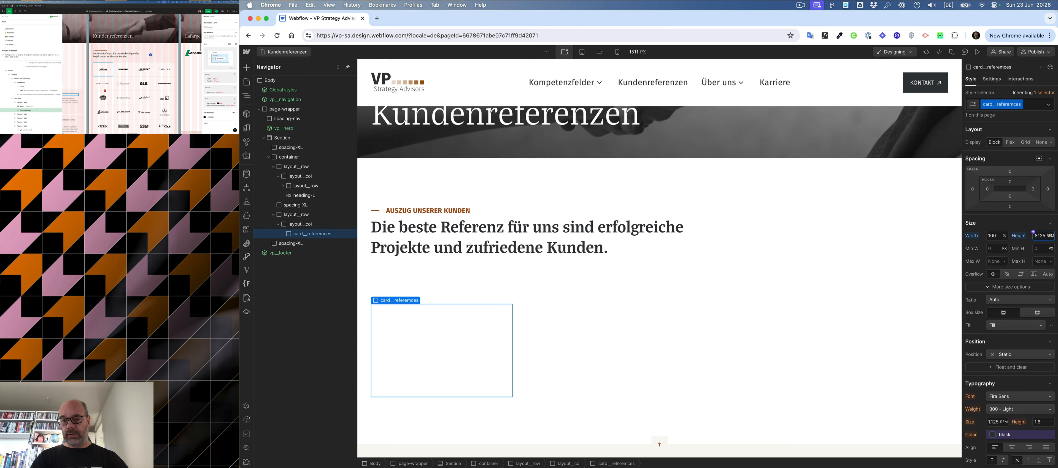
# Make the card a flex container and set its background colour to the white variable
pyautogui.click(1006, 142)
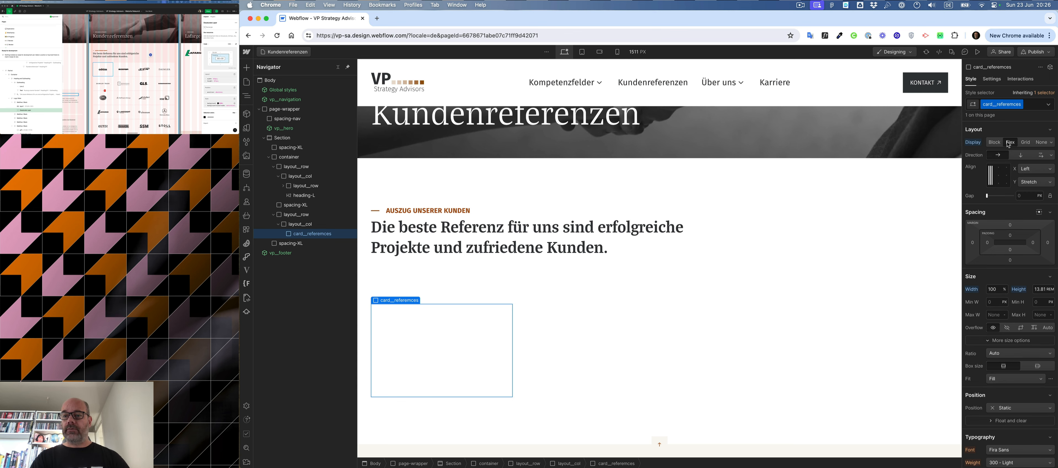
pyautogui.scroll(-5, 1018, 287)
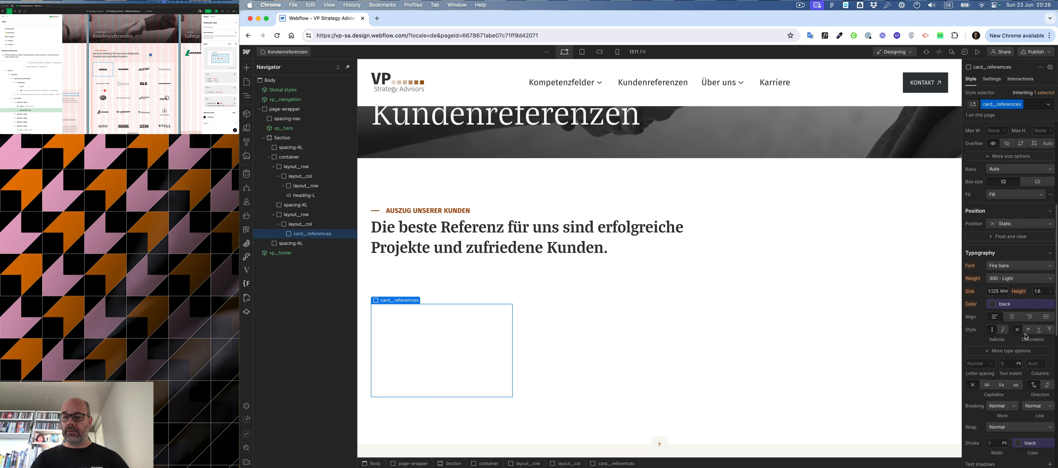
pyautogui.scroll(-5, 998, 304)
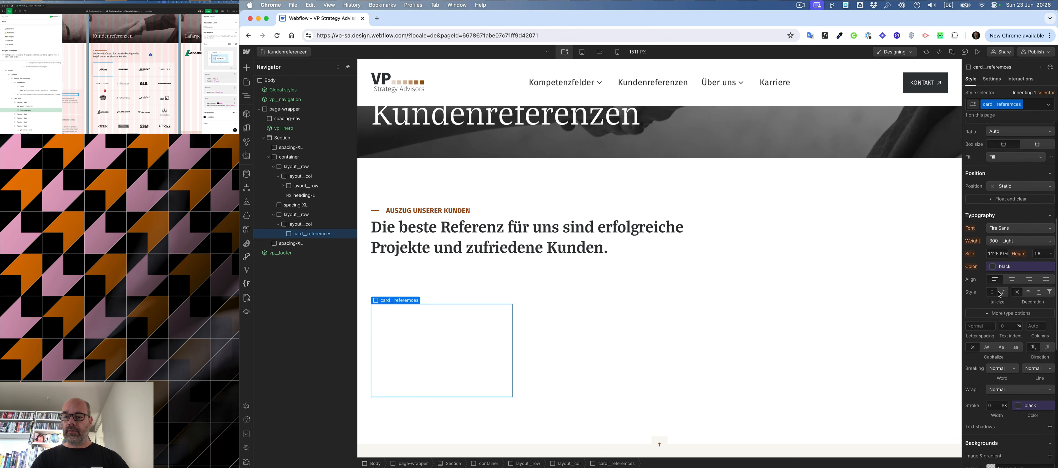
pyautogui.click(989, 357)
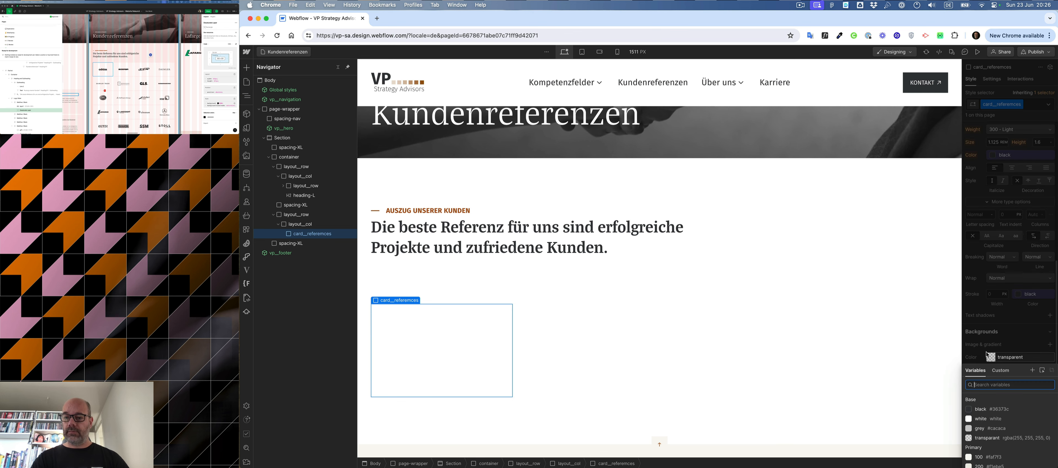
pyautogui.click(981, 457)
pyautogui.click(981, 418)
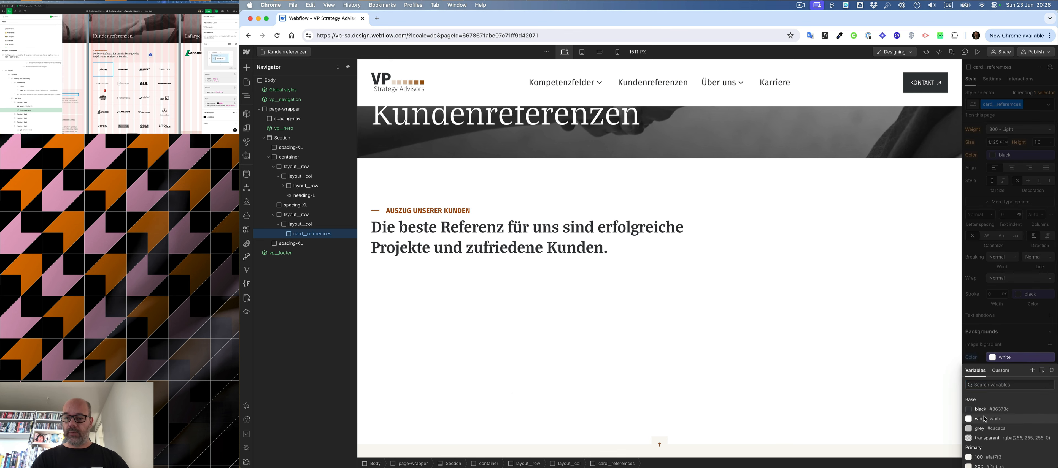
pyautogui.press('Escape')
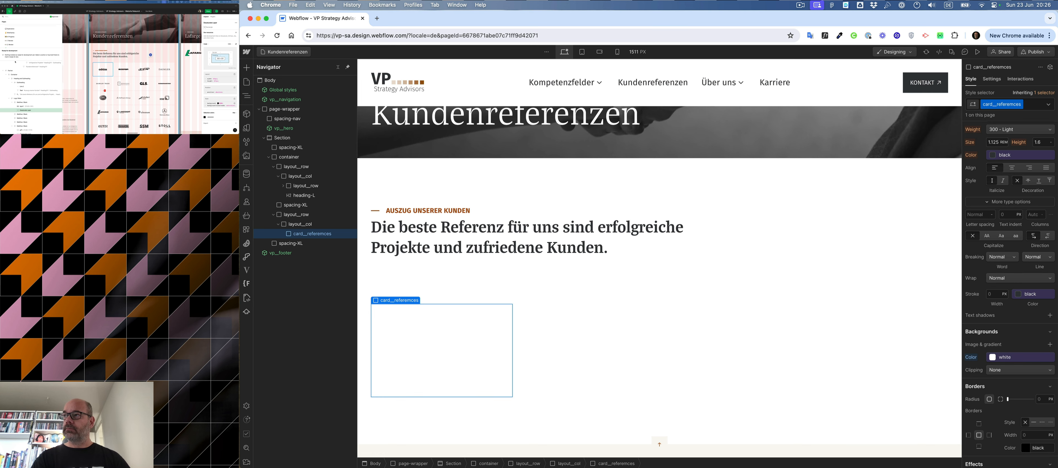
# Apply the existing background-primary-100 class to the Section
pyautogui.click(122, 47)
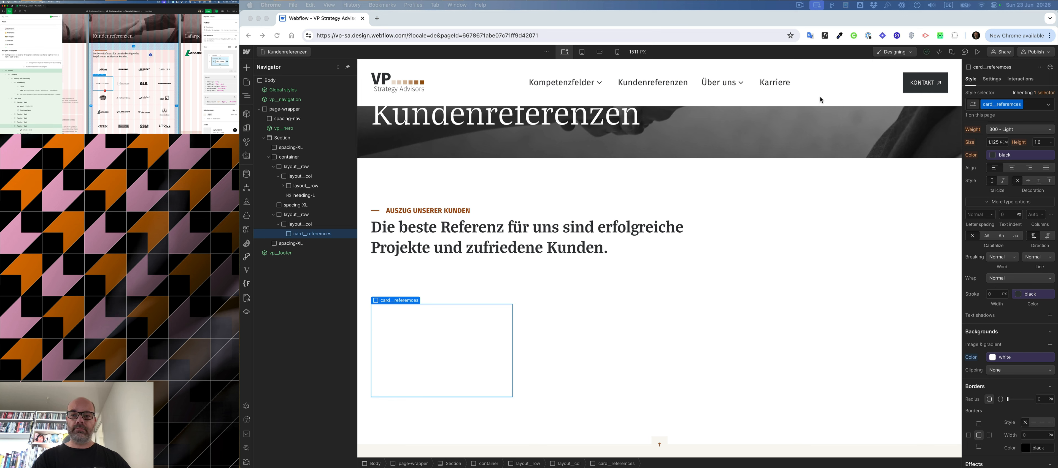
pyautogui.click(682, 169)
pyautogui.click(685, 169)
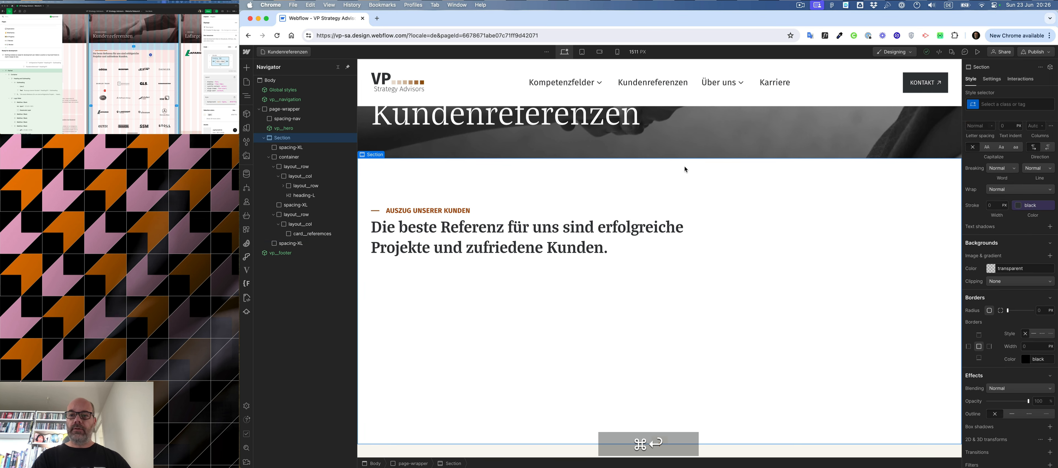
pyautogui.press('super+Return')
pyautogui.write('100')
pyautogui.press('Down')
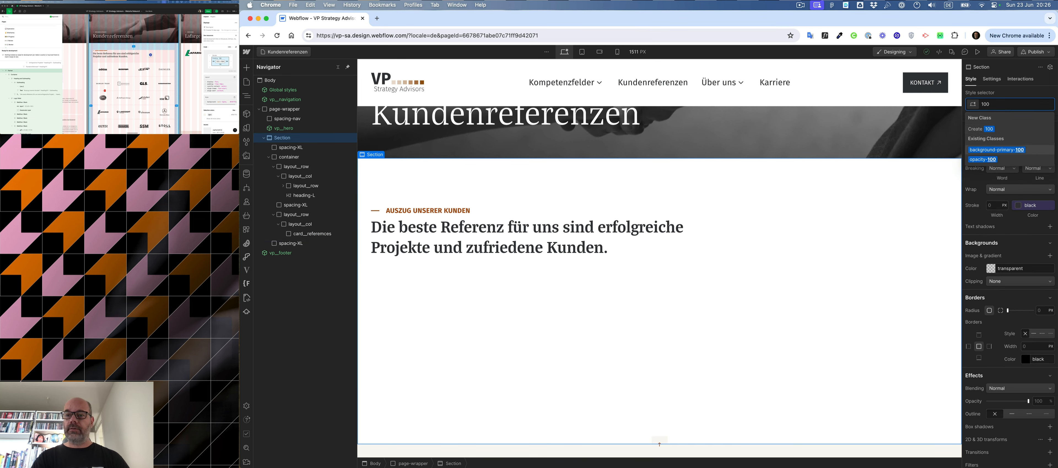
pyautogui.press('Return')
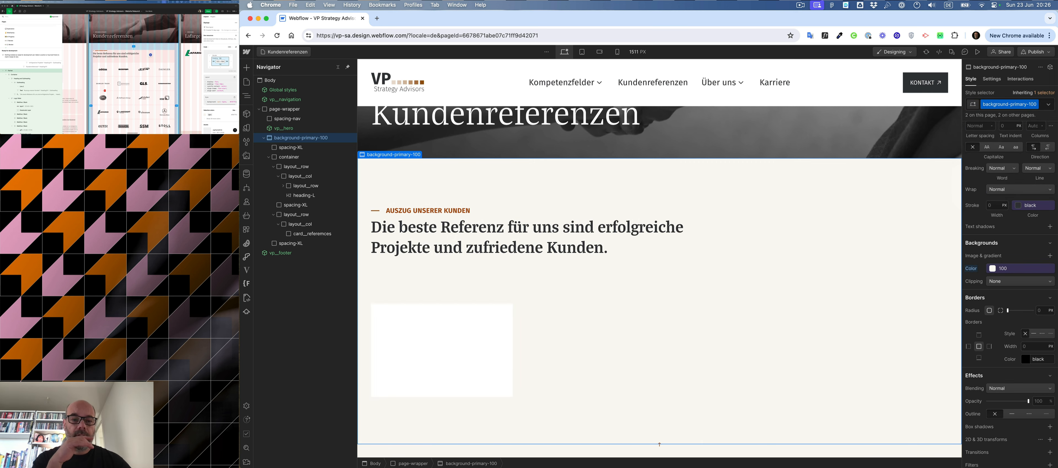
# Insert an Image element inside the card__references block and close its settings
pyautogui.click(402, 376)
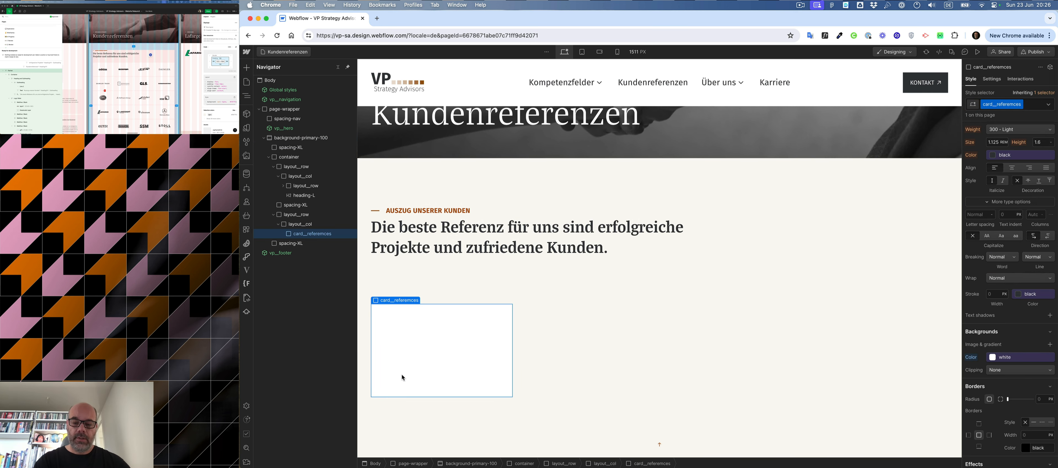
pyautogui.press('super+k')
pyautogui.write('im')
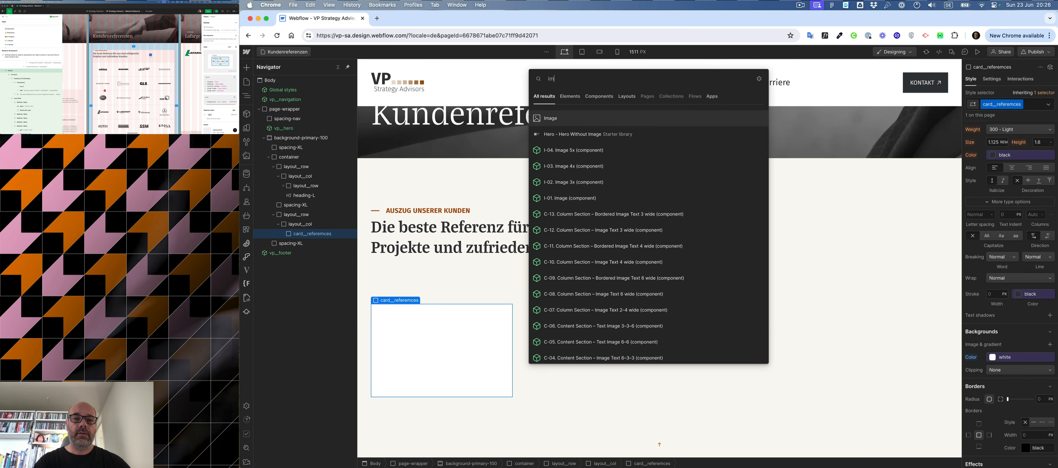
pyautogui.press('Return')
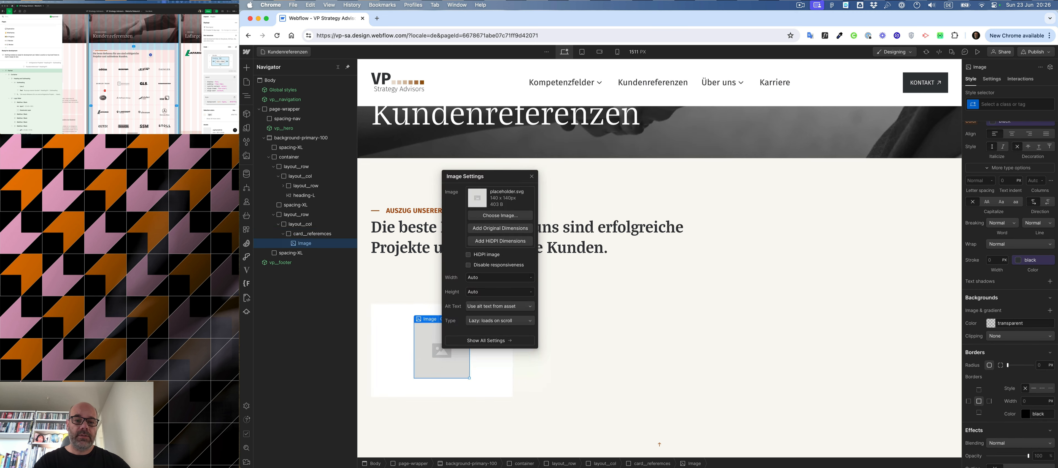
pyautogui.click(532, 178)
# Apply the existing slider__logo class to the image
pyautogui.scroll(-2, 613, 283)
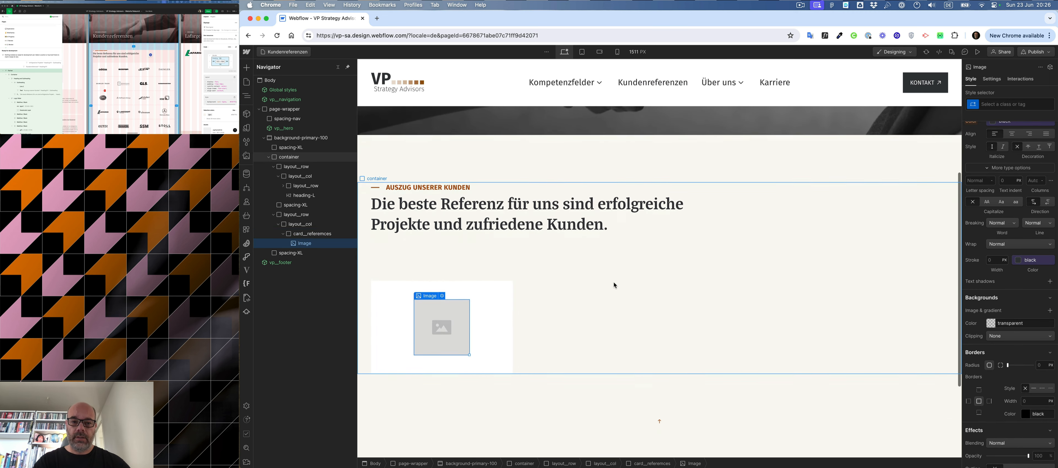
pyautogui.press('super+Return')
pyautogui.write('logo')
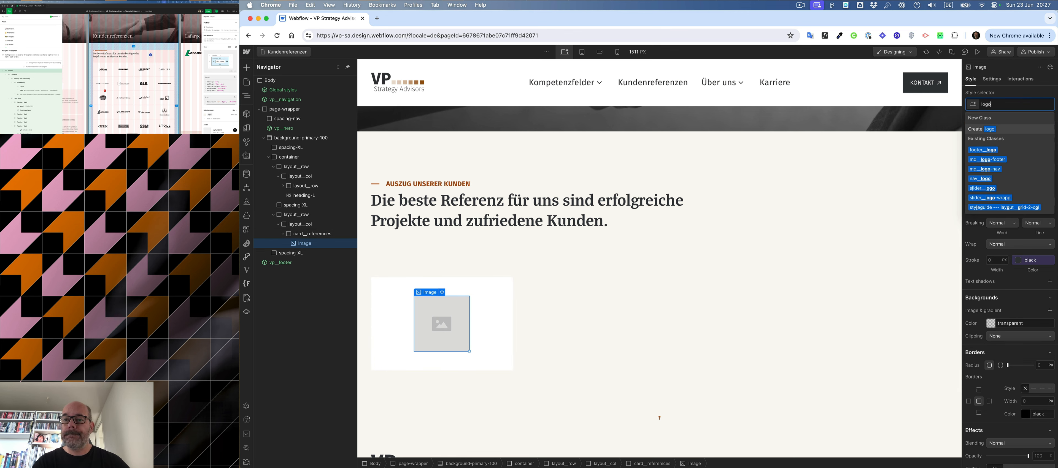
pyautogui.press('Down')
pyautogui.press('Down')
pyautogui.press('Down')
pyautogui.press('Down')
pyautogui.press('Down')
pyautogui.press('Return')
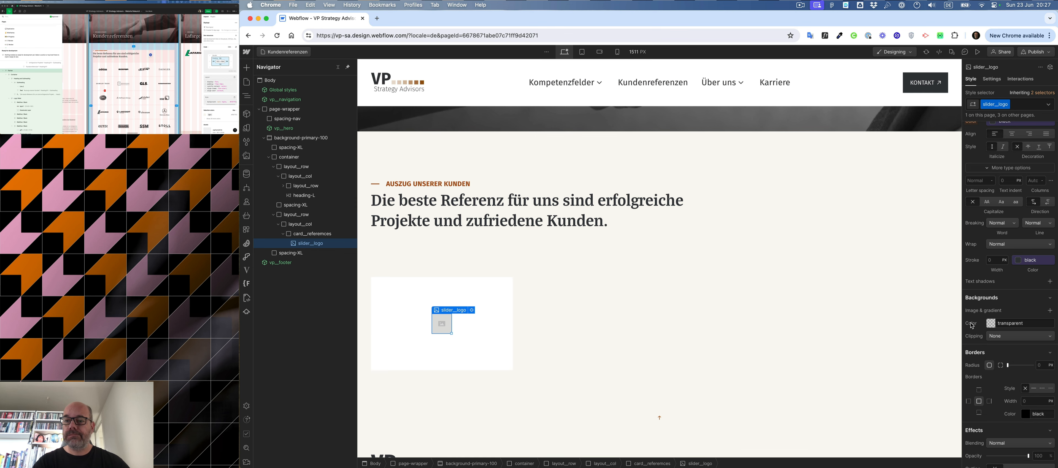
# Insert a Collection List inside the container and bind it to the References collection
pyautogui.scroll(5, 1034, 273)
pyautogui.scroll(3, 1034, 273)
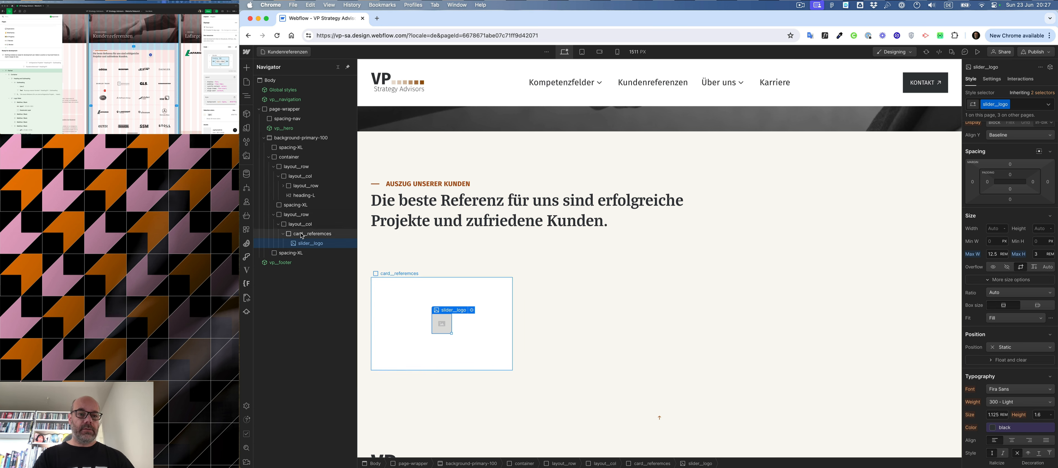
pyautogui.click(296, 224)
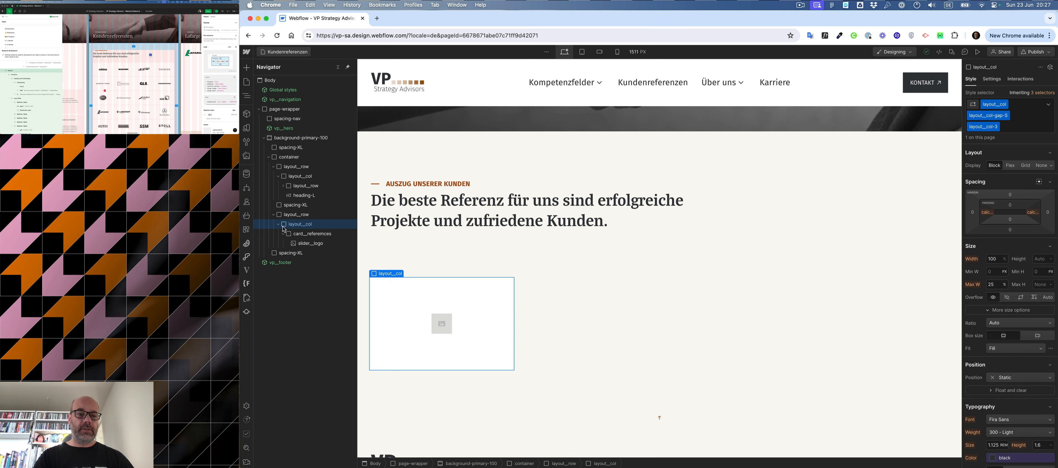
pyautogui.click(279, 224)
pyautogui.click(292, 215)
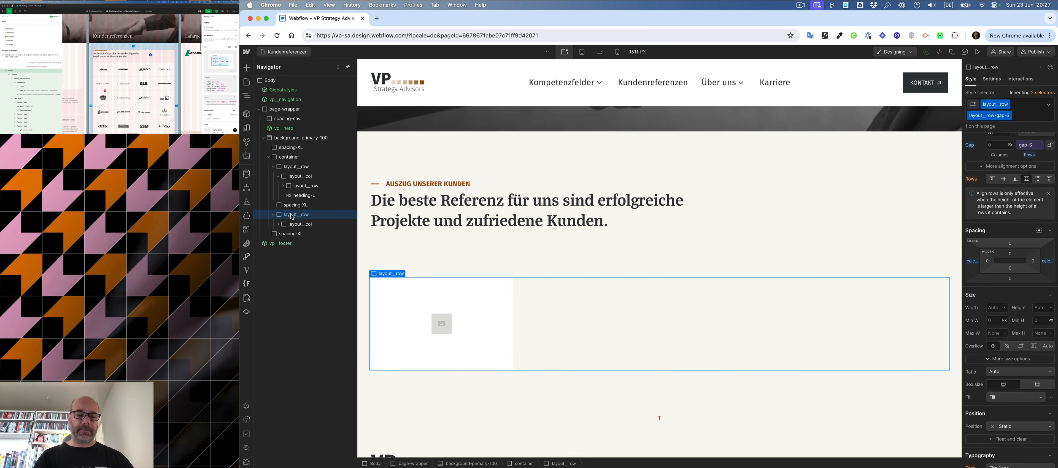
pyautogui.click(273, 214)
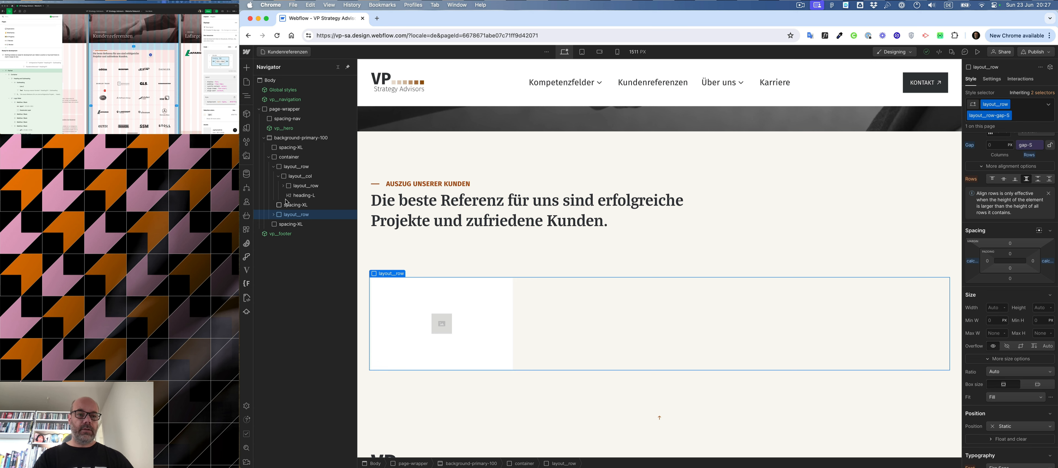
pyautogui.click(275, 166)
pyautogui.click(273, 167)
pyautogui.click(287, 160)
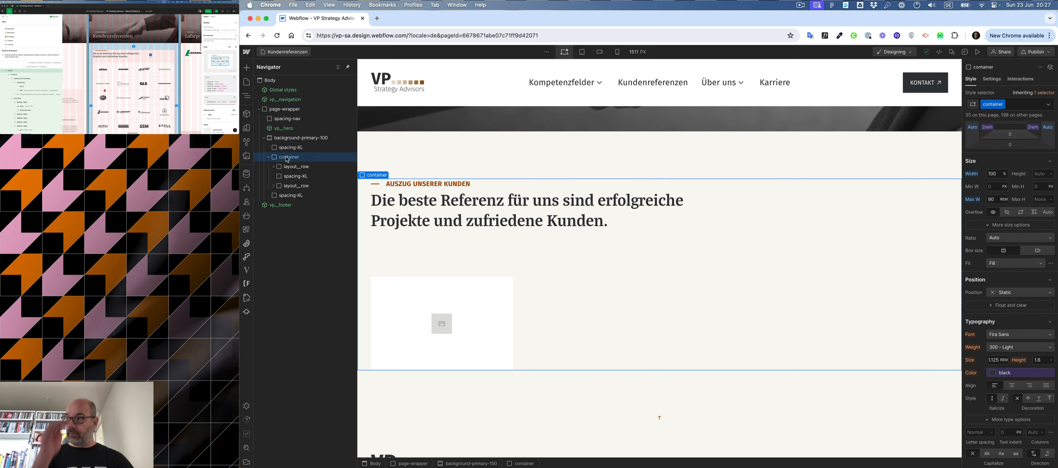
pyautogui.press('super+k')
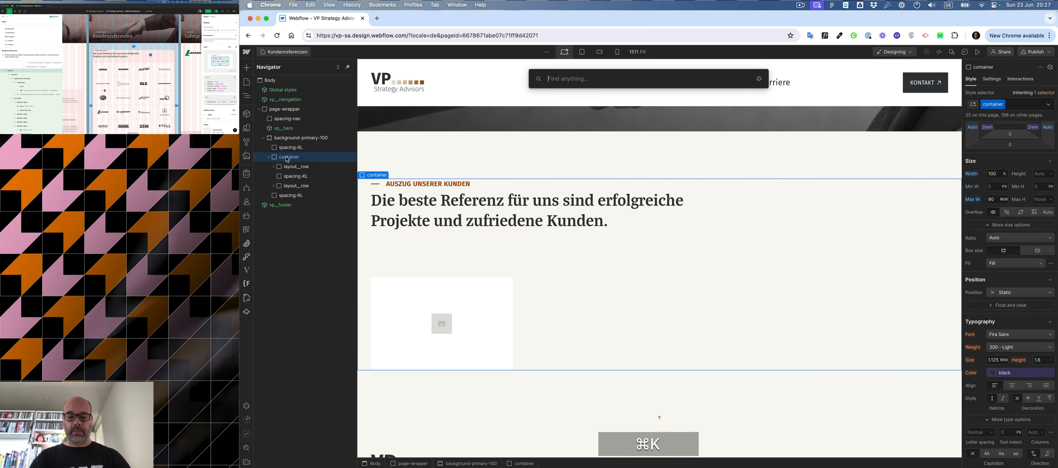
pyautogui.write('col')
pyautogui.press('Return')
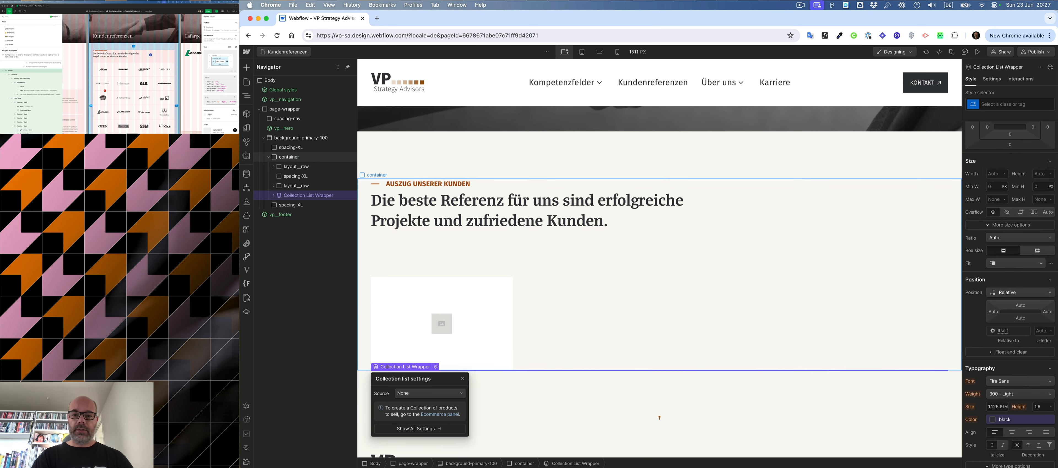
pyautogui.click(416, 393)
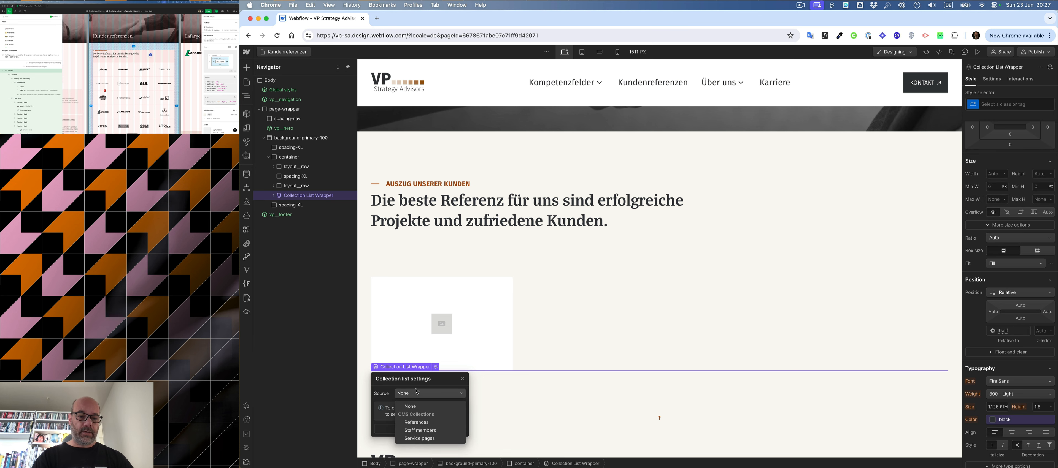
pyautogui.click(416, 422)
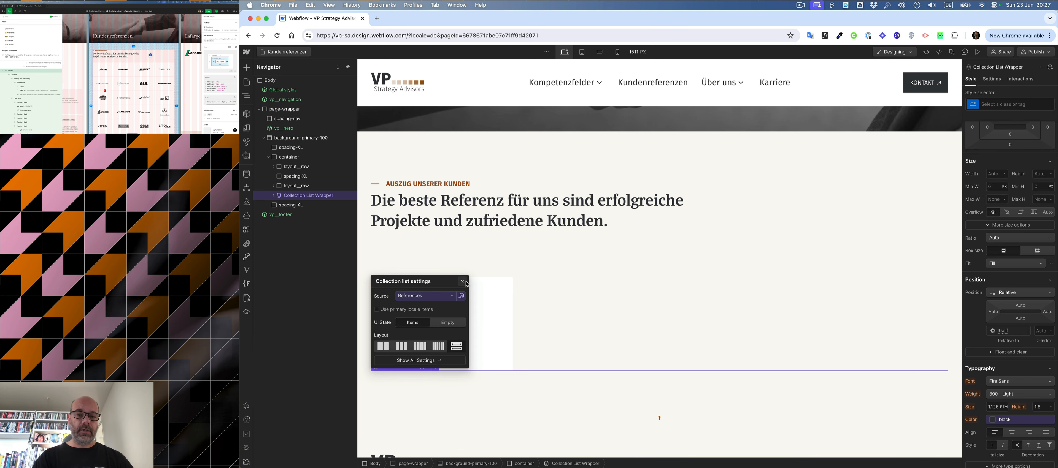
pyautogui.click(462, 282)
# Sort the collection list by Brand name in alphabetical order (A–Z)
pyautogui.click(991, 79)
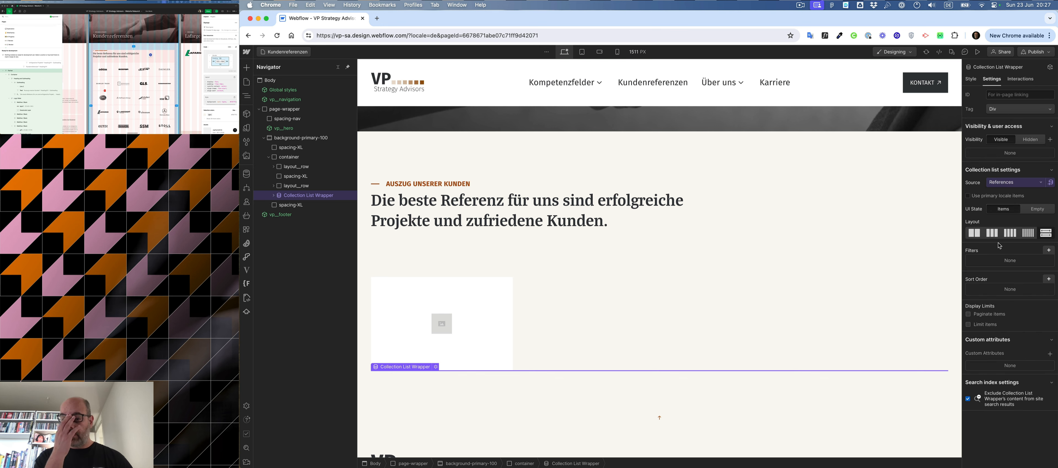
pyautogui.click(1050, 278)
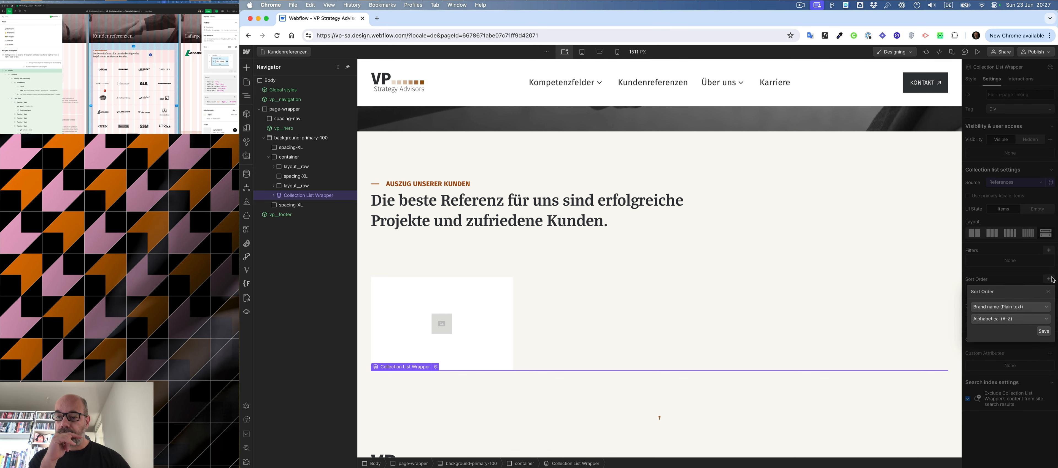
pyautogui.click(1044, 332)
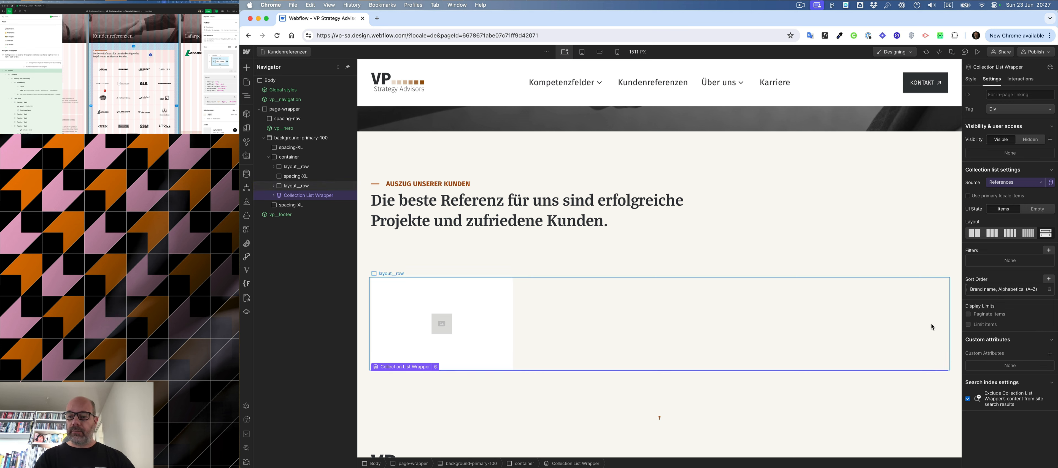
# Apply the layout__row class to the Collection List
pyautogui.click(273, 195)
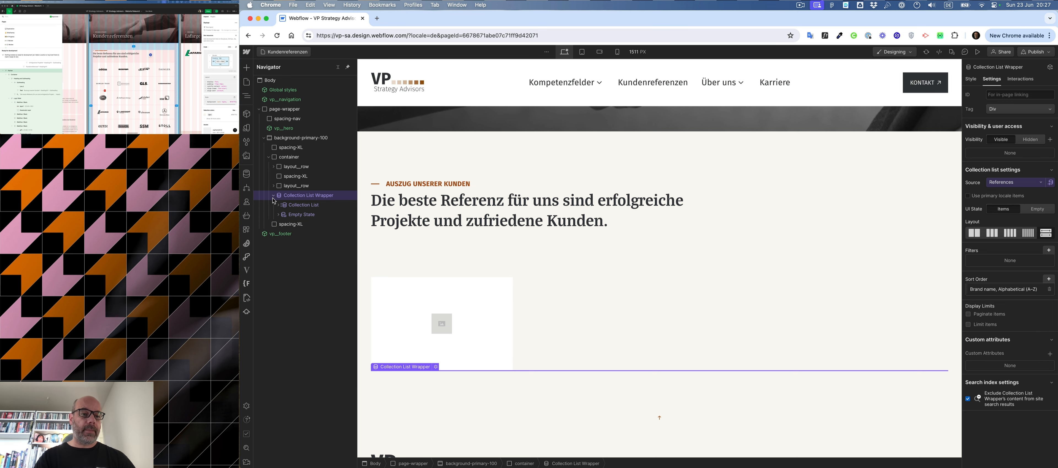
pyautogui.click(278, 205)
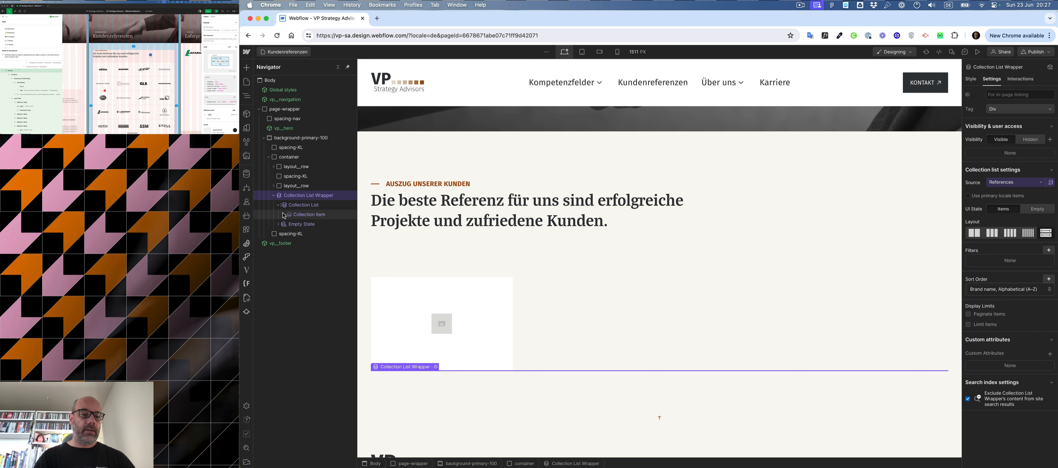
pyautogui.click(295, 186)
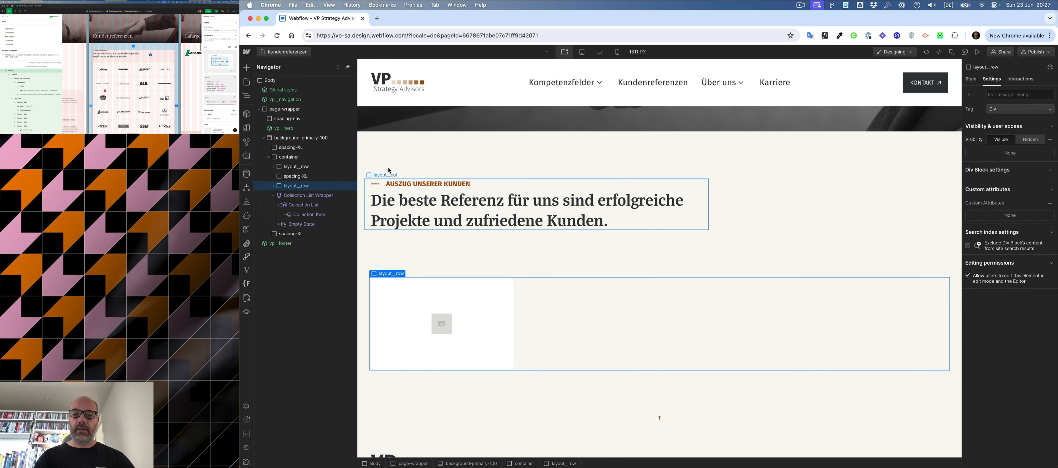
pyautogui.click(970, 80)
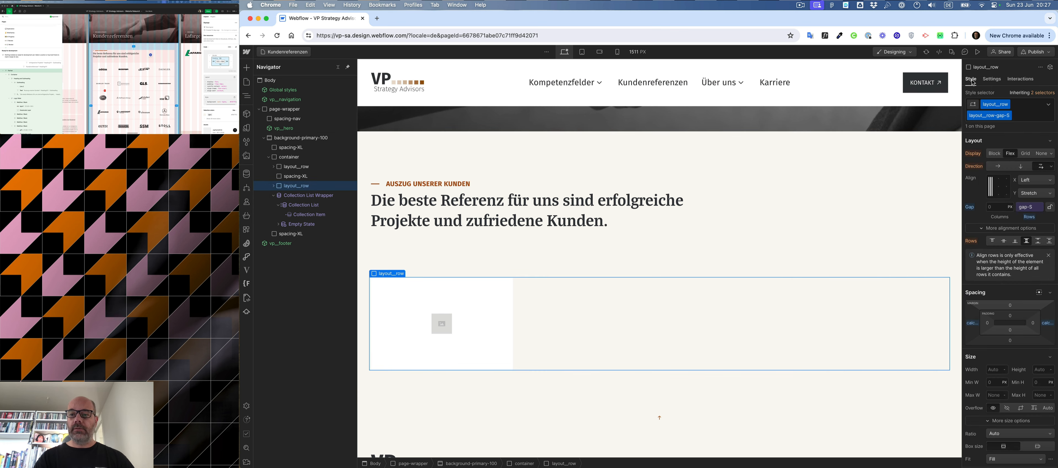
pyautogui.click(303, 205)
pyautogui.press('super+Return')
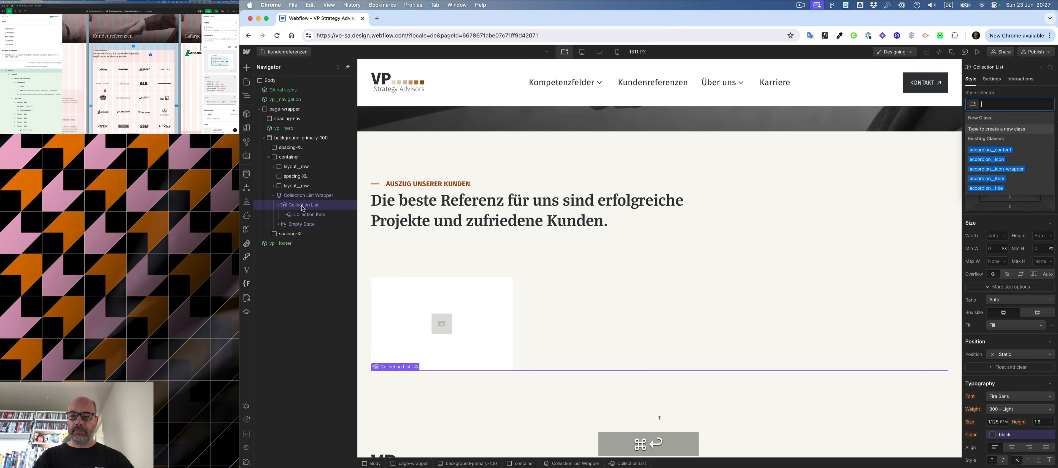
pyautogui.write('la')
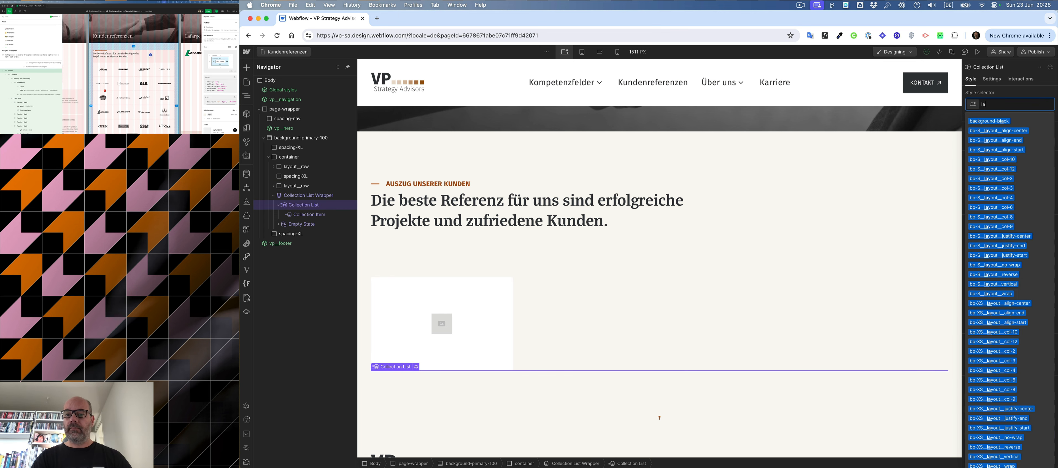
pyautogui.press('BackSpace')
pyautogui.press('BackSpace')
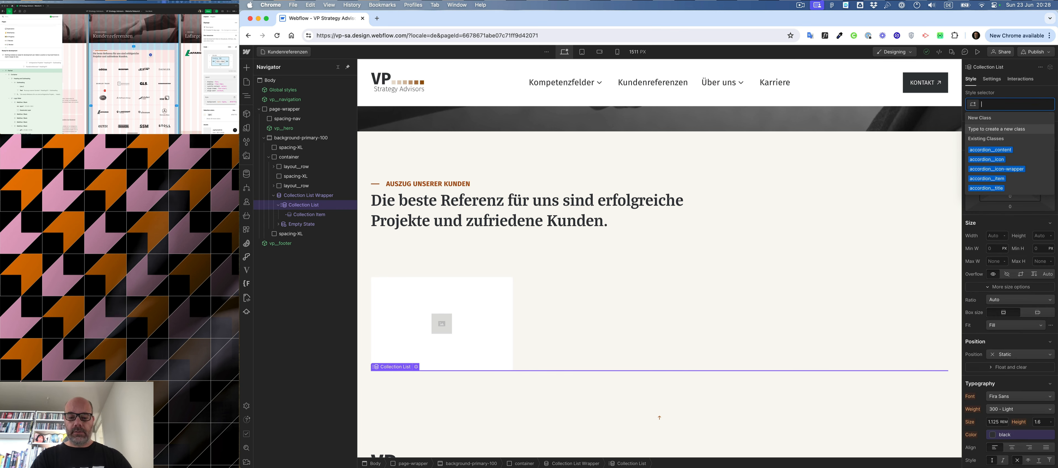
pyautogui.write('row')
pyautogui.press('Down')
pyautogui.press('Return')
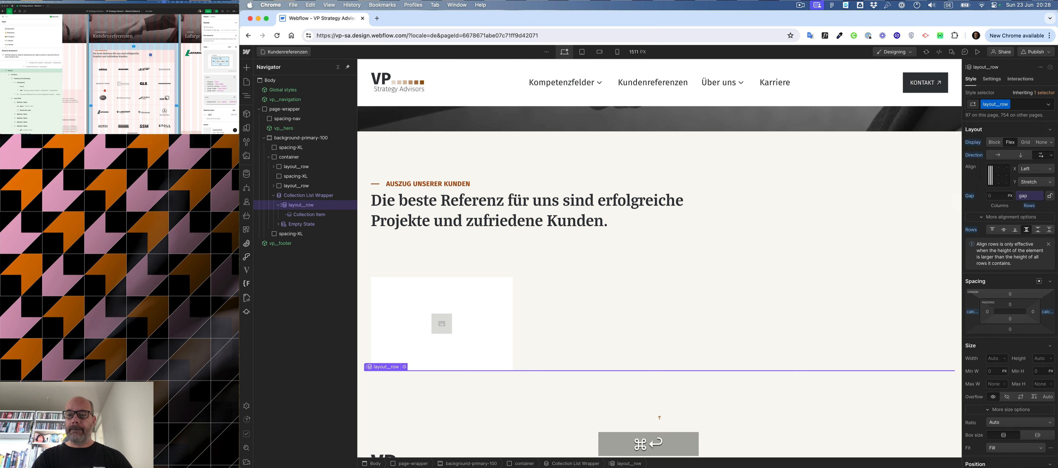
# Add the layout__row-gap-5 combo class to the Collection List
pyautogui.write('s')
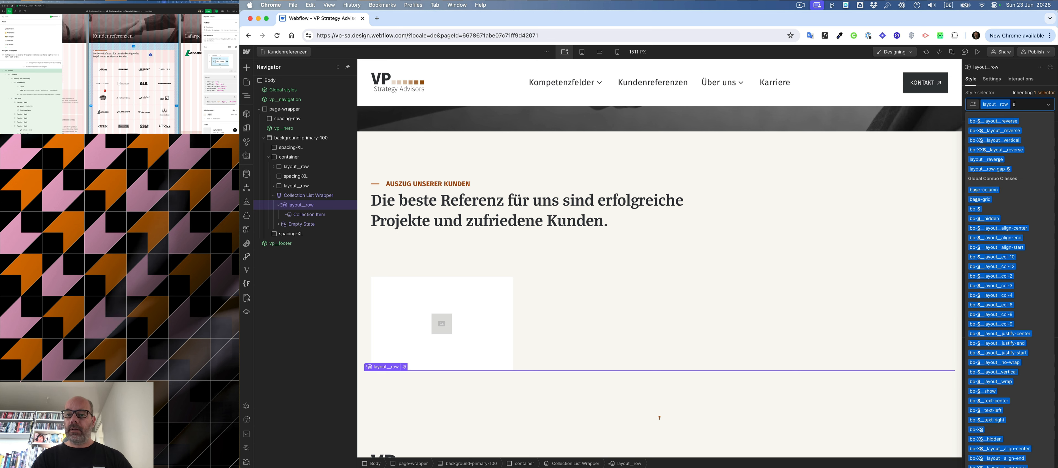
pyautogui.press('Down')
pyautogui.press('Down')
pyautogui.press('Down')
pyautogui.press('Down')
pyautogui.press('Down')
pyautogui.press('Return')
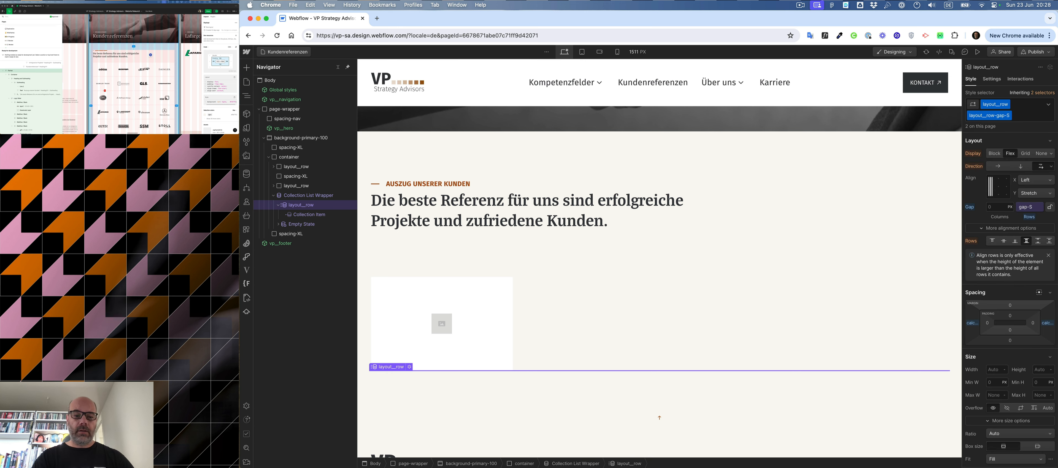
# Apply the layout__col class to the Collection Item
pyautogui.click(273, 186)
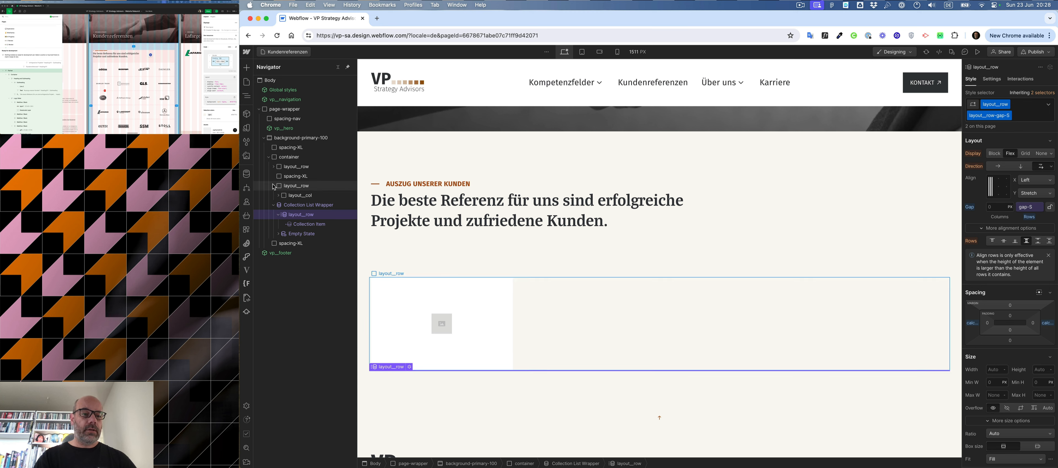
pyautogui.click(301, 197)
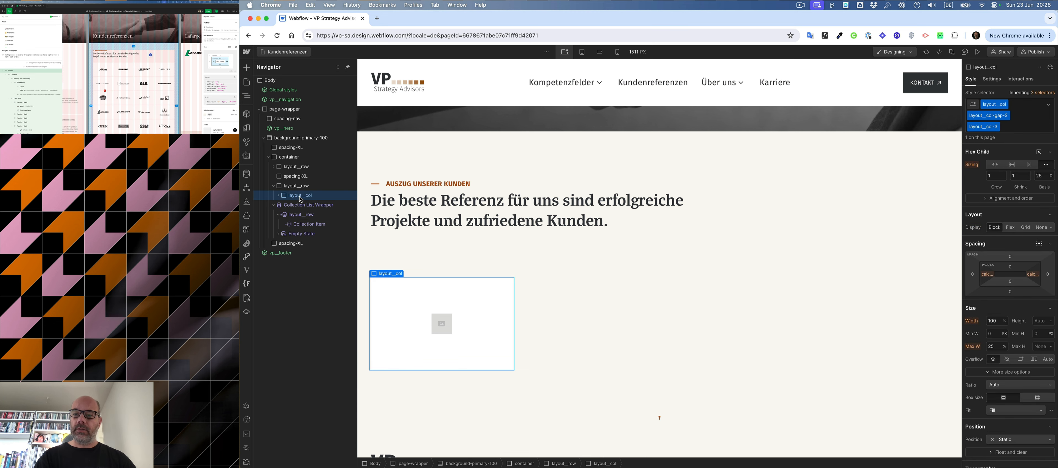
pyautogui.click(307, 225)
pyautogui.press('super+Return')
pyautogui.write('col')
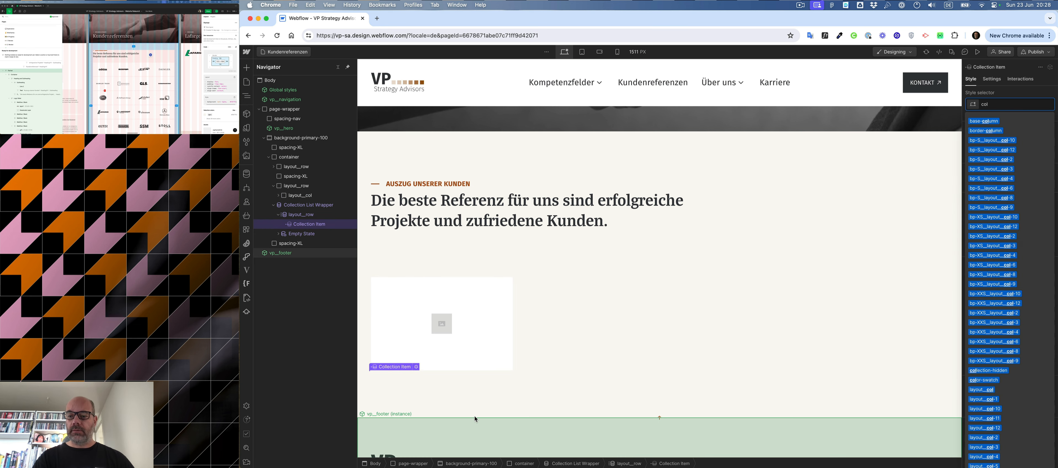
pyautogui.click(981, 390)
# Add the layout__col-gap-5 and layout__col-3 combo classes to the Collection Item
pyautogui.press('super+Return')
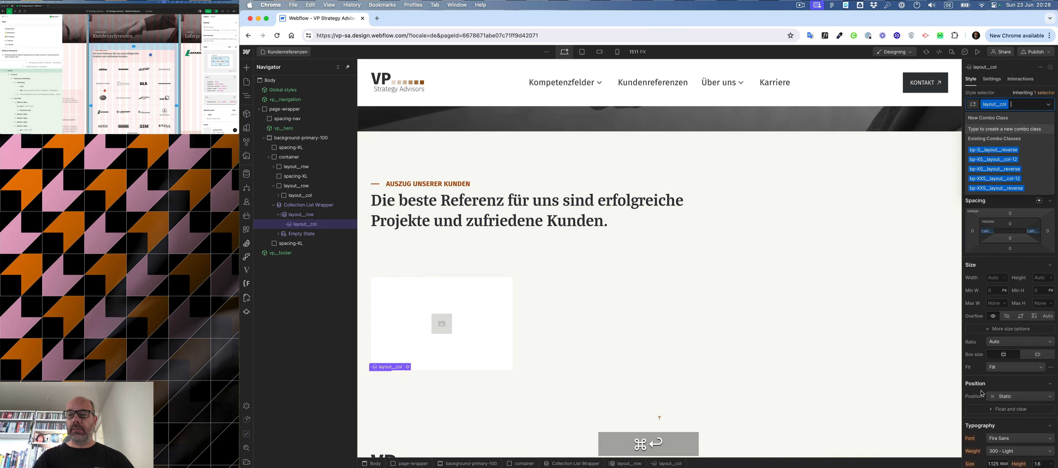
pyautogui.write('s')
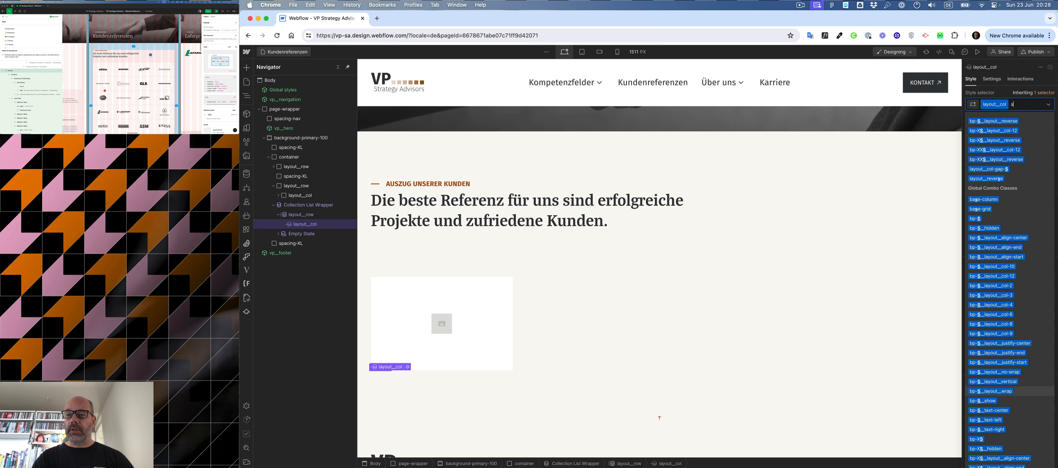
pyautogui.press('BackSpace')
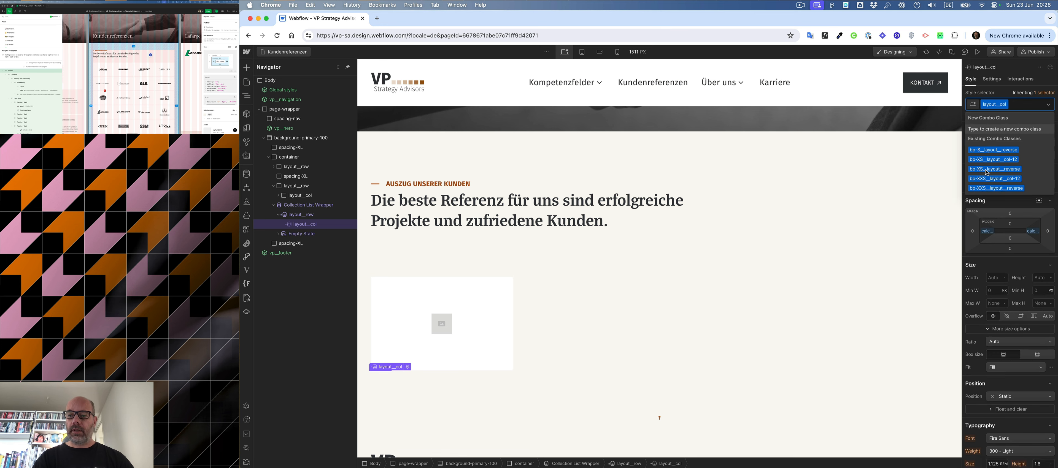
pyautogui.scroll(-3, 985, 172)
pyautogui.click(985, 172)
pyautogui.press('super+Return')
pyautogui.click(984, 162)
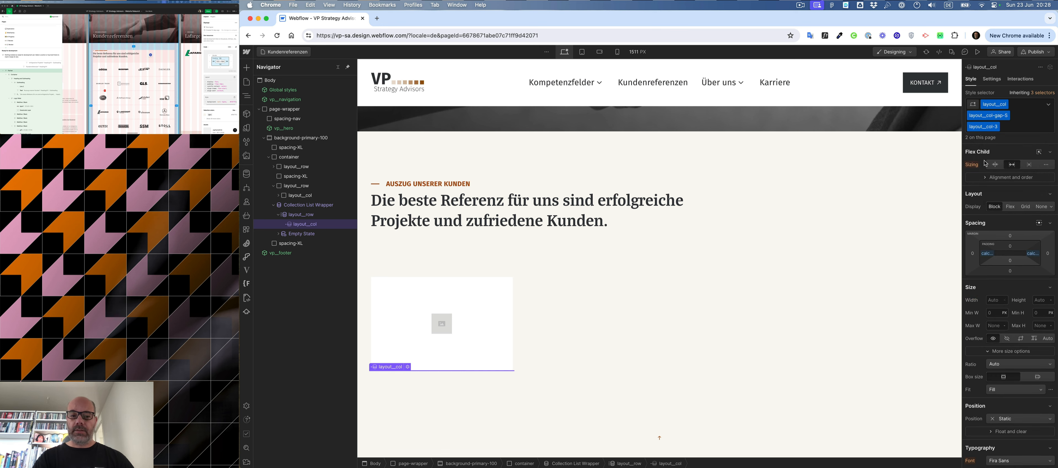
# Copy the card__references block and paste it inside the Collection Item
pyautogui.click(278, 196)
pyautogui.click(302, 207)
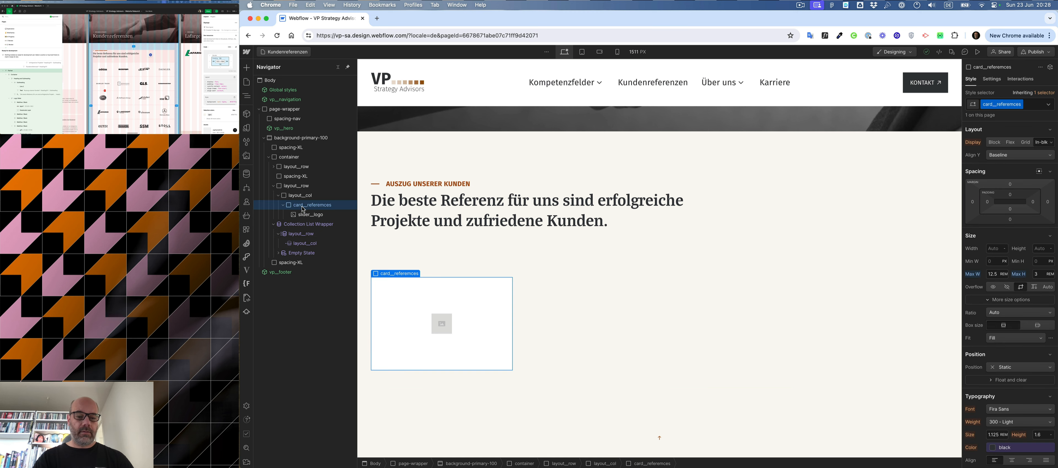
pyautogui.press('super+c')
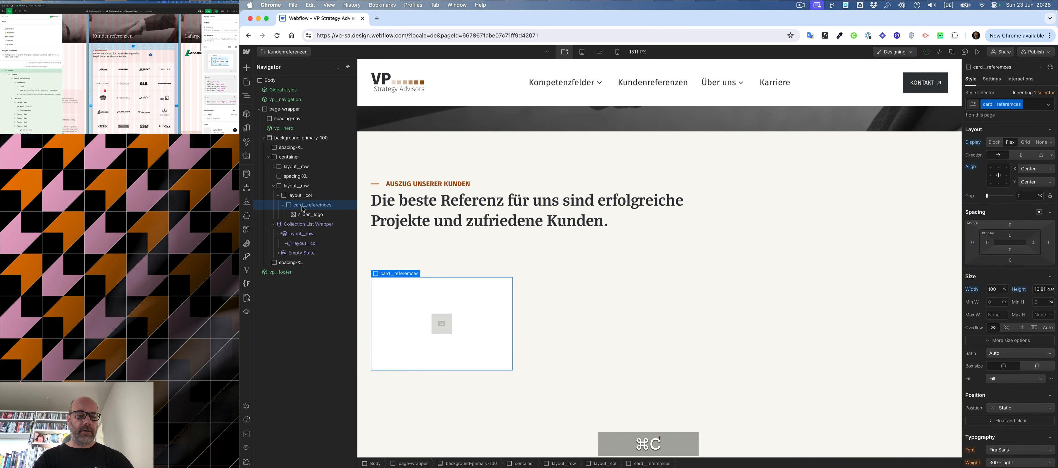
pyautogui.click(304, 243)
pyautogui.press('super+v')
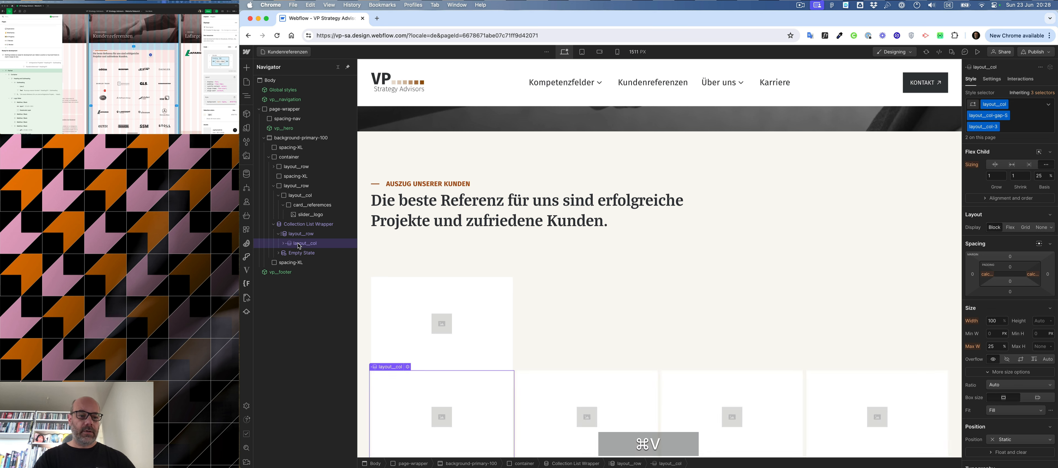
# Delete the original static layout__row holding the placeholder card
pyautogui.click(385, 310)
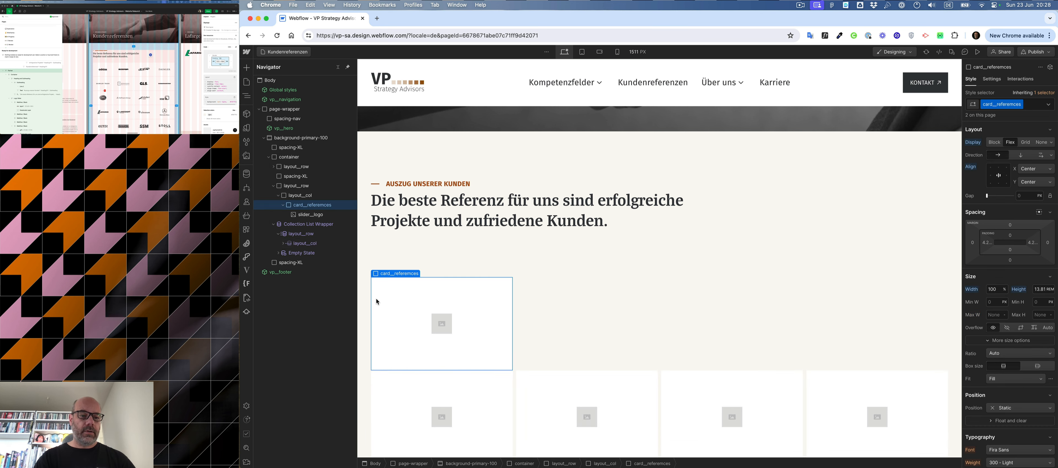
pyautogui.click(289, 186)
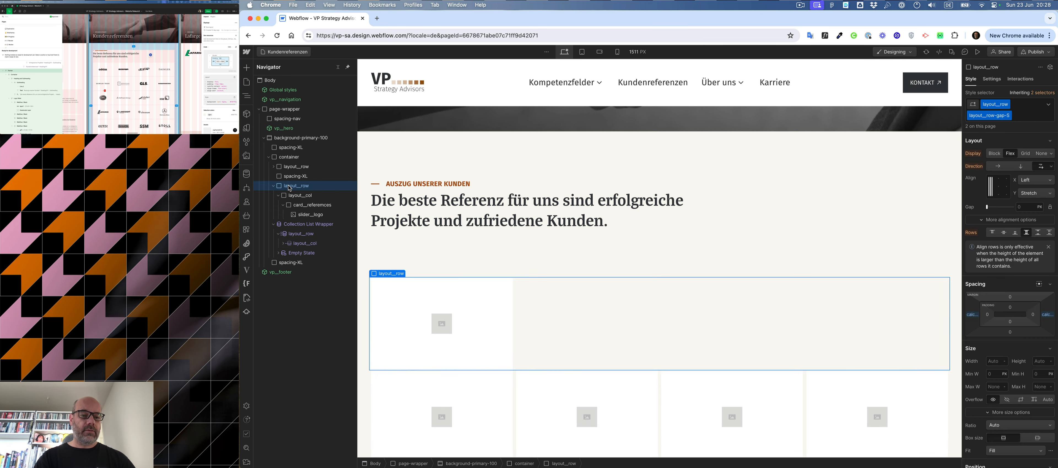
pyautogui.press('Delete')
pyautogui.scroll(-2, 529, 246)
pyautogui.scroll(-5, 529, 246)
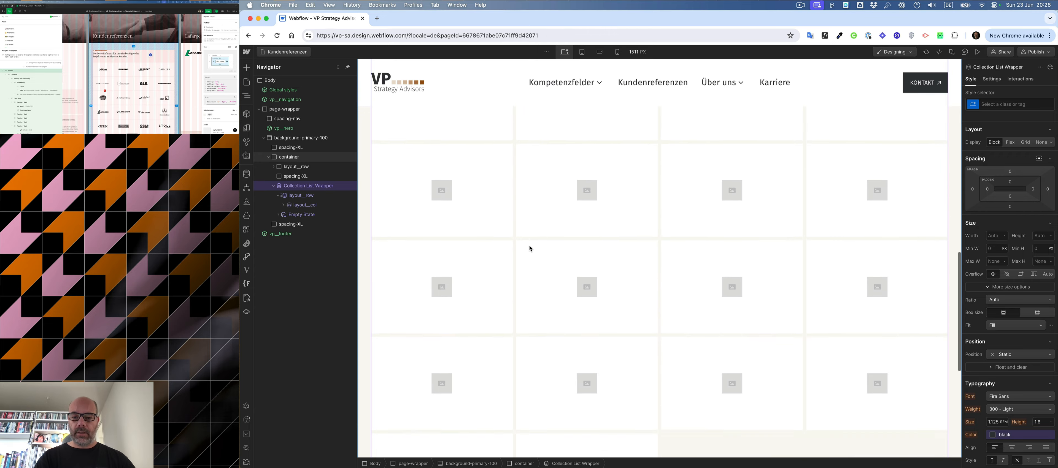
pyautogui.scroll(6, 529, 253)
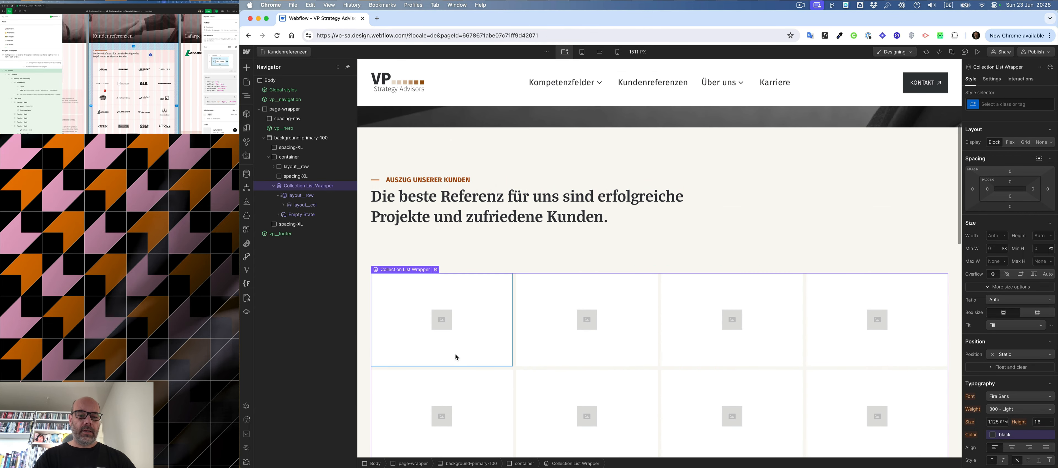
# Bind the slider_logo image source to the References collection's Logo field
pyautogui.click(439, 328)
pyautogui.click(472, 307)
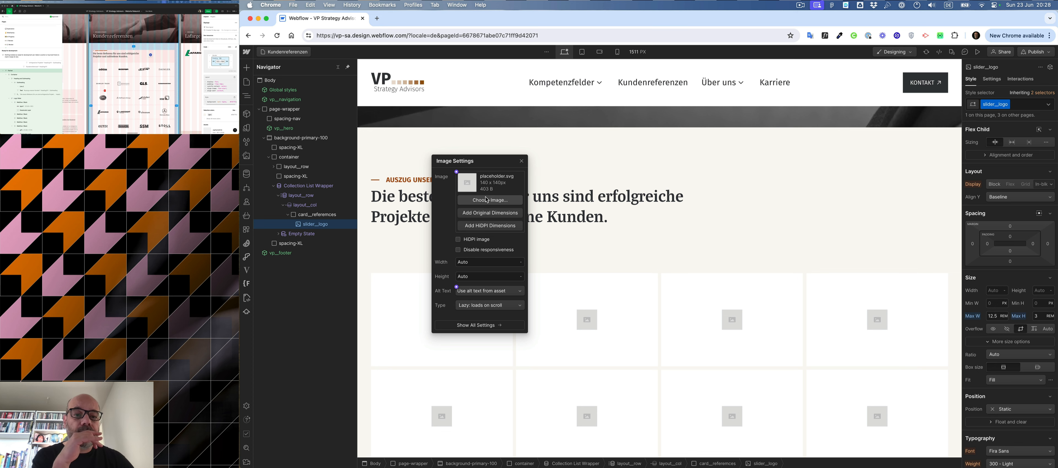
pyautogui.click(455, 172)
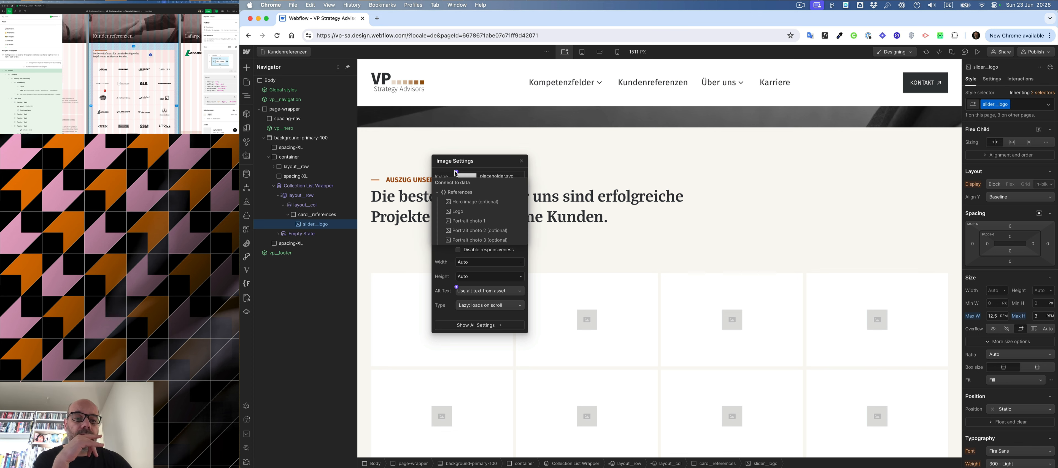
pyautogui.click(457, 211)
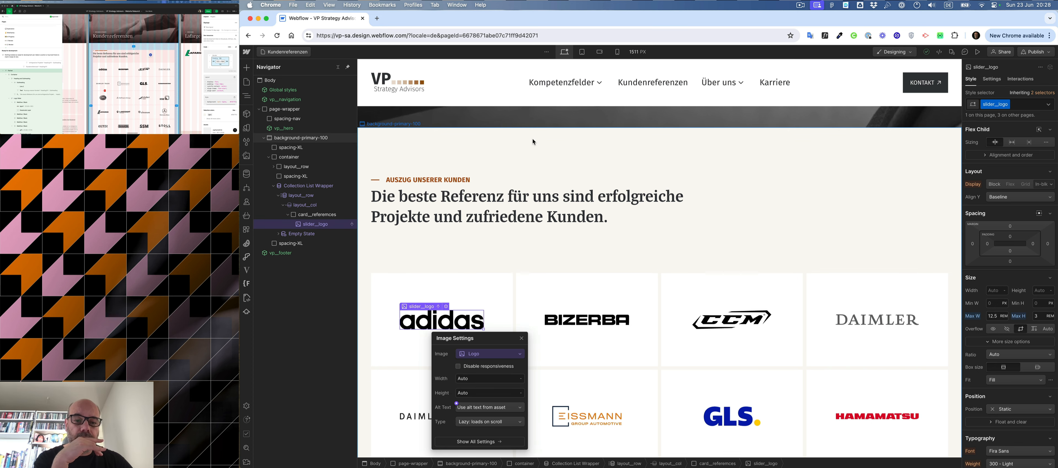
pyautogui.click(521, 338)
pyautogui.scroll(-5, 604, 248)
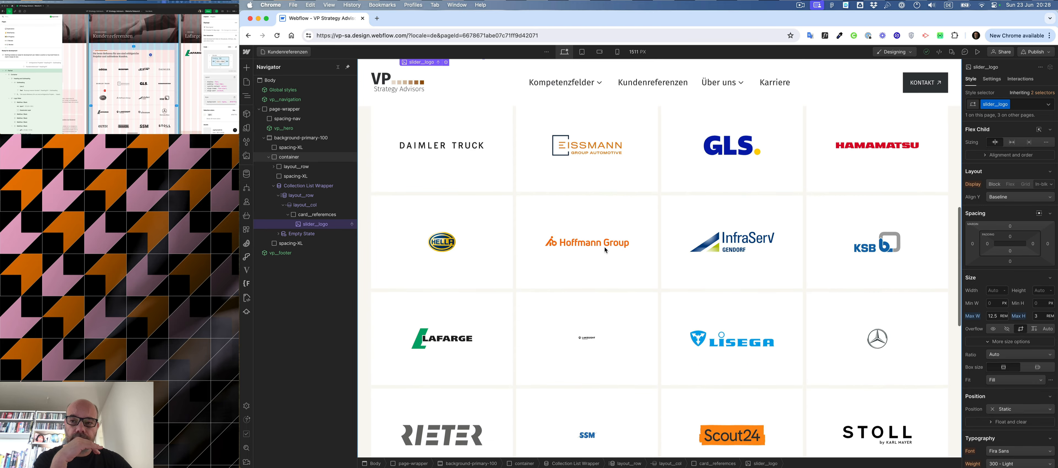
pyautogui.scroll(10, 604, 247)
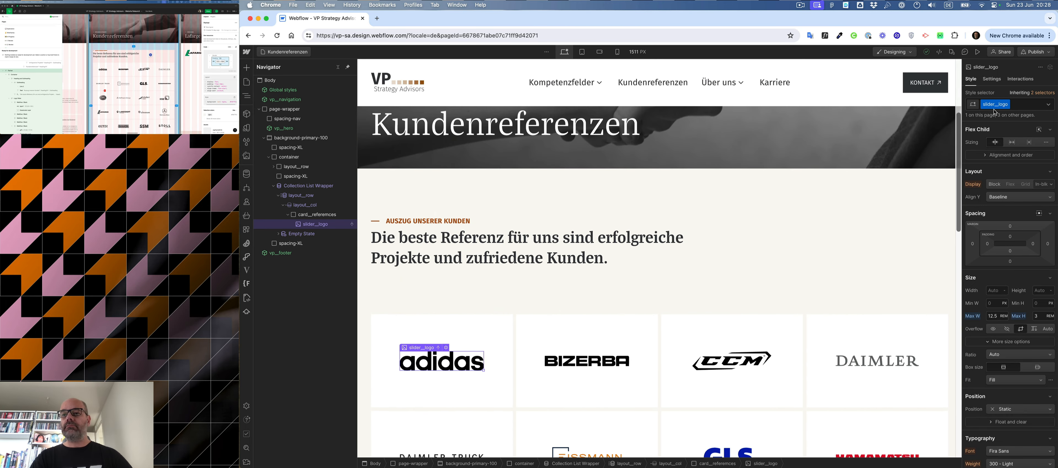
# Rename the logo image's slider_logo class to references_logo
pyautogui.click(1007, 105)
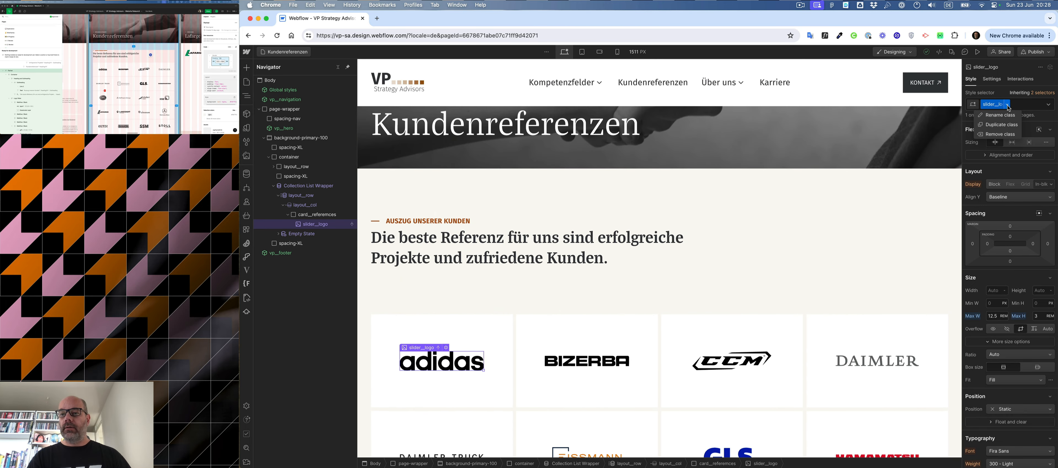
pyautogui.click(1007, 90)
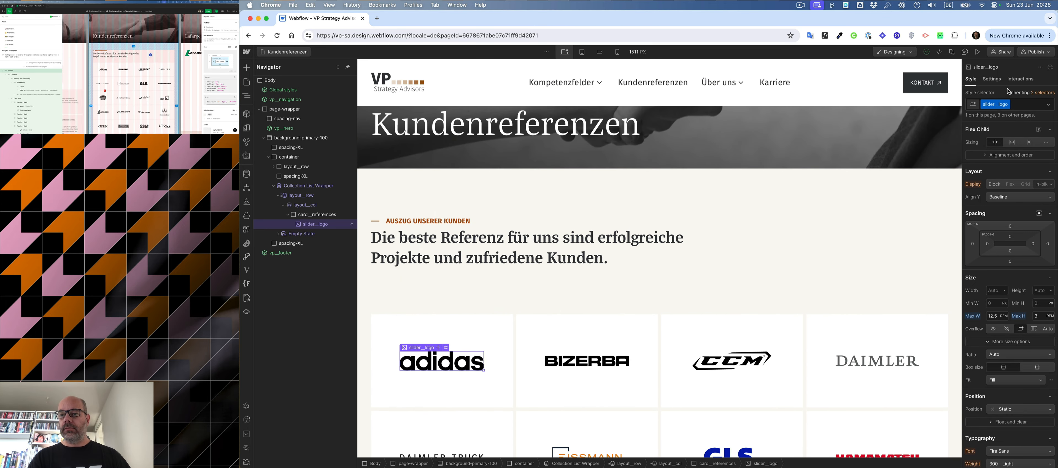
pyautogui.doubleClick(993, 103)
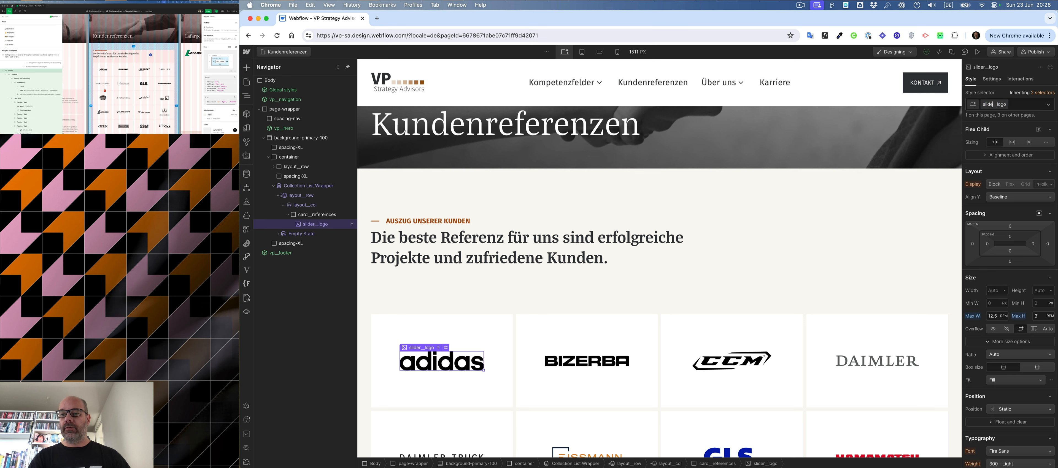
pyautogui.write('reference')
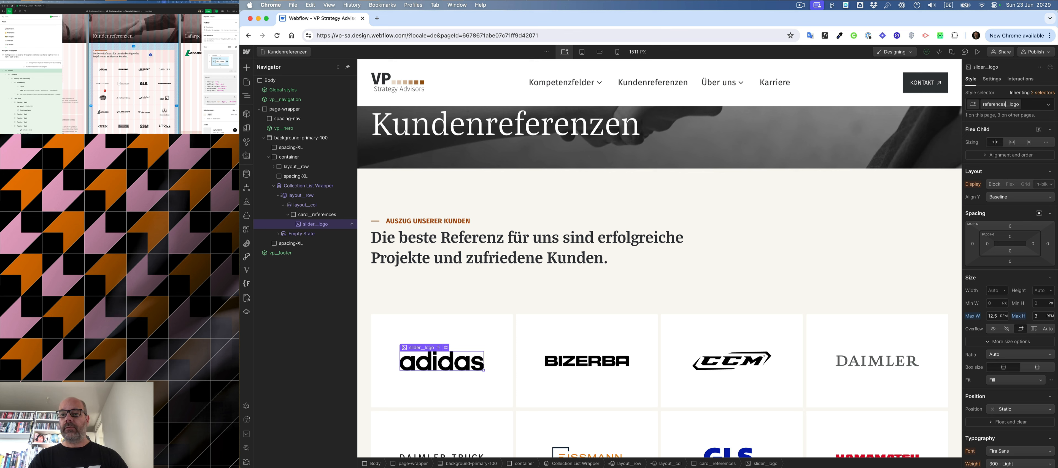
pyautogui.press('Return')
# Add a filter-bw combo class to the references_logo image
pyautogui.click(1030, 104)
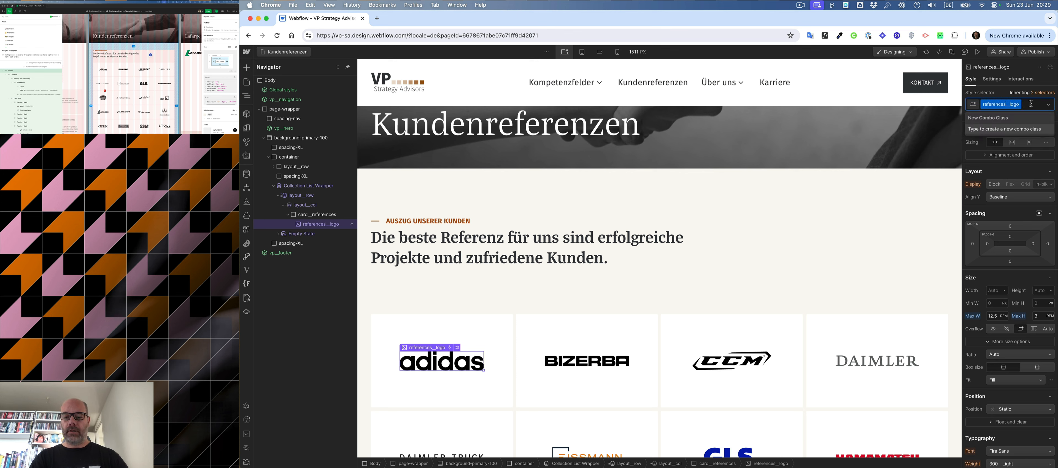
pyautogui.write('is-')
pyautogui.press('BackSpace')
pyautogui.press('BackSpace')
pyautogui.press('BackSpace')
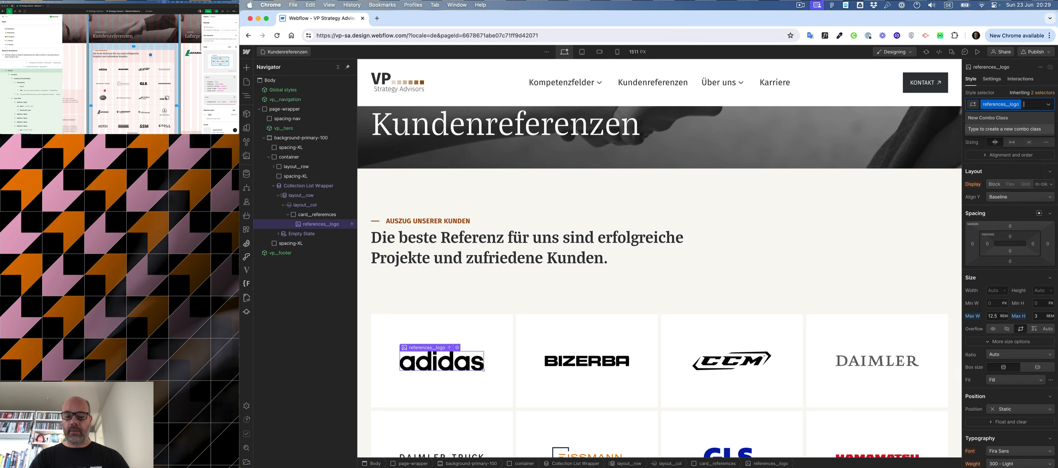
pyautogui.write('fil')
pyautogui.write('ter-bw')
pyautogui.press('Return')
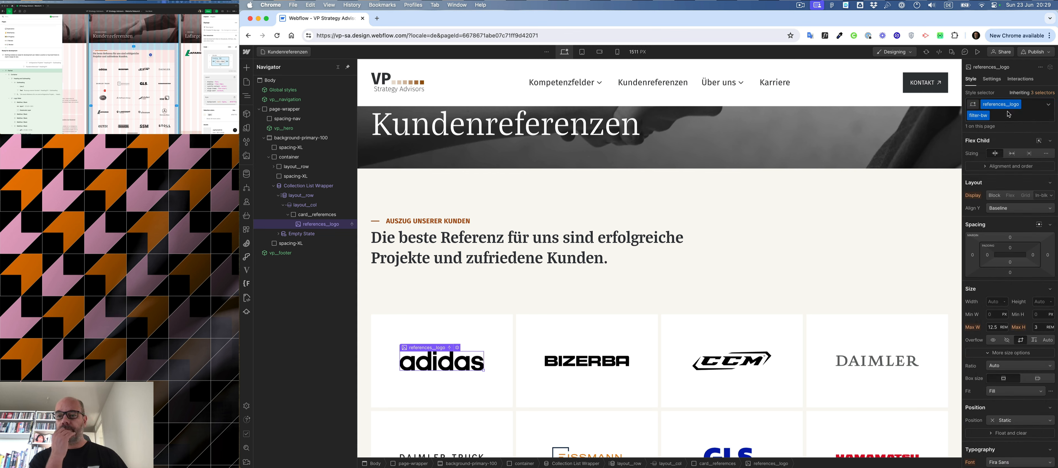
# Open the Business Strategy page and locate the quote image inside the hidden collection list structure
pyautogui.click(291, 53)
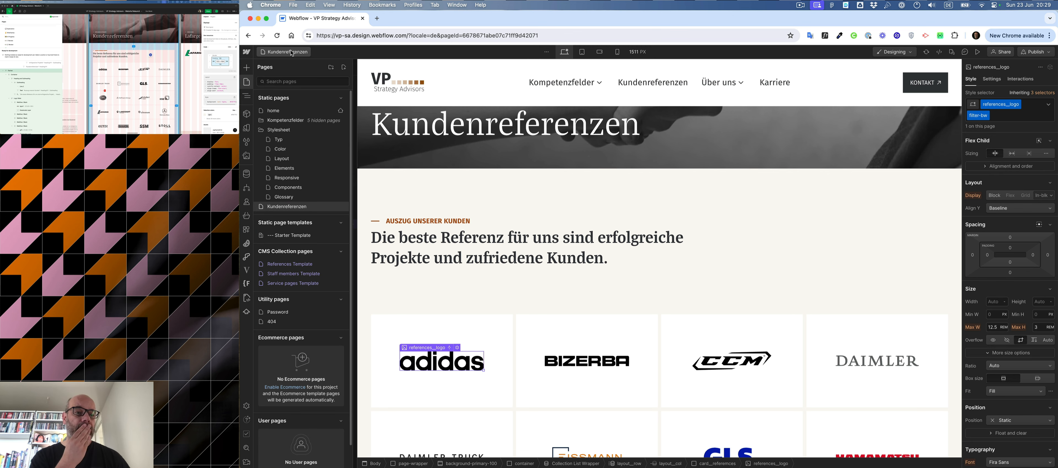
pyautogui.click(275, 121)
pyautogui.click(317, 149)
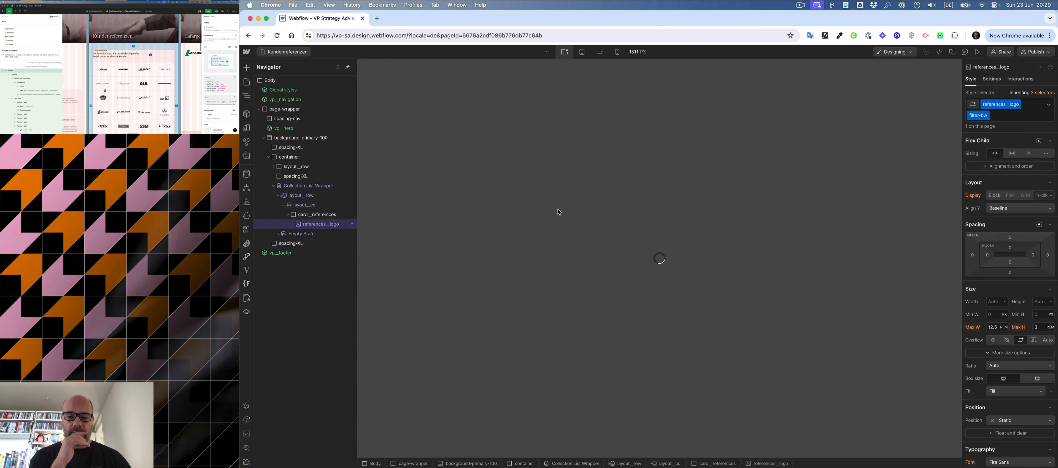
pyautogui.scroll(-10, 558, 210)
pyautogui.scroll(-8, 558, 211)
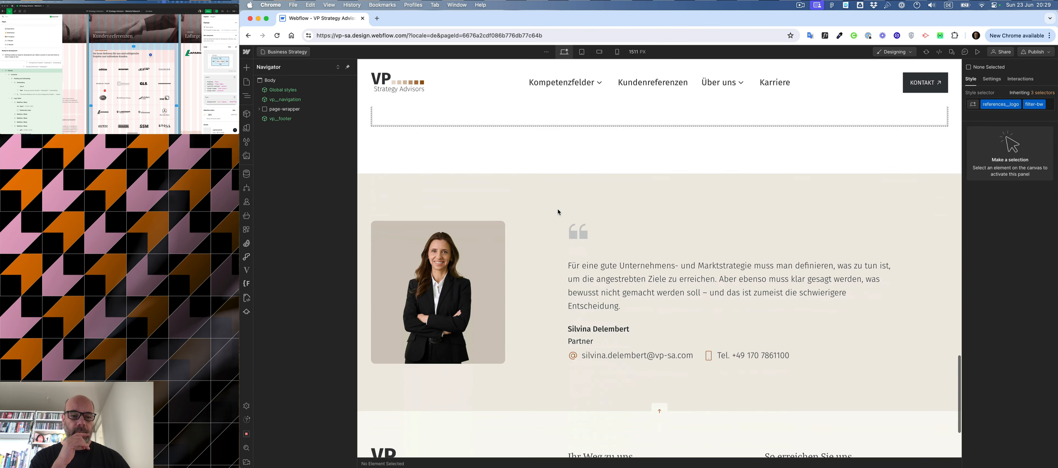
pyautogui.scroll(5, 557, 212)
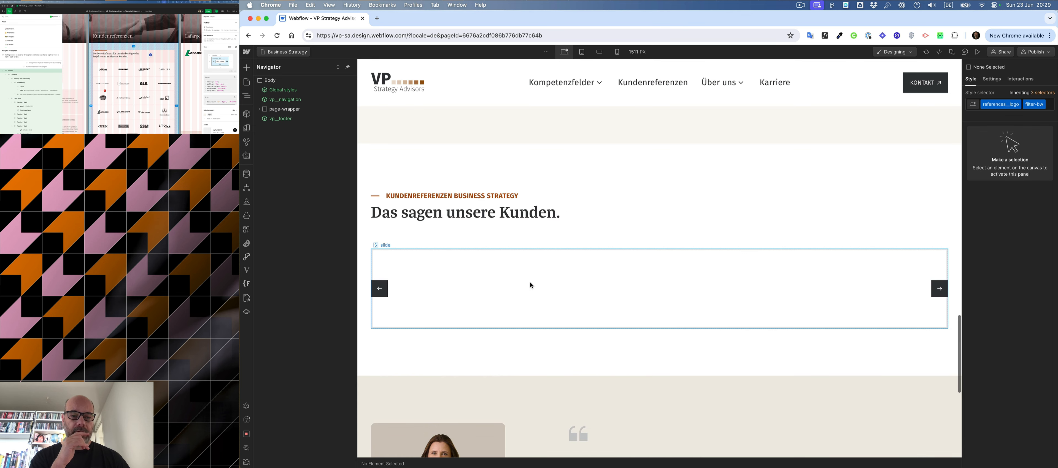
pyautogui.click(433, 259)
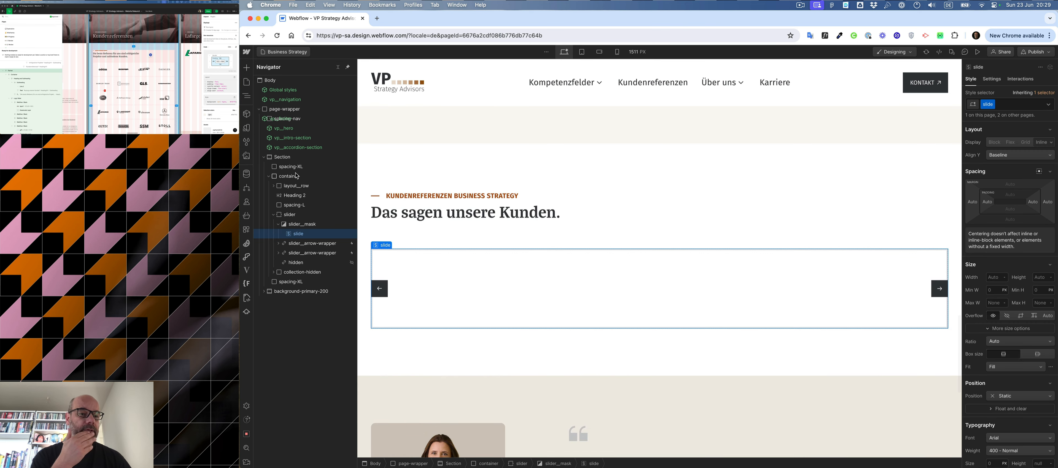
pyautogui.click(273, 272)
pyautogui.click(278, 281)
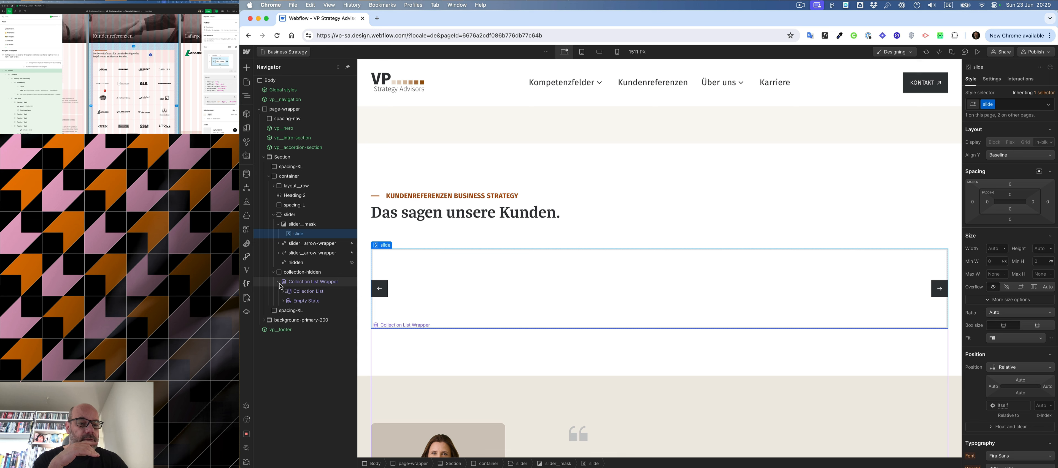
pyautogui.click(282, 291)
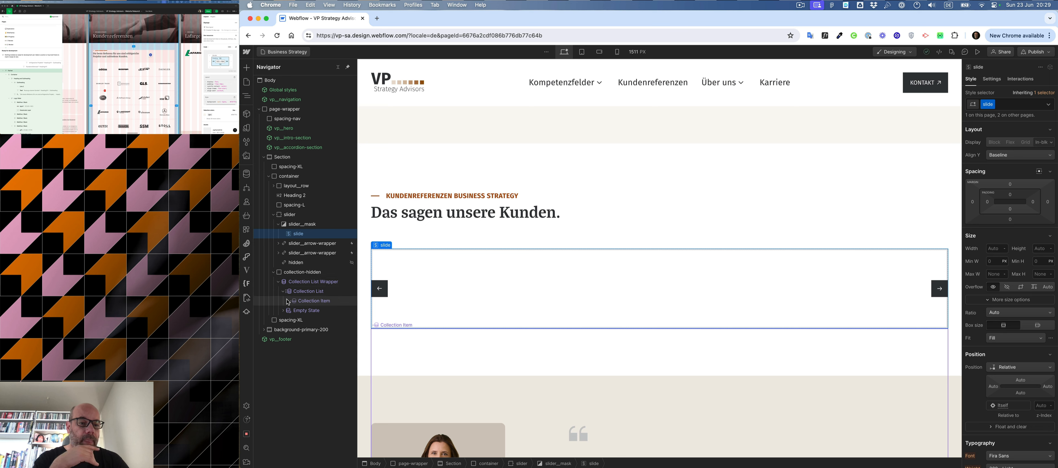
pyautogui.click(288, 301)
pyautogui.click(293, 311)
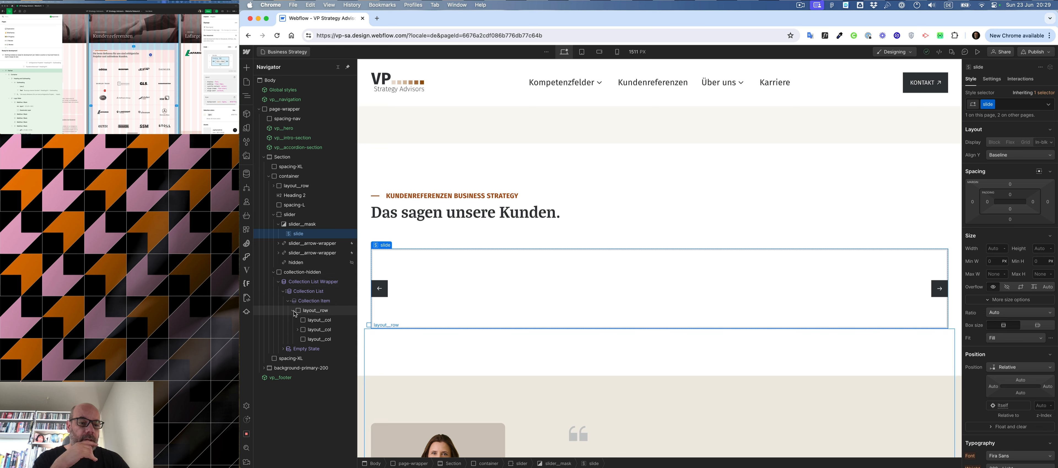
pyautogui.click(297, 329)
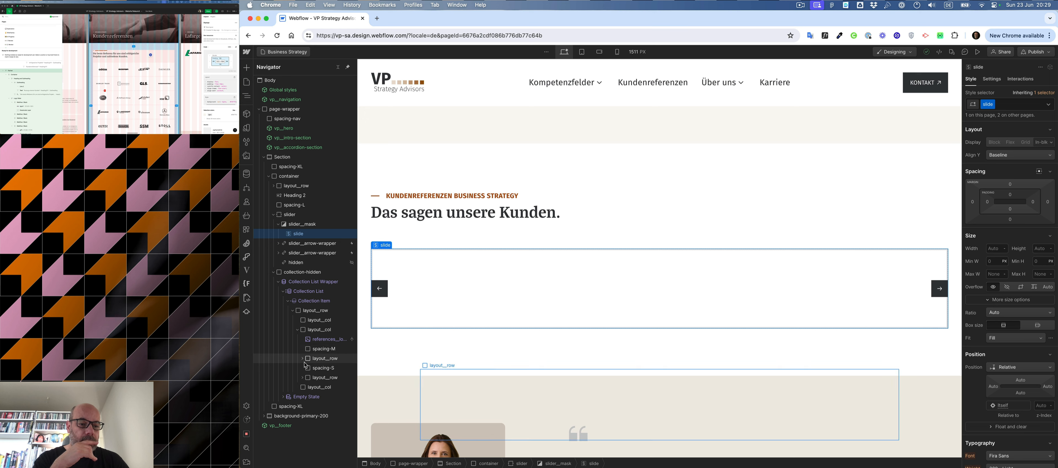
pyautogui.click(302, 378)
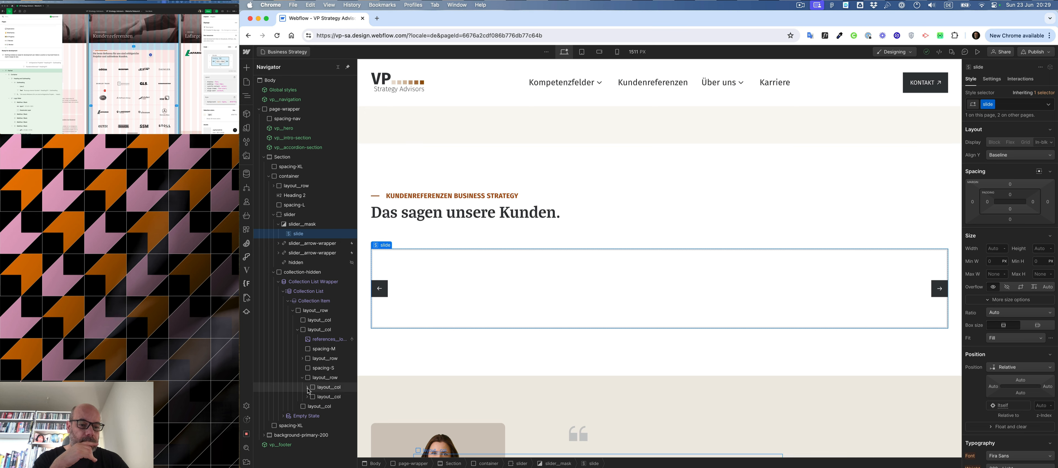
pyautogui.click(307, 387)
pyautogui.scroll(-1, 309, 390)
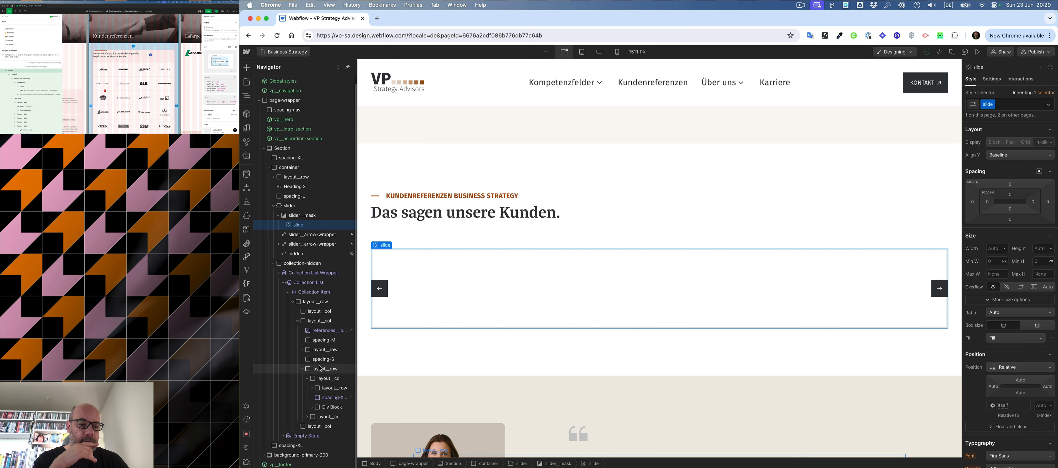
pyautogui.click(312, 388)
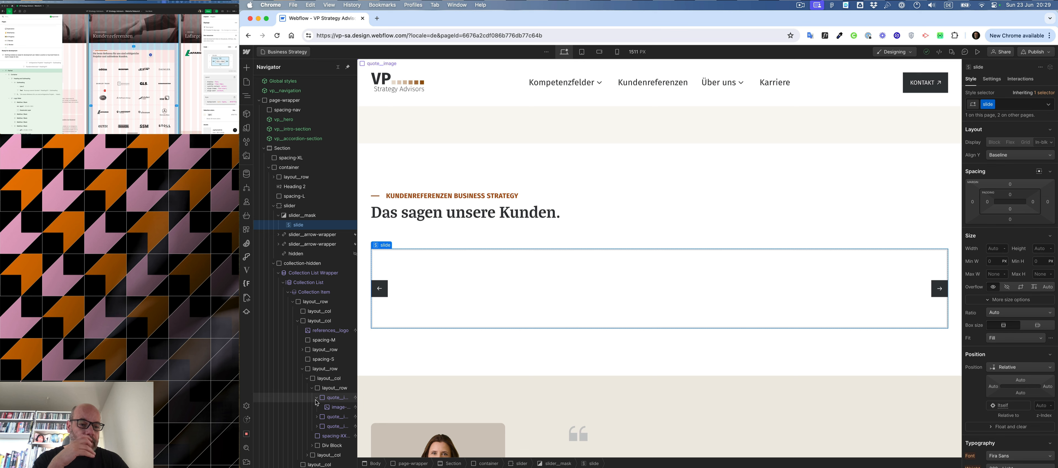
pyautogui.click(317, 398)
pyautogui.click(336, 407)
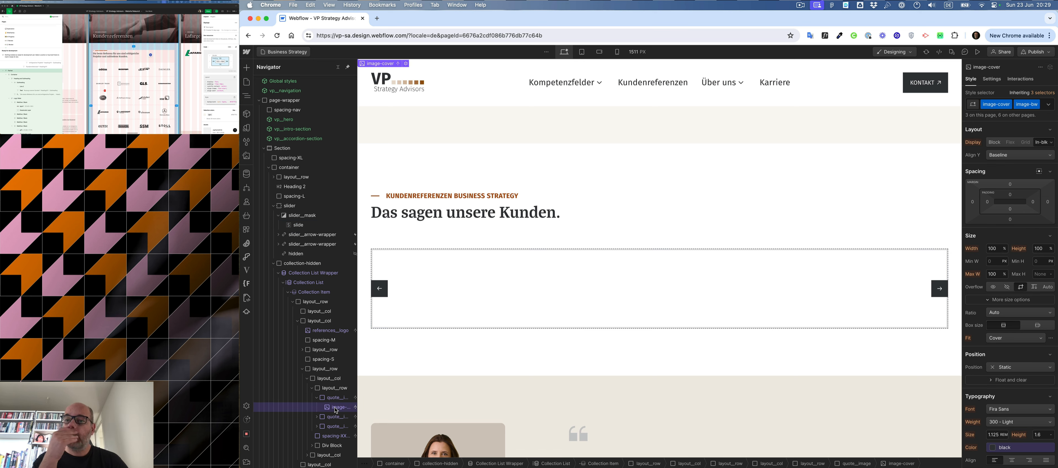
# Copy the image-bw combo class name from the quote image
pyautogui.doubleClick(1021, 106)
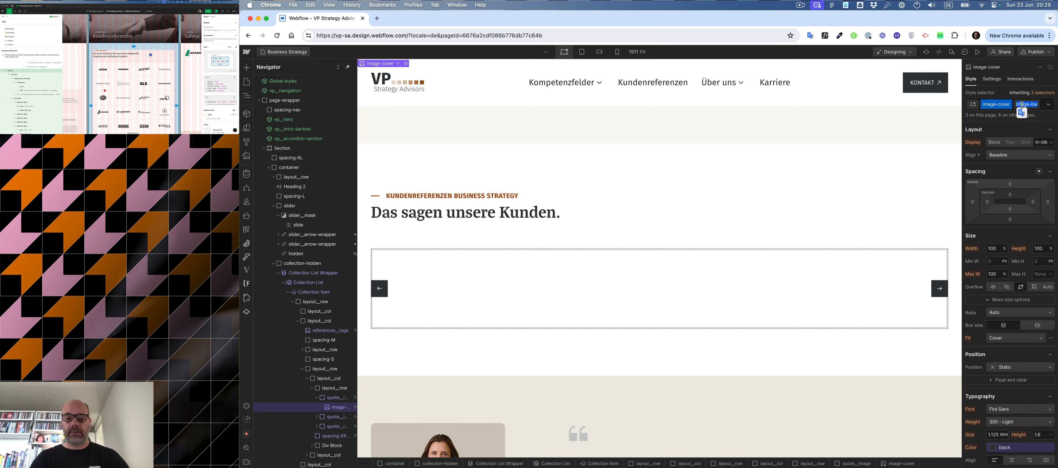
pyautogui.press('super+c')
pyautogui.click(818, 202)
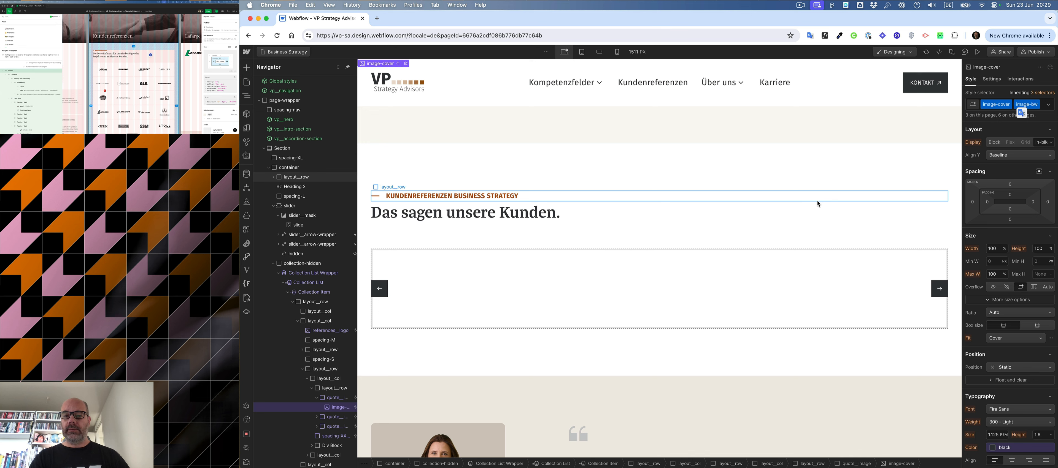
pyautogui.click(817, 203)
# Return to the Kundenreferenzen page and add the image-bw combo class to the references logo
pyautogui.click(285, 53)
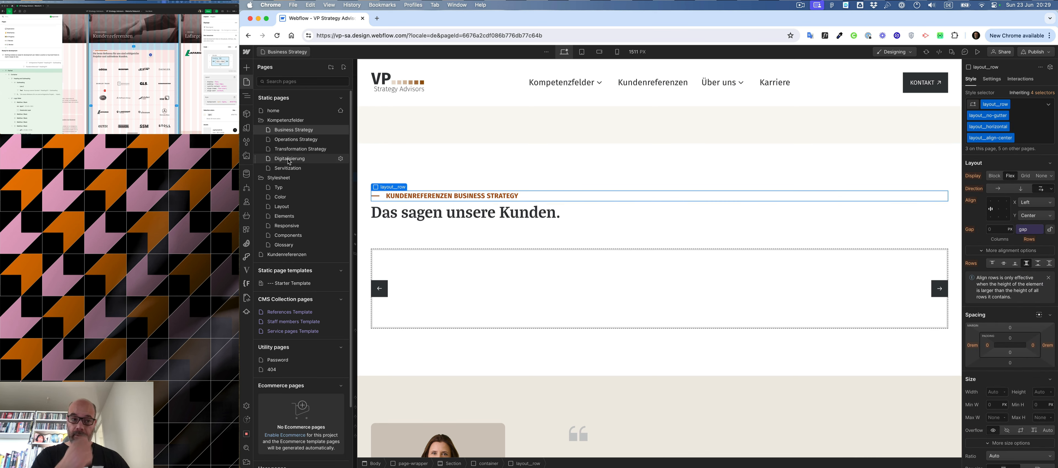
pyautogui.click(278, 255)
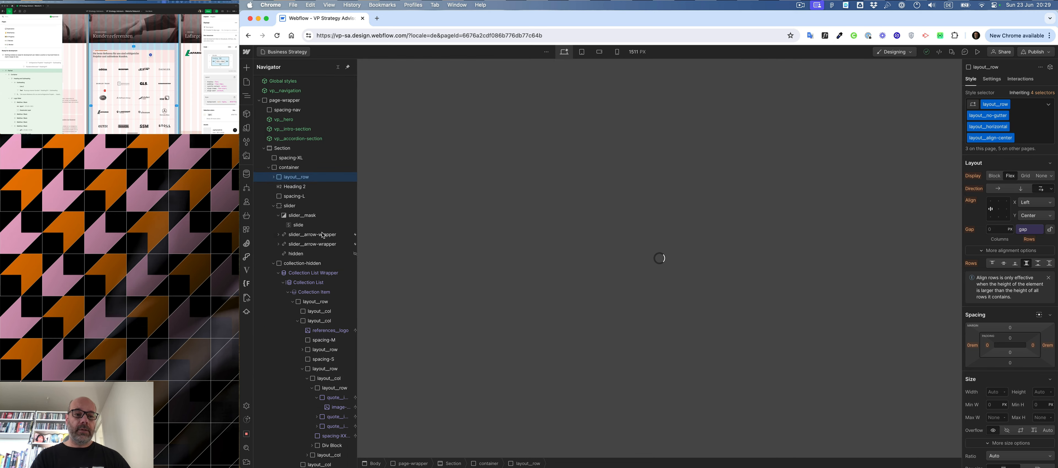
pyautogui.scroll(-10, 475, 306)
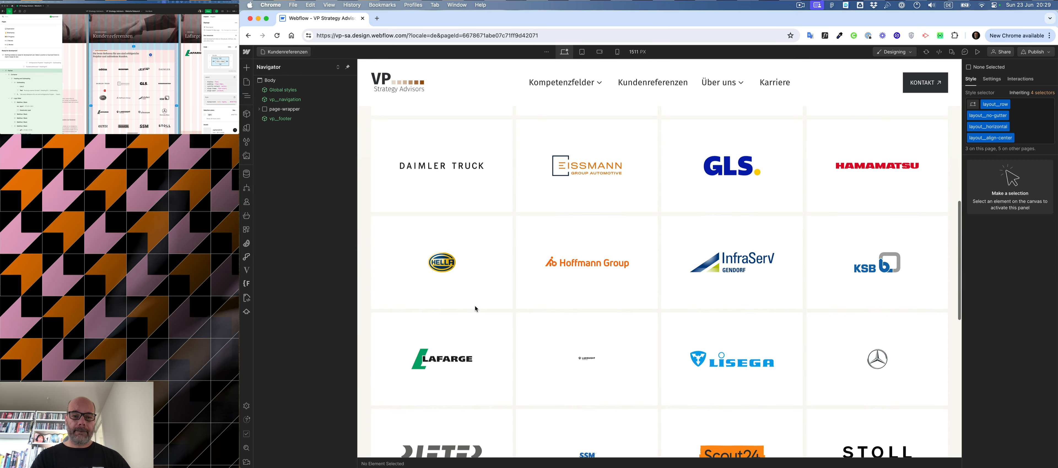
pyautogui.scroll(4, 475, 306)
pyautogui.click(447, 235)
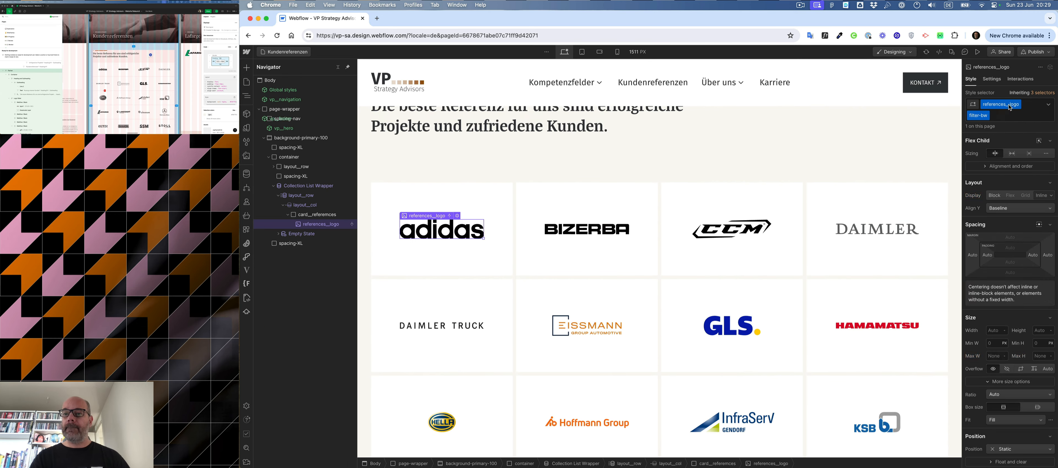
pyautogui.press('super+v')
pyautogui.press('Return')
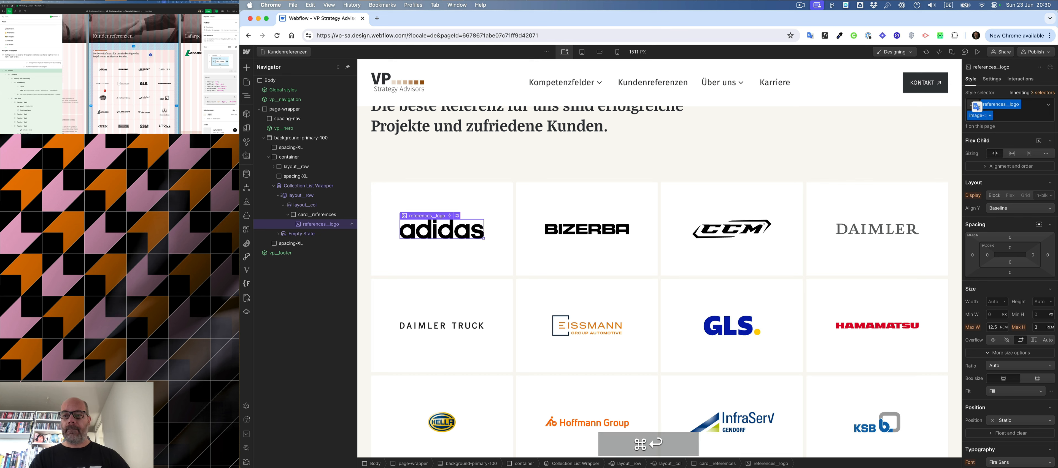
# Add a Grayscale filter at 100 to the references logo's image-bw combo class
pyautogui.scroll(-10, 986, 259)
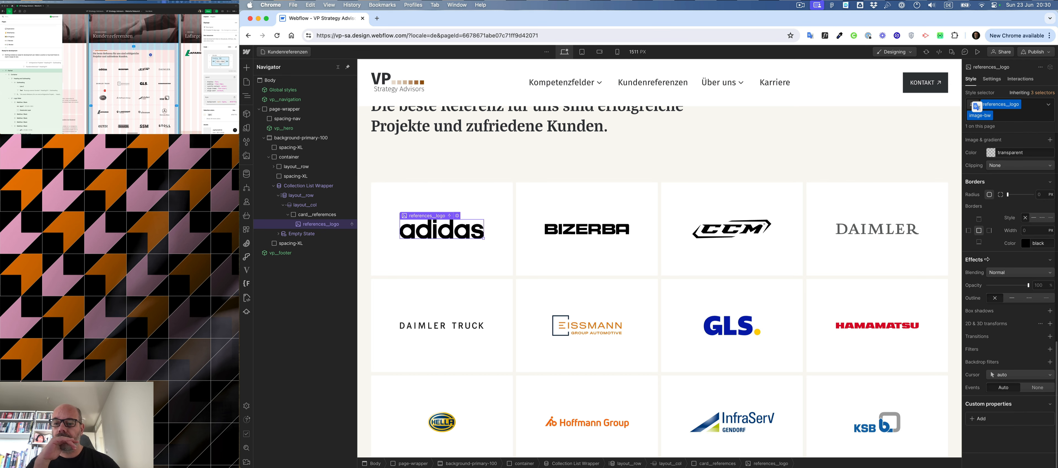
pyautogui.click(1050, 349)
pyautogui.click(1017, 375)
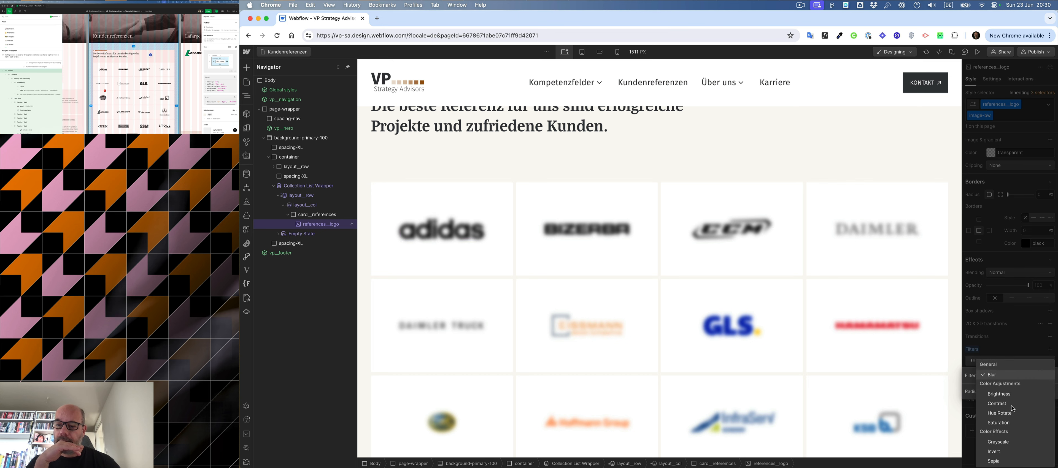
pyautogui.click(998, 442)
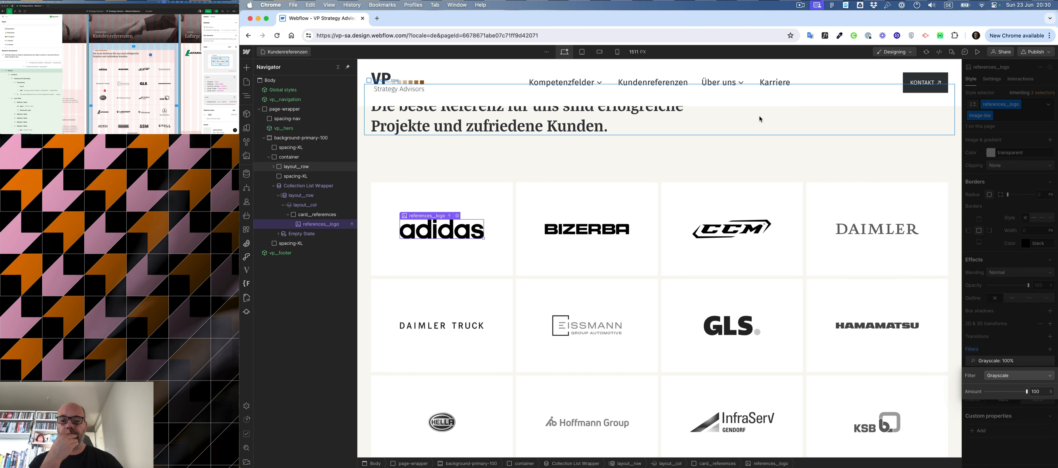
# Scroll through the logo grid to review the grayscale logos, then select the first reference card
pyautogui.scroll(-6, 758, 117)
pyautogui.scroll(-4, 706, 238)
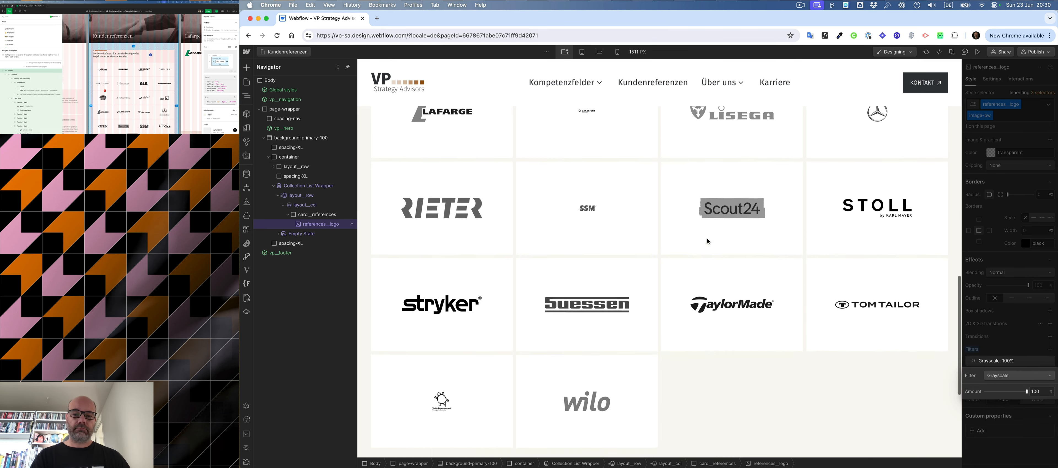
pyautogui.scroll(-2, 706, 237)
pyautogui.scroll(15, 706, 238)
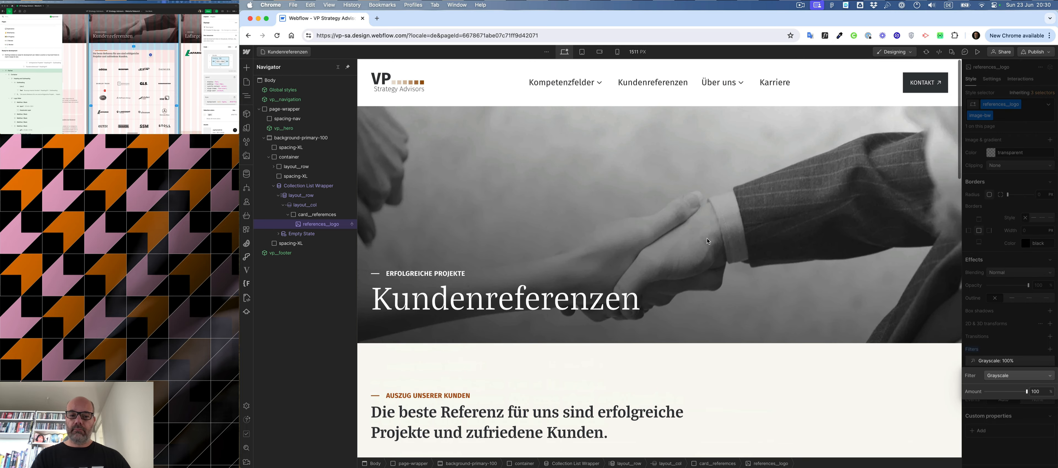
pyautogui.scroll(-5, 706, 238)
pyautogui.scroll(-4, 707, 237)
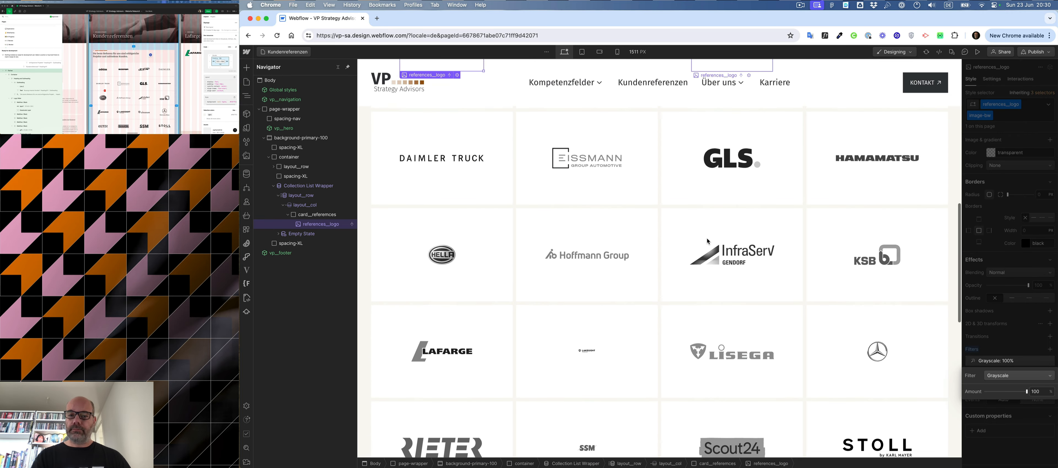
pyautogui.scroll(2, 706, 238)
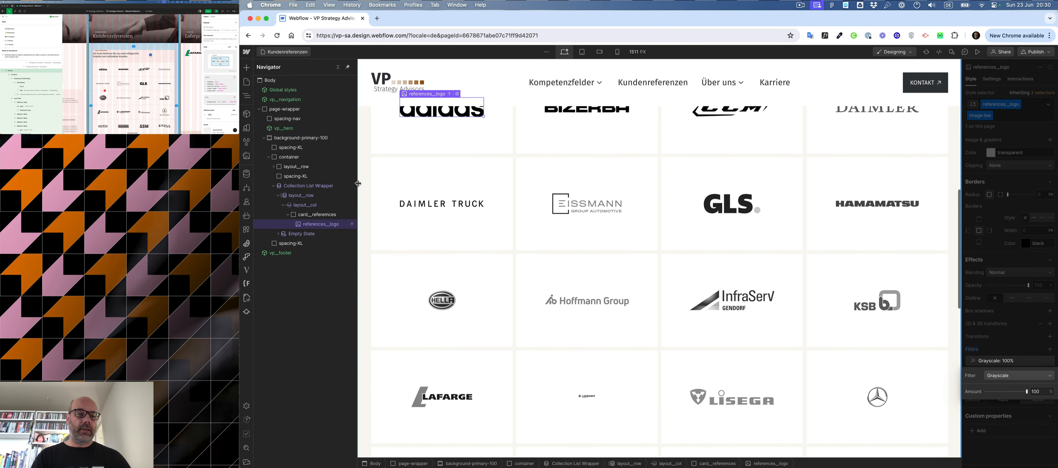
pyautogui.click(402, 199)
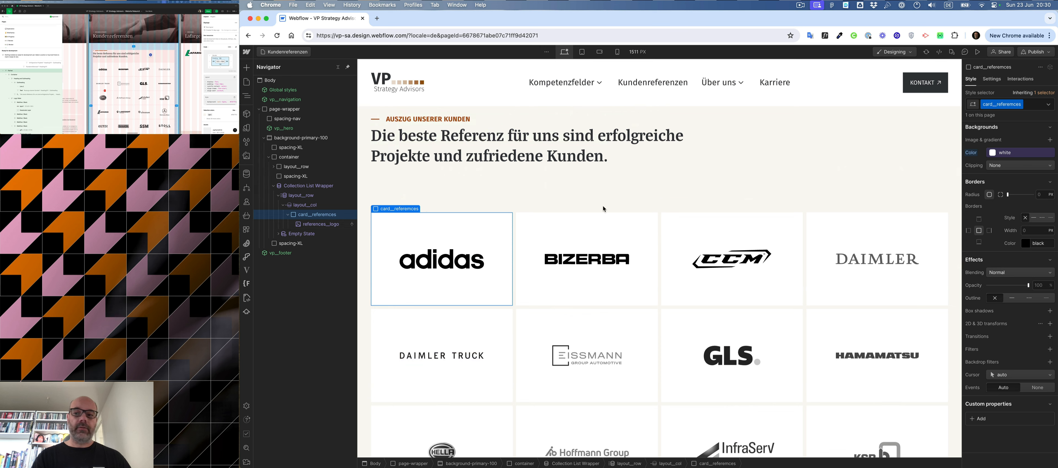
pyautogui.click(1012, 104)
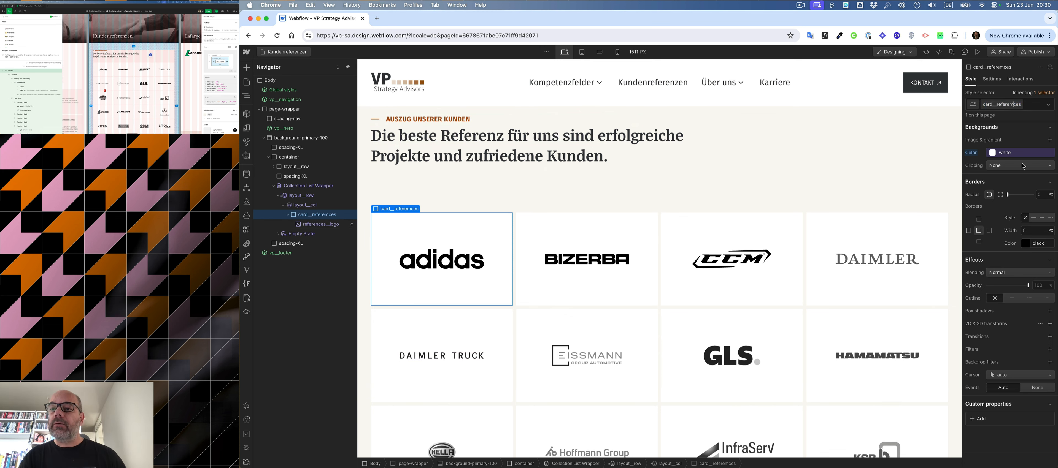
pyautogui.press('BackSpace')
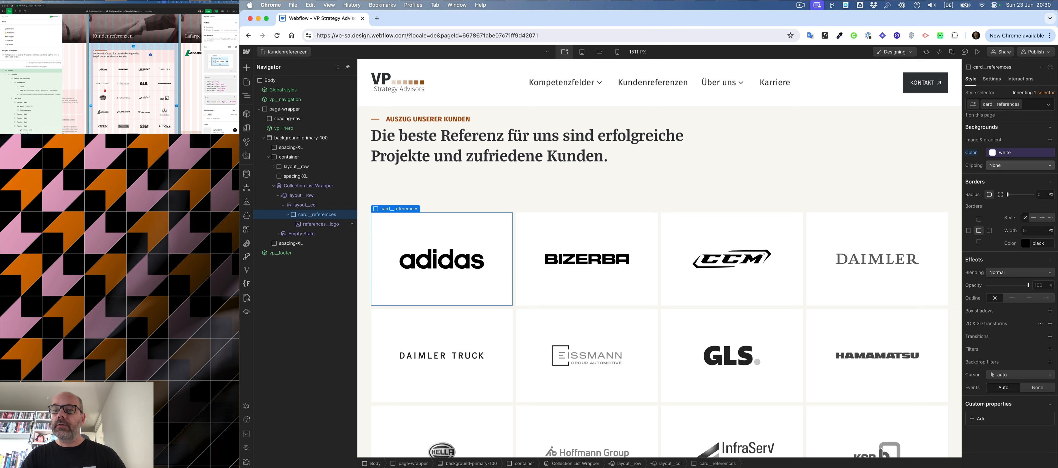
pyautogui.write('n')
pyautogui.press('Return')
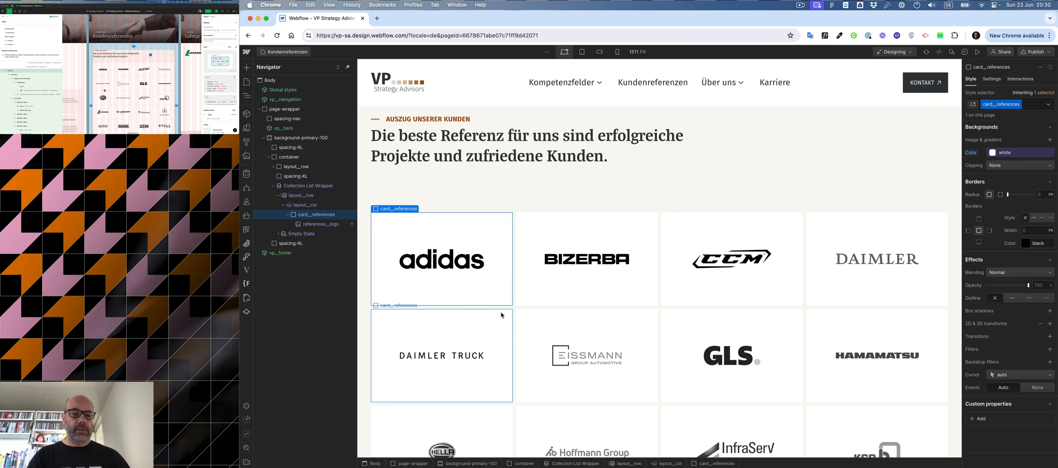
# Convert the first reference card into a Link Block
pyautogui.rightClick(397, 211)
pyautogui.moveTo(409, 249)
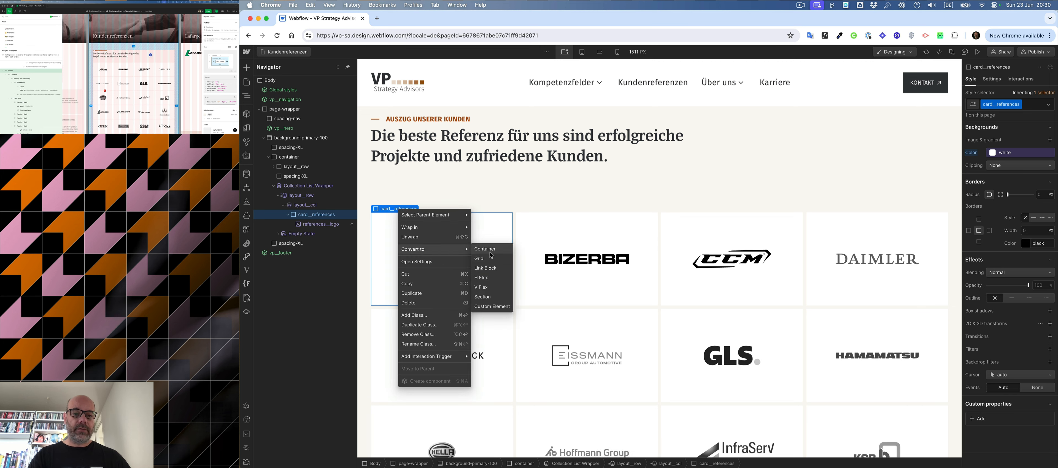
pyautogui.click(489, 270)
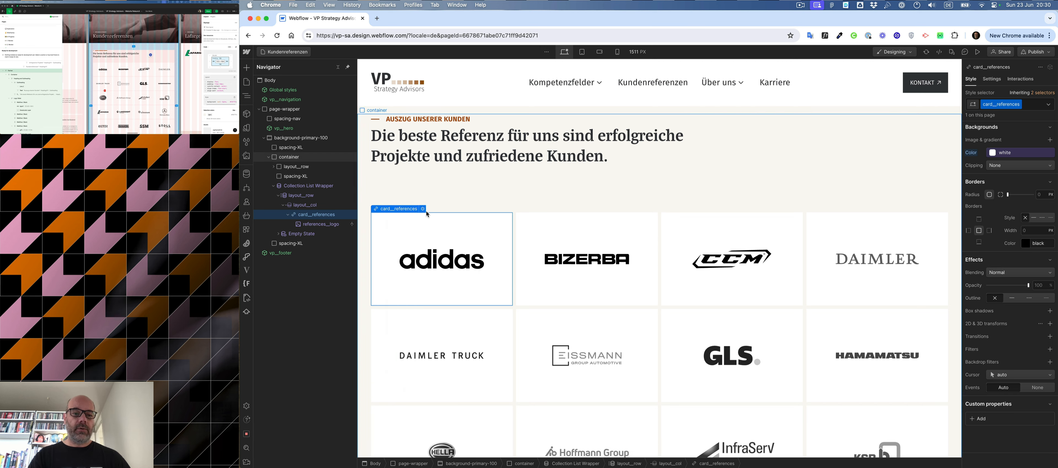
# Link the card to the Current Reference collection page
pyautogui.click(423, 210)
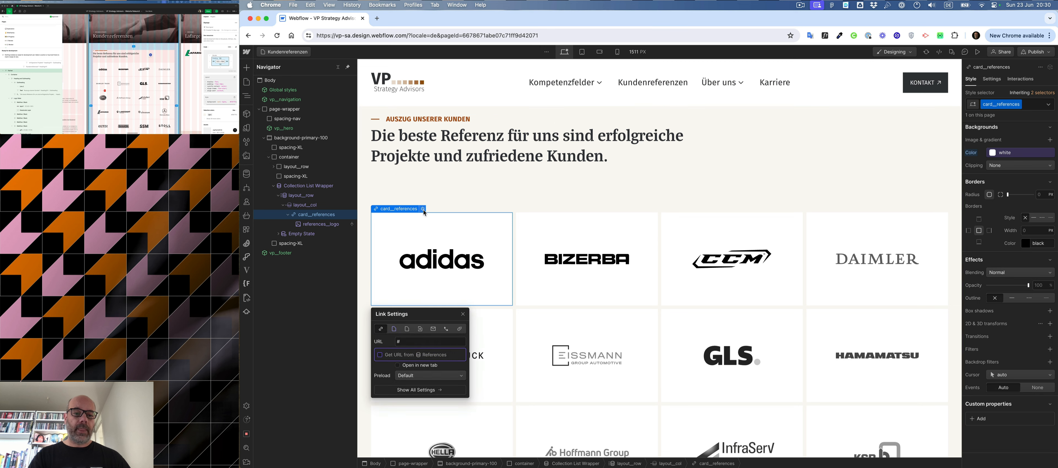
pyautogui.click(394, 329)
pyautogui.click(411, 342)
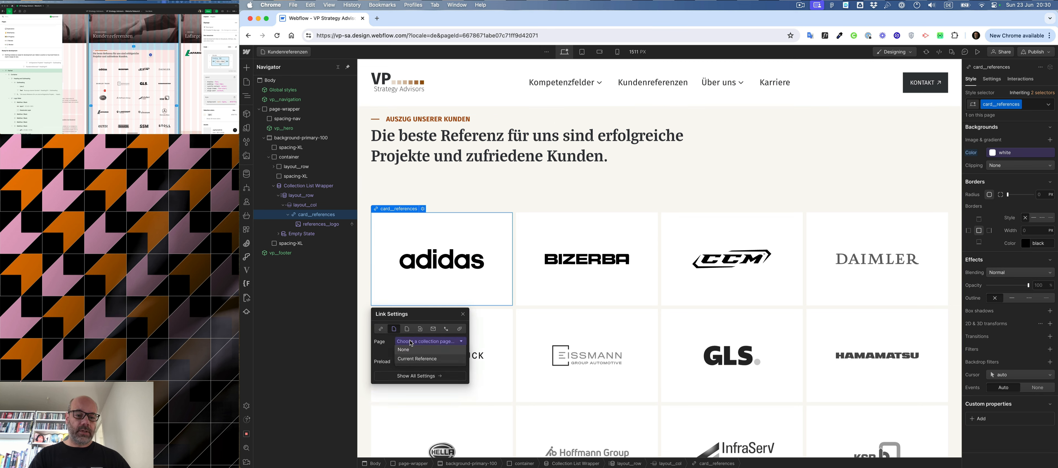
pyautogui.click(415, 351)
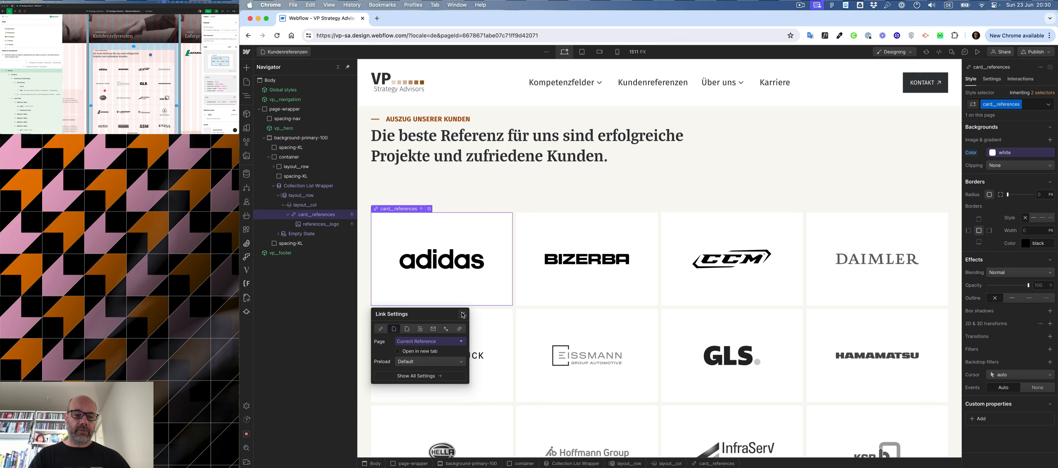
pyautogui.click(463, 314)
# Add a Grayscale filter at 0% to the reference card's Hover state
pyautogui.click(994, 79)
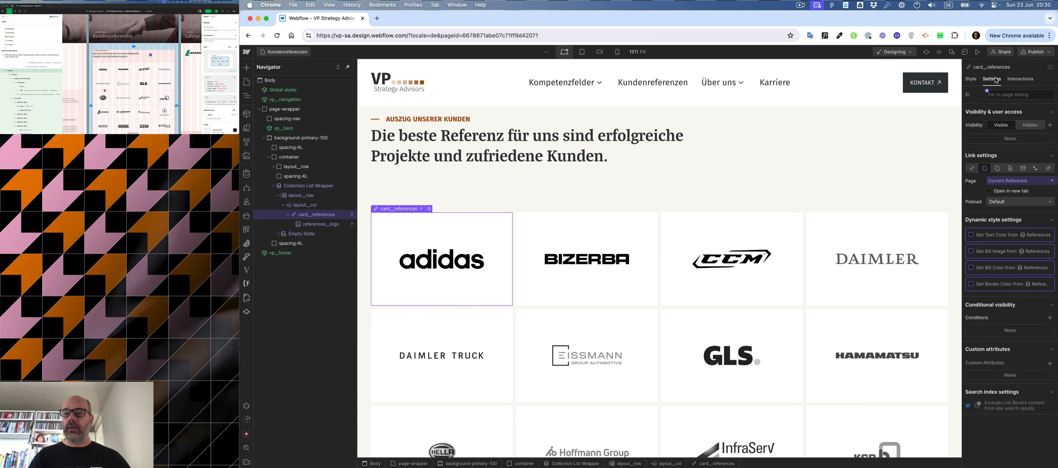
pyautogui.click(970, 79)
pyautogui.click(1042, 93)
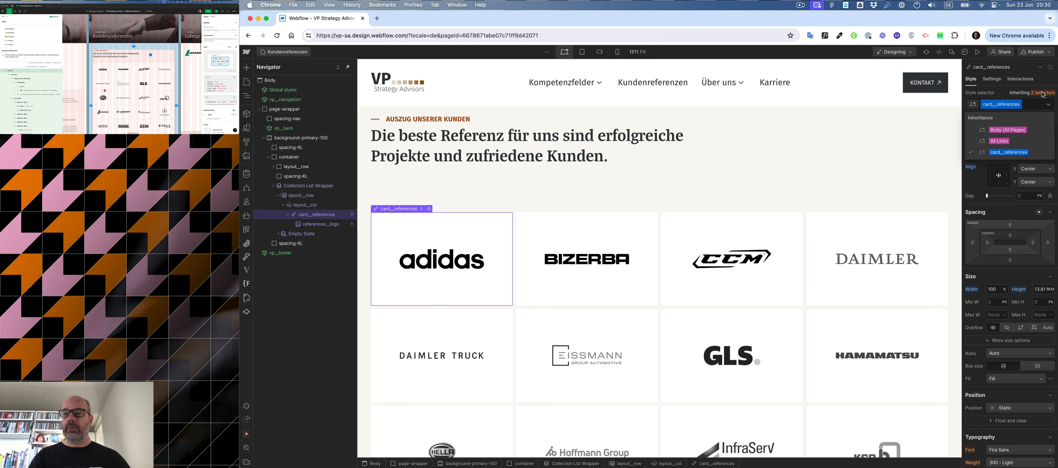
pyautogui.click(1042, 93)
pyautogui.click(1048, 105)
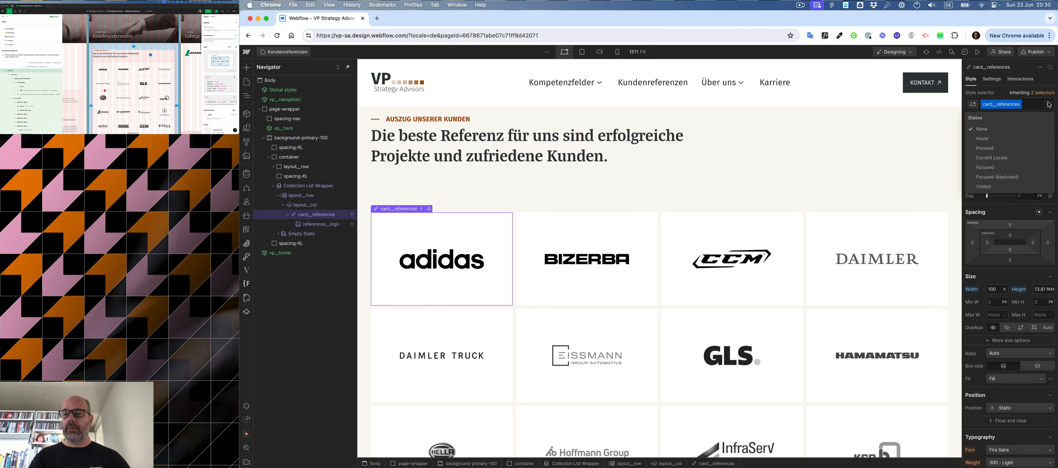
pyautogui.click(1018, 135)
pyautogui.scroll(-10, 1021, 206)
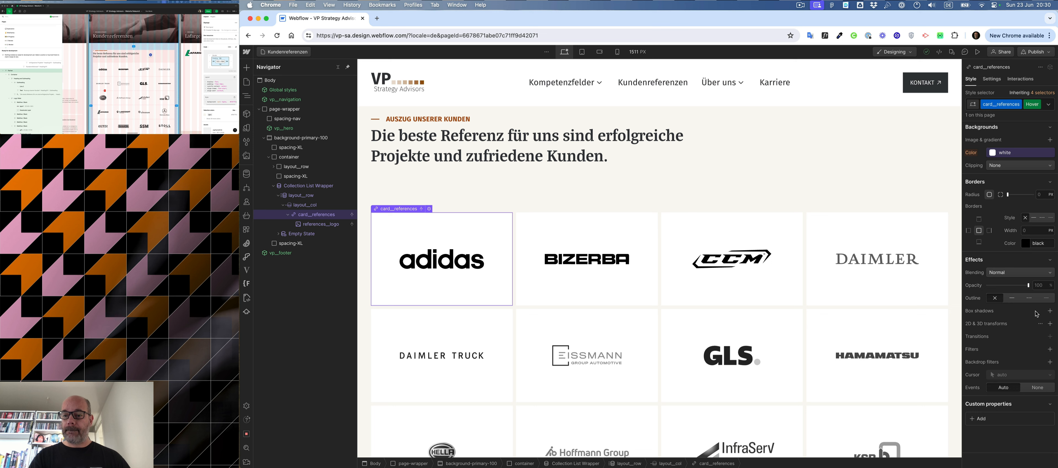
pyautogui.click(1050, 350)
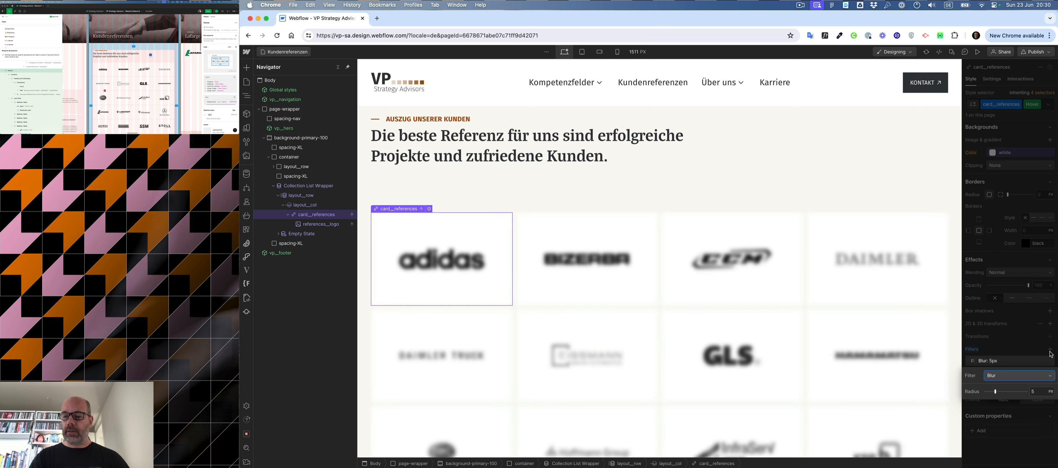
pyautogui.click(1001, 376)
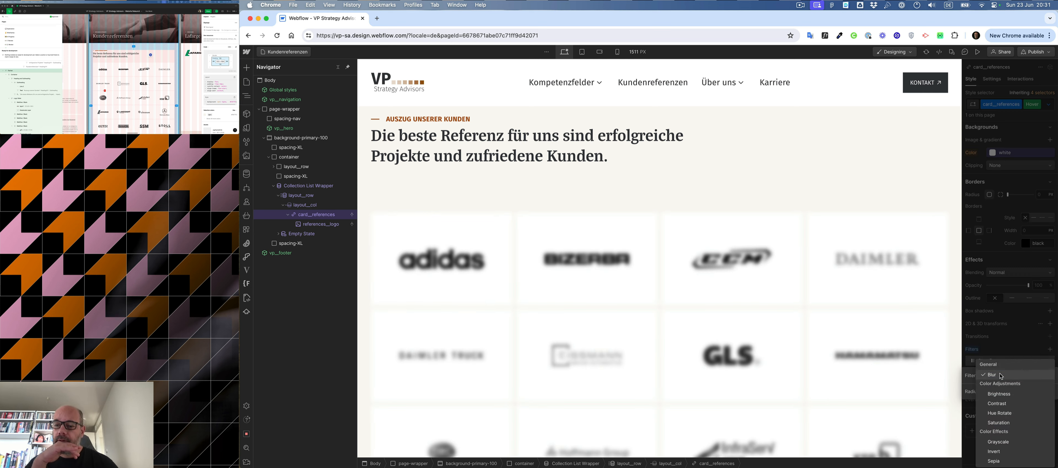
pyautogui.click(992, 442)
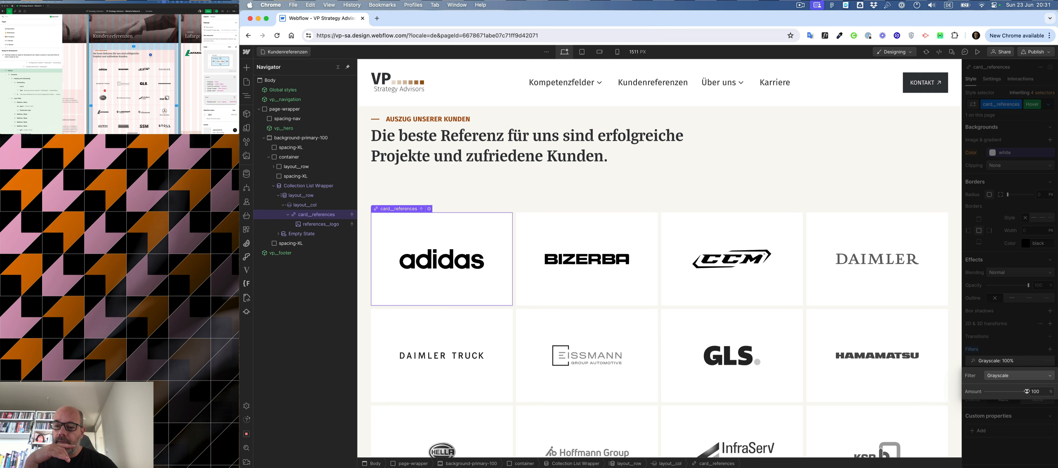
pyautogui.moveTo(1027, 391); pyautogui.dragTo(1026, 391)
pyautogui.moveTo(935, 391); pyautogui.dragTo(934, 392)
pyautogui.click(1006, 329)
# Remove the image-bw combo class from the references logo
pyautogui.click(312, 224)
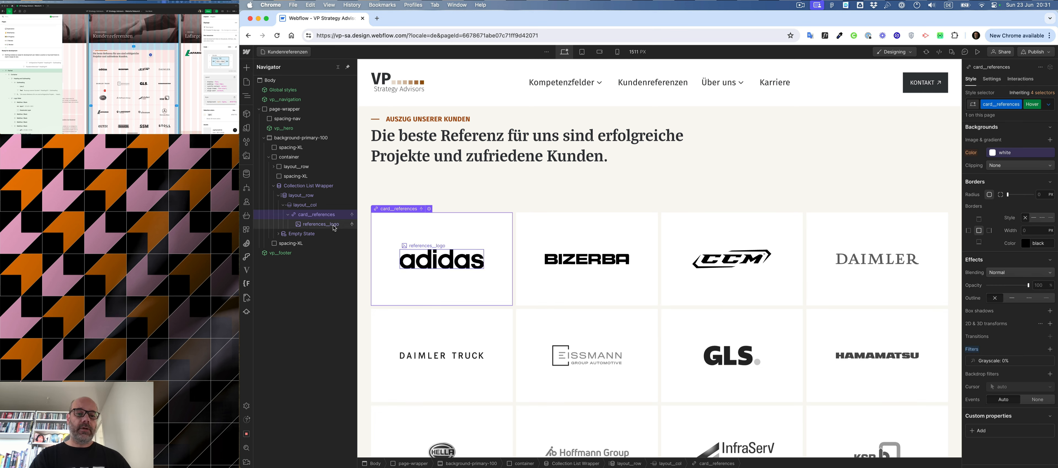
pyautogui.click(1006, 115)
pyautogui.press('BackSpace')
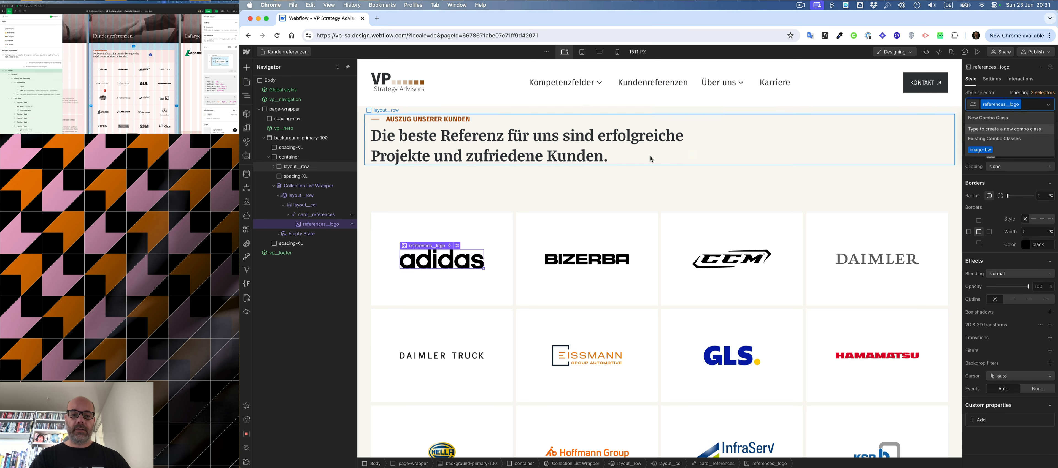
pyautogui.press('Escape')
# Add a Grayscale filter at 100% to the reference card's base style
pyautogui.click(304, 218)
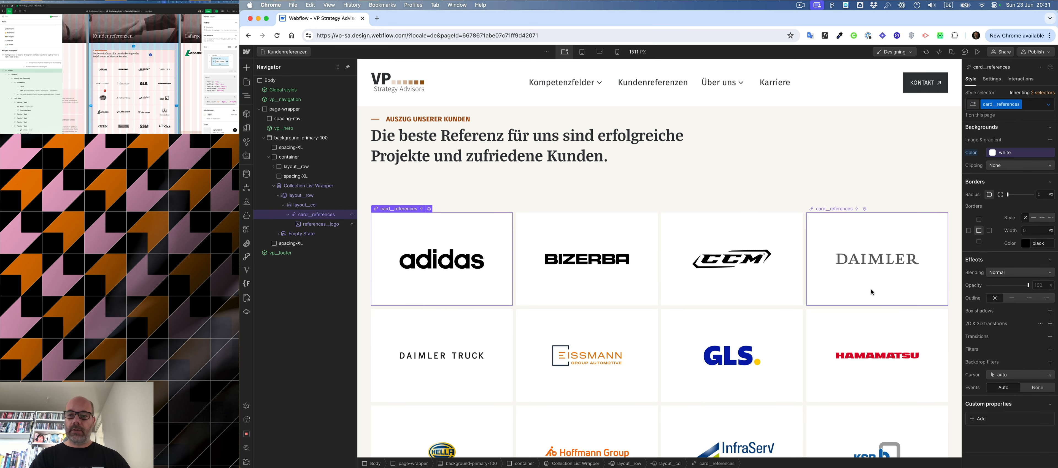
pyautogui.click(1049, 350)
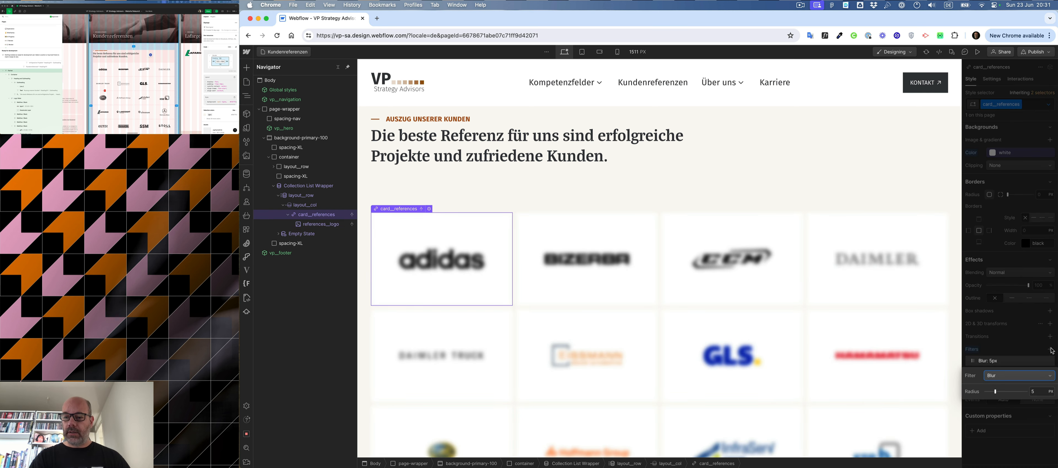
pyautogui.click(1010, 376)
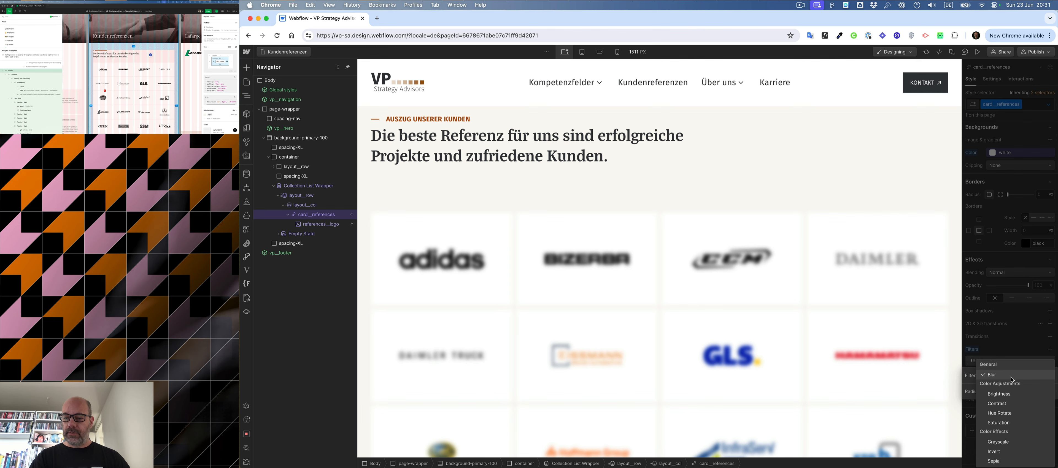
pyautogui.click(997, 442)
pyautogui.click(1016, 328)
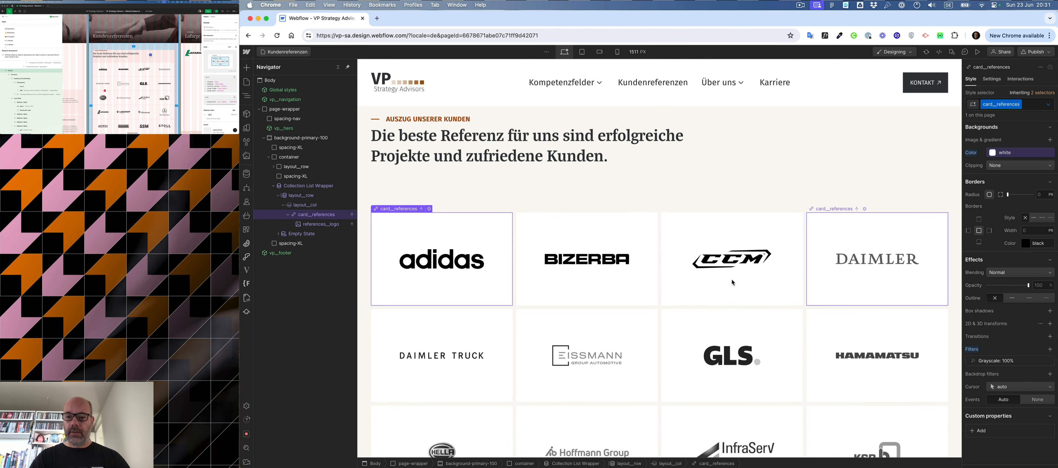
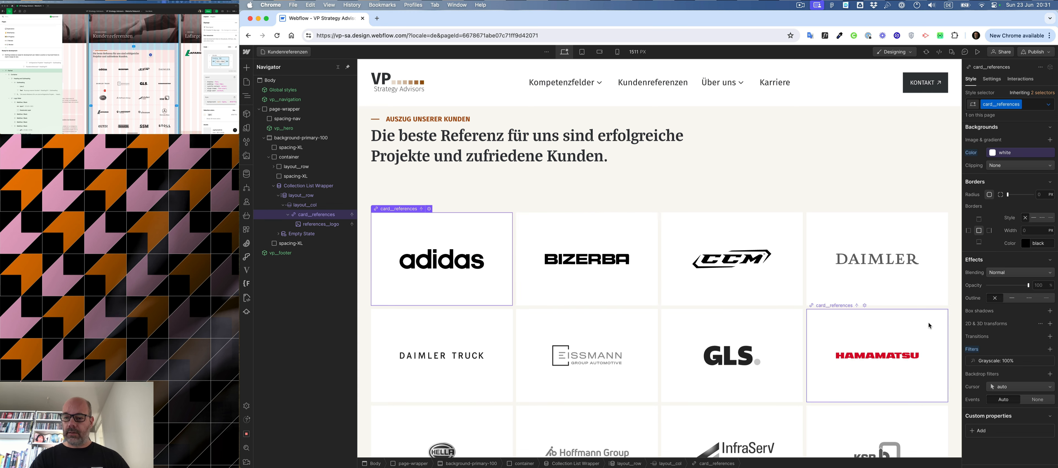
# Add a Filter transition with a 300 ms duration to the reference card
pyautogui.click(1050, 338)
pyautogui.click(1019, 365)
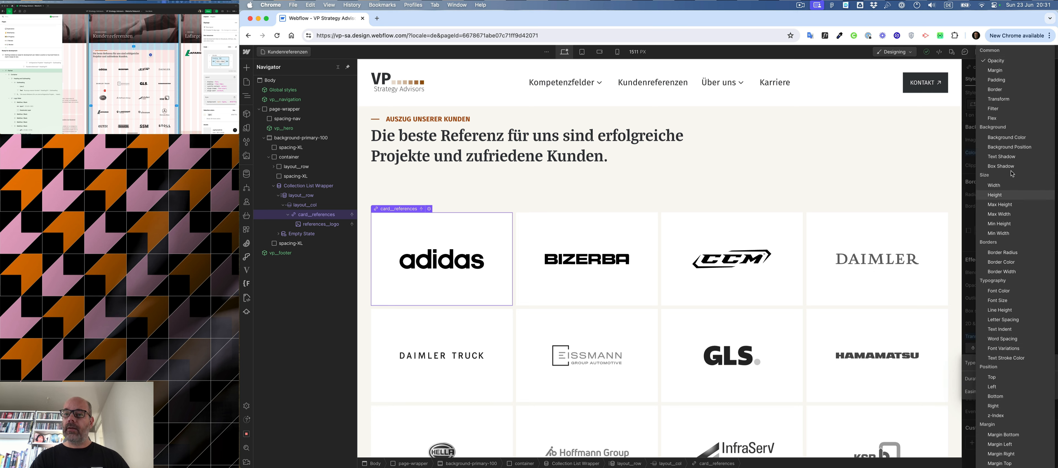
pyautogui.click(998, 118)
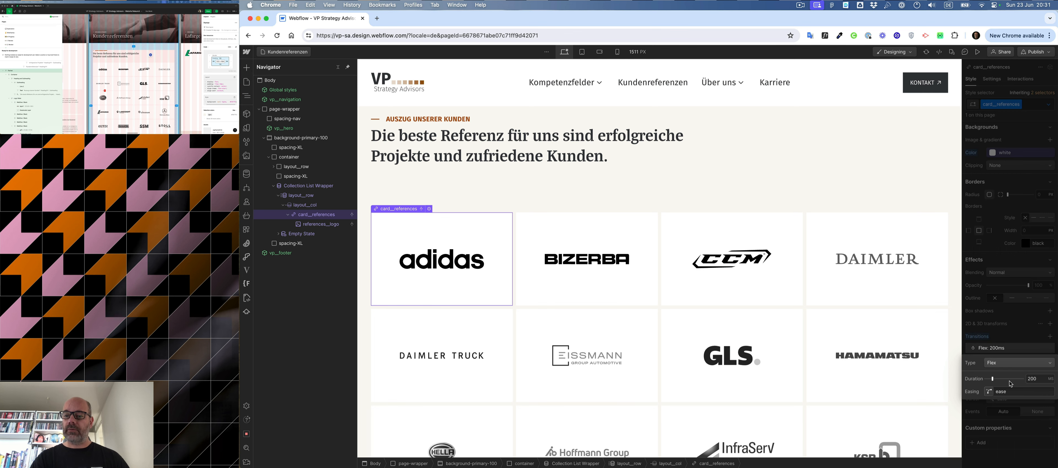
pyautogui.click(1010, 365)
pyautogui.click(992, 109)
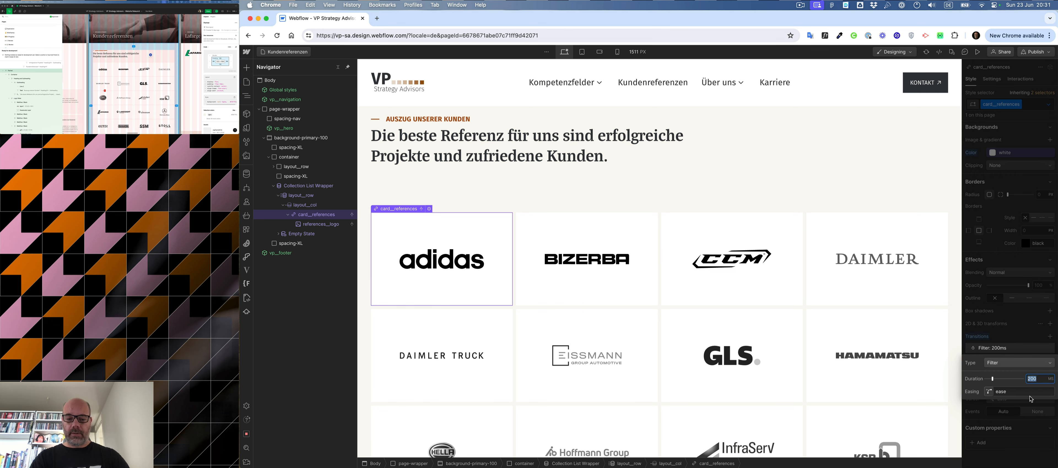
pyautogui.write('300')
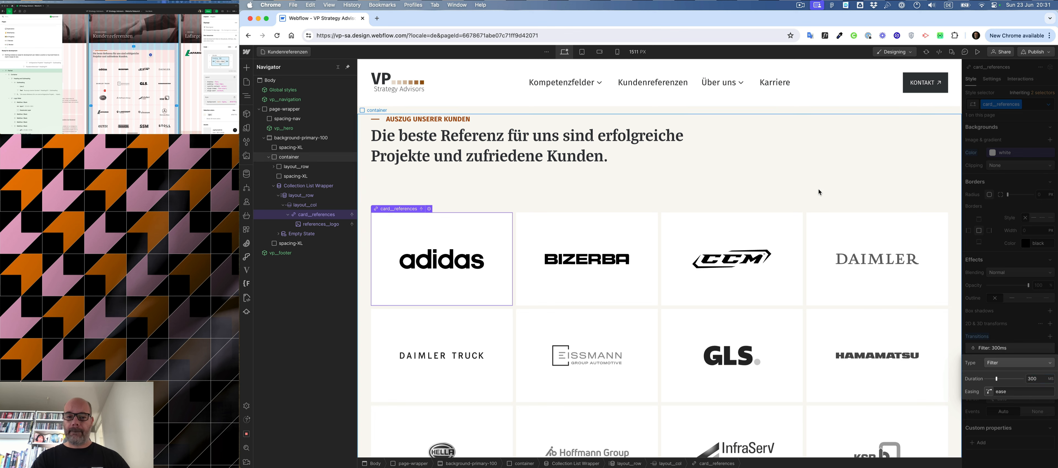
pyautogui.click(818, 189)
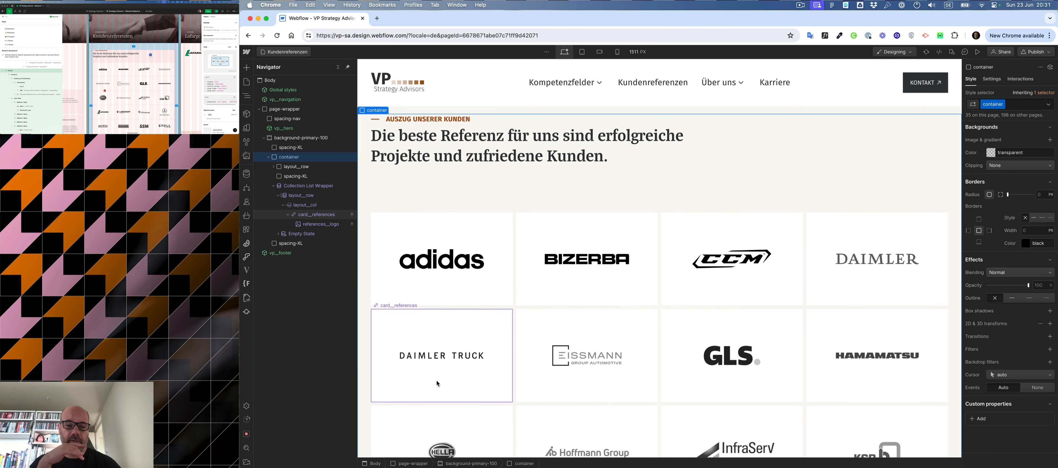
# Scroll through the client logo grid to review the cards' grayscale and hover effect
pyautogui.scroll(-3, 437, 381)
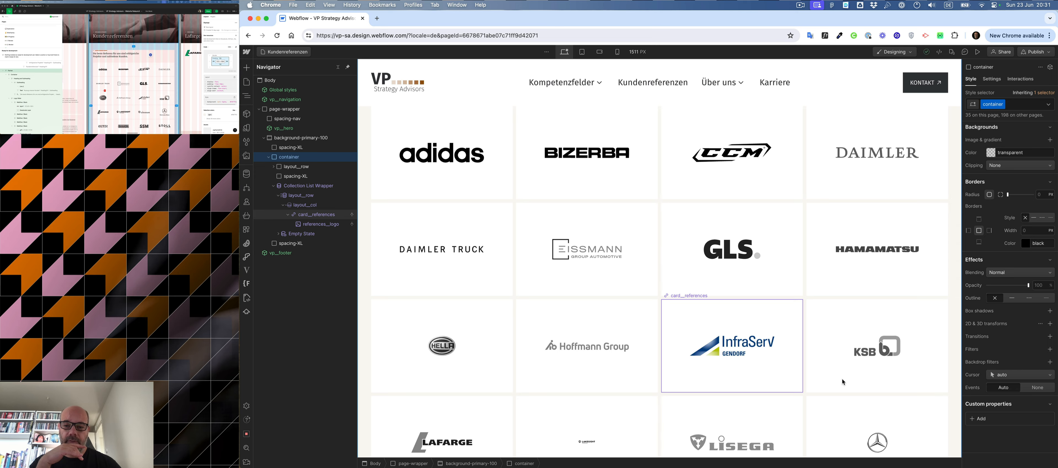
pyautogui.scroll(-2, 894, 378)
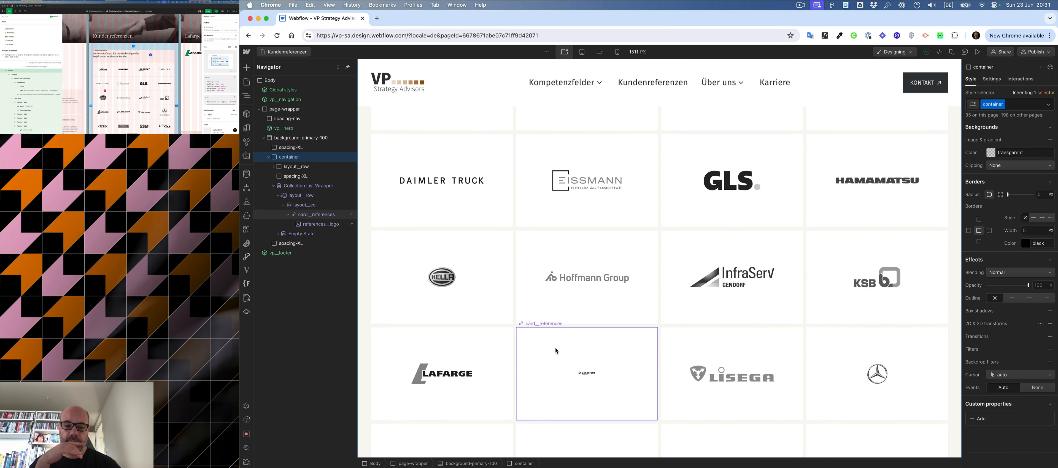
pyautogui.scroll(-2, 440, 360)
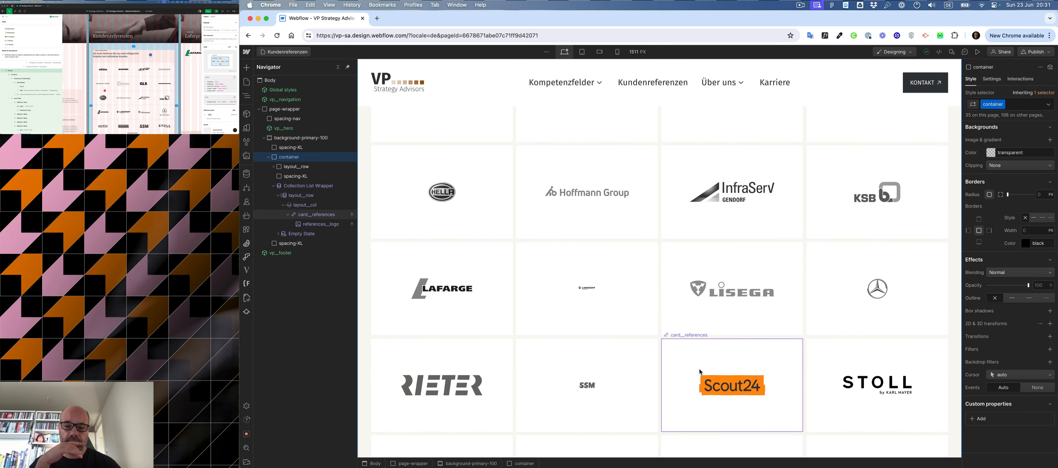
pyautogui.scroll(-3, 821, 349)
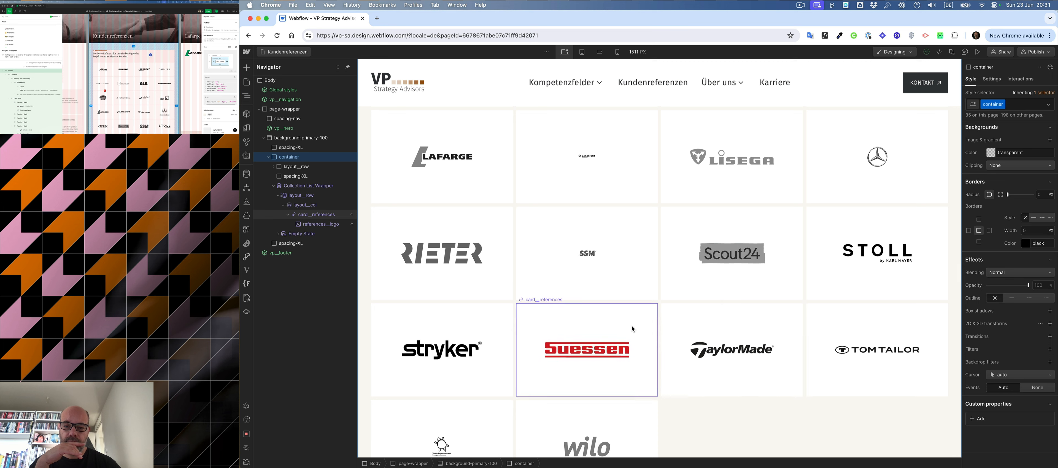
pyautogui.scroll(-2, 423, 327)
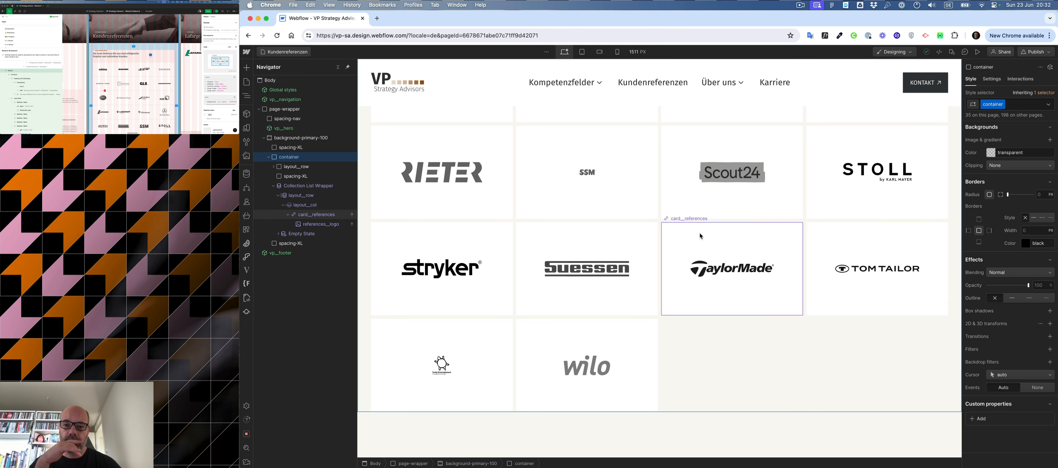
pyautogui.click(707, 363)
pyautogui.scroll(10, 708, 363)
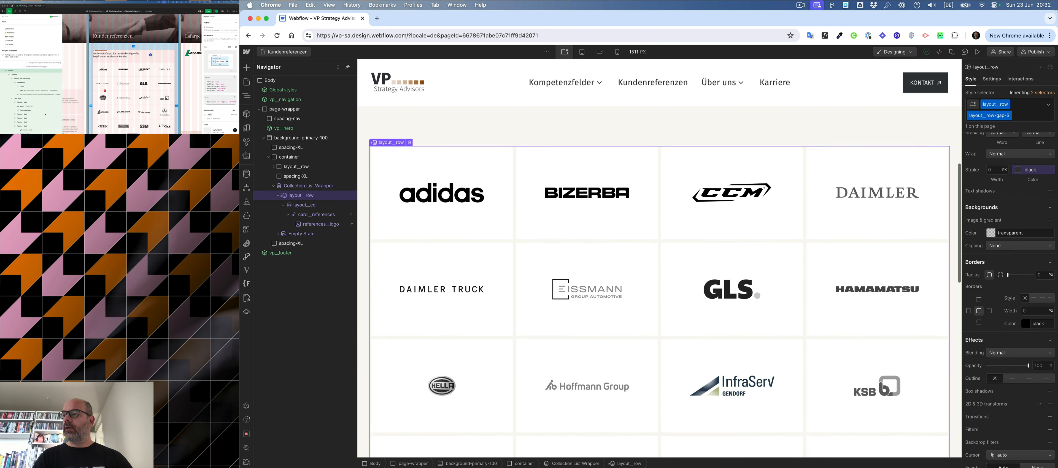
pyautogui.scroll(-5, 103, 86)
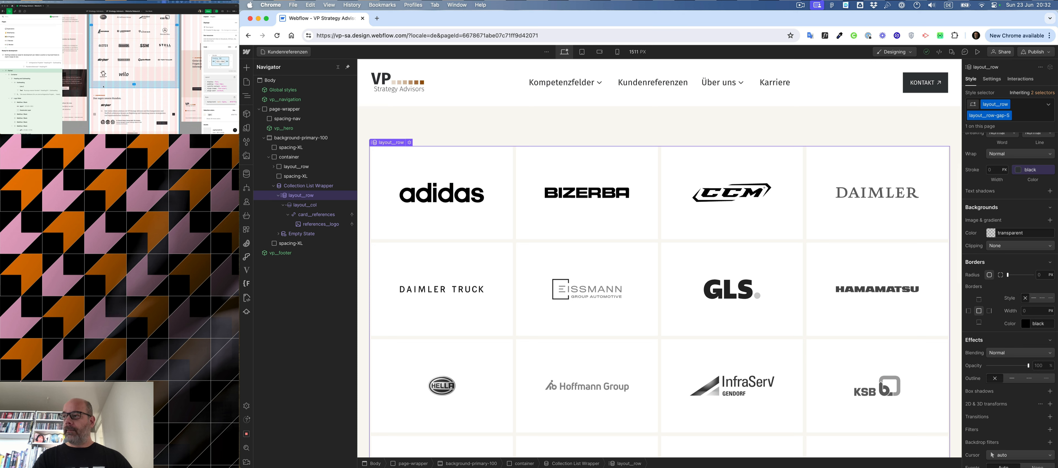
pyautogui.scroll(-3, 103, 95)
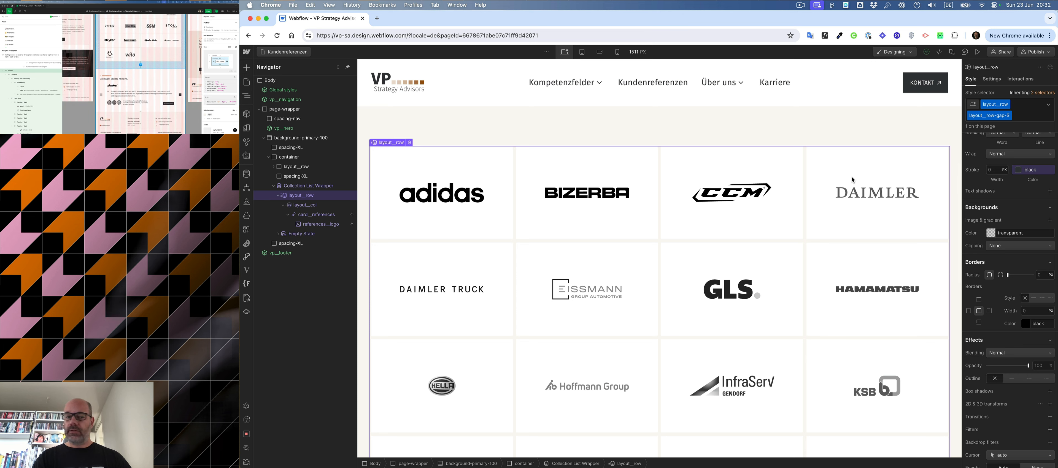
# Copy the customer testimonials section from the Business Strategy page
pyautogui.click(277, 52)
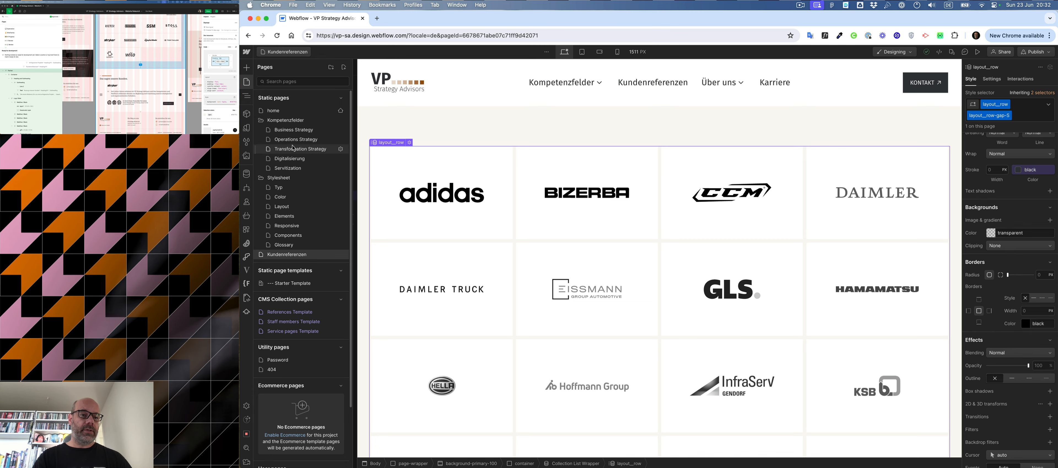
pyautogui.click(292, 130)
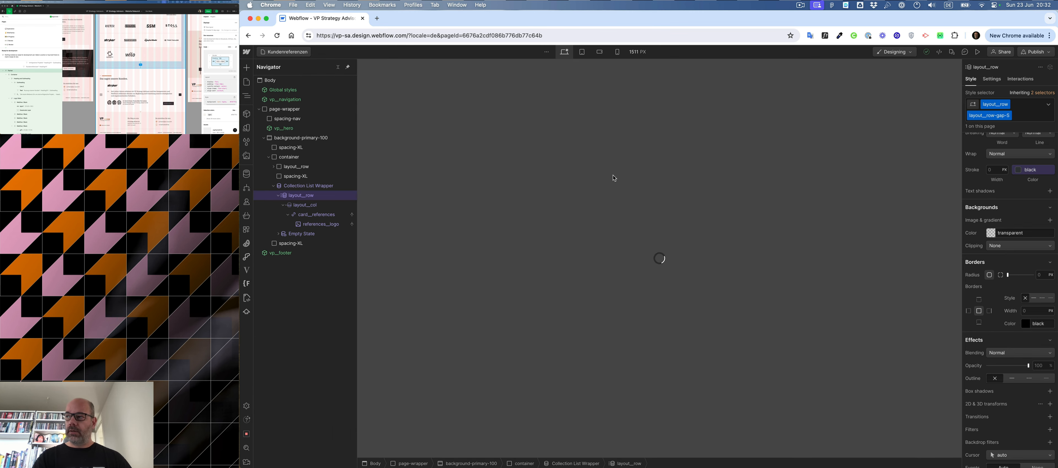
pyautogui.scroll(-10, 607, 206)
pyautogui.scroll(-15, 608, 205)
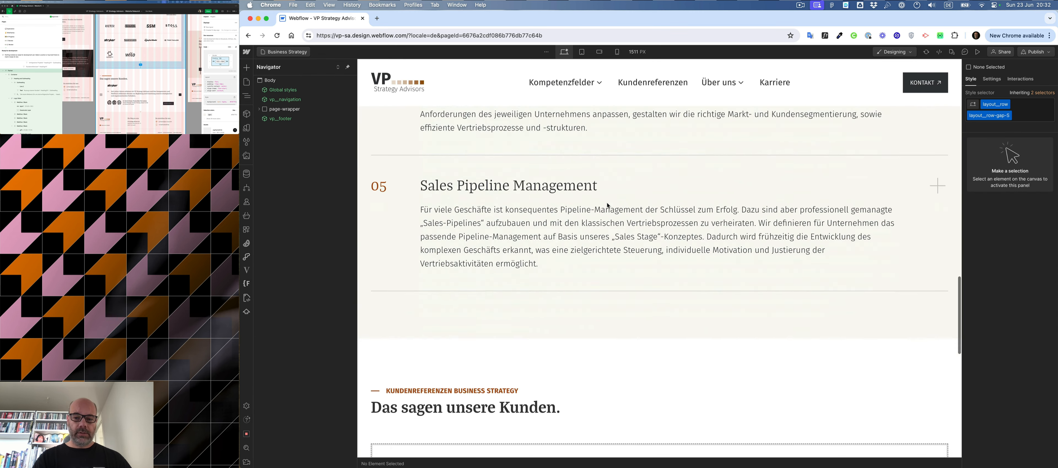
pyautogui.scroll(3, 607, 206)
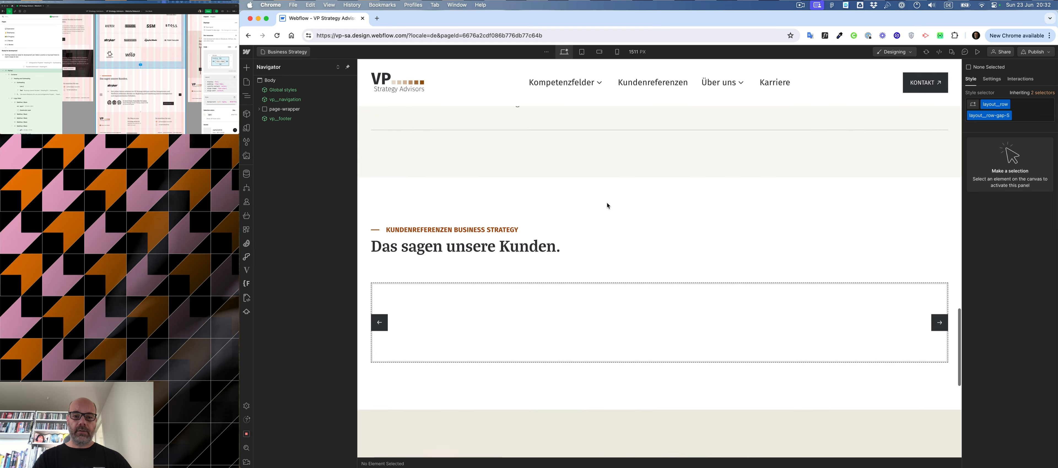
pyautogui.click(447, 186)
pyautogui.press('super+c')
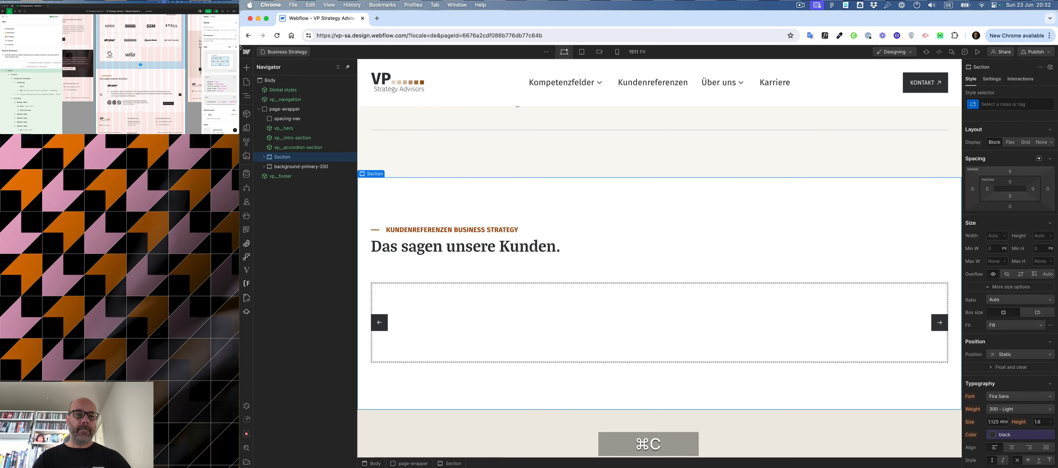
# Paste the testimonials section into the Kundenreferenzen page wrapper
pyautogui.click(275, 53)
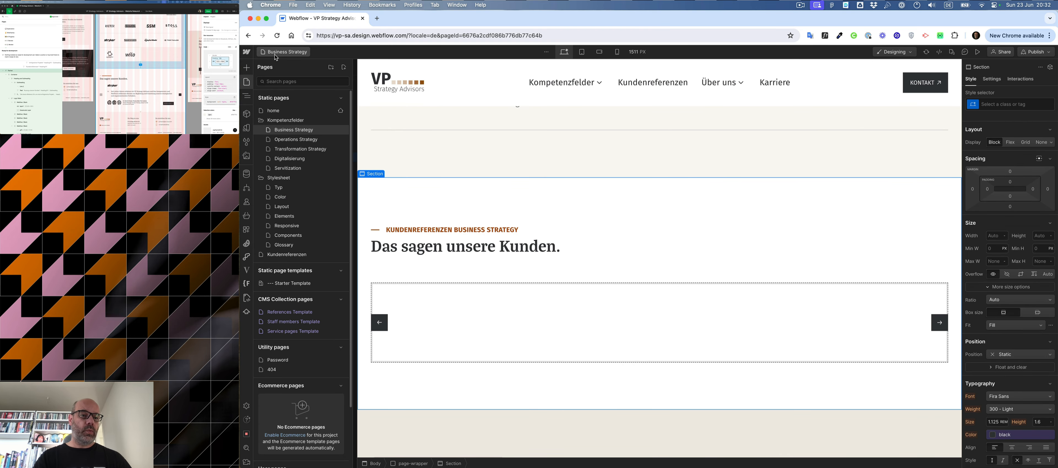
pyautogui.click(287, 254)
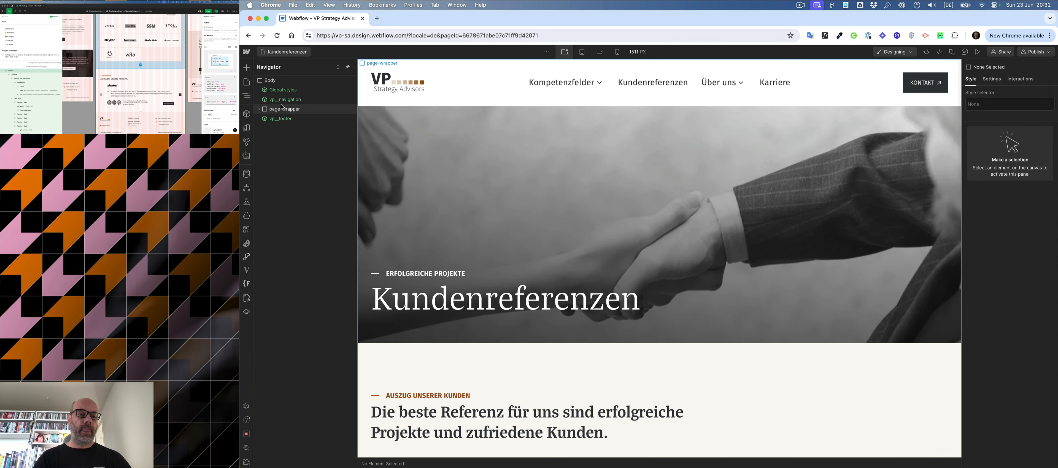
pyautogui.click(259, 110)
pyautogui.click(283, 112)
pyautogui.press('super+v')
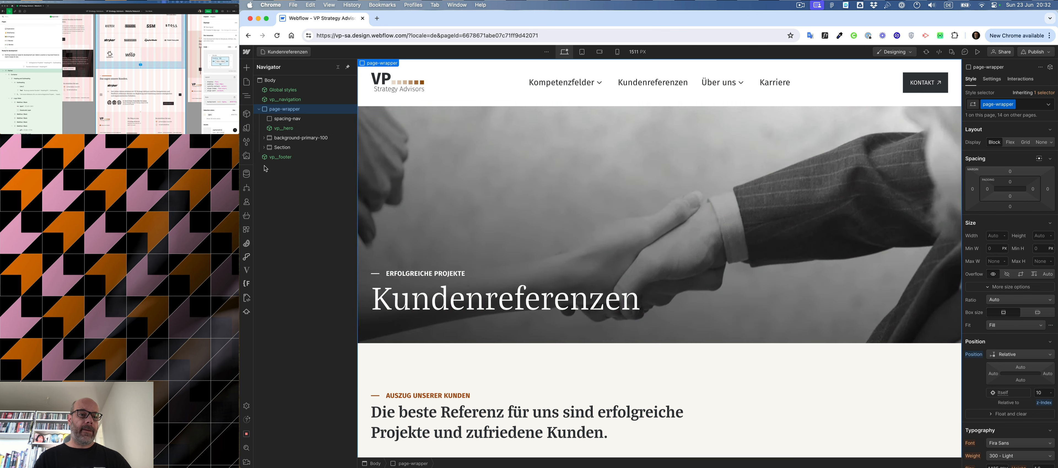
# Remove the connected-services filter from the pasted testimonials slider's collection list
pyautogui.click(568, 186)
pyautogui.scroll(-10, 614, 253)
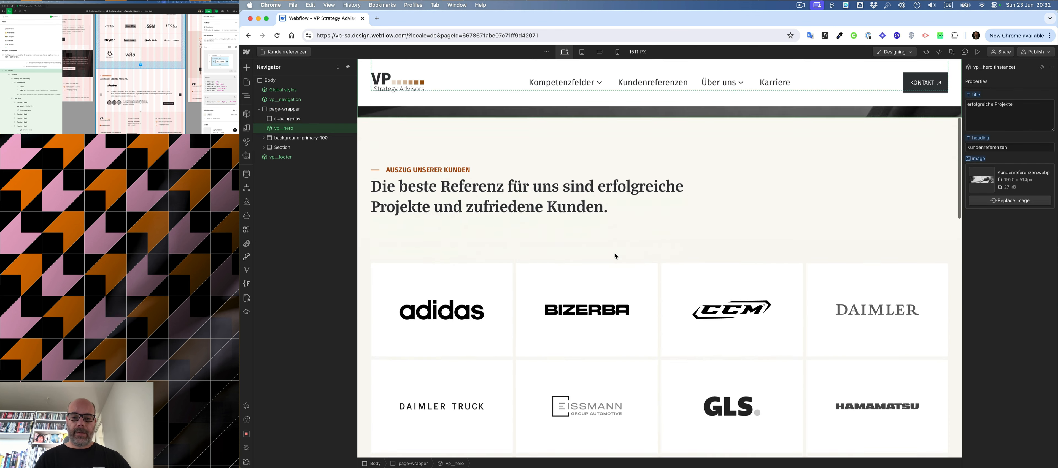
pyautogui.scroll(-15, 614, 256)
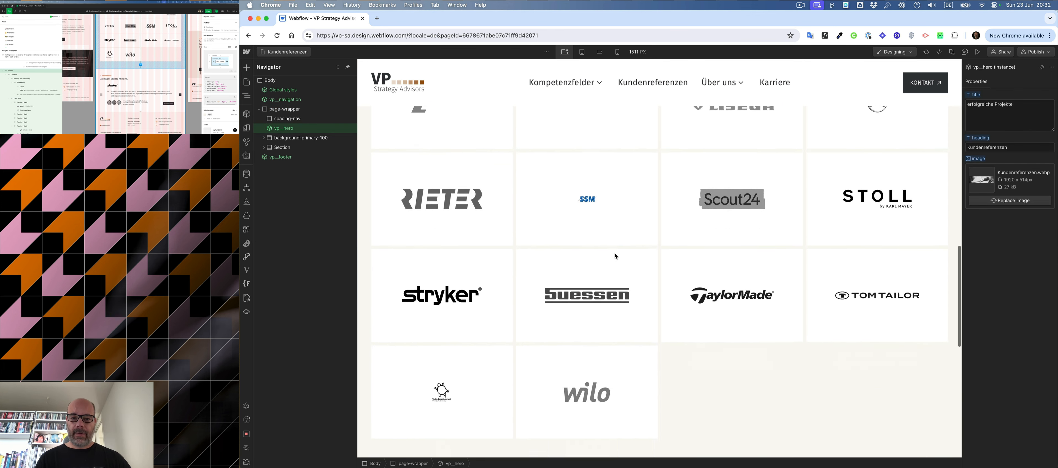
pyautogui.scroll(-5, 614, 256)
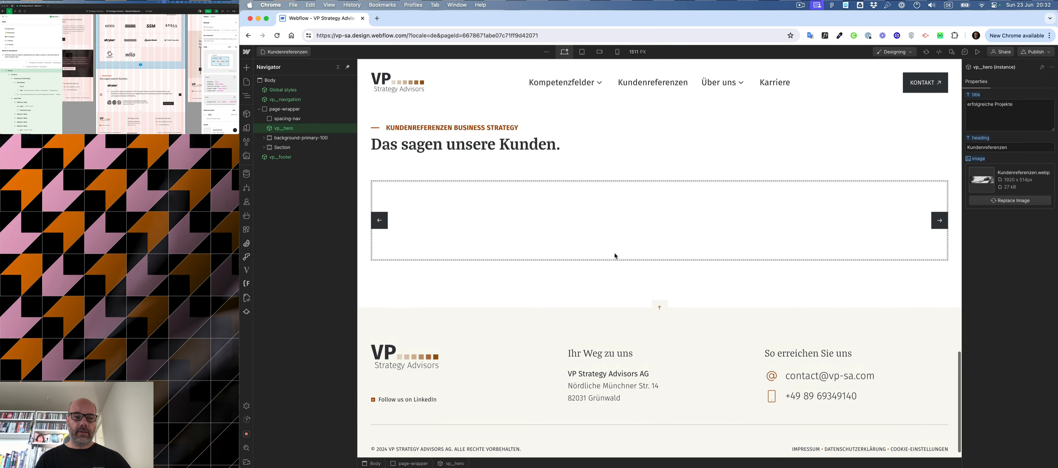
pyautogui.click(407, 205)
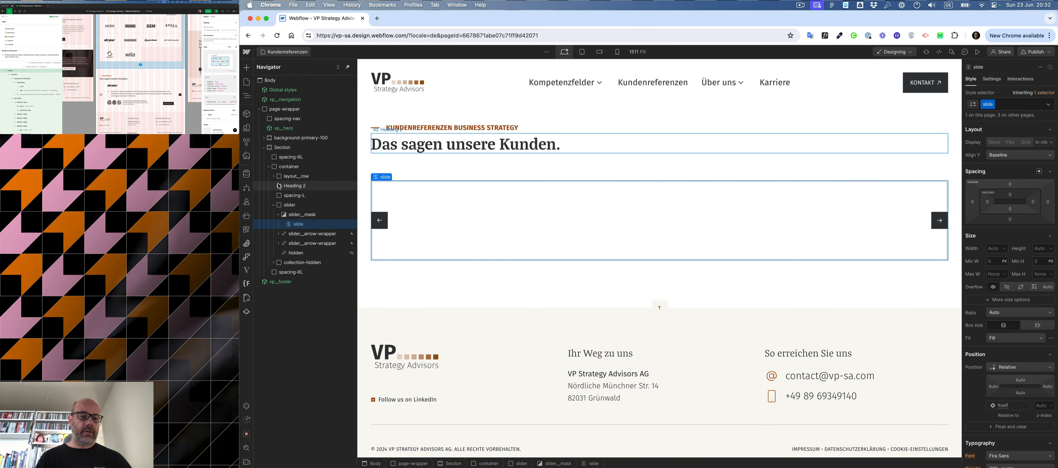
pyautogui.click(273, 263)
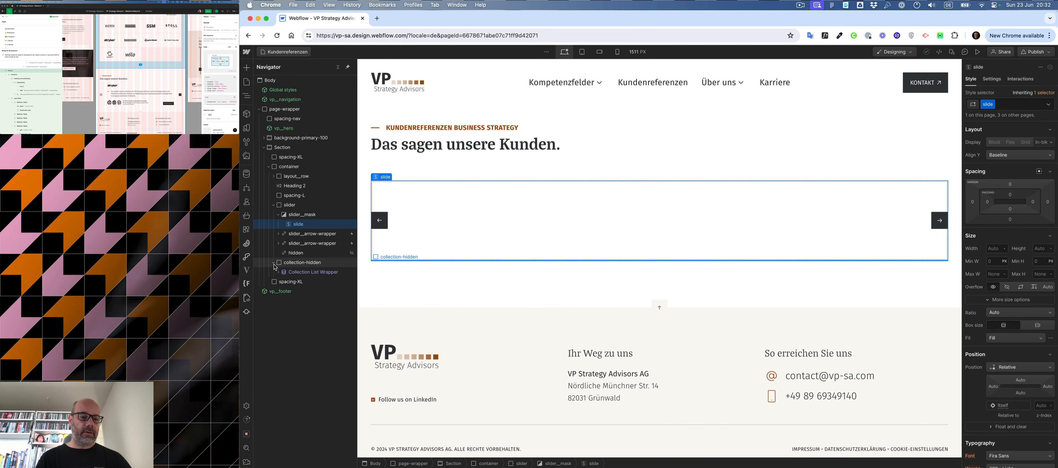
pyautogui.click(291, 273)
pyautogui.click(991, 79)
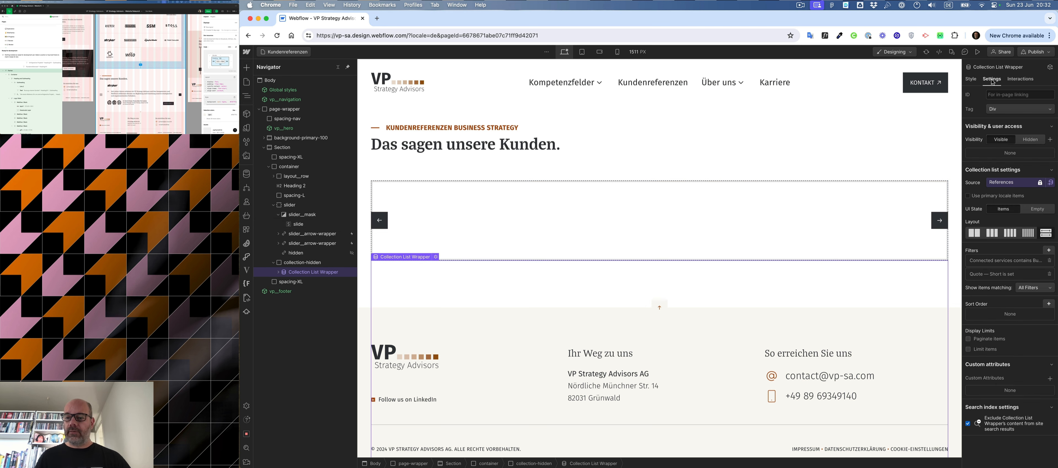
pyautogui.click(977, 349)
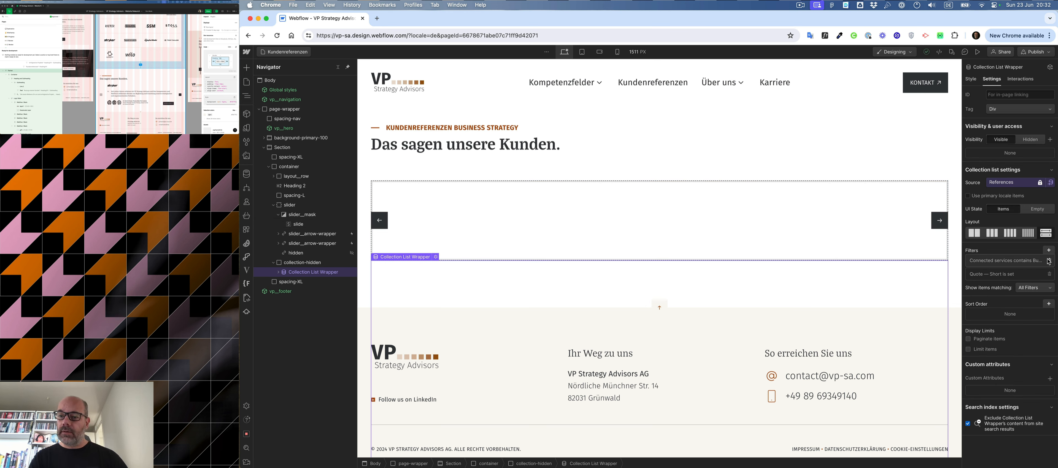
pyautogui.click(1049, 261)
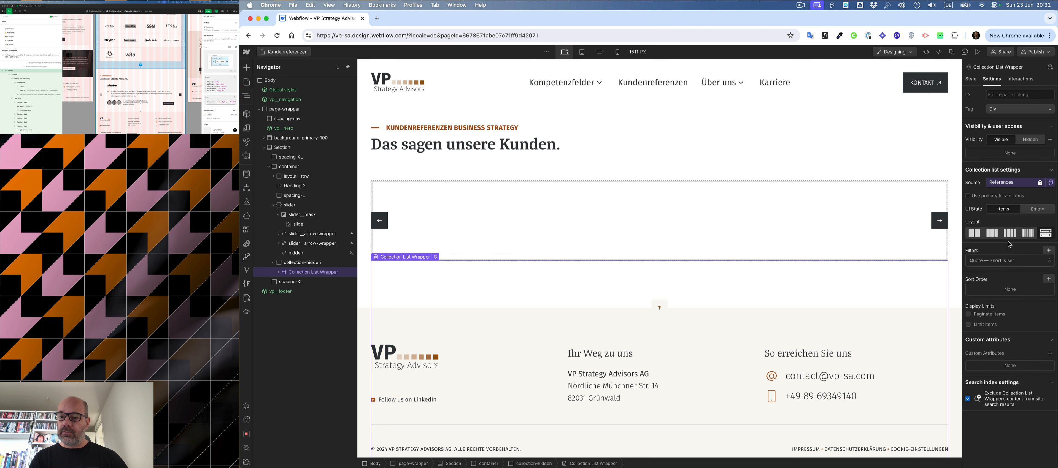
# Set the testimonials collection list's sort order to Random order
pyautogui.click(1048, 280)
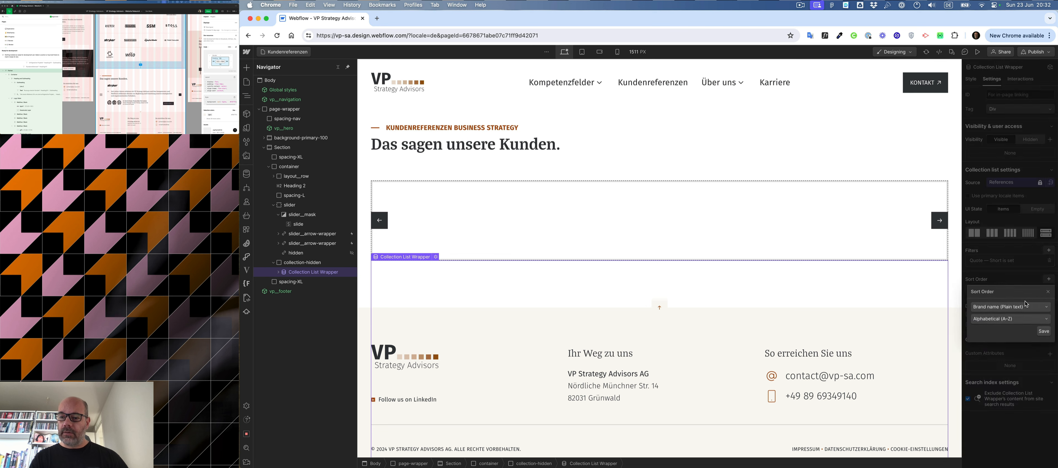
pyautogui.click(1021, 308)
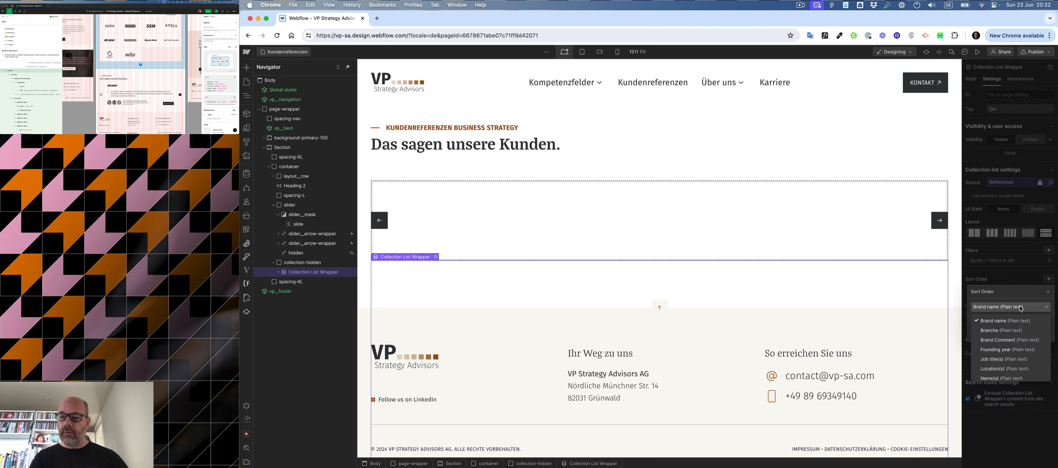
pyautogui.scroll(-3, 992, 376)
pyautogui.click(992, 375)
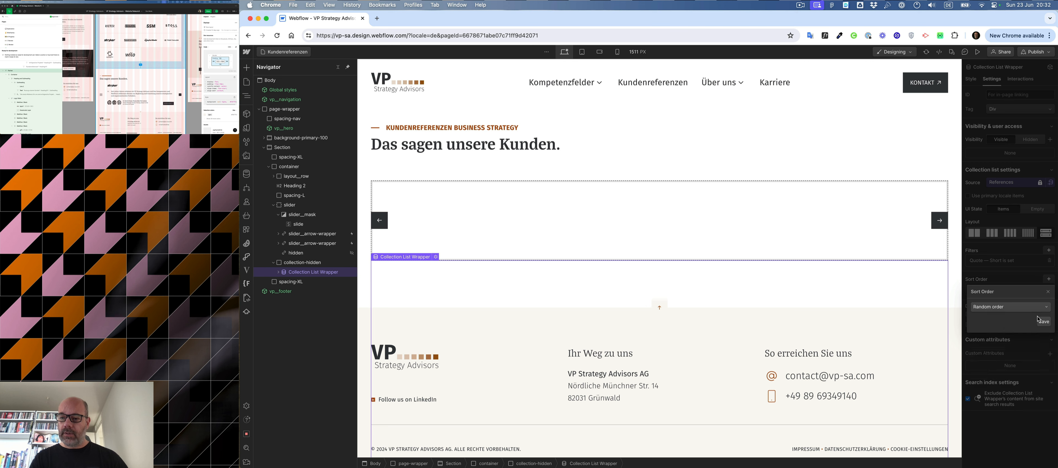
pyautogui.click(1043, 323)
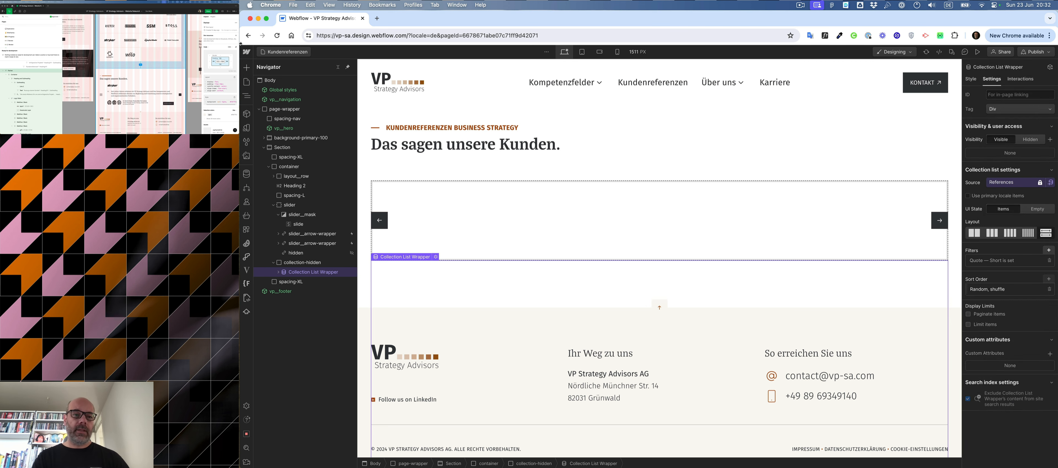
# On the Business Strategy page, set the testimonials slider's collection list sort order to Random order
pyautogui.click(292, 52)
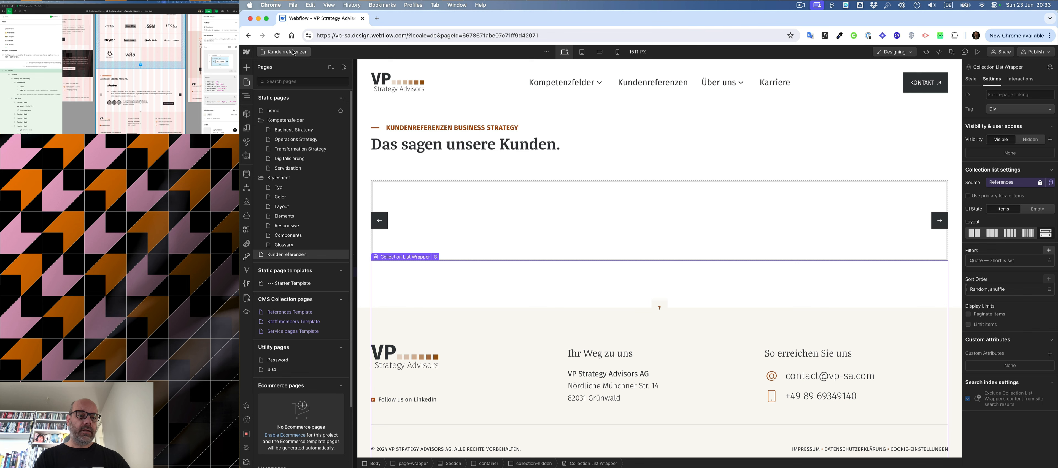
pyautogui.click(283, 129)
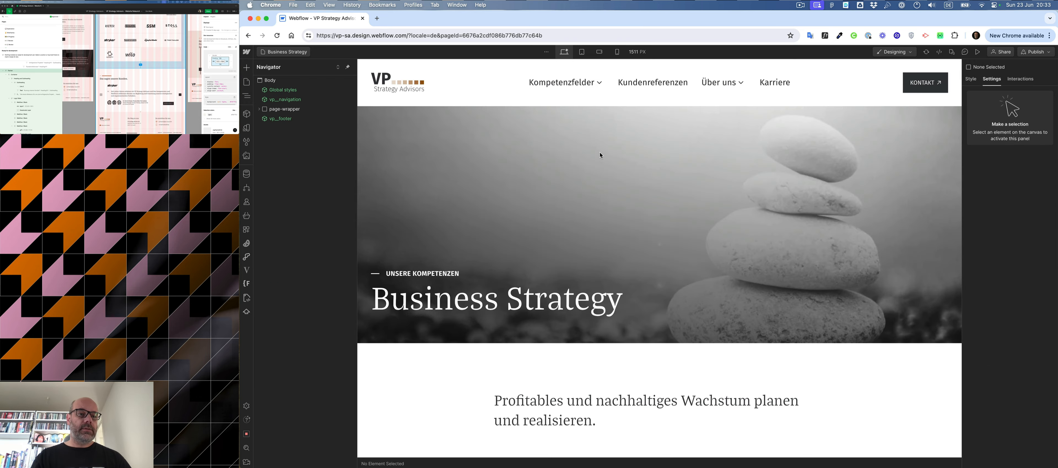
pyautogui.scroll(-20, 599, 155)
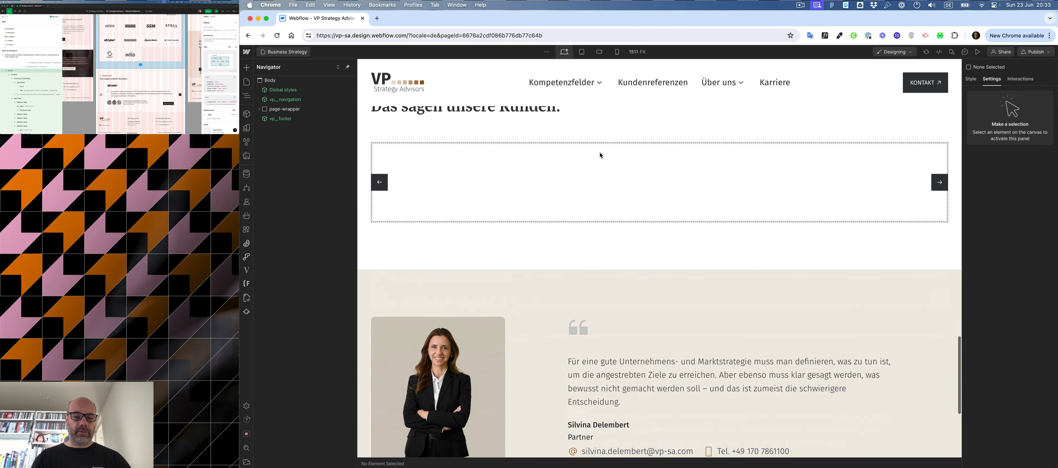
pyautogui.click(599, 154)
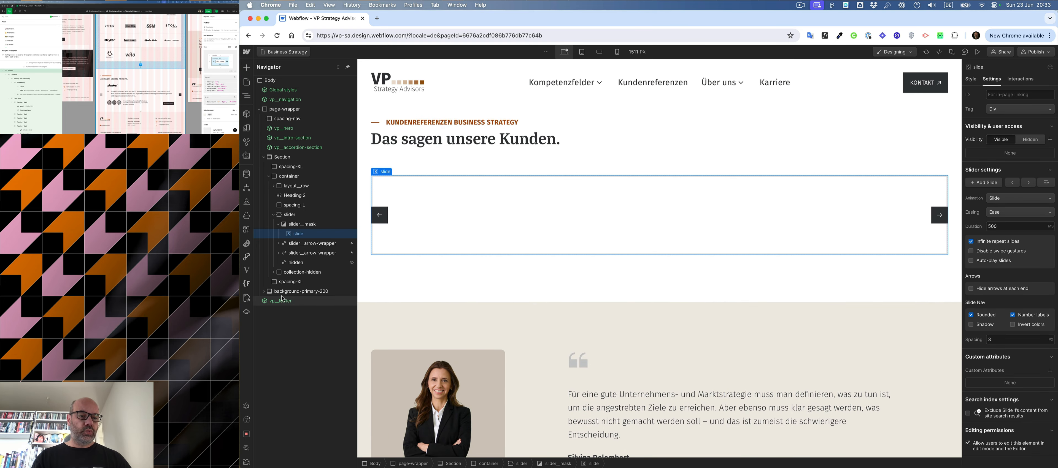
pyautogui.click(274, 272)
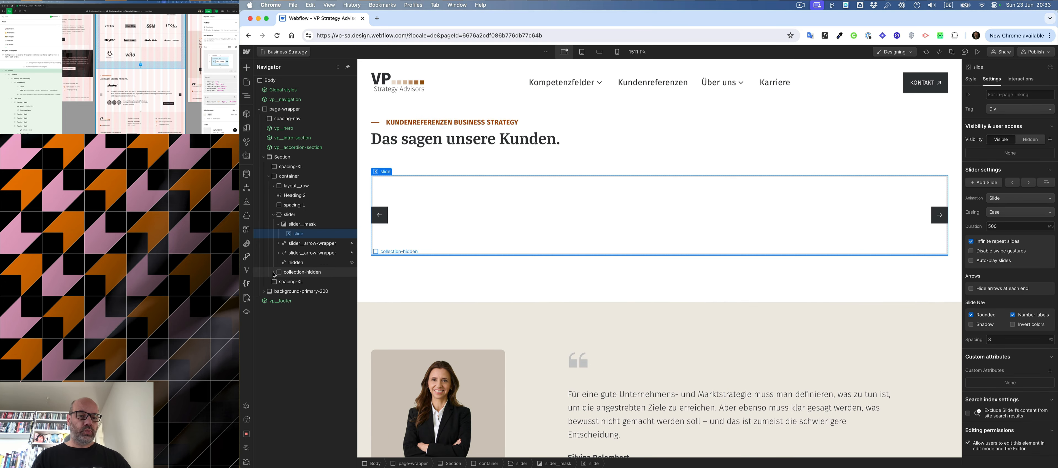
pyautogui.click(678, 291)
pyautogui.click(1048, 304)
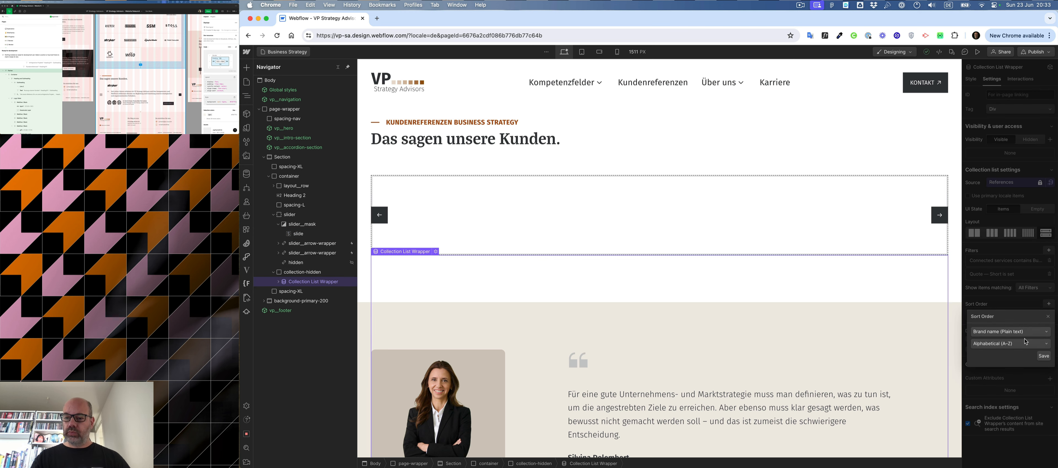
pyautogui.click(1015, 332)
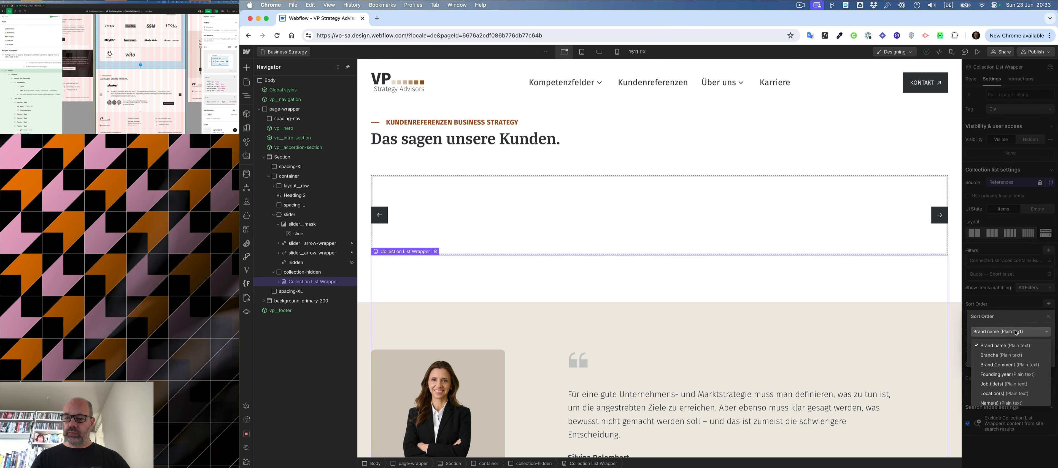
pyautogui.scroll(-3, 1011, 377)
pyautogui.click(1011, 401)
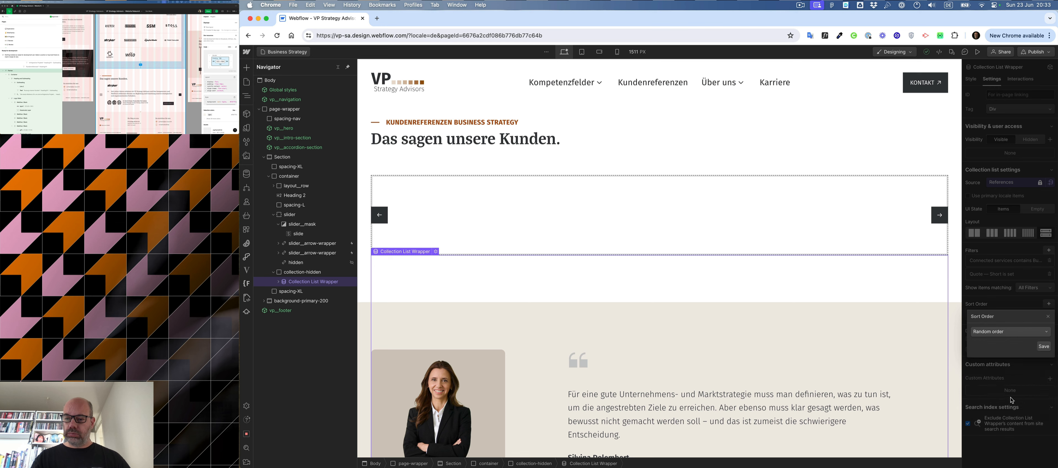
pyautogui.click(1043, 347)
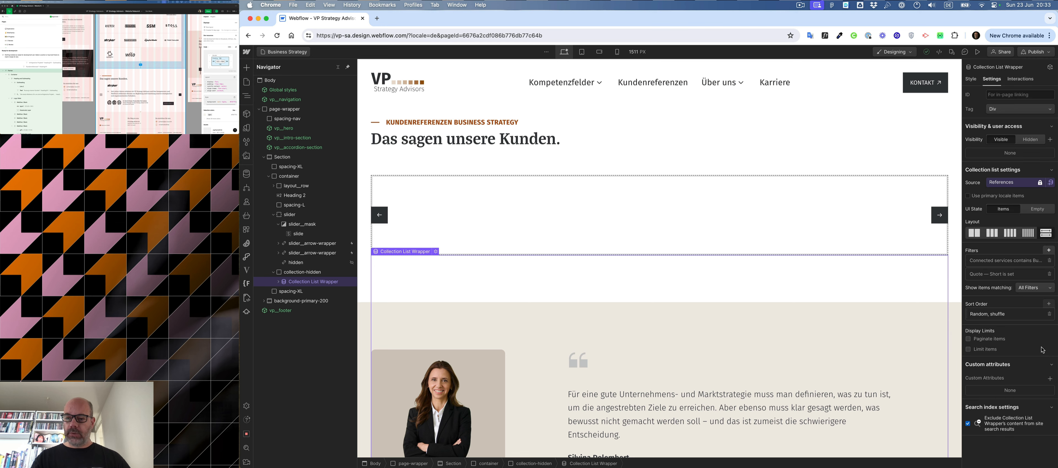
# On the Operations Strategy page, set the testimonials collection list's sort order to Random order
pyautogui.click(287, 54)
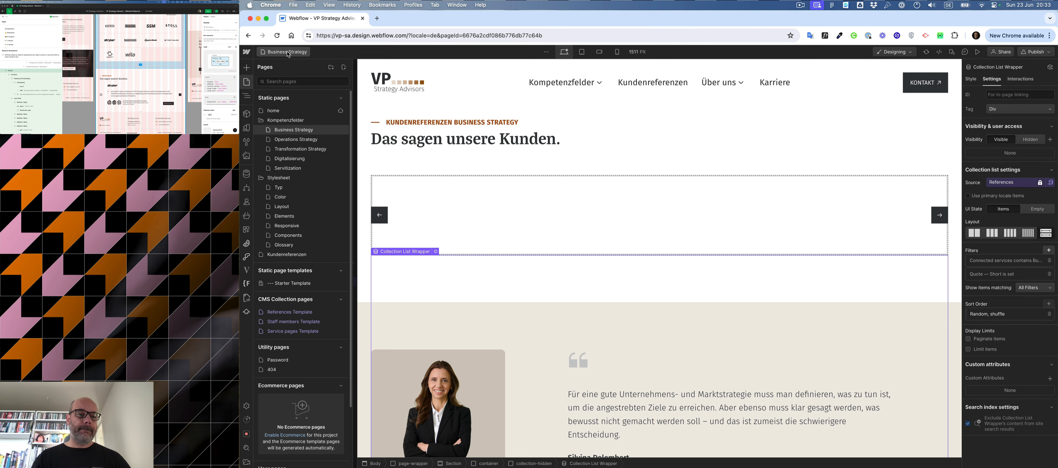
pyautogui.click(288, 134)
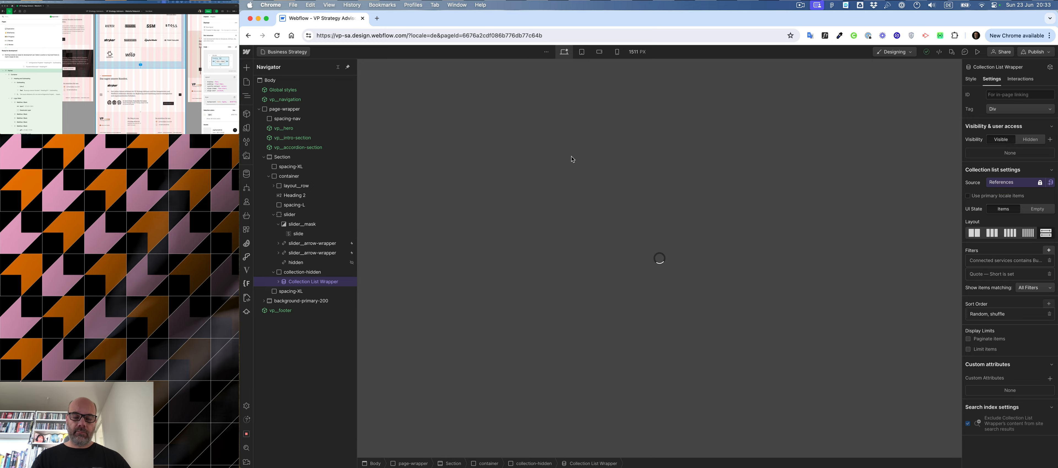
pyautogui.scroll(-10, 572, 150)
pyautogui.scroll(-20, 572, 152)
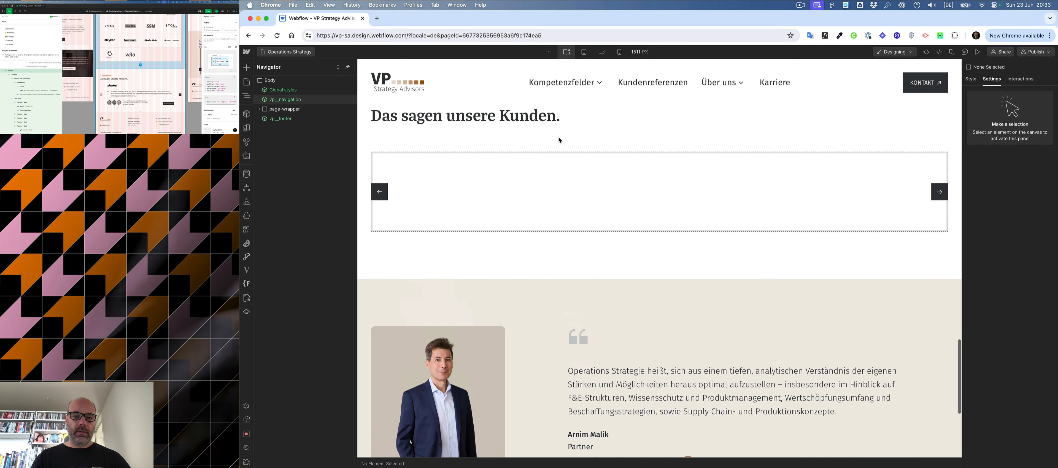
pyautogui.click(538, 205)
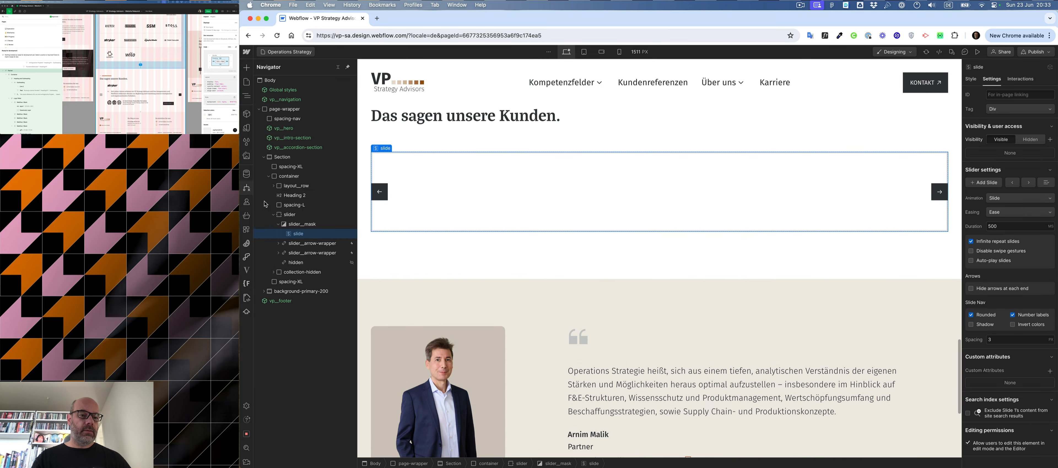
pyautogui.click(277, 274)
pyautogui.click(274, 272)
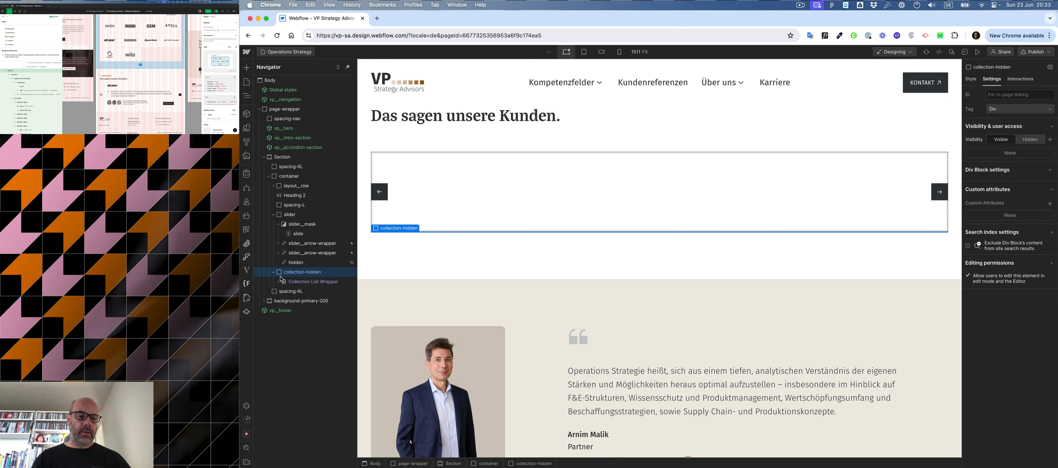
pyautogui.click(293, 283)
pyautogui.click(1048, 304)
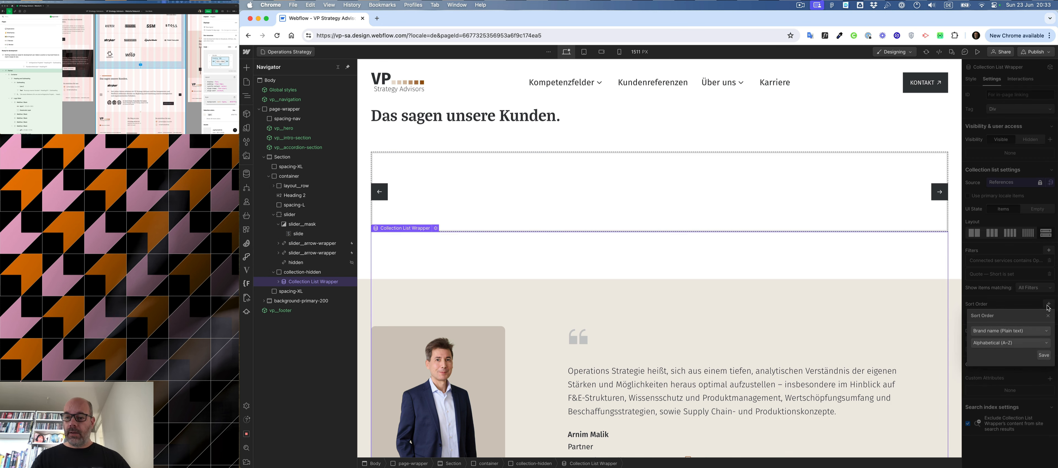
pyautogui.click(1012, 331)
pyautogui.click(992, 400)
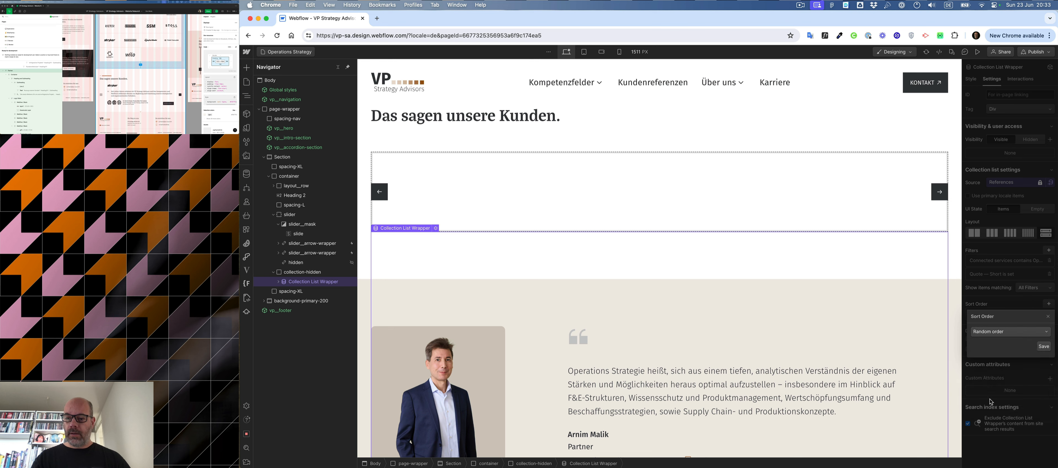
pyautogui.click(1043, 347)
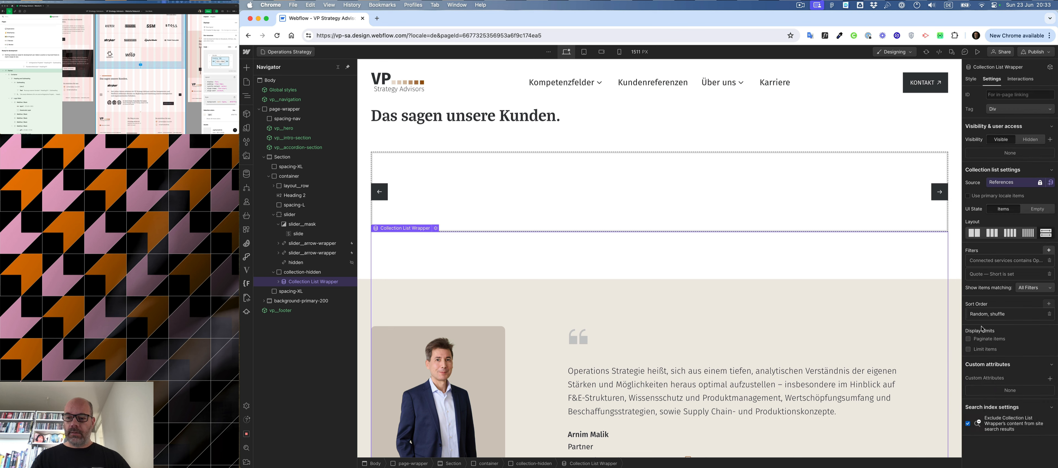
# Open the Digitalisierung page and scroll through it to inspect its customer testimonial section
pyautogui.click(287, 52)
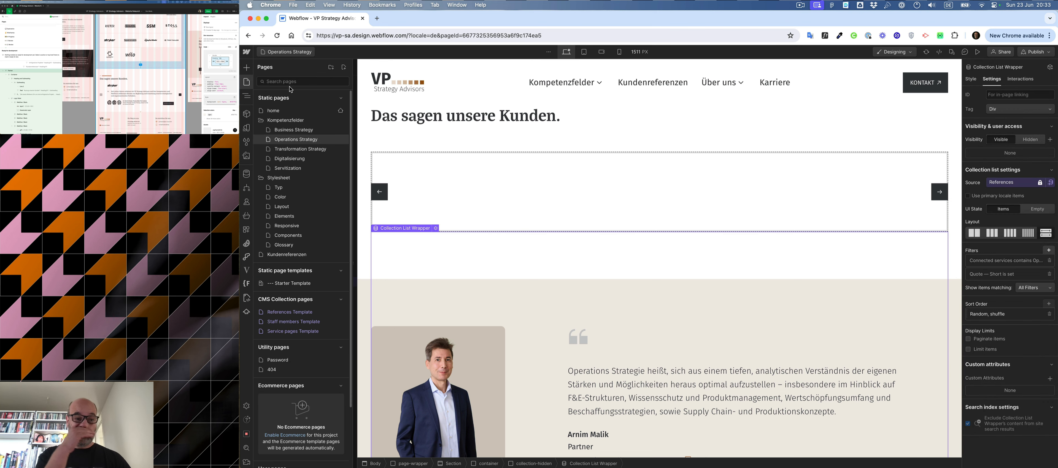
pyautogui.click(289, 158)
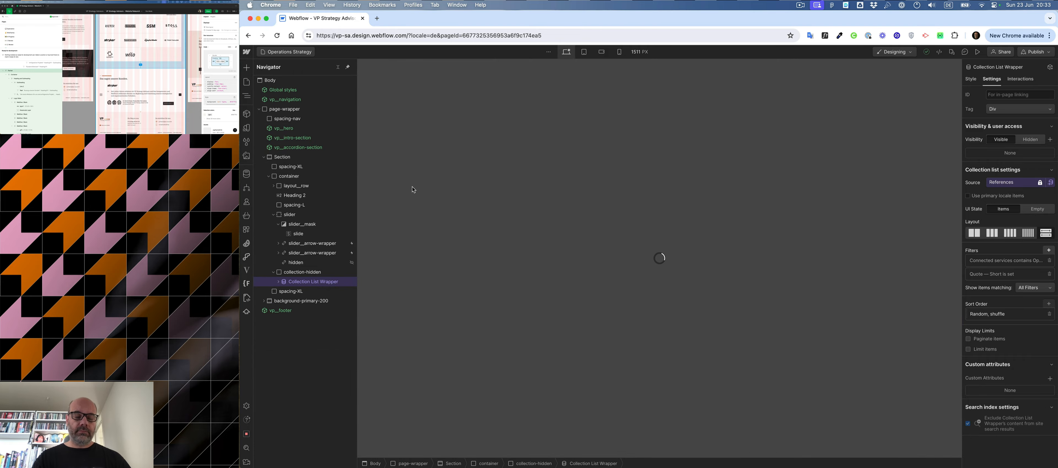
pyautogui.scroll(-15, 553, 170)
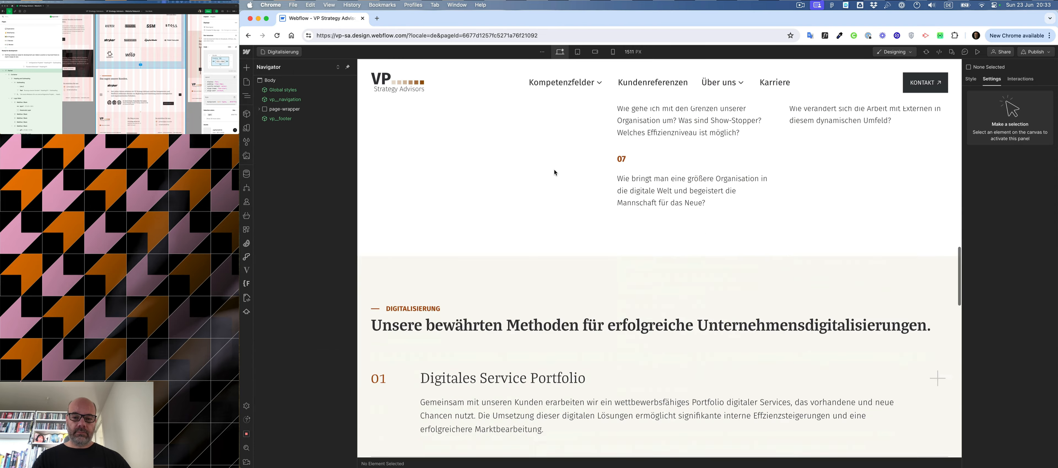
pyautogui.scroll(-20, 553, 170)
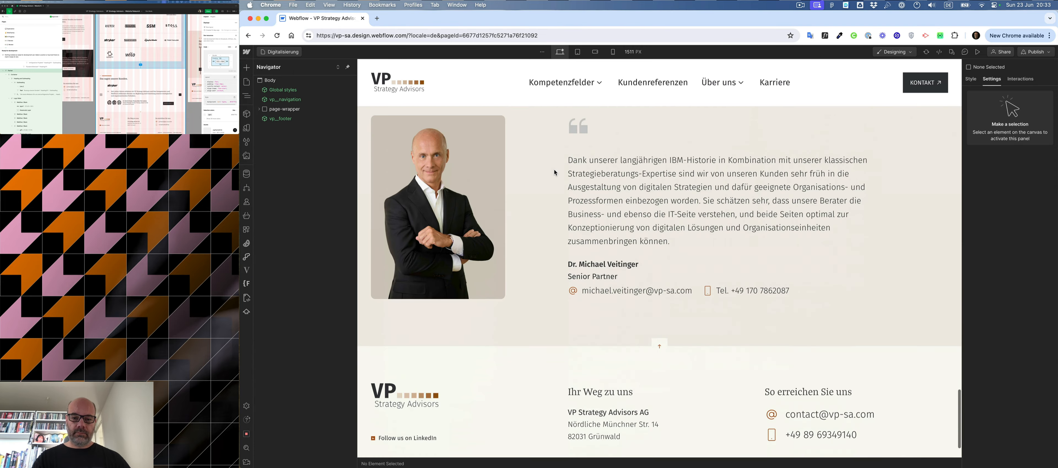
pyautogui.scroll(10, 553, 171)
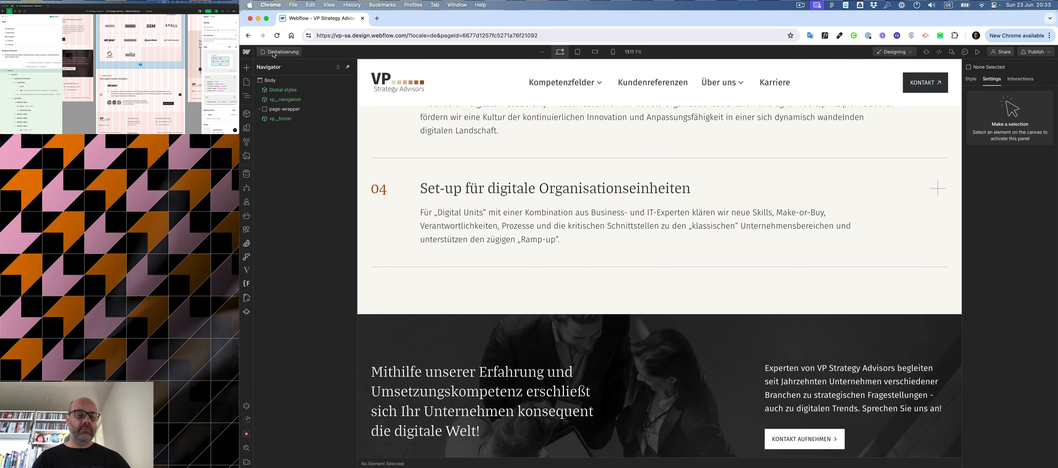
# On the Transformation Strategy page, set the testimonials collection list's sort order to Random order
pyautogui.click(273, 53)
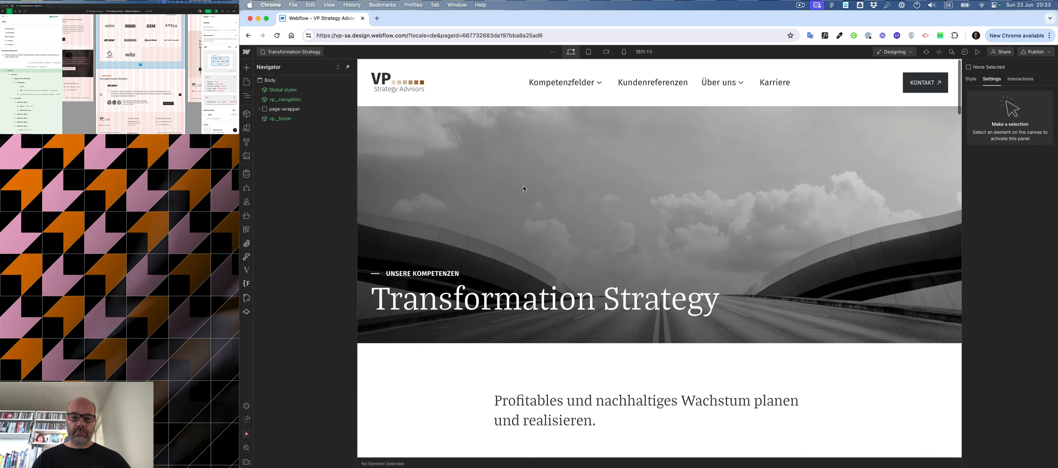
pyautogui.scroll(-20, 523, 186)
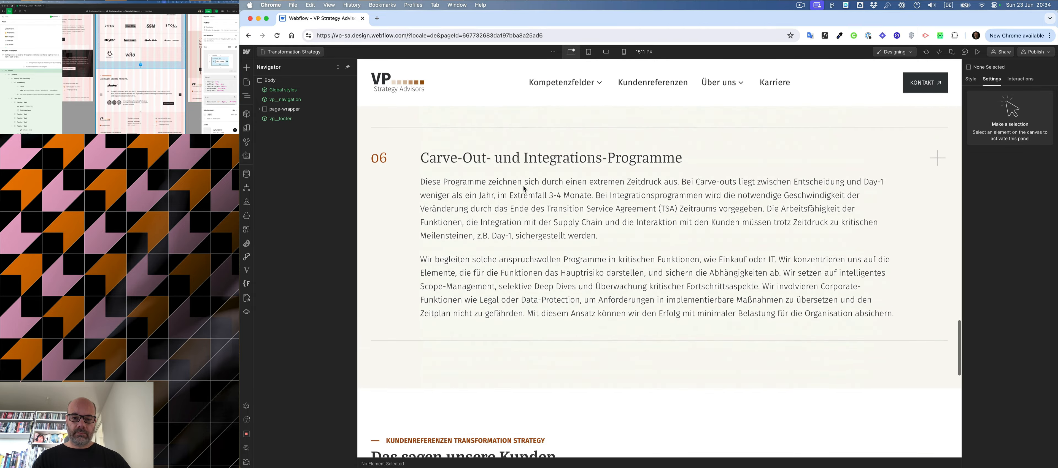
pyautogui.scroll(-8, 523, 189)
pyautogui.click(510, 229)
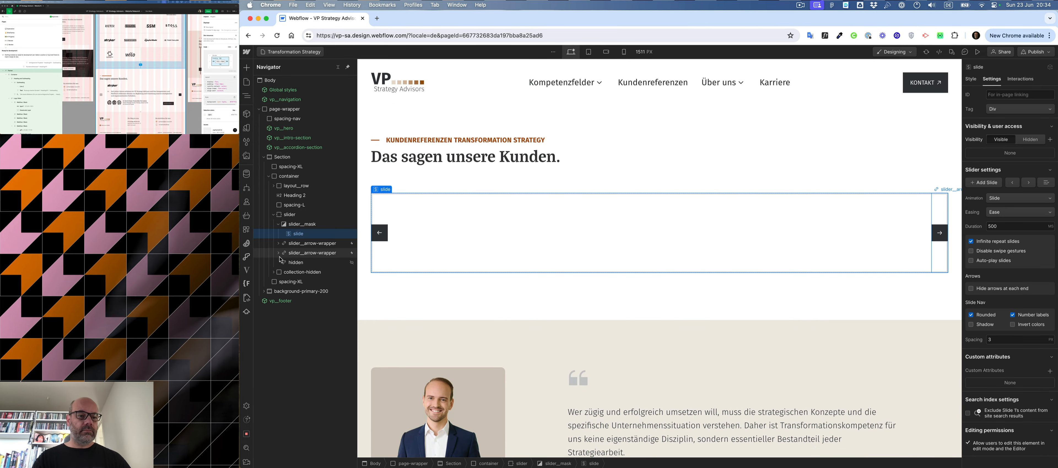
pyautogui.click(274, 272)
pyautogui.click(296, 281)
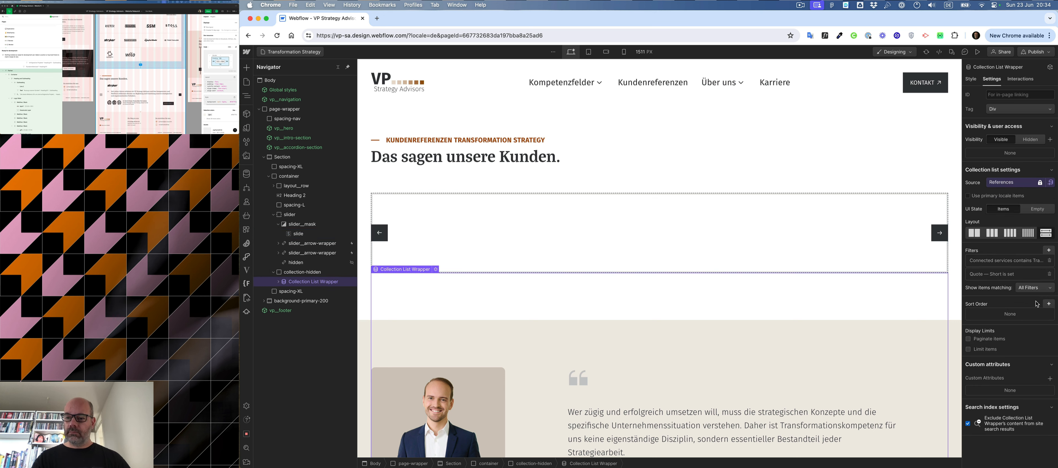
pyautogui.click(1048, 305)
pyautogui.click(1011, 332)
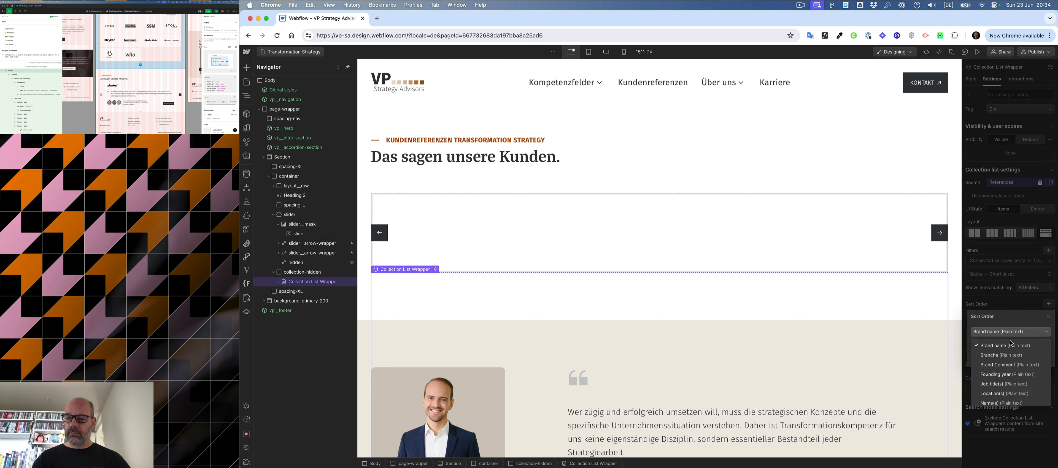
pyautogui.scroll(-3, 1008, 400)
pyautogui.click(1002, 400)
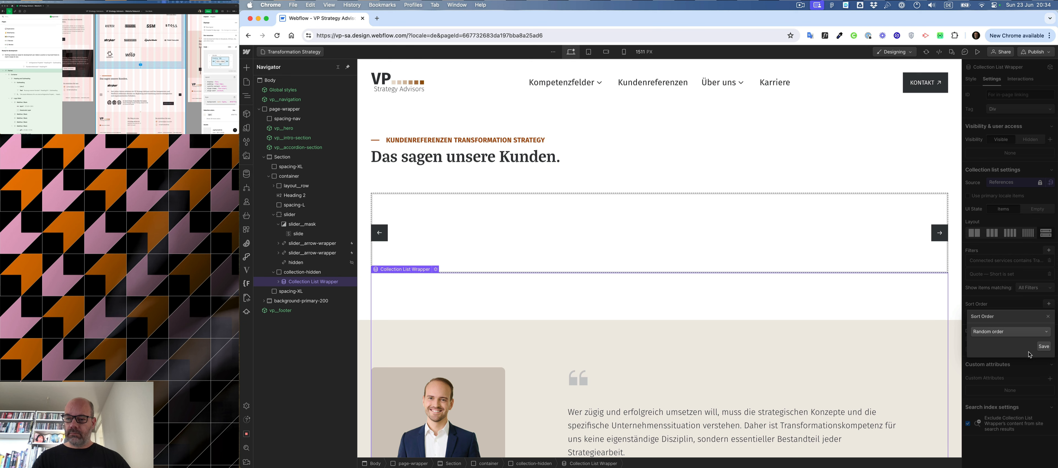
pyautogui.click(1043, 347)
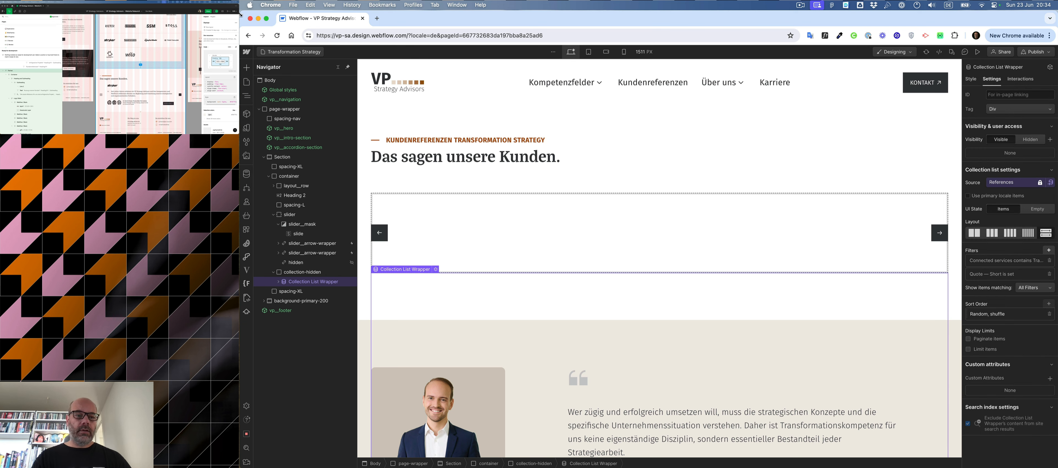
# Return to the Kundenreferenzen page and reopen the pages list
pyautogui.click(272, 52)
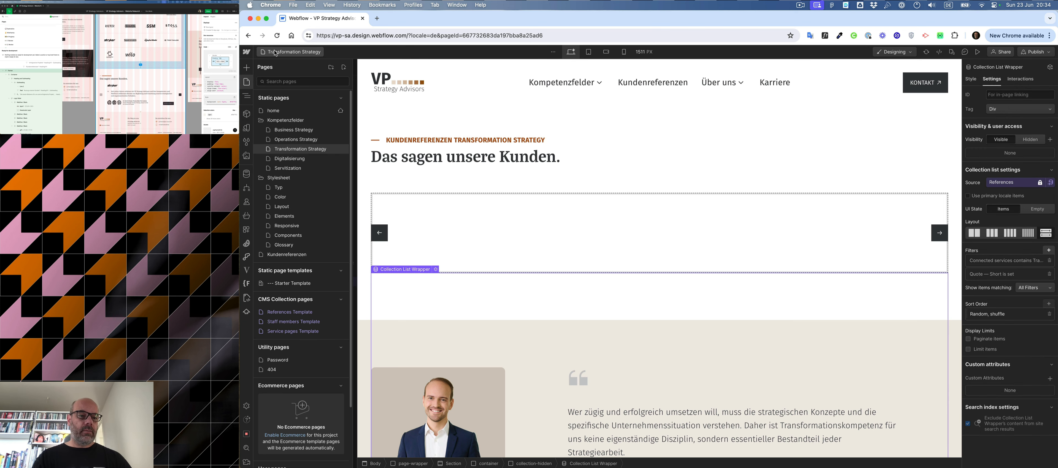
pyautogui.click(257, 254)
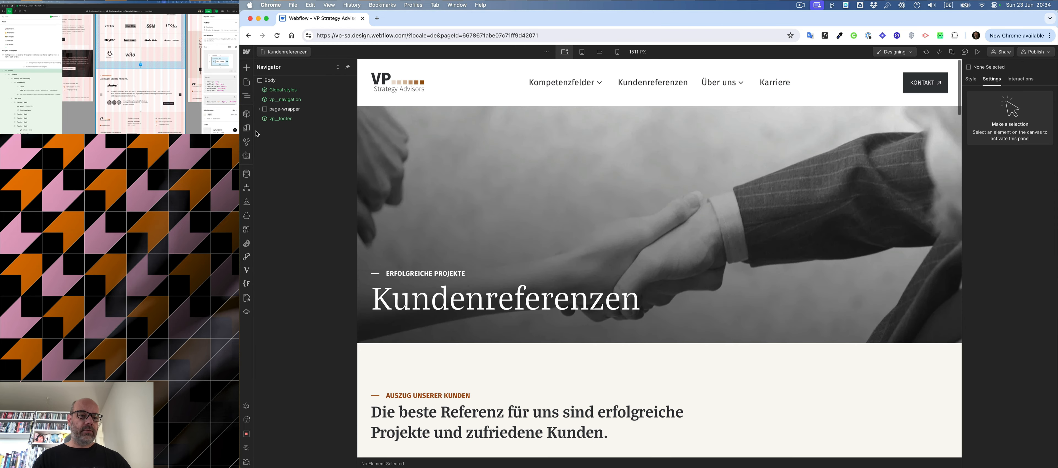
pyautogui.click(246, 82)
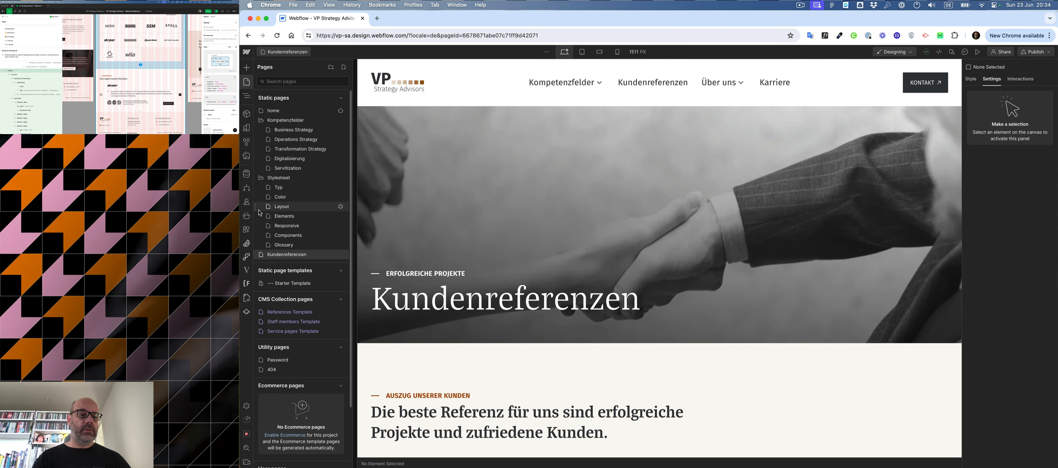
# Cancel an attempt to move the Kundenreferenzen page in the pages list, and collapse the Stylesheet folder
pyautogui.moveTo(255, 254); pyautogui.dragTo(256, 173)
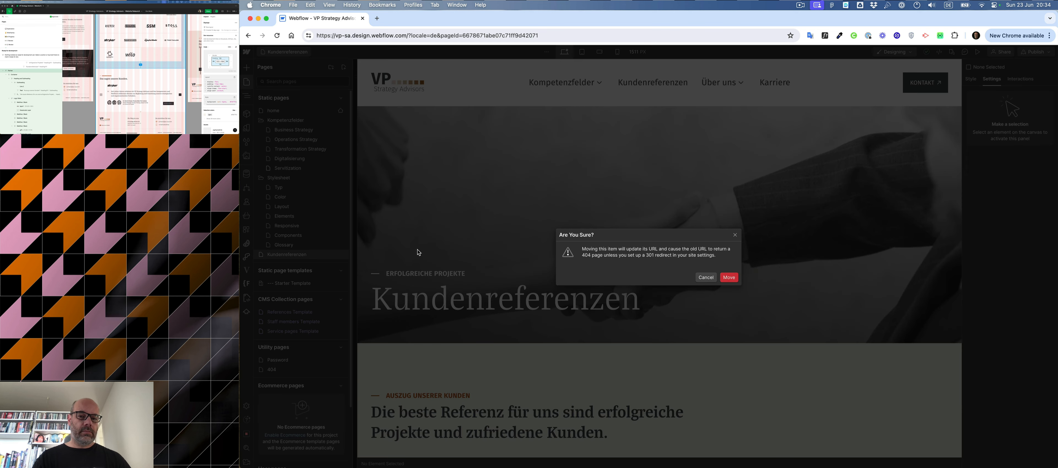
pyautogui.click(705, 278)
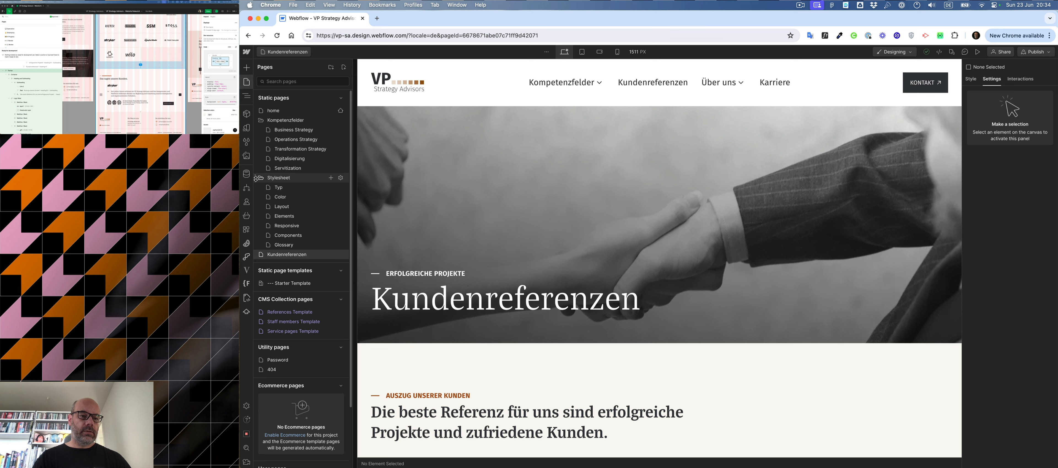
pyautogui.click(303, 181)
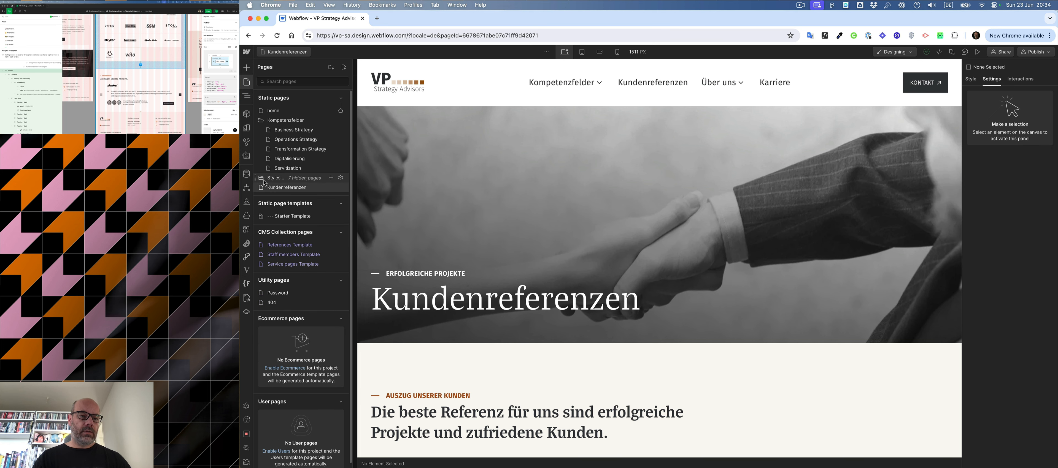
# Move the Stylesheet folder below the Kundenreferenzen page in the pages list
pyautogui.moveTo(255, 177); pyautogui.dragTo(255, 192)
pyautogui.rightClick(274, 177)
pyautogui.press('Escape')
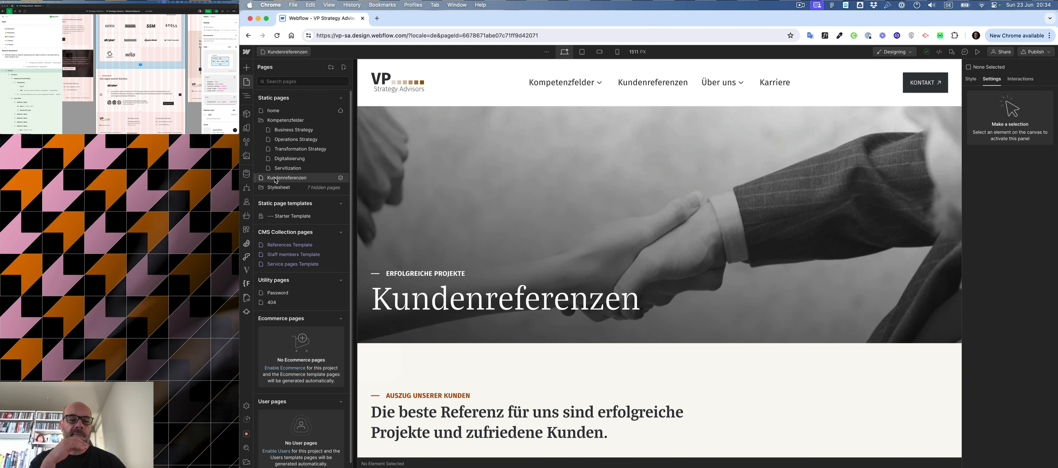
# On the Starter Template page, move the vp_navigation and vp_footer instances inside page-wrapper
pyautogui.scroll(-15, 589, 227)
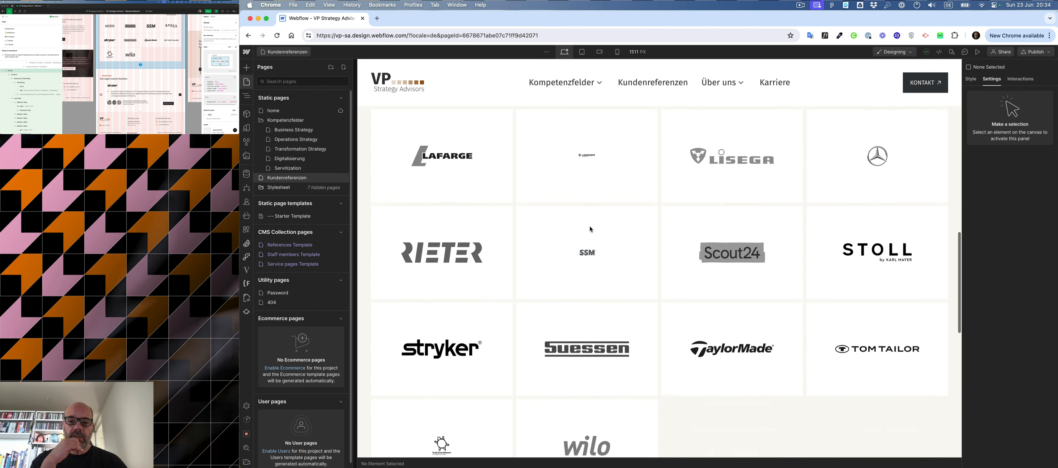
pyautogui.scroll(-10, 589, 229)
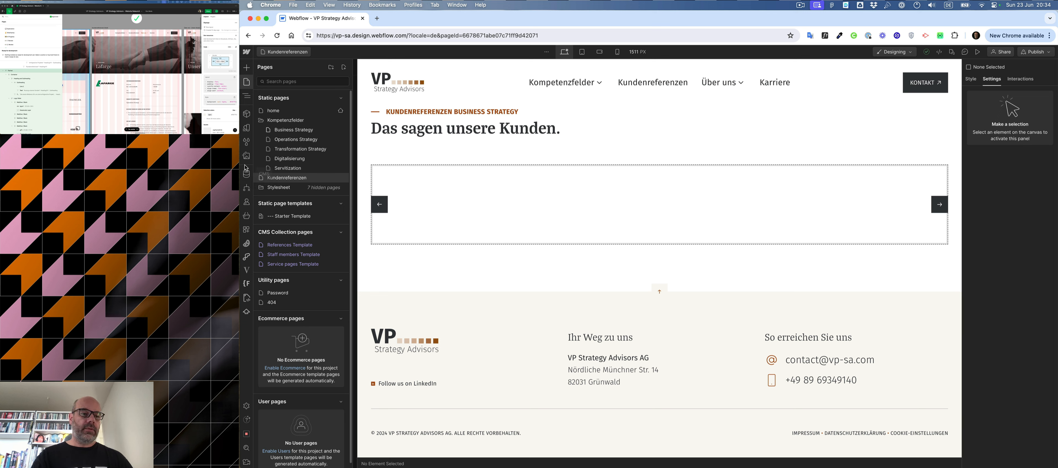
pyautogui.click(279, 215)
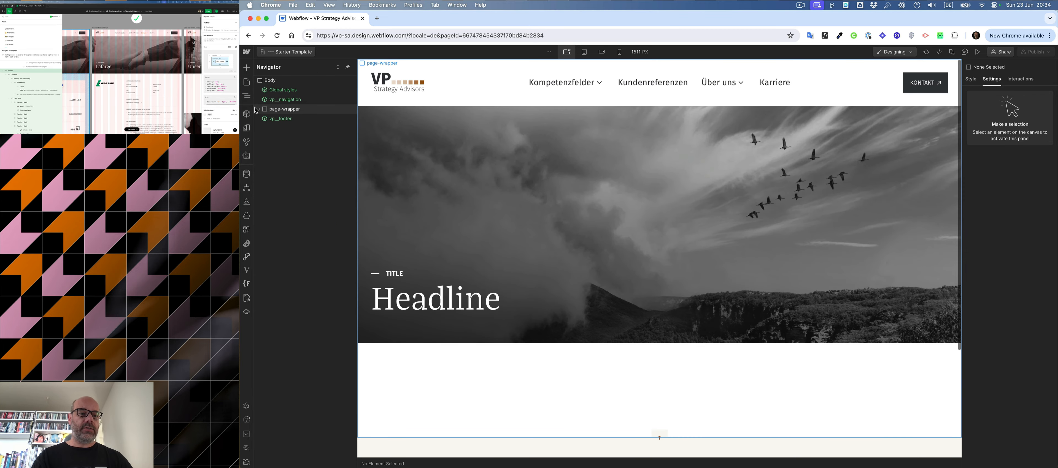
pyautogui.moveTo(283, 113); pyautogui.dragTo(284, 115)
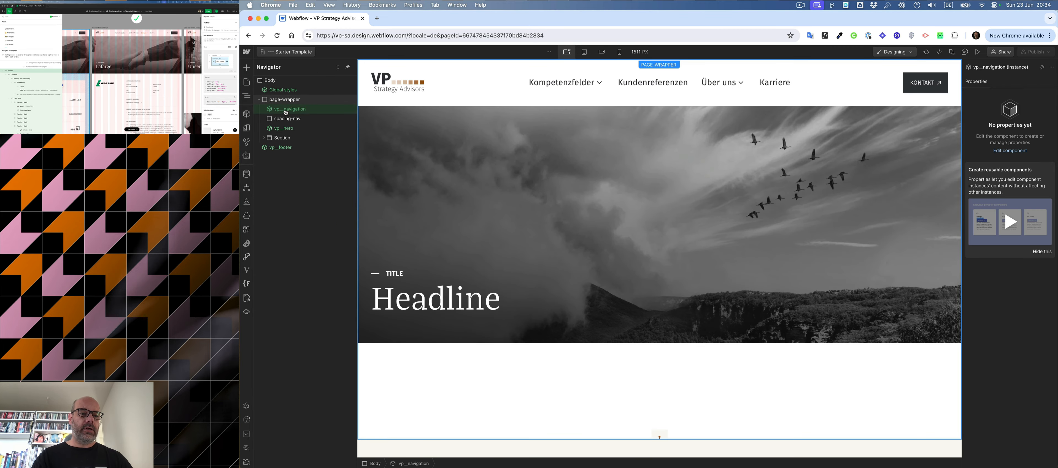
pyautogui.moveTo(278, 150); pyautogui.dragTo(282, 151)
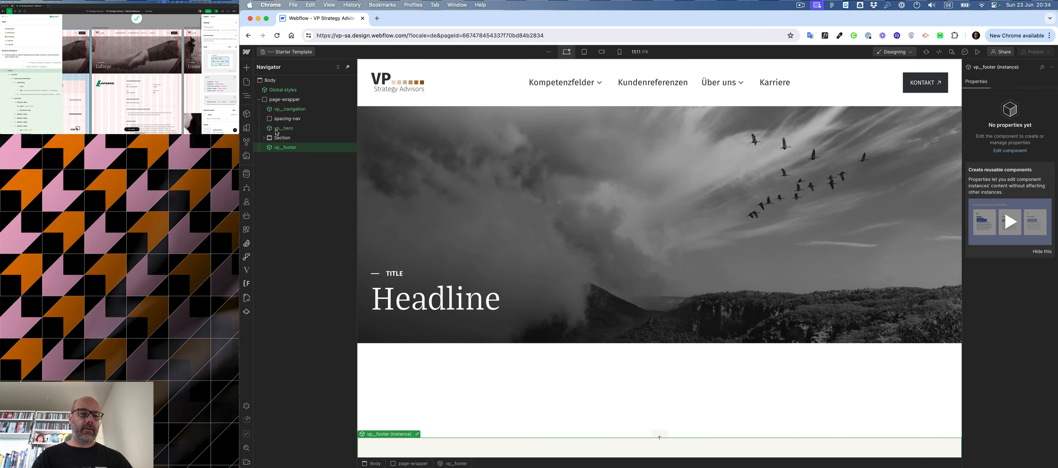
# On the Business Strategy page, nest the vp_navigation and vp_footer instances inside page-wrapper
pyautogui.click(284, 52)
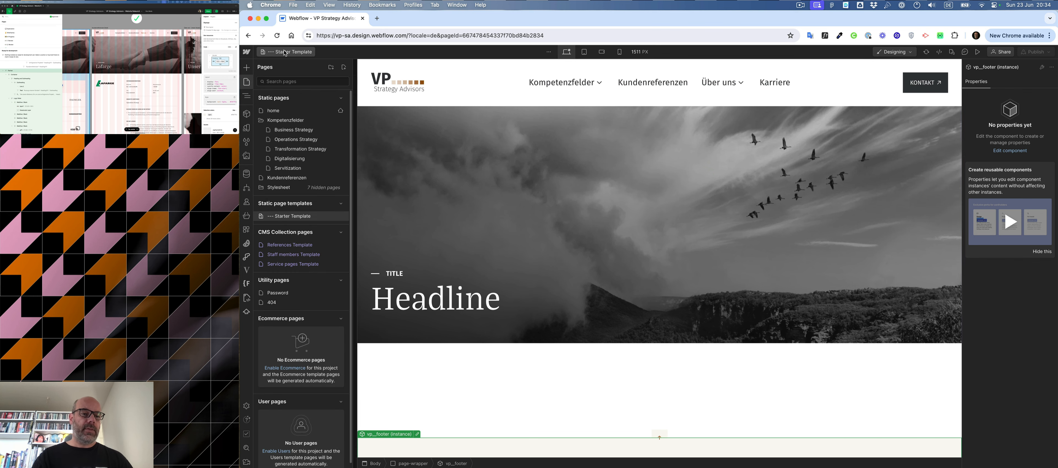
pyautogui.click(274, 111)
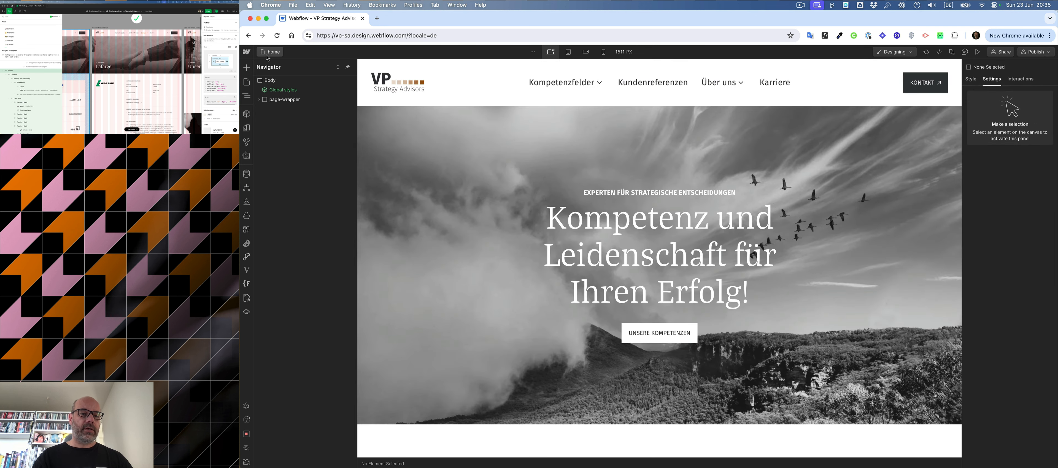
pyautogui.click(268, 54)
pyautogui.click(279, 131)
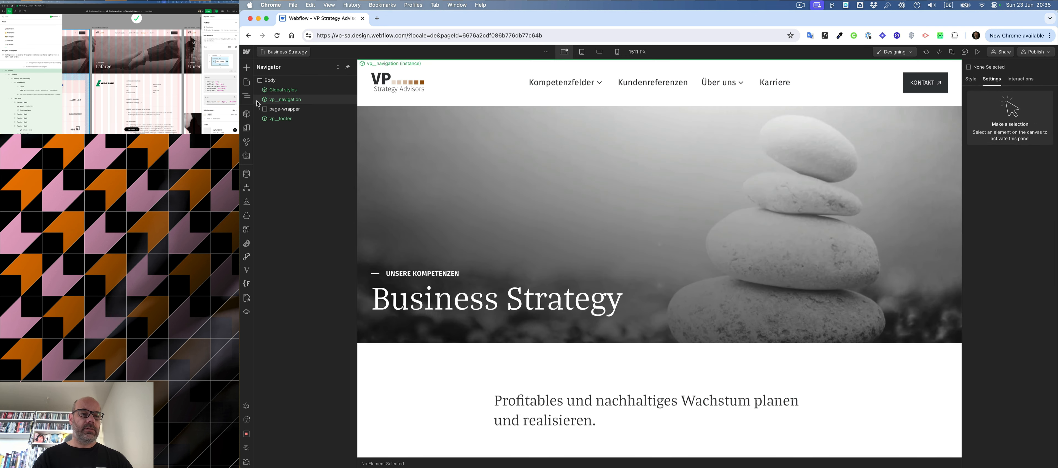
pyautogui.click(281, 110)
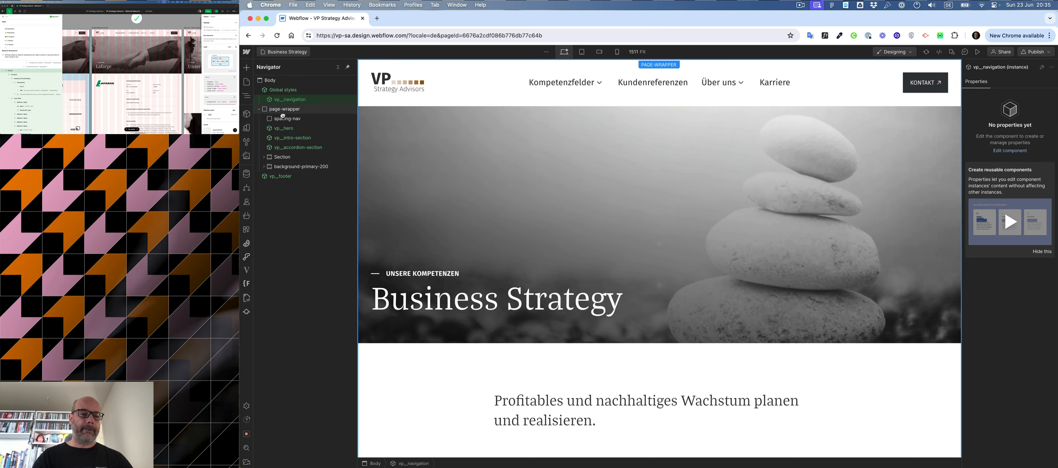
pyautogui.click(296, 177)
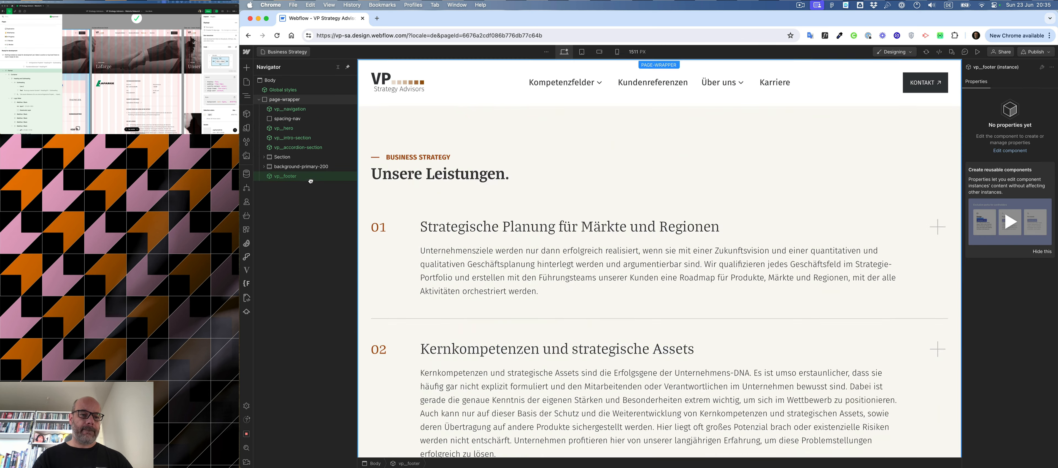
pyautogui.moveTo(310, 167); pyautogui.dragTo(309, 168)
# On the Operations Strategy page, move vp_navigation and vp_footer into page-wrapper
pyautogui.click(283, 52)
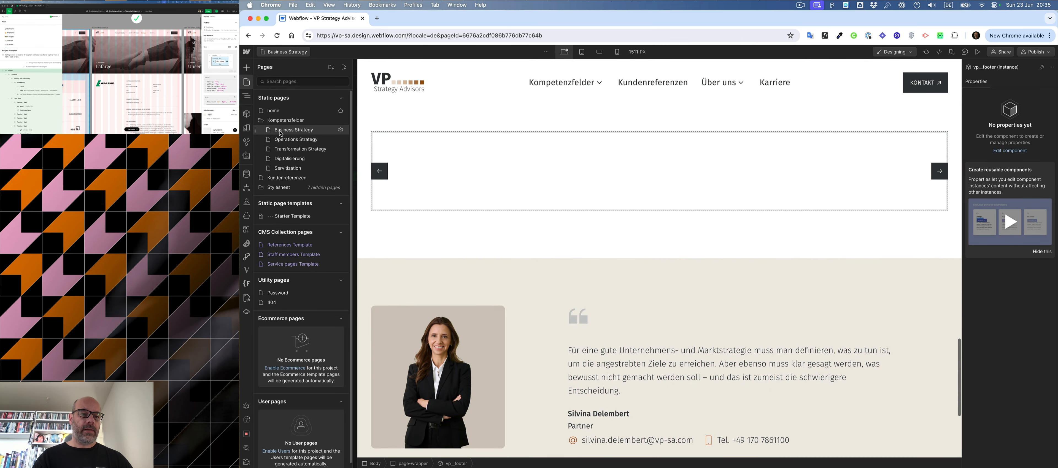
pyautogui.click(284, 141)
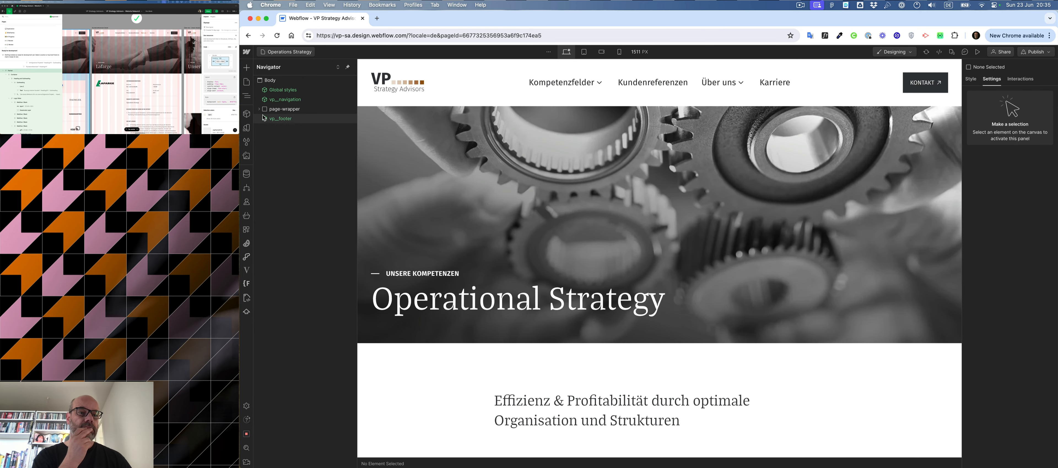
pyautogui.click(258, 109)
pyautogui.click(284, 109)
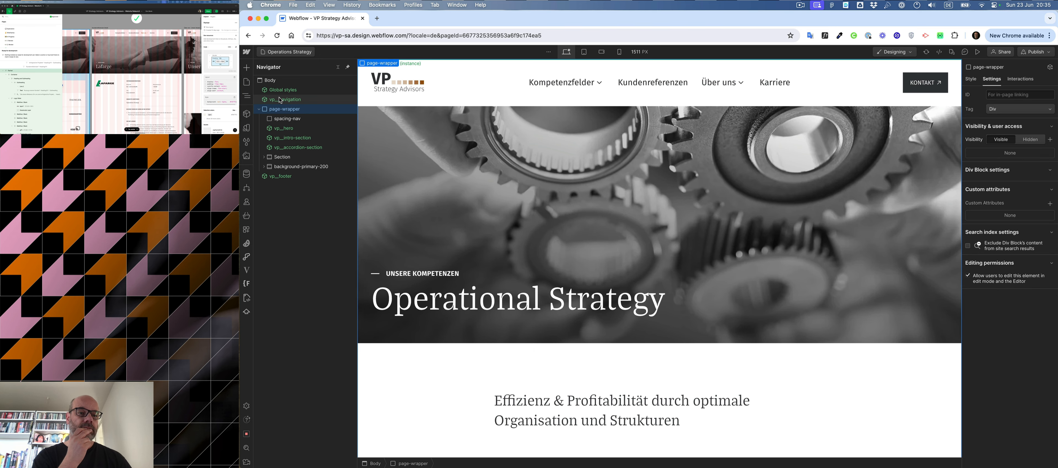
pyautogui.click(292, 176)
# On the Transformation Strategy page, move vp_navigation and vp_footer into page-wrapper
pyautogui.click(282, 52)
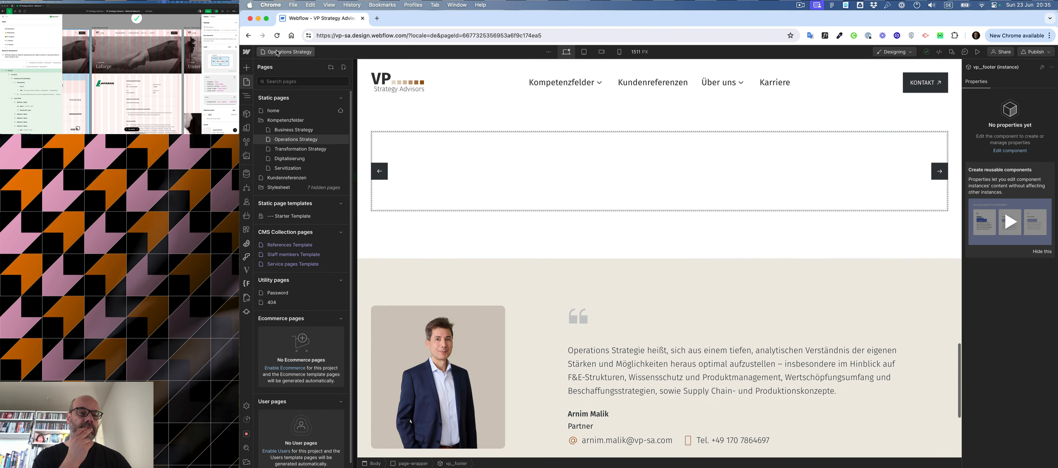
pyautogui.click(276, 148)
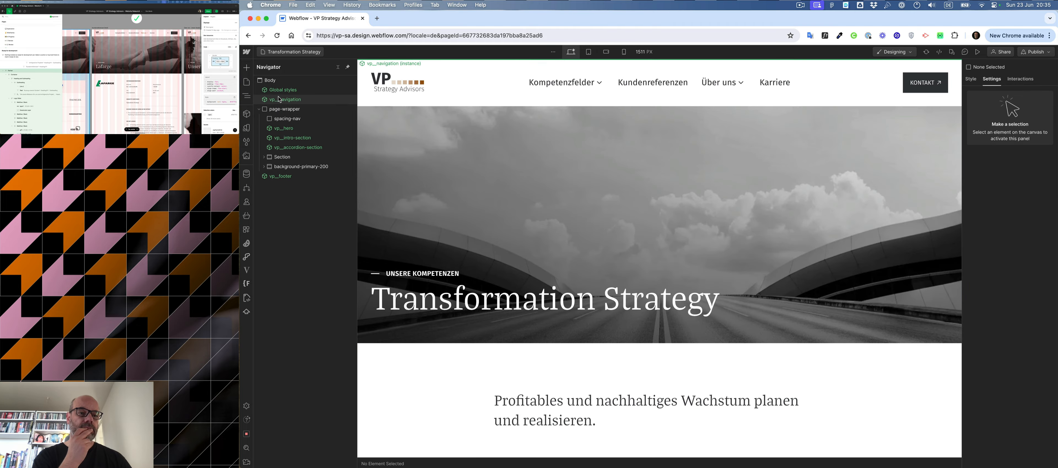
pyautogui.moveTo(284, 99); pyautogui.dragTo(283, 110)
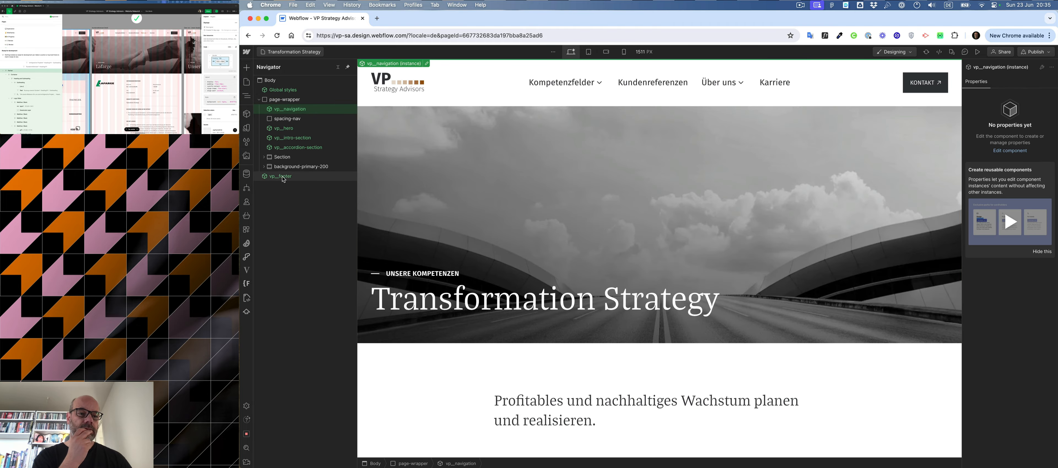
pyautogui.click(279, 175)
# On the Digitalisierung page, move vp_navigation and vp_footer into page-wrapper
pyautogui.click(287, 53)
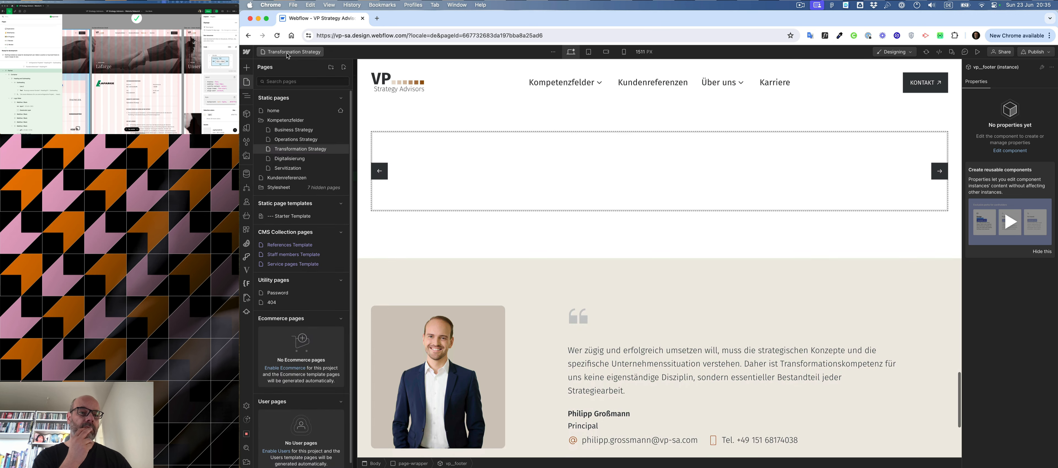
pyautogui.click(285, 160)
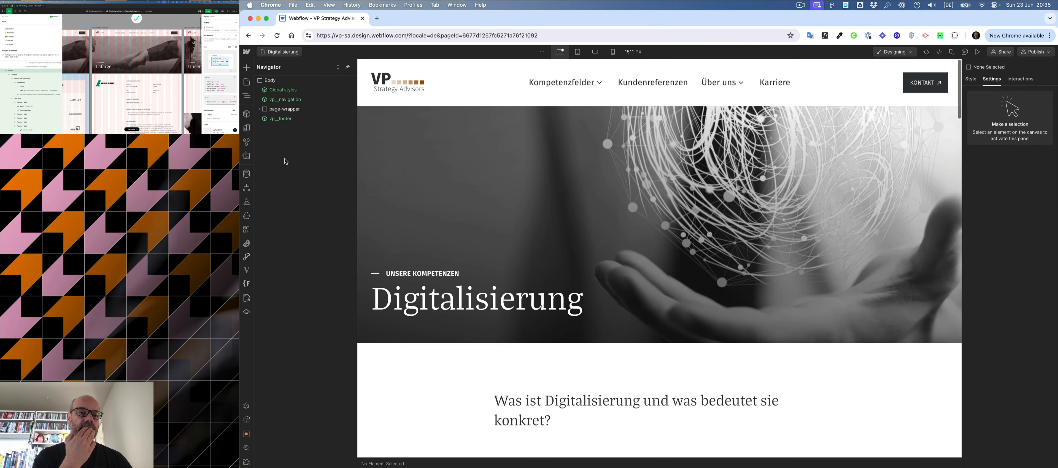
pyautogui.click(259, 109)
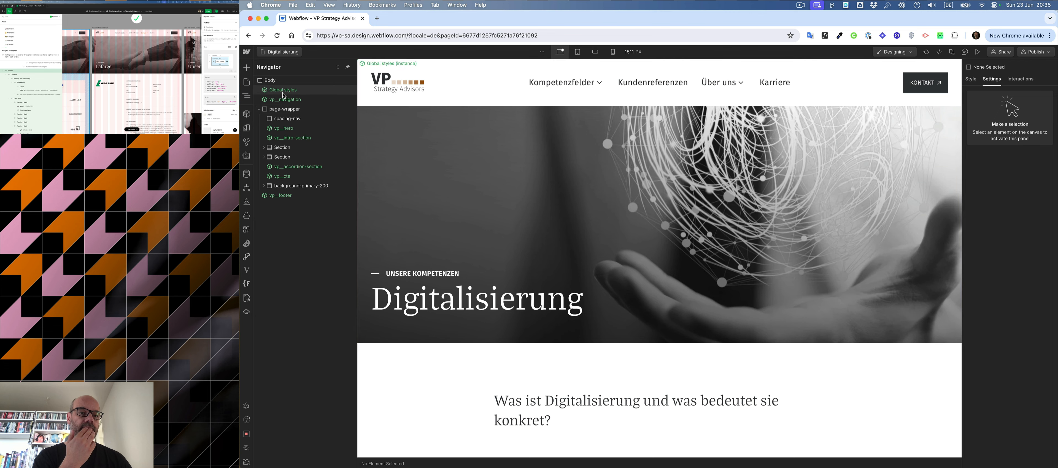
pyautogui.moveTo(283, 99); pyautogui.dragTo(284, 111)
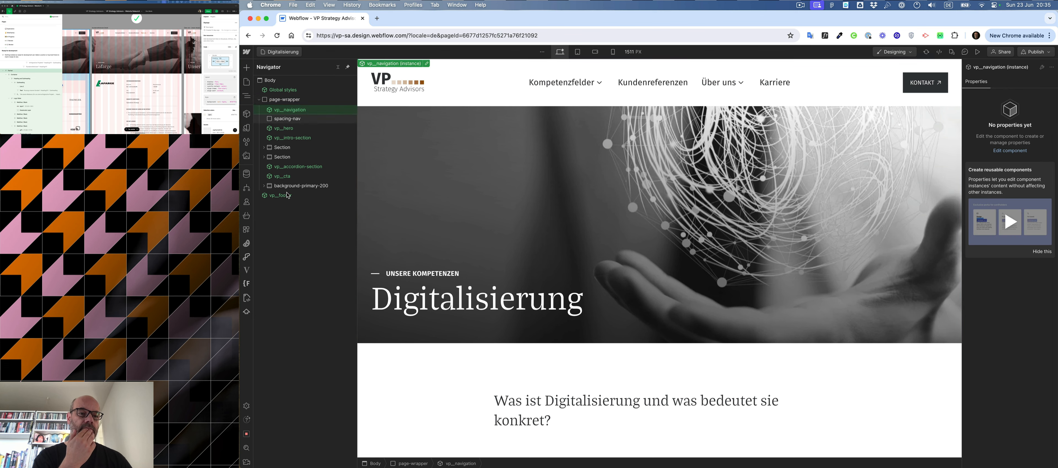
pyautogui.click(283, 196)
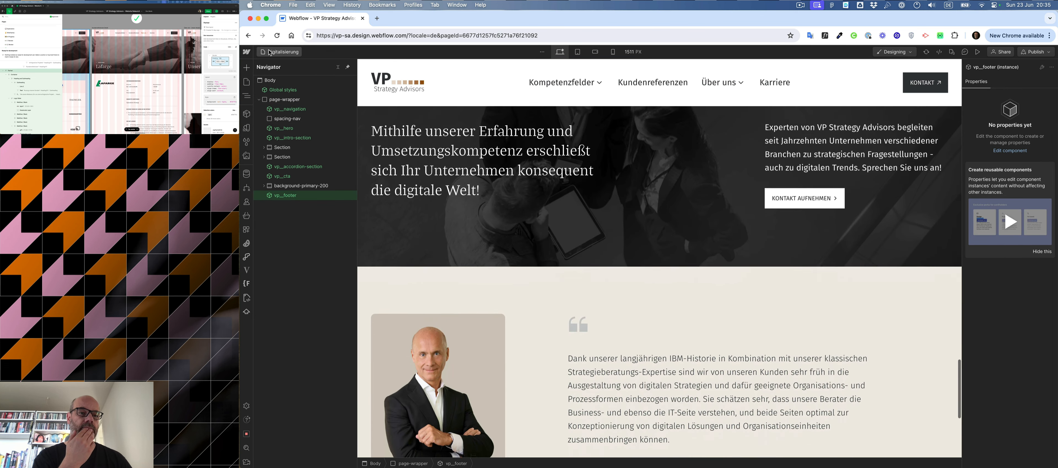
# On the Servitization page, move vp_navigation and vp_footer into page-wrapper
pyautogui.click(273, 51)
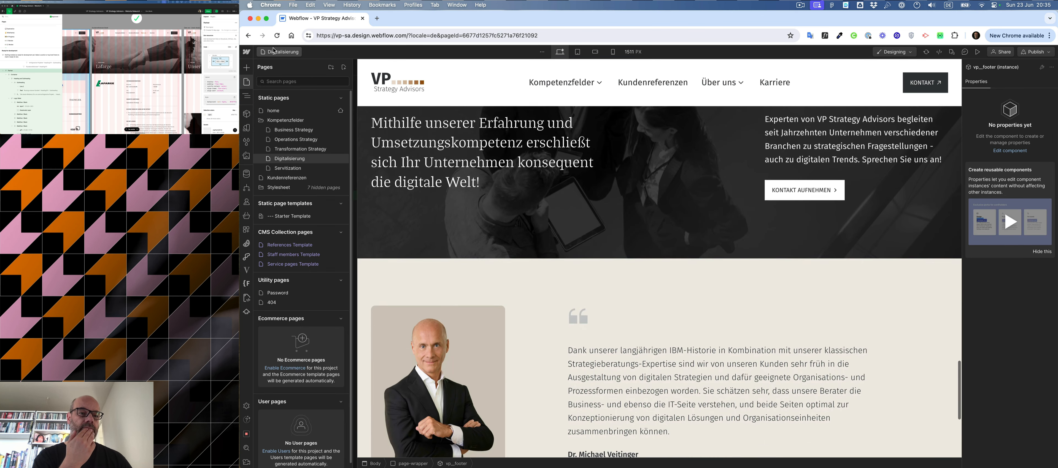
pyautogui.click(281, 172)
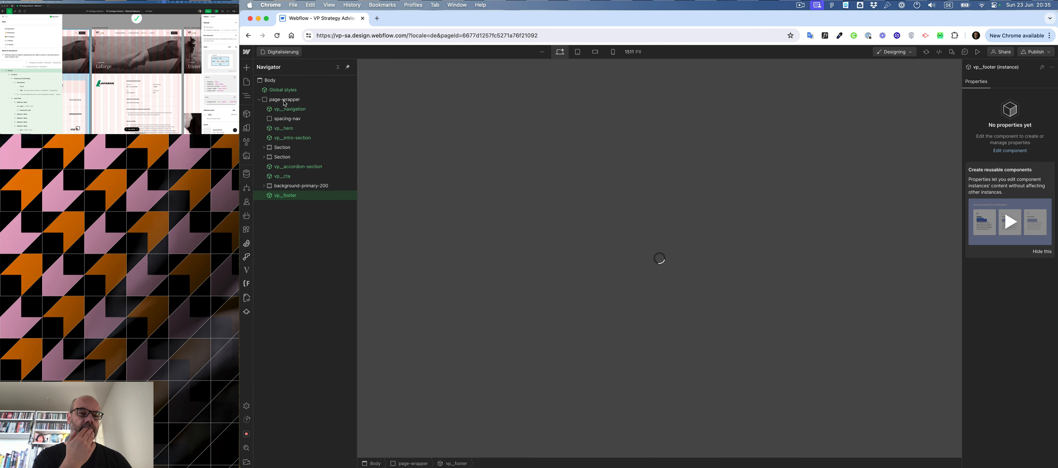
pyautogui.scroll(-15, 577, 203)
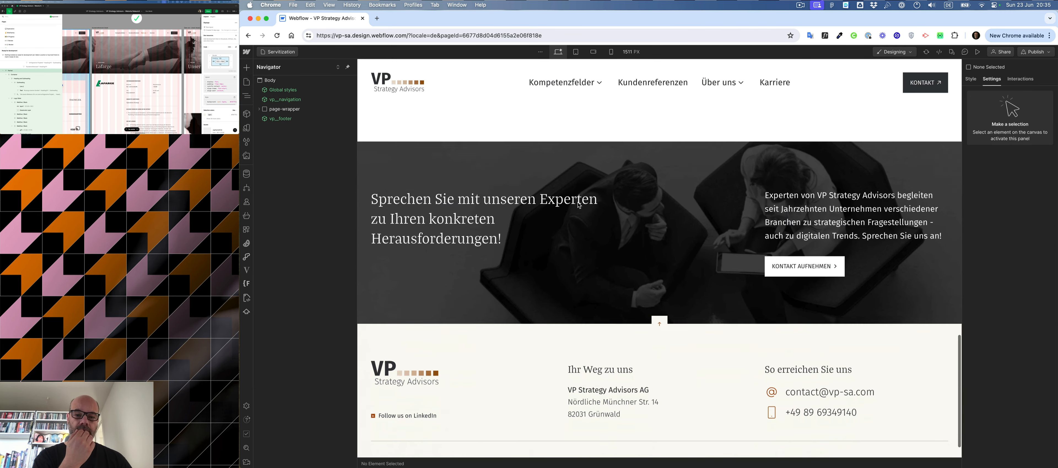
pyautogui.click(259, 109)
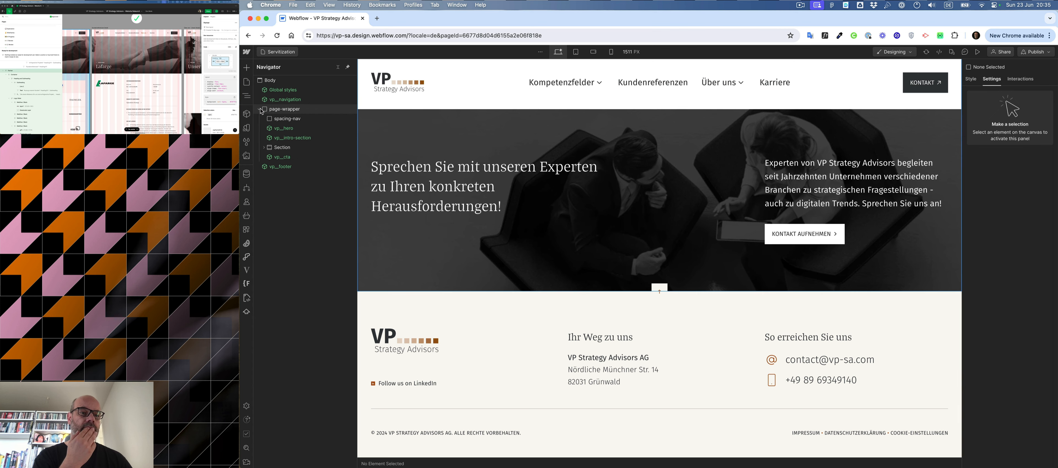
pyautogui.moveTo(293, 119); pyautogui.dragTo(293, 113)
pyautogui.moveTo(284, 167); pyautogui.dragTo(306, 170)
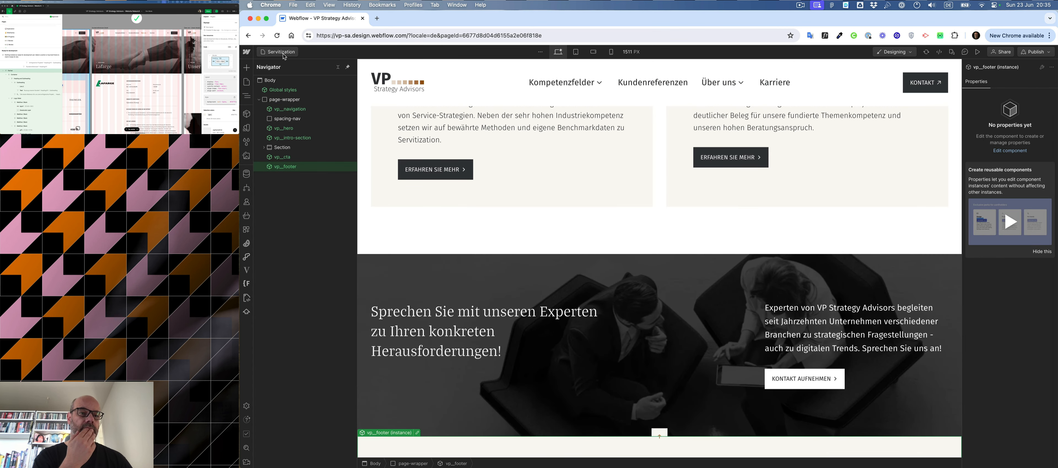
# On the Kundenreferenzen page, move vp_navigation and vp_footer into page-wrapper
pyautogui.click(283, 52)
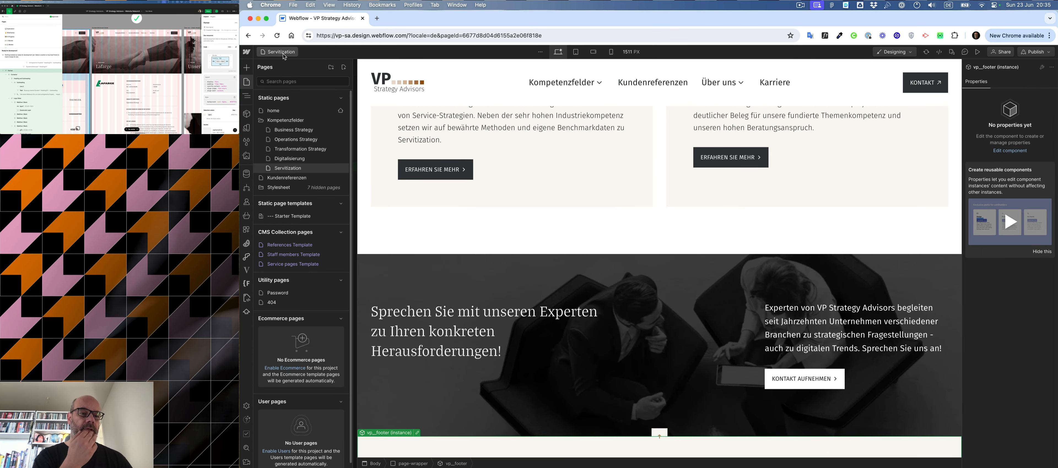
pyautogui.click(276, 179)
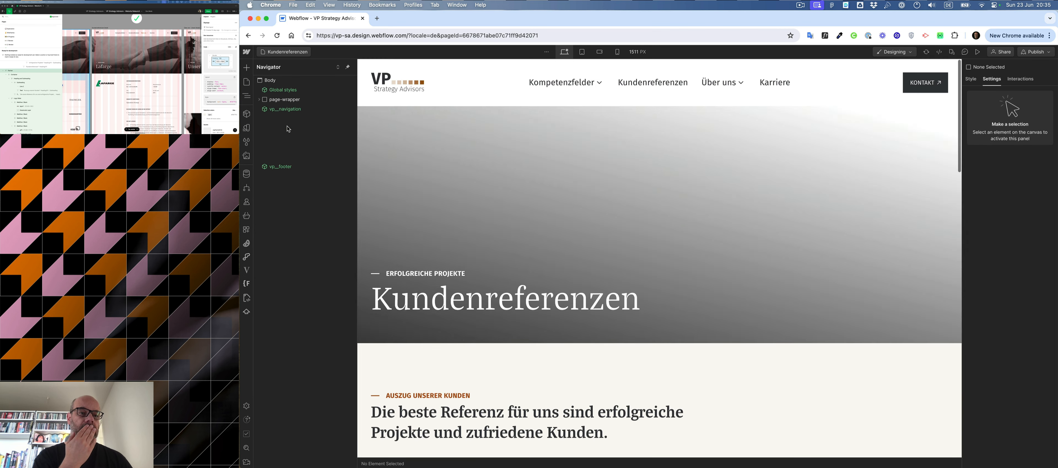
pyautogui.click(259, 109)
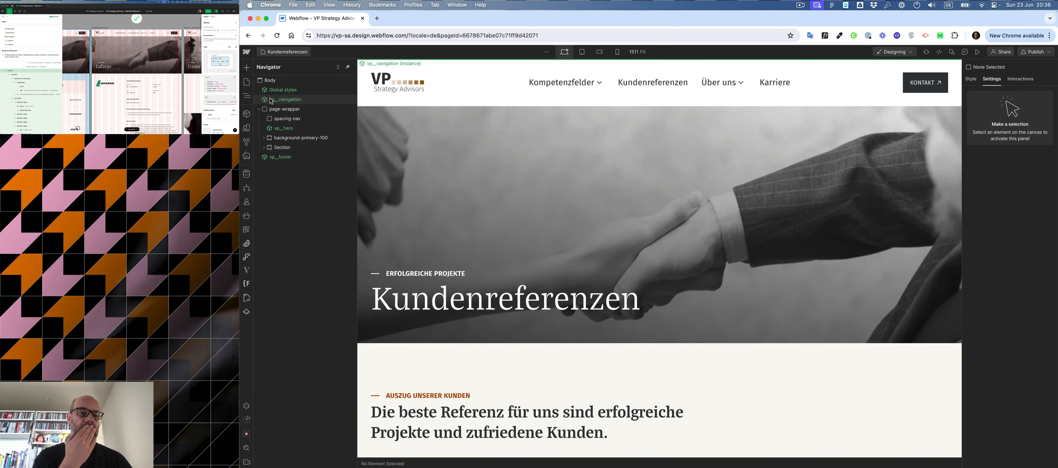
pyautogui.moveTo(282, 114); pyautogui.dragTo(282, 116)
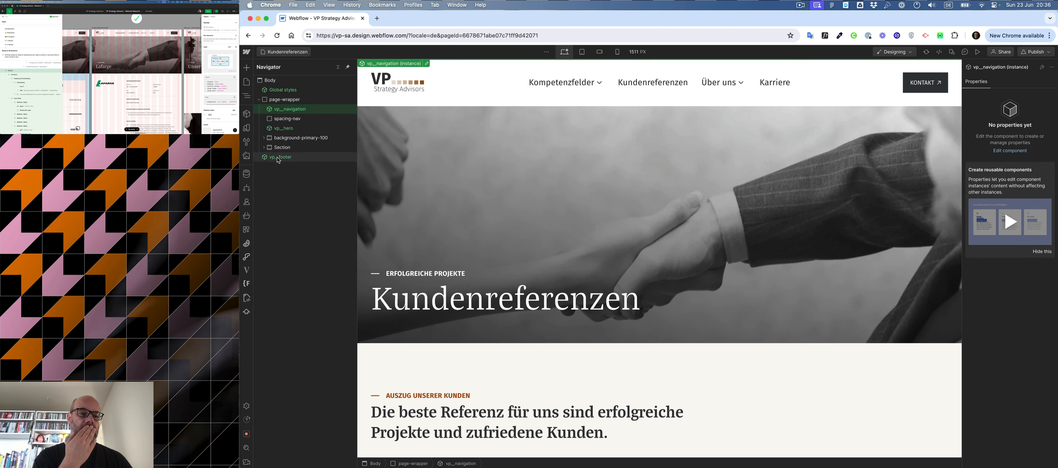
pyautogui.moveTo(280, 157); pyautogui.dragTo(303, 158)
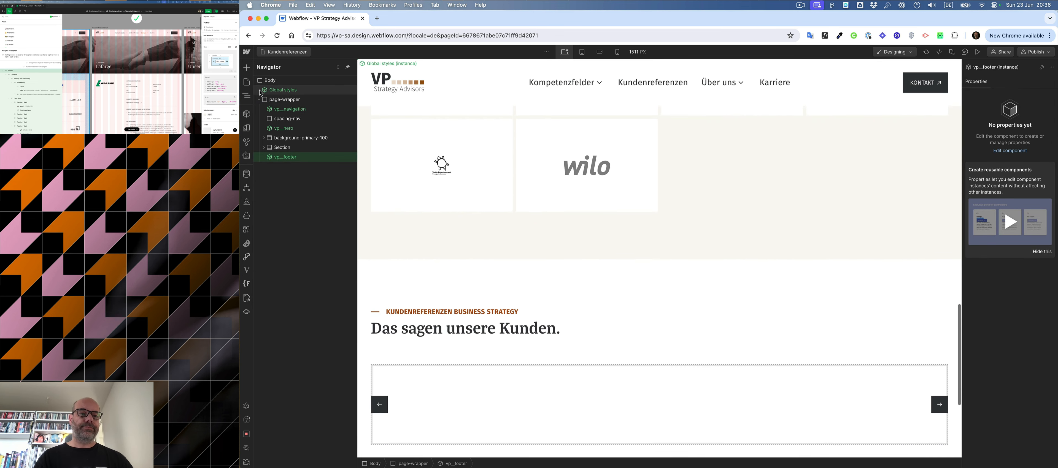
pyautogui.click(259, 99)
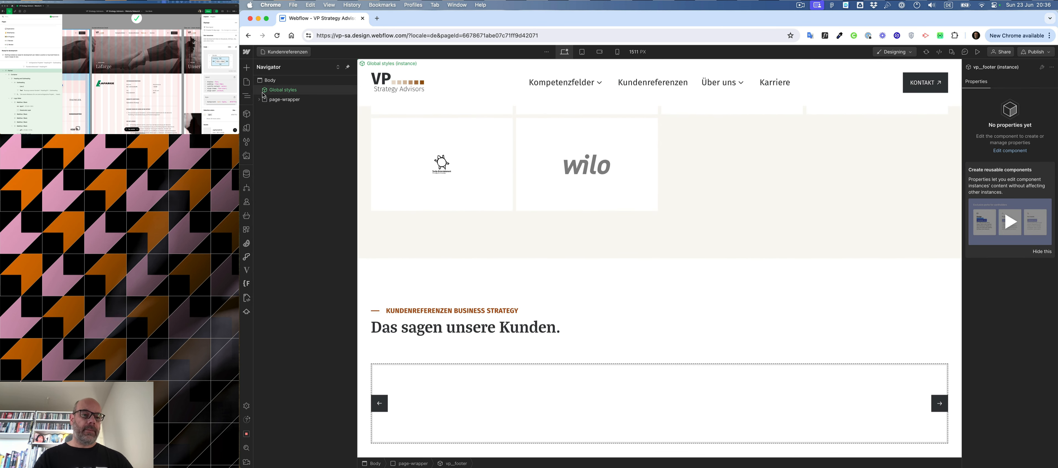
# Open the References Template page and add the Global styles component to its body
pyautogui.click(289, 52)
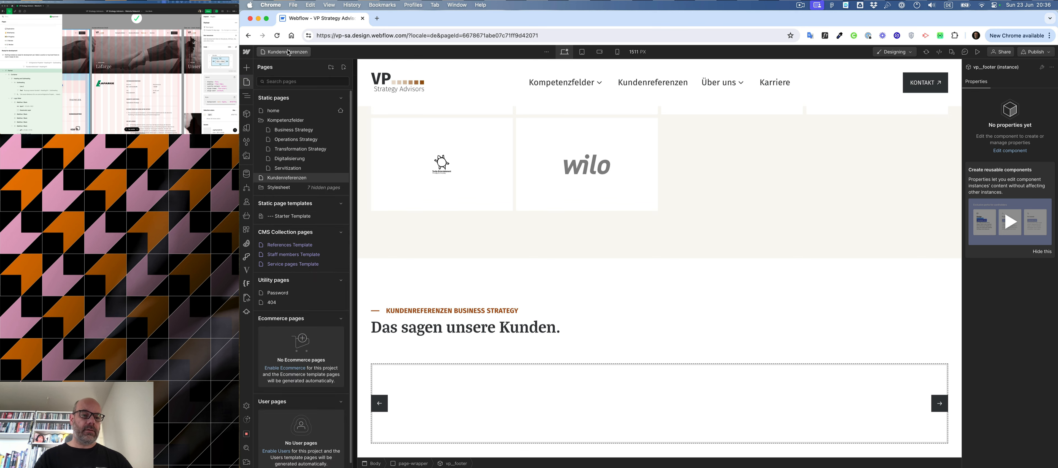
pyautogui.click(289, 245)
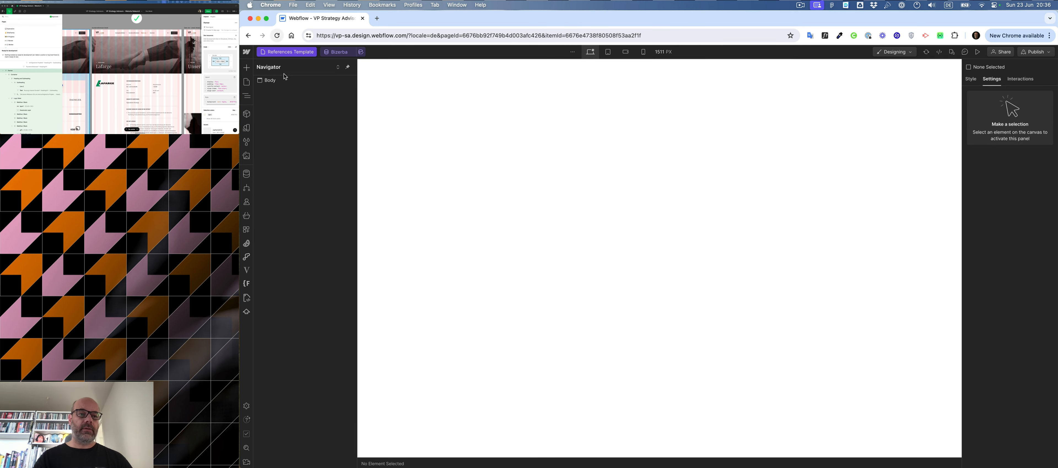
pyautogui.click(265, 82)
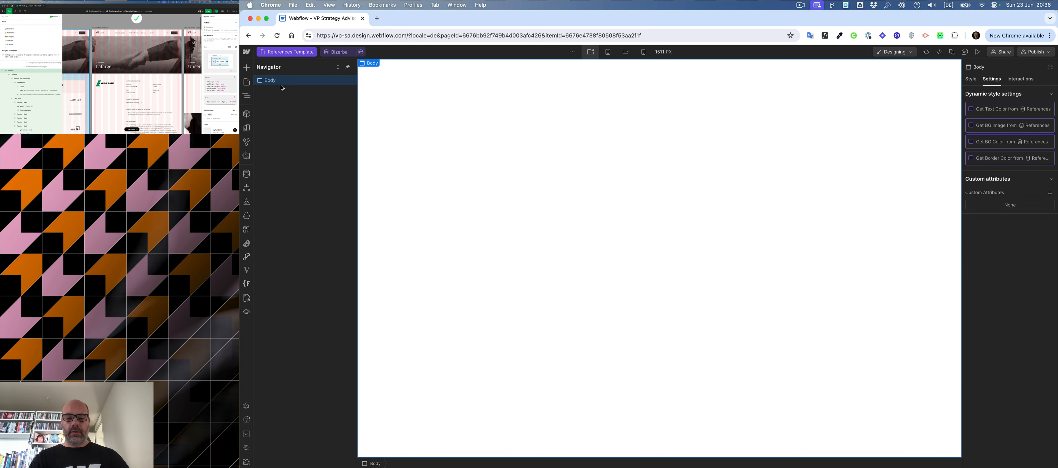
pyautogui.press('super+k')
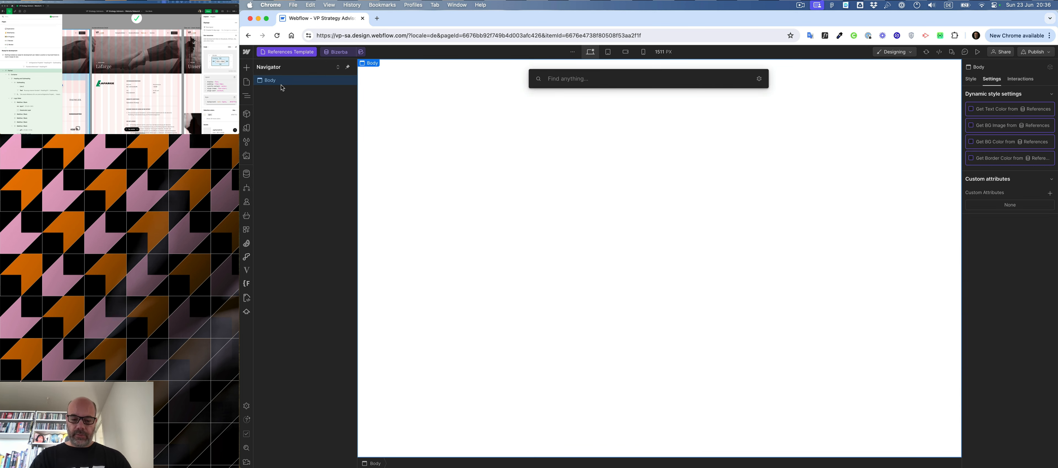
pyautogui.write('glo')
pyautogui.press('Down')
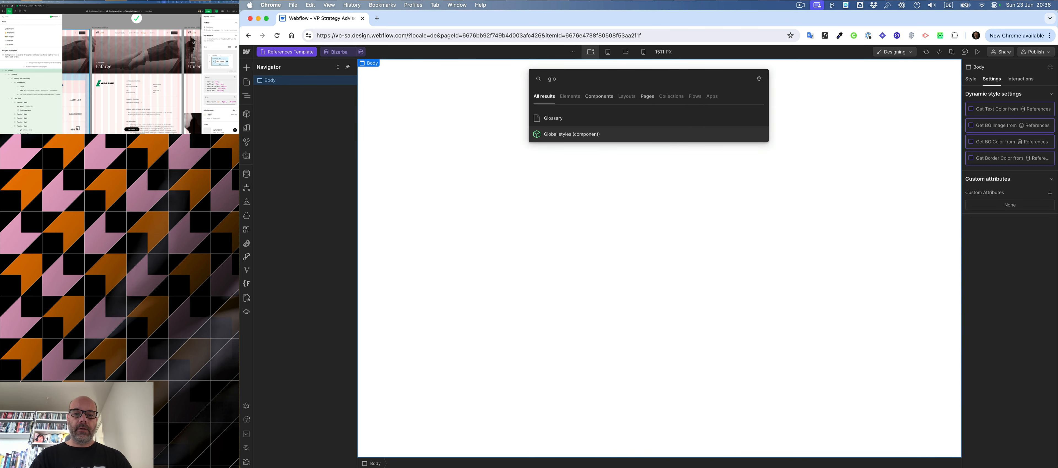
pyautogui.press('Return')
# Add a div block below Global styles and give it the page-wrapper class
pyautogui.press('super+k')
pyautogui.write('div')
pyautogui.press('Return')
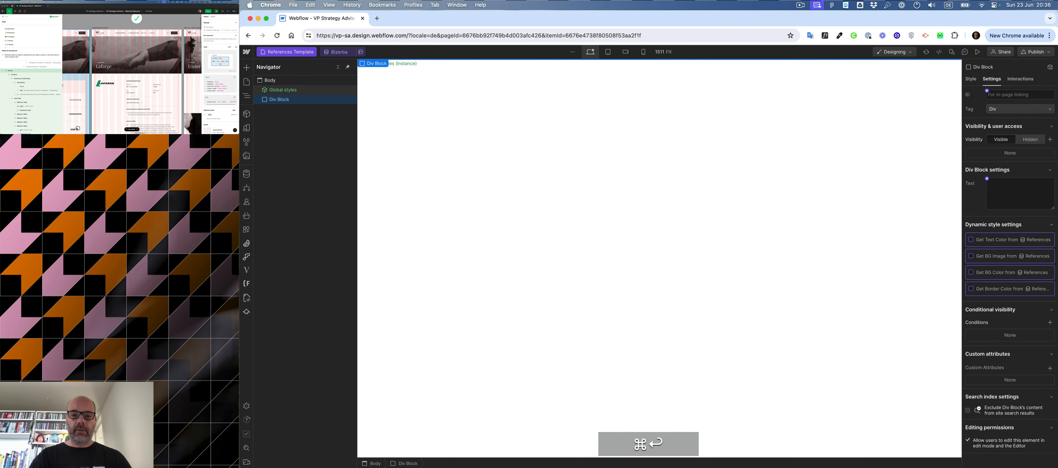
pyautogui.press('super+Return')
pyautogui.write('page')
pyautogui.press('Return')
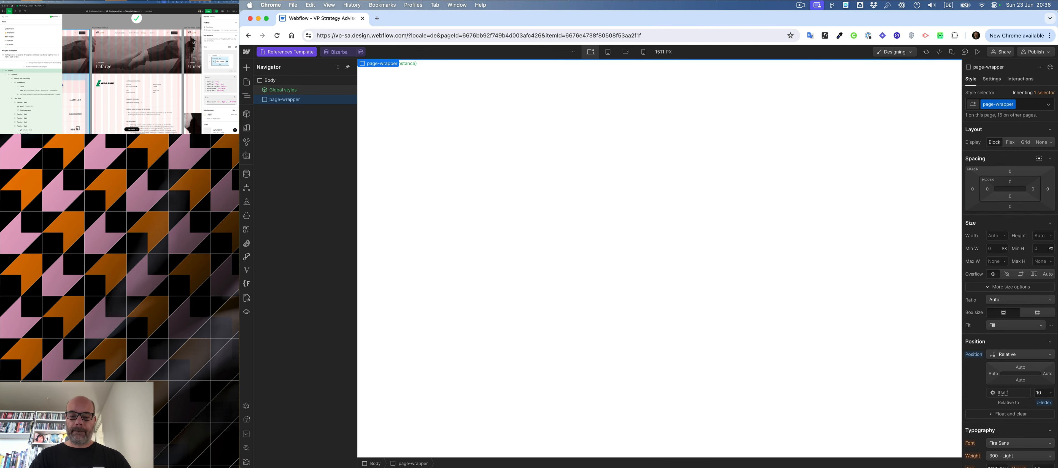
# Insert the vp_navigation component inside page-wrapper
pyautogui.press('super+k')
pyautogui.write('nav')
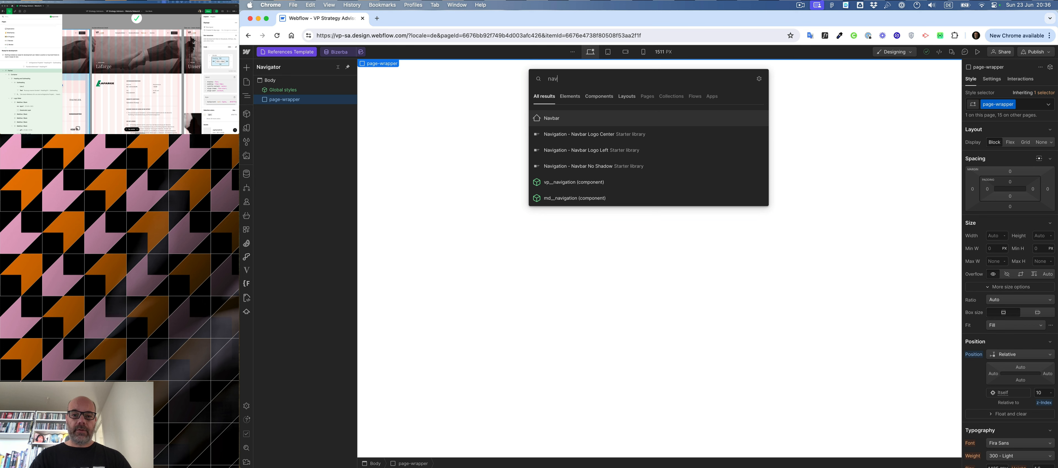
pyautogui.press('Down')
pyautogui.press('Down')
pyautogui.press('Down')
pyautogui.press('Return')
# Add a div block after the navigation and give it the spacing-nav class
pyautogui.press('super+k')
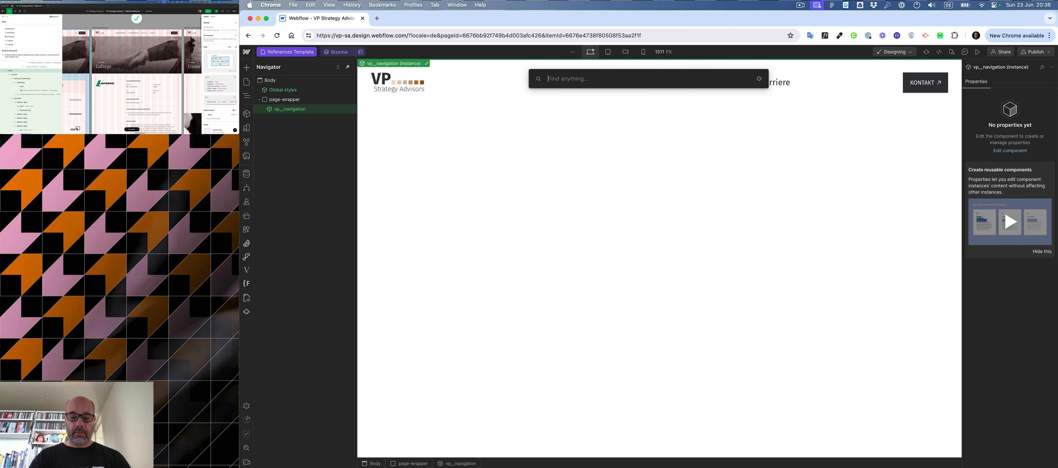
pyautogui.write('div')
pyautogui.press('Return')
pyautogui.press('super+Return')
pyautogui.write('spa')
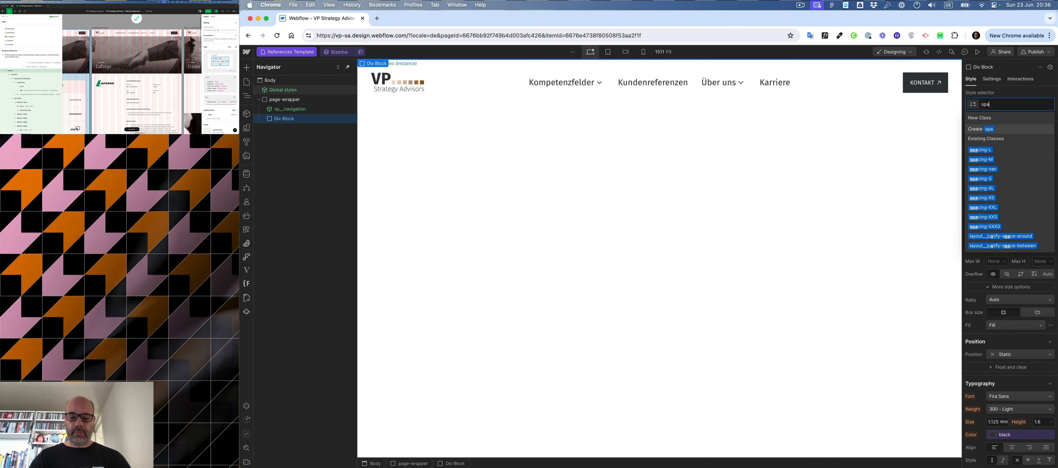
pyautogui.write('c')
pyautogui.press('Down')
pyautogui.press('Down')
pyautogui.press('Down')
pyautogui.press('Return')
# Nest a div block inside spacing-nav and give it the layout__row class
pyautogui.press('super+k')
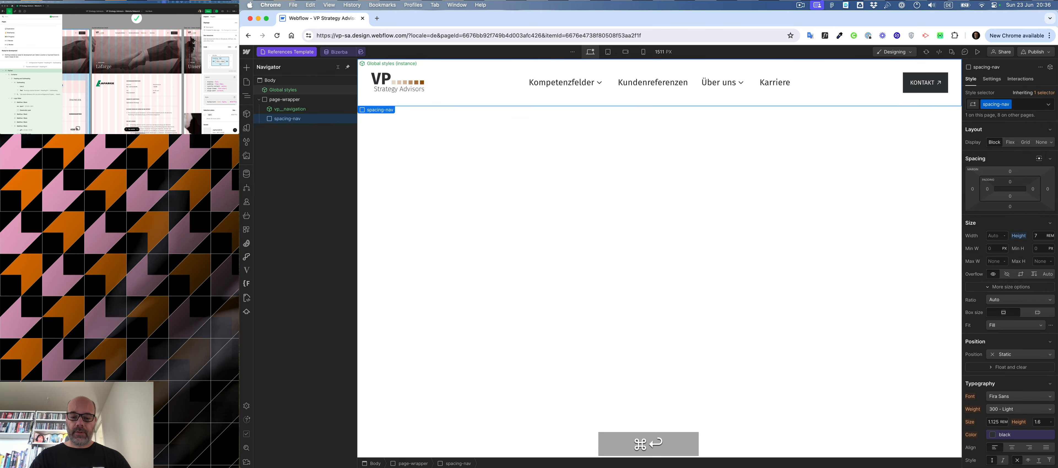
pyautogui.write('div')
pyautogui.press('Return')
pyautogui.press('super+Return')
pyautogui.write('sec')
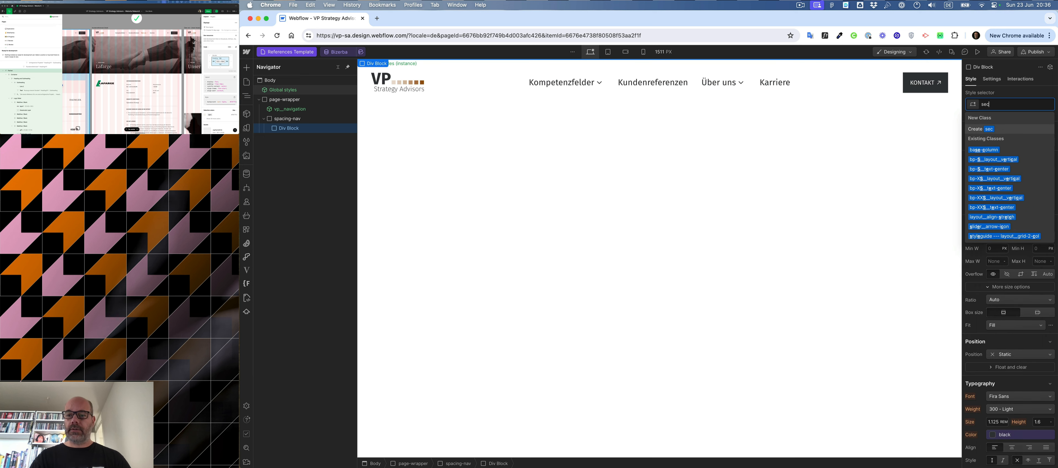
pyautogui.press('Down')
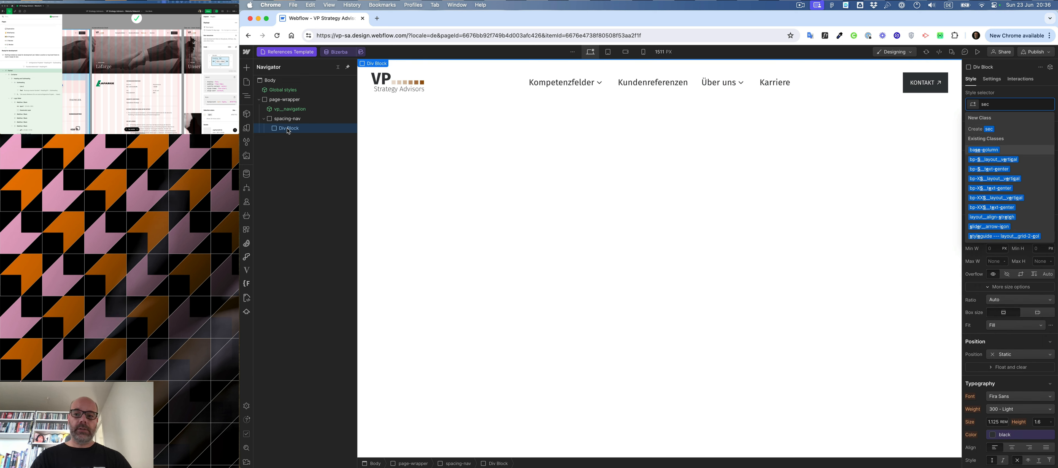
pyautogui.press('BackSpace')
pyautogui.press('BackSpace')
pyautogui.press('BackSpace')
pyautogui.write('row')
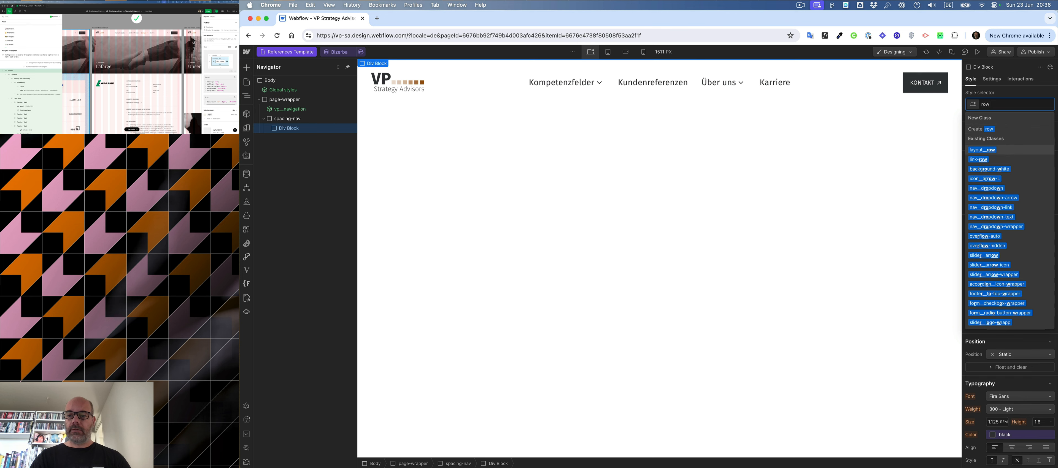
pyautogui.press('Return')
# Nest a div block inside layout__row and give it the layout__col class
pyautogui.press('super+k')
pyautogui.write('div')
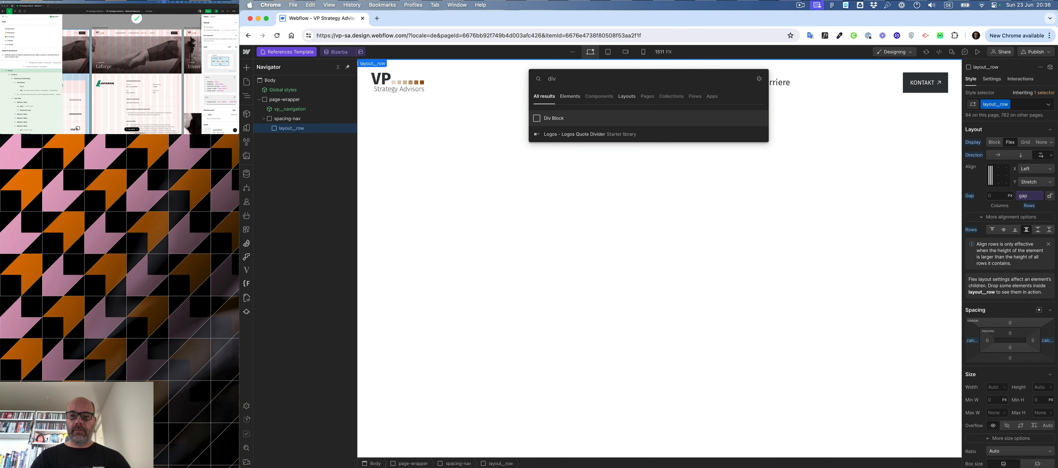
pyautogui.press('Return')
pyautogui.press('super+Return')
pyautogui.write('col')
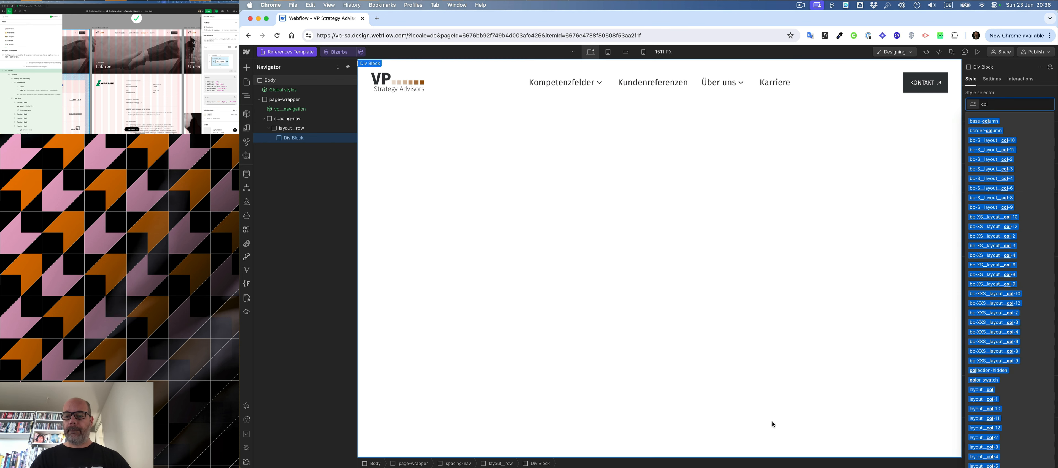
pyautogui.press('Up')
pyautogui.press('Up')
pyautogui.press('Up')
pyautogui.press('Up')
pyautogui.press('Up')
pyautogui.press('Return')
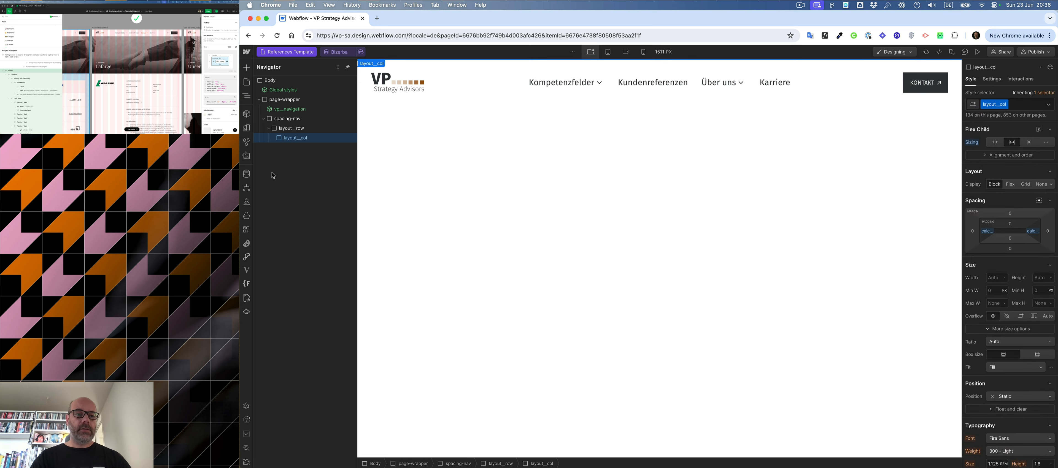
# Add a Section element after spacing-nav inside page-wrapper
pyautogui.click(283, 119)
pyautogui.press('super+k')
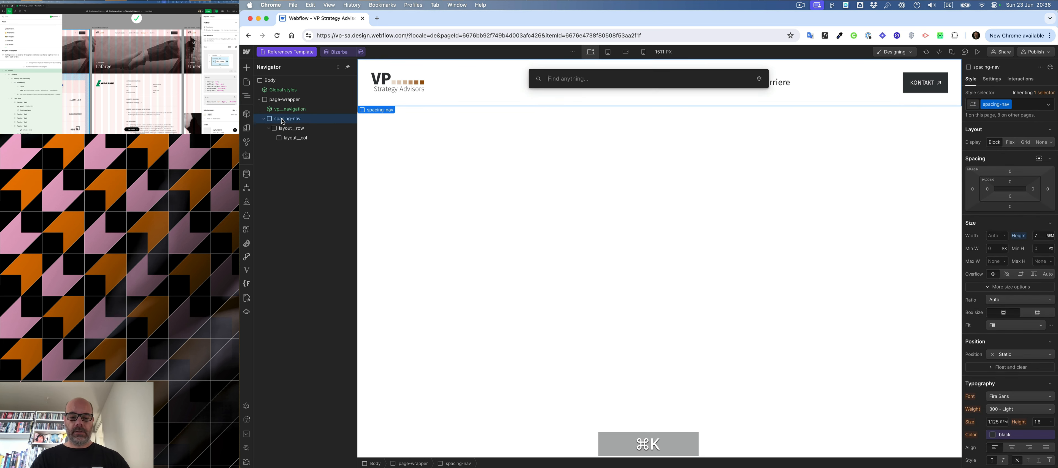
pyautogui.write('sect')
pyautogui.press('Return')
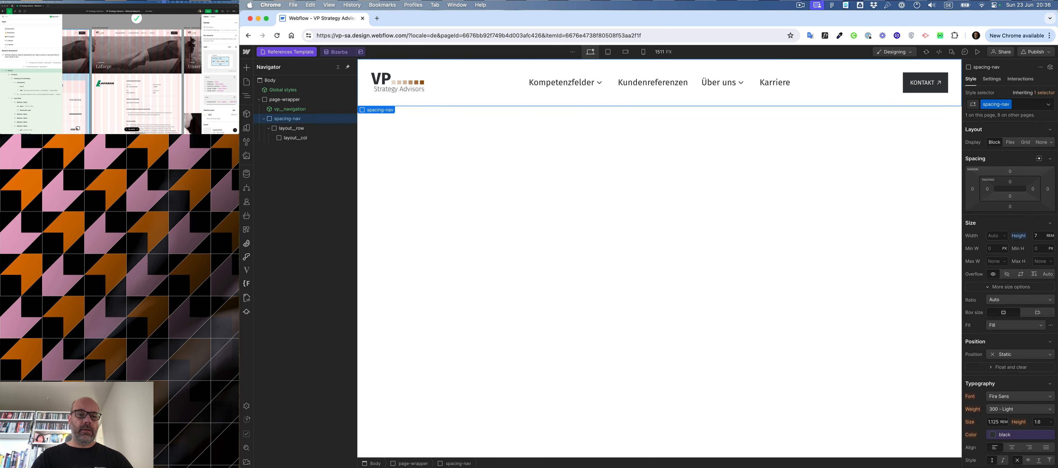
pyautogui.moveTo(281, 130); pyautogui.dragTo(257, 124)
# Insert the vp_footer component at the end of page-wrapper
pyautogui.click(276, 101)
pyautogui.press('super+k')
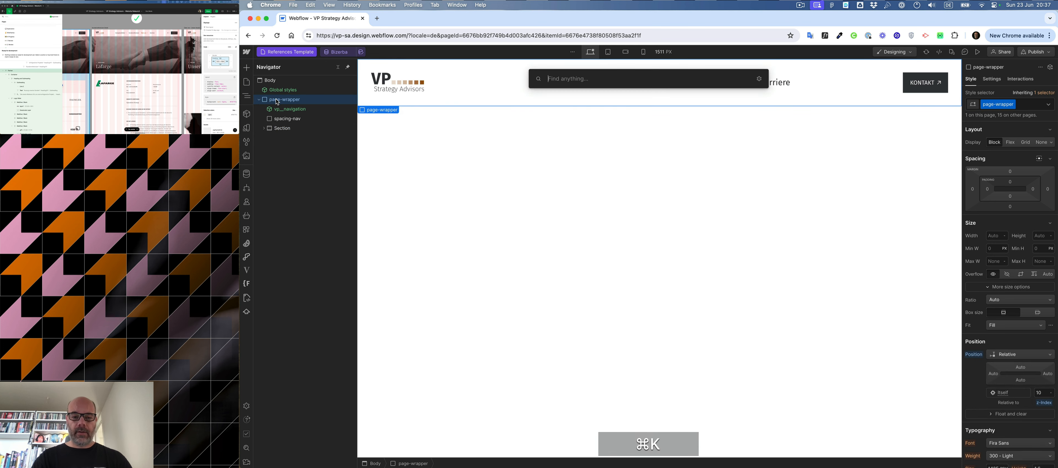
pyautogui.write('foo')
pyautogui.press('Down')
pyautogui.press('Down')
pyautogui.press('Down')
pyautogui.press('Return')
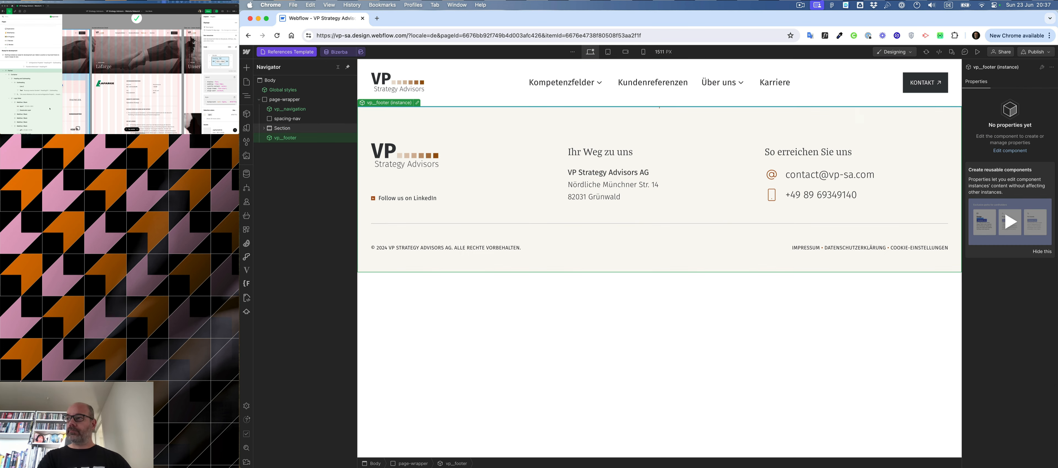
# Insert the vp_hero component and move it above the Section in page-wrapper
pyautogui.click(281, 128)
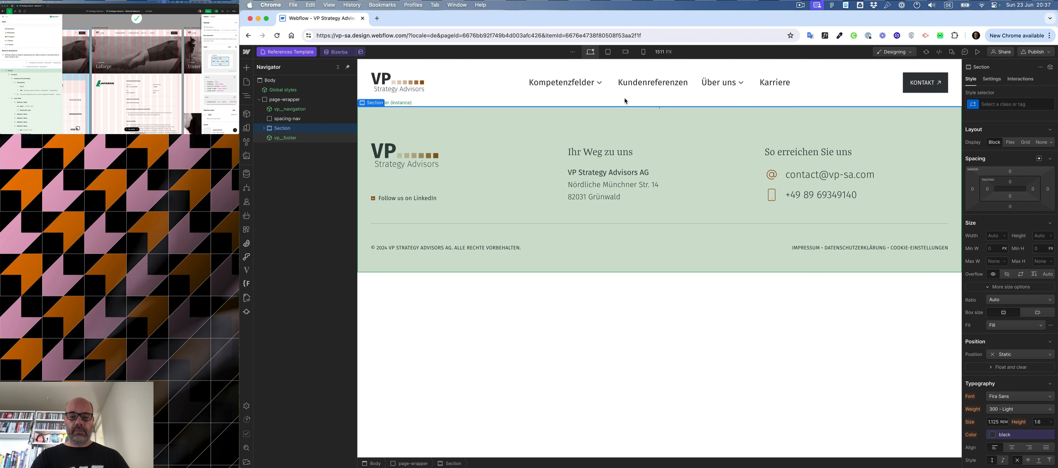
pyautogui.click(288, 99)
pyautogui.press('super+k')
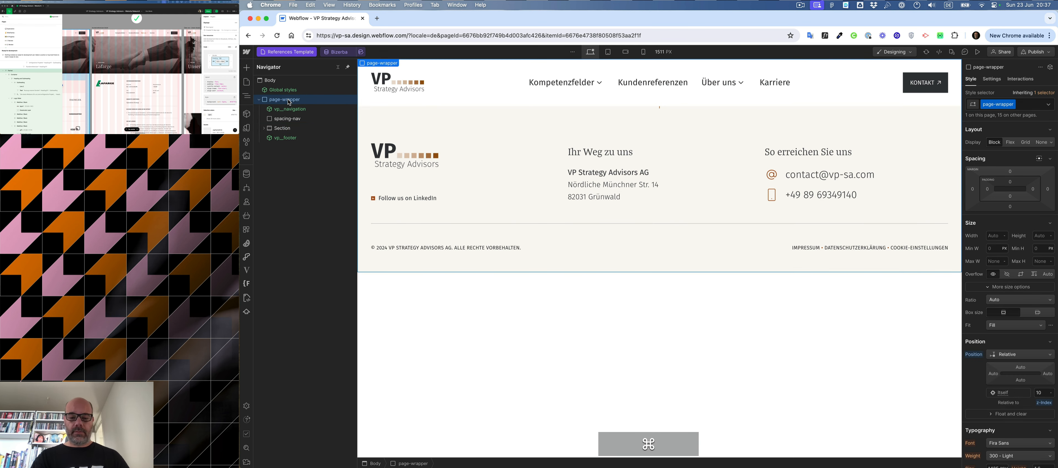
pyautogui.write('her')
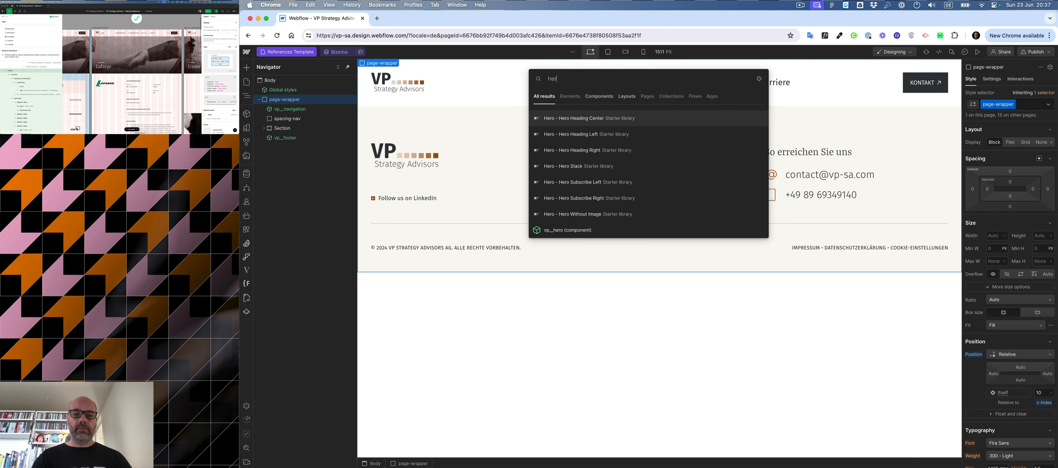
pyautogui.press('Return')
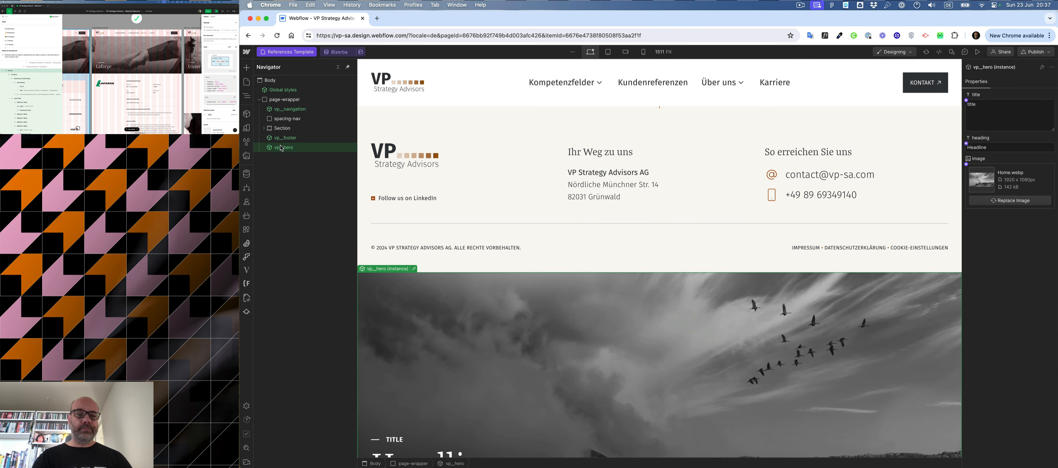
pyautogui.moveTo(283, 135); pyautogui.dragTo(284, 128)
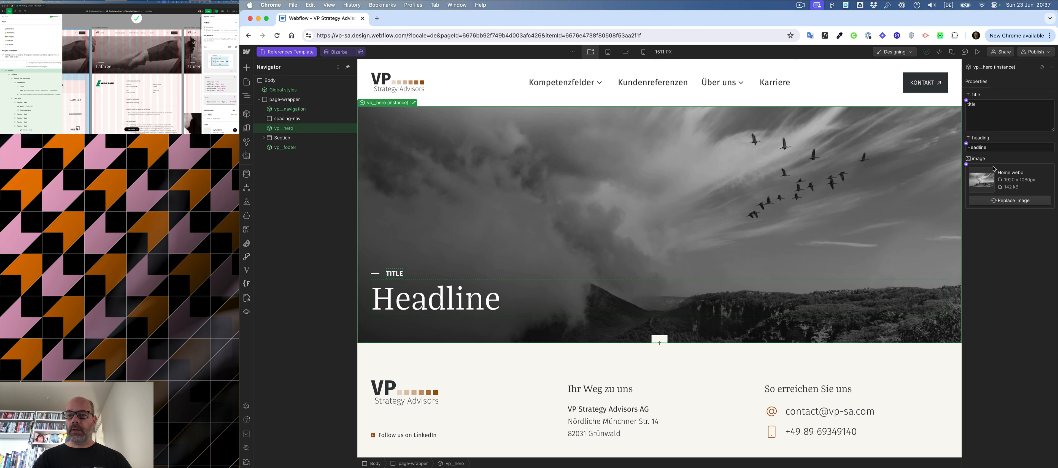
# Try binding the hero image to the Hero image (optional) field, then unlink the vp_hero instance into plain elements
pyautogui.click(966, 164)
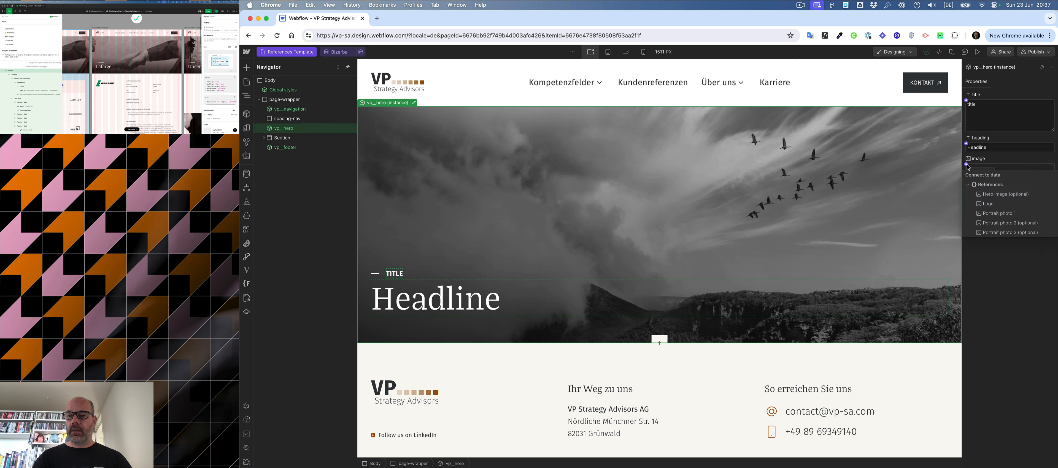
pyautogui.click(988, 195)
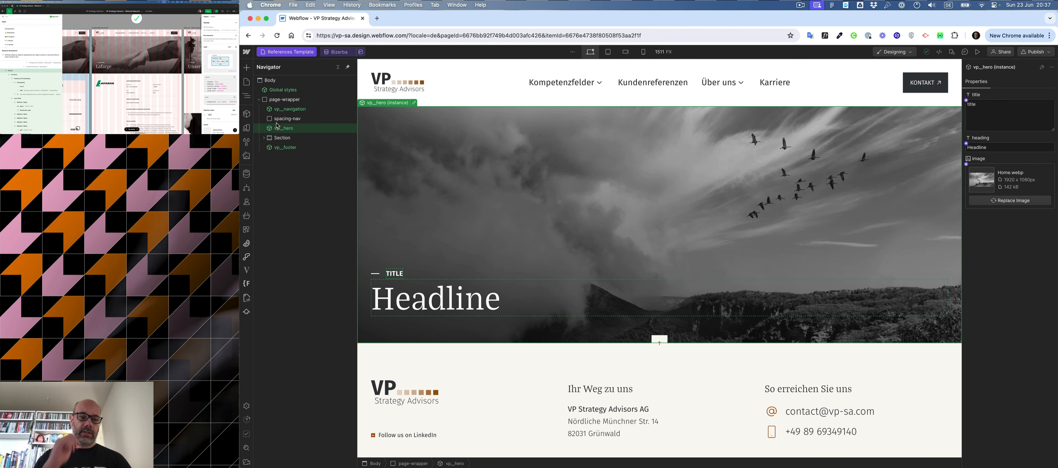
pyautogui.press('alt+super+a')
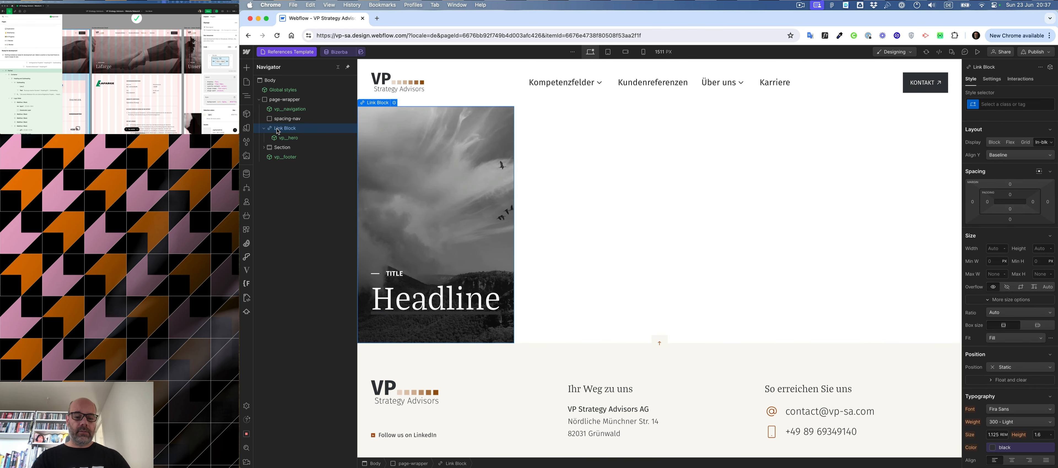
pyautogui.press('super+z')
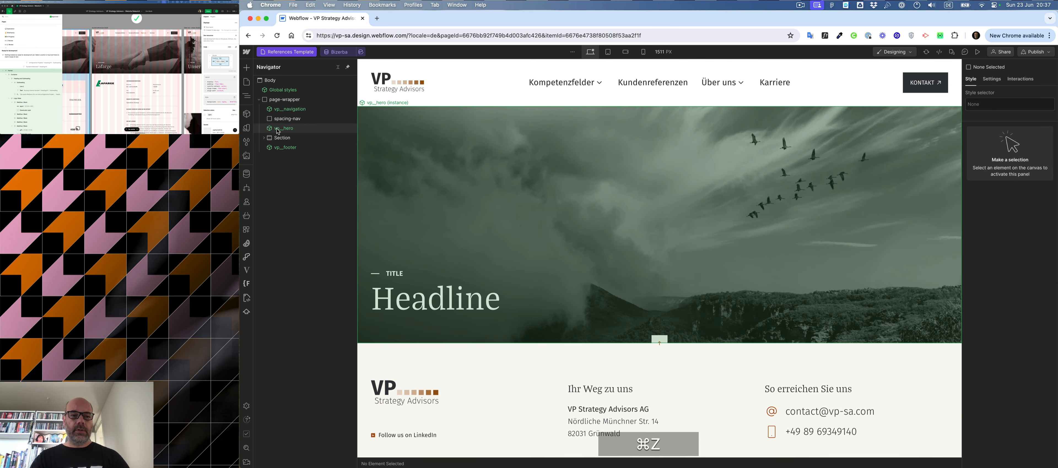
pyautogui.press('super+z')
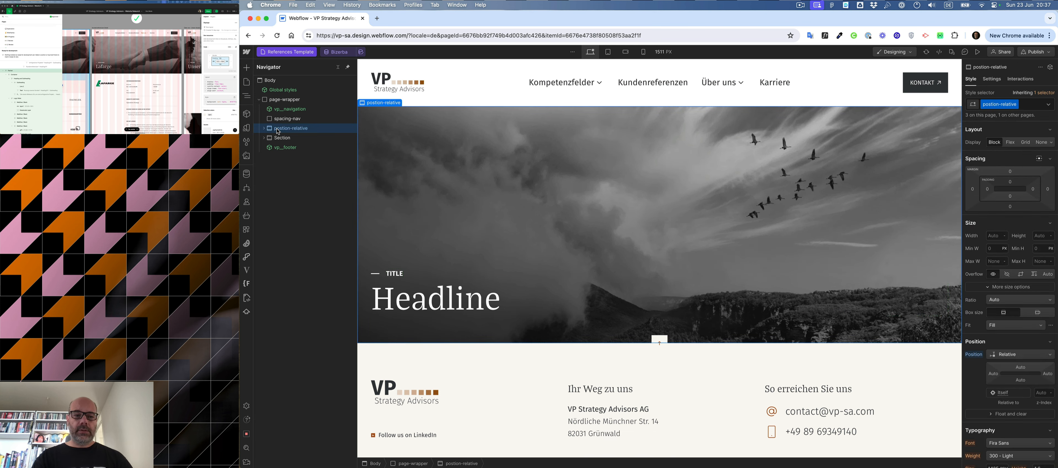
# Duplicate the hero's image-cover element inside position-absolute
pyautogui.click(263, 130)
pyautogui.click(503, 197)
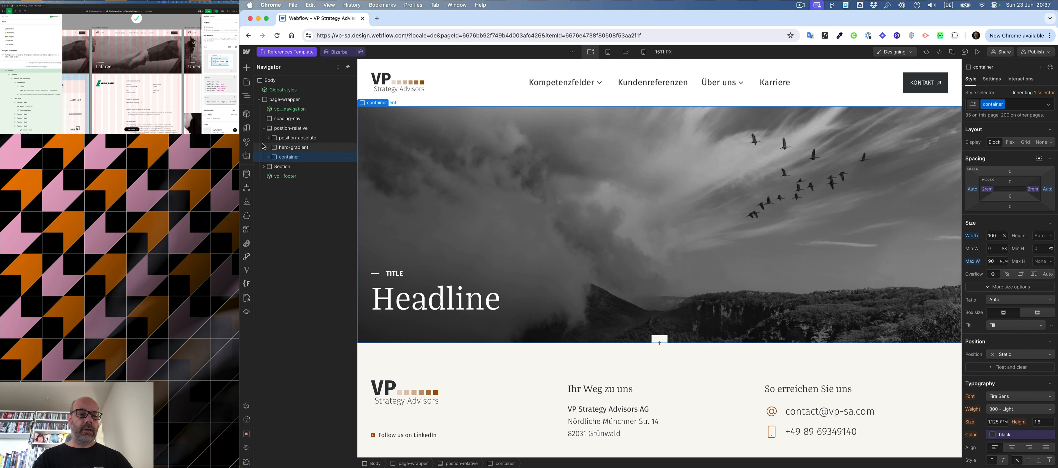
pyautogui.click(268, 137)
pyautogui.click(294, 148)
pyautogui.press('super+c')
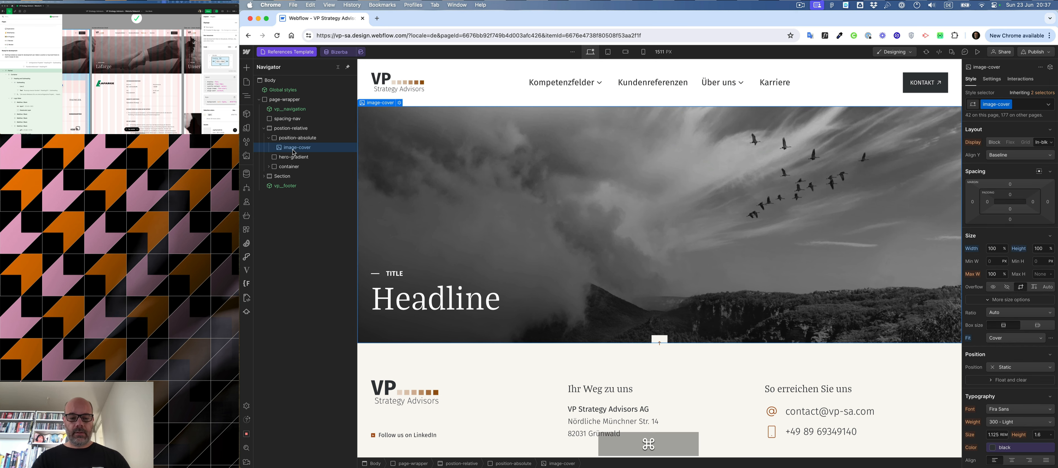
pyautogui.press('super+v')
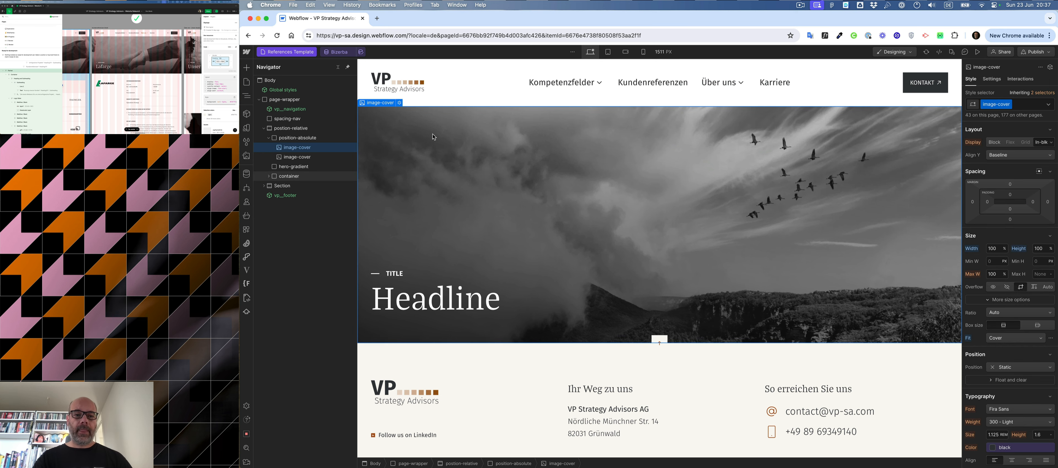
# Replace the first image-cover's image with the Kundenreferenzen asset
pyautogui.click(399, 103)
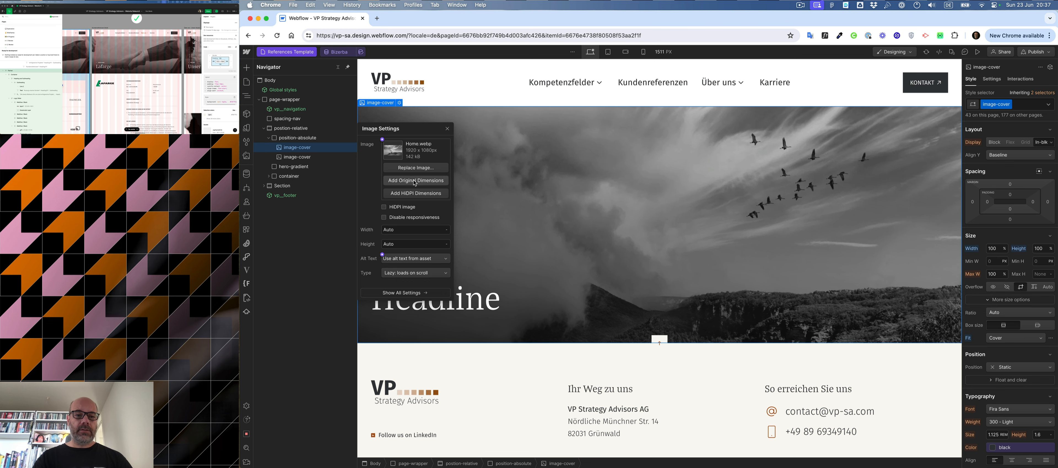
pyautogui.click(411, 168)
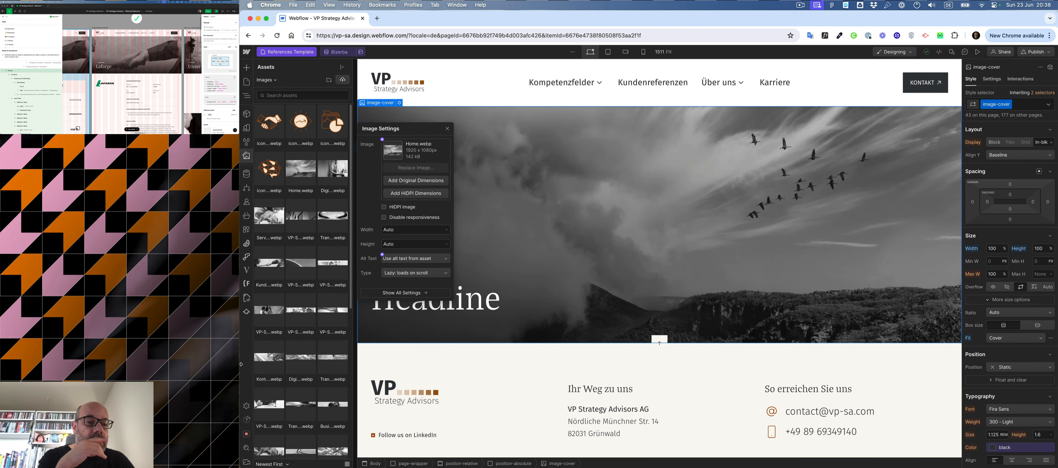
pyautogui.click(268, 263)
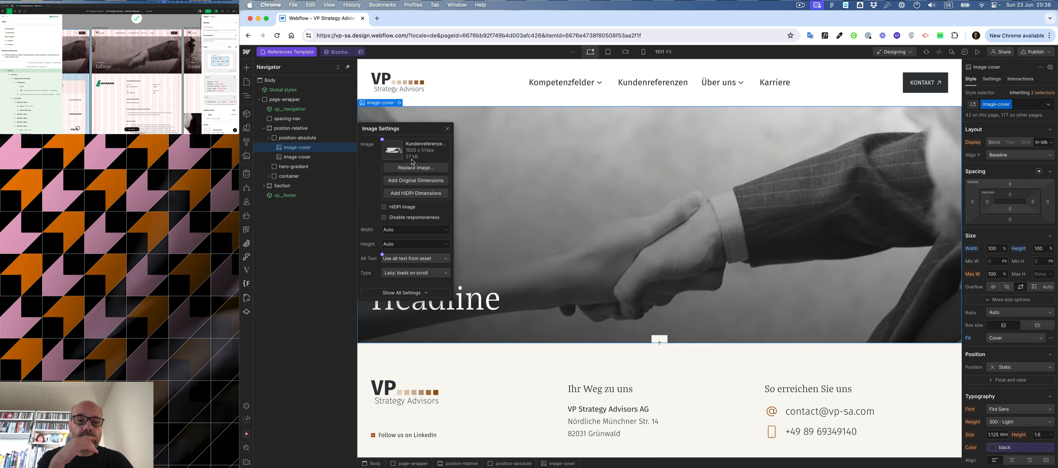
pyautogui.click(447, 129)
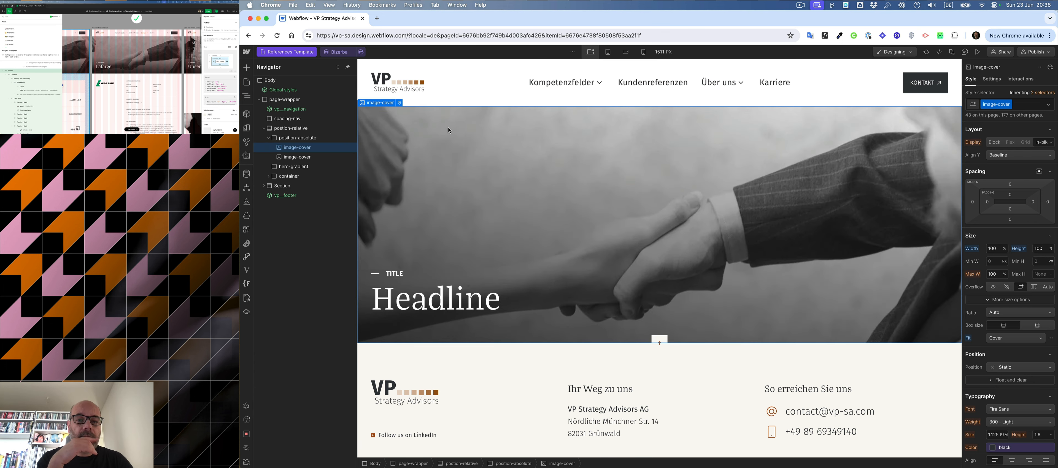
pyautogui.click(991, 80)
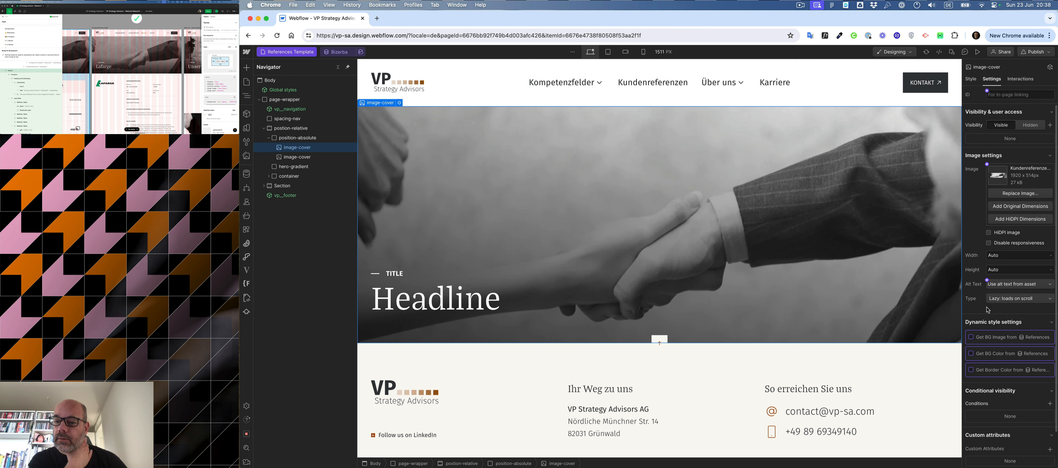
pyautogui.scroll(-1, 988, 310)
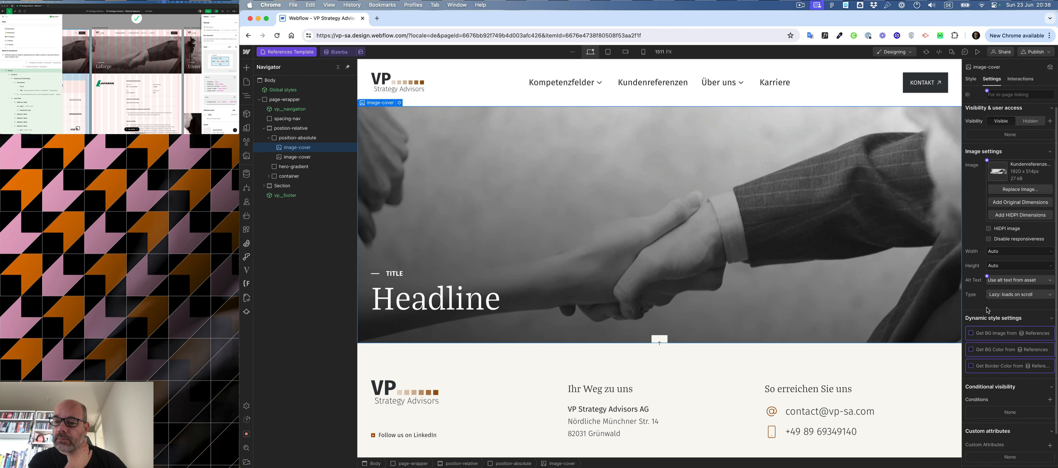
pyautogui.click(1049, 402)
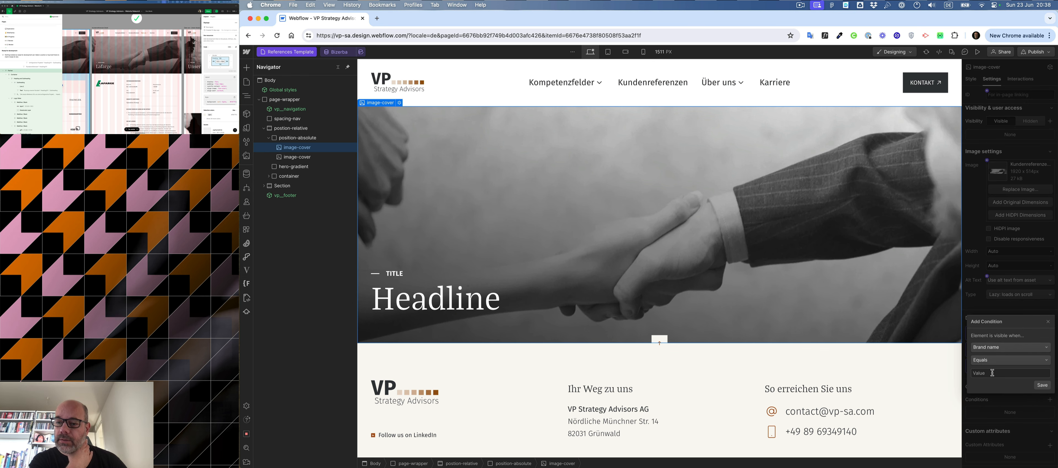
pyautogui.click(990, 347)
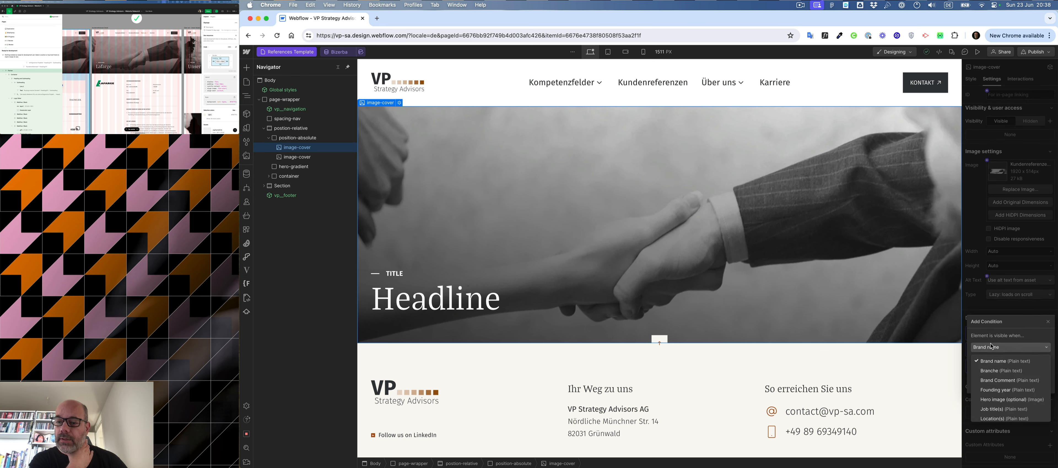
pyautogui.click(994, 400)
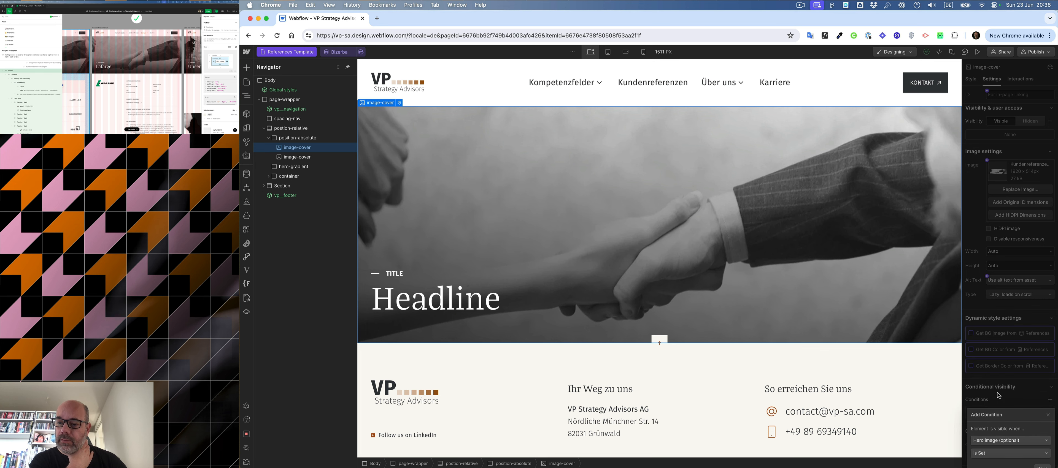
pyautogui.click(1000, 453)
pyautogui.click(989, 382)
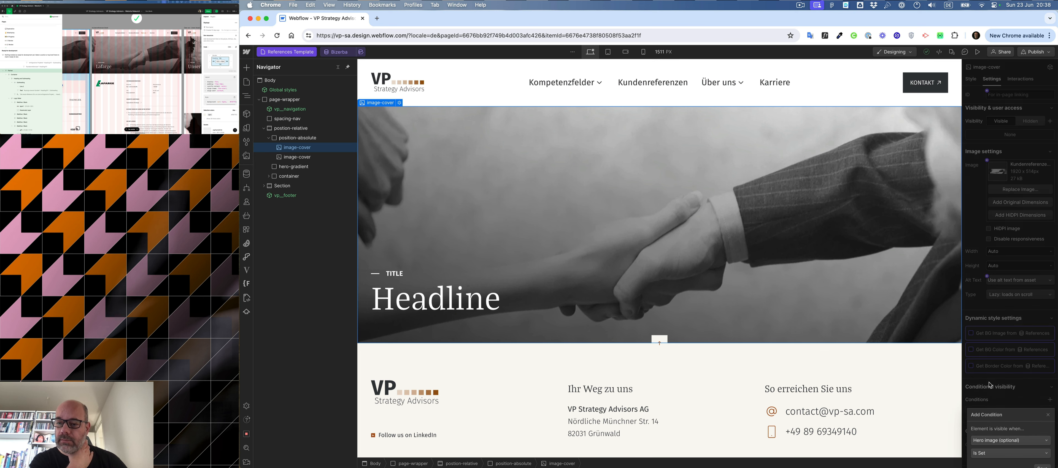
pyautogui.click(990, 382)
# Give the first image-cover a visibility condition: shown when Hero image (optional) Is Not Set
pyautogui.scroll(-3, 1003, 352)
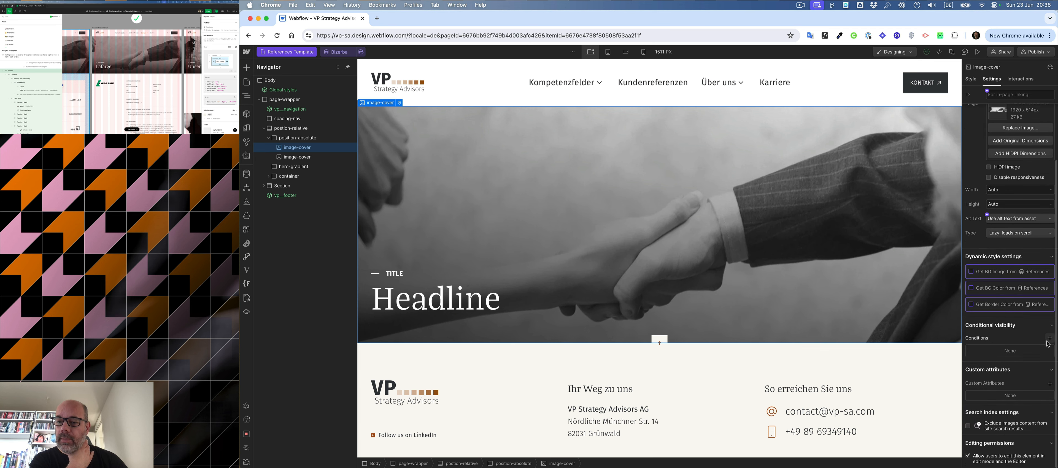
pyautogui.click(1049, 339)
pyautogui.click(1007, 379)
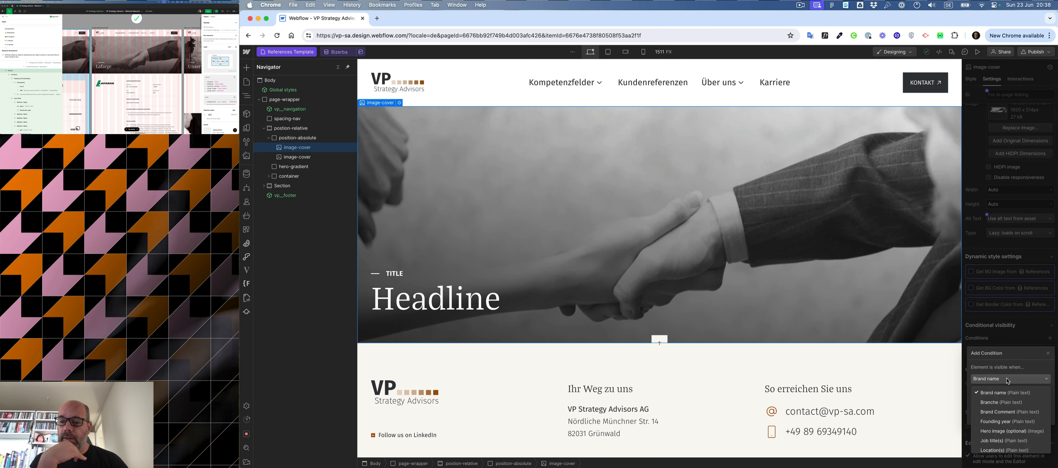
pyautogui.click(993, 431)
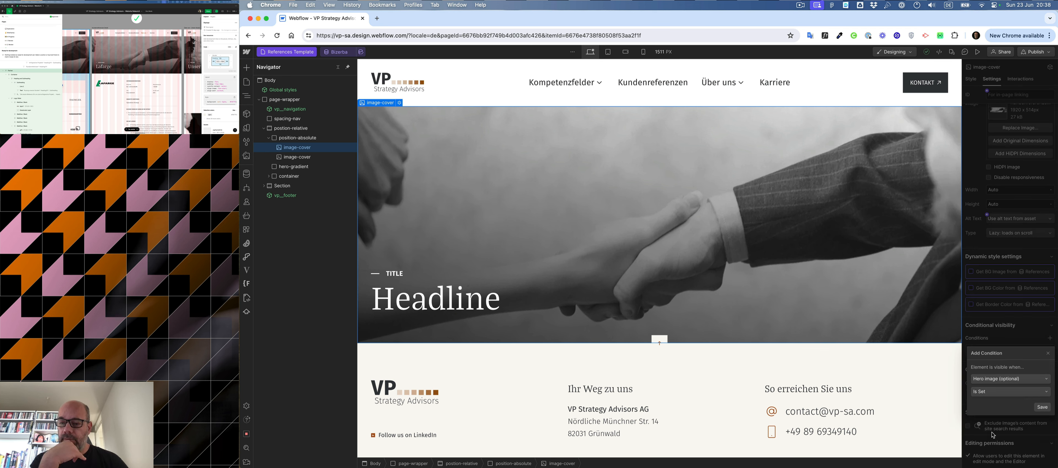
pyautogui.click(1009, 394)
pyautogui.click(1001, 416)
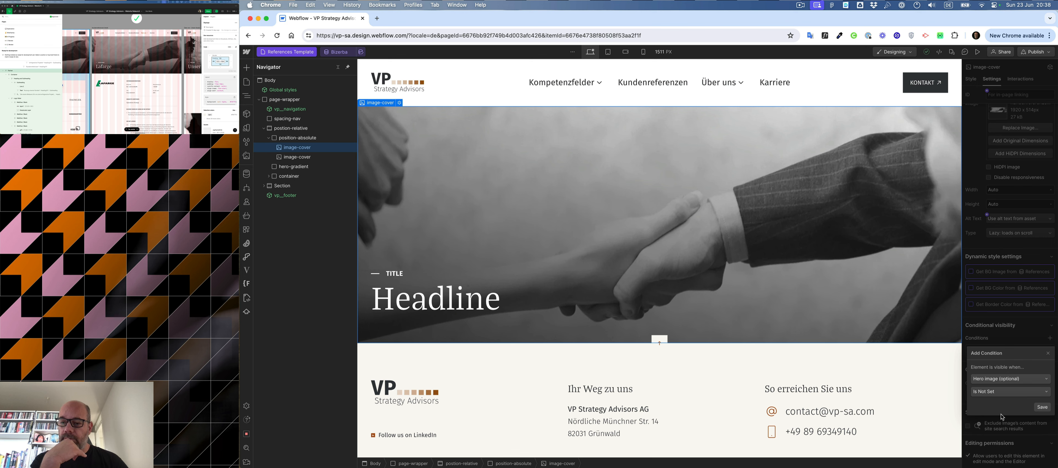
pyautogui.click(1042, 408)
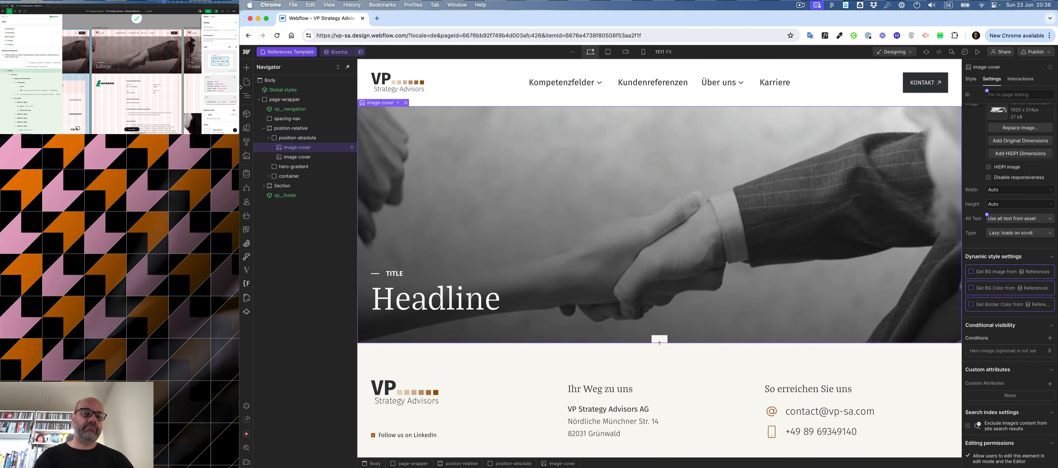
# Give the second image-cover a visibility condition: shown when Hero image (optional) Is Set
pyautogui.click(297, 157)
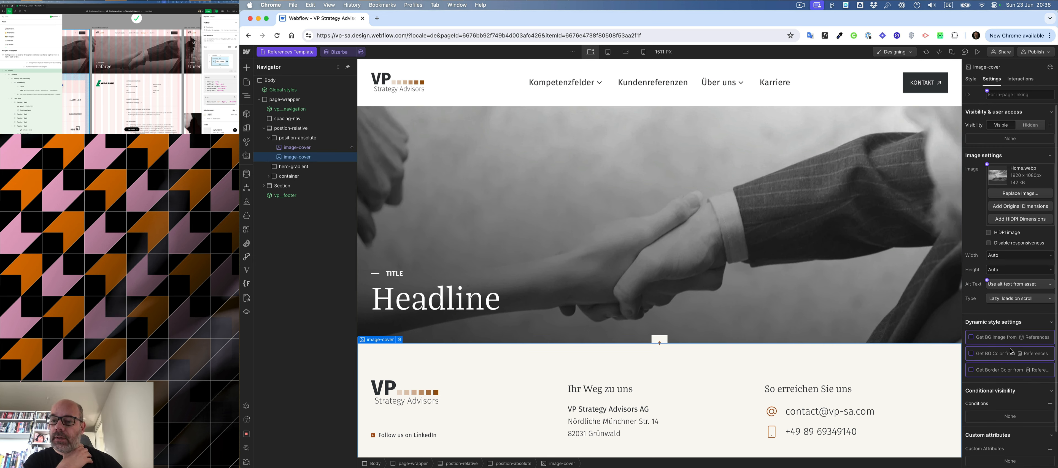
pyautogui.scroll(-3, 1008, 404)
pyautogui.click(1048, 339)
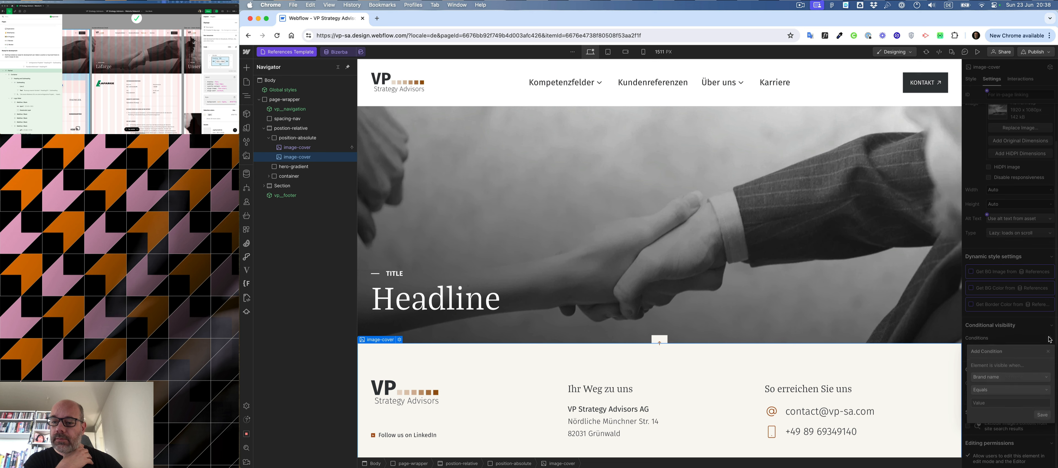
pyautogui.click(1009, 379)
pyautogui.scroll(-2, 1006, 423)
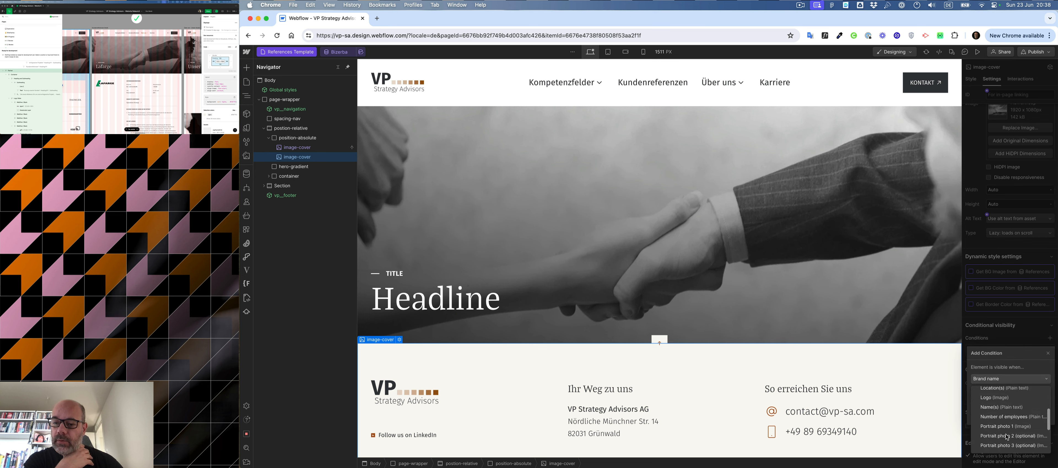
pyautogui.click(996, 417)
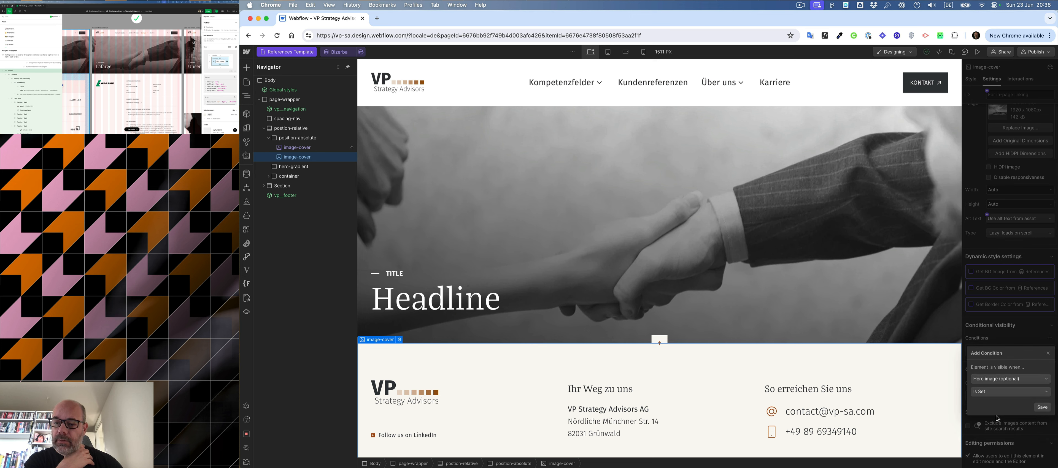
pyautogui.click(1042, 408)
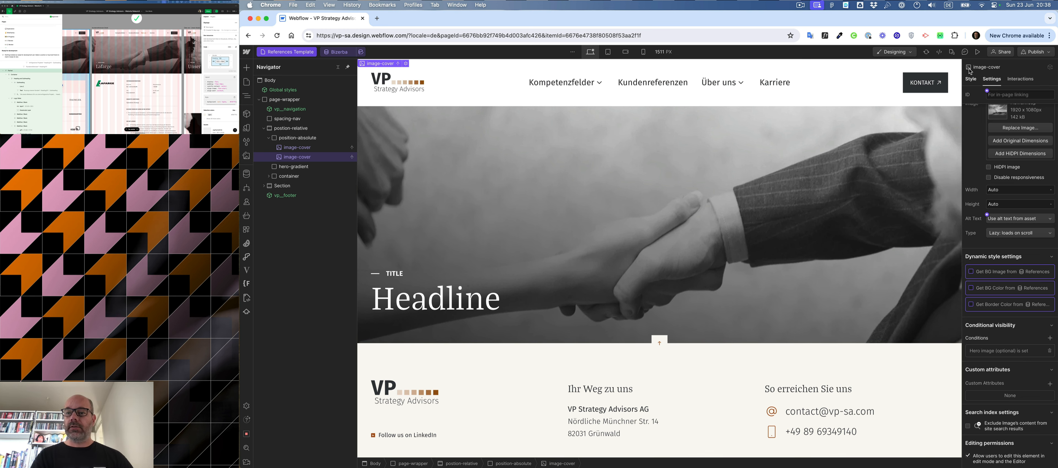
# Add the existing image-bw combo class to the second image-cover
pyautogui.click(970, 77)
pyautogui.click(1025, 104)
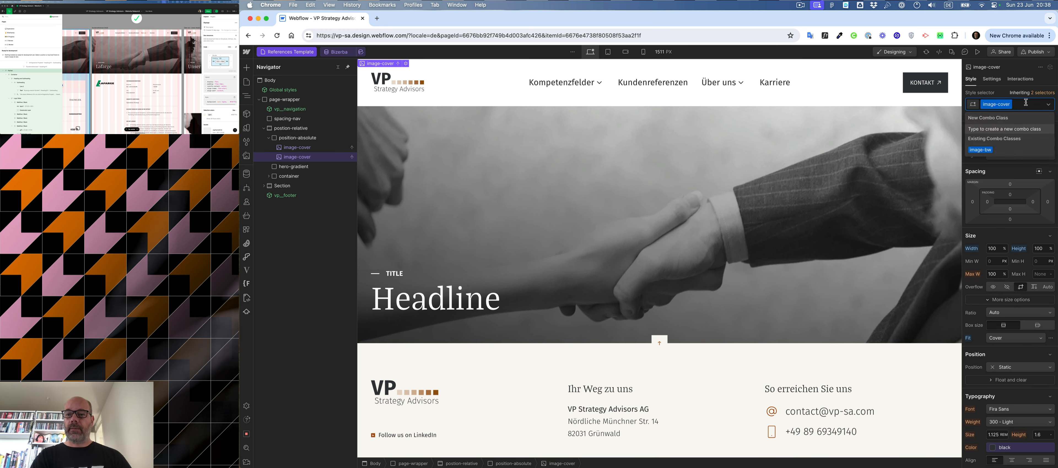
pyautogui.press('Down')
pyautogui.press('Return')
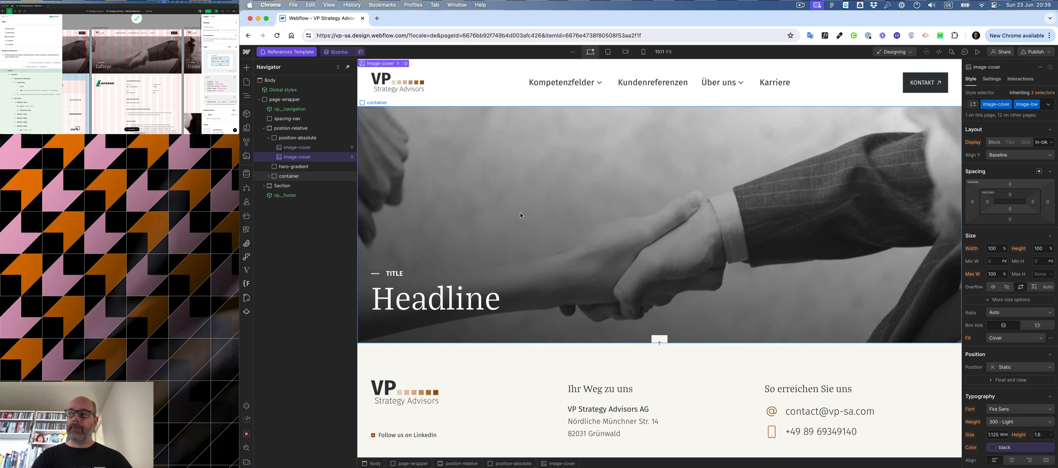
# Copy the label text from the live reference page and paste it over the hero's TITLE text
pyautogui.click(106, 70)
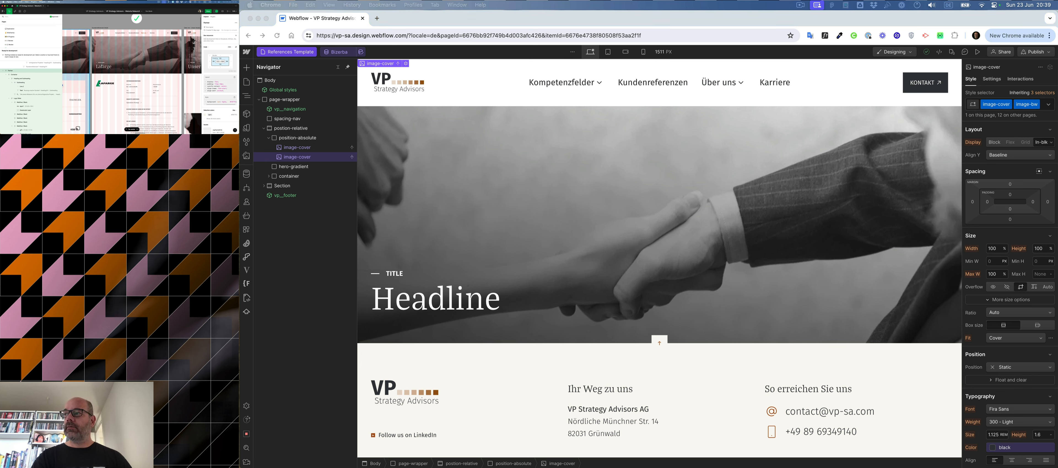
pyautogui.click(99, 62)
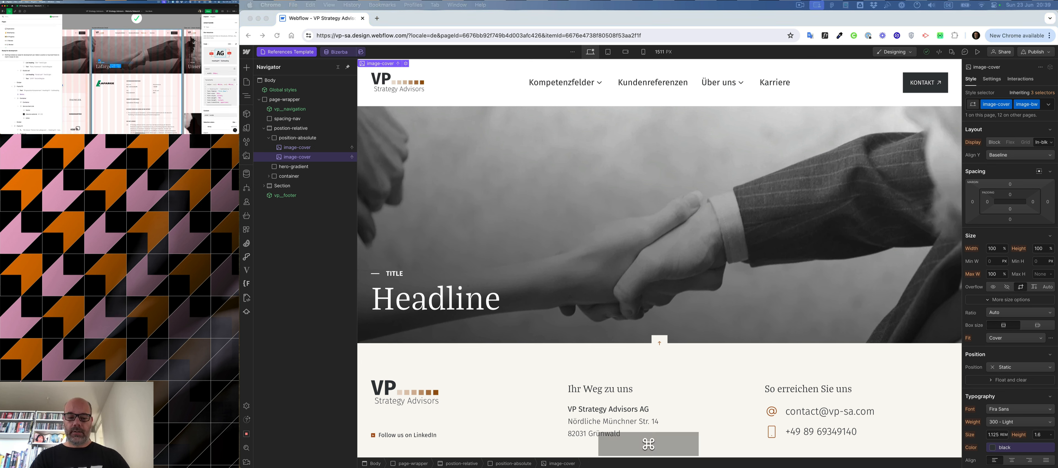
pyautogui.press('super+c')
pyautogui.click(392, 272)
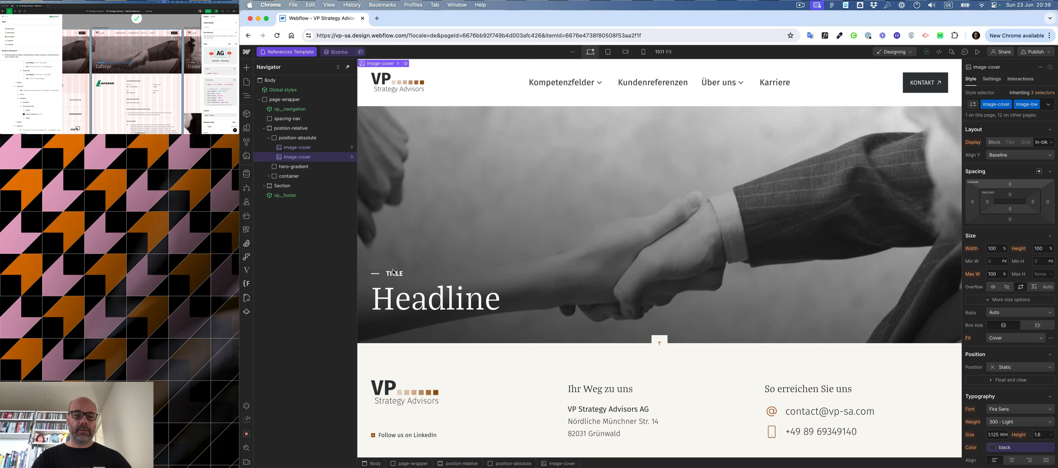
pyautogui.click(394, 274)
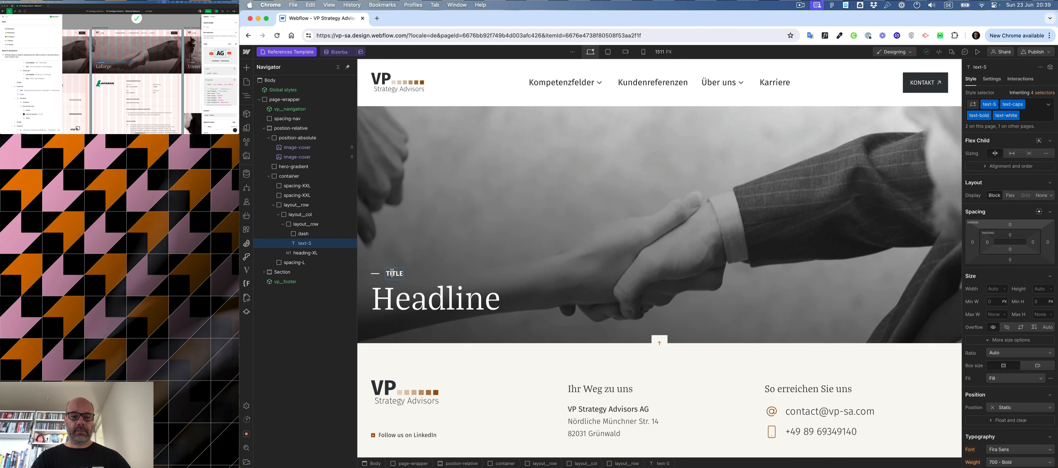
pyautogui.press('super+a')
pyautogui.doubleClick(392, 272)
pyautogui.press('super+v')
# Bind the hero headline's text to the Brand name field
pyautogui.click(410, 300)
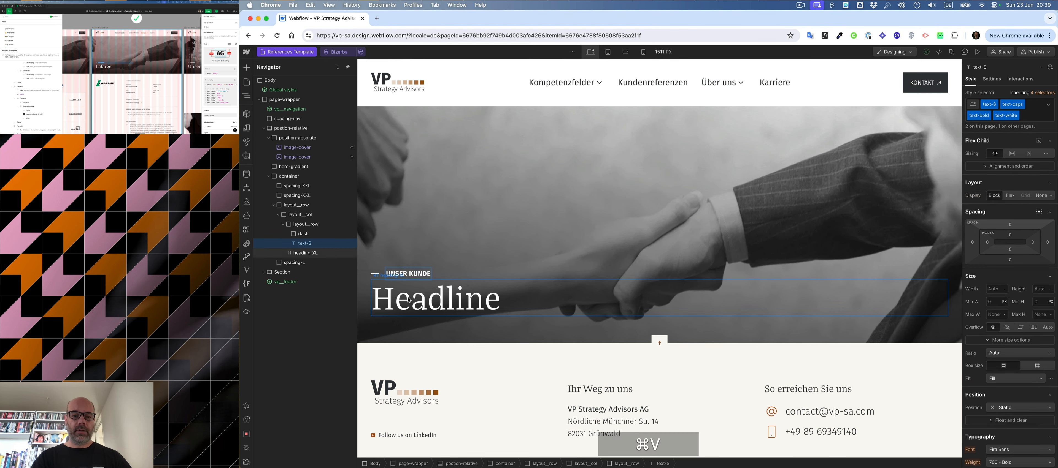
pyautogui.click(991, 80)
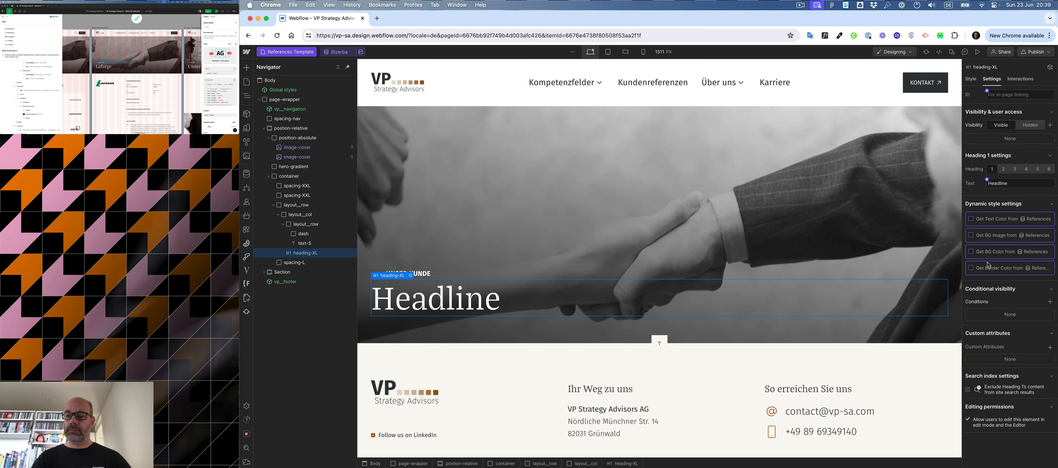
pyautogui.click(988, 181)
pyautogui.click(994, 209)
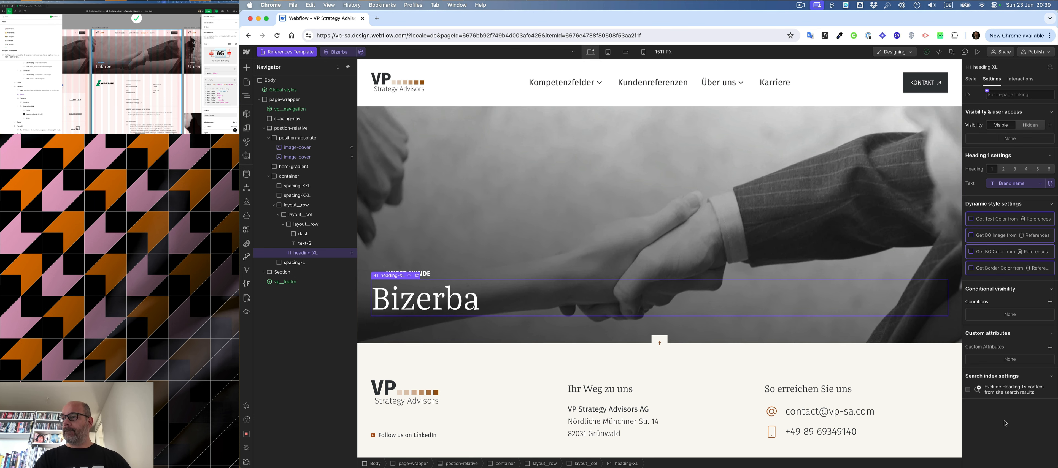
# Scroll through the live reference page to compare its layout
pyautogui.click(139, 80)
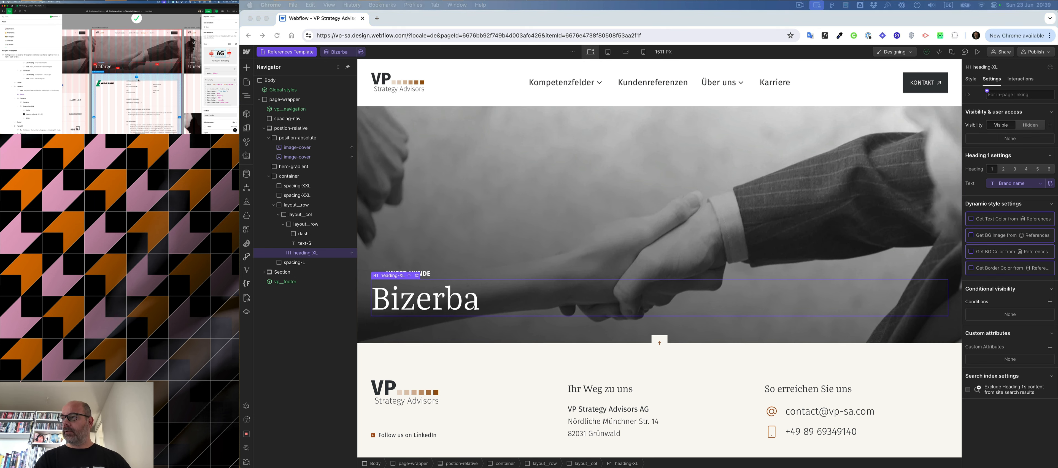
pyautogui.scroll(-5, 138, 79)
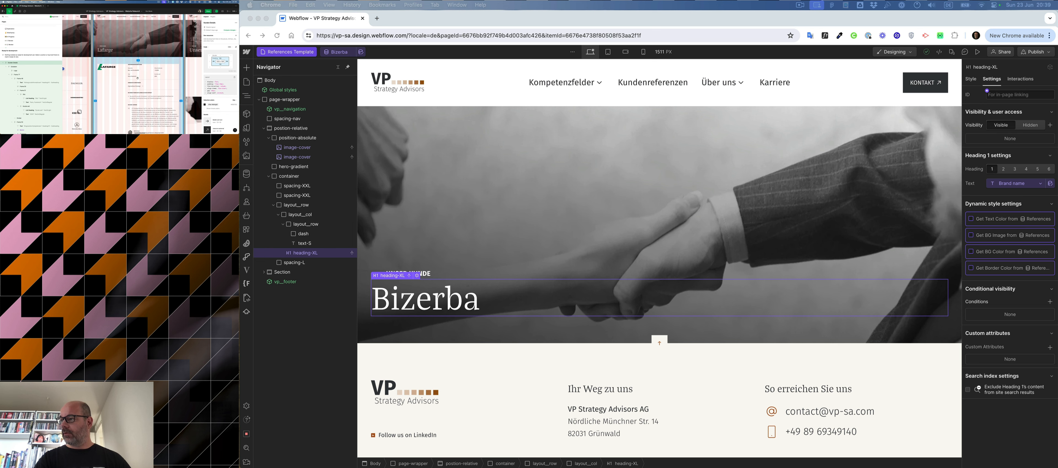
pyautogui.scroll(-3, 137, 77)
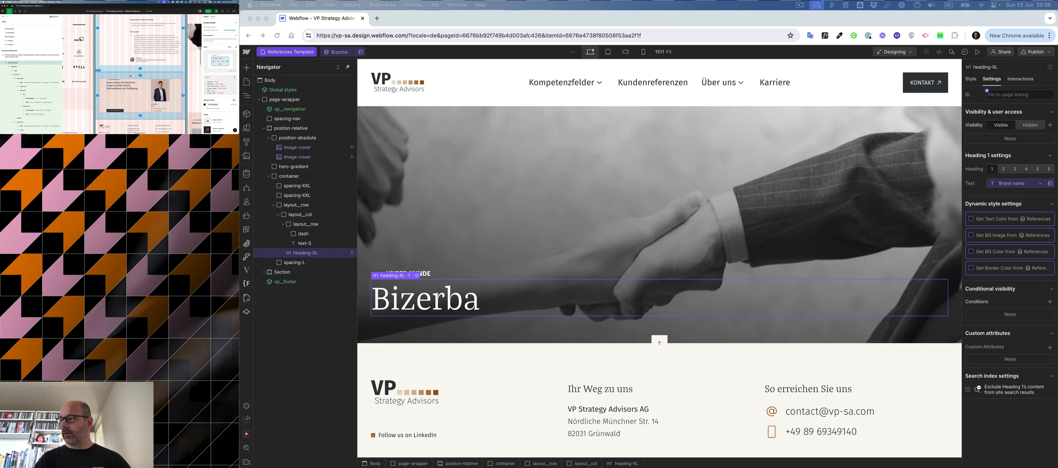
# Open the Business Strategy page and copy its testimonial section with the portrait and quote
pyautogui.hscroll(-3, 144, 82)
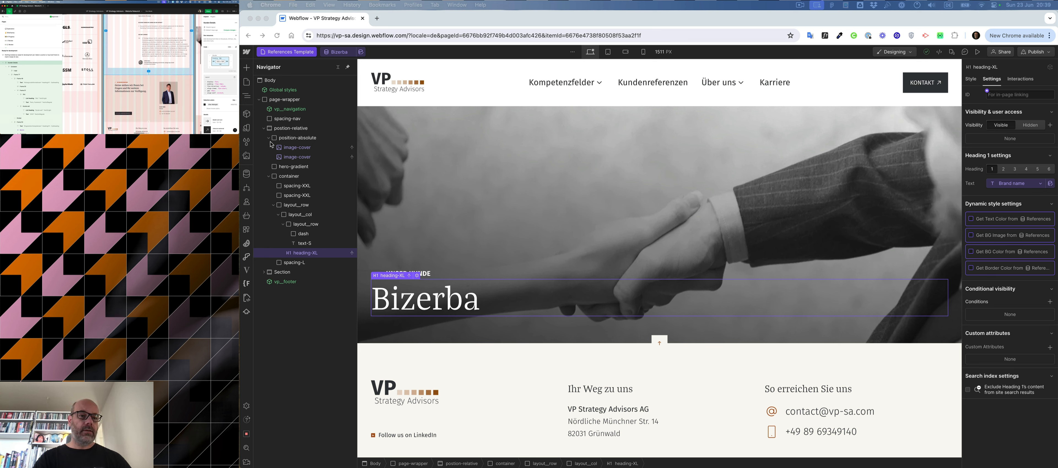
pyautogui.click(263, 129)
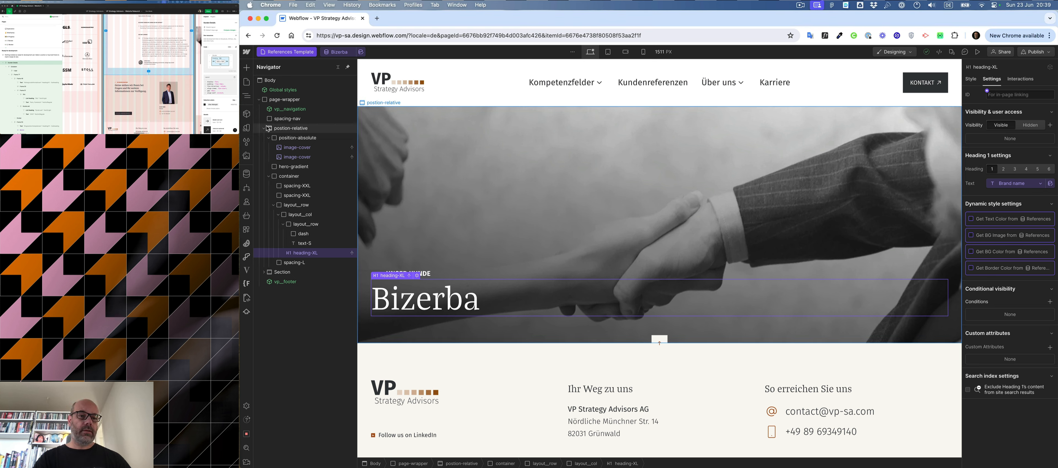
pyautogui.click(280, 138)
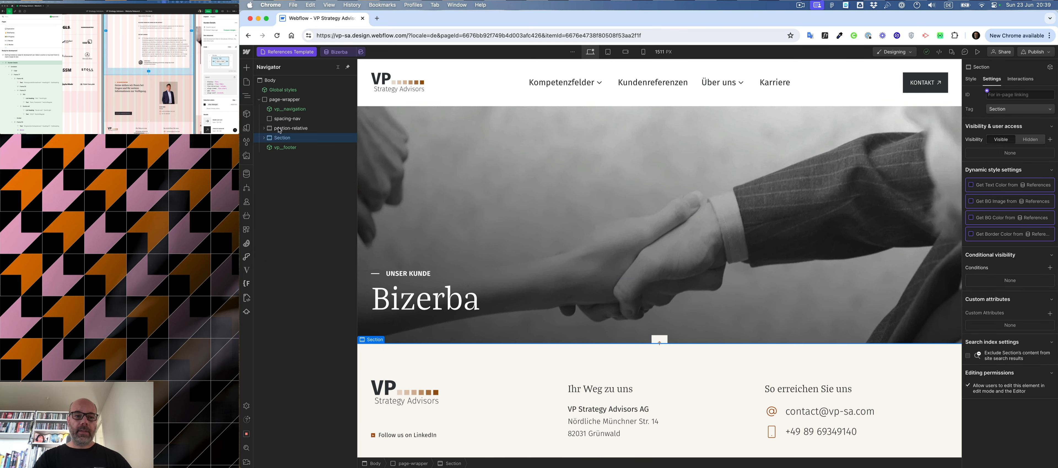
pyautogui.click(285, 54)
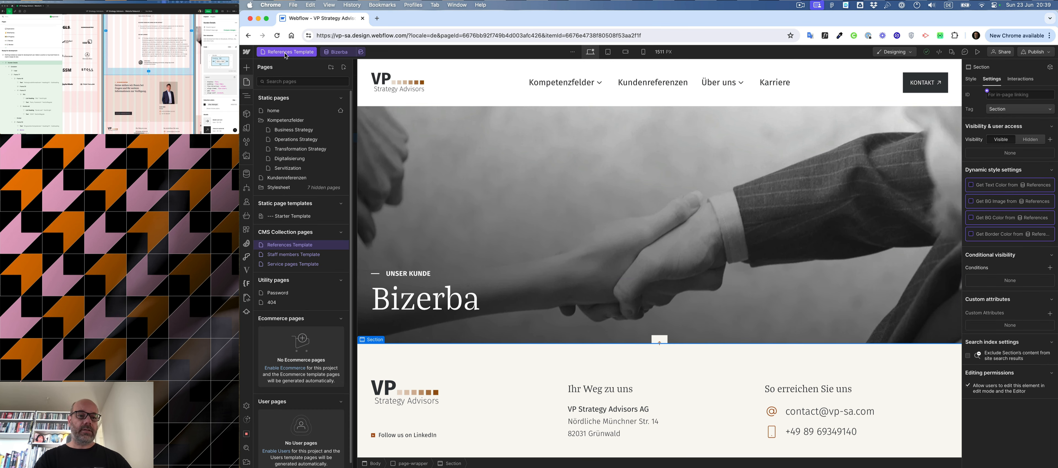
pyautogui.click(287, 127)
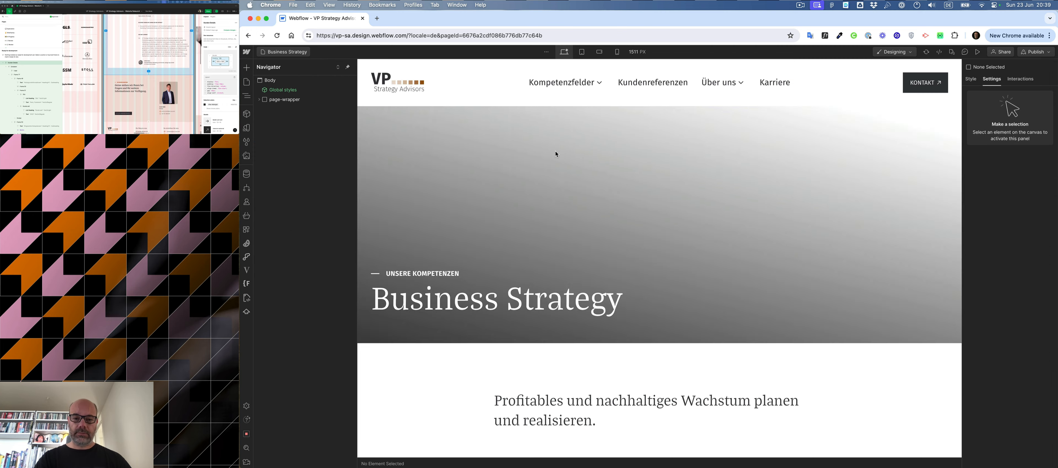
pyautogui.scroll(-15, 556, 154)
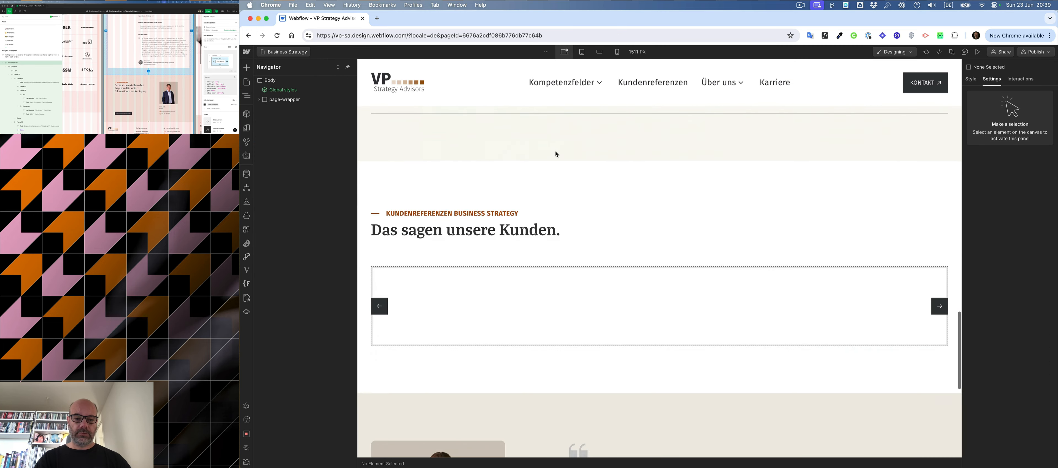
pyautogui.scroll(-3, 555, 154)
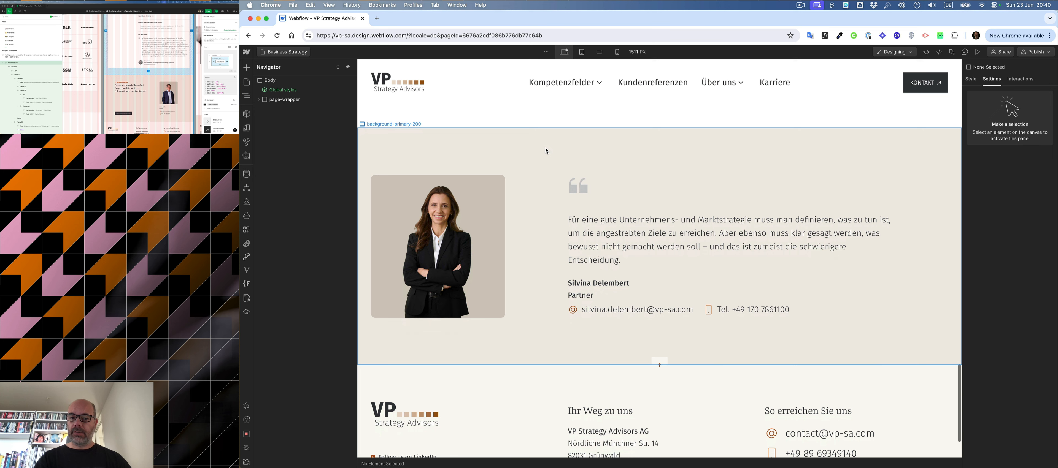
pyautogui.click(544, 149)
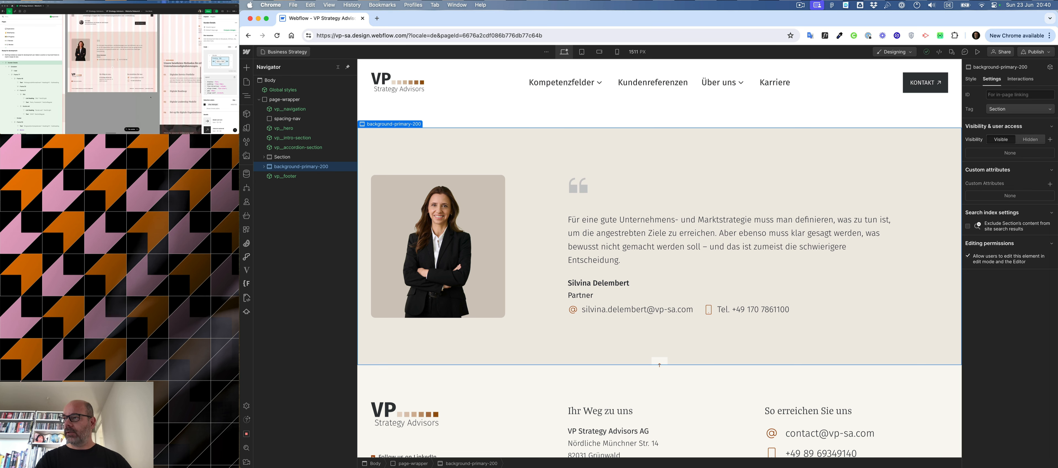
pyautogui.press('super+c')
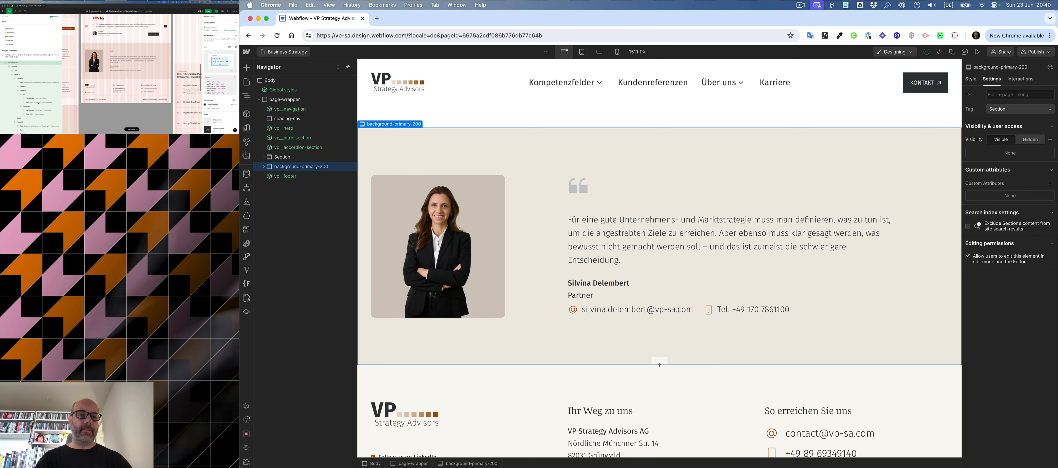
# Paste the testimonial section into the References Template page wrapper, placing it above the footer
pyautogui.click(273, 52)
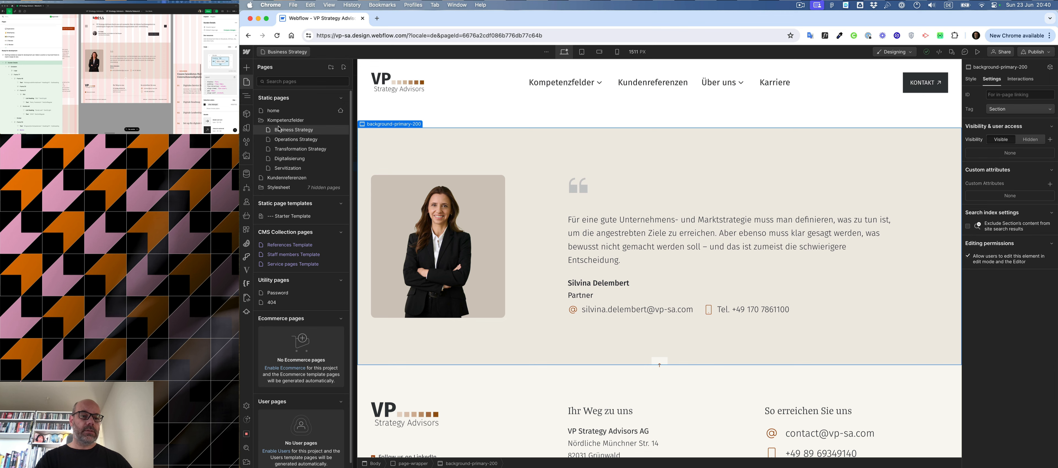
pyautogui.click(283, 246)
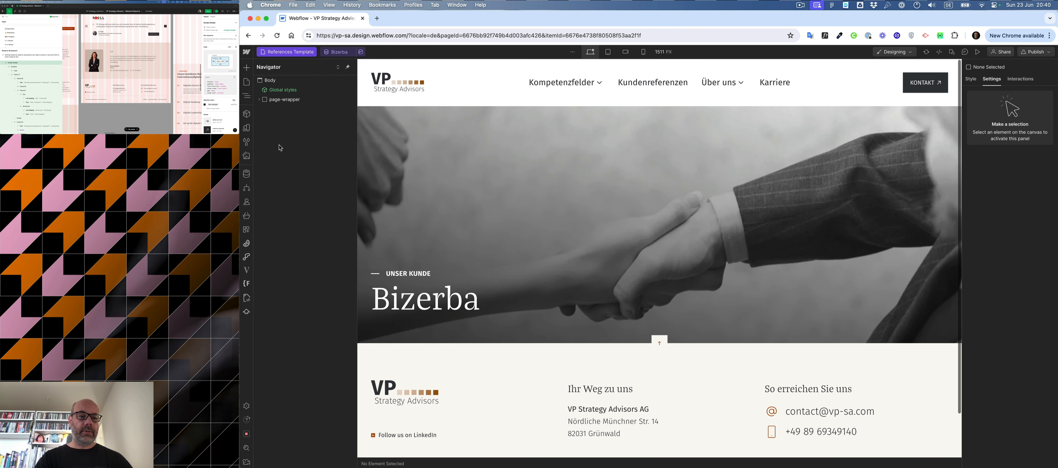
pyautogui.click(264, 102)
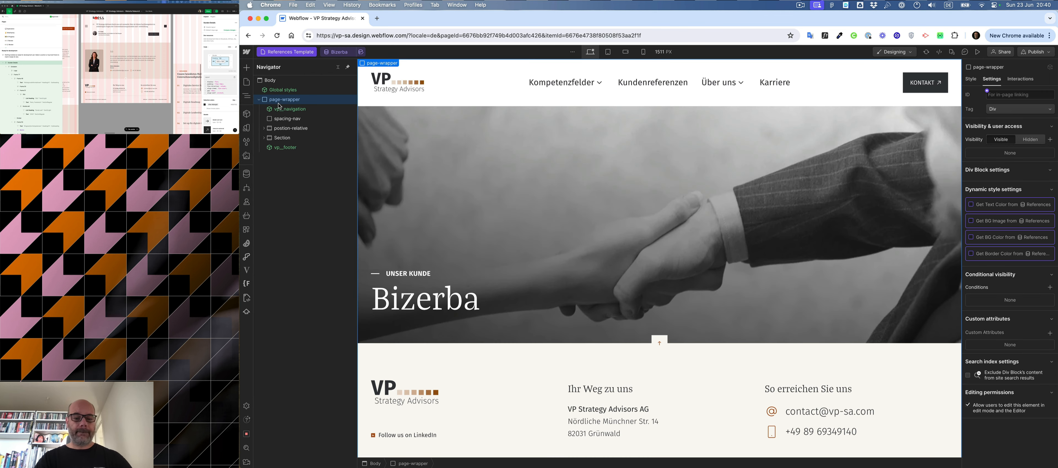
pyautogui.press('super+v')
pyautogui.moveTo(290, 162); pyautogui.dragTo(290, 148)
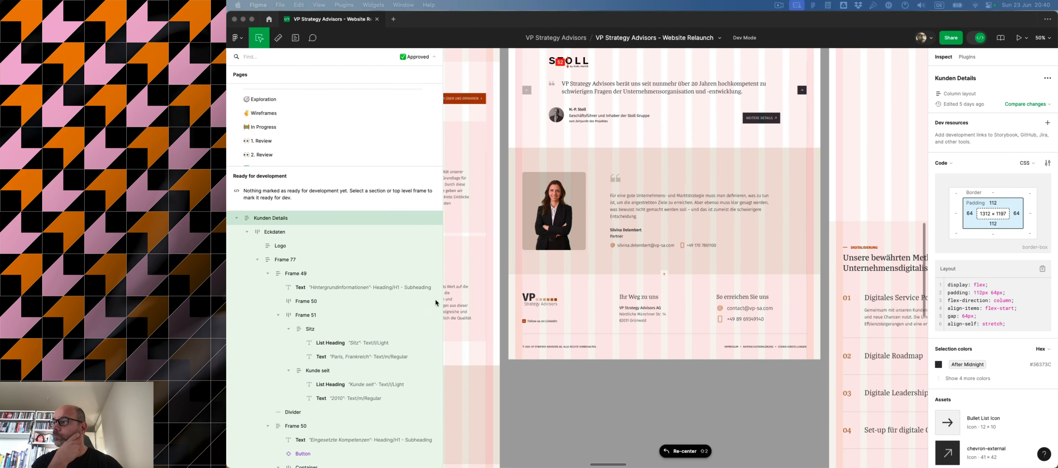
# Browse the Figma design of the customer details page to compare the testimonial section layout
pyautogui.scroll(-5, 771, 293)
pyautogui.hscroll(5, 771, 294)
pyautogui.scroll(4, 771, 294)
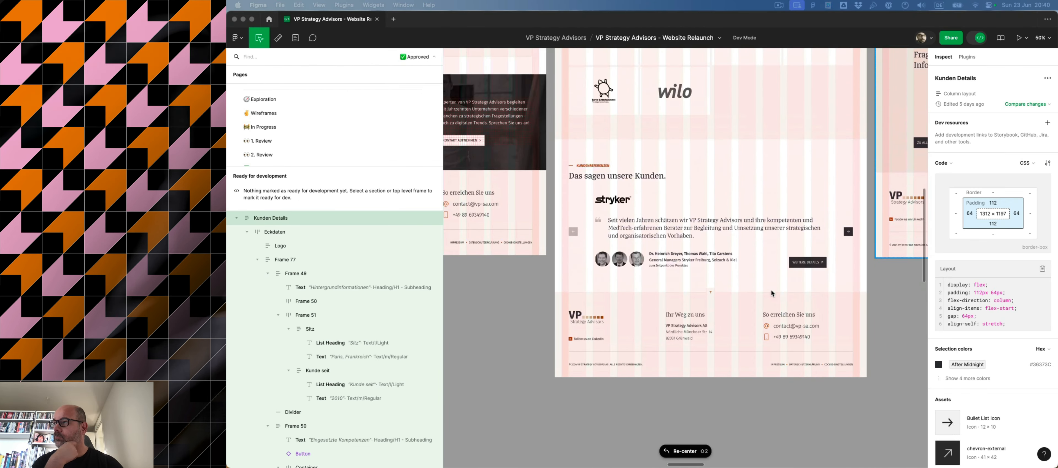
pyautogui.hscroll(8, 772, 293)
pyautogui.scroll(3, 771, 293)
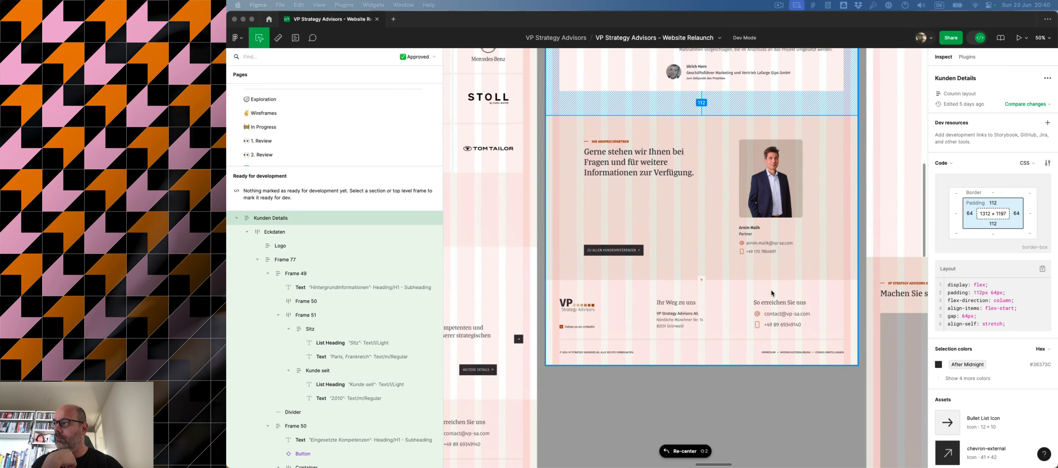
pyautogui.scroll(2, 771, 290)
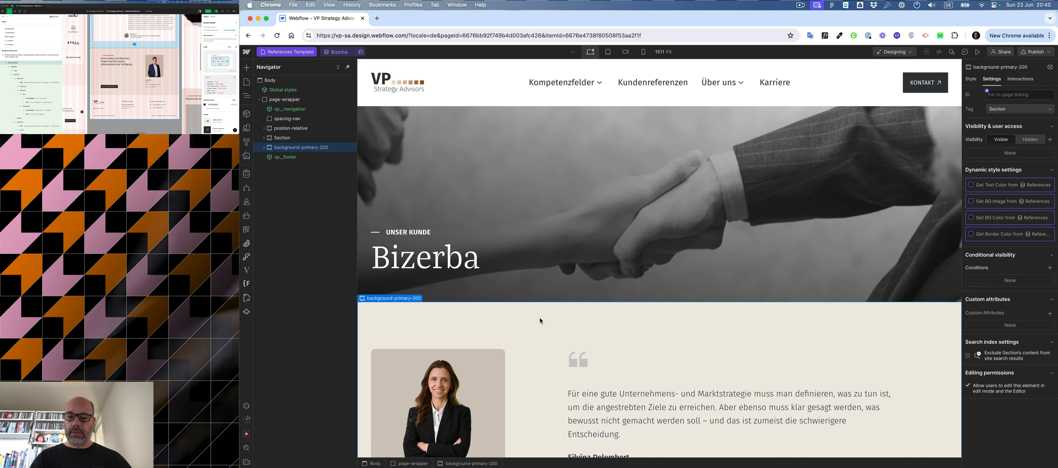
# Move the spacing-XS element into the portrait column of the pasted testimonial section
pyautogui.scroll(-3, 540, 319)
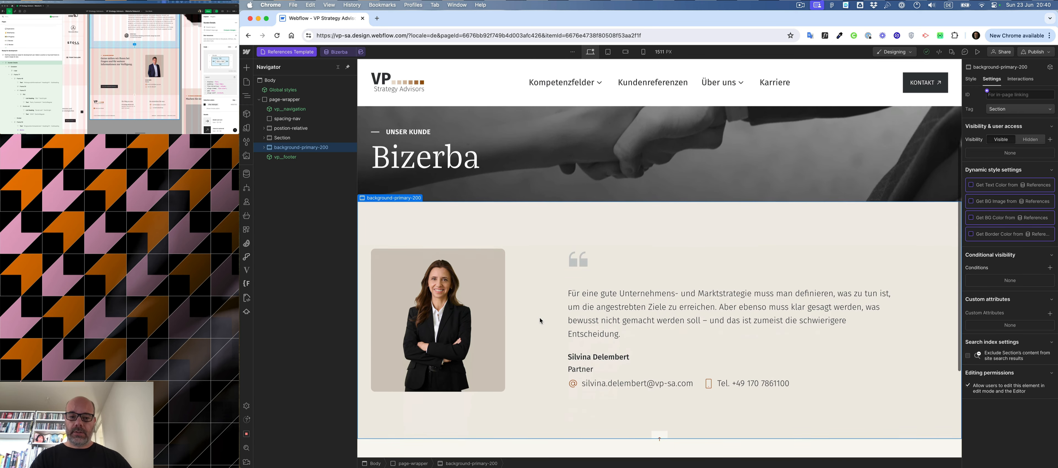
pyautogui.scroll(-2, 539, 318)
pyautogui.click(502, 331)
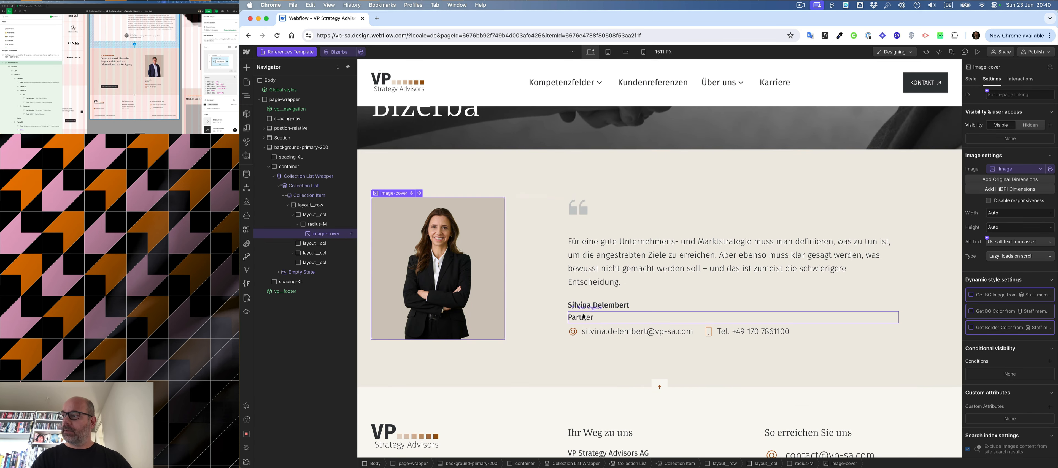
pyautogui.click(644, 318)
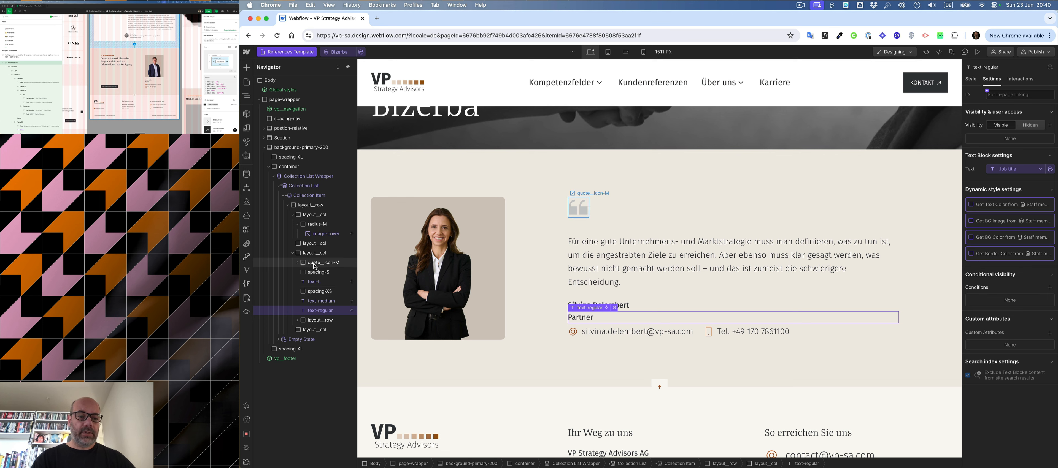
pyautogui.click(299, 224)
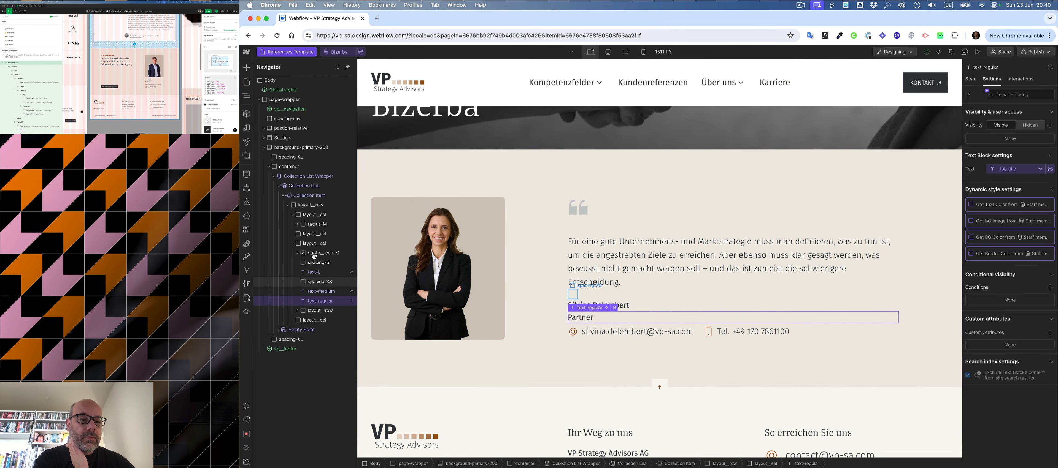
pyautogui.moveTo(314, 256); pyautogui.dragTo(337, 240)
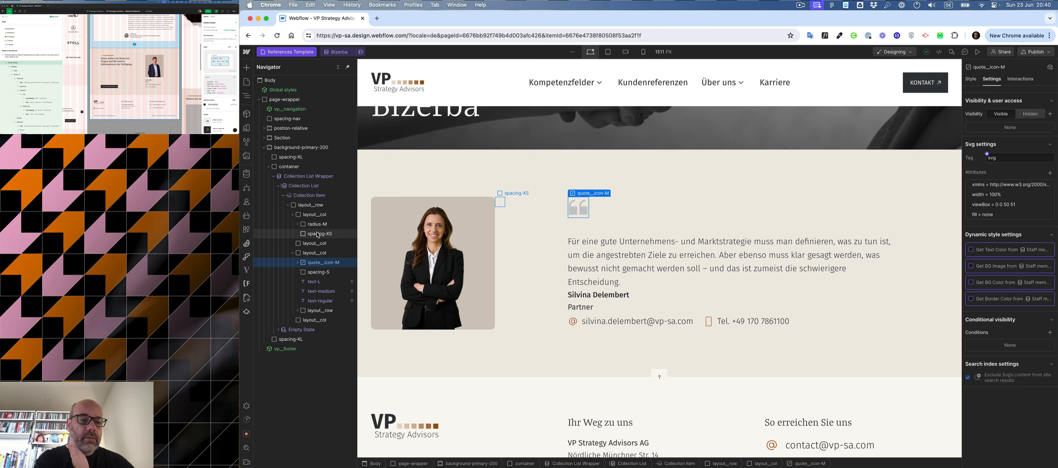
# Replace the portrait column's extra combo classes with layout_vertical
pyautogui.click(314, 214)
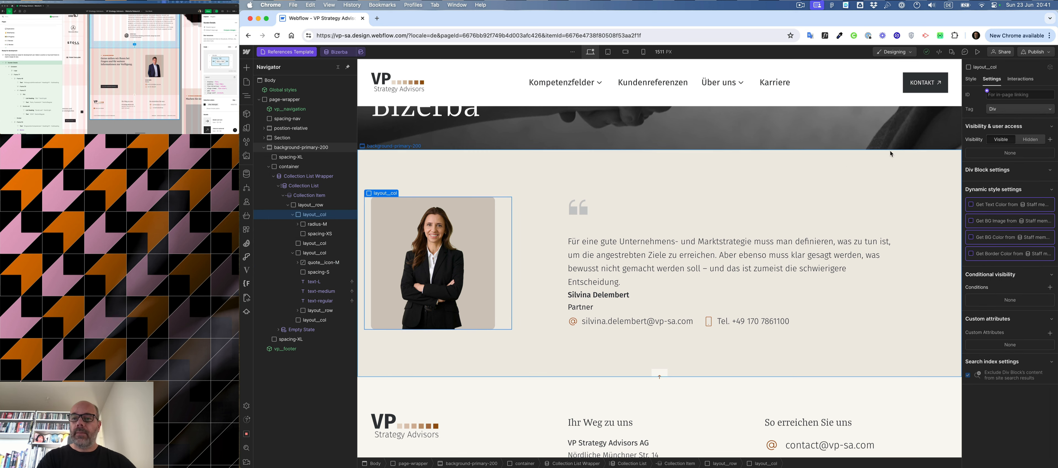
pyautogui.click(971, 79)
pyautogui.press('super+Return')
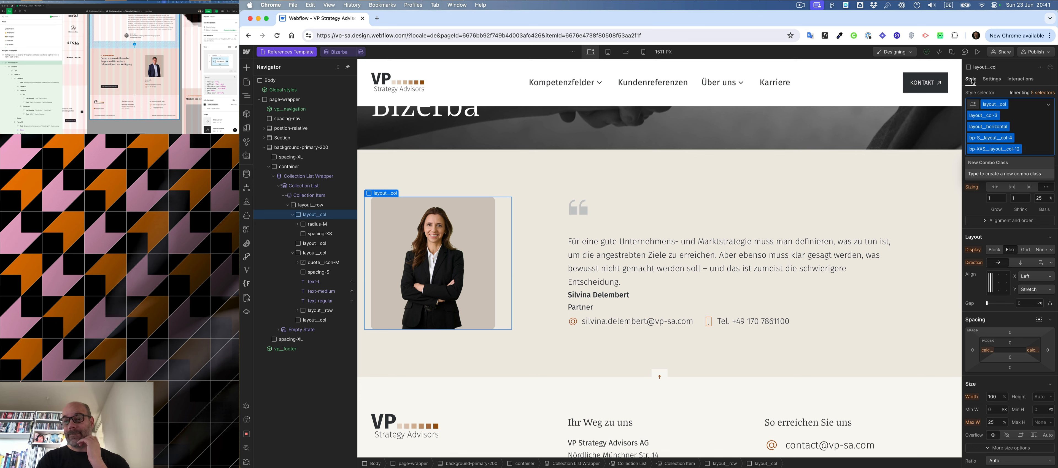
pyautogui.press('BackSpace')
pyautogui.press('BackSpace')
pyautogui.press('BackSpace')
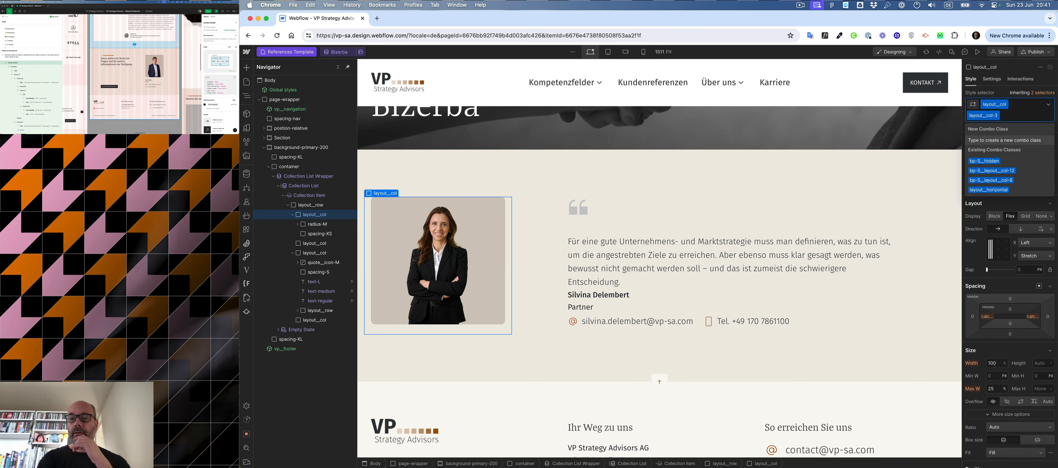
pyautogui.write('ver')
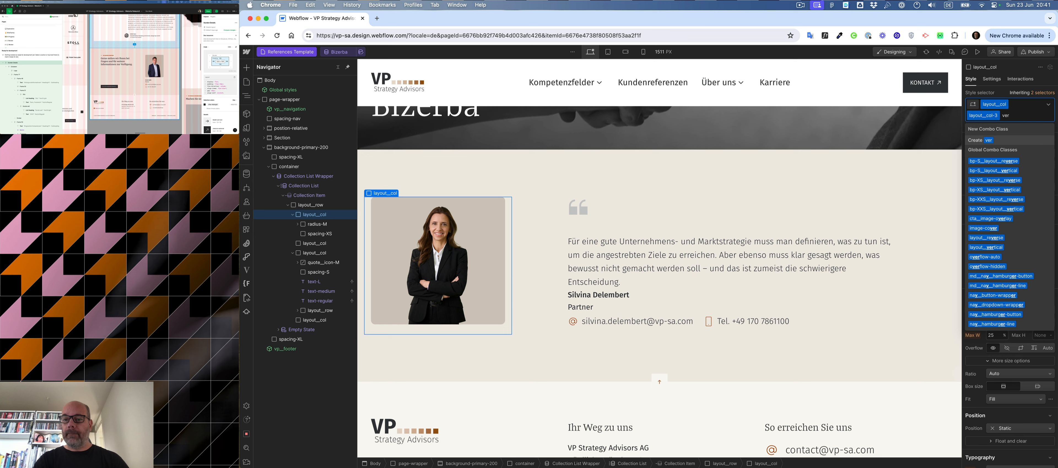
pyautogui.press('Down')
pyautogui.press('Down')
pyautogui.press('Down')
pyautogui.press('Down')
pyautogui.press('Down')
pyautogui.press('Down')
pyautogui.press('Down')
pyautogui.press('Down')
pyautogui.press('Down')
pyautogui.press('Down')
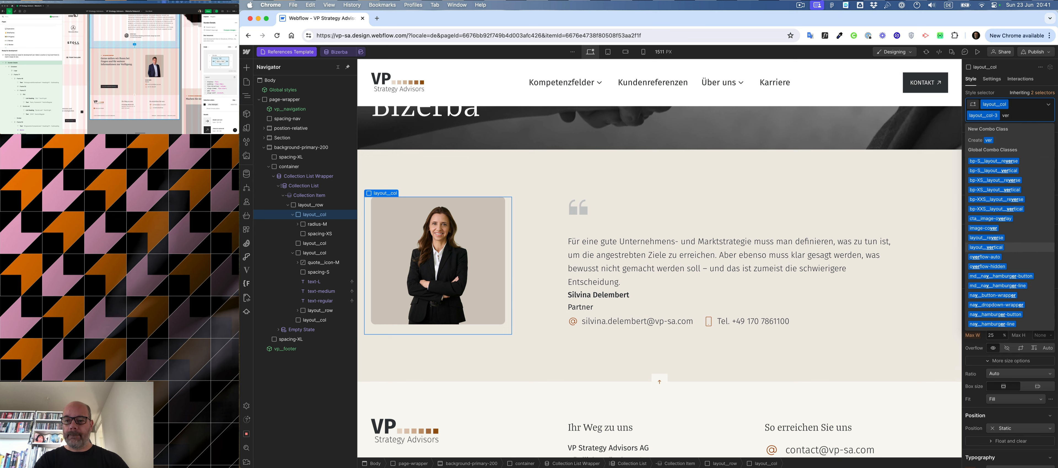
pyautogui.press('Return')
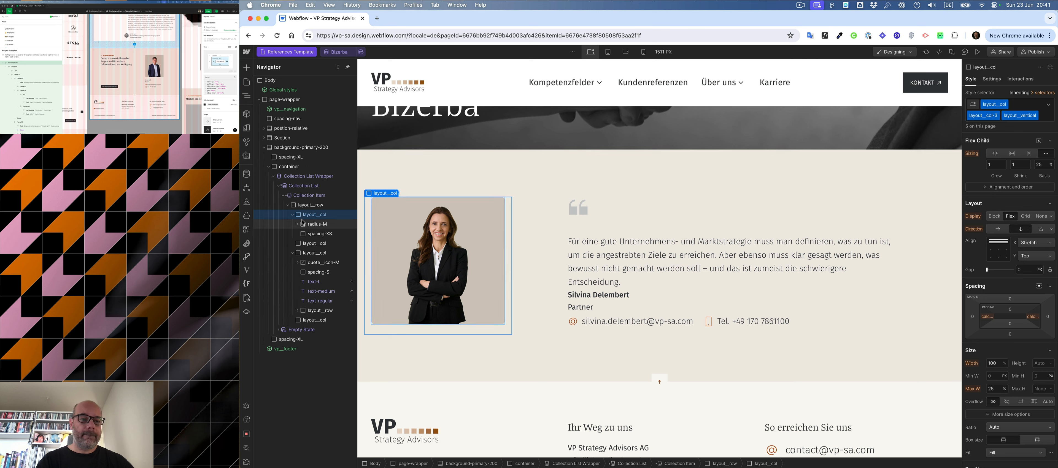
# Delete the quote icon, the spacing-S element and the quote text from the text column
pyautogui.click(317, 235)
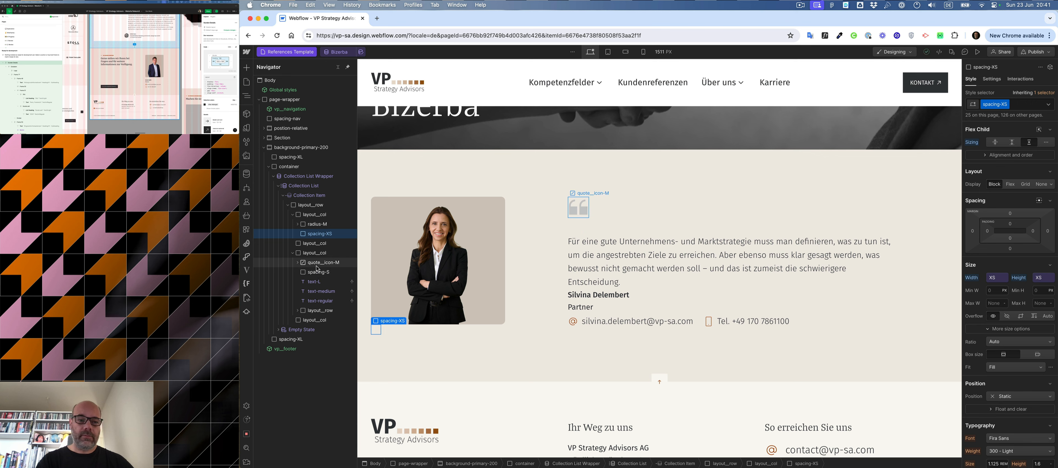
pyautogui.click(317, 263)
pyautogui.press('Delete')
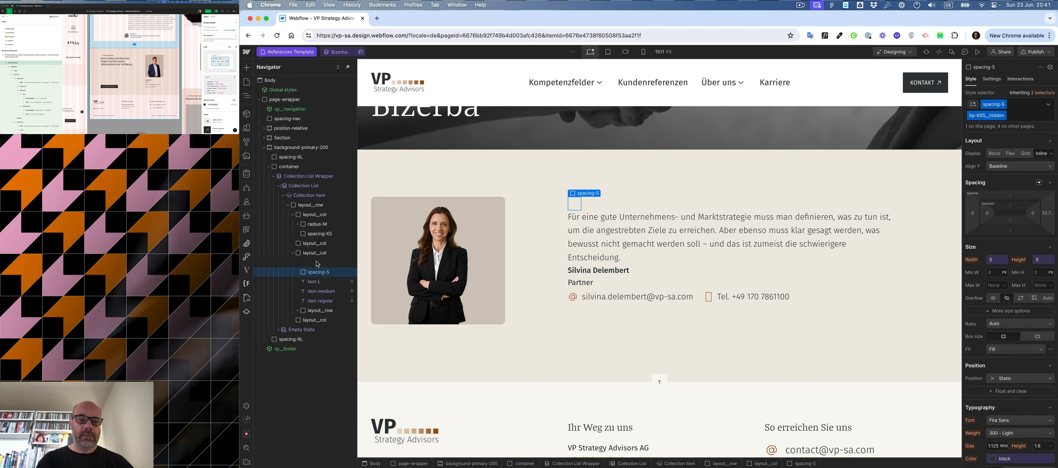
pyautogui.press('Delete')
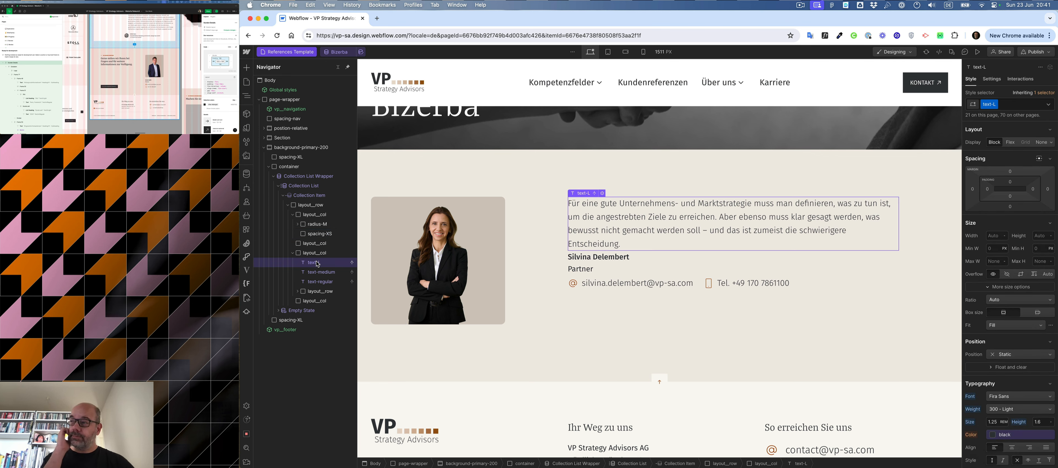
pyautogui.press('Delete')
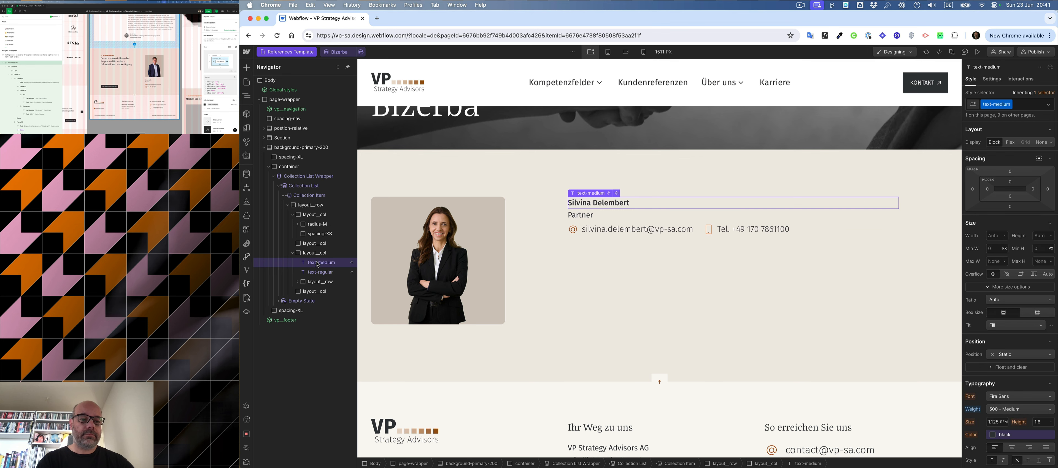
# Move the name, job title and e-mail and phone link rows into the portrait column below the image
pyautogui.moveTo(316, 263); pyautogui.dragTo(336, 253)
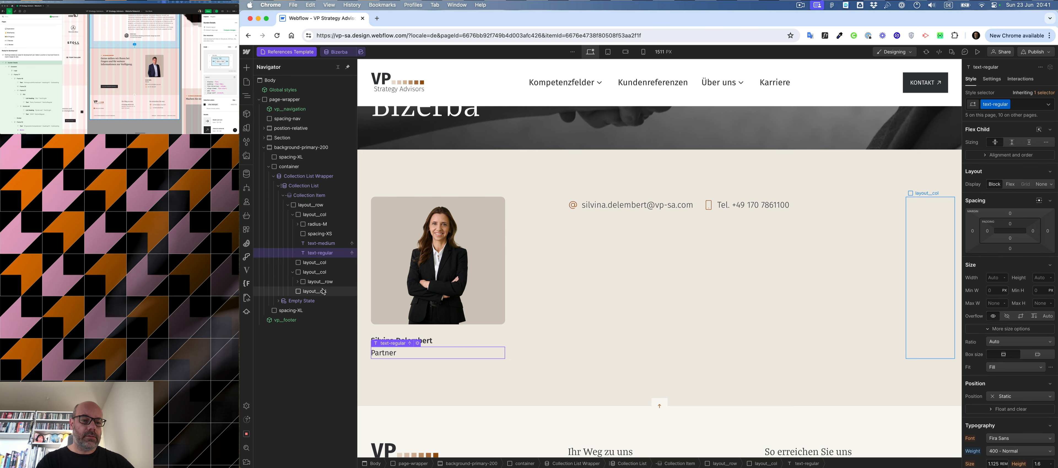
pyautogui.moveTo(321, 282)
pyautogui.mouseDown()
pyautogui.moveTo(344, 264)
pyautogui.moveTo(332, 278)
pyautogui.mouseUp()
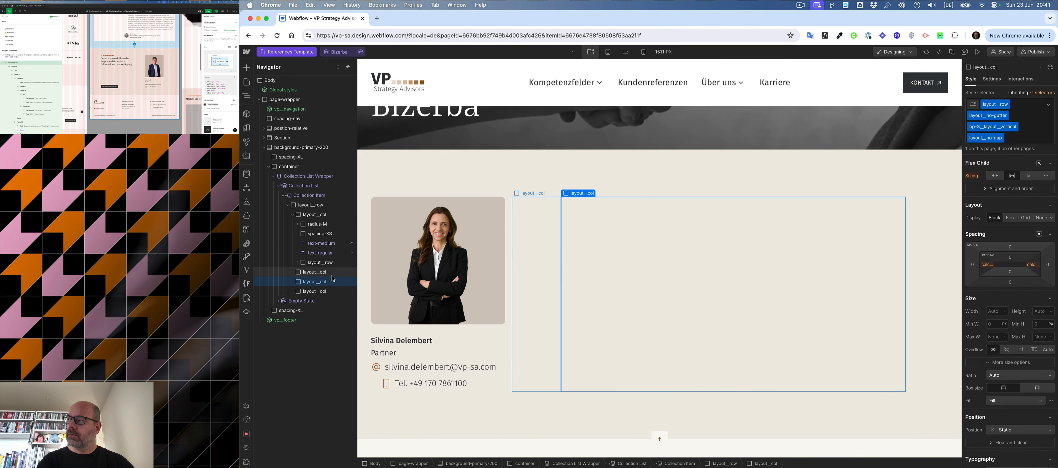
pyautogui.click(298, 263)
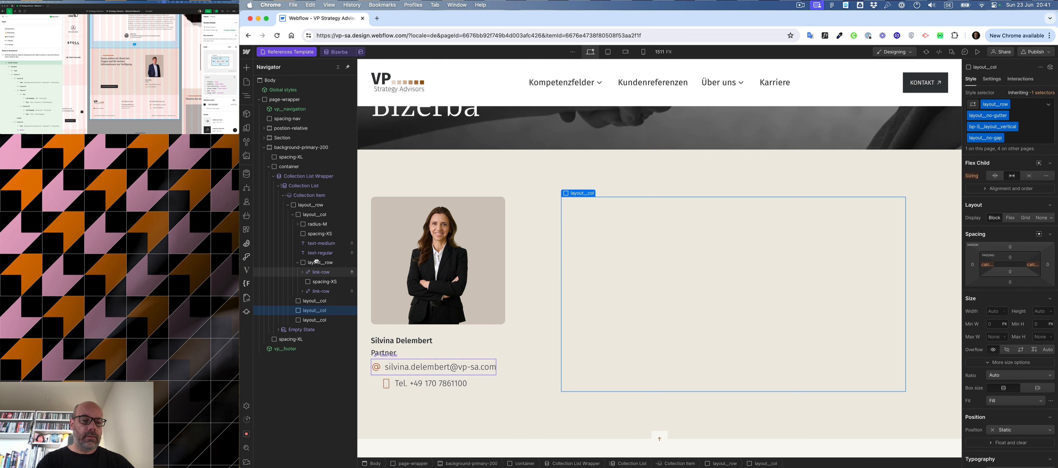
pyautogui.moveTo(317, 261); pyautogui.dragTo(318, 279)
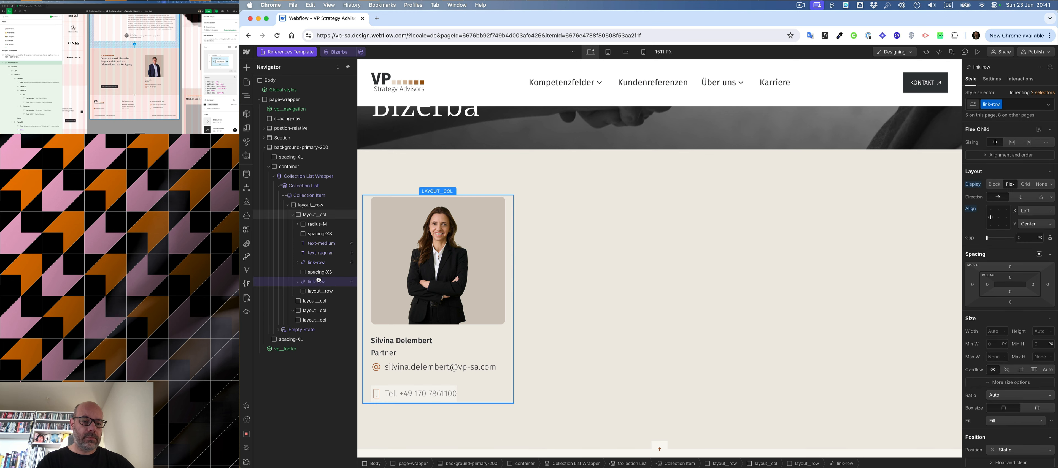
# Delete the leftover layout row and the extra spacing-XS element below the link rows
pyautogui.click(317, 292)
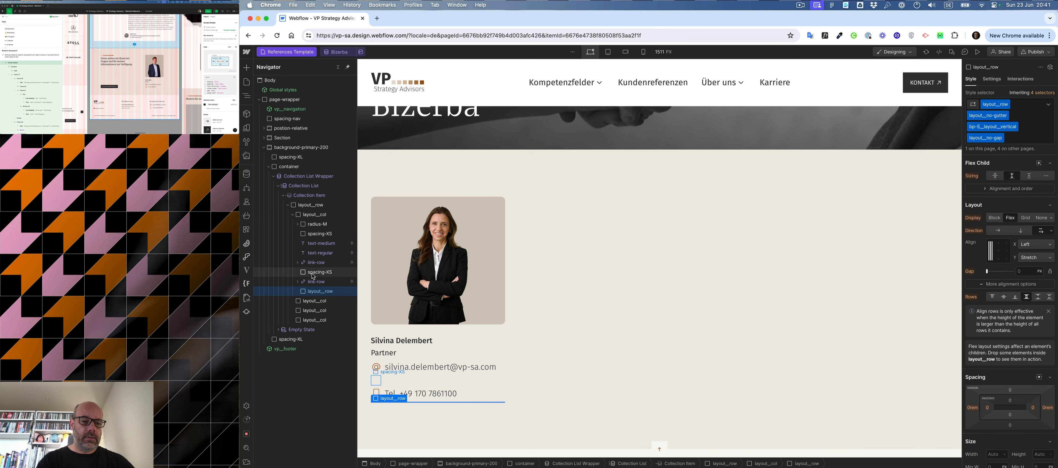
pyautogui.press('Delete')
pyautogui.click(316, 272)
pyautogui.press('Delete')
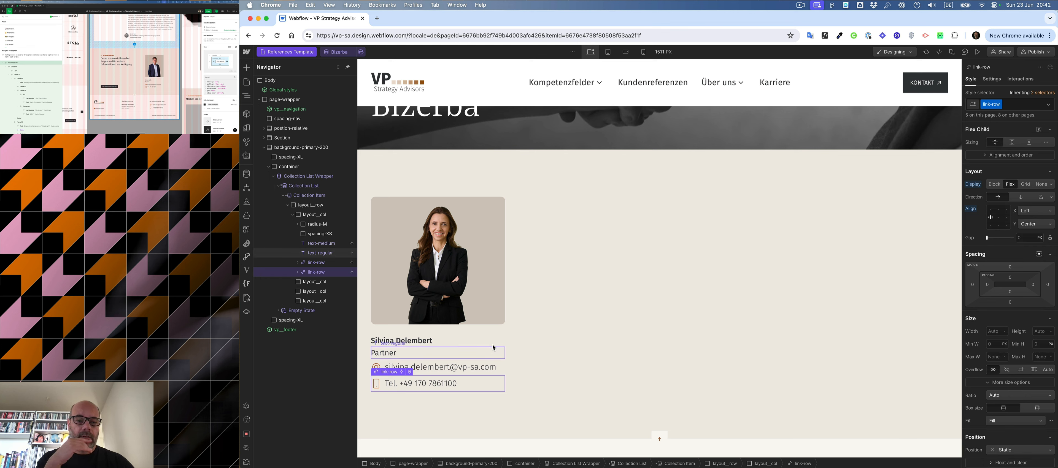
# Change the Collection List Wrapper's filter to General Contact Person is On
pyautogui.click(509, 339)
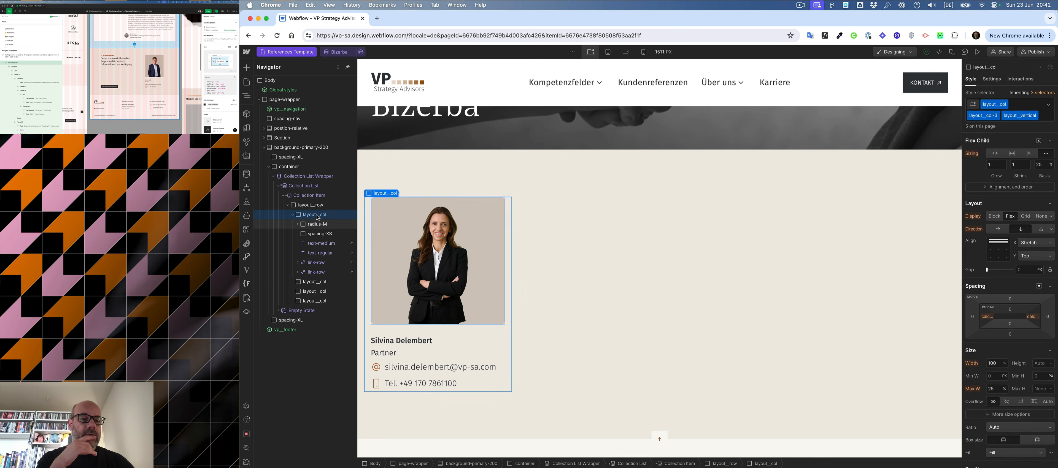
pyautogui.click(303, 178)
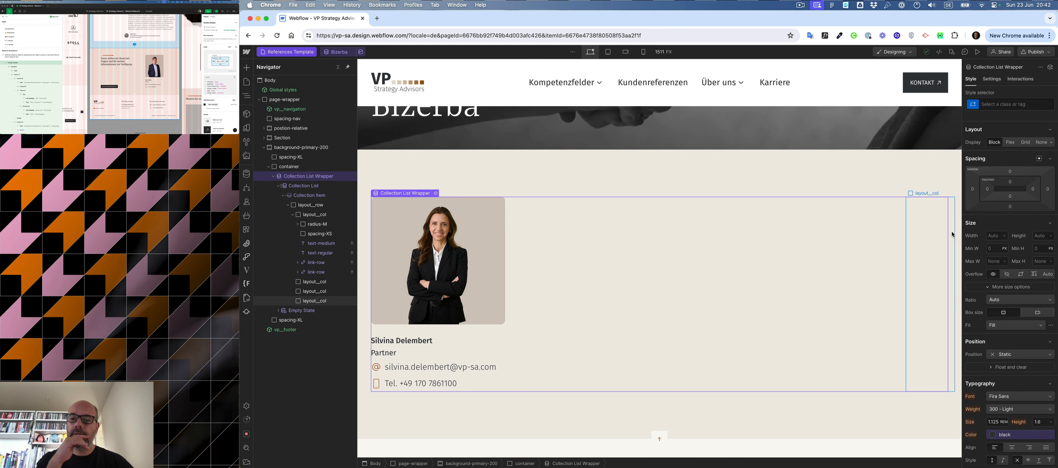
pyautogui.click(990, 79)
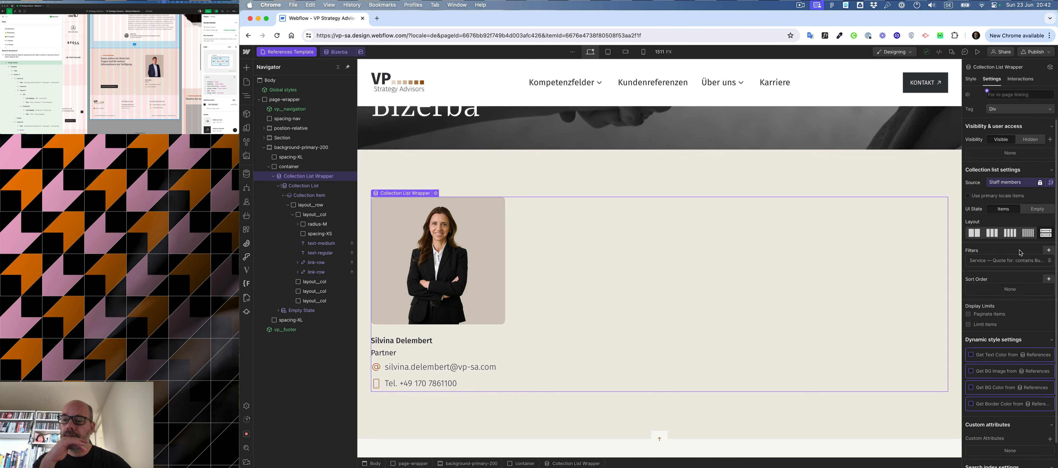
pyautogui.click(1008, 261)
pyautogui.click(1002, 292)
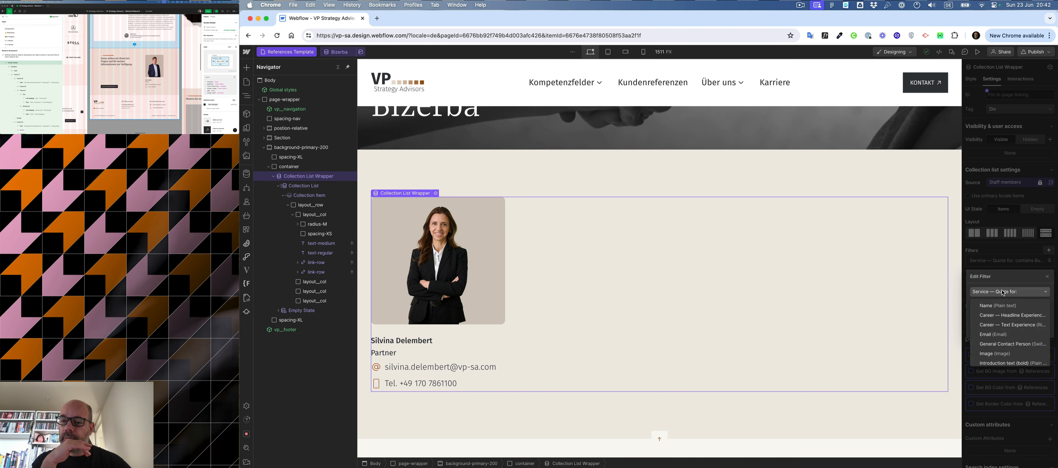
pyautogui.click(1003, 345)
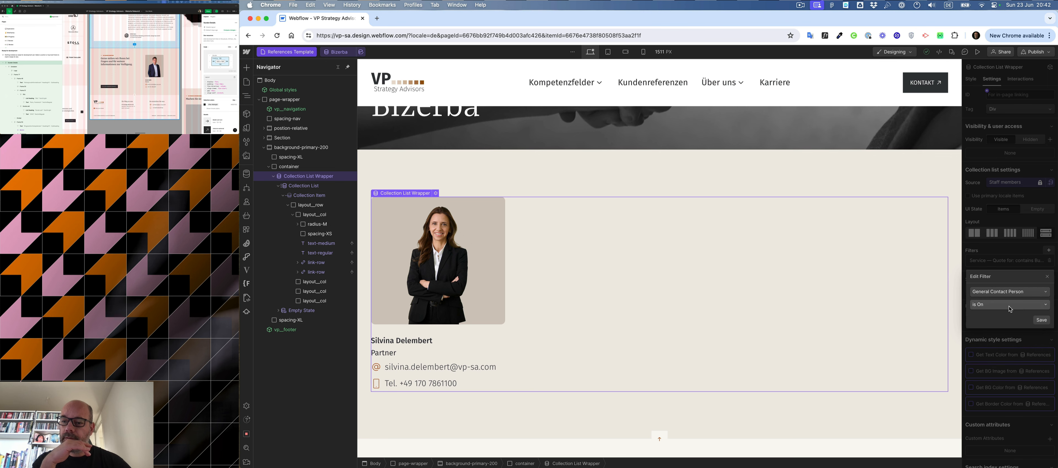
pyautogui.click(1042, 321)
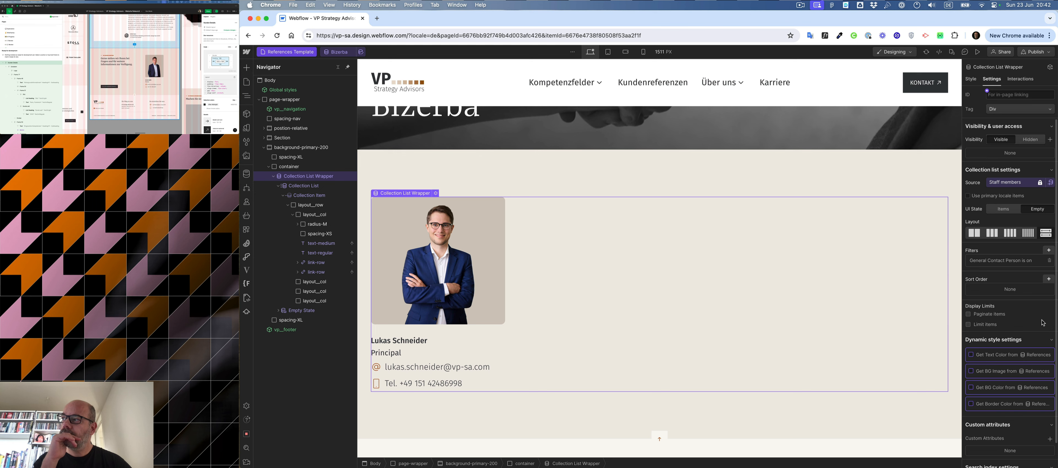
# Change the collection list filter to Contact person for contains Current Reference
pyautogui.click(1010, 260)
pyautogui.click(994, 290)
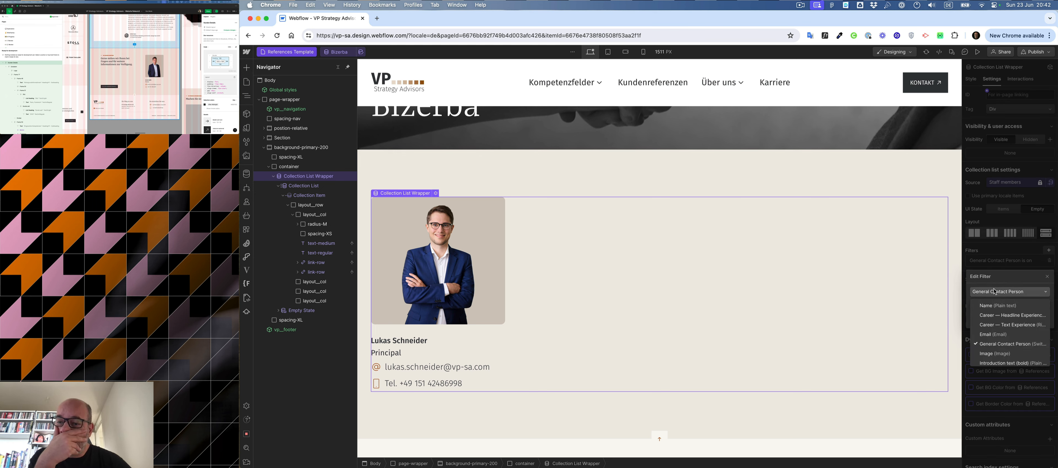
pyautogui.scroll(-2, 995, 320)
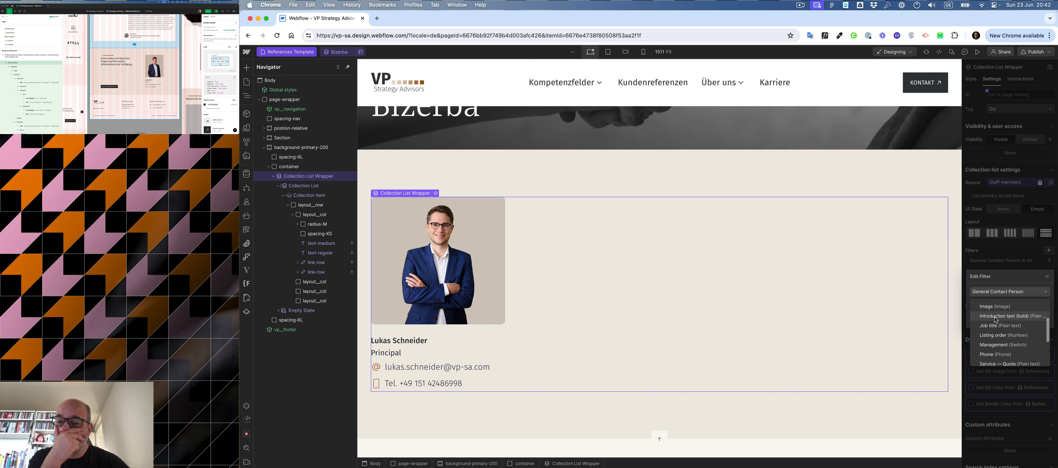
pyautogui.scroll(-3, 995, 320)
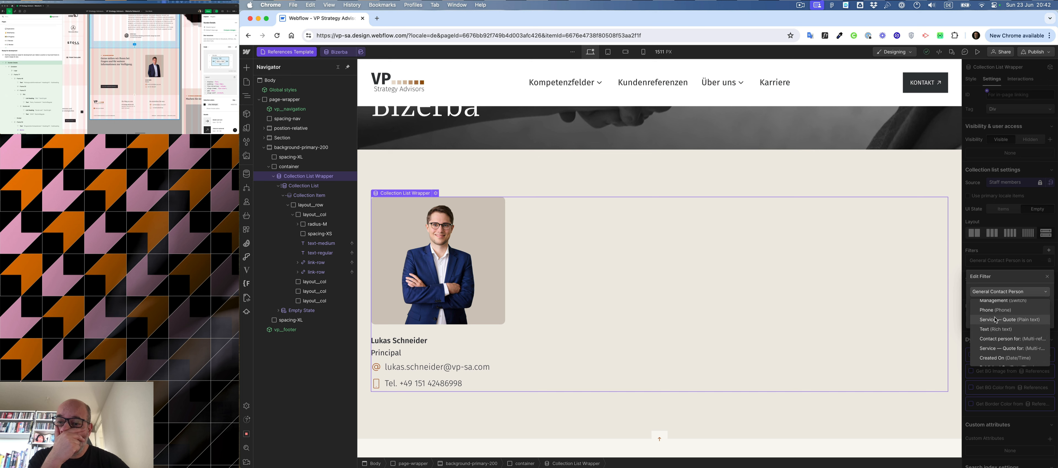
pyautogui.click(994, 339)
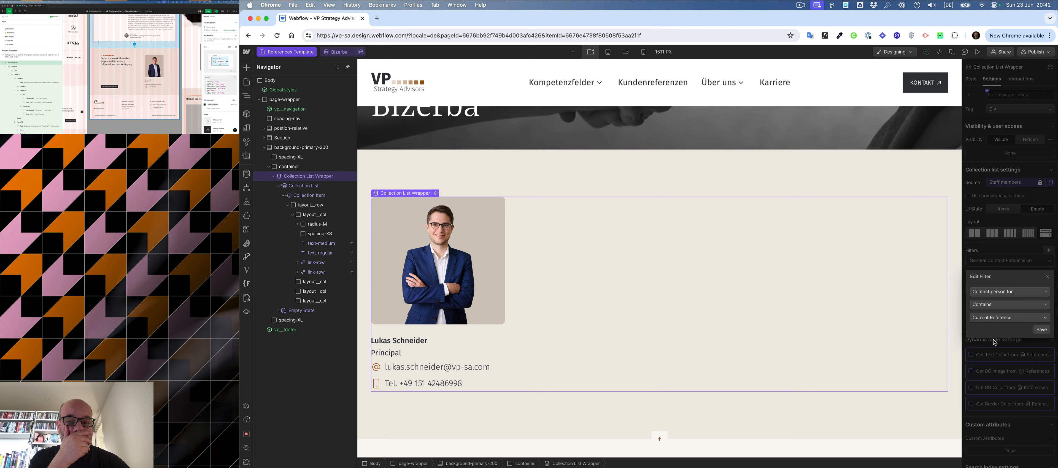
pyautogui.click(1041, 330)
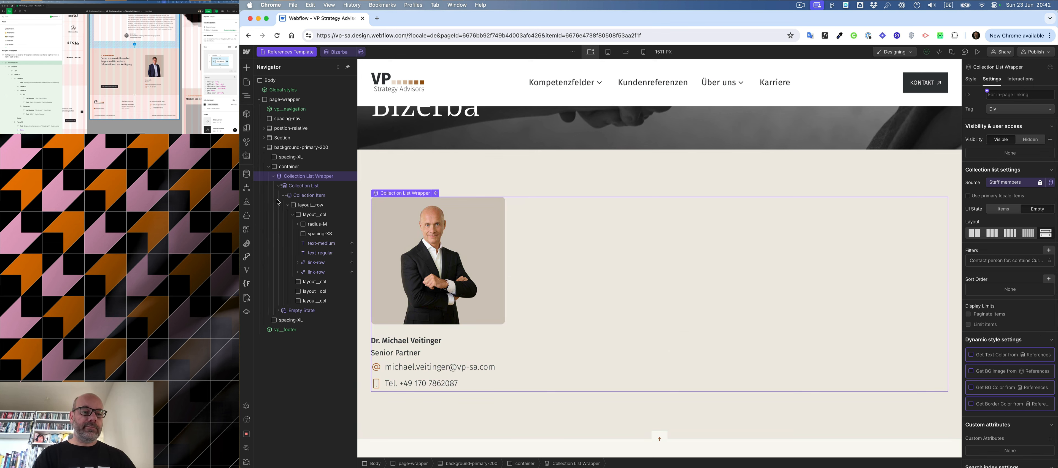
# Reorder the layout columns so the portrait column sits to the right of the wide empty text column
pyautogui.click(288, 205)
pyautogui.click(308, 205)
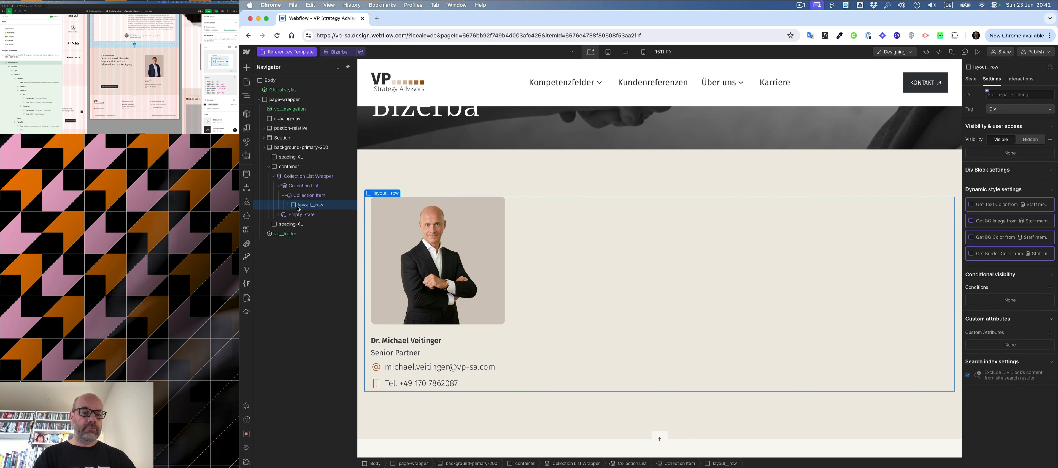
pyautogui.click(288, 205)
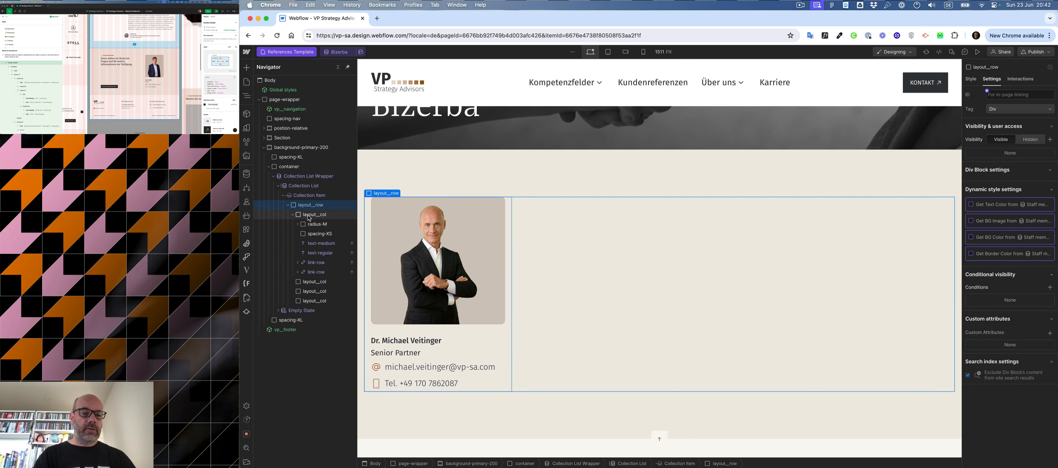
pyautogui.click(304, 216)
pyautogui.click(293, 215)
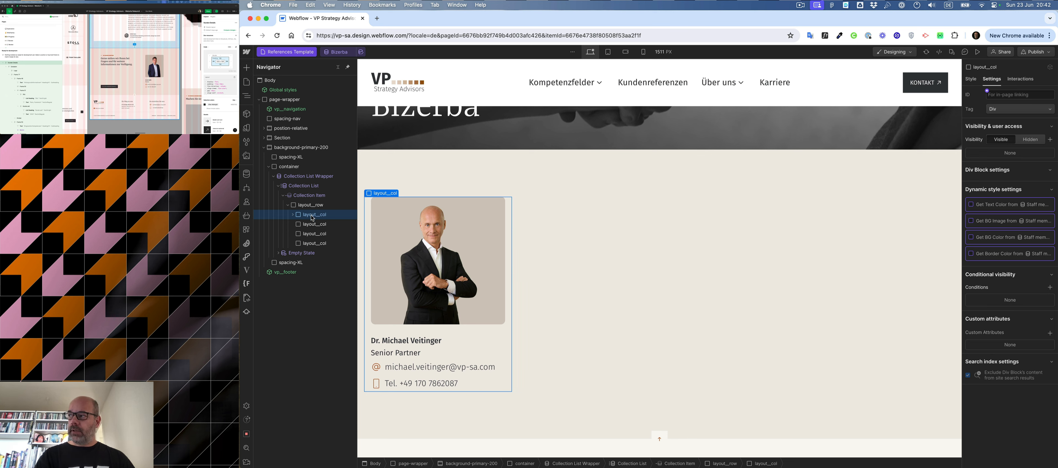
pyautogui.moveTo(312, 219); pyautogui.dragTo(306, 235)
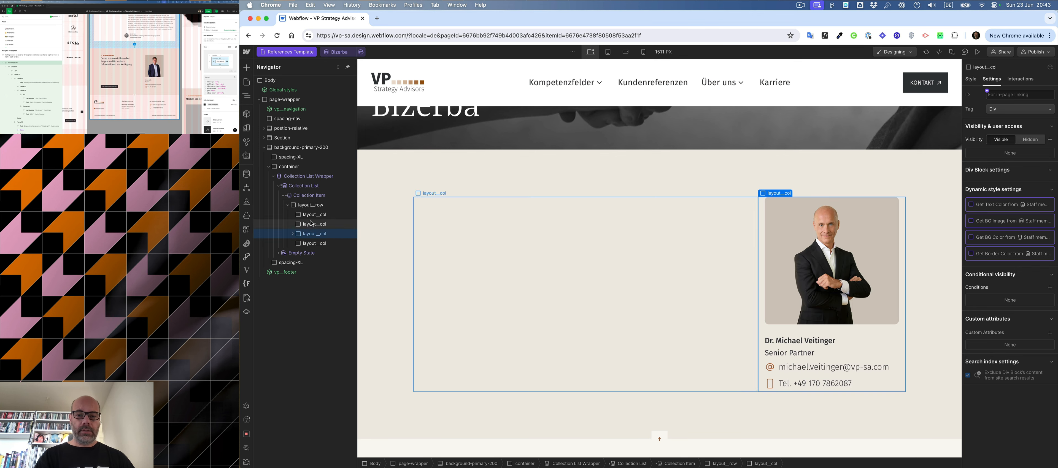
pyautogui.click(311, 224)
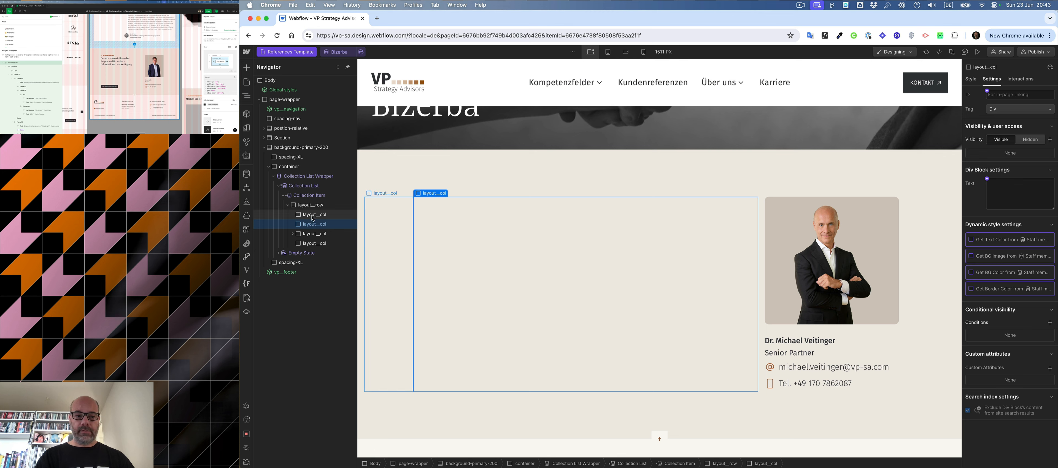
pyautogui.click(313, 217)
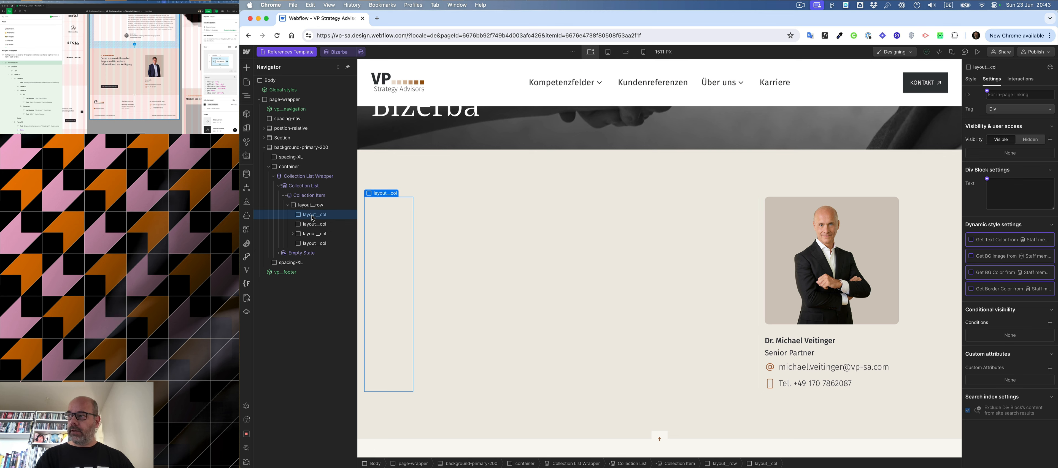
pyautogui.click(315, 244)
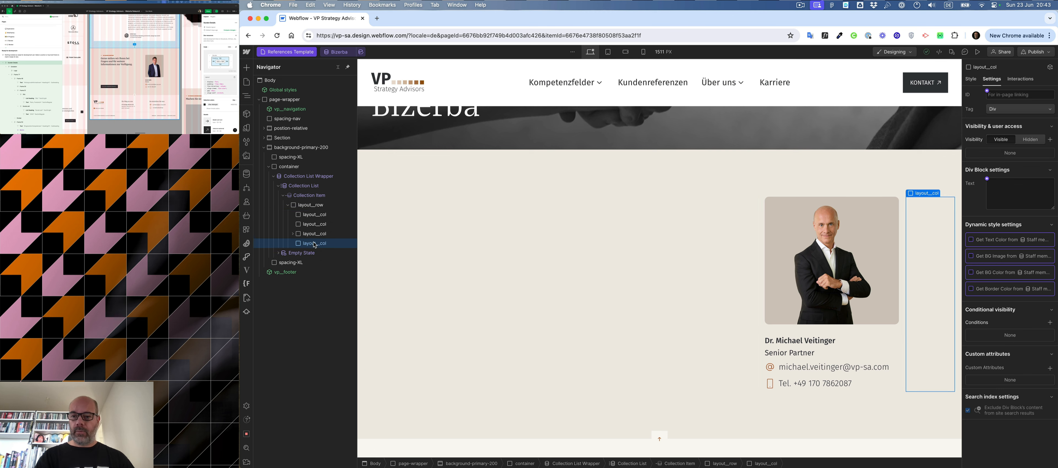
pyautogui.moveTo(314, 245); pyautogui.dragTo(317, 233)
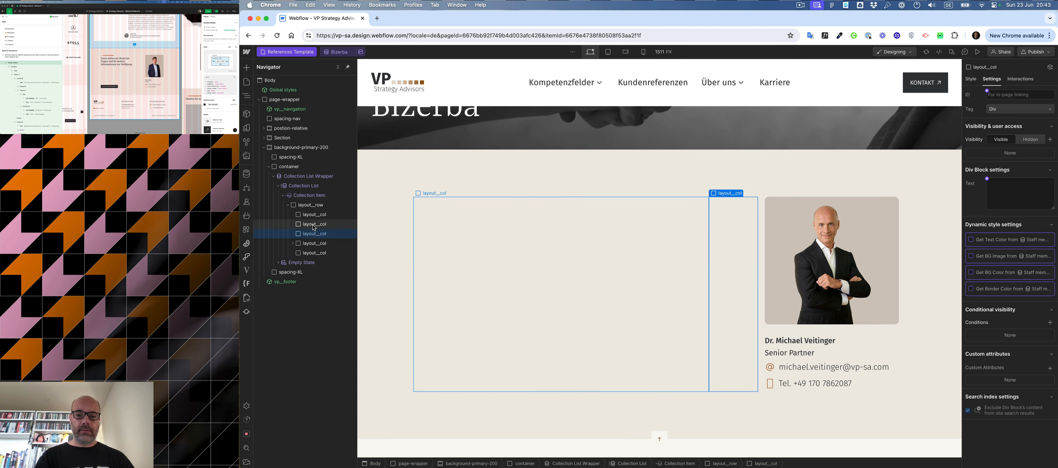
pyautogui.click(314, 228)
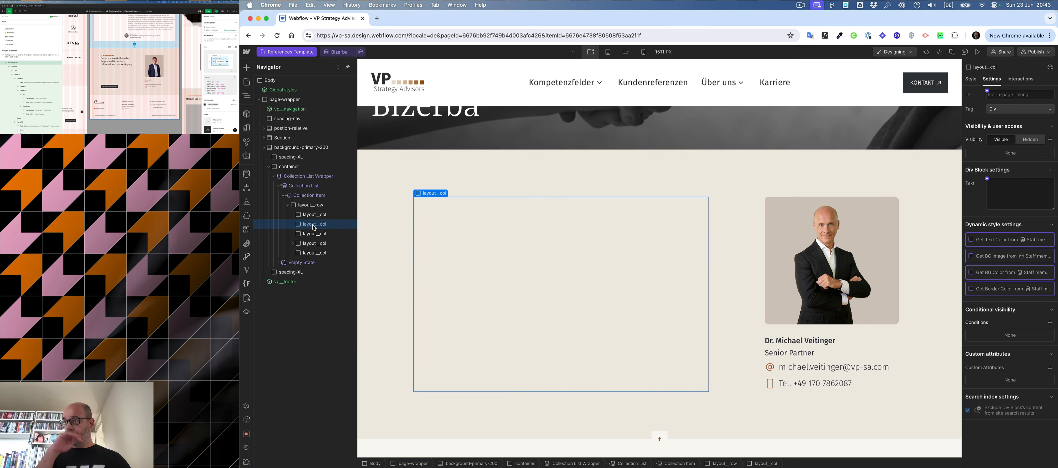
# Open the Kundenreferenzen page and copy the "Auszug unserer Kunden" eyebrow row
pyautogui.scroll(5, 557, 218)
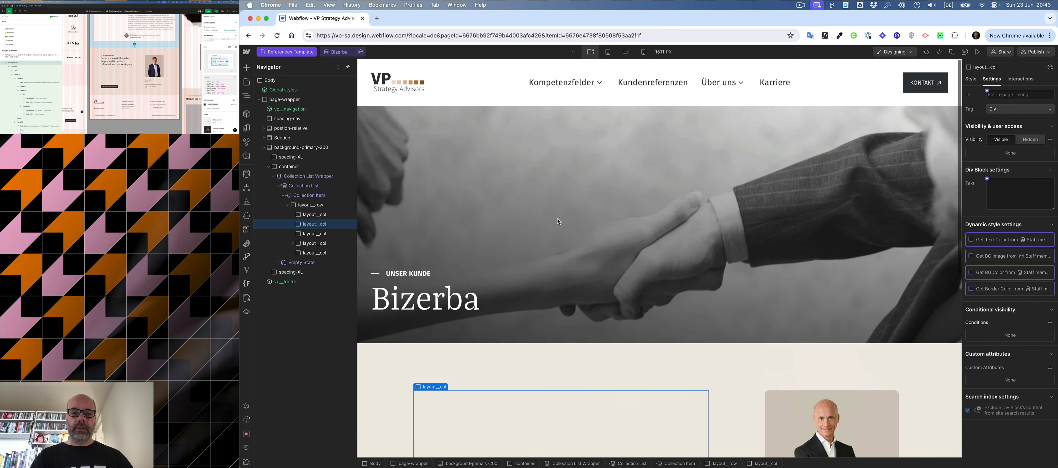
pyautogui.scroll(-2, 556, 219)
pyautogui.scroll(-5, 557, 219)
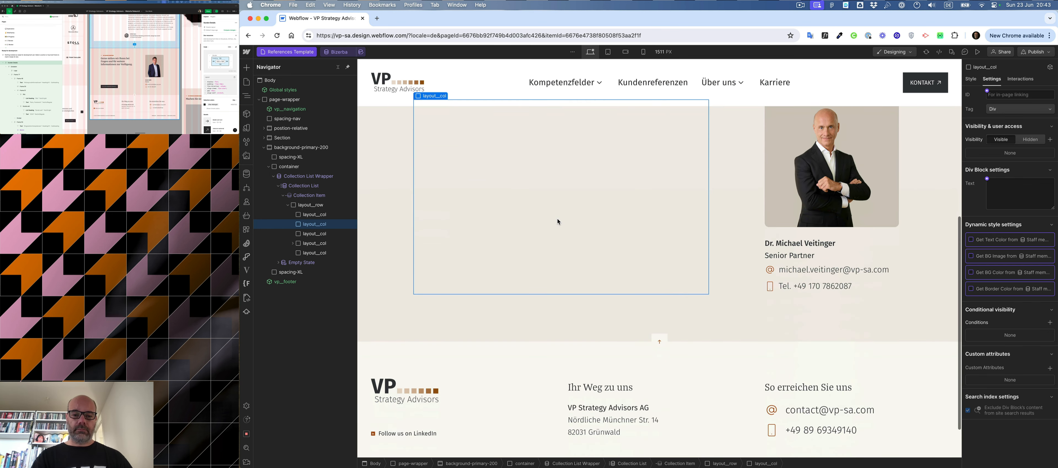
pyautogui.scroll(2, 557, 220)
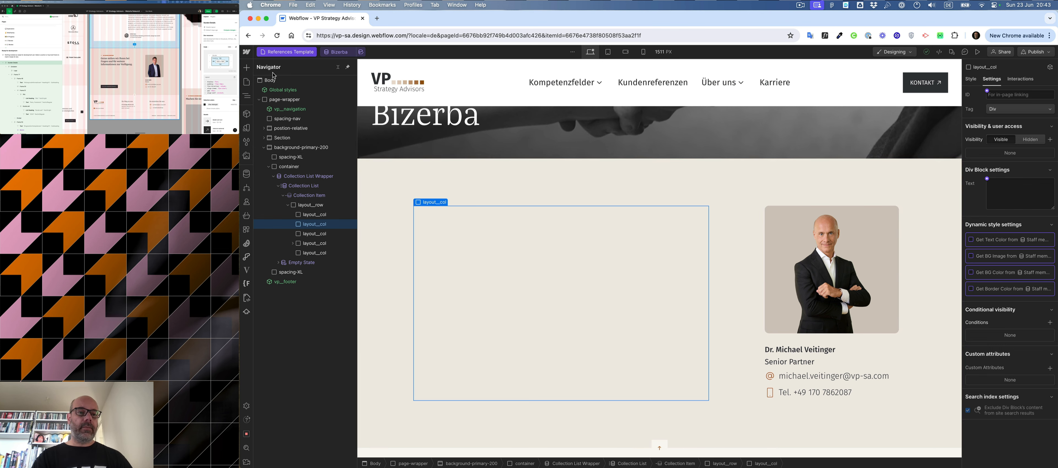
pyautogui.click(278, 57)
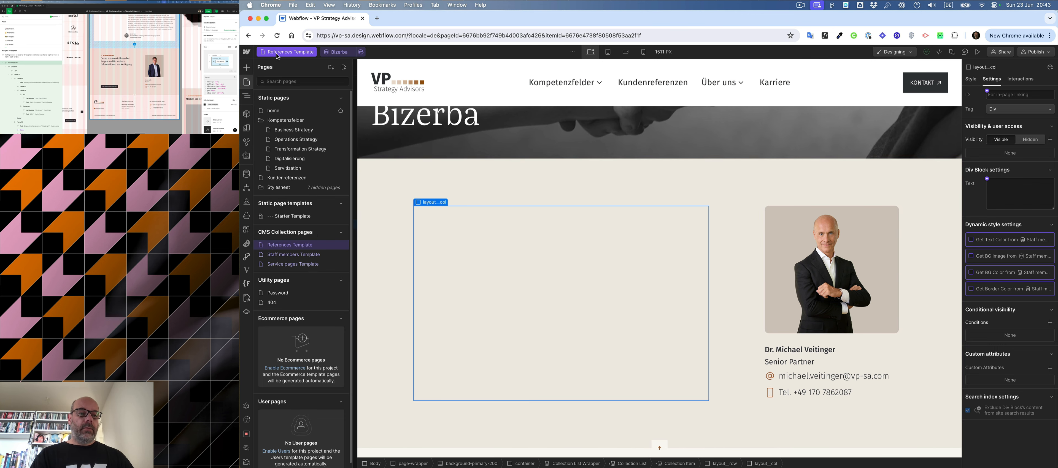
pyautogui.click(281, 177)
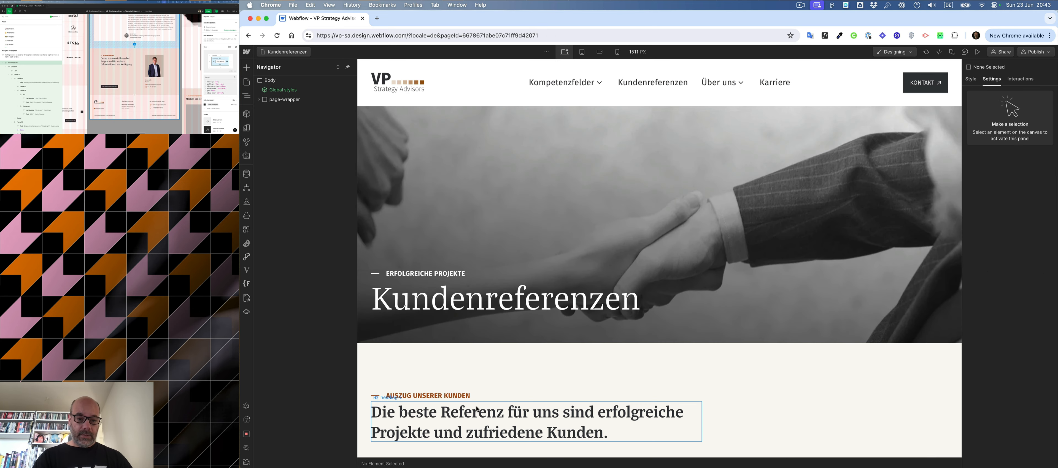
pyautogui.click(484, 395)
pyautogui.press('super+c')
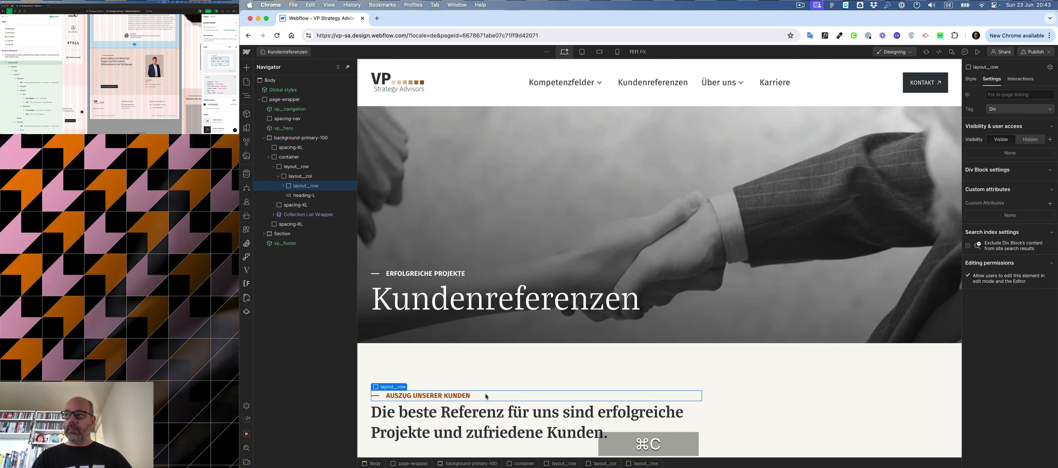
# Return to the References Template and paste the eyebrow row into the wide text column
pyautogui.click(280, 52)
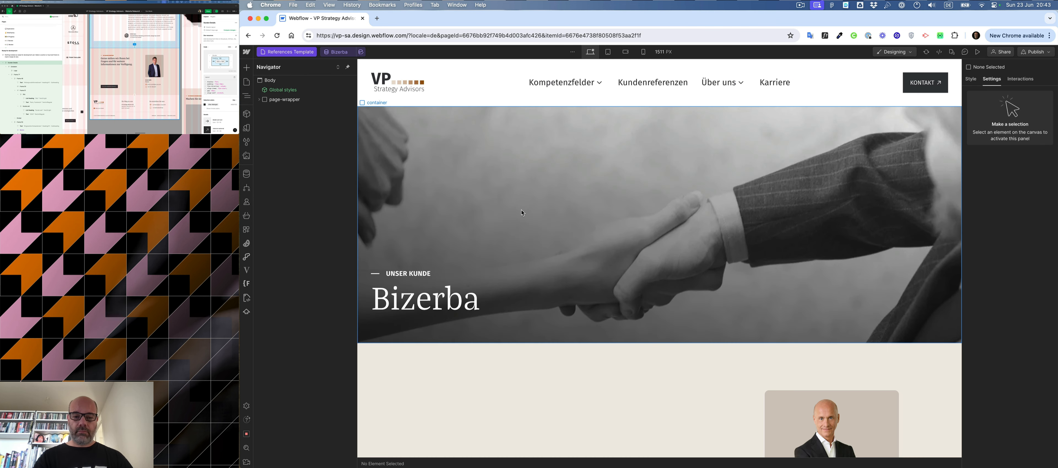
pyautogui.scroll(-5, 522, 210)
pyautogui.click(496, 222)
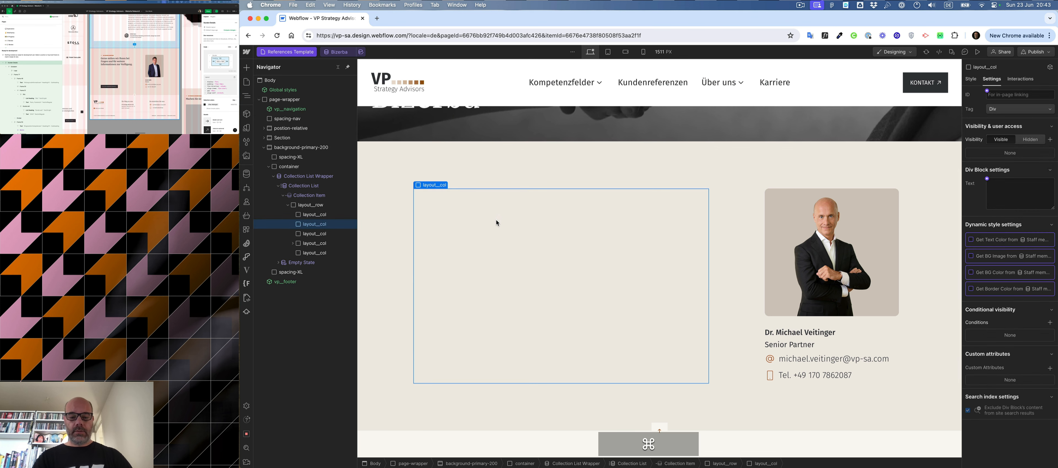
pyautogui.press('cmd+v')
# Add an H2 heading element into the wide text column below the eyebrow row
pyautogui.press('cmd+k')
pyautogui.write('h2')
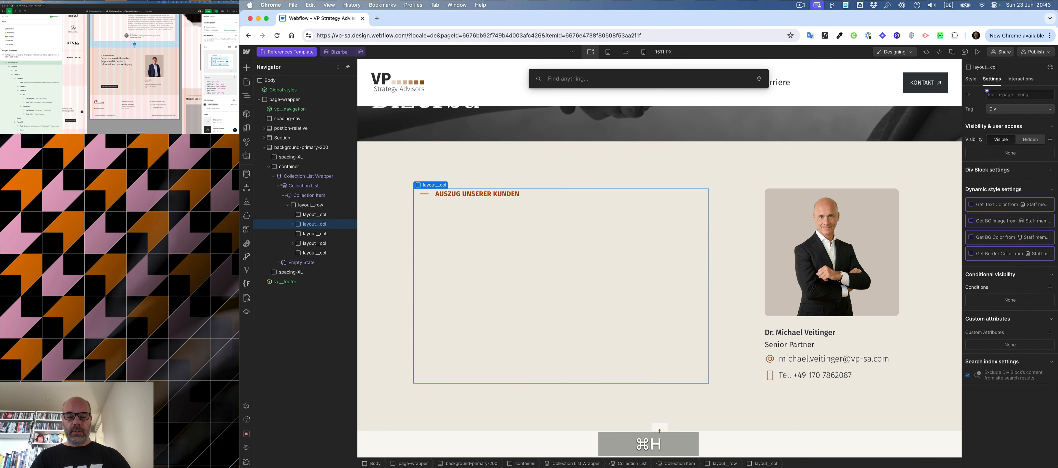
pyautogui.press('Return')
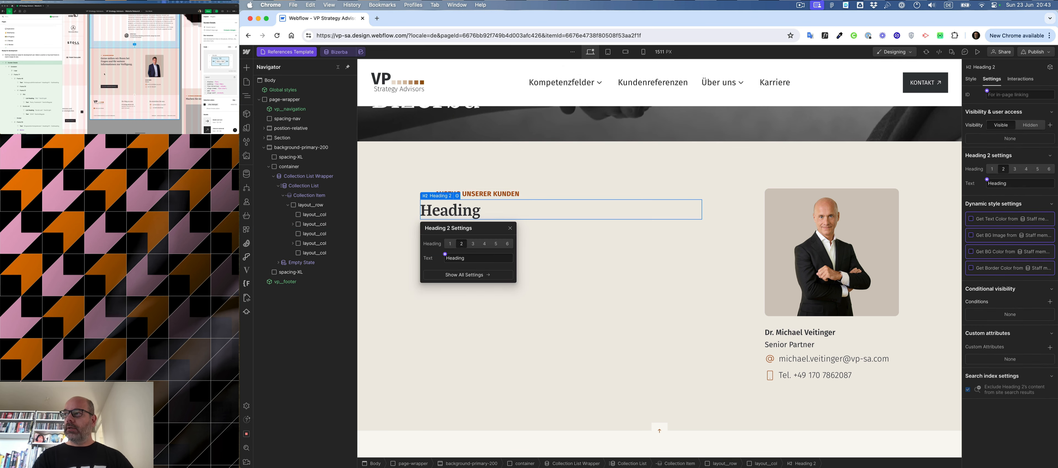
pyautogui.click(113, 62)
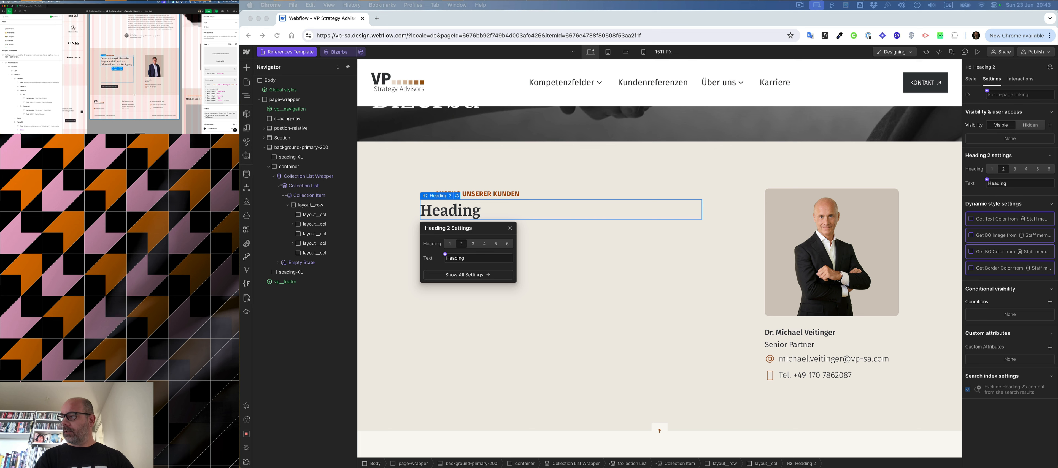
pyautogui.press('super+c')
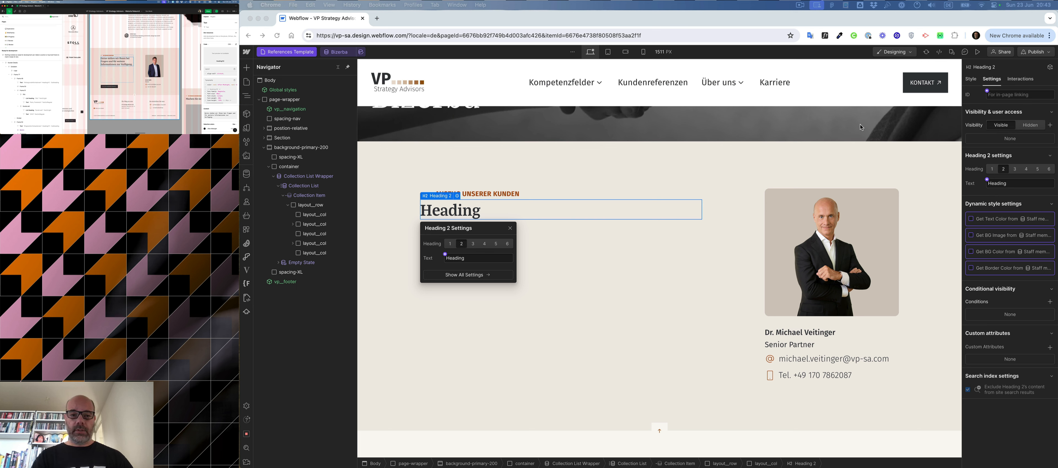
# Assign the existing heading-L class to the new heading
pyautogui.click(539, 208)
pyautogui.press('super+Return')
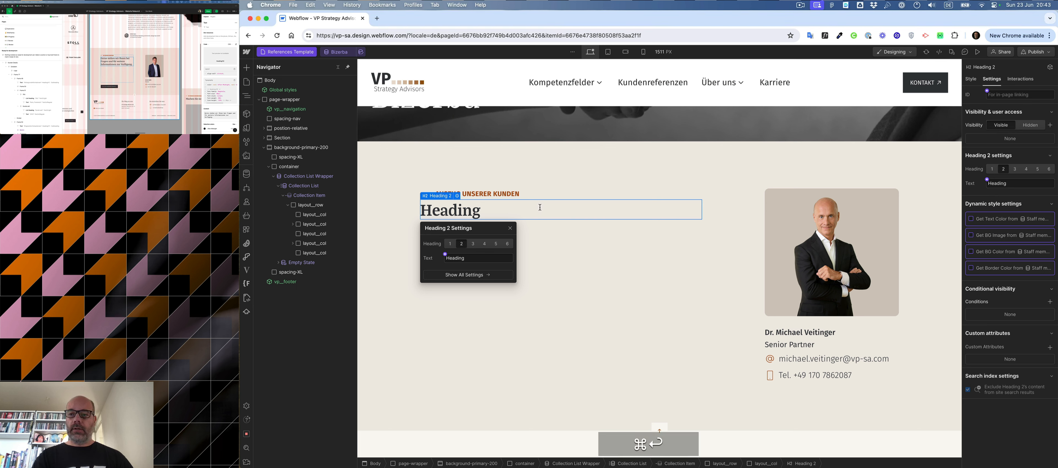
pyautogui.click(562, 315)
pyautogui.click(562, 315)
pyautogui.click(530, 210)
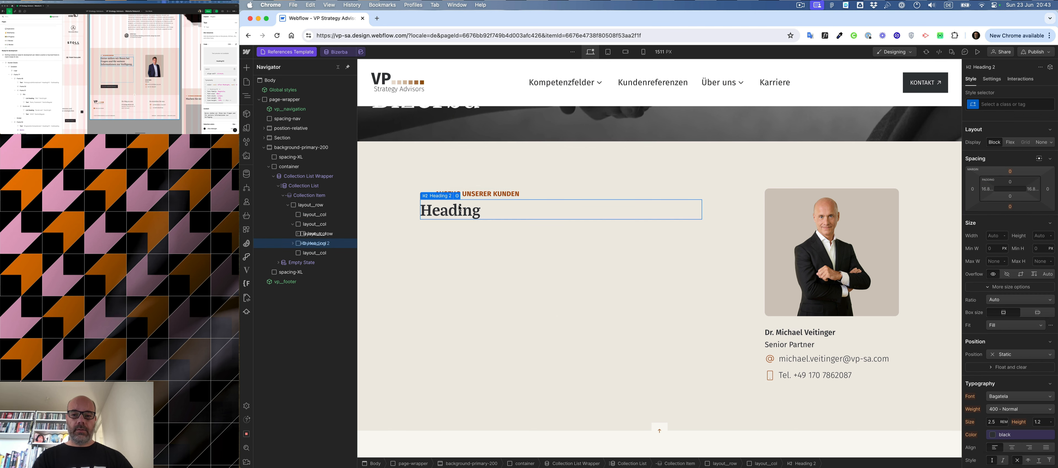
pyautogui.press('super+Return')
pyautogui.press('super+h')
pyautogui.write('heading')
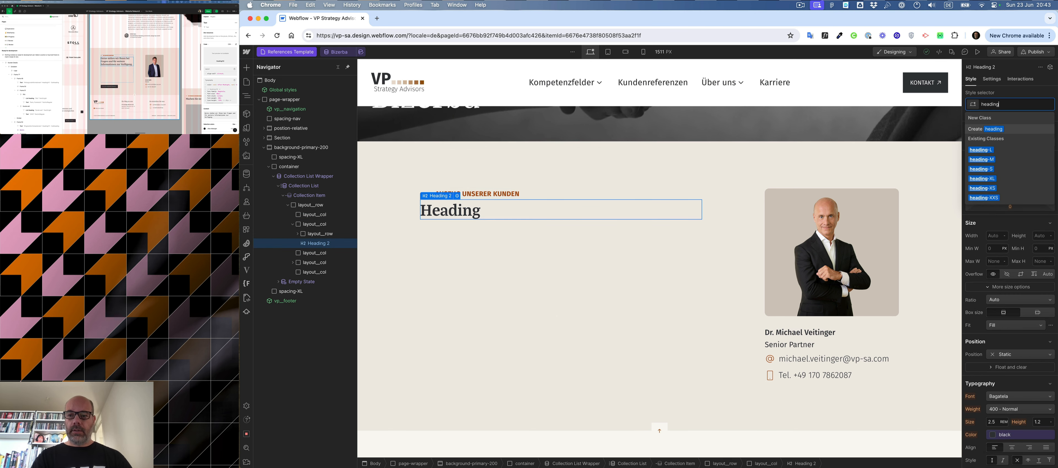
pyautogui.press('Return')
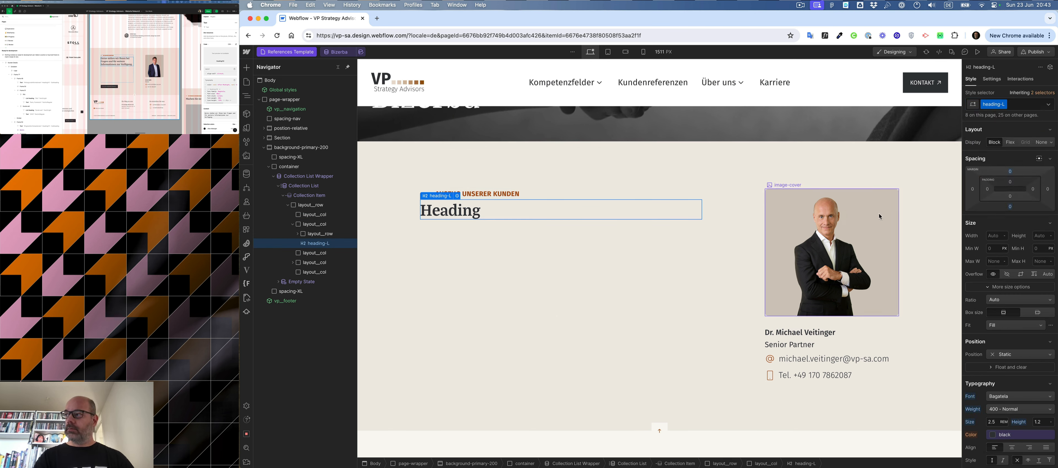
# Copy the heading text from the live site and replace the heading with "Gerne stehen wir Ihnen bei Fragen und für weitere Informationen zur Verfügung."
pyautogui.click(108, 65)
pyautogui.press('super+c')
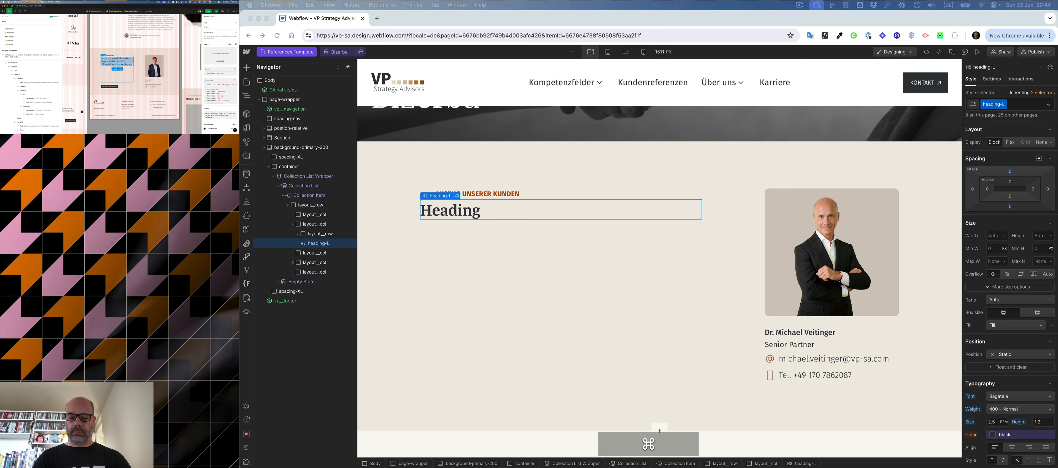
pyautogui.doubleClick(474, 211)
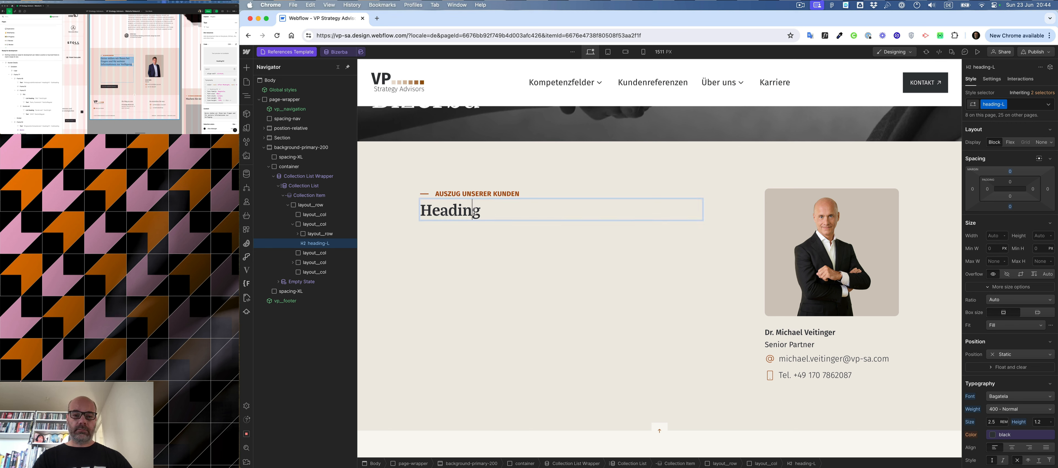
pyautogui.press('super+a')
pyautogui.press('super+v')
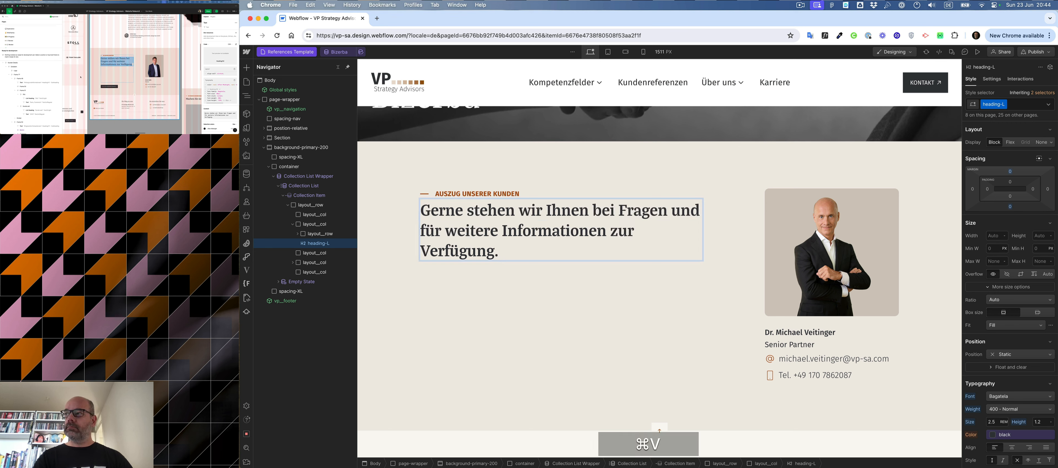
# Copy the eyebrow label from the live site and replace the eyebrow text with "IHR ANSPRECHPARTNER"
pyautogui.click(114, 55)
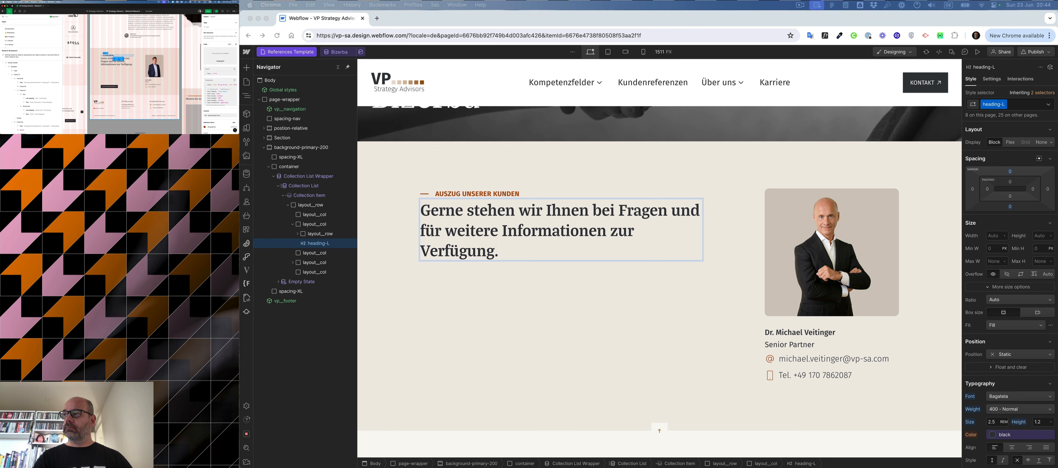
pyautogui.press('super+c')
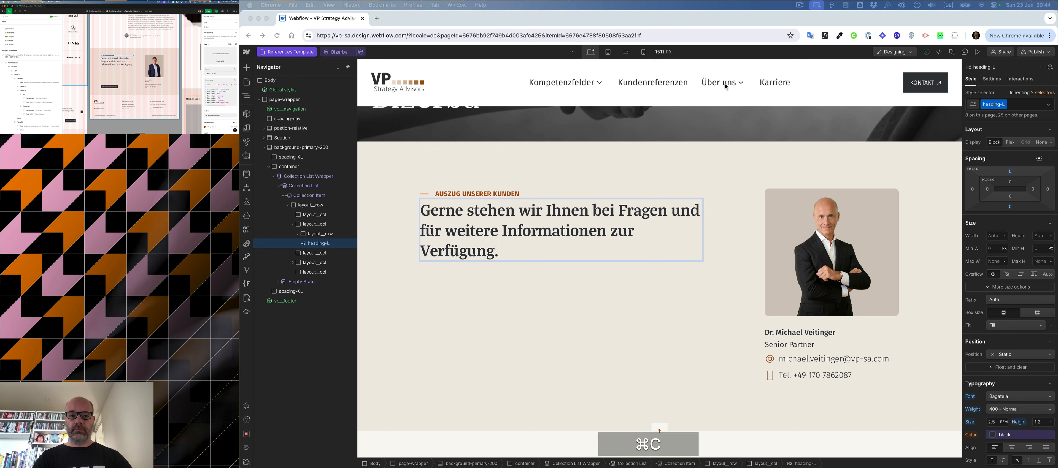
pyautogui.click(458, 197)
pyautogui.doubleClick(462, 195)
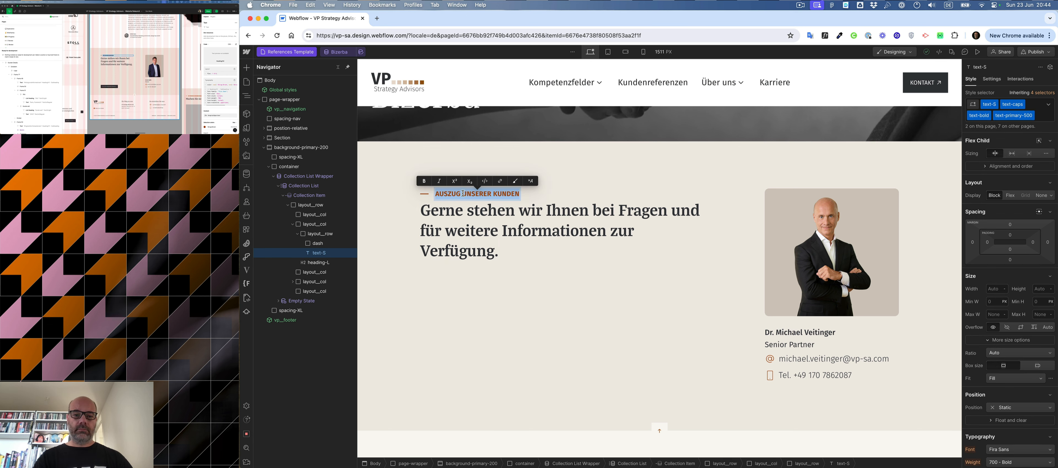
pyautogui.press('super+v')
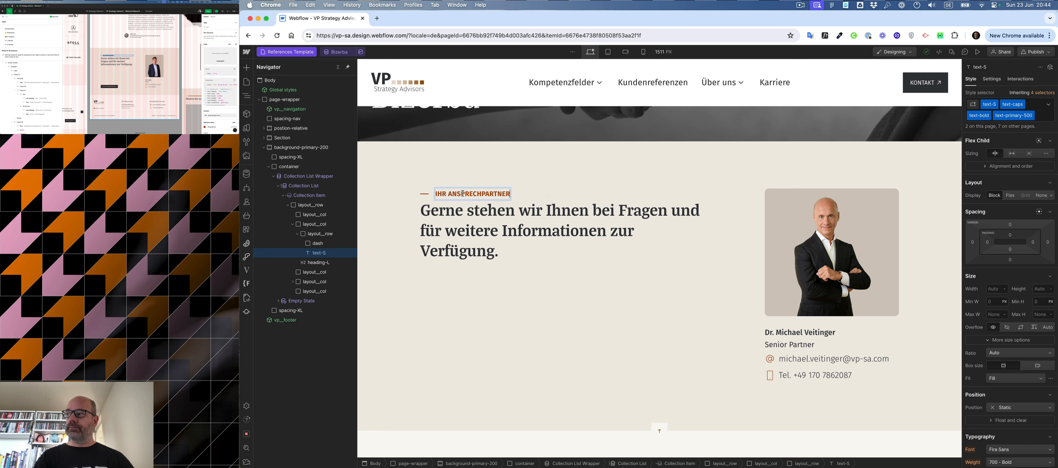
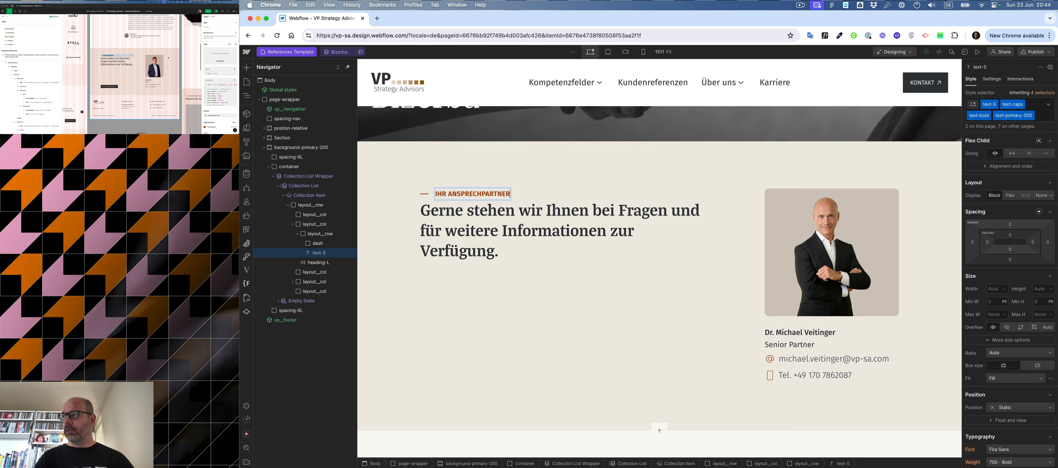
# Change the empty right column's combo class to layout_col-2
pyautogui.press('Escape')
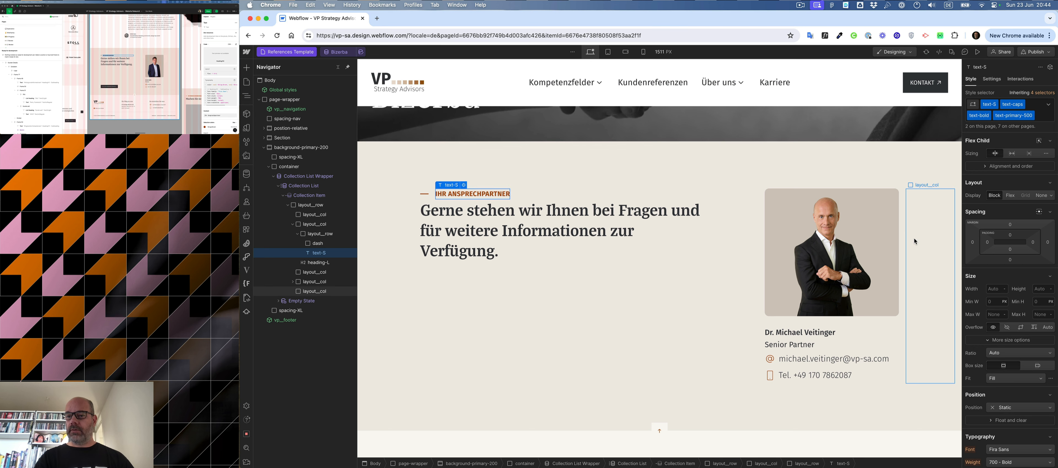
pyautogui.click(914, 241)
pyautogui.press('super+Return')
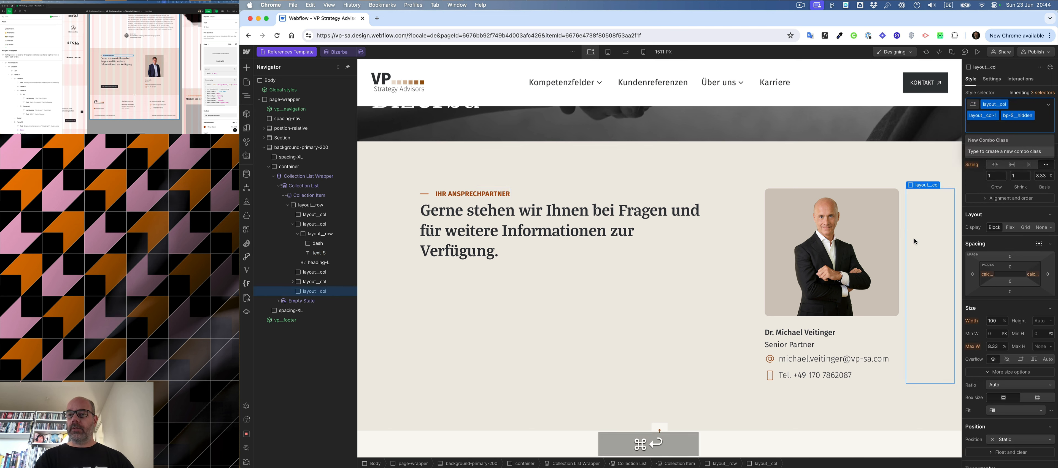
pyautogui.press('BackSpace')
pyautogui.press('BackSpace')
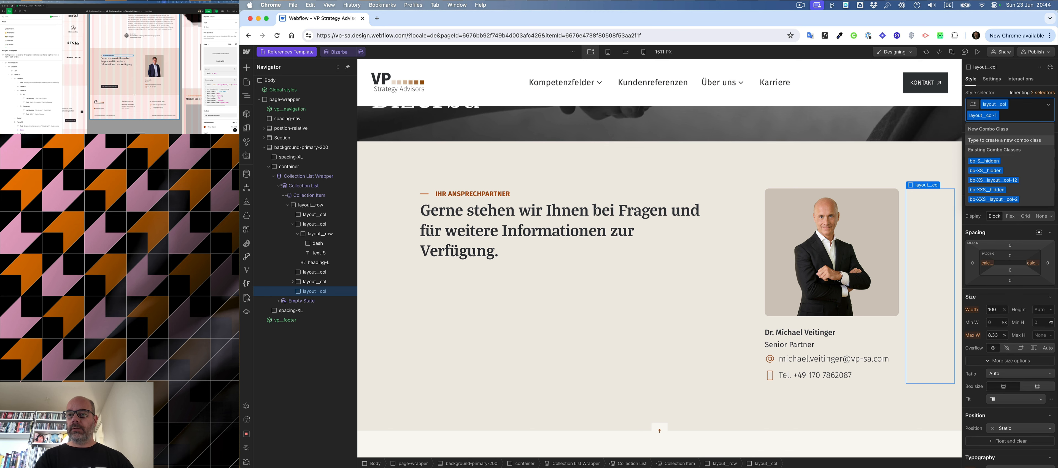
pyautogui.write('1')
pyautogui.press('Down')
pyautogui.press('Down')
pyautogui.press('Down')
pyautogui.press('Down')
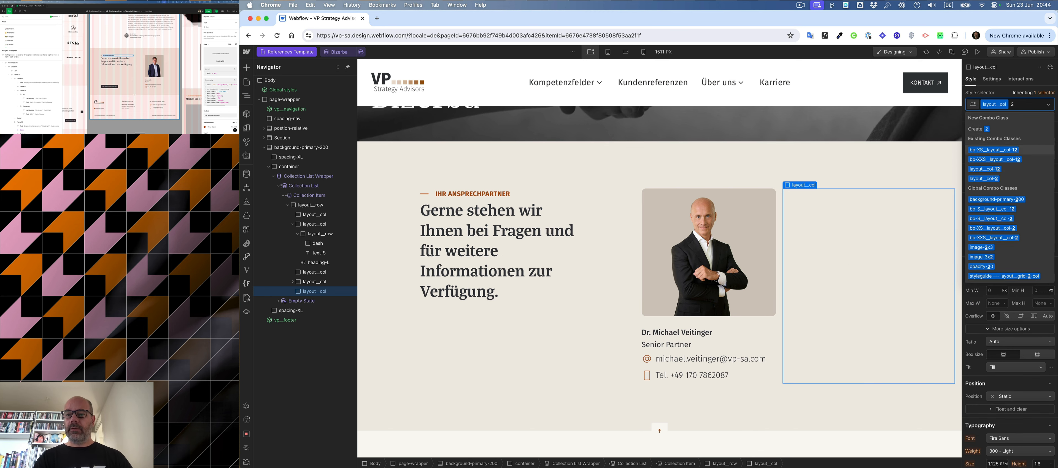
pyautogui.press('Return')
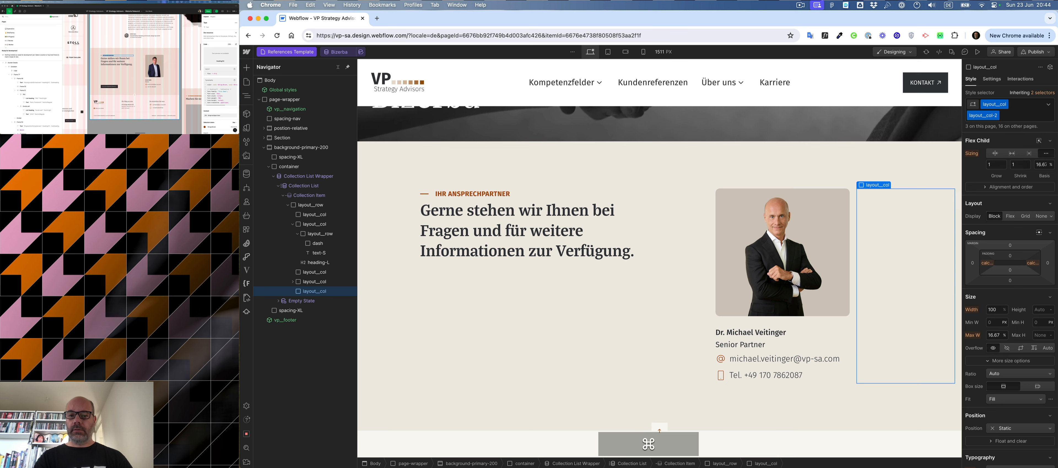
# Add the bp-S_hidden combo class to the same right column
pyautogui.press('super+Return')
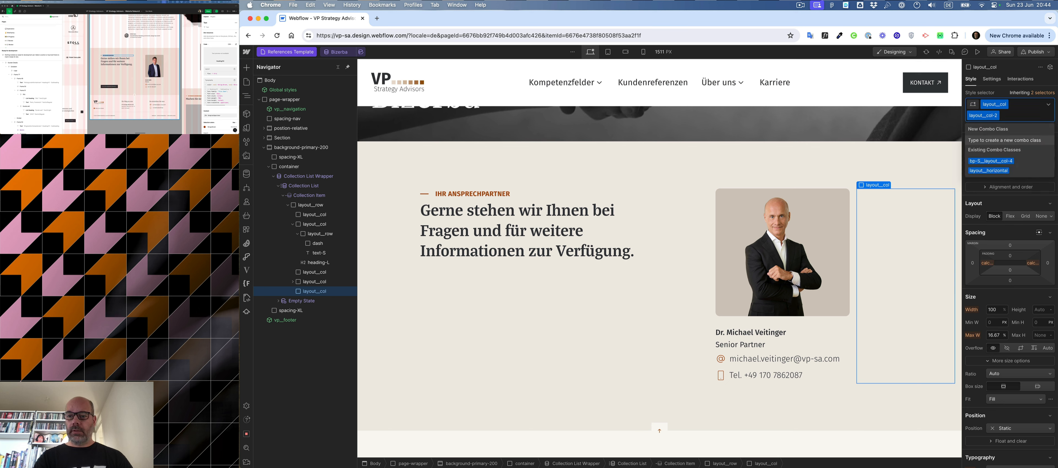
pyautogui.write('hidden')
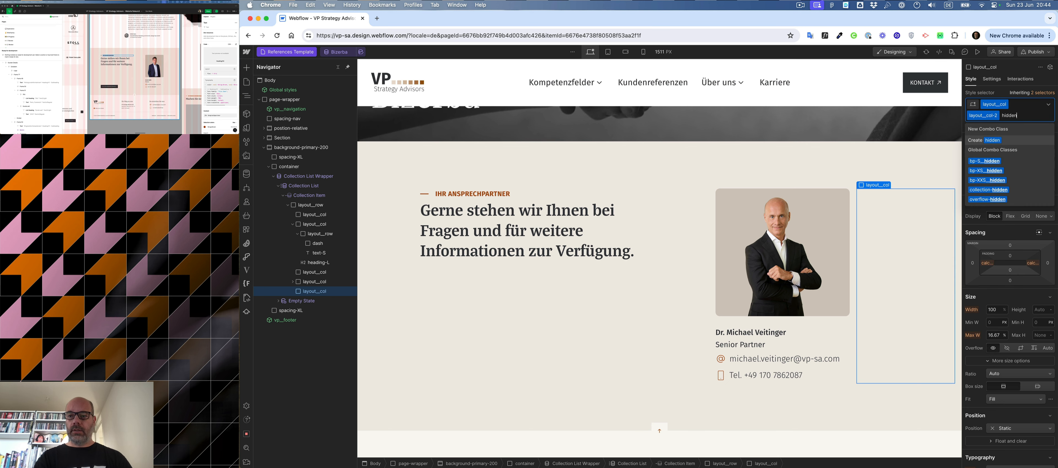
pyautogui.press('Down')
pyautogui.press('Return')
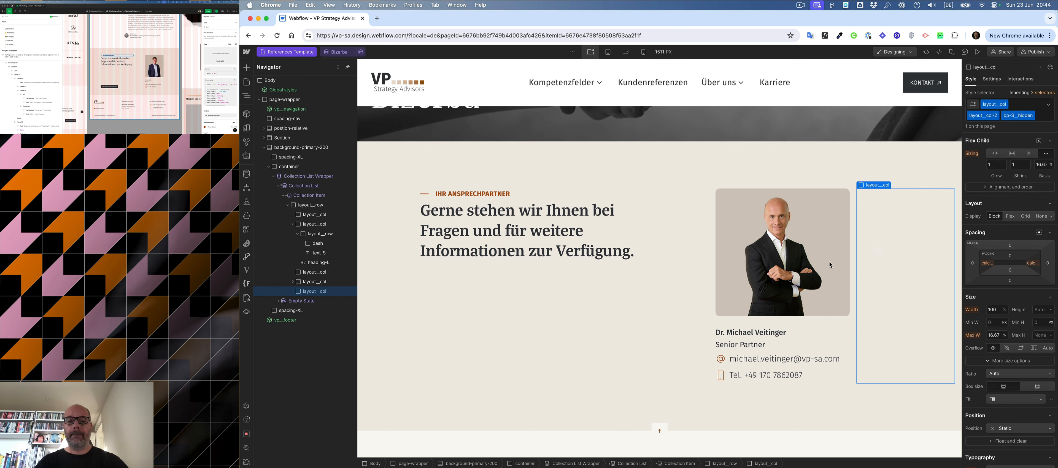
# Add the layout_vertical and layout_justify-space-between combo classes to the left text column
pyautogui.click(494, 357)
pyautogui.press('super+Return')
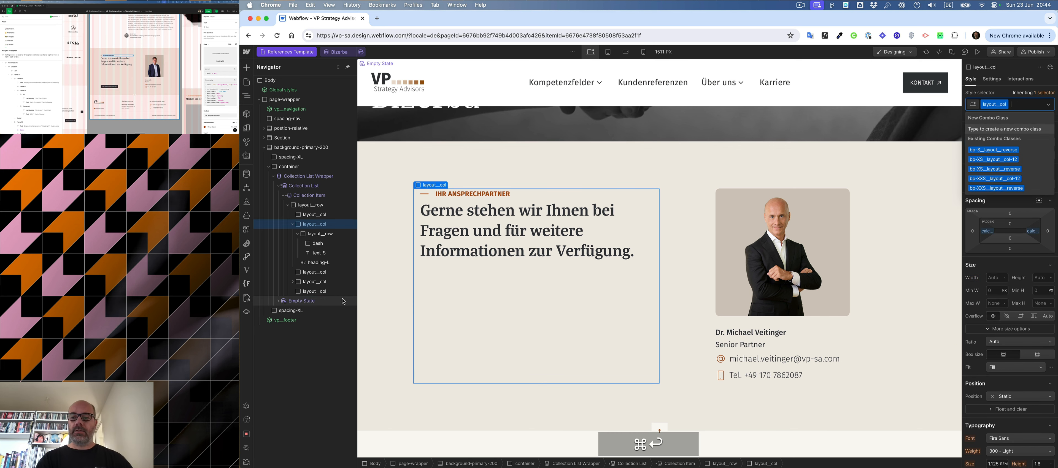
pyautogui.write('layout_vertical')
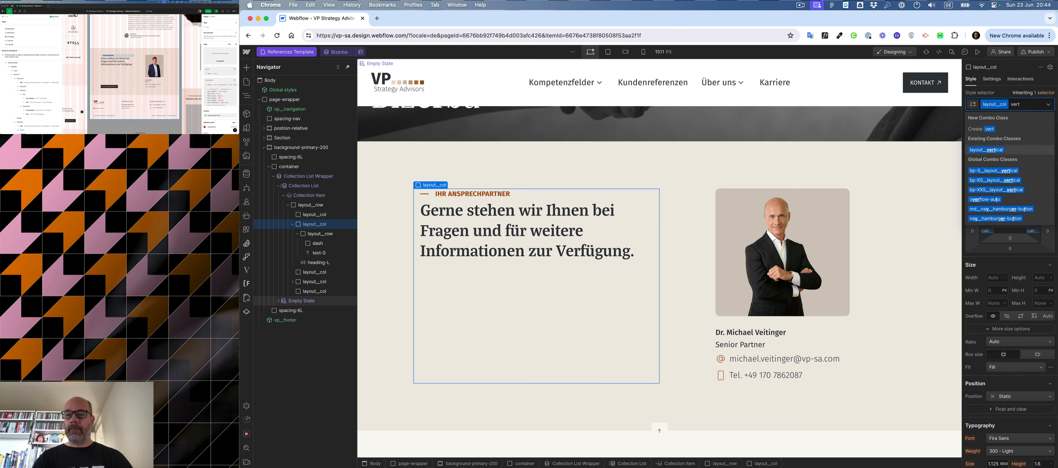
pyautogui.press('Return')
pyautogui.press('super+Return')
pyautogui.write('spac')
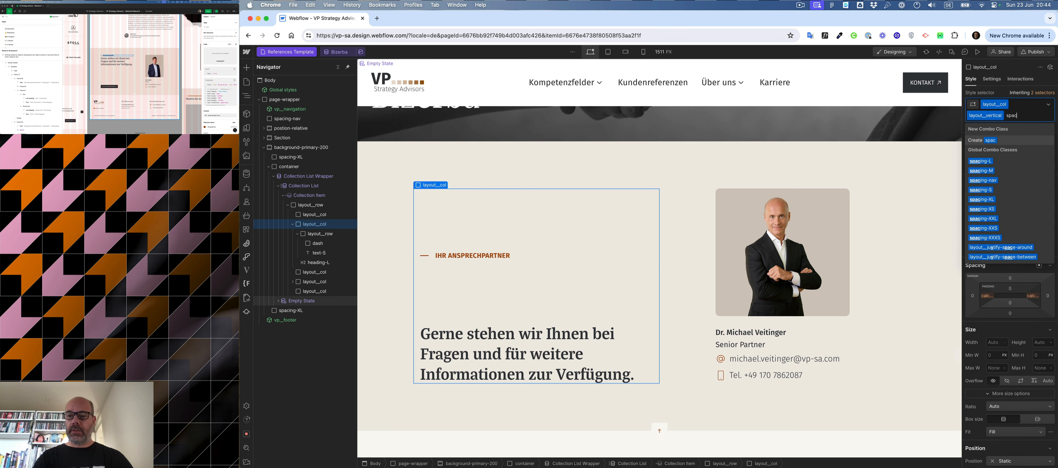
pyautogui.press('Down')
pyautogui.press('Down')
pyautogui.press('Down')
pyautogui.press('Down')
pyautogui.press('Down')
pyautogui.press('Down')
pyautogui.press('Down')
pyautogui.press('Down')
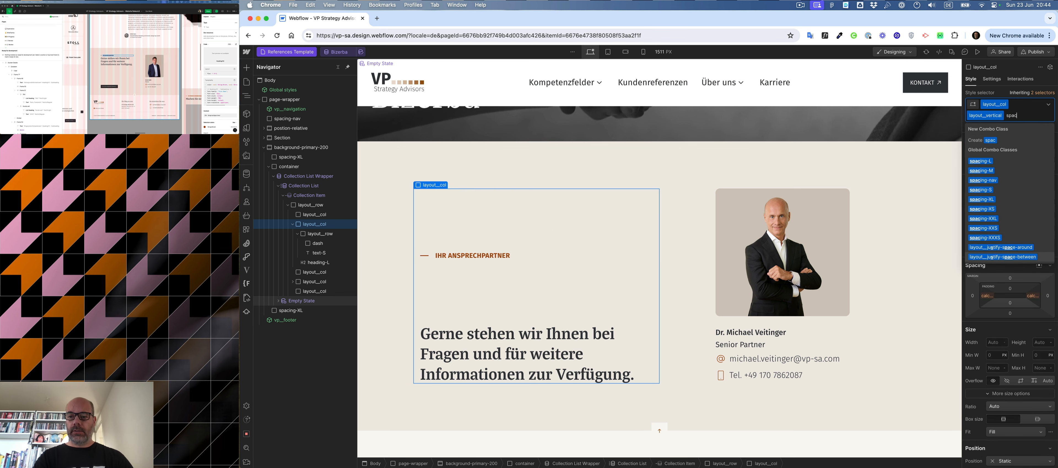
pyautogui.press('Return')
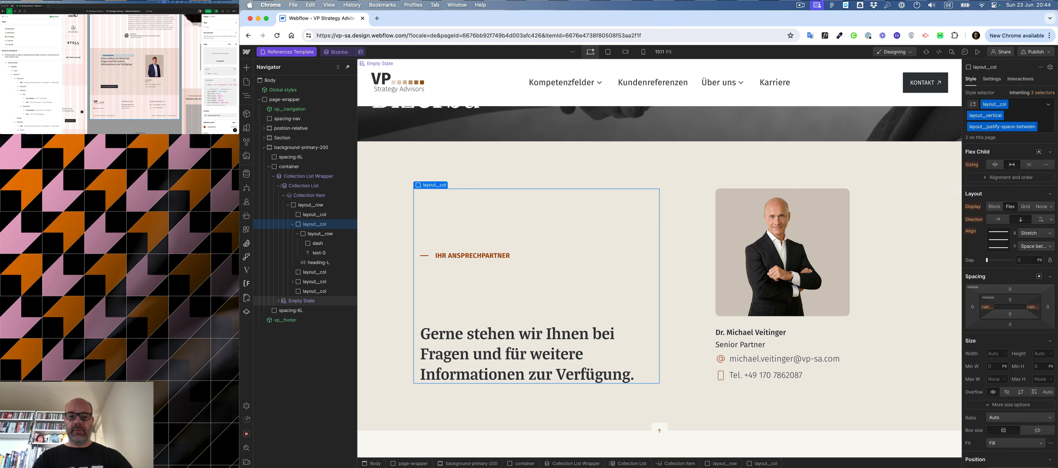
# Wrap the eyebrow row in a div block and move the heading into it so both sit together at the column's top
pyautogui.click(298, 234)
pyautogui.click(312, 233)
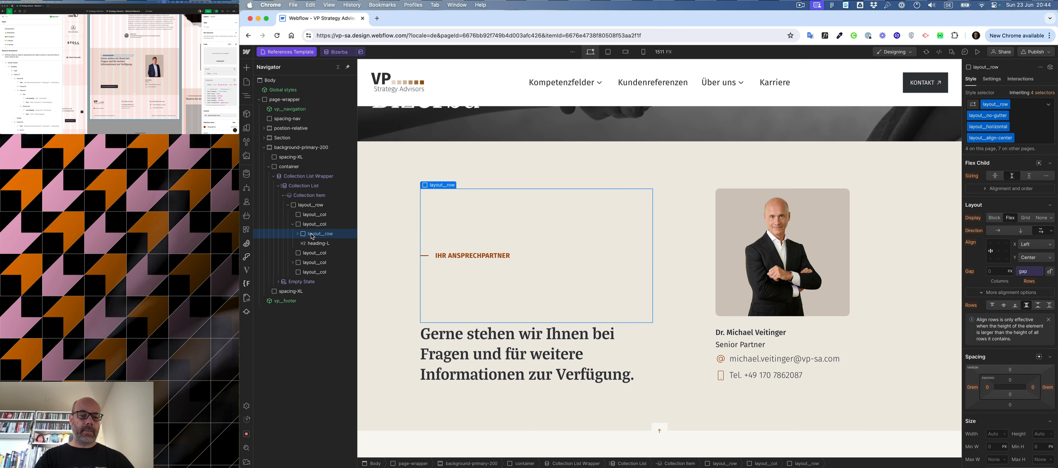
pyautogui.press('alt+super+g')
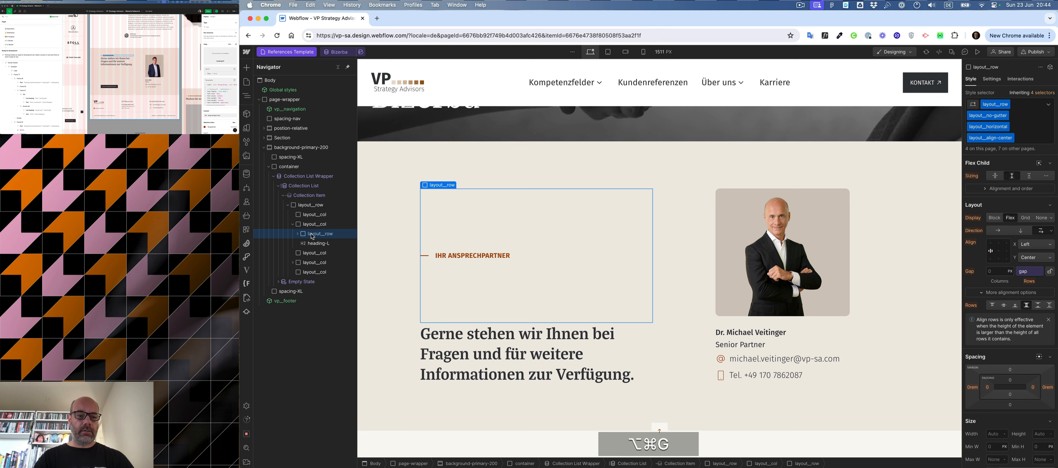
pyautogui.moveTo(315, 256); pyautogui.dragTo(344, 252)
pyautogui.click(297, 233)
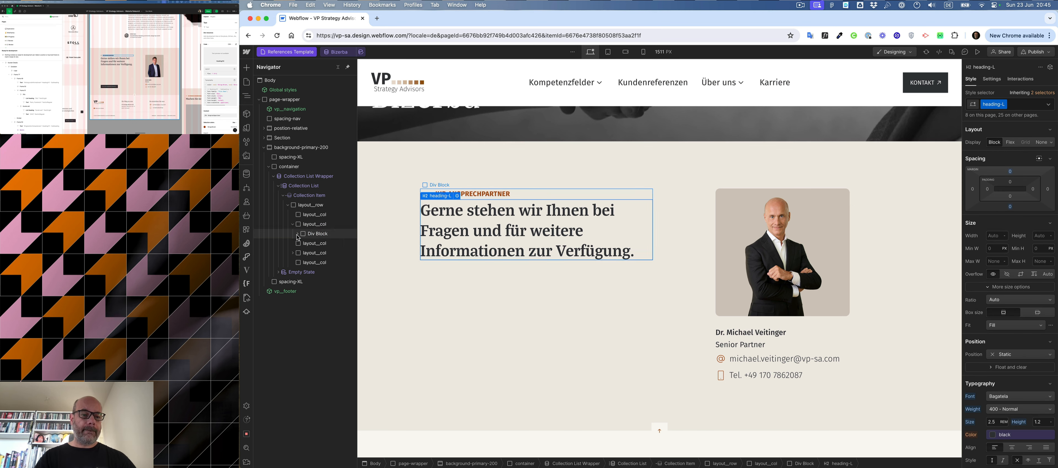
pyautogui.click(314, 224)
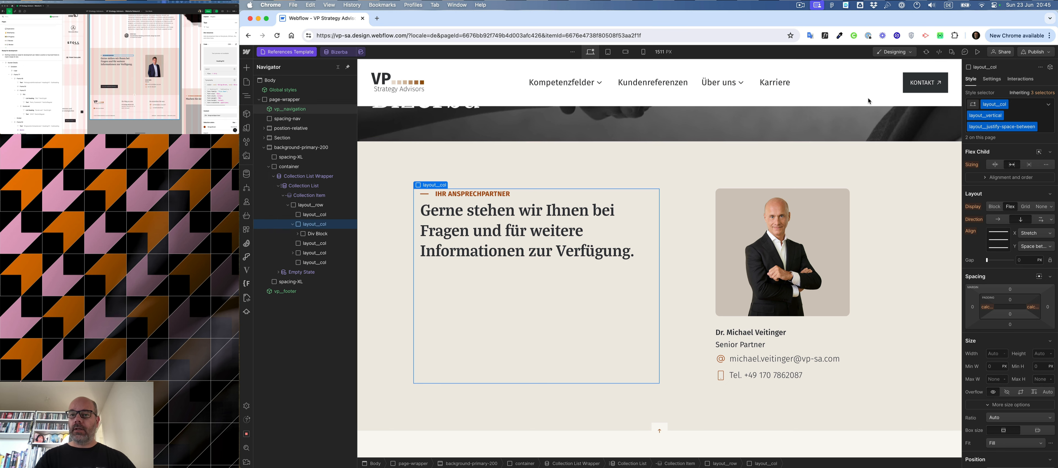
# Browse the Business Strategy, Transformation Strategy and Digitalisierung pages to review their sections and buttons
pyautogui.scroll(-1, 817, 167)
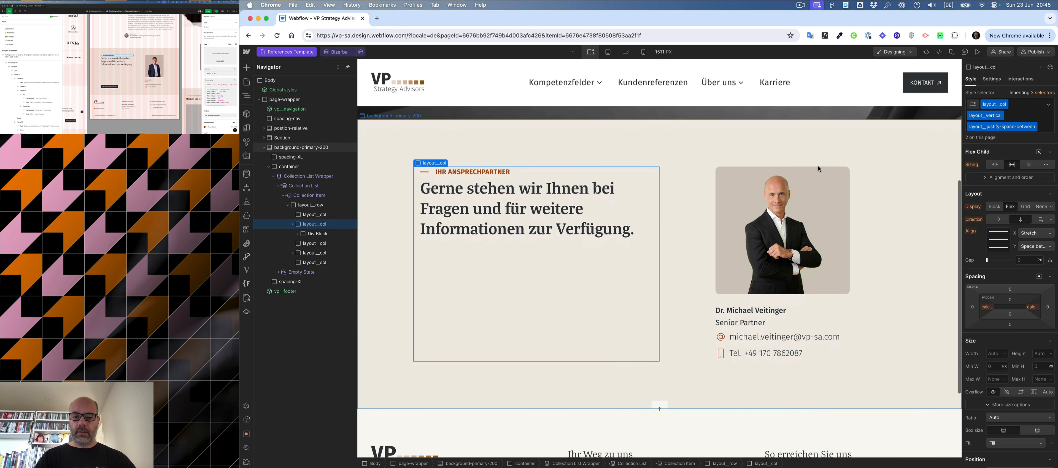
pyautogui.scroll(5, 817, 166)
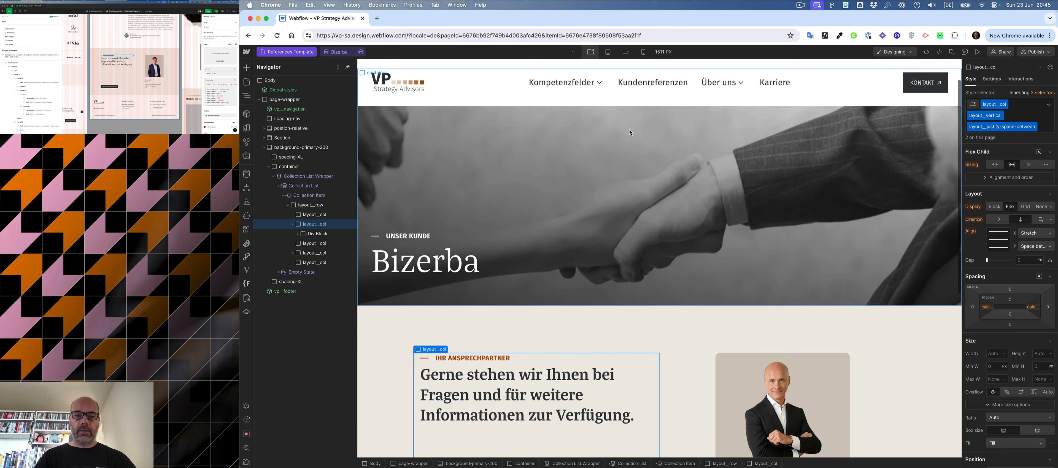
pyautogui.click(286, 52)
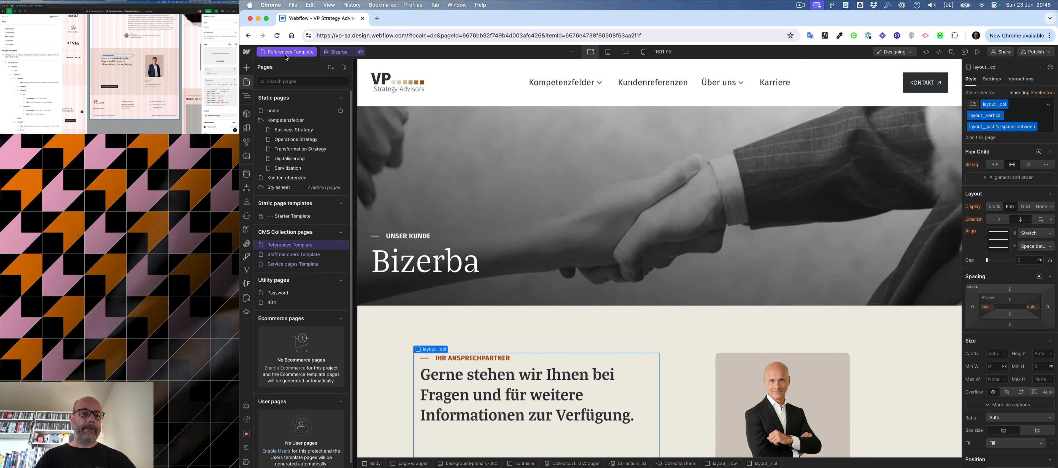
pyautogui.click(285, 130)
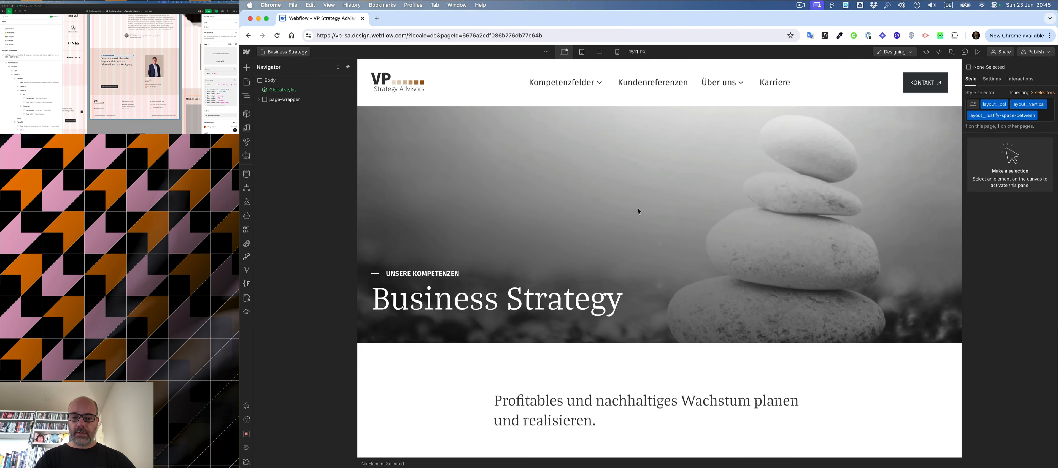
pyautogui.scroll(-20, 660, 327)
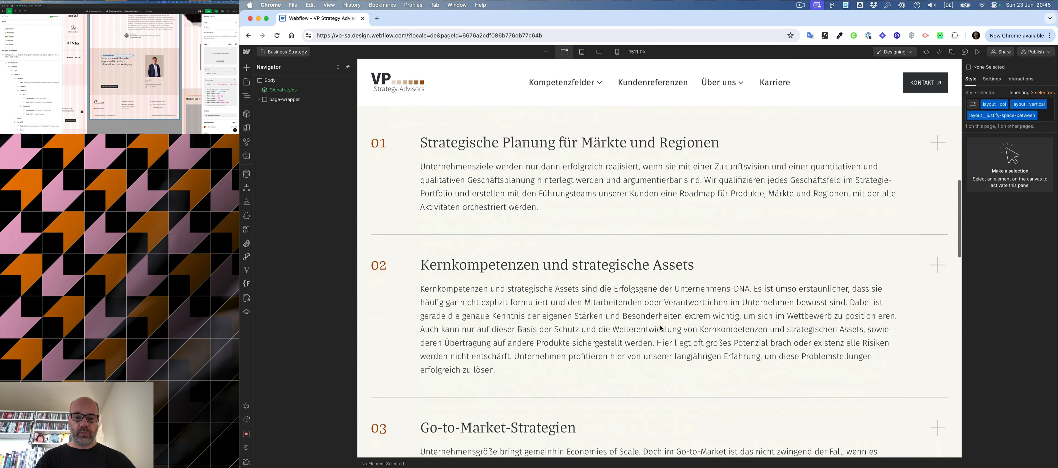
pyautogui.scroll(-20, 660, 328)
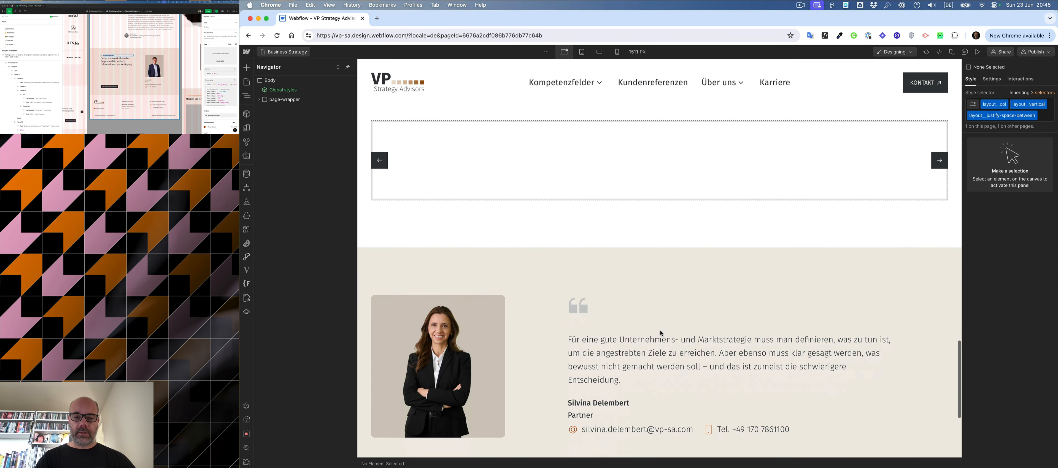
pyautogui.scroll(10, 534, 256)
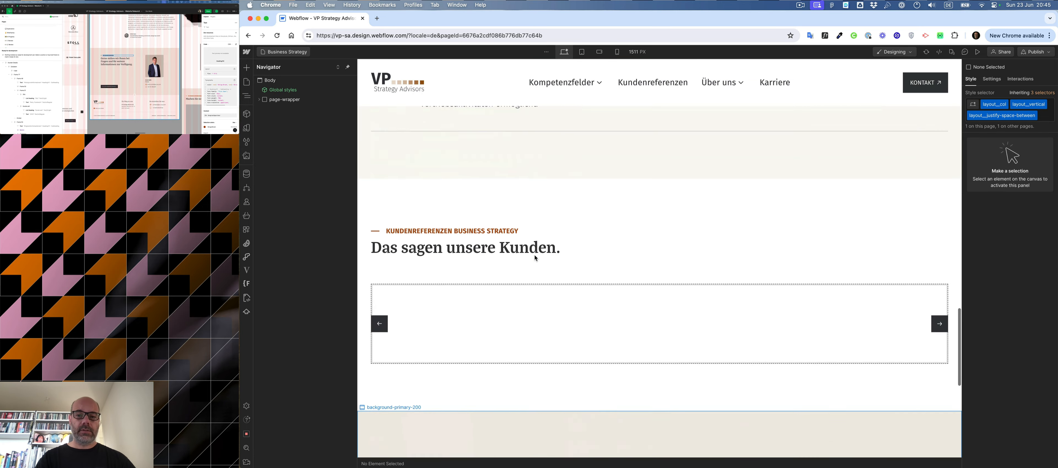
pyautogui.click(283, 51)
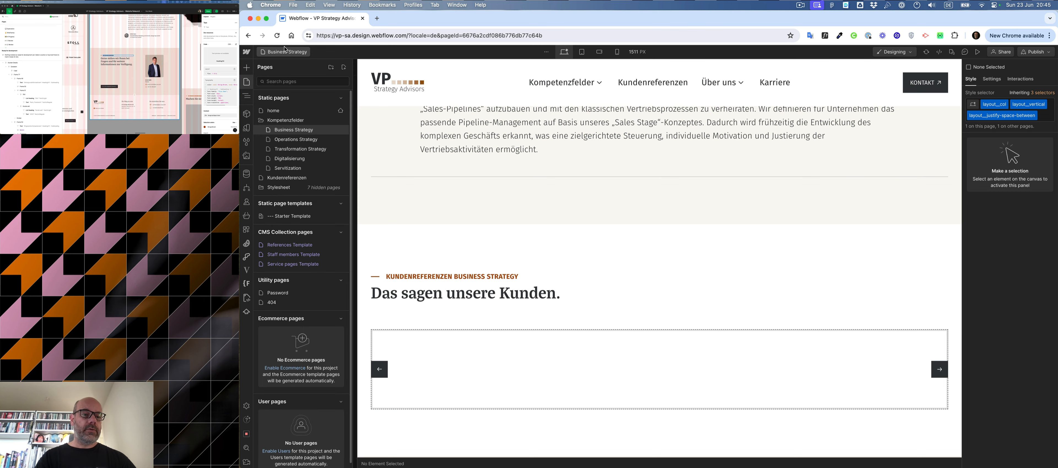
pyautogui.click(284, 151)
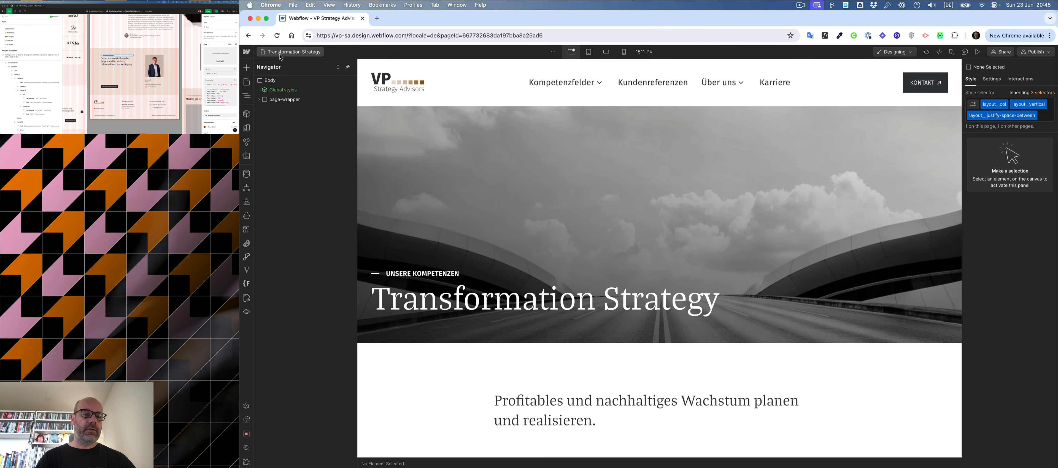
pyautogui.click(281, 55)
pyautogui.click(282, 160)
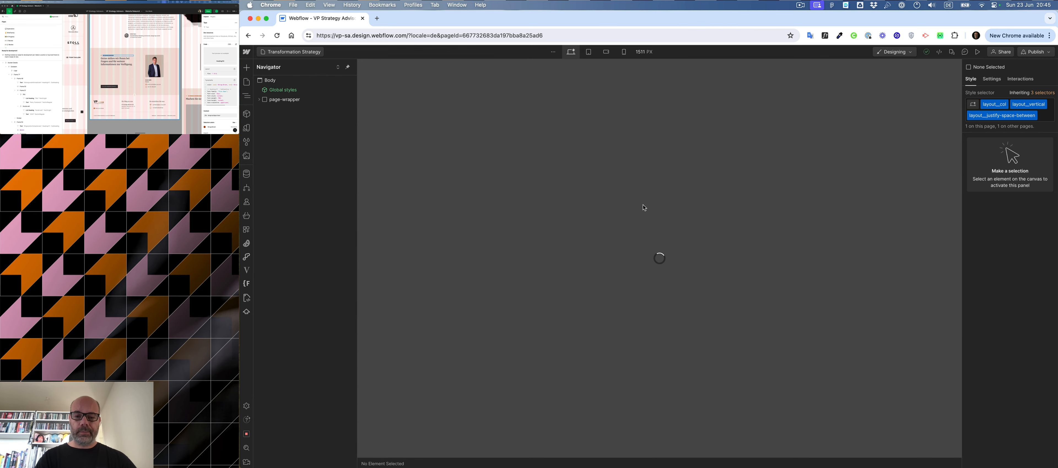
pyautogui.scroll(-15, 643, 205)
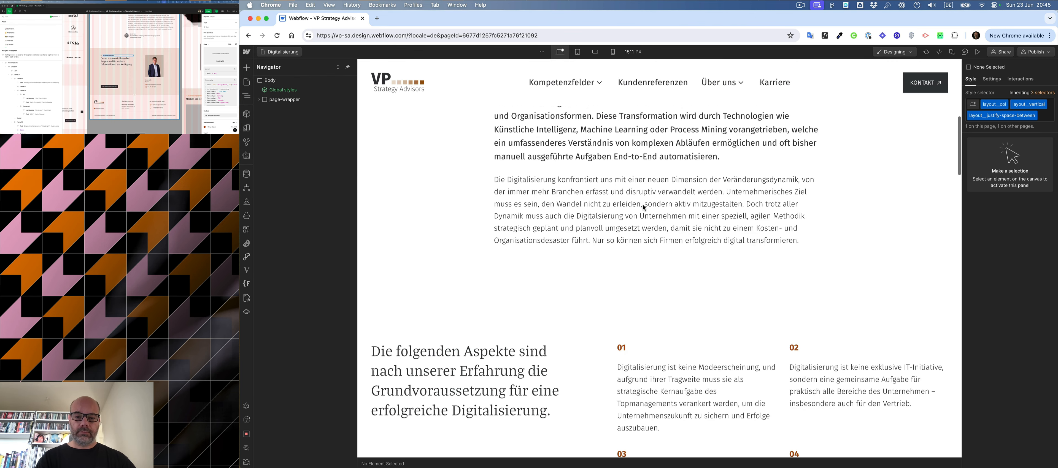
pyautogui.scroll(-20, 643, 209)
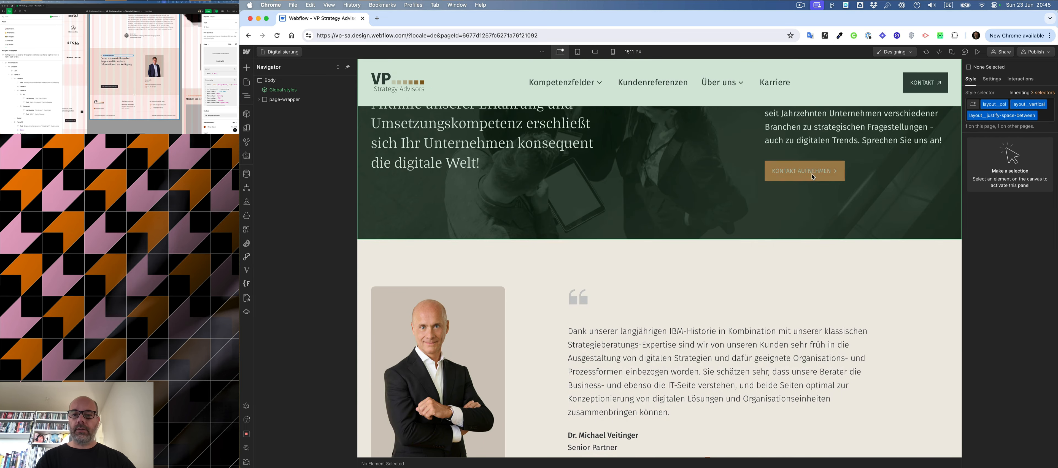
# Copy the KONTAKT AUFNEHMEN button from the CTA section on the Digitalisierung page
pyautogui.click(811, 174)
pyautogui.doubleClick(811, 174)
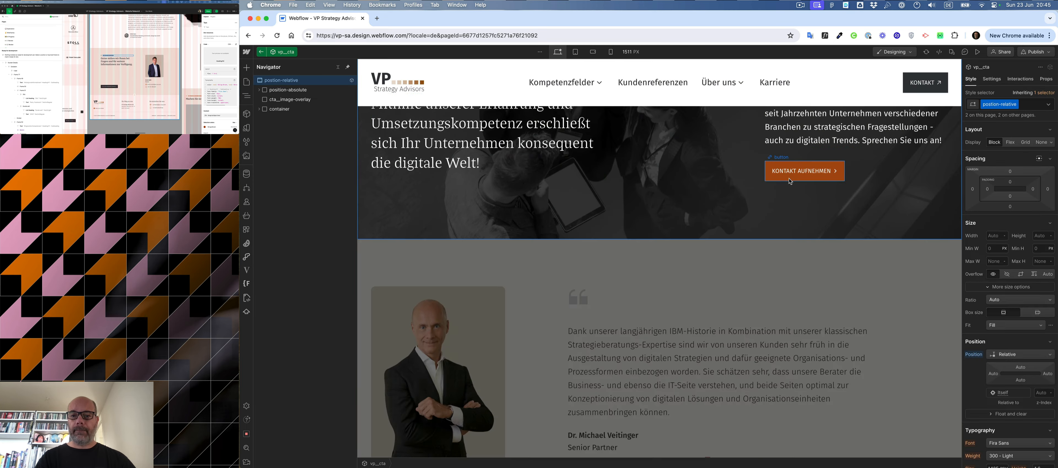
pyautogui.click(789, 176)
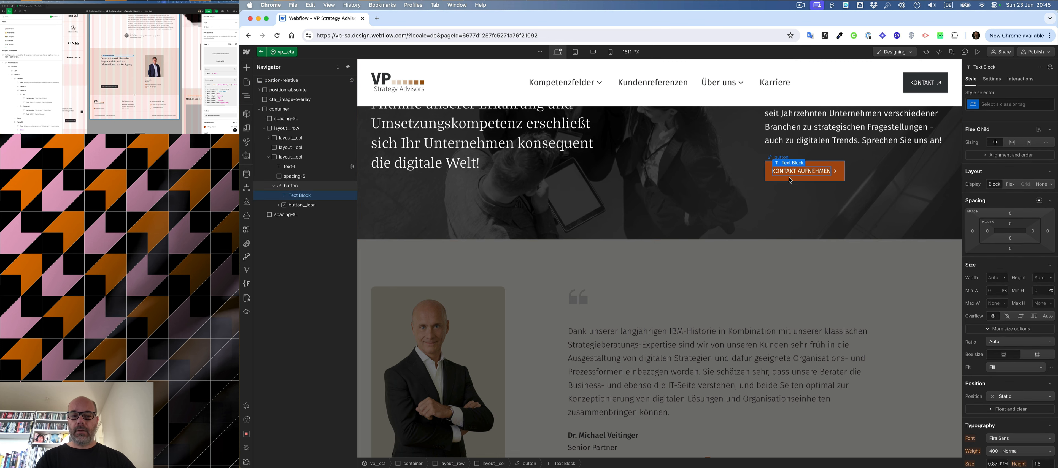
pyautogui.click(788, 177)
pyautogui.press('super+c')
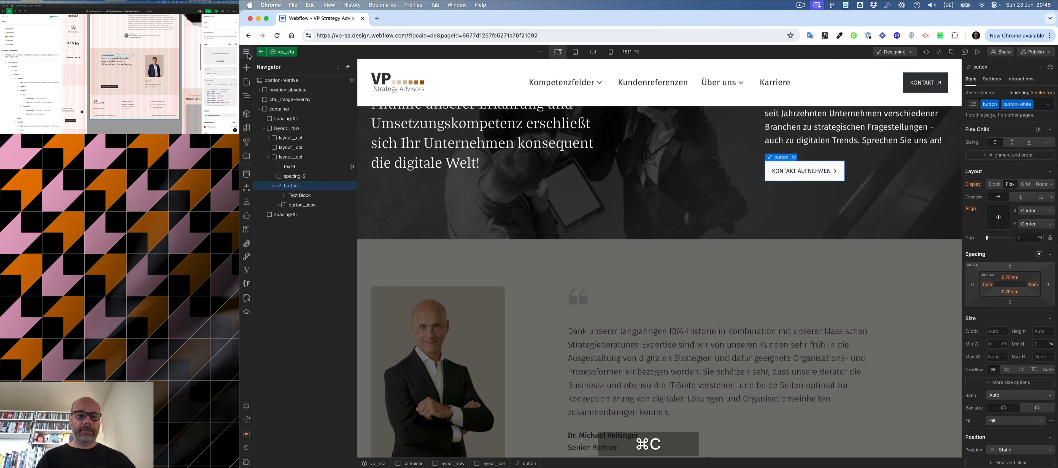
# Switch to the Kundenreferenzen page
pyautogui.click(261, 52)
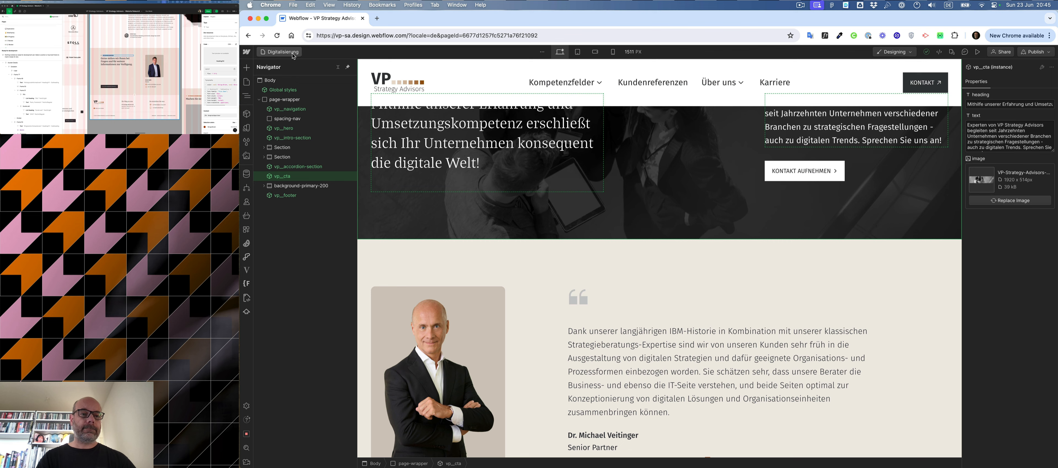
pyautogui.click(293, 53)
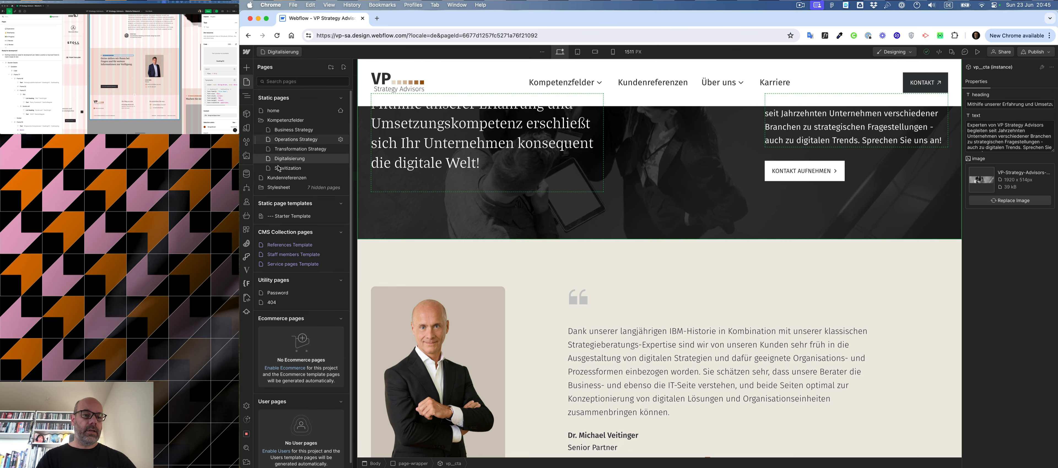
pyautogui.click(287, 178)
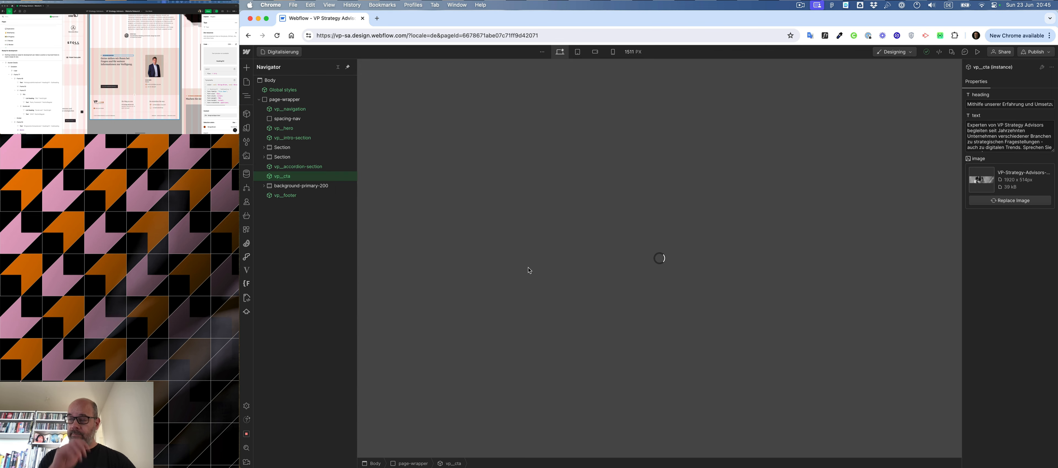
# Switch to the References Template page and paste the copied button into the contact section's text column
pyautogui.scroll(-10, 561, 402)
pyautogui.scroll(-5, 561, 403)
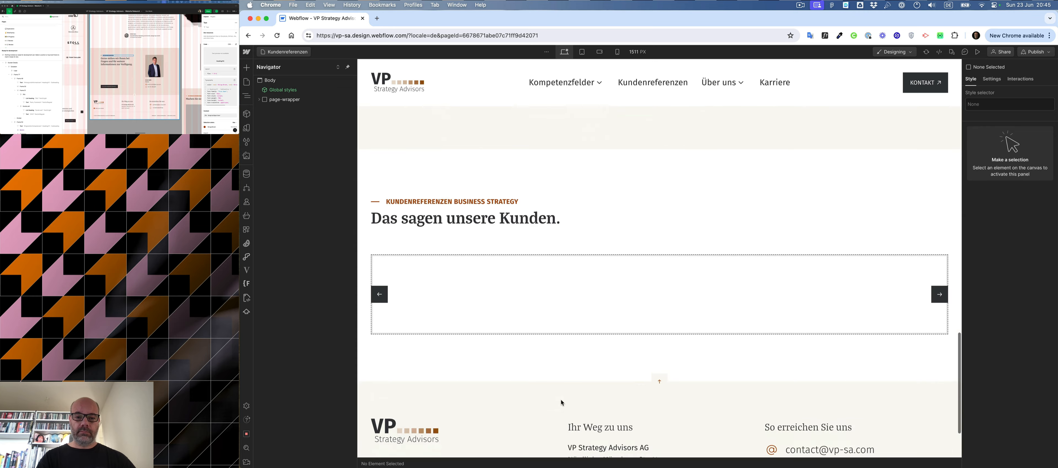
pyautogui.click(272, 53)
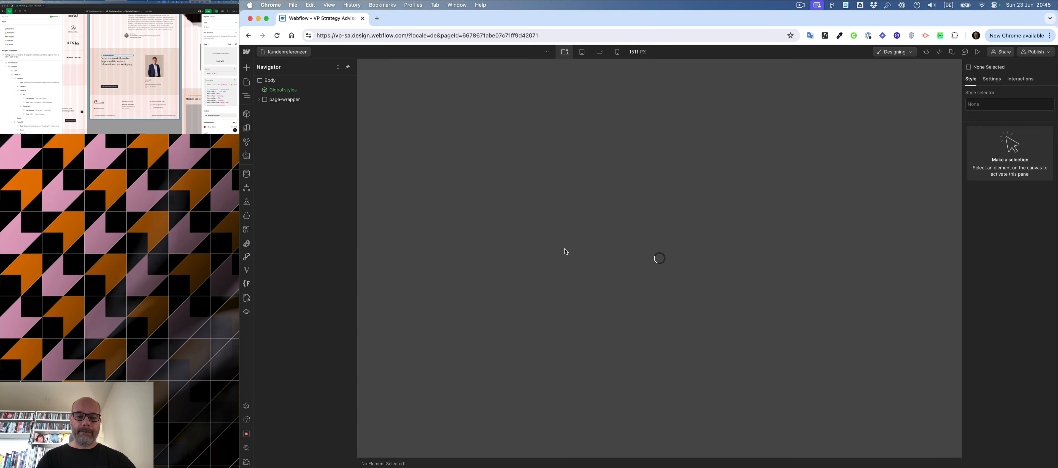
pyautogui.scroll(-8, 580, 219)
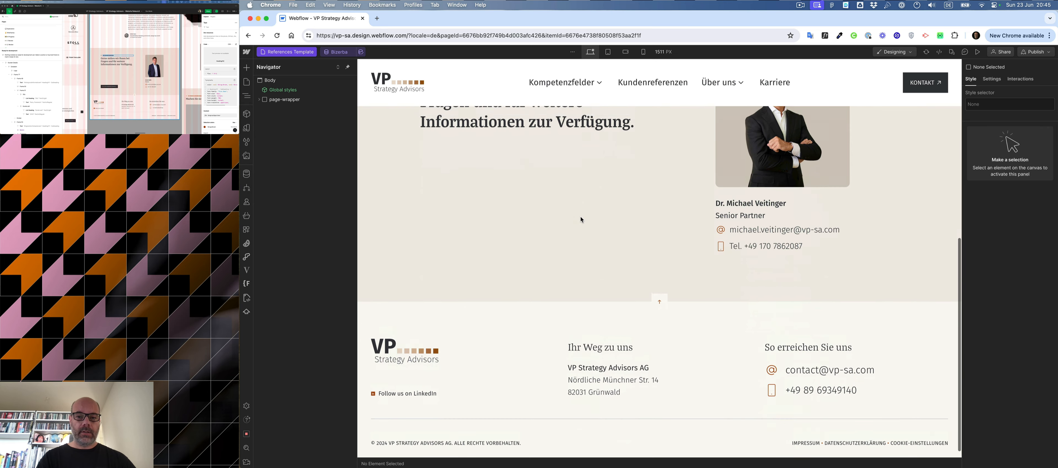
pyautogui.scroll(1, 580, 219)
pyautogui.click(553, 236)
pyautogui.press('super+v')
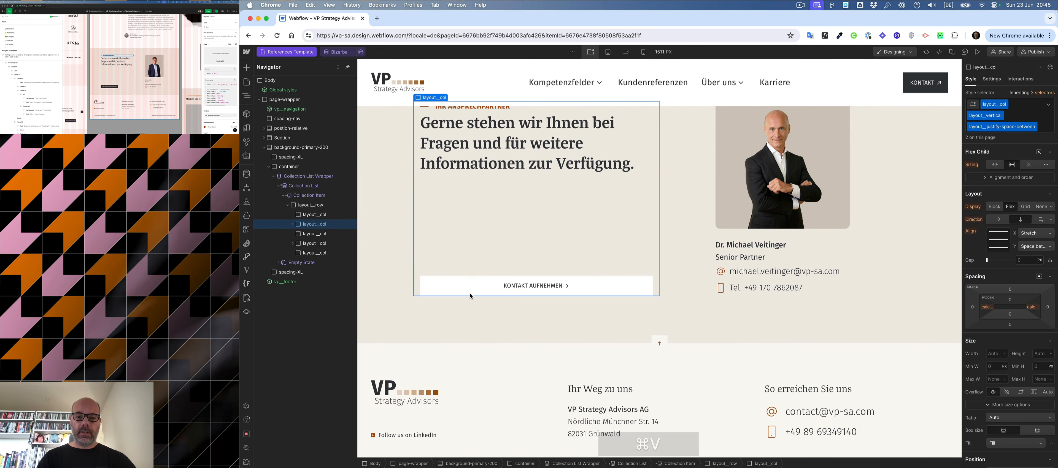
# Add the layout__align-start combo class to that column so its contents align to the start
pyautogui.press('super+Return')
pyautogui.write('start')
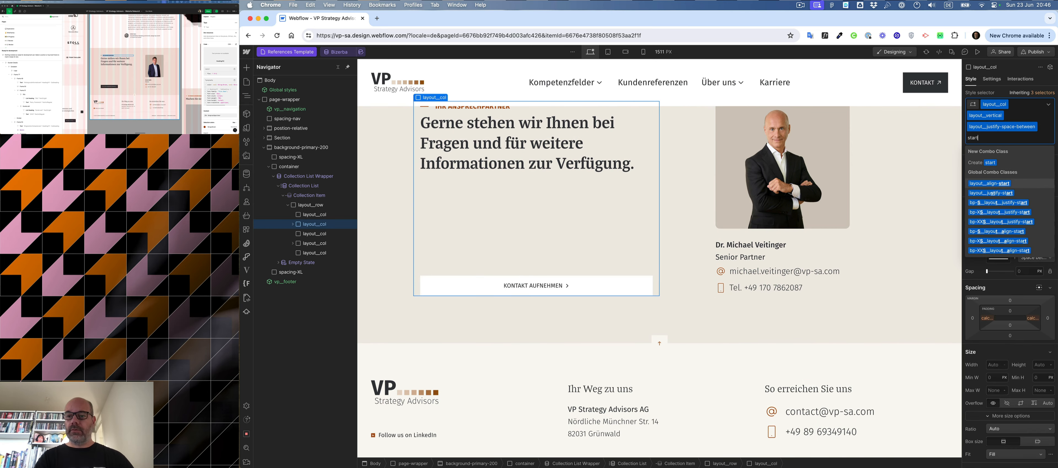
pyautogui.press('Down')
pyautogui.press('Return')
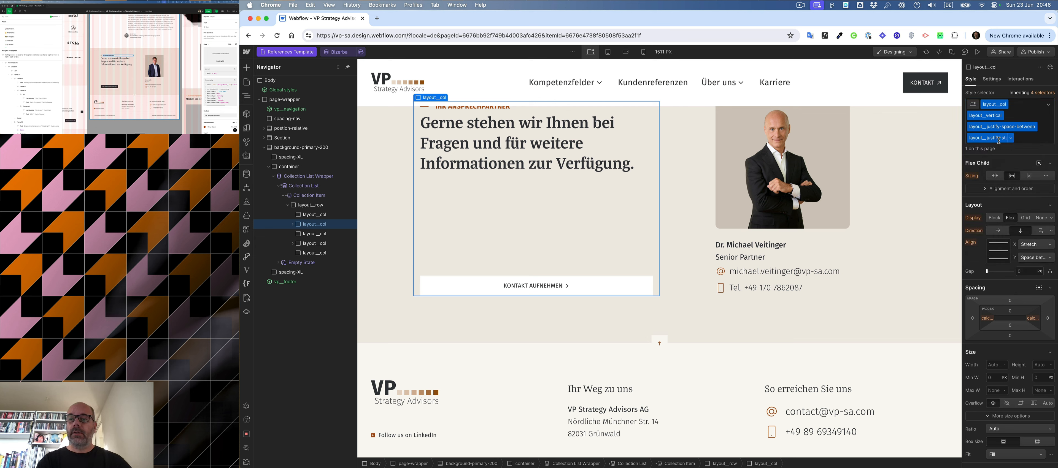
pyautogui.press('BackSpace')
pyautogui.write('start')
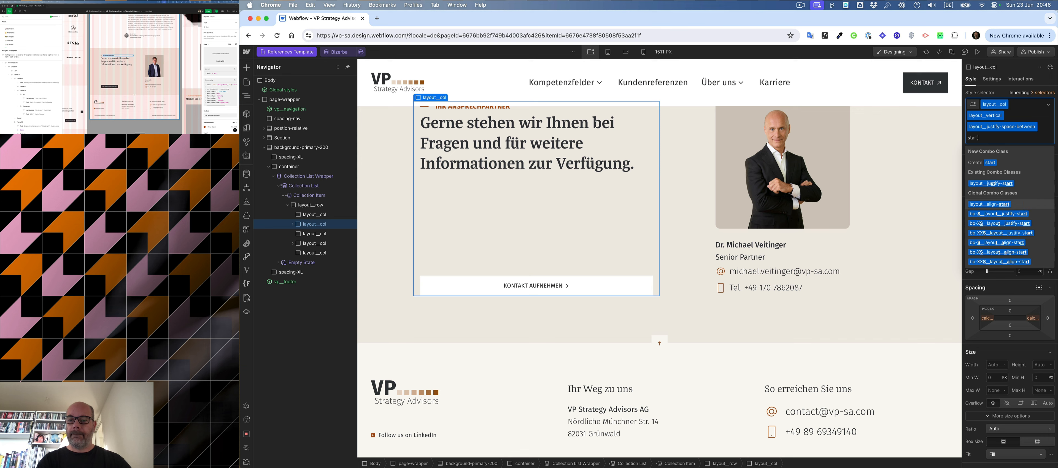
pyautogui.press('Return')
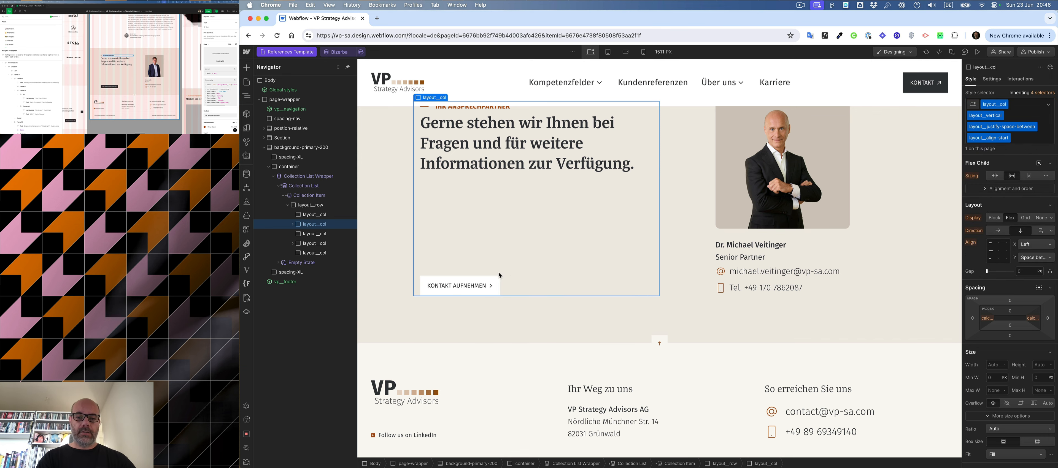
# Remove the button-white combo class from the pasted button
pyautogui.keyDown('super'); pyautogui.click(497, 283); pyautogui.keyUp('super')
pyautogui.press('super+Return')
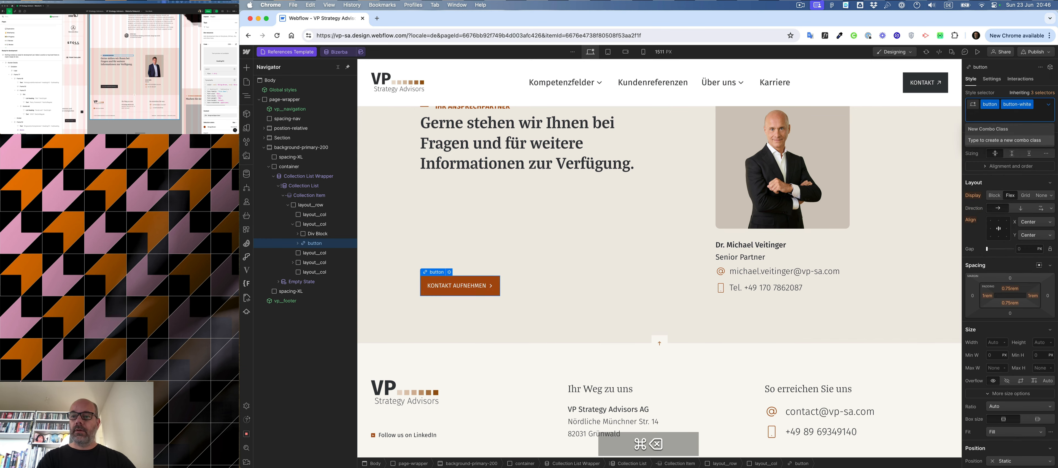
pyautogui.press('BackSpace')
pyautogui.click(110, 86)
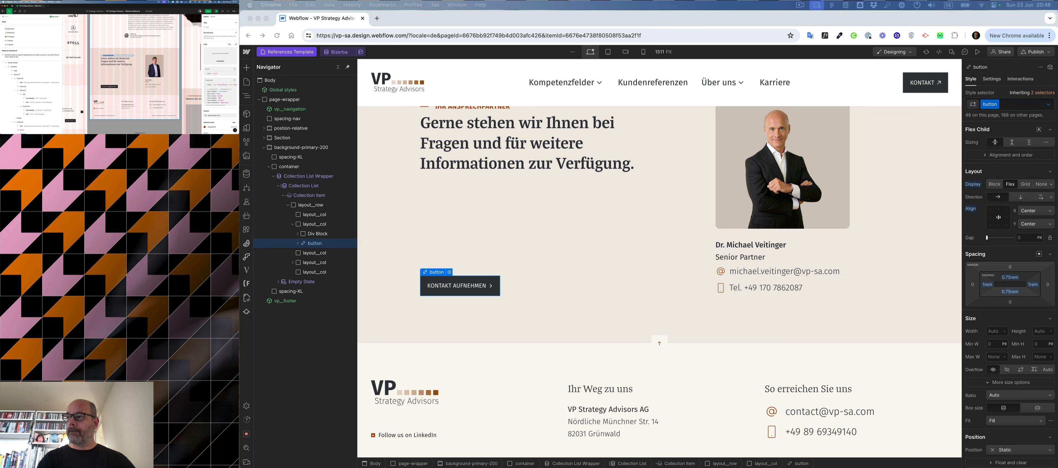
# Replace the button's label text with ZU ALLEN KUNDENREFERENZEN
pyautogui.press('super+c')
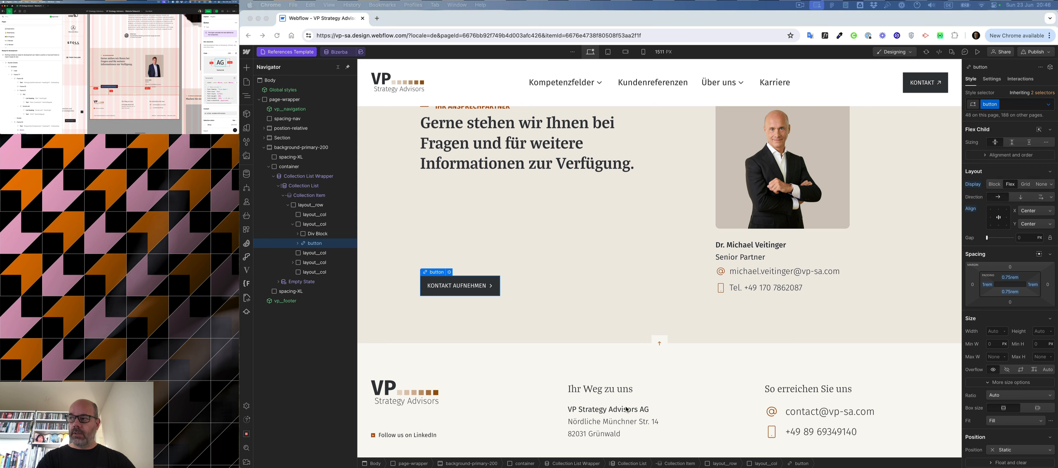
pyautogui.click(461, 286)
pyautogui.doubleClick(456, 286)
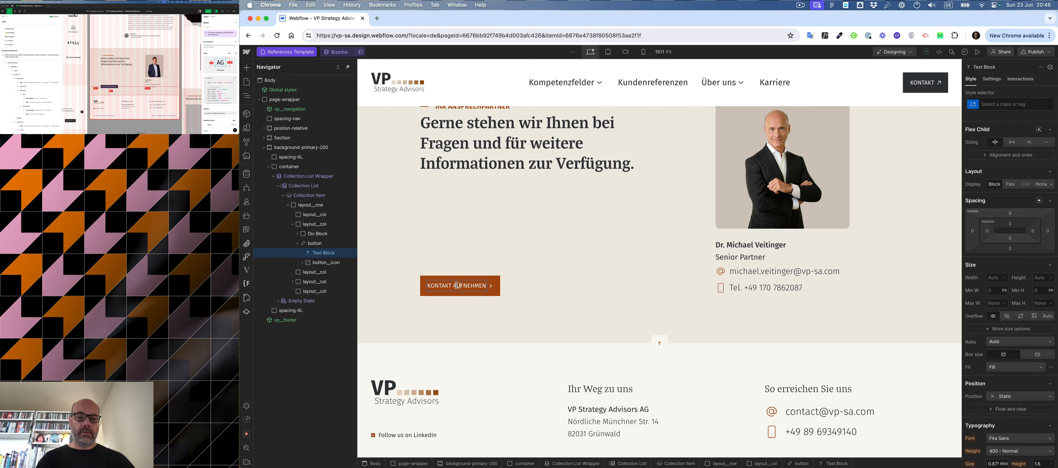
pyautogui.press('super+a')
pyautogui.press('super+v')
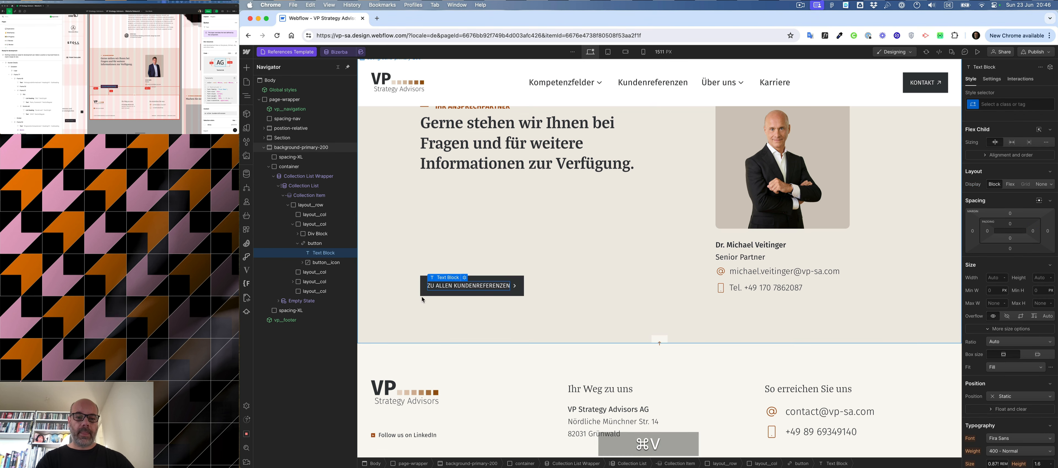
# Link the button to the Kundenreferenzen page
pyautogui.click(425, 292)
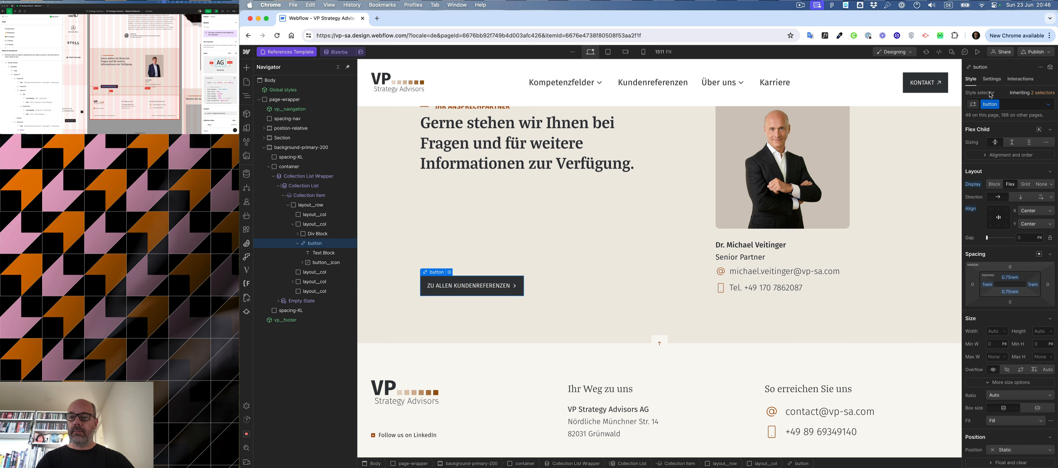
pyautogui.click(991, 79)
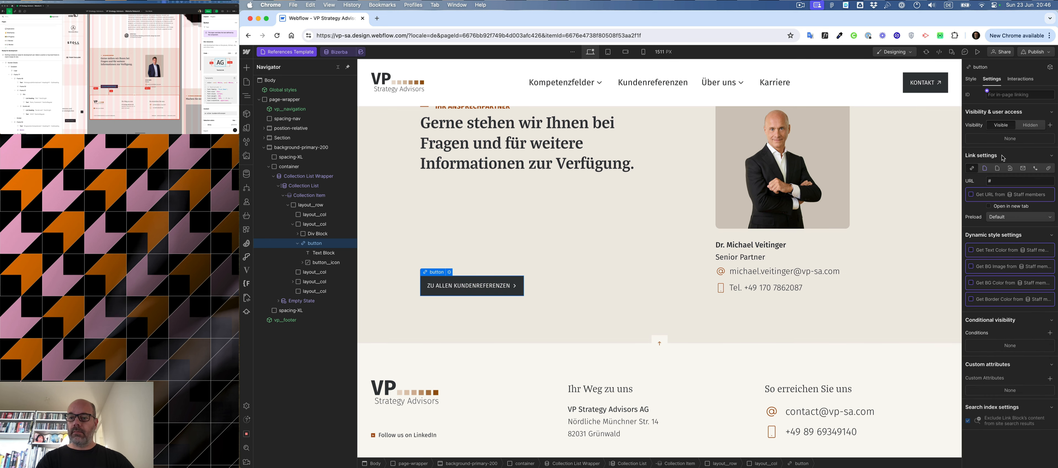
pyautogui.click(997, 169)
pyautogui.click(1004, 183)
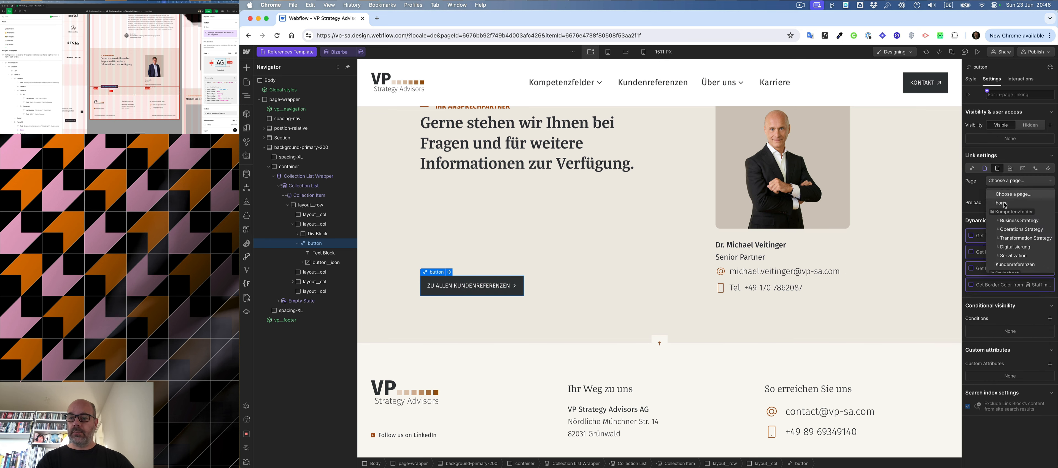
pyautogui.click(1018, 267)
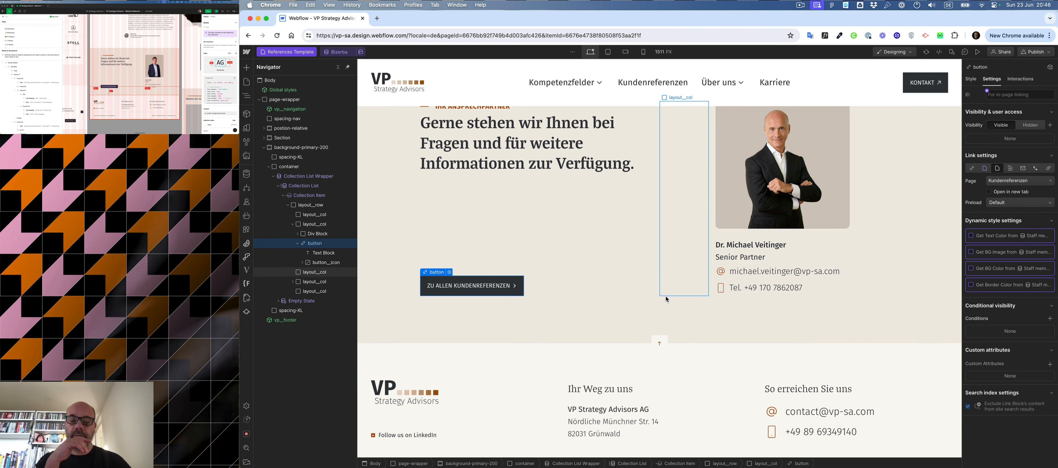
pyautogui.click(567, 329)
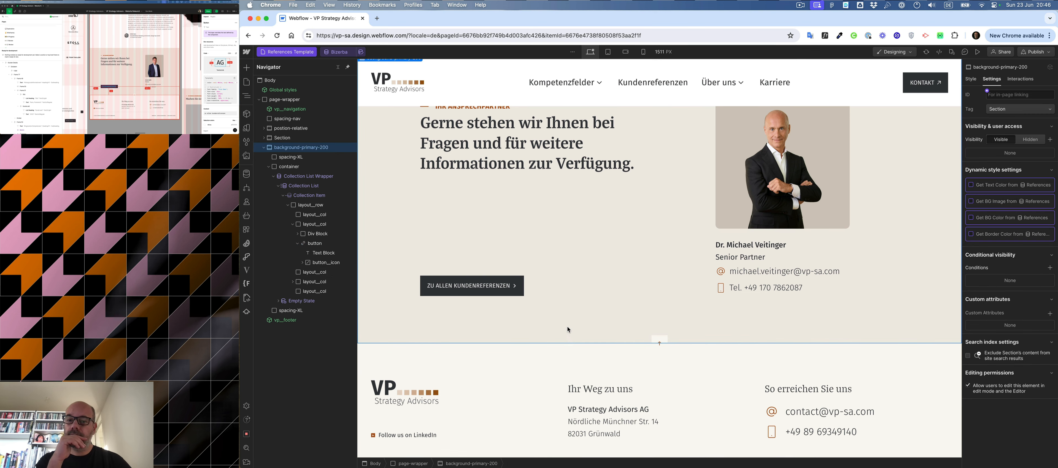
# Compare the Figma reference detail design with the empty Section's row and column structure above the contact section
pyautogui.scroll(3, 567, 328)
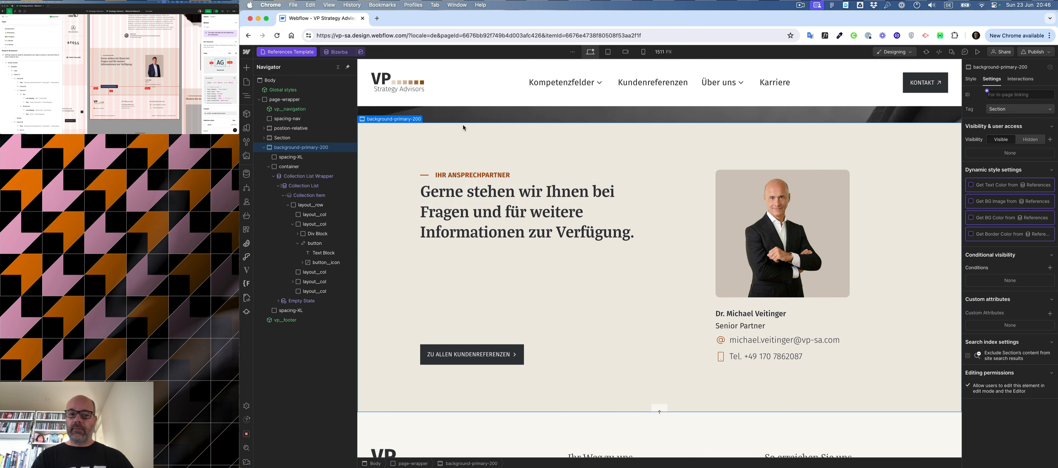
pyautogui.click(264, 146)
pyautogui.click(263, 138)
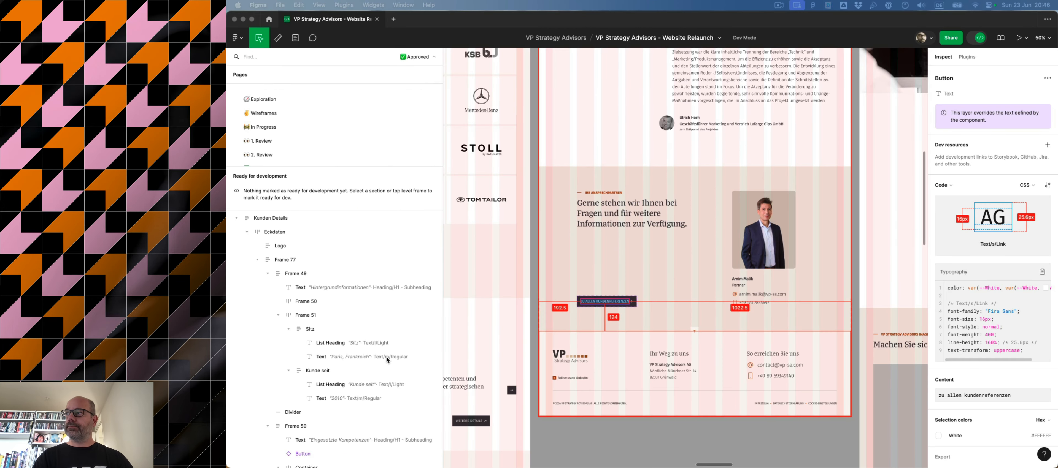
pyautogui.scroll(10, 700, 211)
pyautogui.scroll(-4, 702, 211)
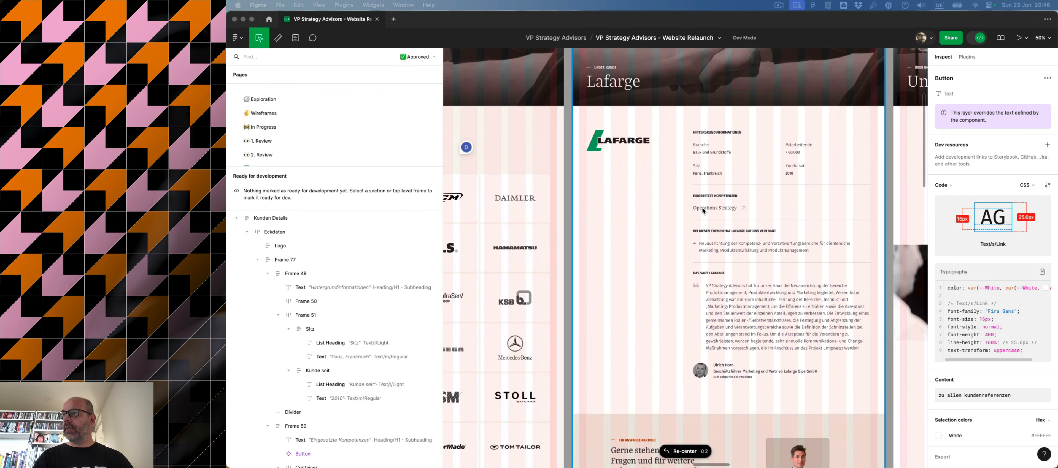
pyautogui.click(599, 127)
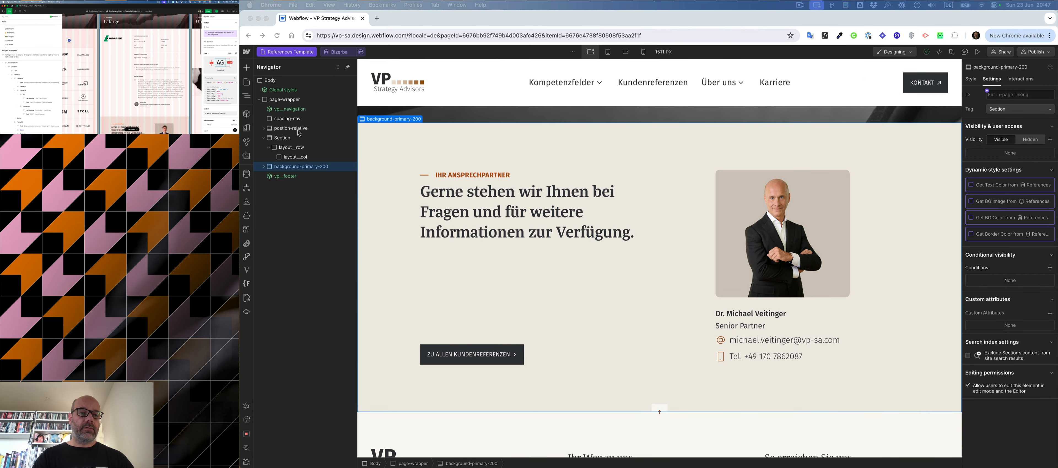
pyautogui.click(264, 138)
pyautogui.click(264, 138)
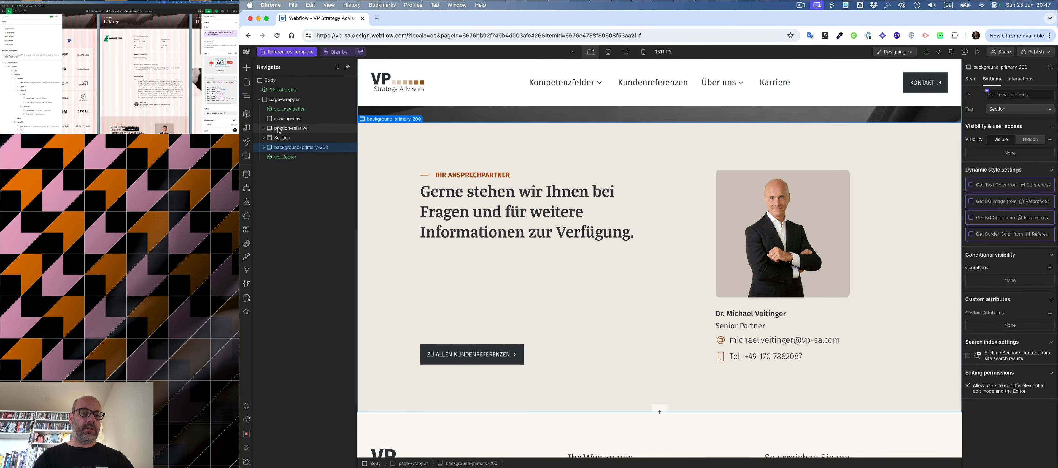
pyautogui.click(271, 138)
pyautogui.click(264, 138)
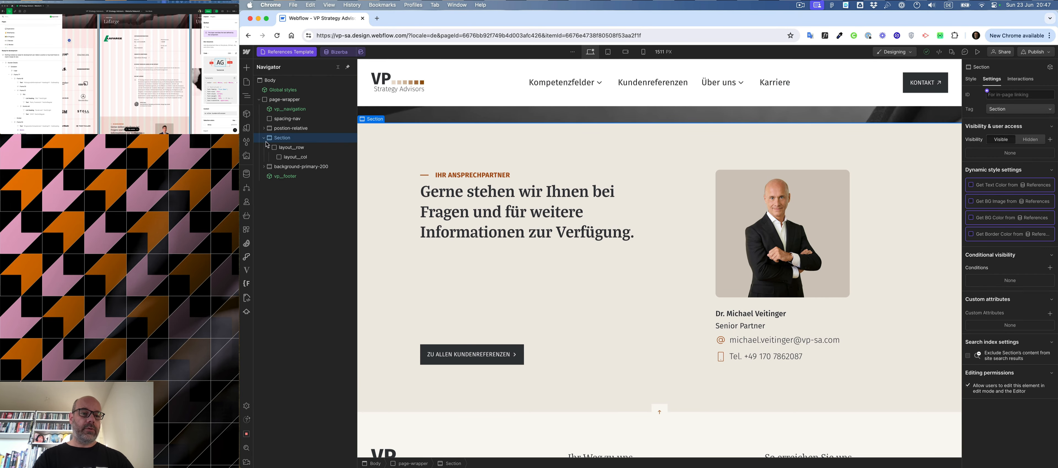
pyautogui.click(294, 157)
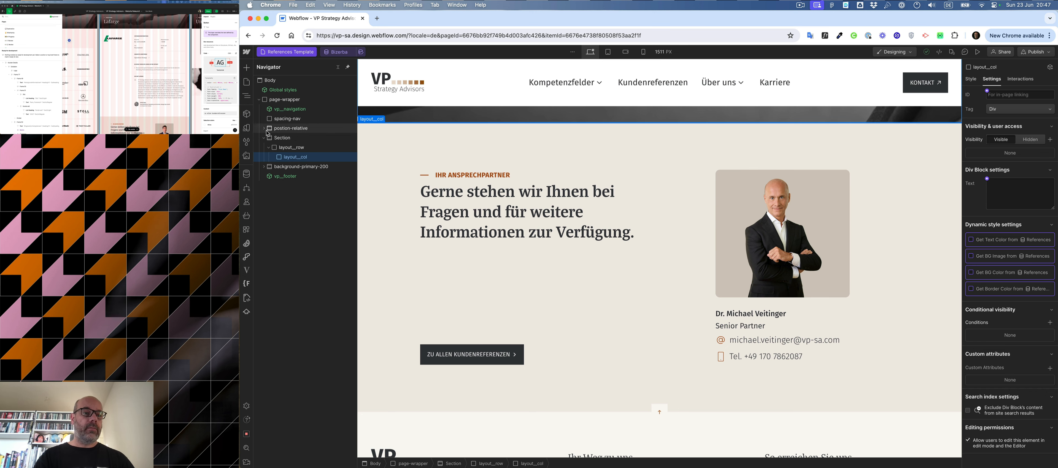
# Add spacing-XL div blocks above and below the row inside the Section
pyautogui.click(282, 139)
pyautogui.press('super+k')
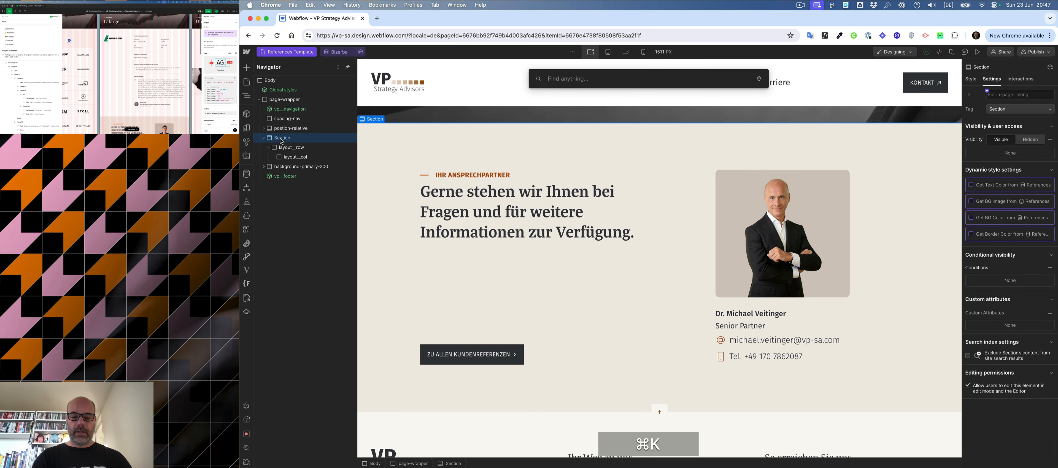
pyautogui.write('div')
pyautogui.press('Return')
pyautogui.press('super+Return')
pyautogui.write('spa')
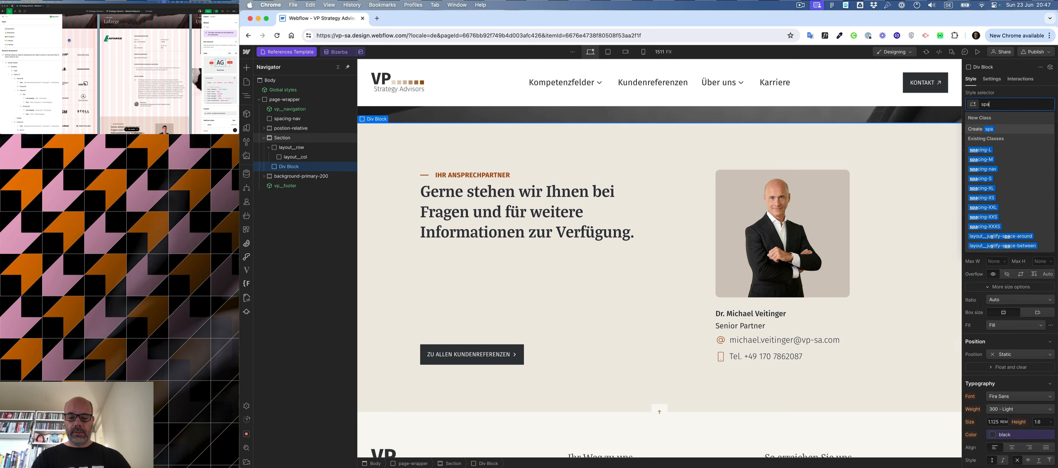
pyautogui.write('c')
pyautogui.press('Down')
pyautogui.press('Down')
pyautogui.press('Down')
pyautogui.press('Down')
pyautogui.press('Down')
pyautogui.press('super+Return')
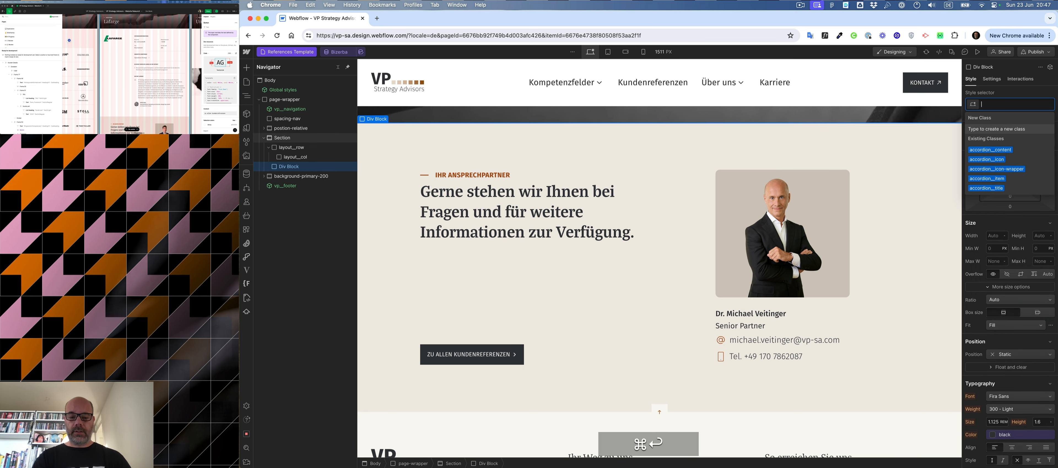
pyautogui.press('super+c')
pyautogui.press('super+v')
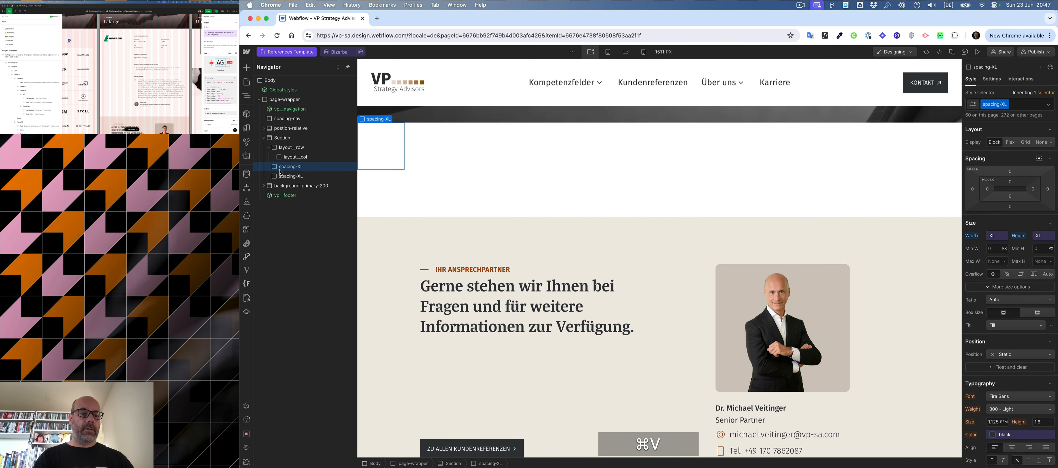
pyautogui.moveTo(283, 167); pyautogui.dragTo(286, 144)
# Give the row's column the layout__col-3 combo class and duplicate it into three columns
pyautogui.click(292, 167)
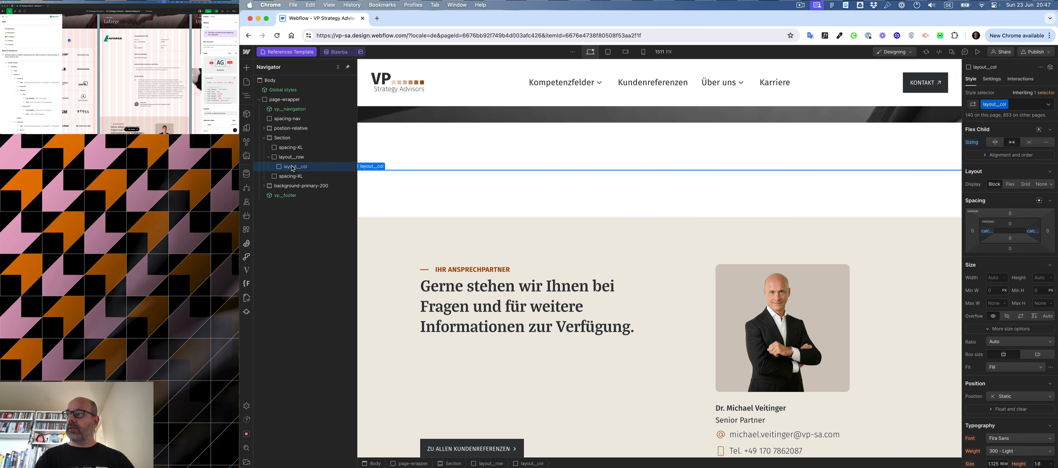
pyautogui.press('super')
pyautogui.press('super+Return')
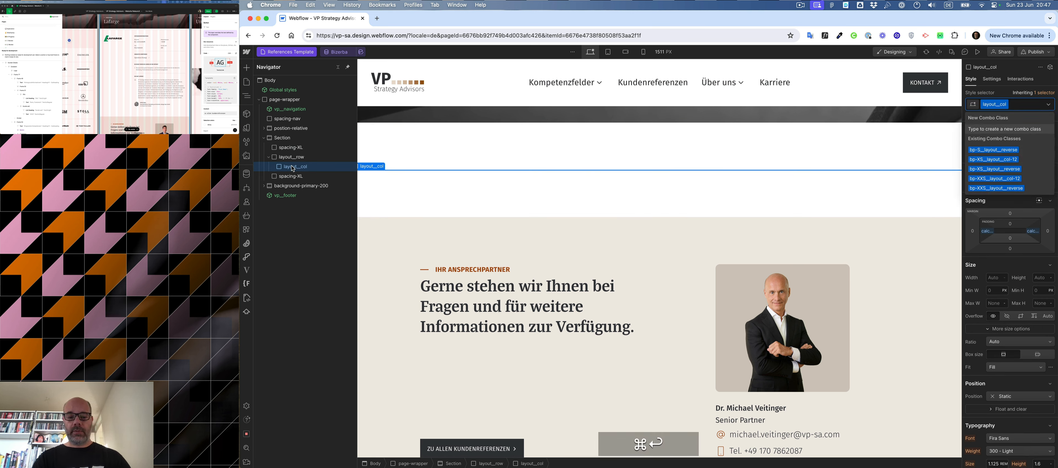
pyautogui.write('3')
pyautogui.press('Return')
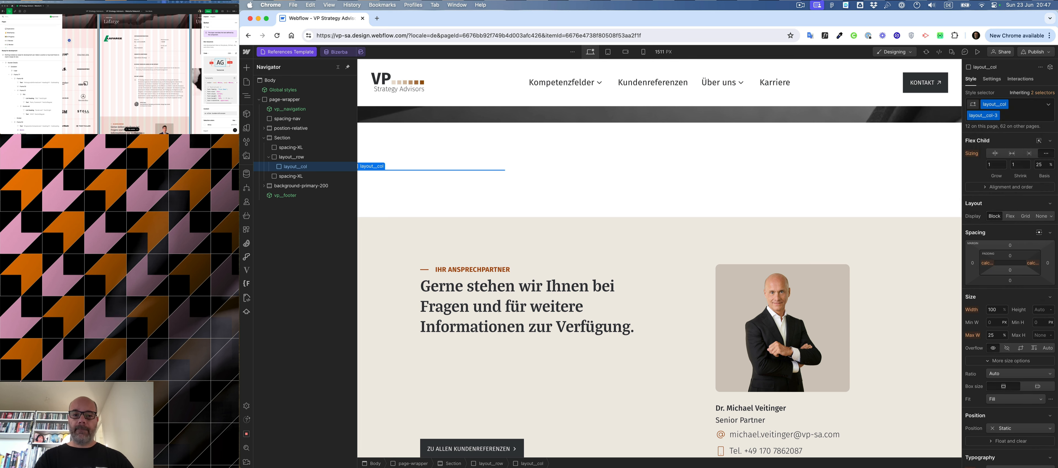
pyautogui.press('super+v')
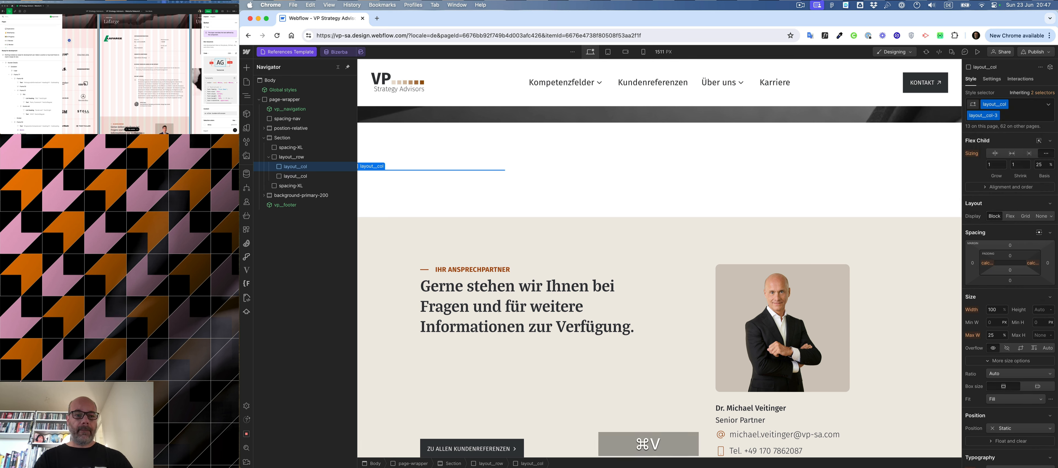
pyautogui.press('super+v')
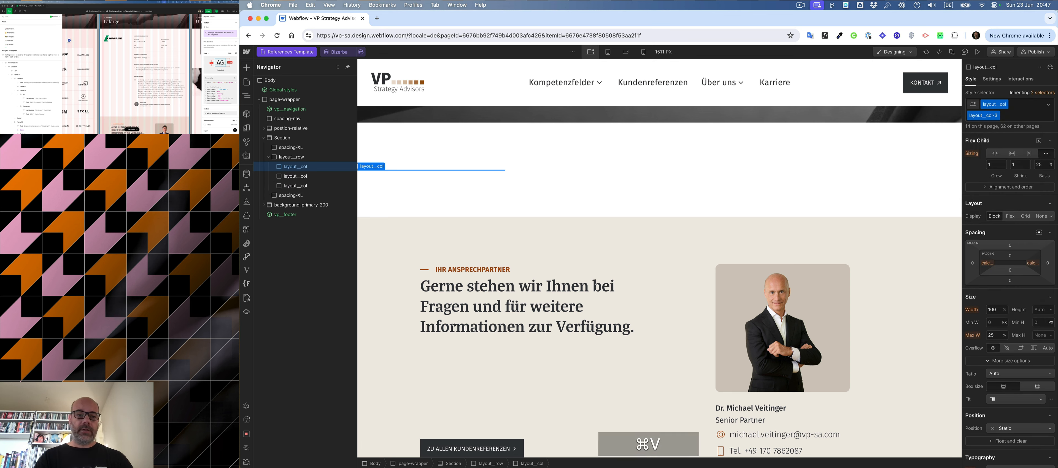
# Replace the second column's layout__col-3 combo class with layout__col-1
pyautogui.click(289, 179)
pyautogui.press('super+Return')
pyautogui.press('super+BackSpace')
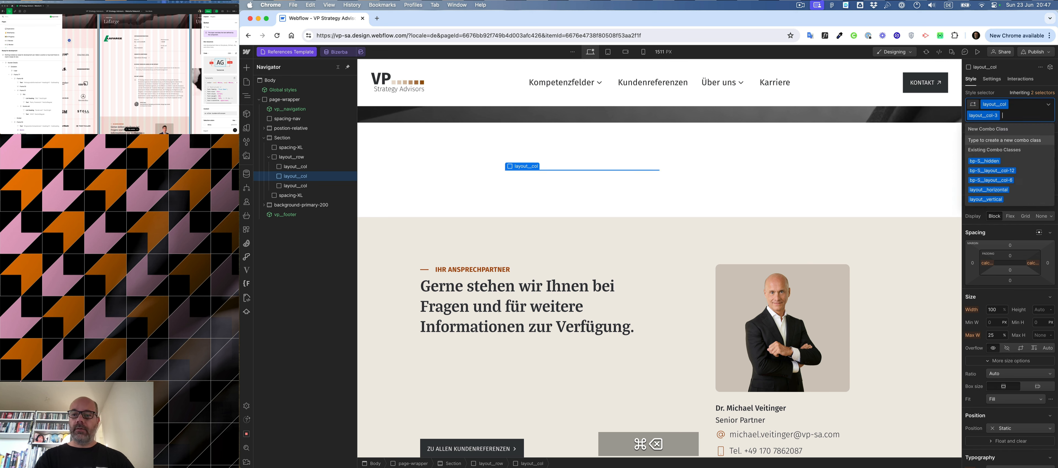
pyautogui.write('1')
pyautogui.press('Down')
pyautogui.press('Down')
pyautogui.press('Down')
pyautogui.press('Down')
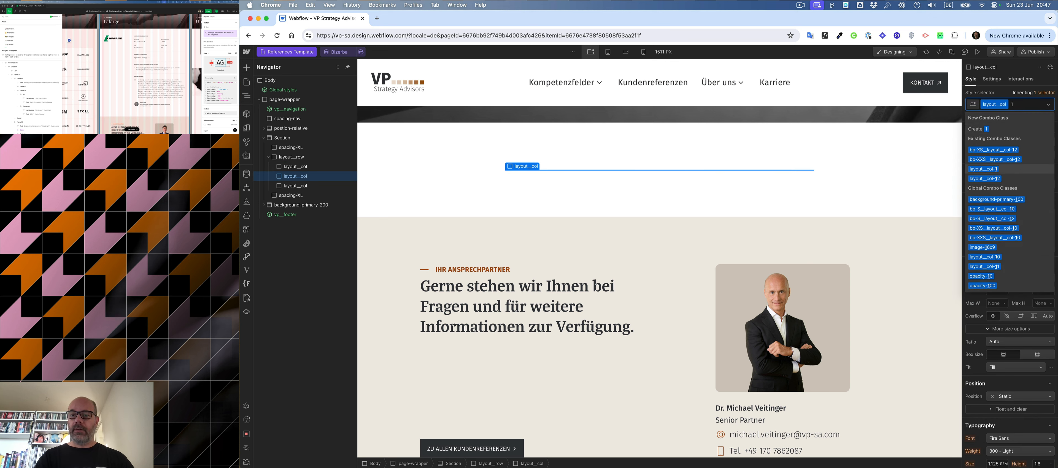
pyautogui.press('Return')
pyautogui.press('super+Return')
pyautogui.press('Down')
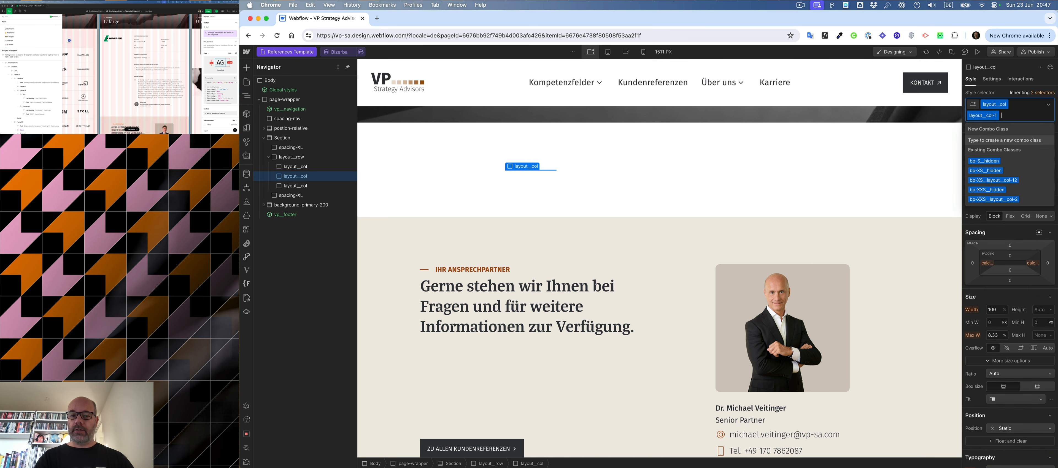
pyautogui.press('Return')
# Remove the layout__col-3 combo class from the third column
pyautogui.click(290, 186)
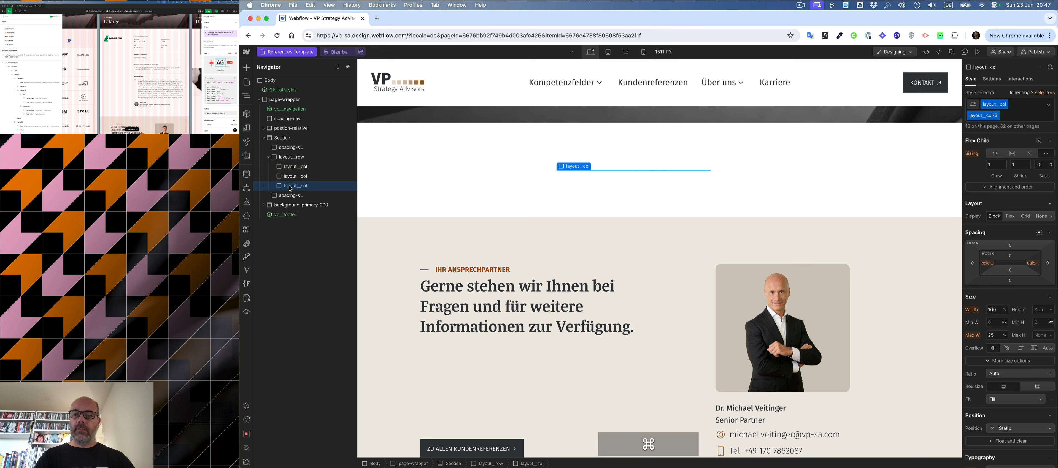
pyautogui.press('super+Return')
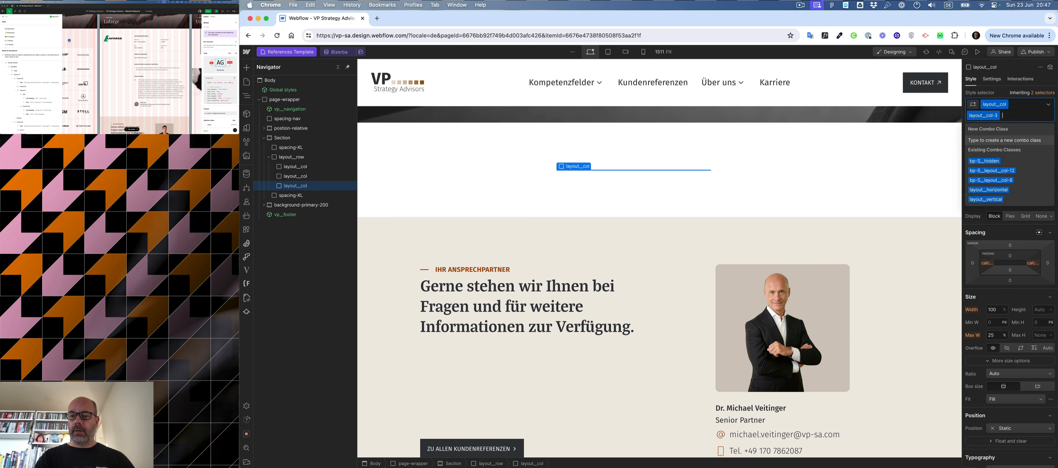
pyautogui.press('BackSpace')
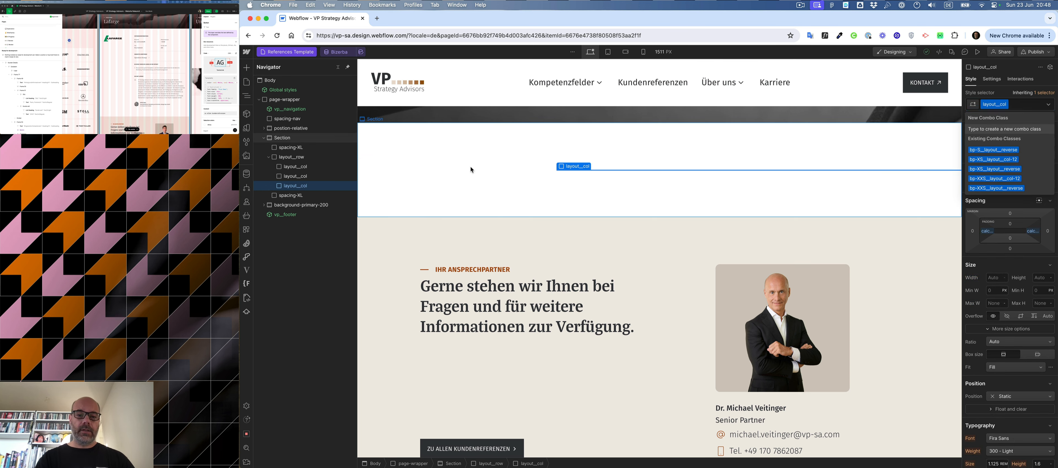
pyautogui.click(457, 177)
pyautogui.click(297, 169)
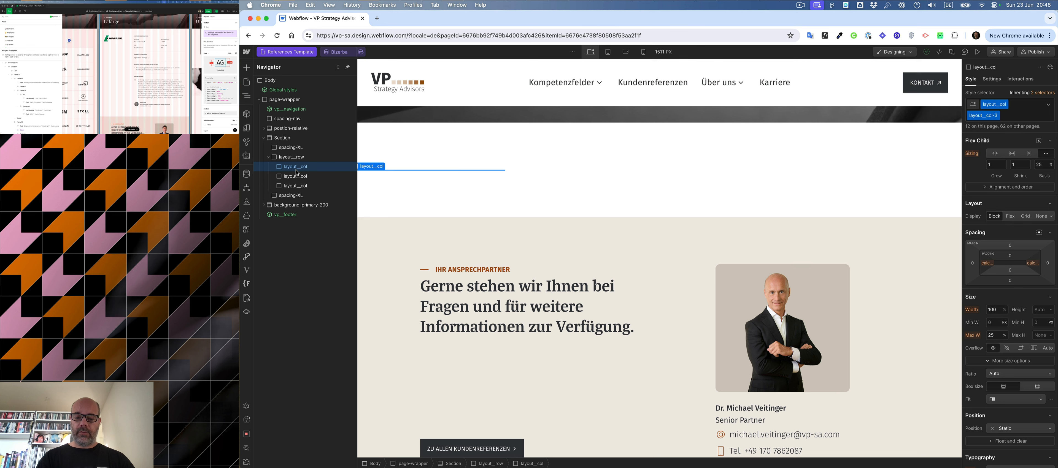
pyautogui.press('super')
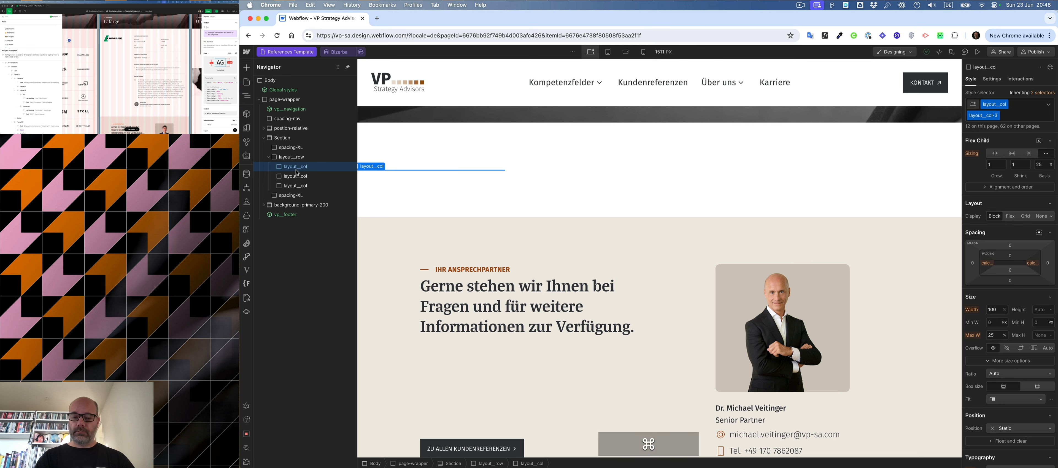
# Insert an Image into the first column and give it the references__logo class
pyautogui.press('super+k')
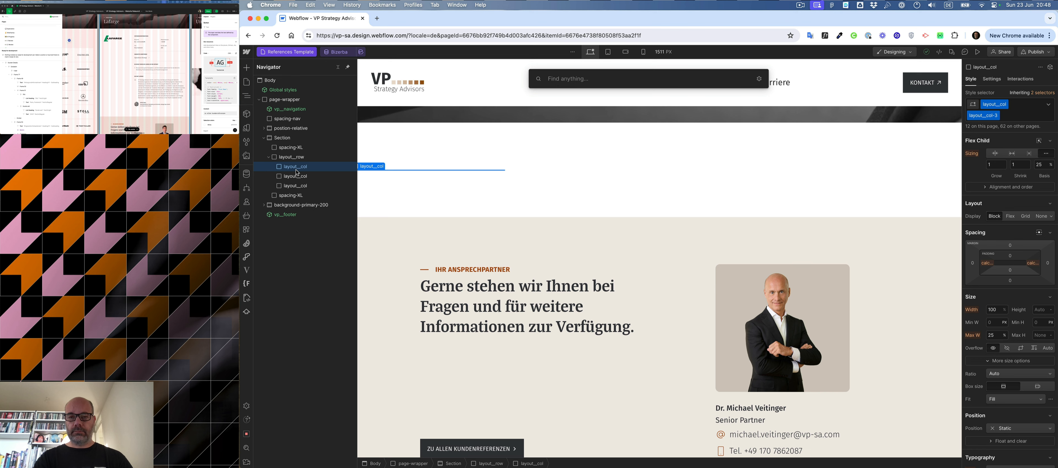
pyautogui.write('im')
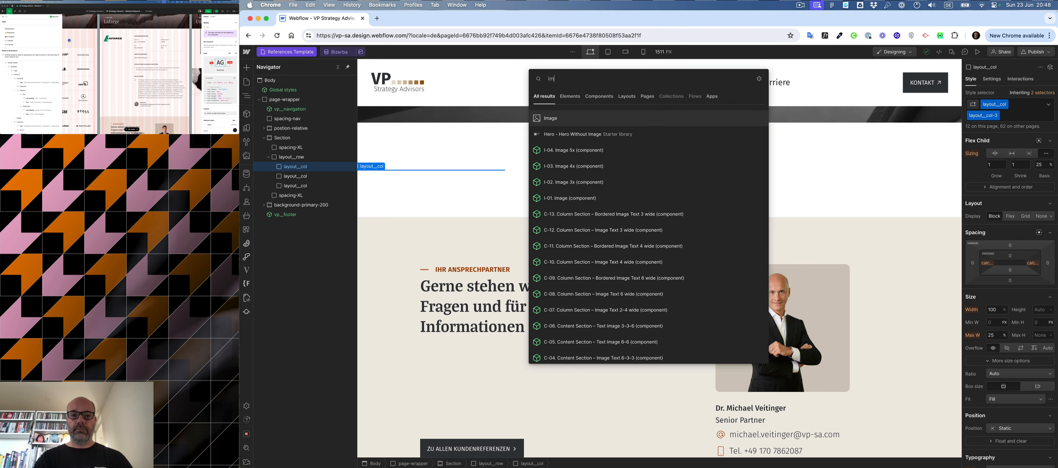
pyautogui.press('Return')
pyautogui.press('super+Return')
pyautogui.write('logo')
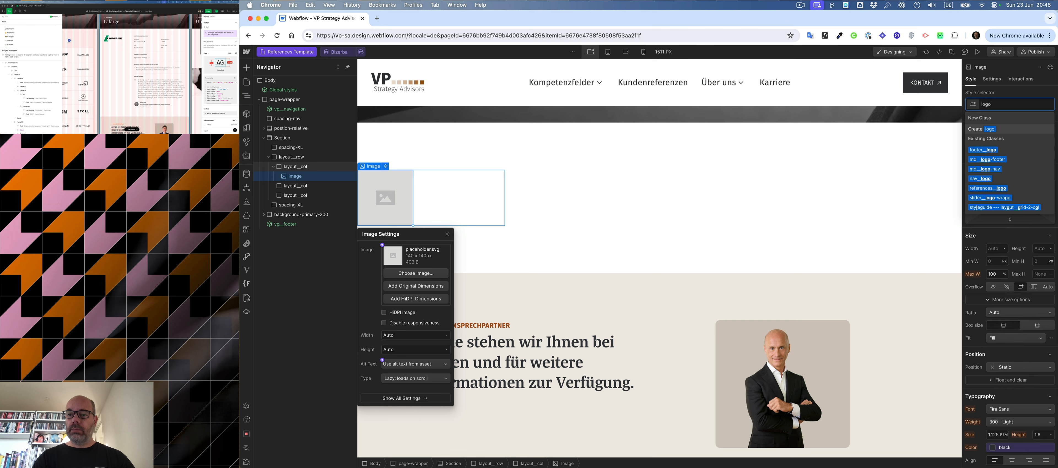
pyautogui.press('Down')
pyautogui.press('Down')
pyautogui.press('Down')
pyautogui.press('Down')
pyautogui.press('Down')
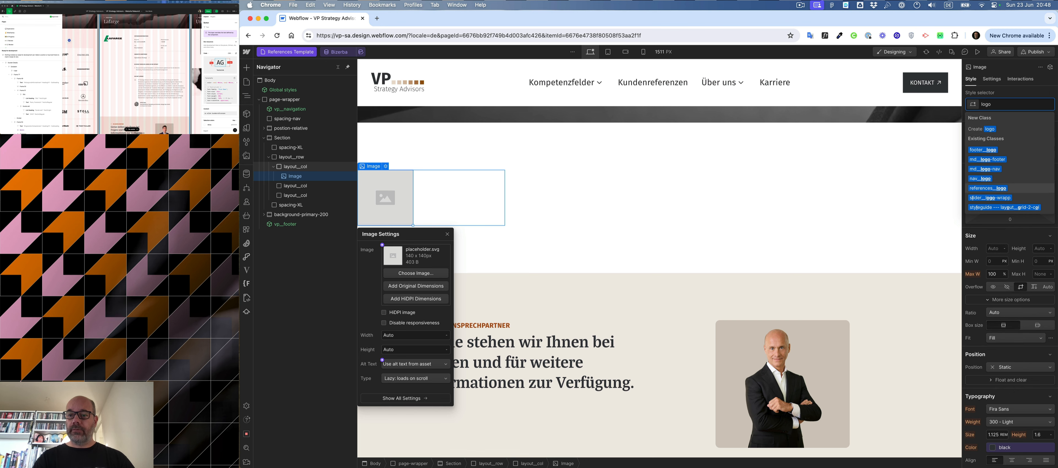
pyautogui.press('Return')
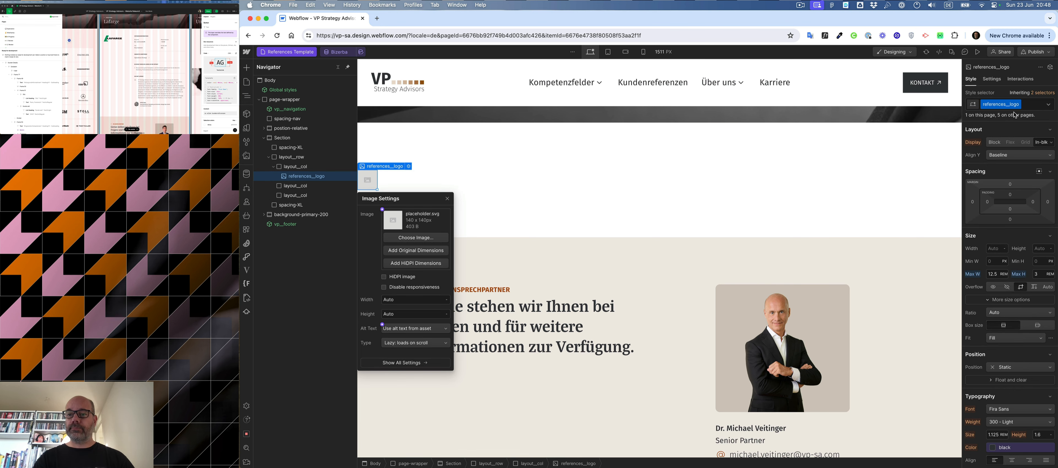
# Duplicate the image's class and name the copy references__logo-L
pyautogui.click(1018, 106)
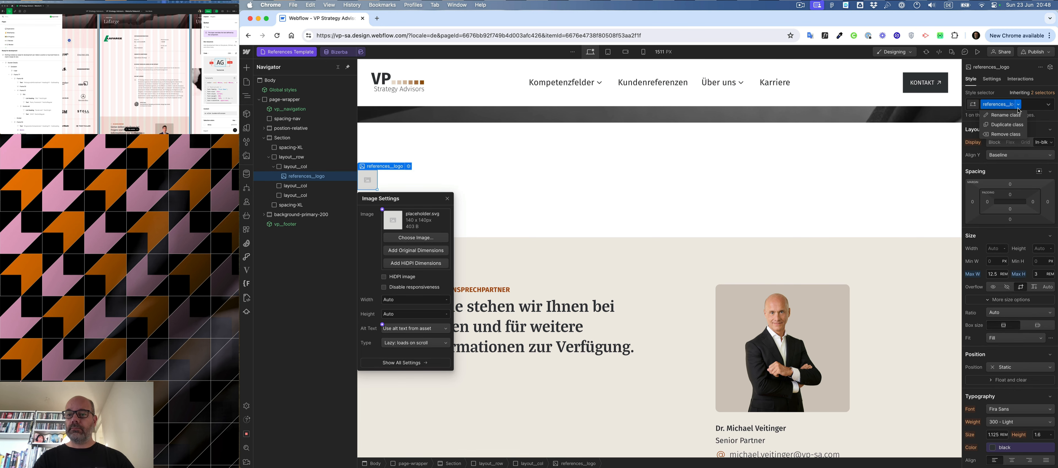
pyautogui.click(1010, 124)
pyautogui.press('BackSpace')
pyautogui.press('BackSpace')
pyautogui.press('BackSpace')
pyautogui.press('BackSpace')
pyautogui.press('BackSpace')
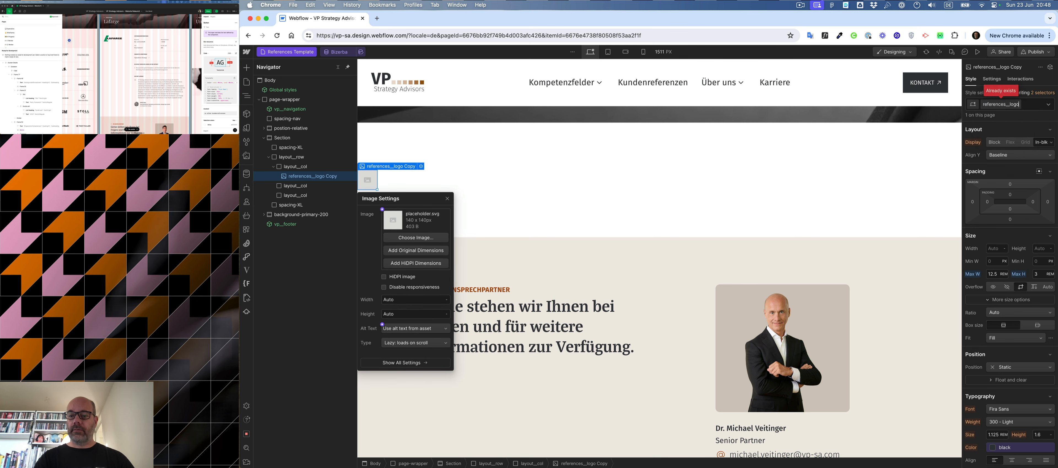
pyautogui.write('-L')
pyautogui.press('Return')
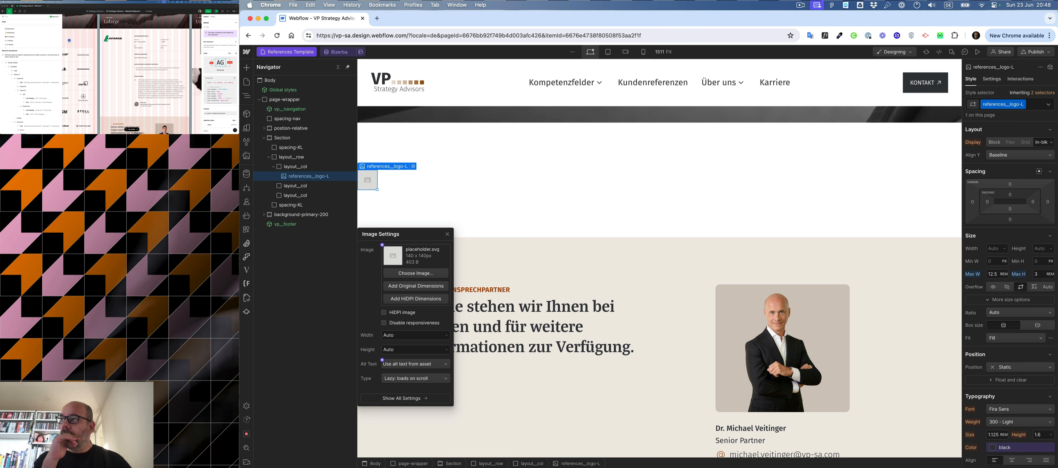
# Set the references__logo-L max width to 18.12 rem and max height to 6 rem
pyautogui.click(111, 40)
pyautogui.click(111, 40)
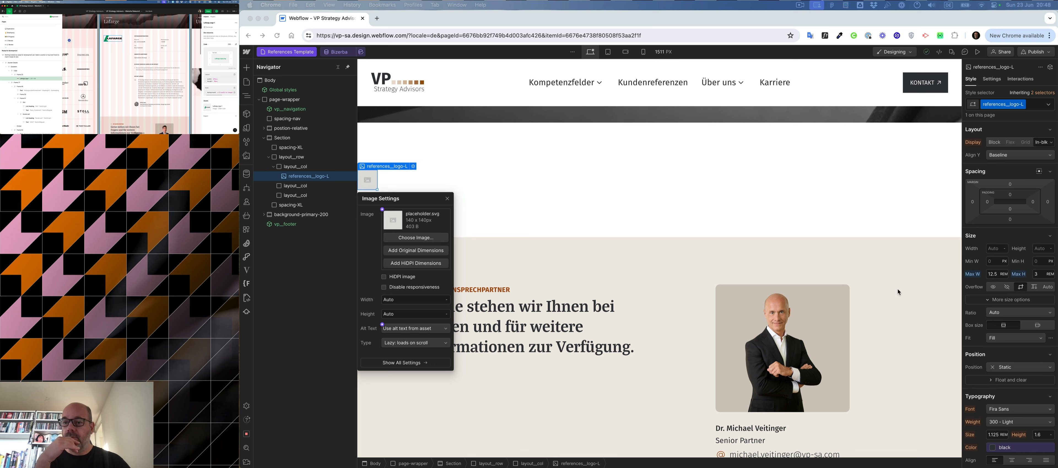
pyautogui.click(994, 274)
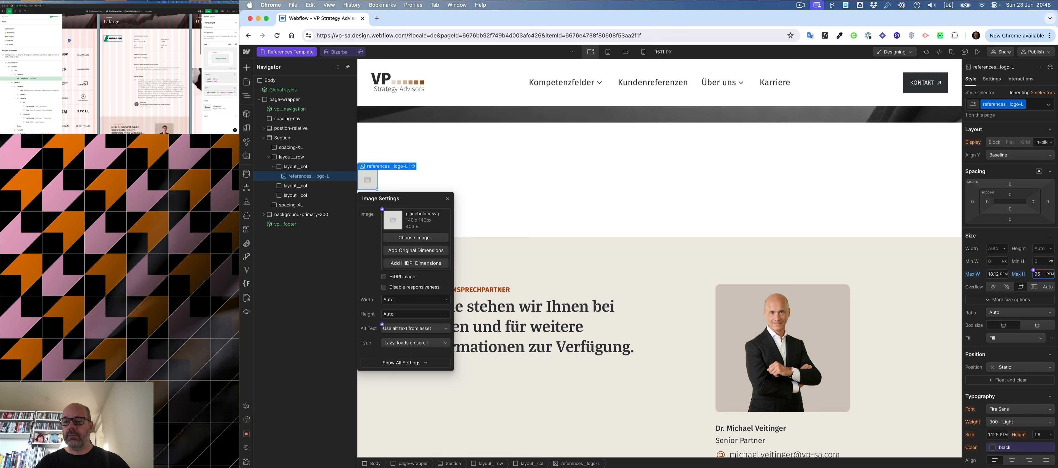
pyautogui.press('Return')
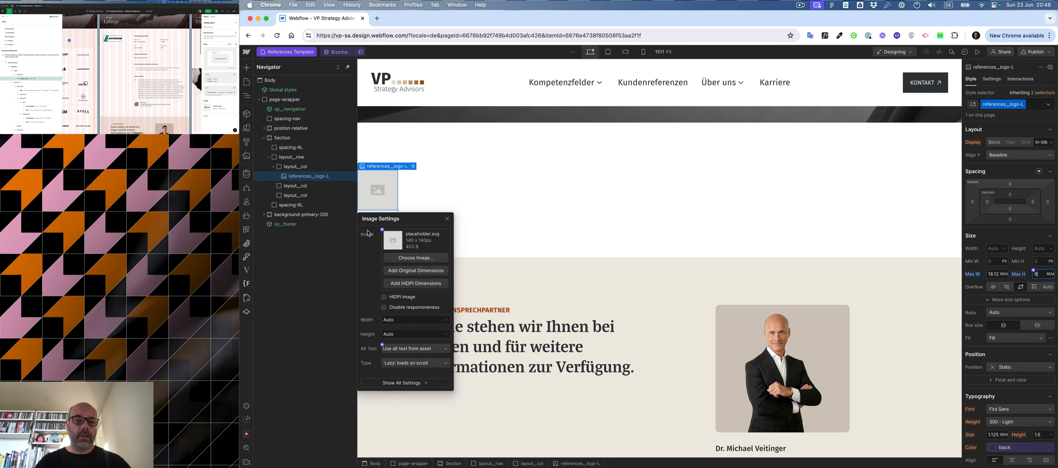
# Bind the image source to the References collection's Logo field
pyautogui.click(382, 230)
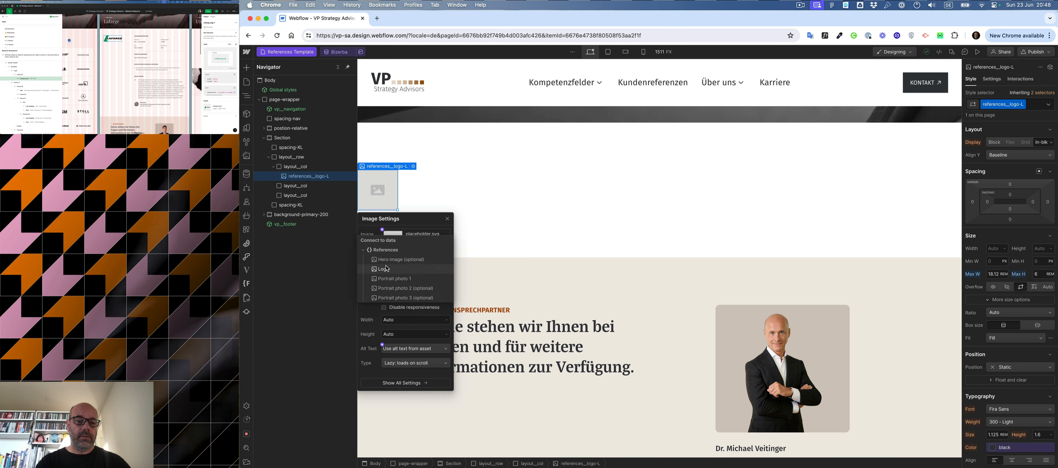
pyautogui.click(414, 259)
pyautogui.click(446, 194)
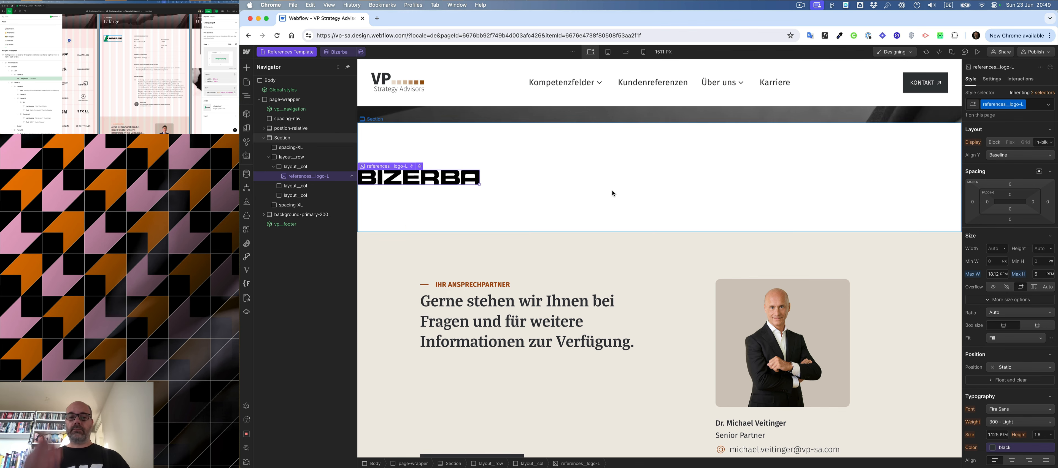
pyautogui.click(632, 175)
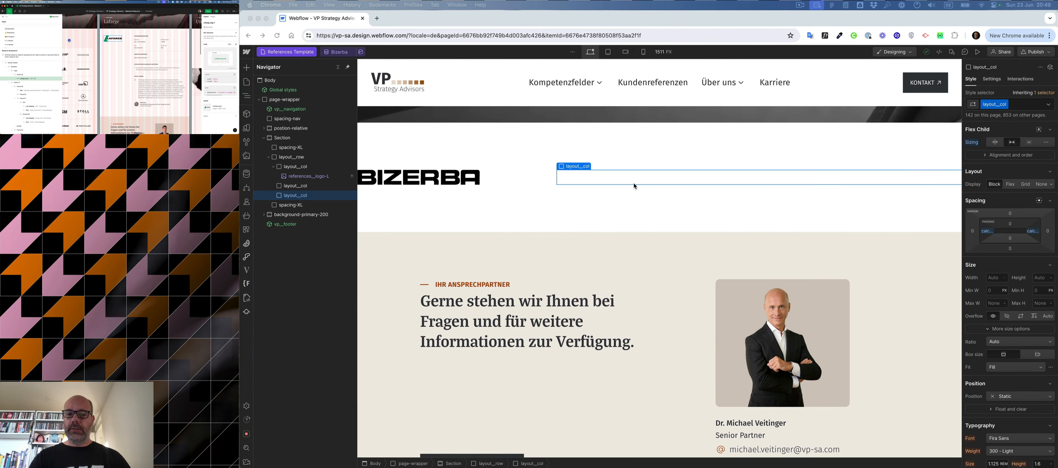
# Insert a Heading 2 element into the third column
pyautogui.click(634, 182)
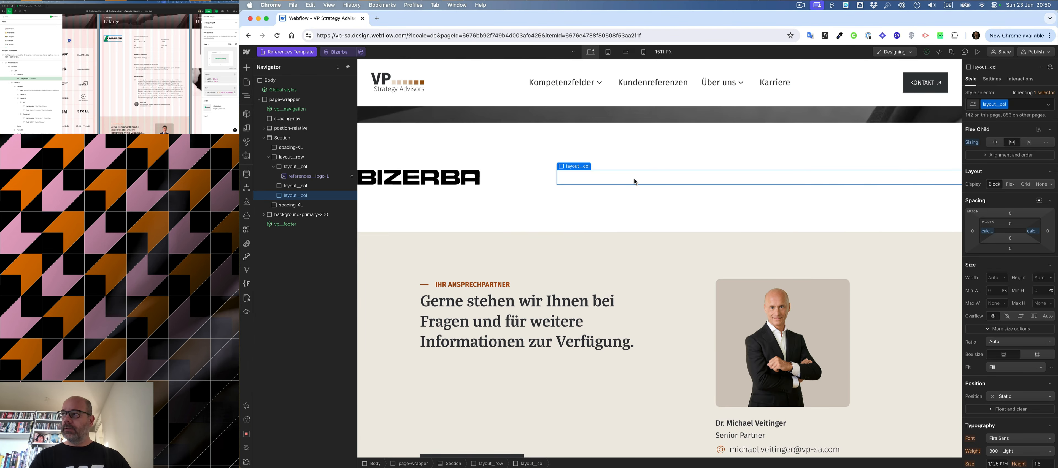
pyautogui.press('super+k')
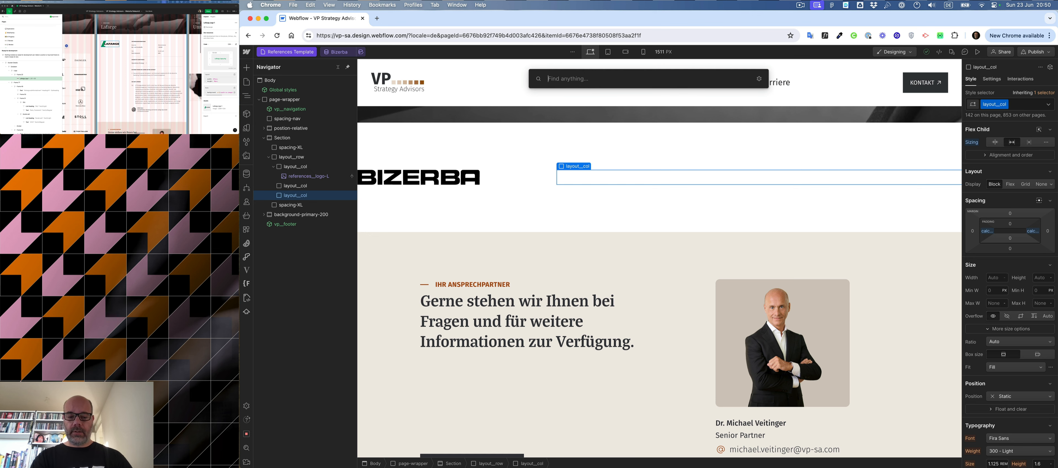
pyautogui.write('h2')
pyautogui.press('Return')
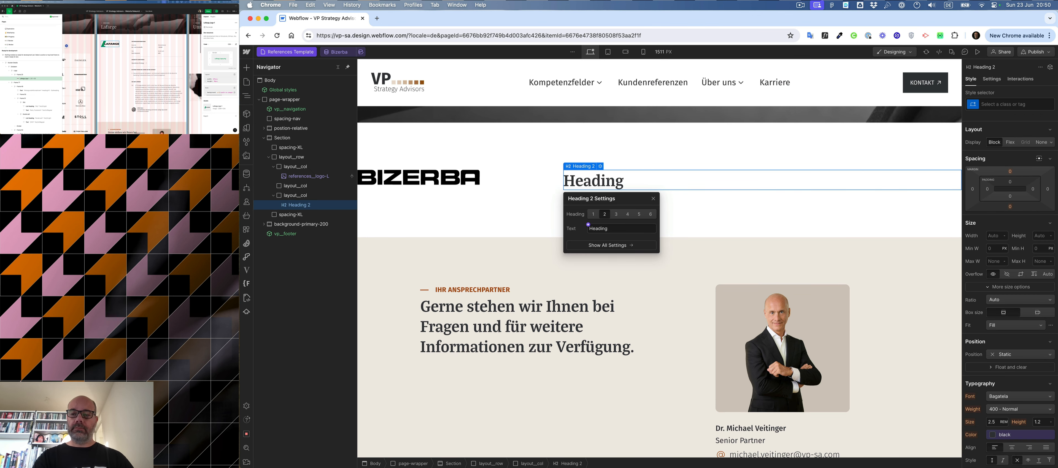
pyautogui.click(142, 43)
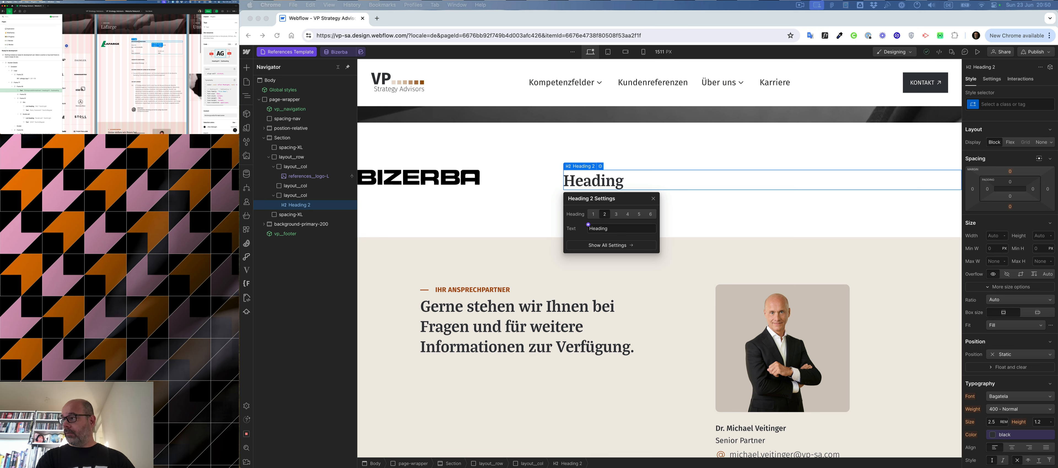
# Give the heading the text-S class
pyautogui.press('super+Return')
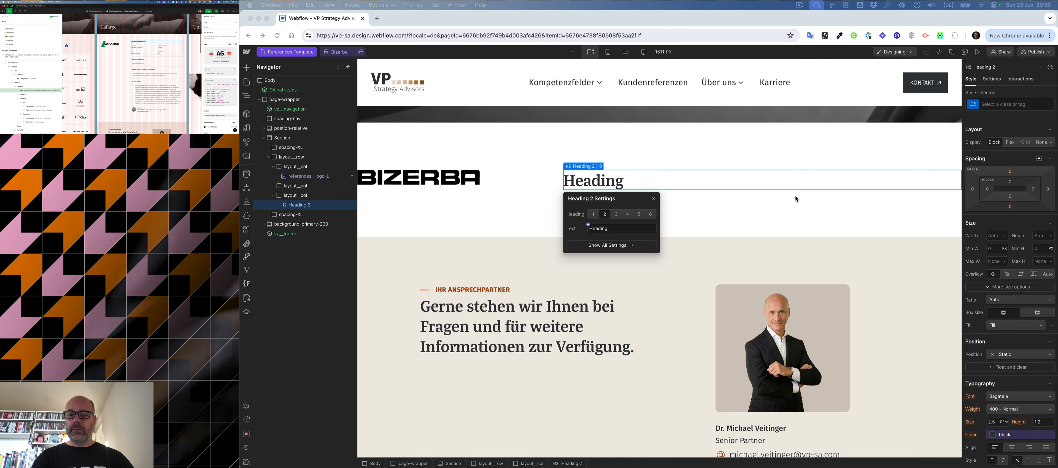
pyautogui.click(764, 186)
pyautogui.press('super+Return')
pyautogui.write('t')
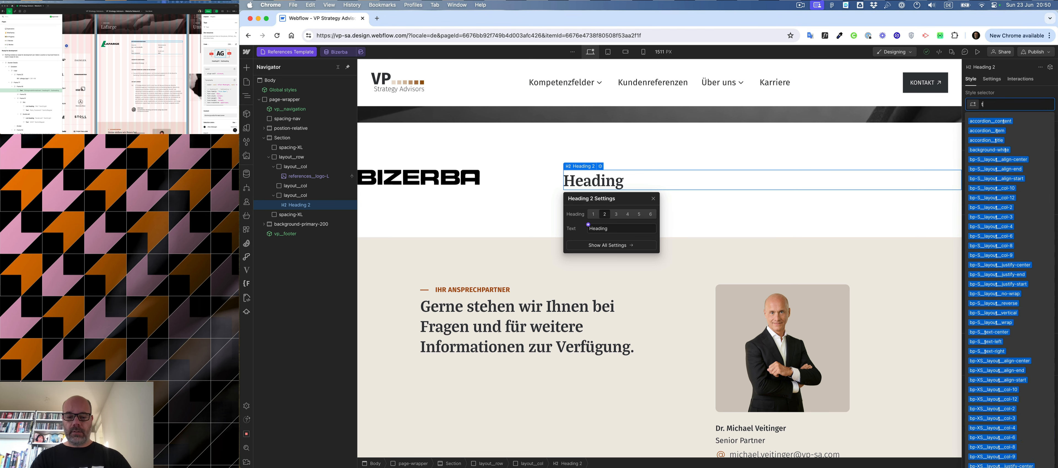
pyautogui.write('ext-S')
pyautogui.hotkey('shift', 'Down')
pyautogui.press('Return')
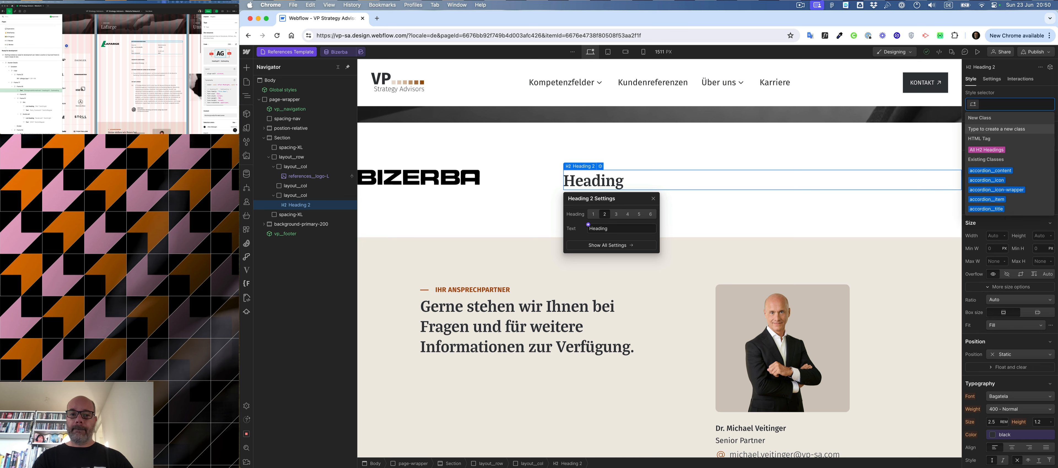
# Add the text-bold combo class to the heading
pyautogui.press('super+Return')
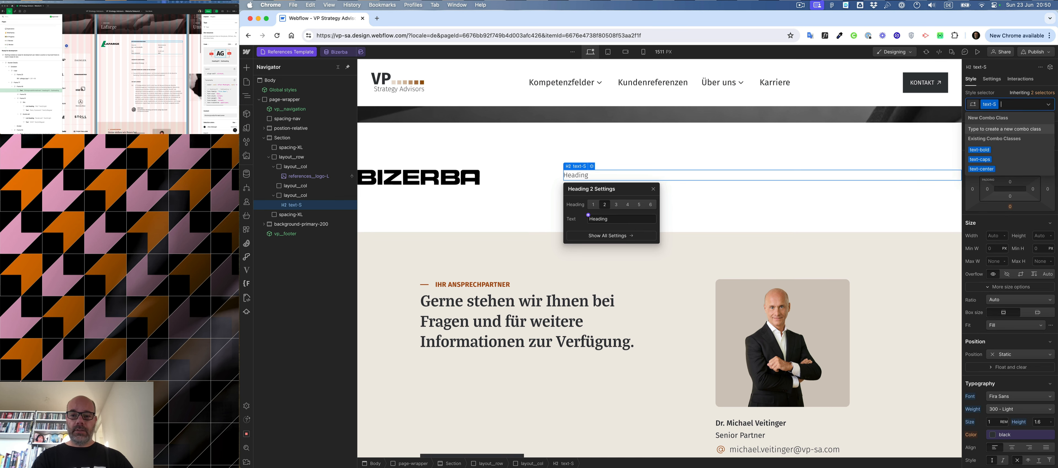
pyautogui.write('bold')
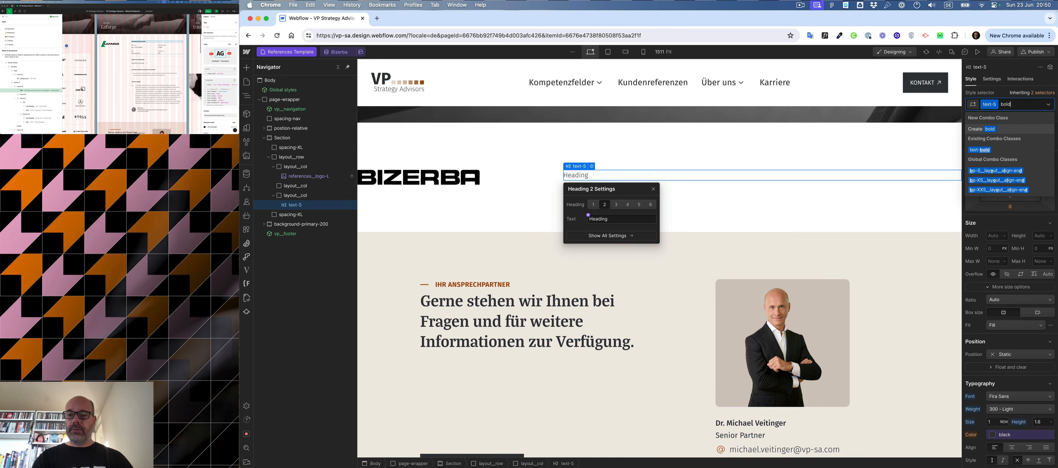
pyautogui.press('Down')
pyautogui.press('Return')
pyautogui.press('super+Return')
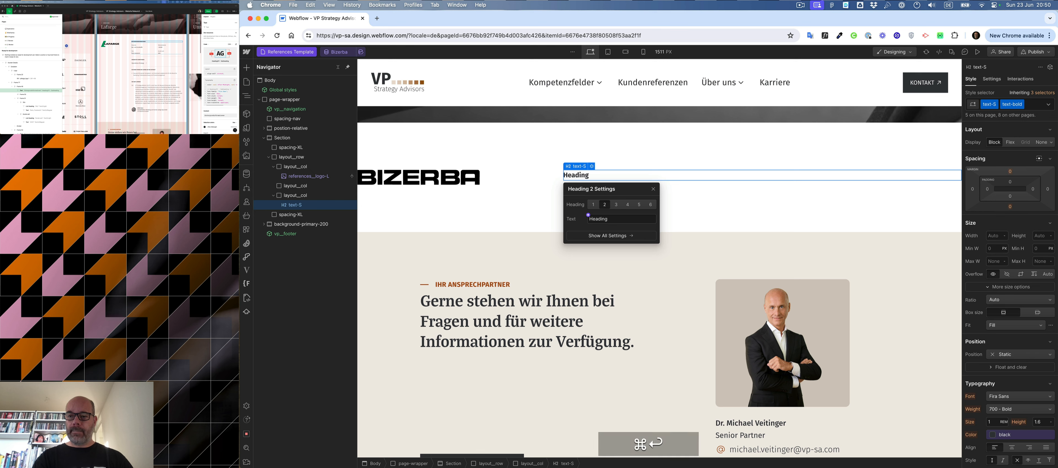
pyautogui.write('caps')
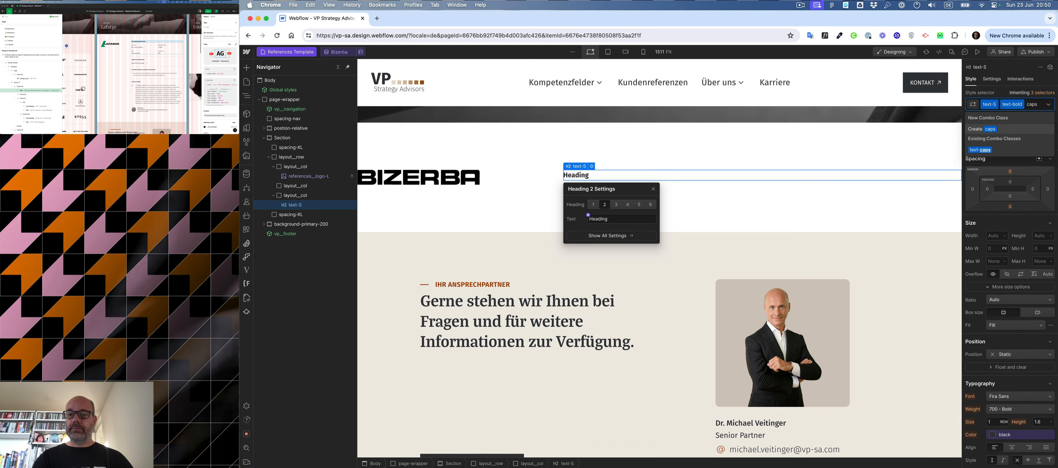
pyautogui.press('Return')
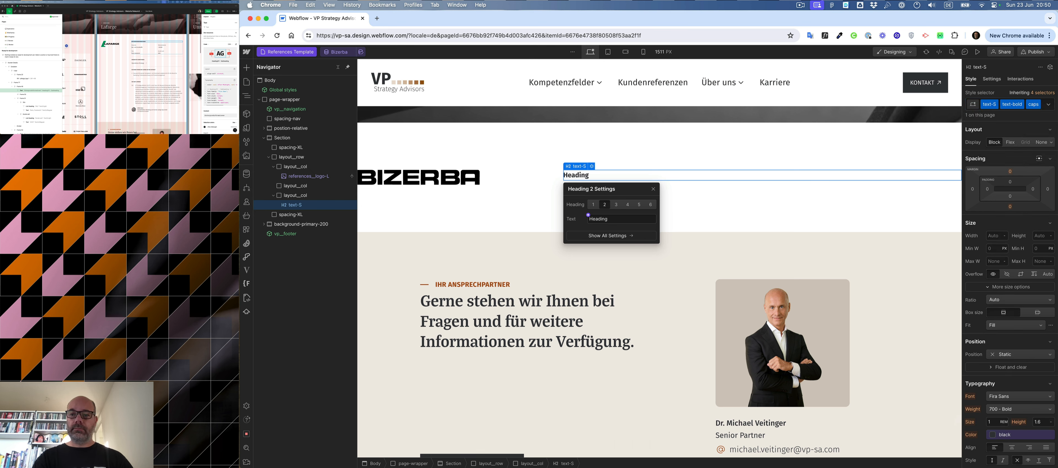
# Add the text-caps combo class to the heading
pyautogui.press('super+Return')
pyautogui.press('BackSpace')
pyautogui.write('caps')
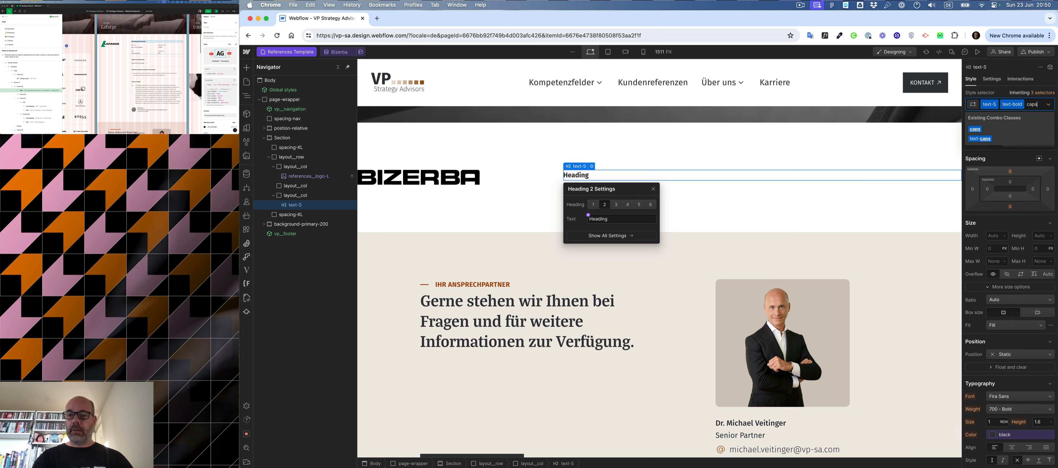
pyautogui.press('Down')
pyautogui.press('Return')
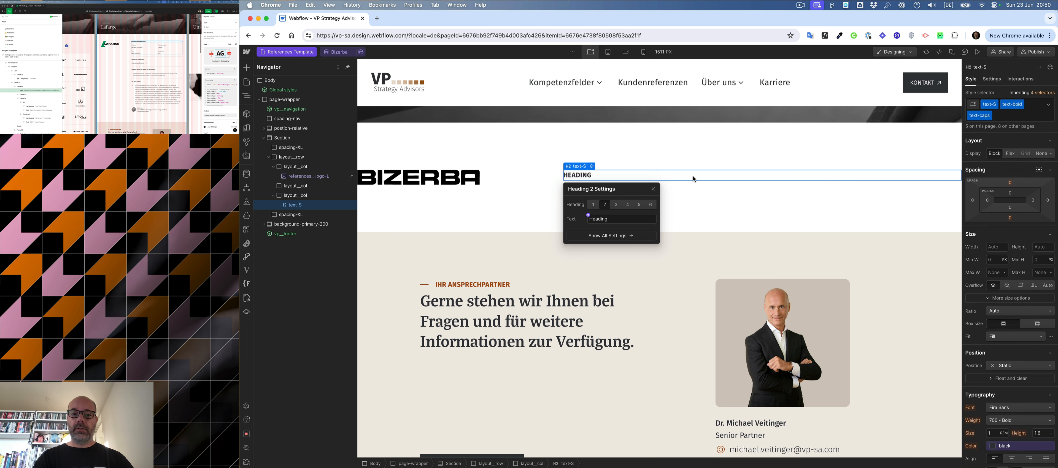
# Clean up the unused style selectors and close the heading settings
pyautogui.click(246, 142)
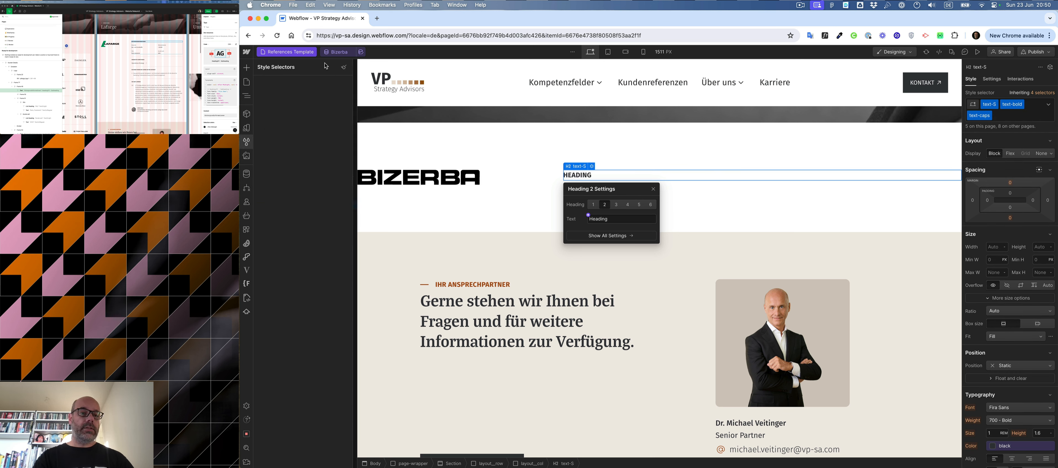
pyautogui.click(344, 68)
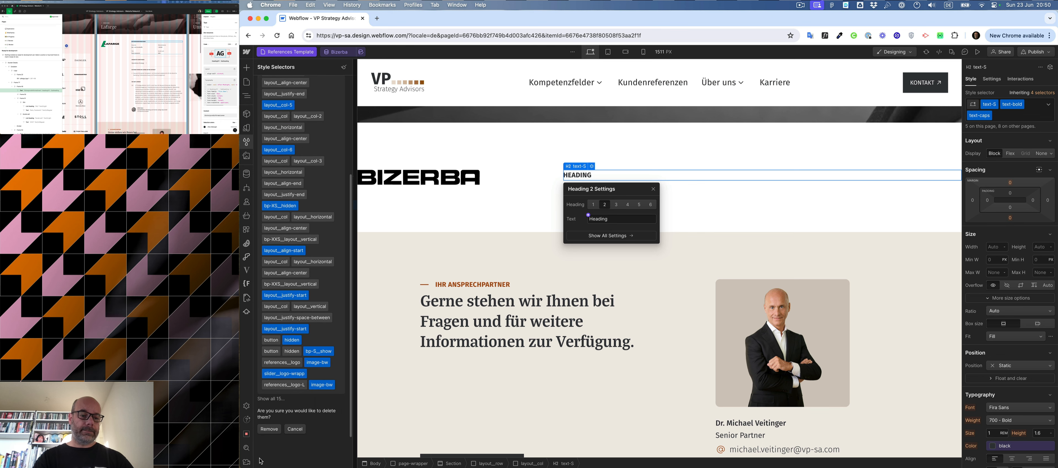
pyautogui.click(268, 429)
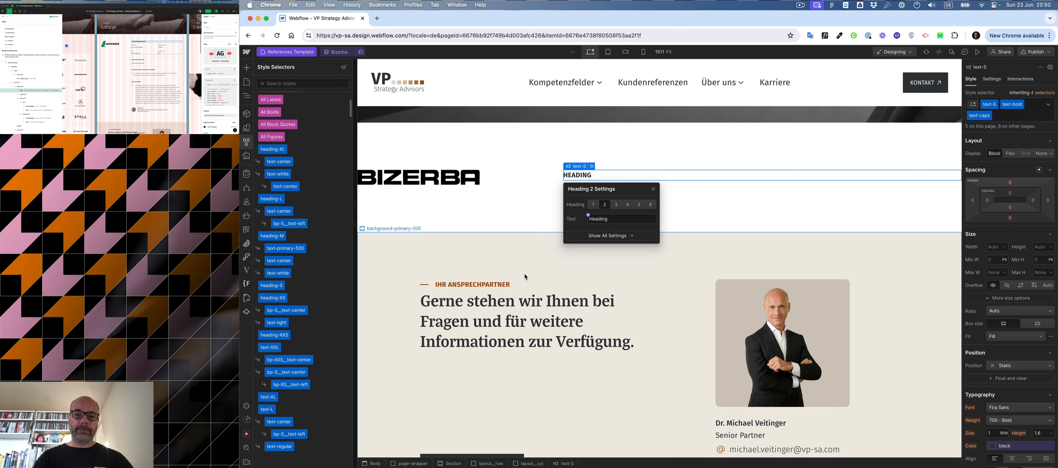
pyautogui.click(654, 189)
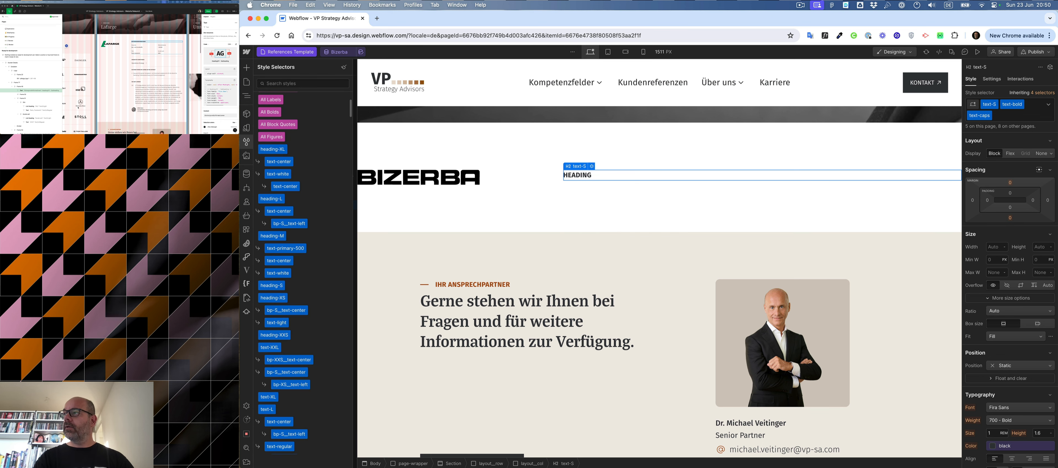
# Replace the heading text with HINTERGRUNDINFORMATIONEN copied from the reference site
pyautogui.click(141, 41)
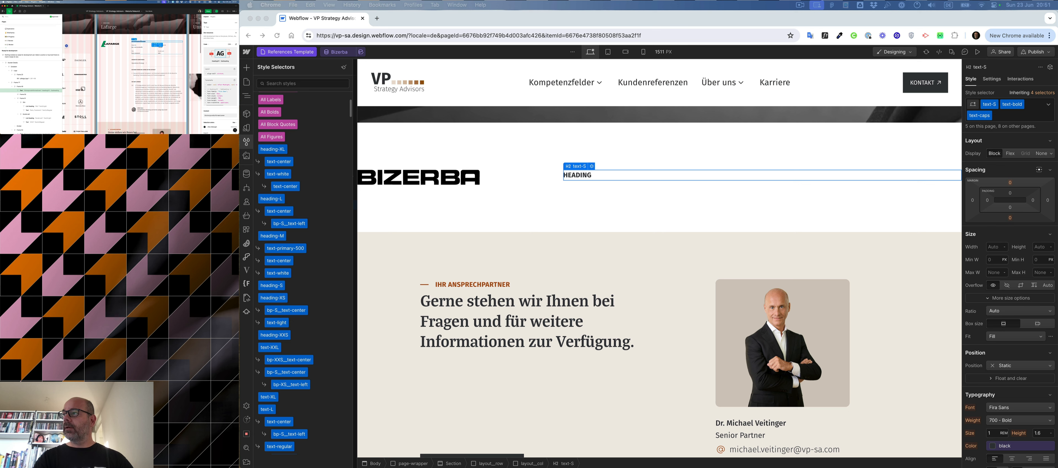
pyautogui.press('super+c')
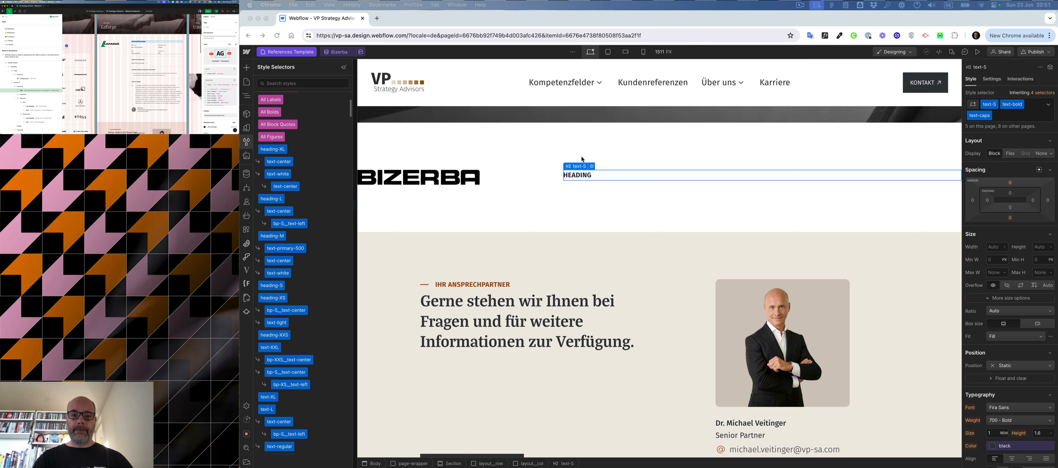
pyautogui.doubleClick(583, 176)
pyautogui.press('super+v')
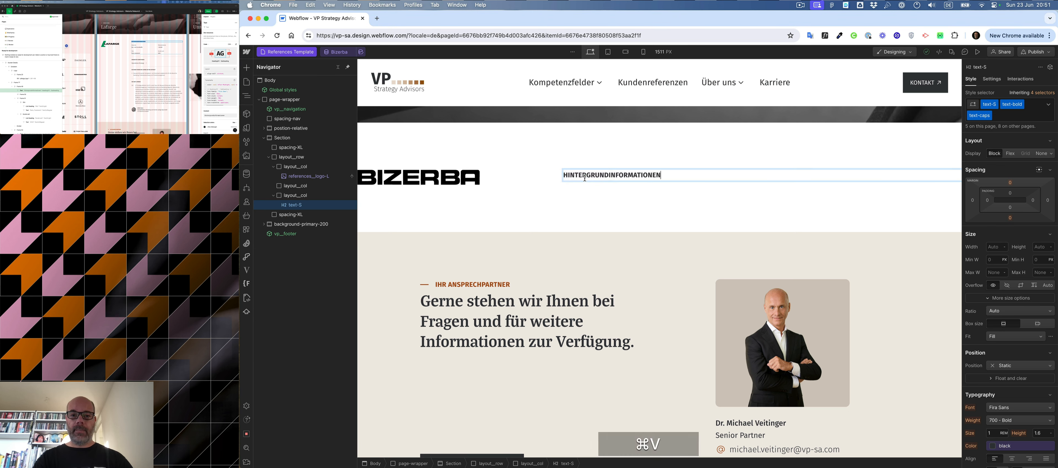
pyautogui.click(135, 44)
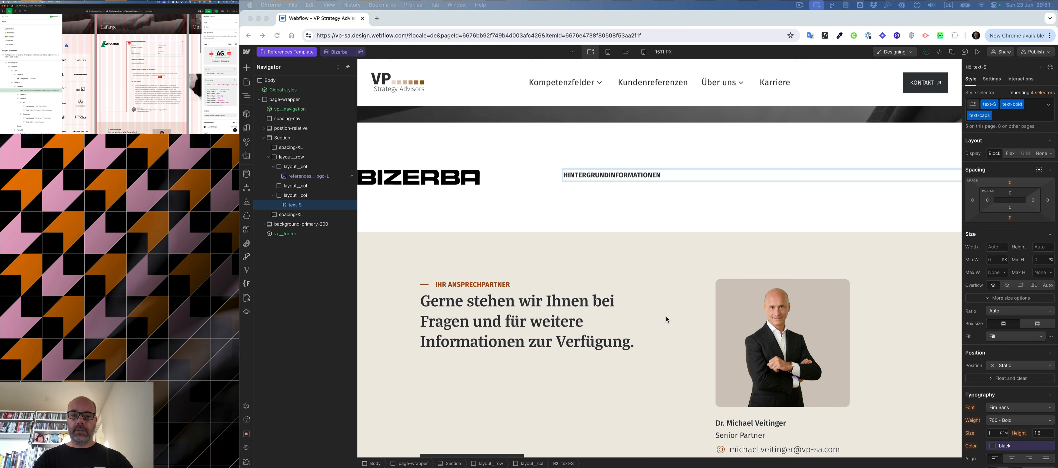
# Add a div block below the heading and give it the spacing-S class
pyautogui.click(617, 213)
pyautogui.click(626, 173)
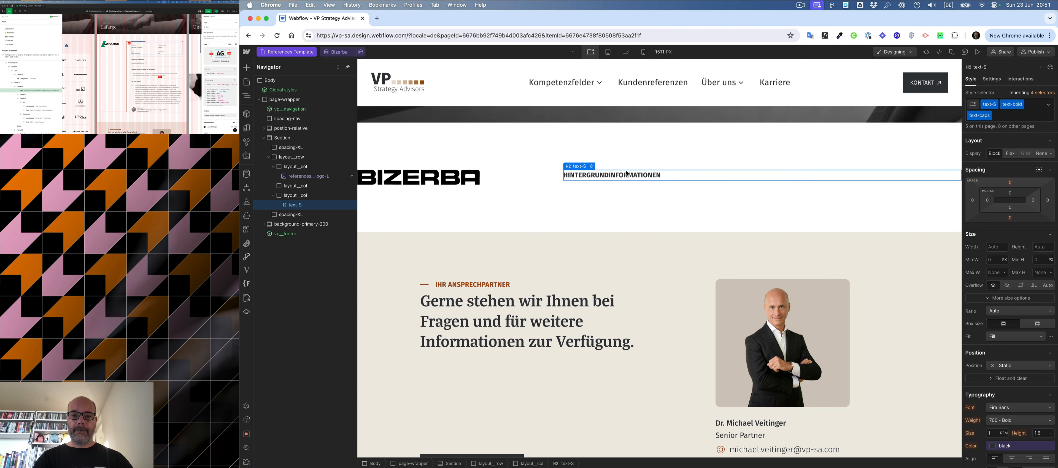
pyautogui.press('super+e')
pyautogui.write('div')
pyautogui.press('Return')
pyautogui.press('super+Return')
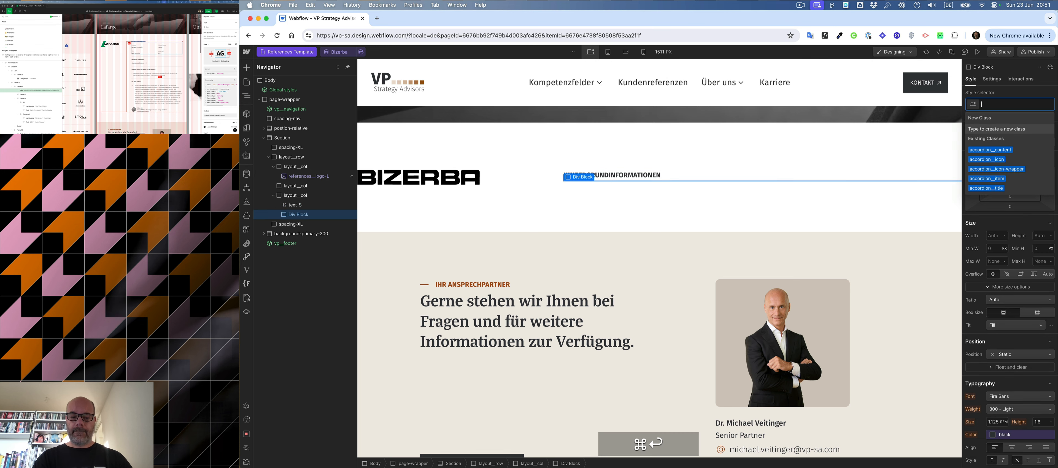
pyautogui.write('spa')
pyautogui.press('Down')
pyautogui.press('Down')
pyautogui.press('Down')
pyautogui.press('Down')
pyautogui.press('Return')
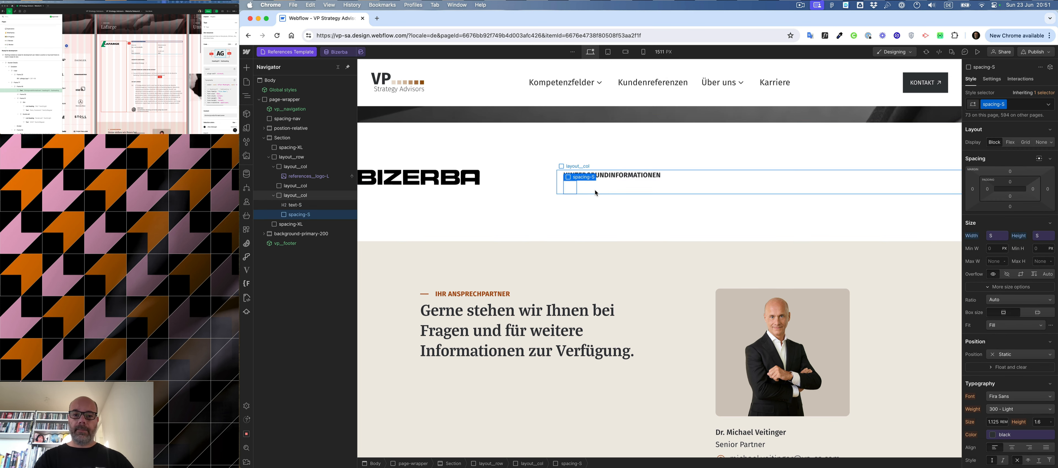
# Add another div block below and give it the layout_row class
pyautogui.press('super+e')
pyautogui.write('div')
pyautogui.press('Return')
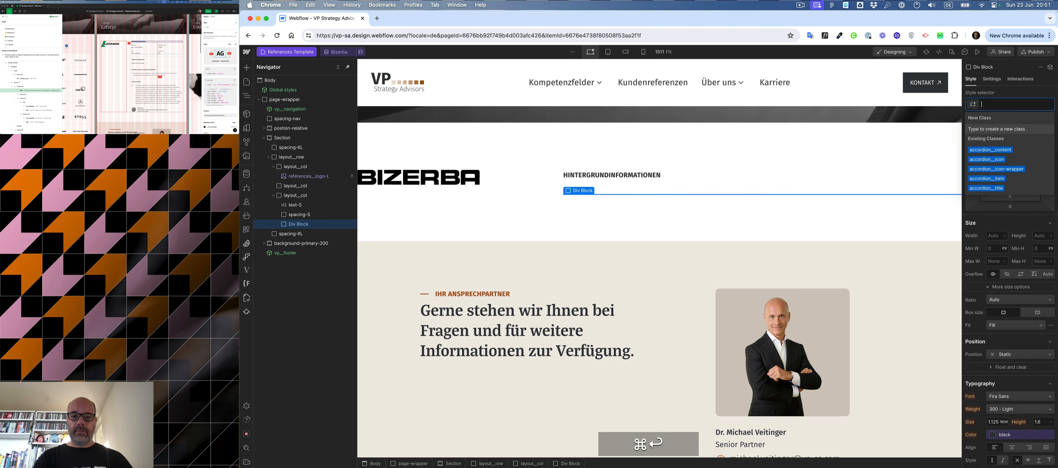
pyautogui.press('super+Return')
pyautogui.write('row')
pyautogui.press('Down')
pyautogui.press('Down')
pyautogui.press('Up')
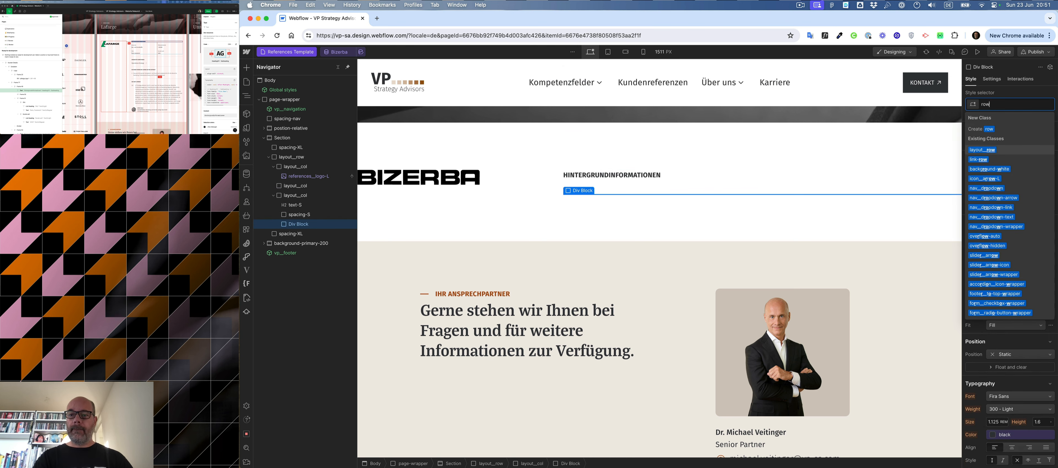
pyautogui.press('Return')
# Insert a div block inside the row and give it the layout_col class
pyautogui.press('super+e')
pyautogui.write('div')
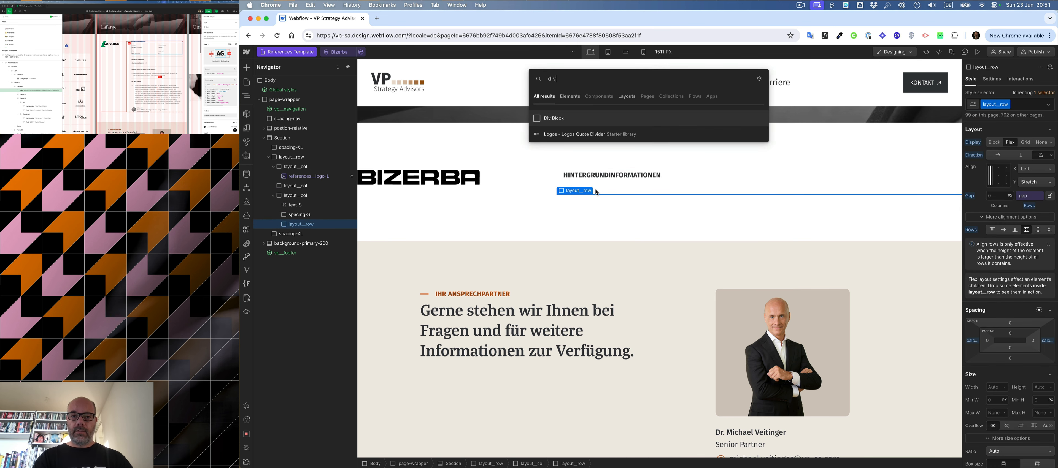
pyautogui.press('Return')
pyautogui.press('super+Return')
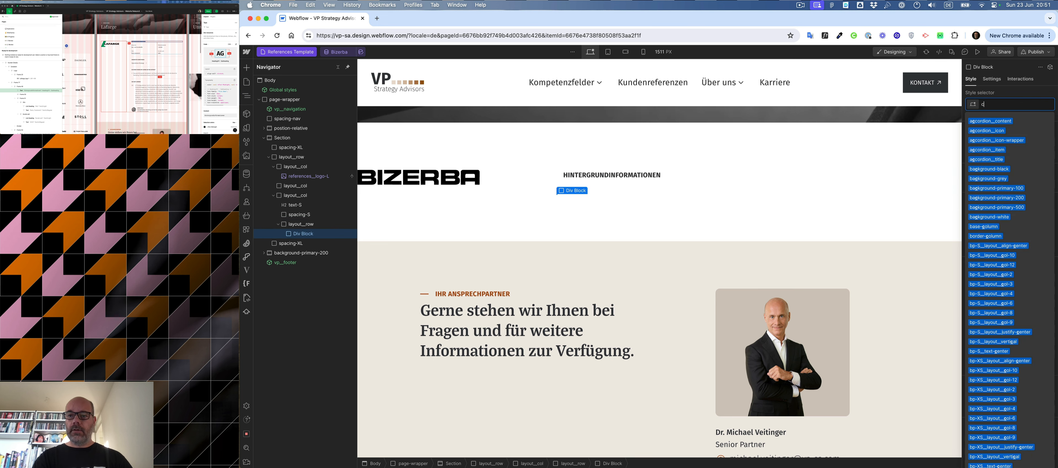
pyautogui.write('col')
pyautogui.click(990, 391)
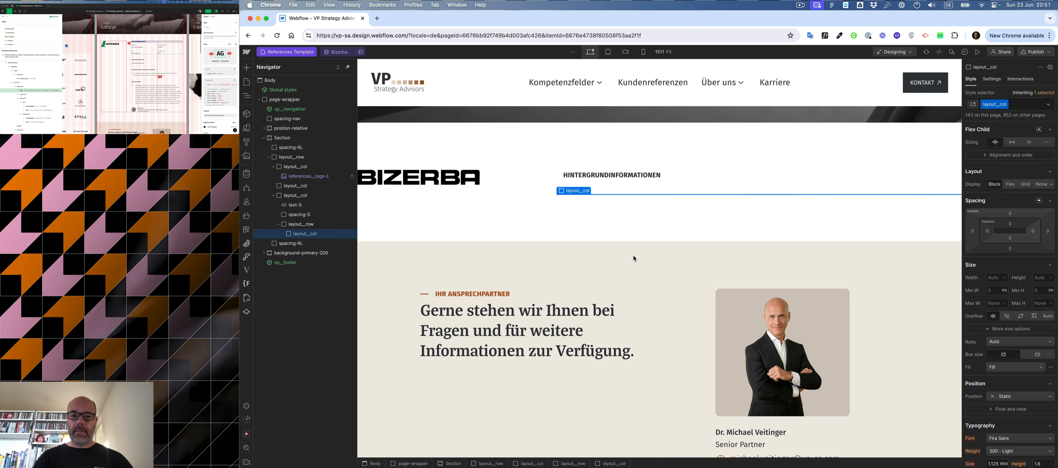
# Duplicate the column and add the layout_col-6 combo class to the first column
pyautogui.press('super+d')
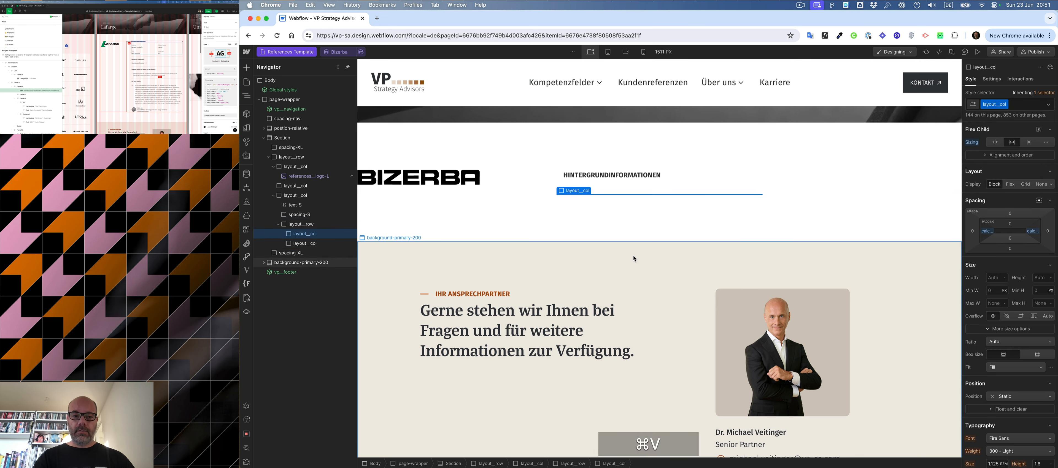
pyautogui.press('super+Return')
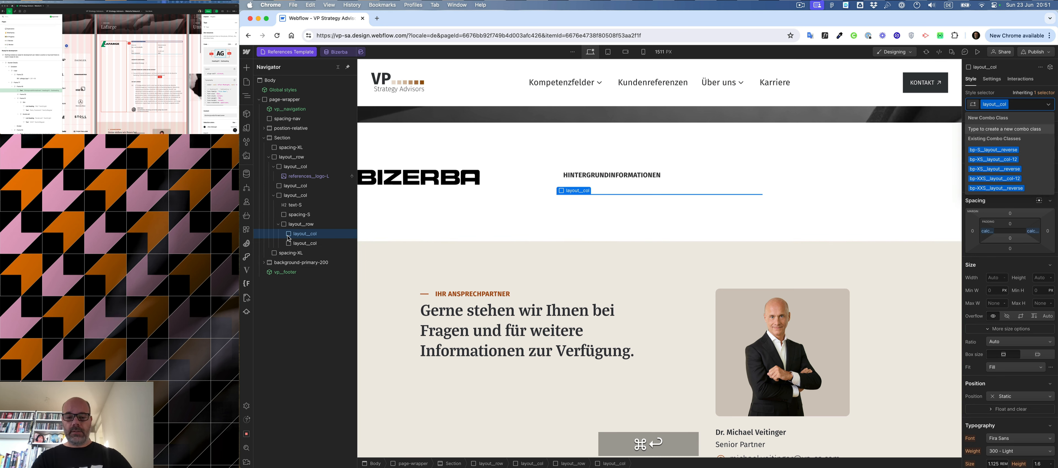
pyautogui.write('6')
pyautogui.press('Down')
pyautogui.press('Return')
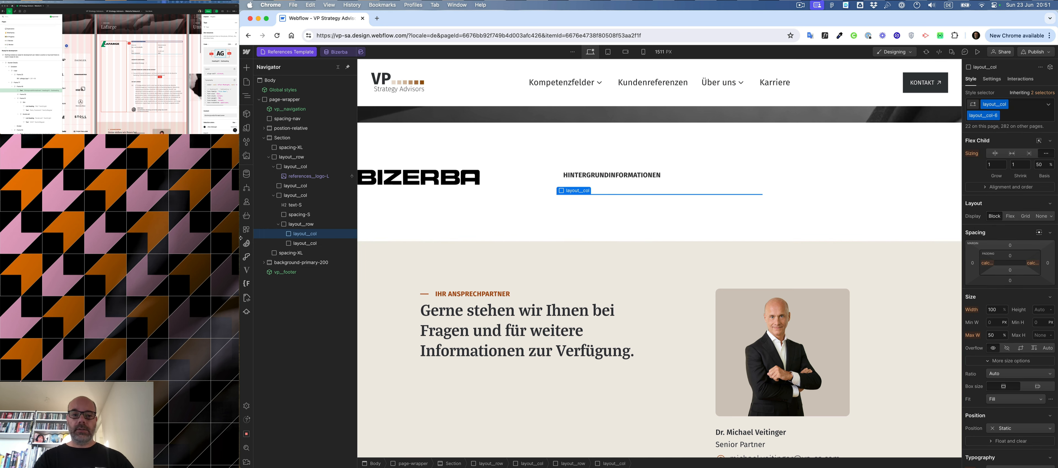
# Add the layout_col-6 combo class to the second column
pyautogui.click(303, 244)
pyautogui.press('super+Return')
pyautogui.write('6')
pyautogui.press('Down')
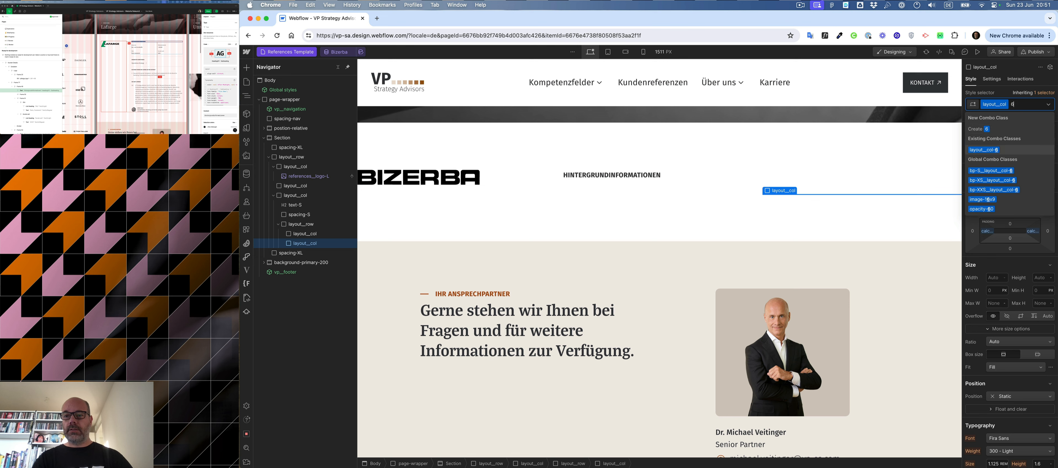
pyautogui.press('Return')
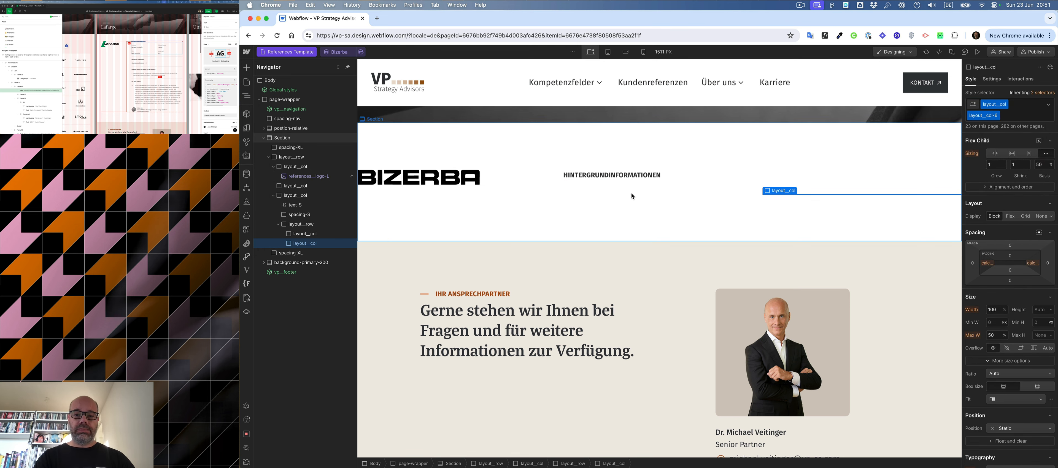
# Delete the second column
pyautogui.moveTo(777, 192)
pyautogui.press('Delete')
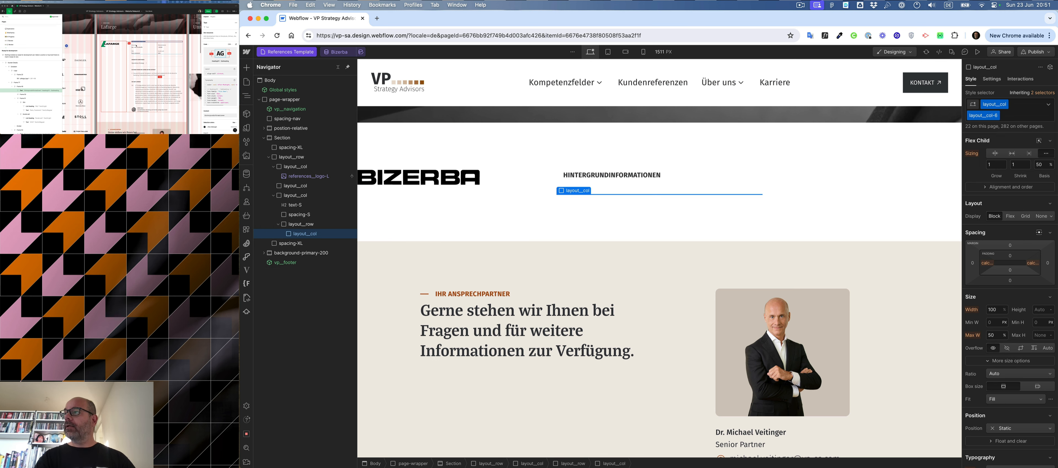
# Add a text block inside the column and give it the text-L class
pyautogui.click(136, 45)
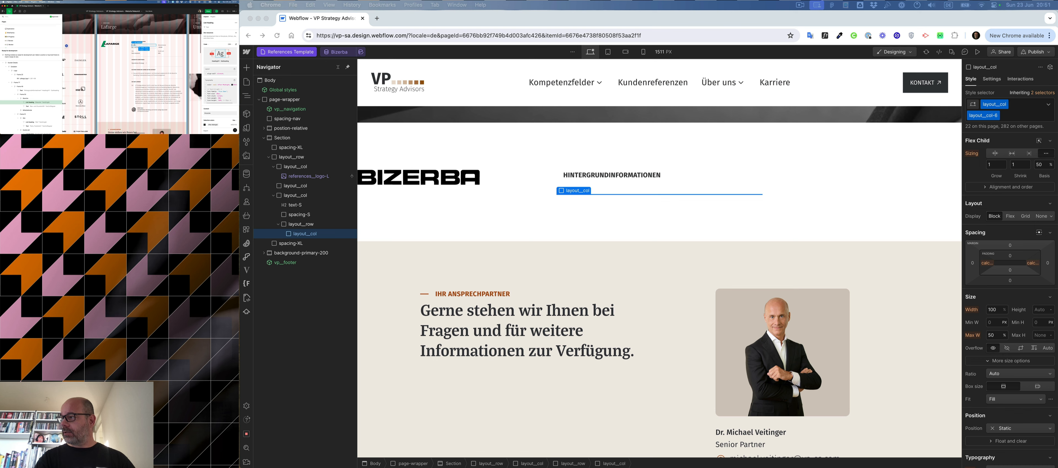
pyautogui.click(563, 195)
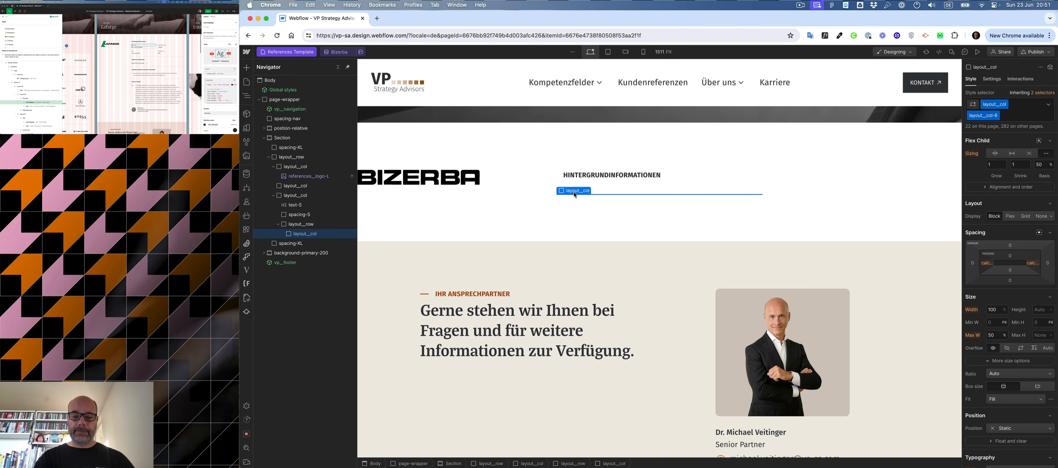
pyautogui.press('super+k')
pyautogui.write('text')
pyautogui.press('Down')
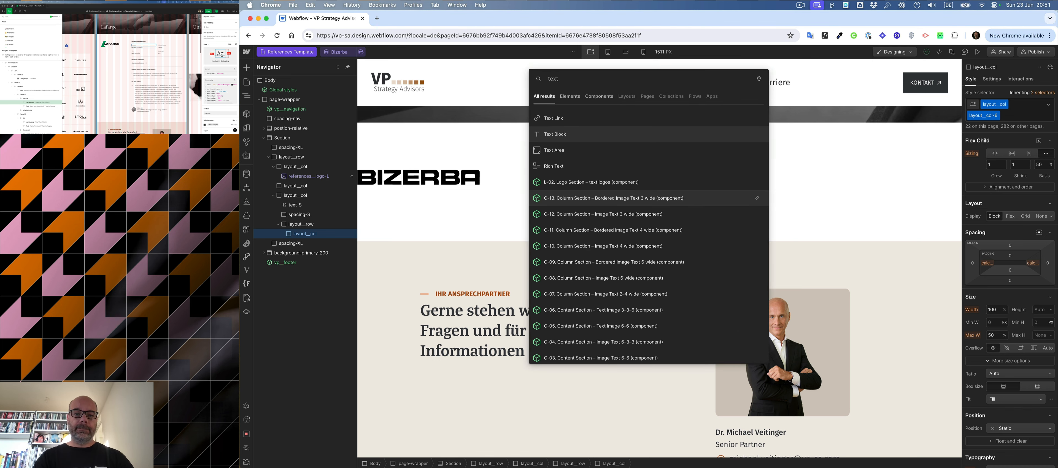
pyautogui.press('Return')
pyautogui.press('super+Return')
pyautogui.write('text')
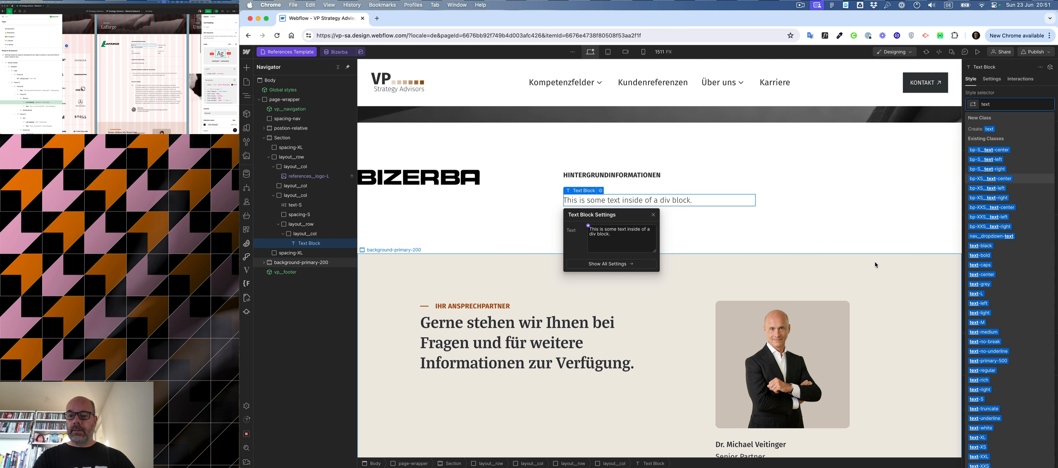
pyautogui.press('BackSpace')
pyautogui.press('BackSpace')
pyautogui.press('BackSpace')
pyautogui.press('BackSpace')
pyautogui.write('text-L')
pyautogui.press('Return')
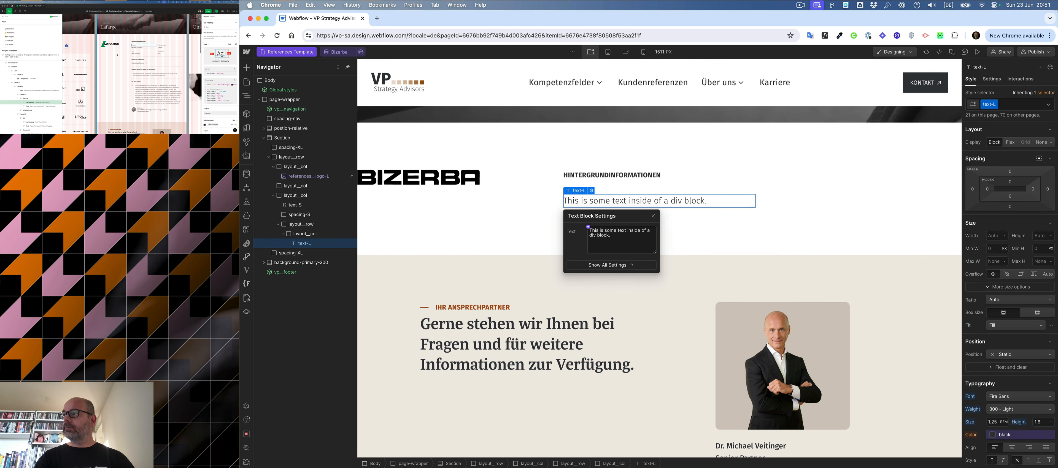
# Replace the text block's text with Branche copied from the reference site
pyautogui.click(136, 46)
pyautogui.press('super+c')
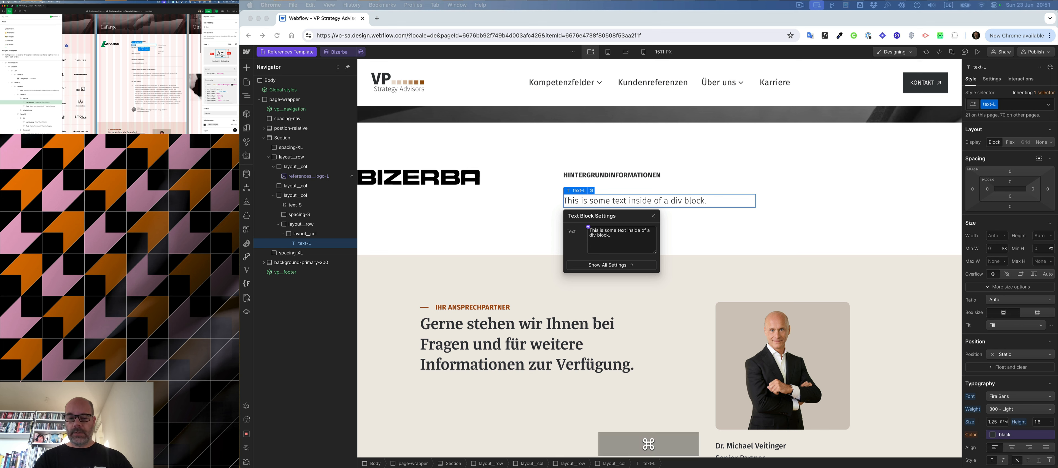
pyautogui.click(138, 48)
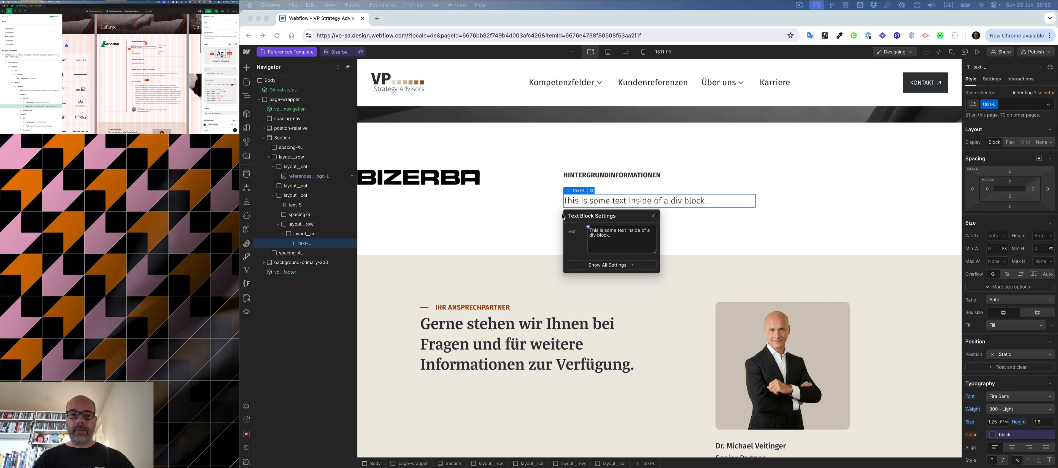
pyautogui.click(572, 203)
pyautogui.doubleClick(572, 204)
pyautogui.press('cmd+v')
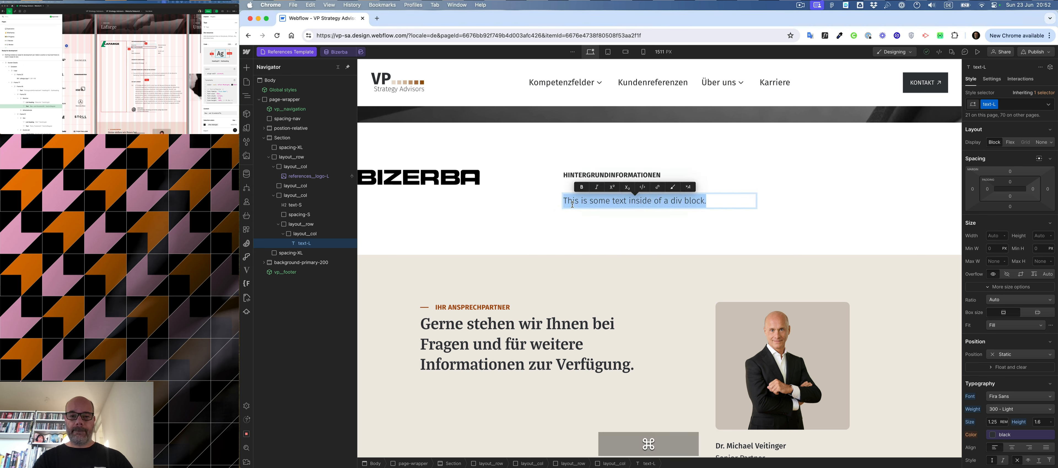
pyautogui.press('Escape')
# Duplicate the text block and change the copy's class to text-regular
pyautogui.press('super+c')
pyautogui.press('super+v')
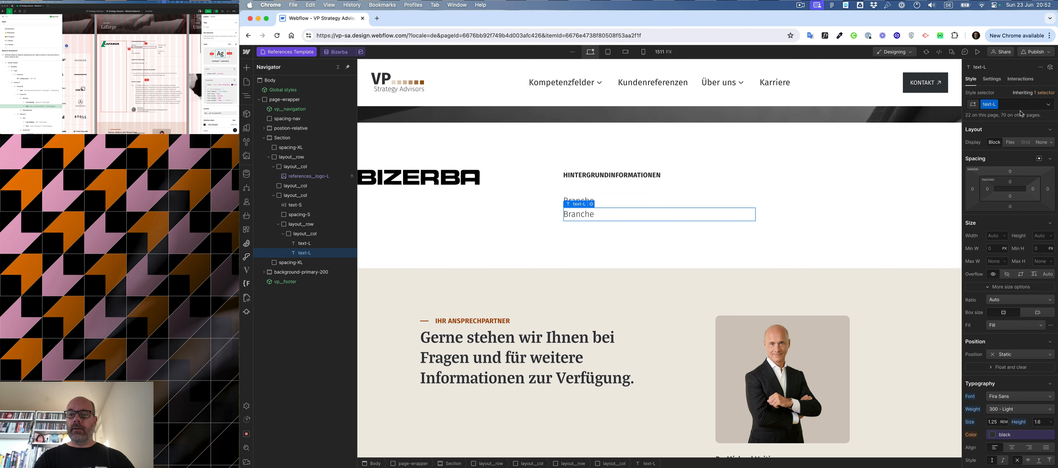
pyautogui.click(1012, 103)
pyautogui.press('BackSpace')
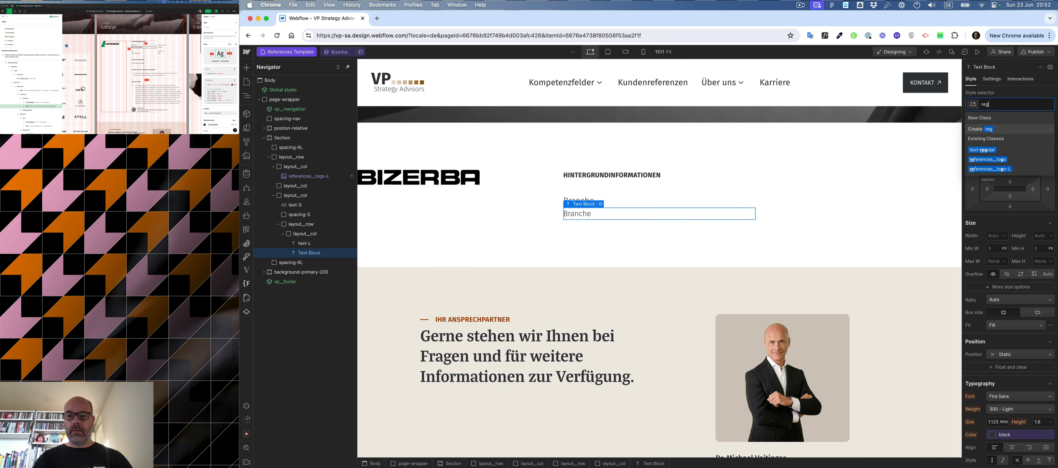
pyautogui.write('text-regular')
pyautogui.press('Return')
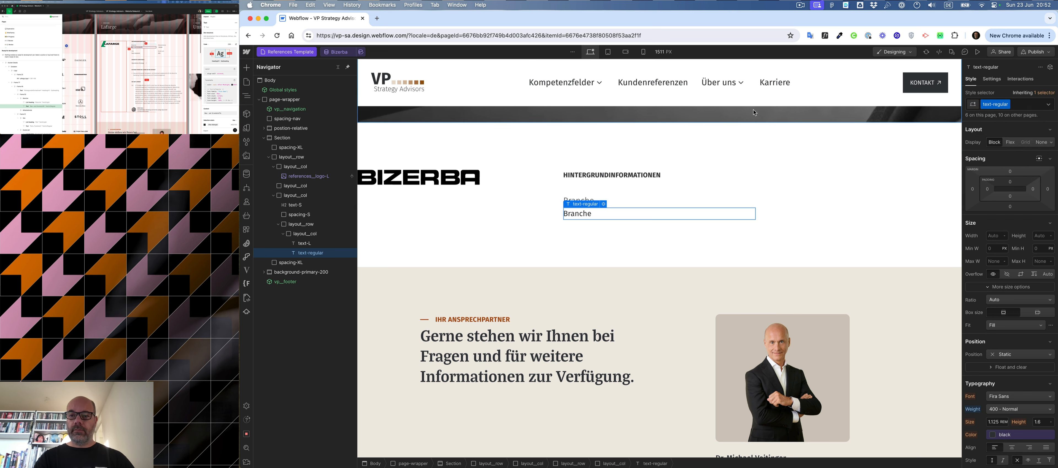
# Connect the text-regular block's text to the Branche CMS field
pyautogui.click(997, 80)
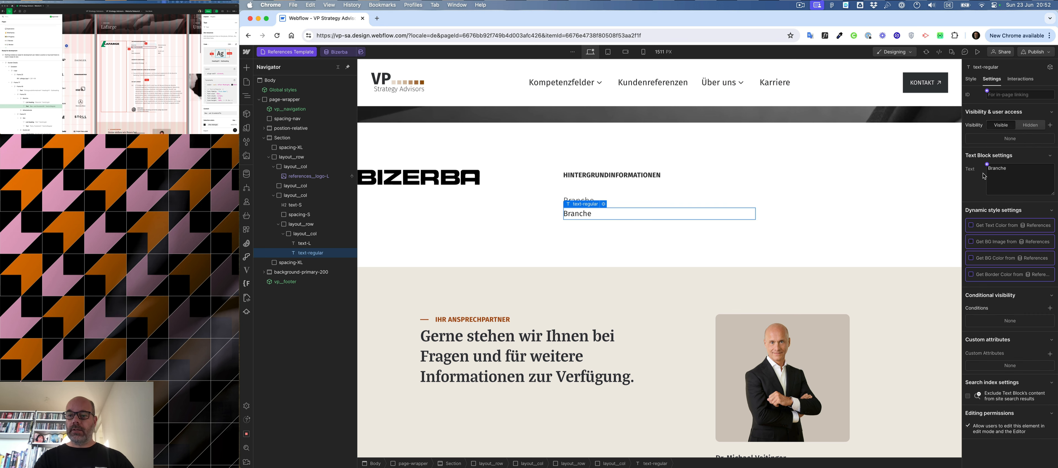
pyautogui.click(986, 164)
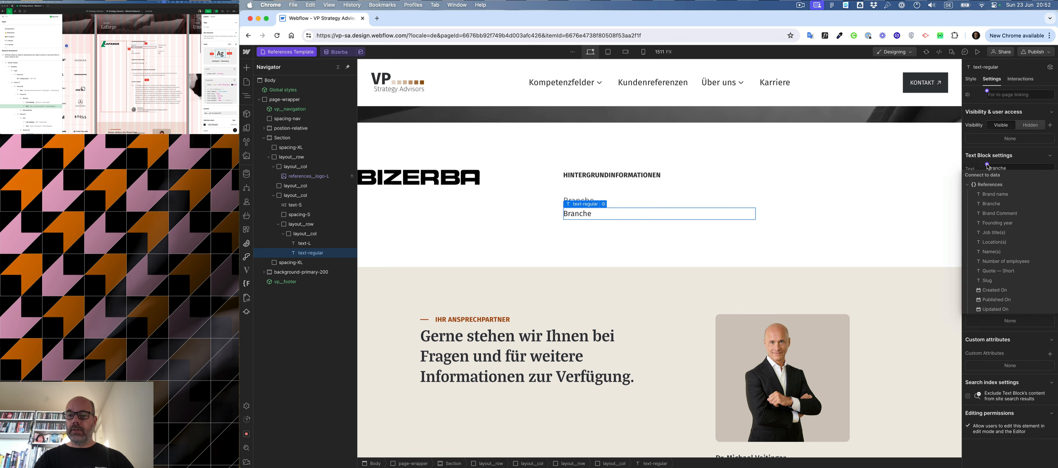
pyautogui.click(990, 204)
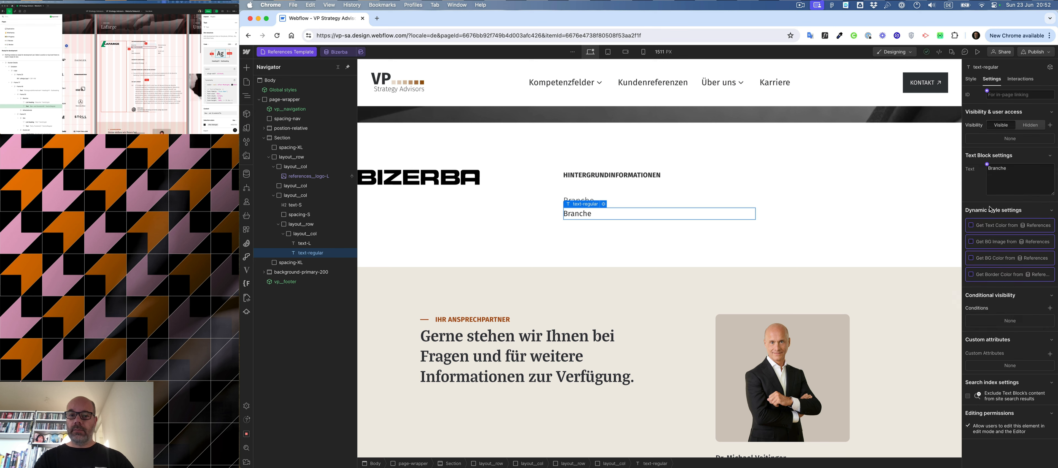
# Add a text block below the logo and connect its text to the Brand Comment CMS field
pyautogui.click(443, 181)
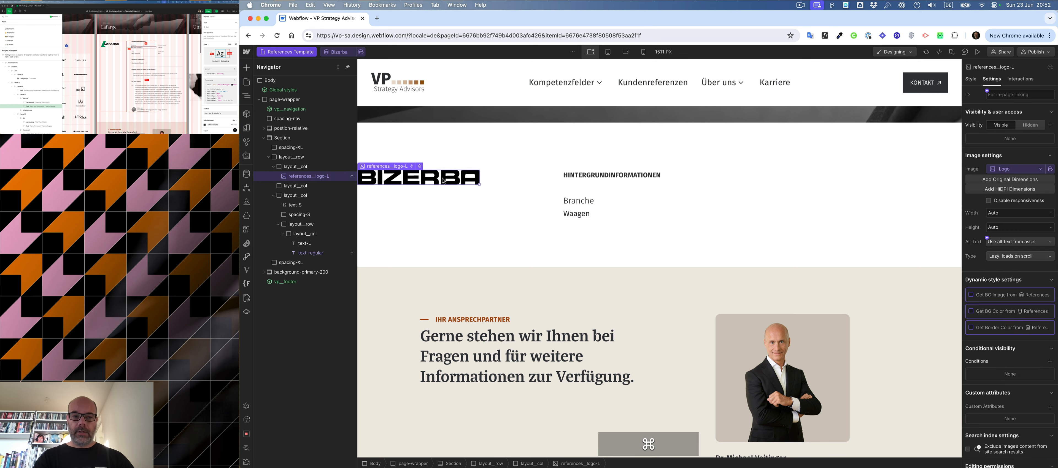
pyautogui.press('super+k')
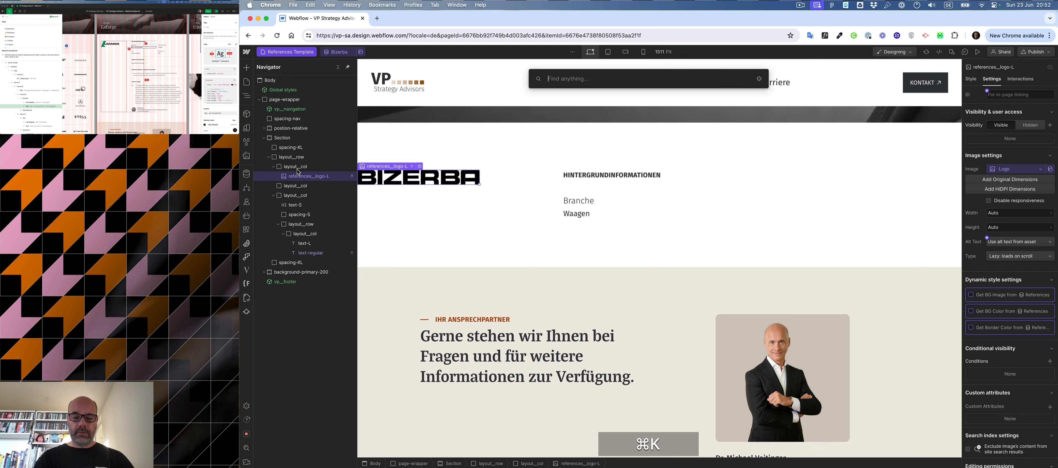
pyautogui.write('tex')
pyautogui.press('Down')
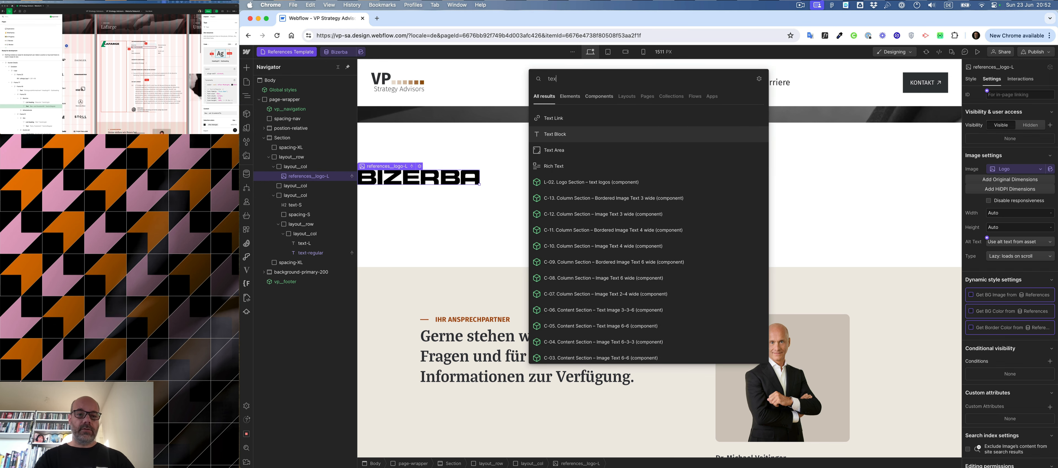
pyautogui.press('Return')
pyautogui.click(383, 215)
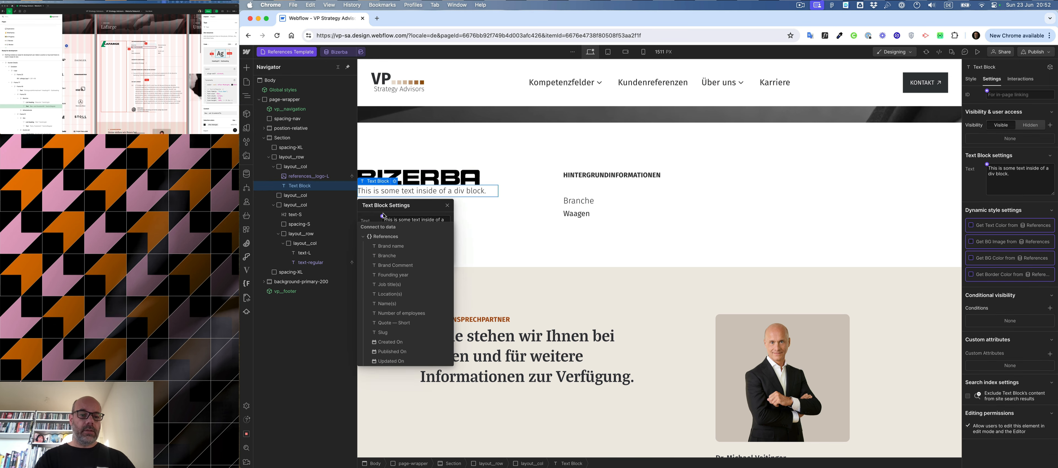
pyautogui.click(393, 264)
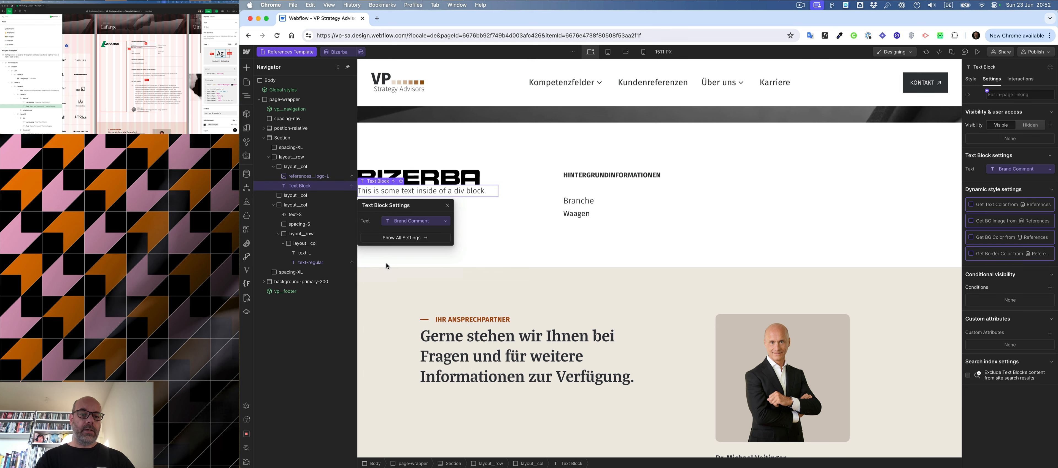
pyautogui.click(447, 206)
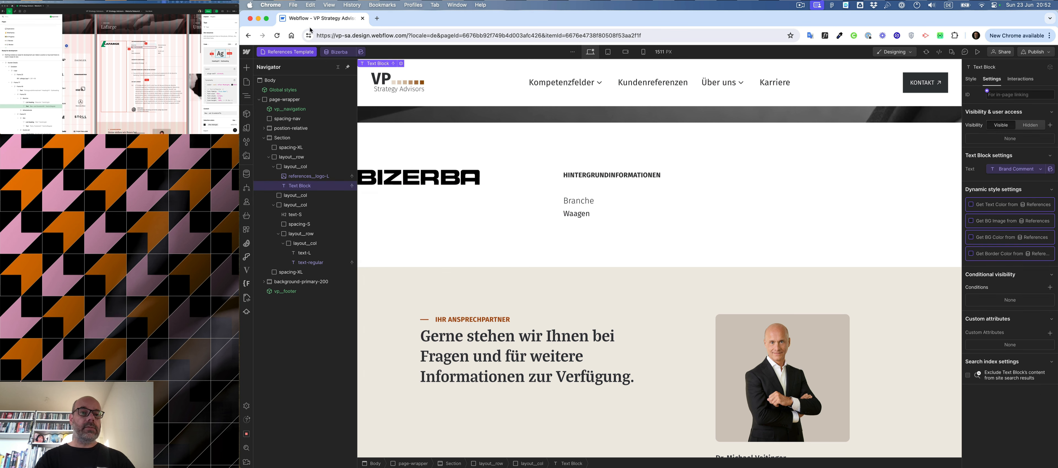
# Preview the Daimler reference item and give the Brand Comment text block the text-S class
pyautogui.click(336, 52)
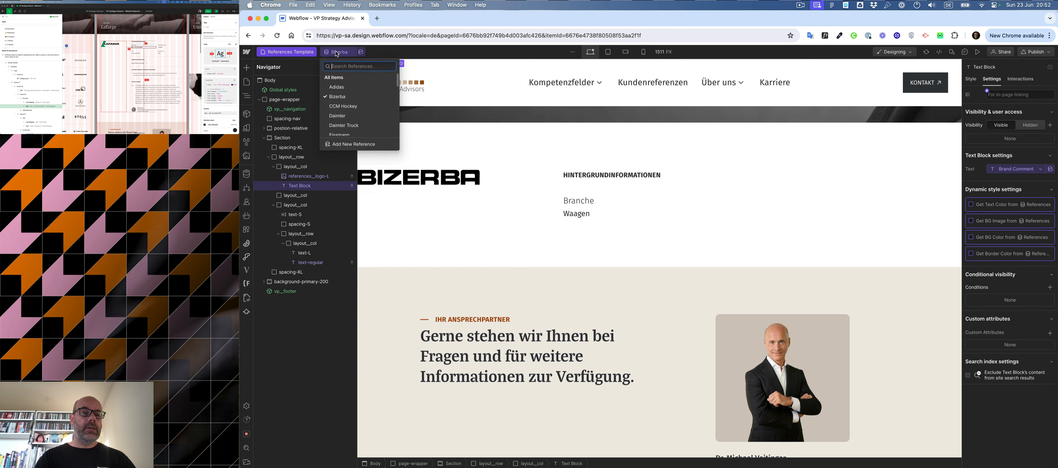
pyautogui.click(339, 116)
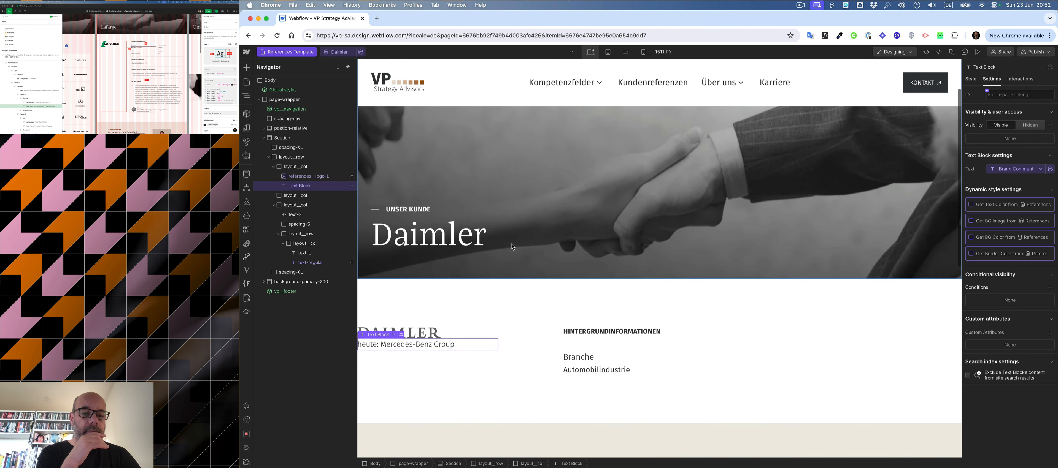
pyautogui.press('super+Return')
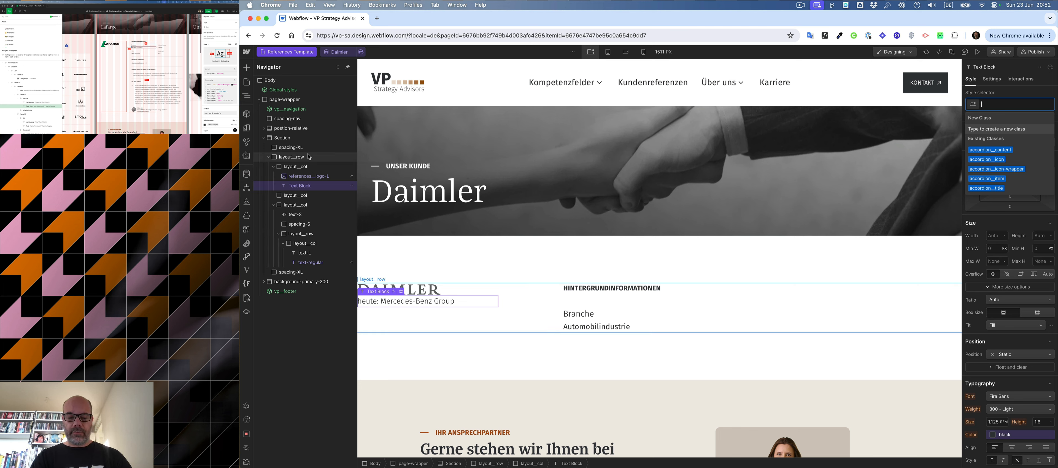
pyautogui.write('text-S')
pyautogui.press('Return')
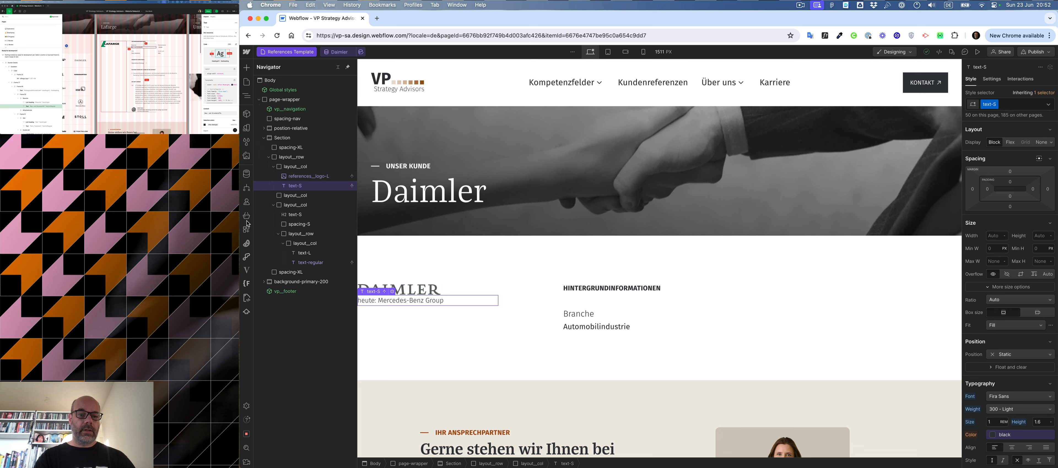
# Wrap the layout row in a new div block and give the wrapper the container class
pyautogui.click(287, 160)
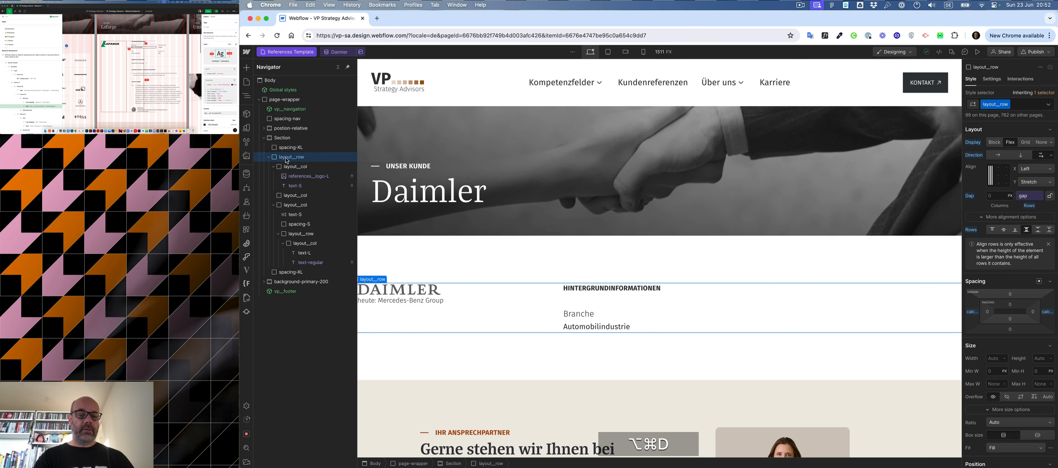
pyautogui.press('alt+super+g')
pyautogui.press('alt+super+Return')
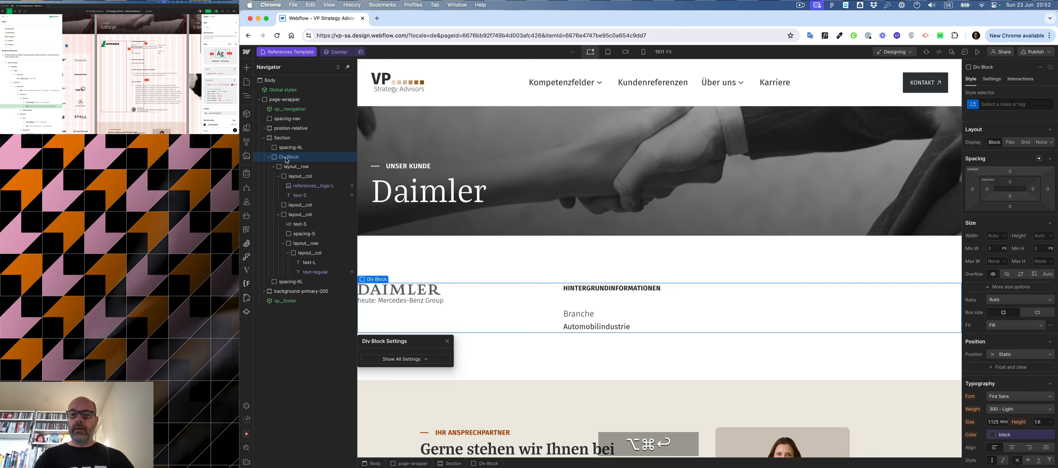
pyautogui.press('Escape')
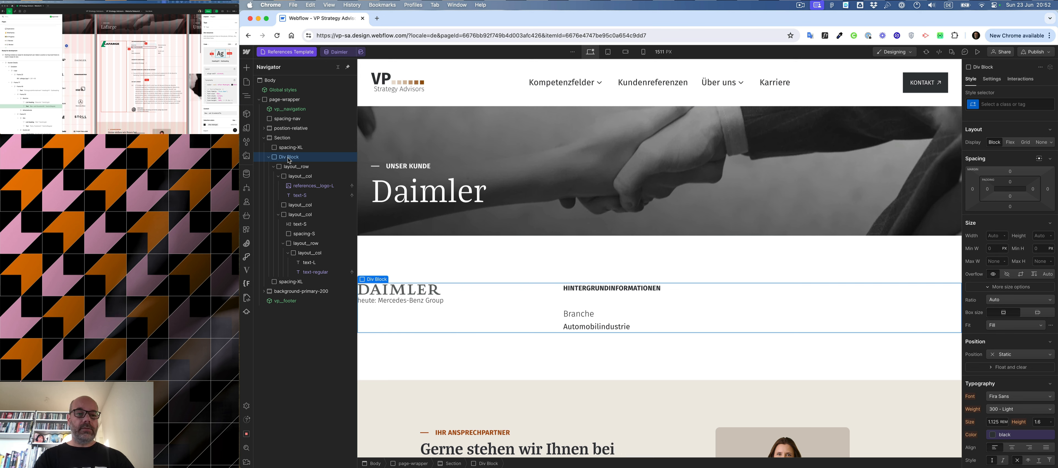
pyautogui.press('super+Return')
pyautogui.write('container')
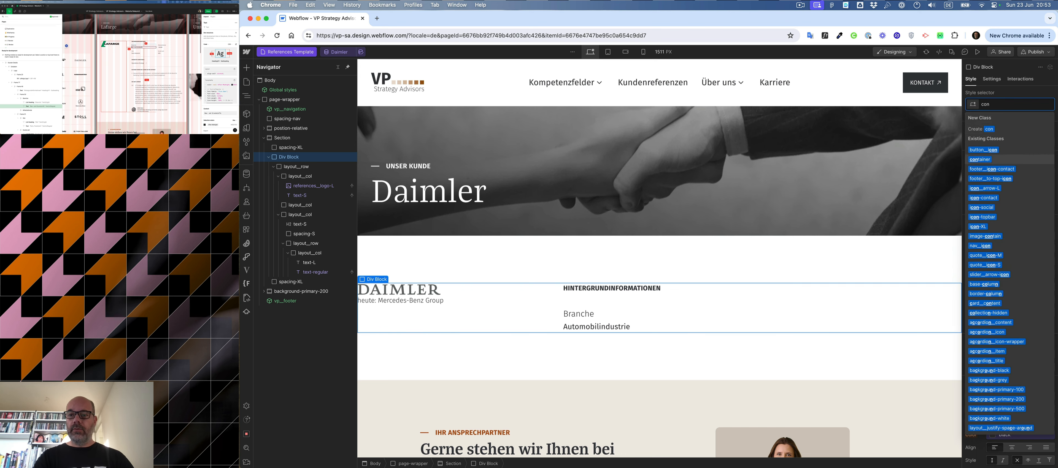
pyautogui.press('Return')
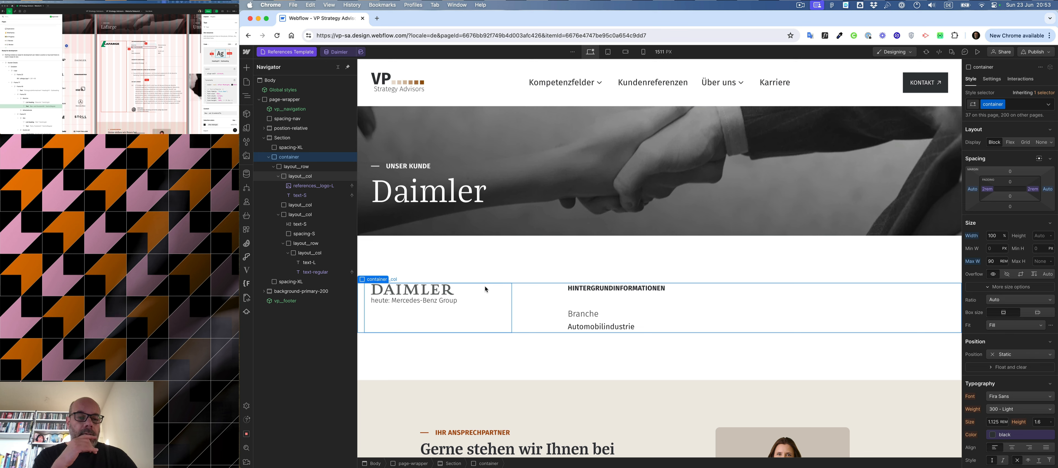
# Replace the Brand Comment text block's class with text-XXS
pyautogui.click(416, 301)
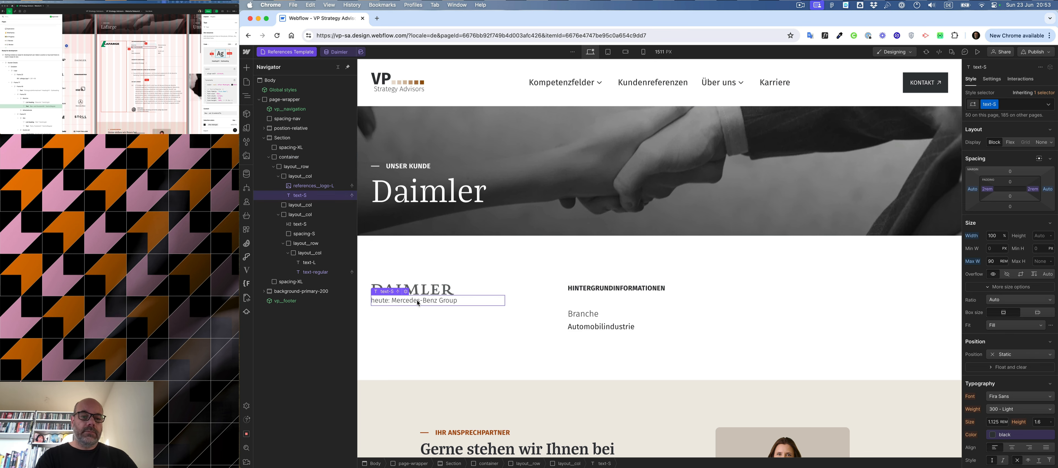
pyautogui.press('super+Return')
pyautogui.press('BackSpace')
pyautogui.write('t')
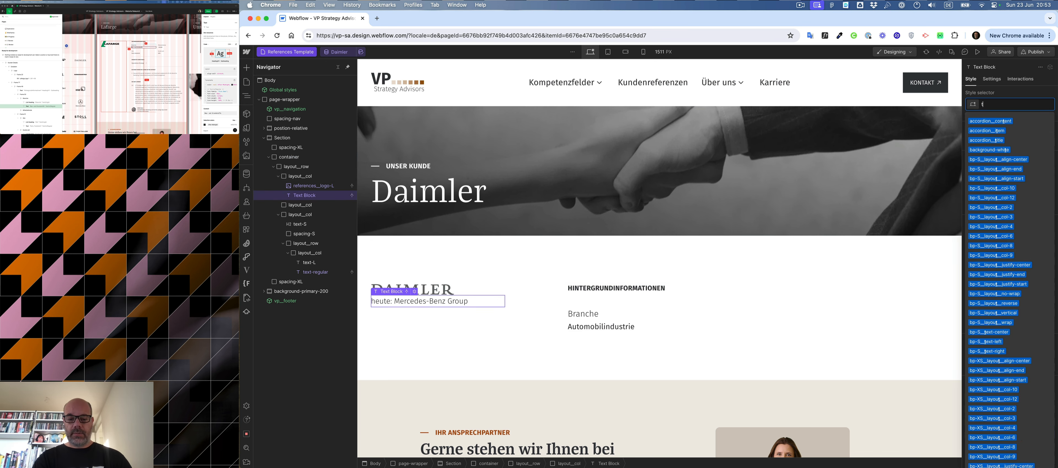
pyautogui.write('ext-')
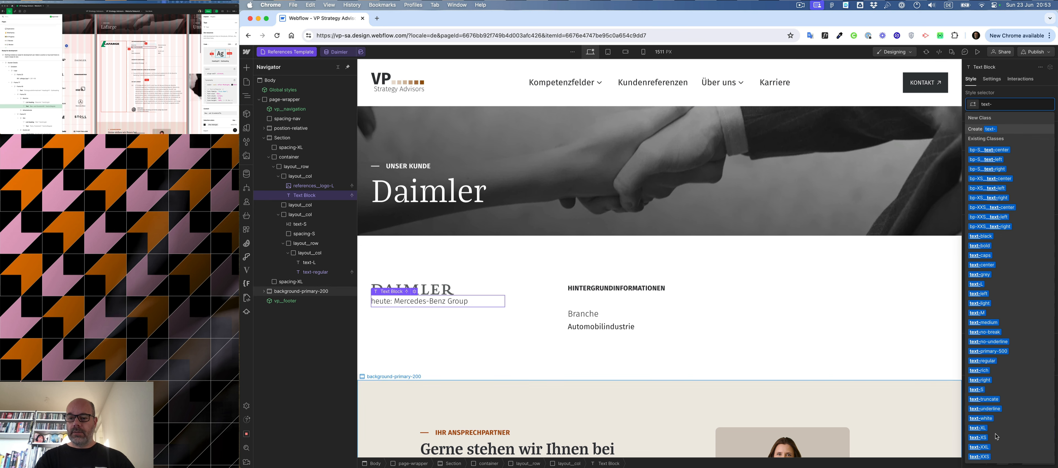
pyautogui.click(979, 456)
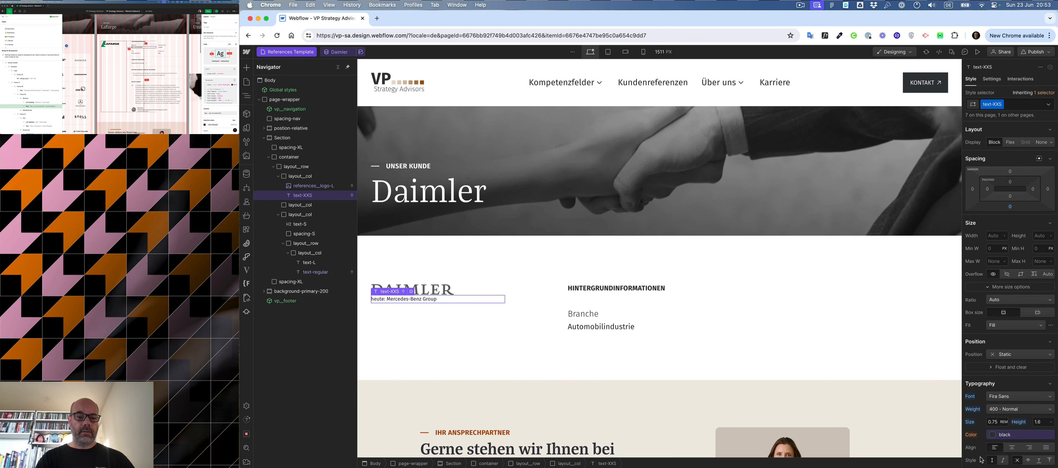
# Insert a div block below the logo and give it the spacing-XXXS class
pyautogui.click(411, 290)
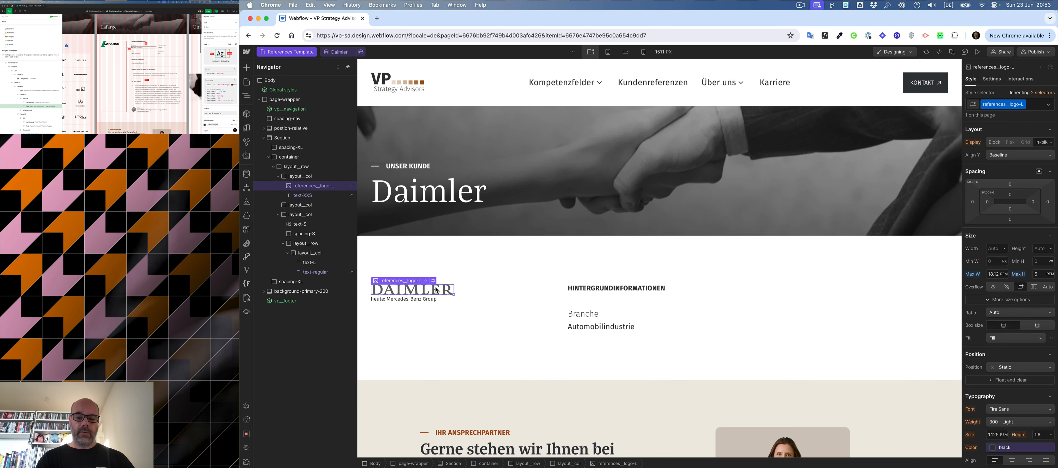
pyautogui.press('super+k')
pyautogui.write('div')
pyautogui.press('Return')
pyautogui.press('super+Return')
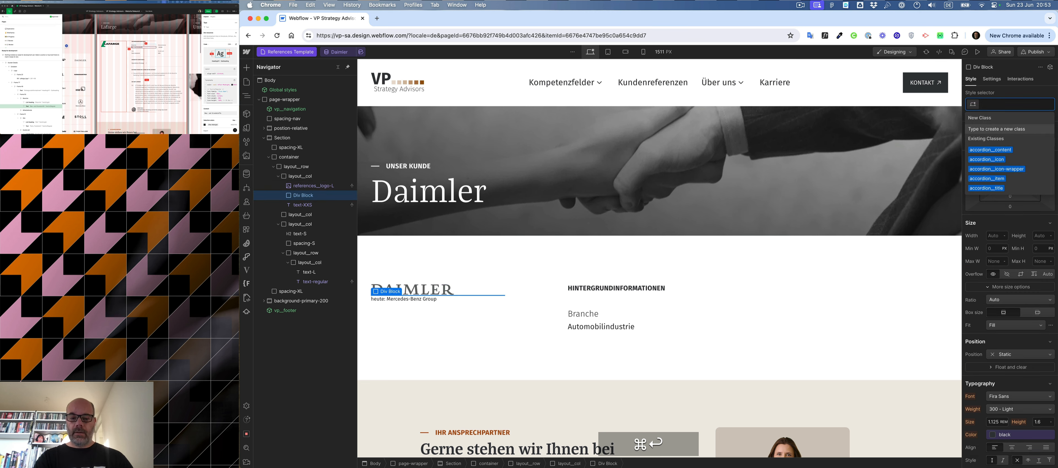
pyautogui.write('spac')
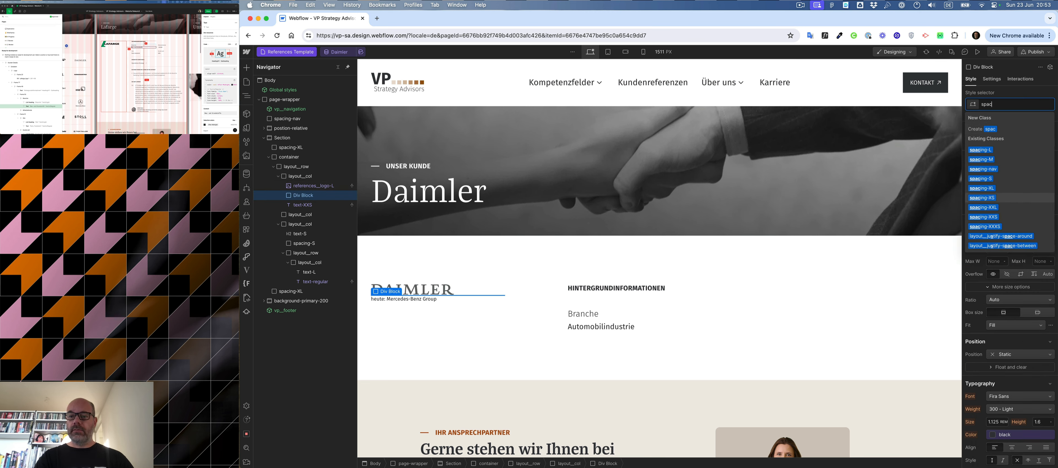
pyautogui.press('Down')
pyautogui.press('Down')
pyautogui.press('Down')
pyautogui.press('Return')
pyautogui.click(507, 272)
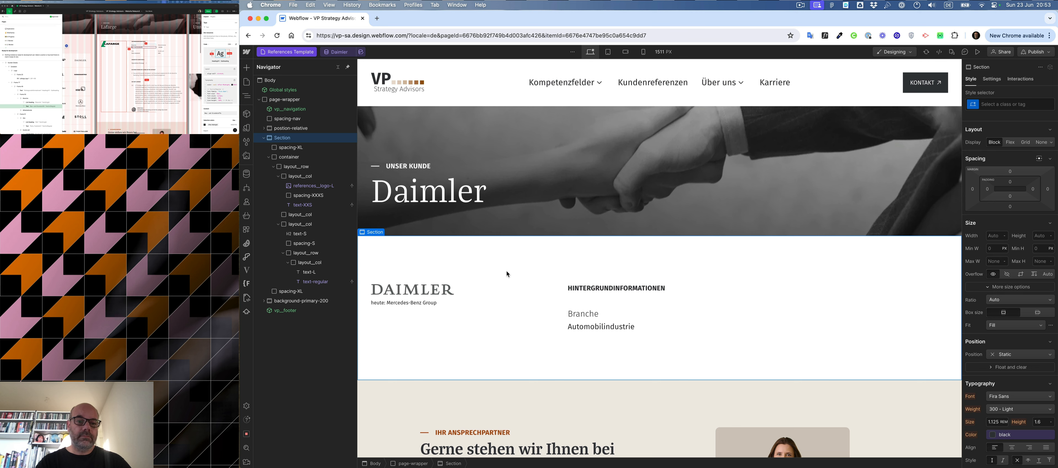
# Add the text-light combo class to the Brand Comment text block
pyautogui.click(431, 305)
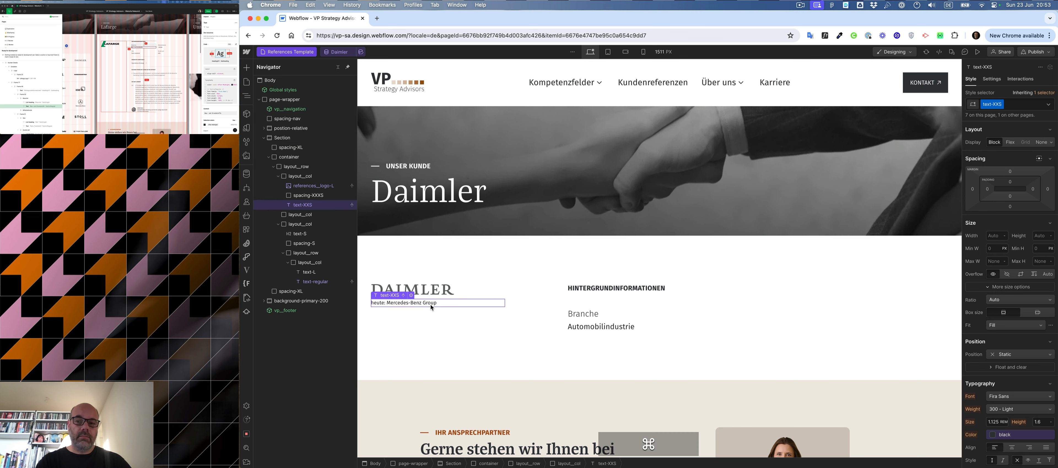
pyautogui.press('super+Return')
pyautogui.write('text-light')
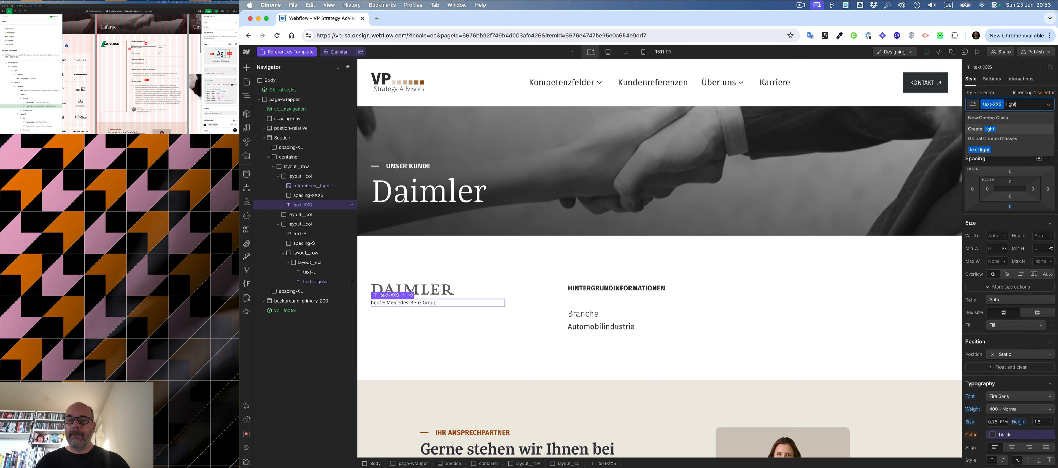
pyautogui.press('Return')
pyautogui.click(465, 328)
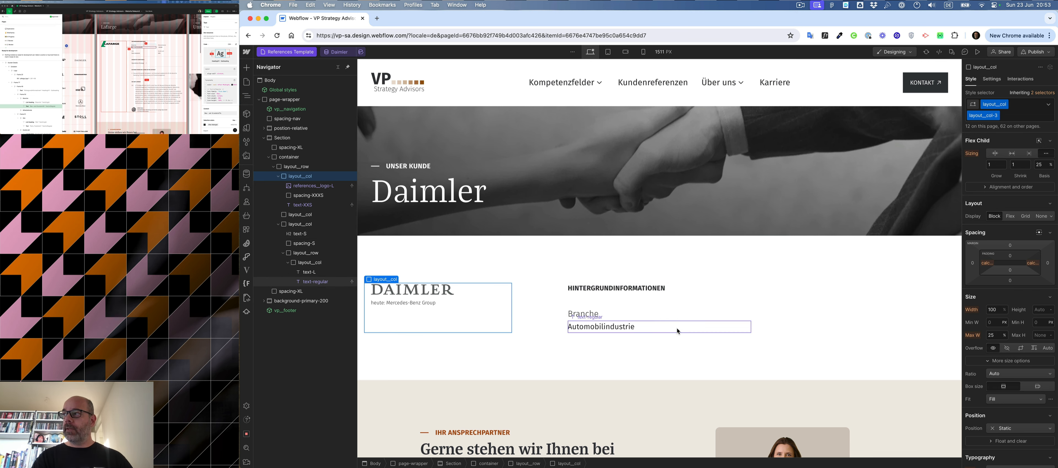
# Select the column holding Branche and its value, then paste three copies of it into the row
pyautogui.click(125, 50)
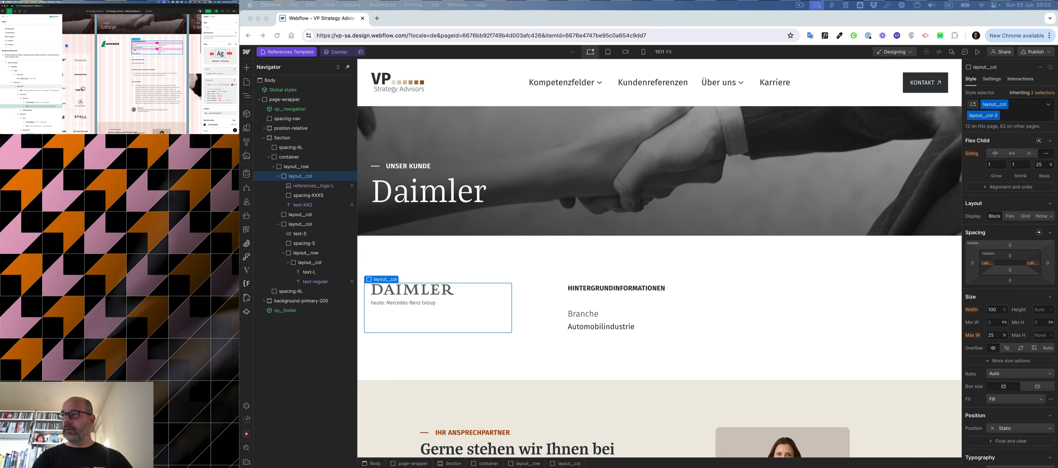
pyautogui.click(551, 297)
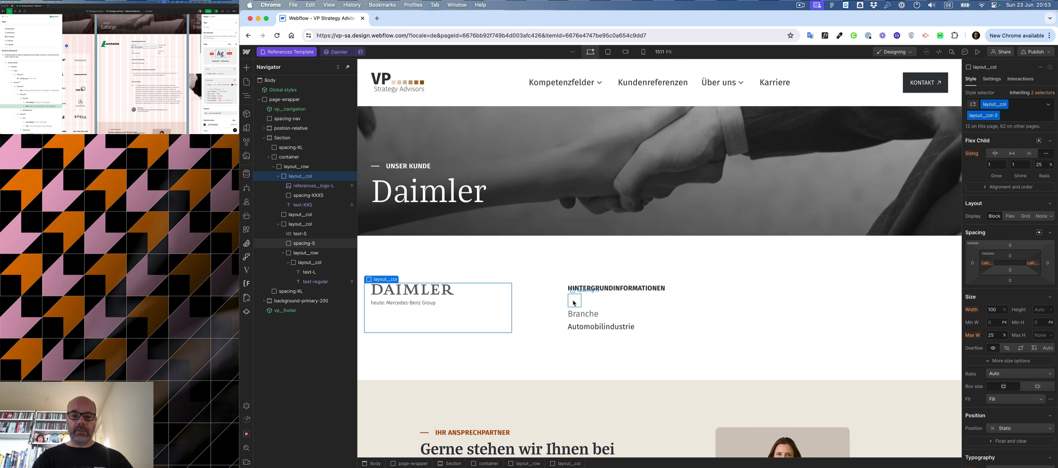
pyautogui.click(574, 303)
pyautogui.click(596, 327)
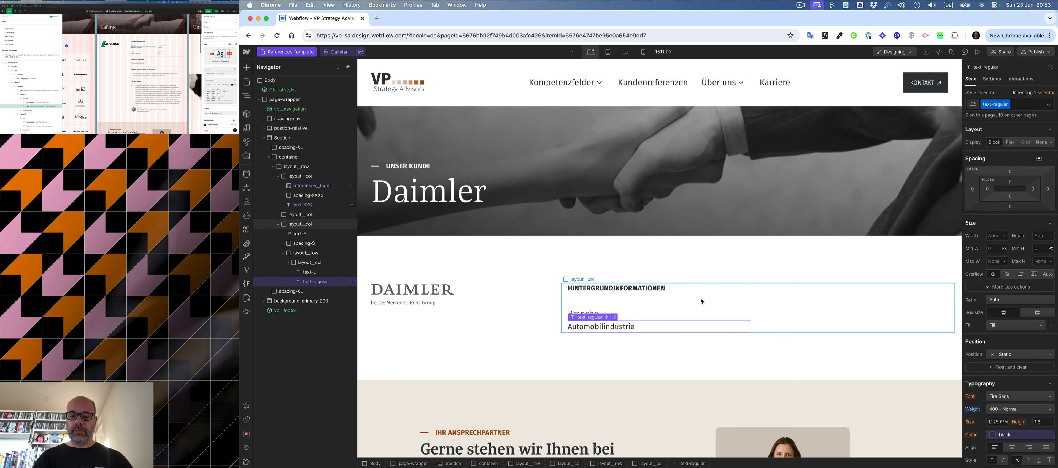
pyautogui.click(737, 307)
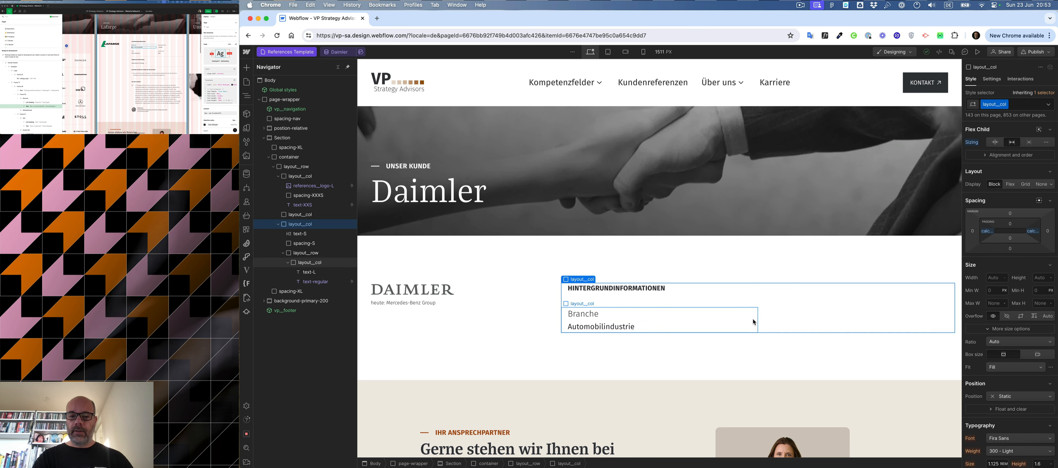
pyautogui.click(753, 322)
pyautogui.press('super+c')
pyautogui.press('super+v')
pyautogui.press('super+v')
pyautogui.press('super+v')
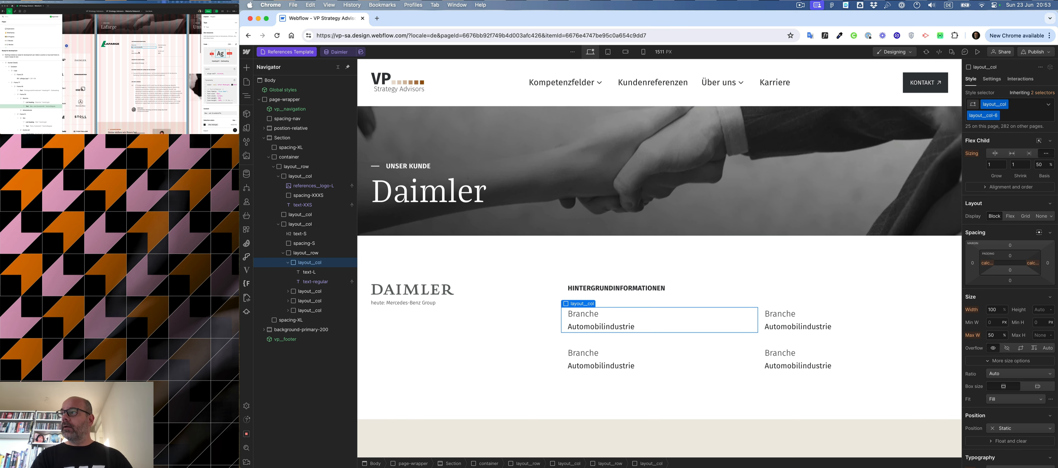
pyautogui.press('super+c')
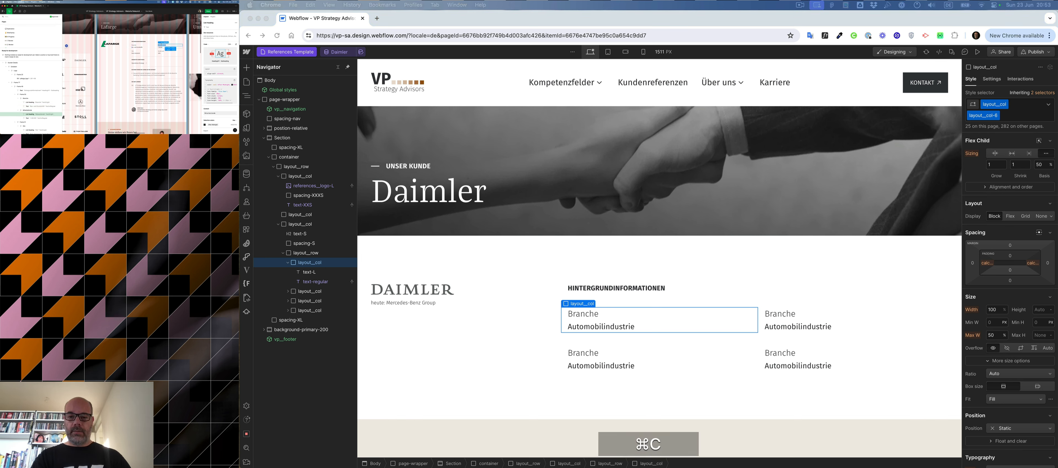
# Replace the second key-data column's label with Mitarbeitende
pyautogui.click(781, 315)
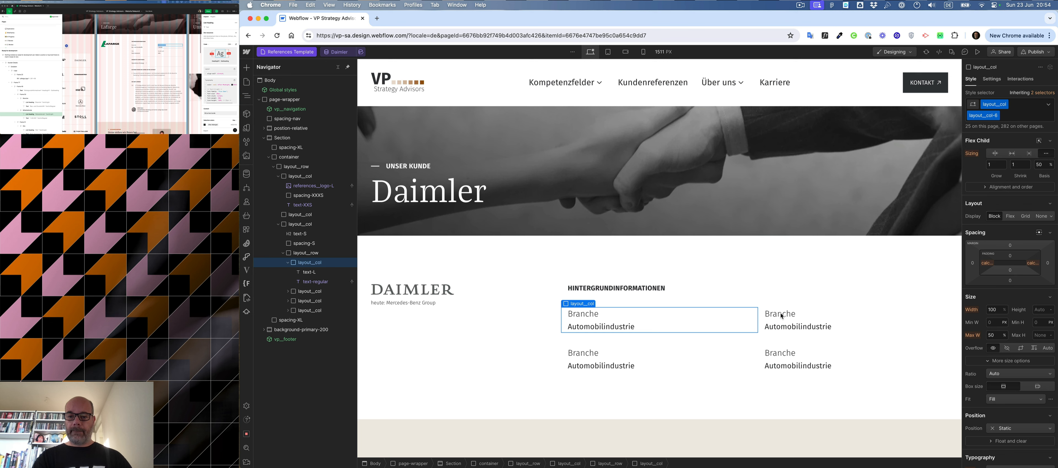
pyautogui.doubleClick(781, 315)
pyautogui.press('super+a')
pyautogui.press('super+v')
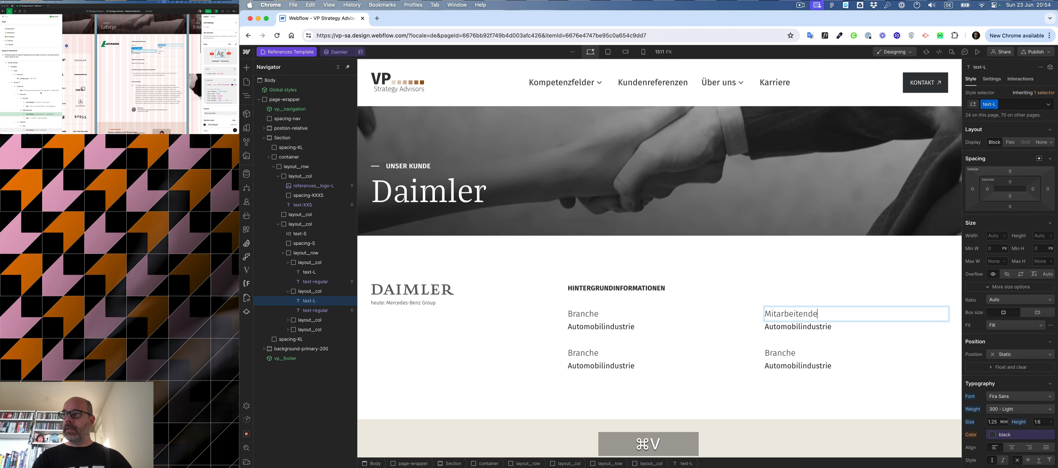
# Copy Sitz from the reference page and use it as the third column's label
pyautogui.click(132, 52)
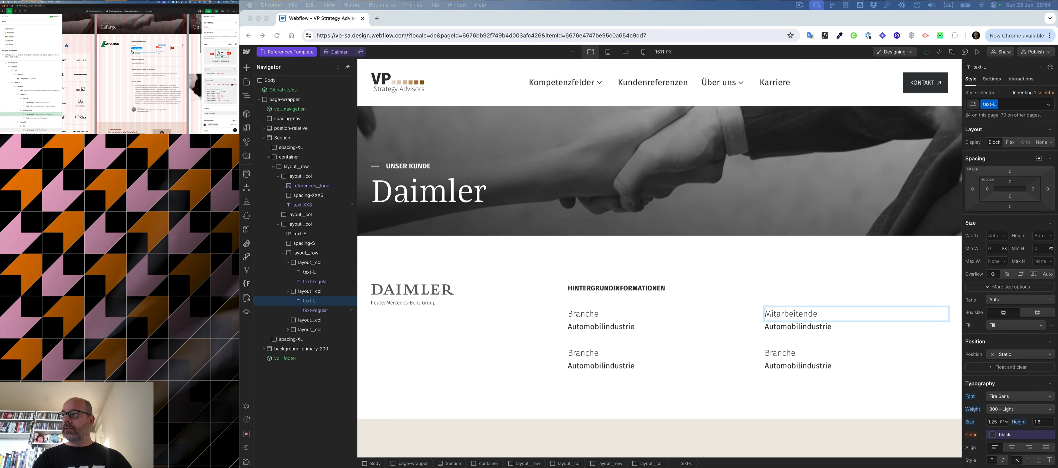
pyautogui.doubleClick(132, 52)
pyautogui.press('super+c')
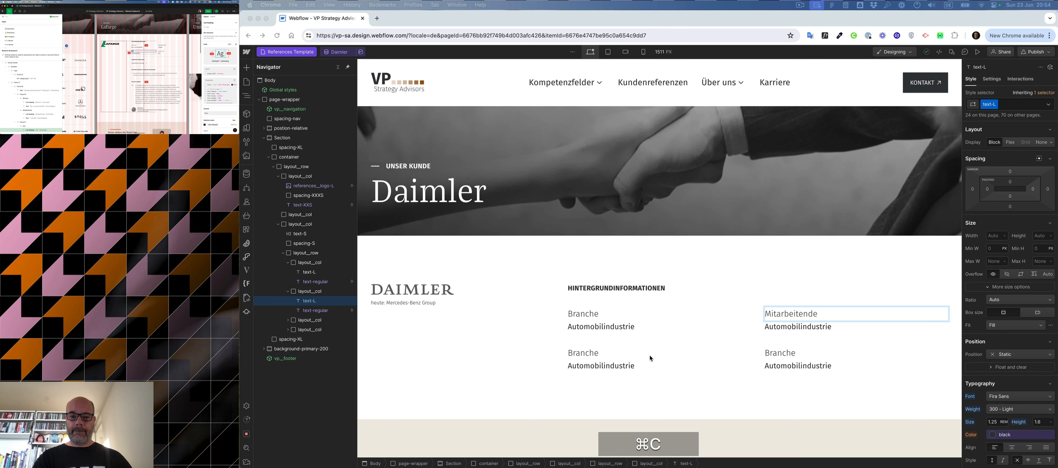
pyautogui.click(586, 355)
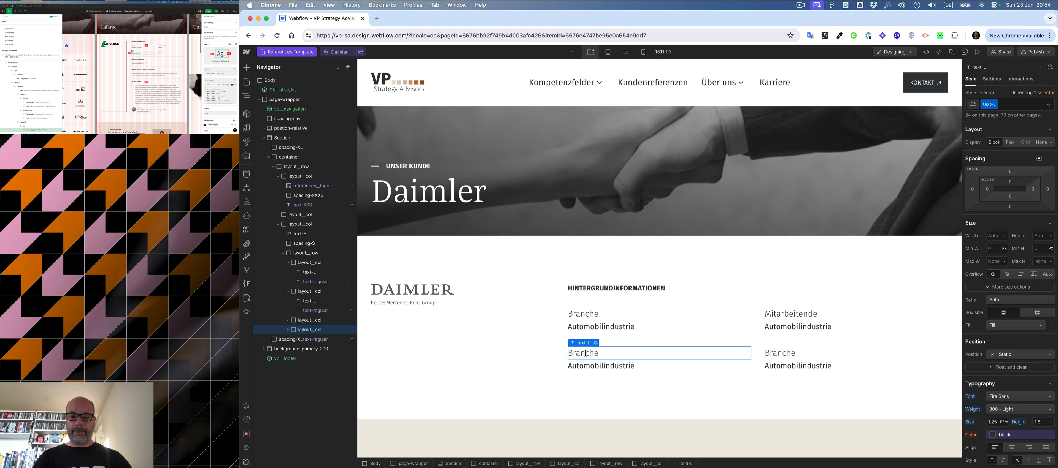
pyautogui.doubleClick(586, 355)
pyautogui.press('super+v')
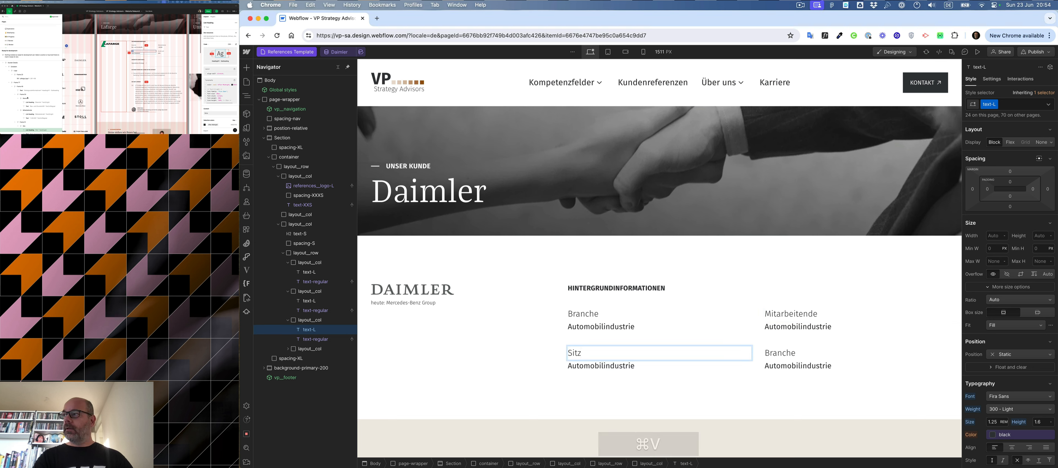
# Copy Kunde seit from the reference page and make it the fourth column's label
pyautogui.click(165, 53)
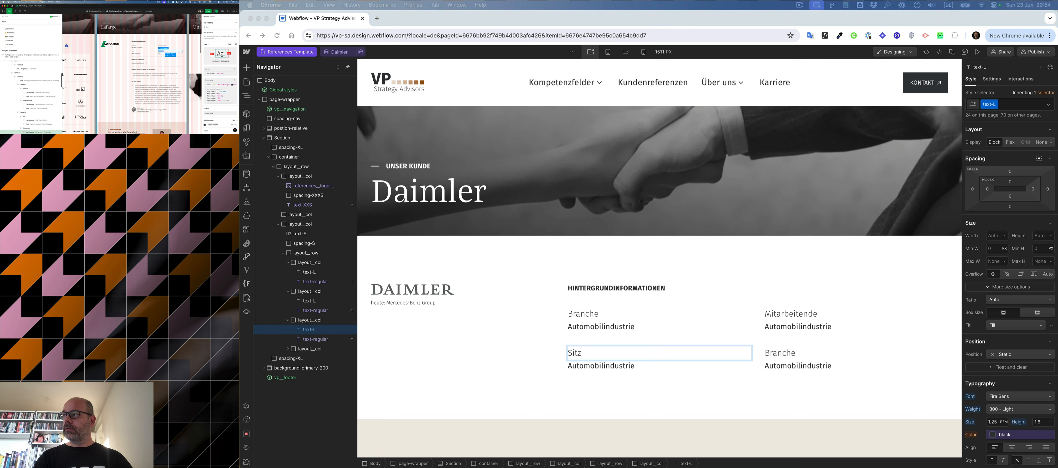
pyautogui.press('super+c')
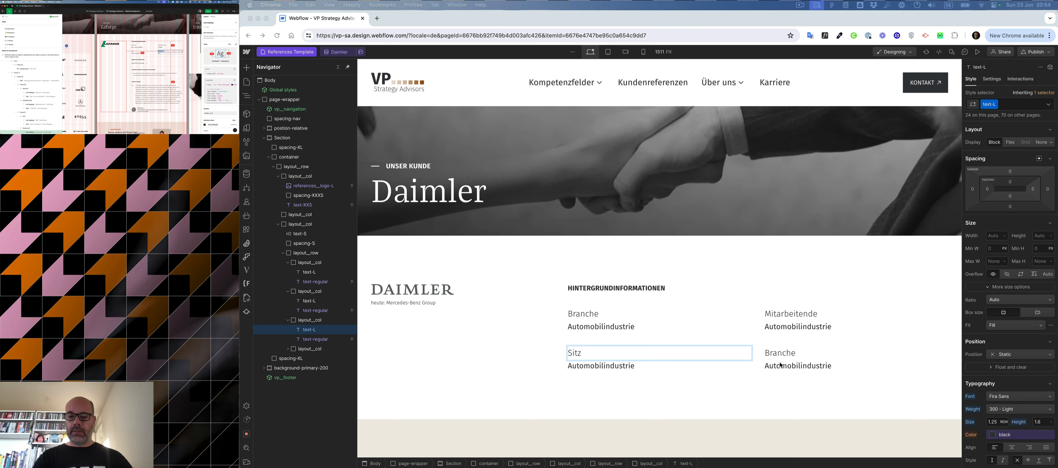
pyautogui.click(783, 354)
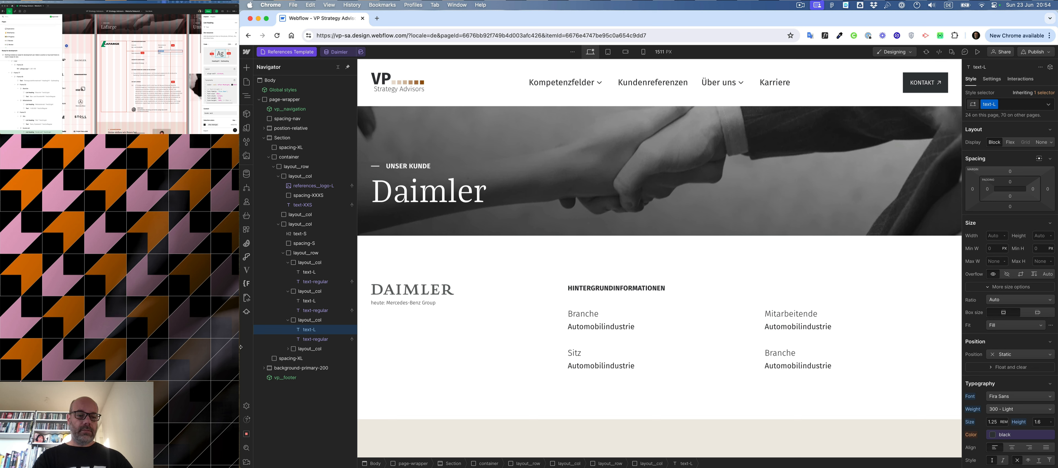
pyautogui.click(313, 340)
pyautogui.click(312, 329)
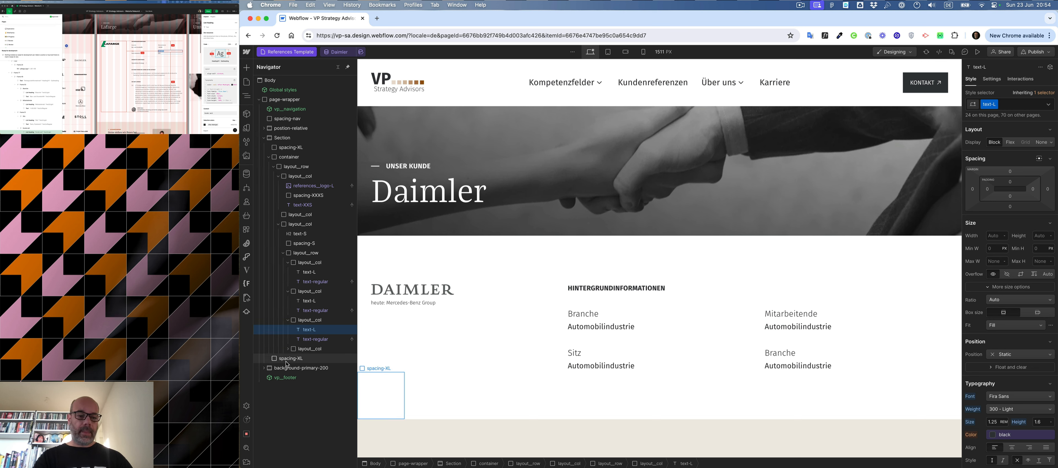
pyautogui.click(288, 349)
pyautogui.doubleClick(297, 359)
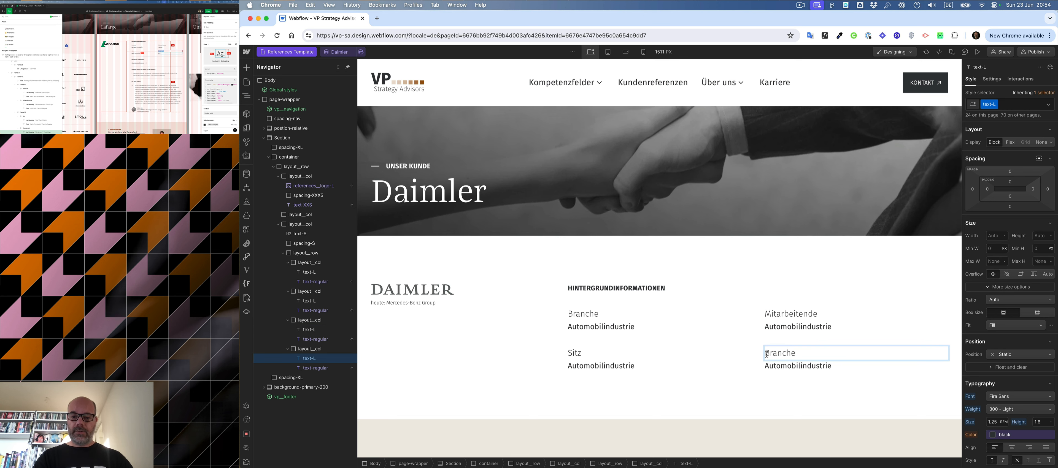
pyautogui.press('super+a')
pyautogui.press('super+v')
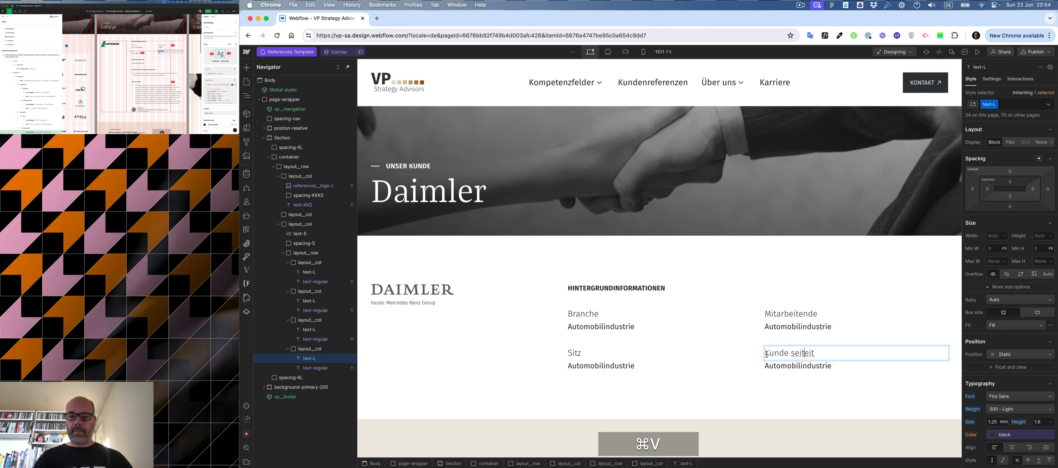
pyautogui.keyDown('shift'); pyautogui.click(814, 353); pyautogui.keyUp('shift')
pyautogui.press('BackSpace')
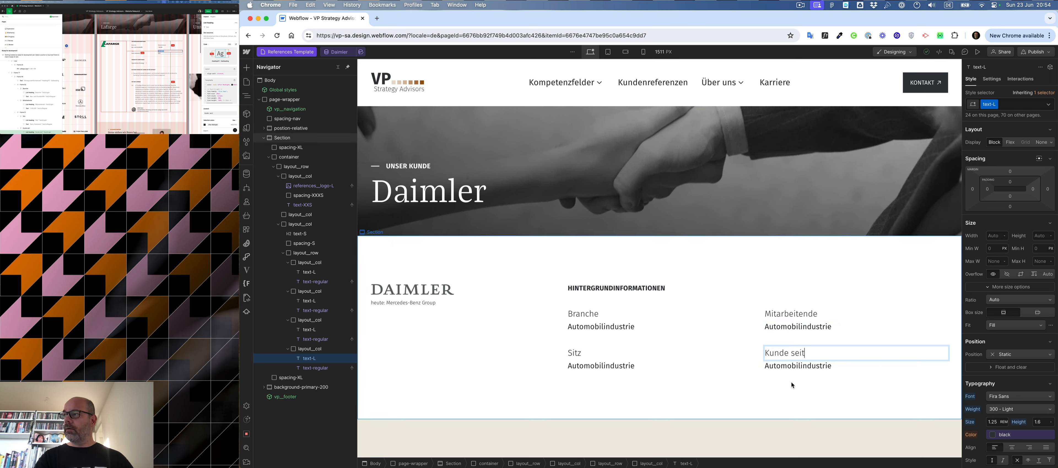
pyautogui.press('Escape')
# Connect the fourth column's value text to the Founding year field of the References collection
pyautogui.click(790, 366)
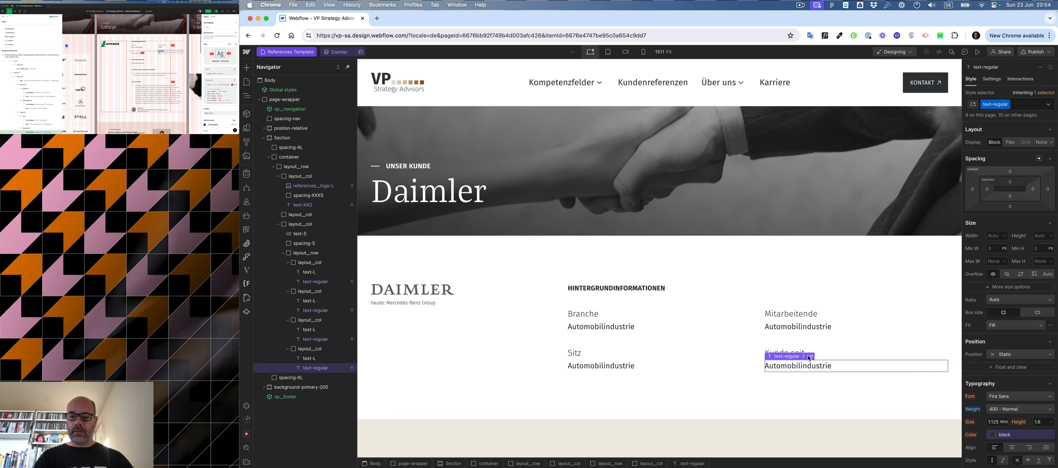
pyautogui.click(810, 356)
pyautogui.click(811, 397)
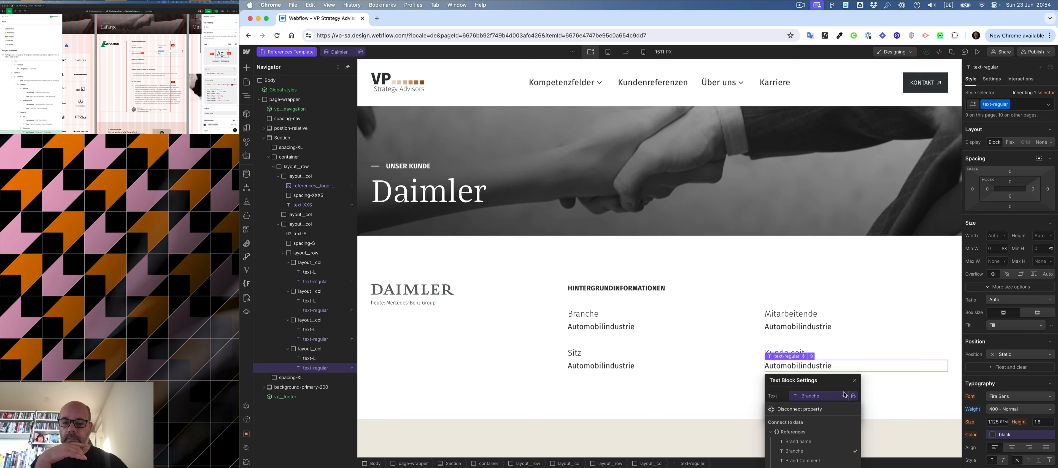
pyautogui.click(807, 352)
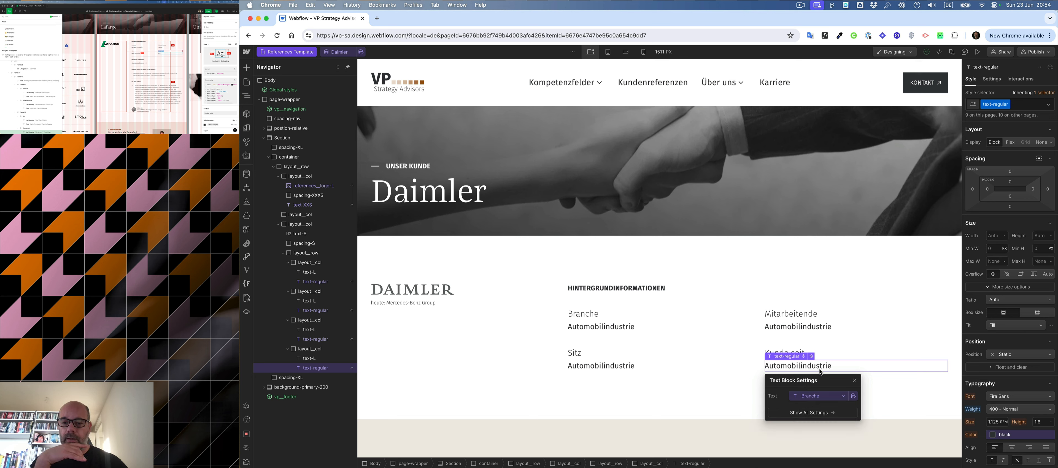
pyautogui.moveTo(830, 383); pyautogui.dragTo(739, 200)
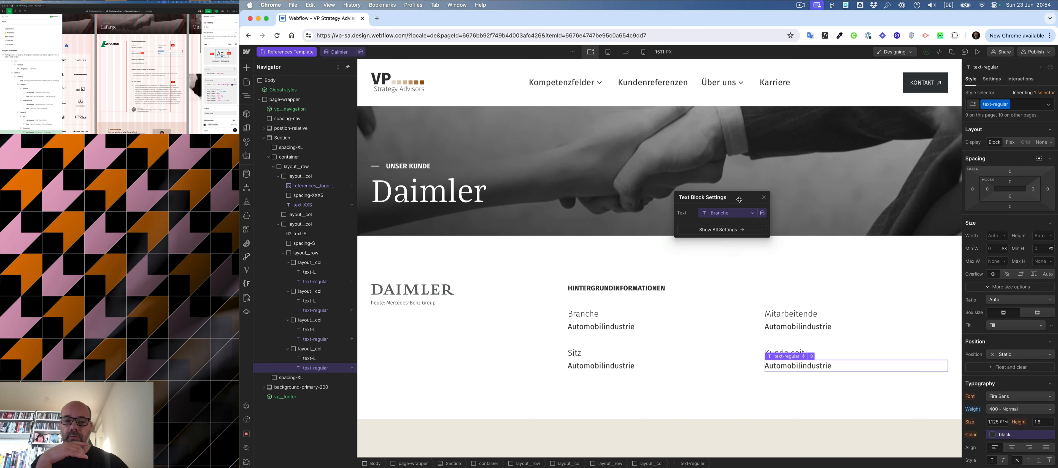
pyautogui.click(734, 213)
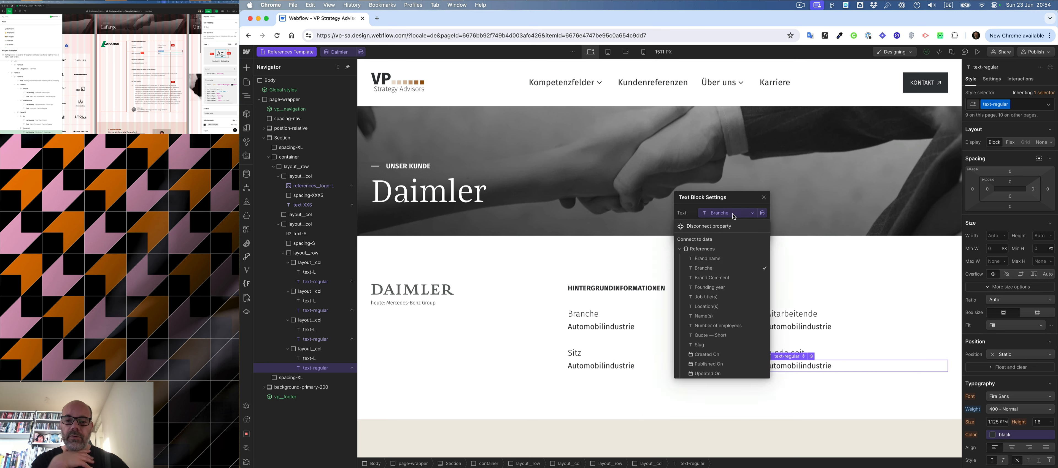
pyautogui.click(709, 287)
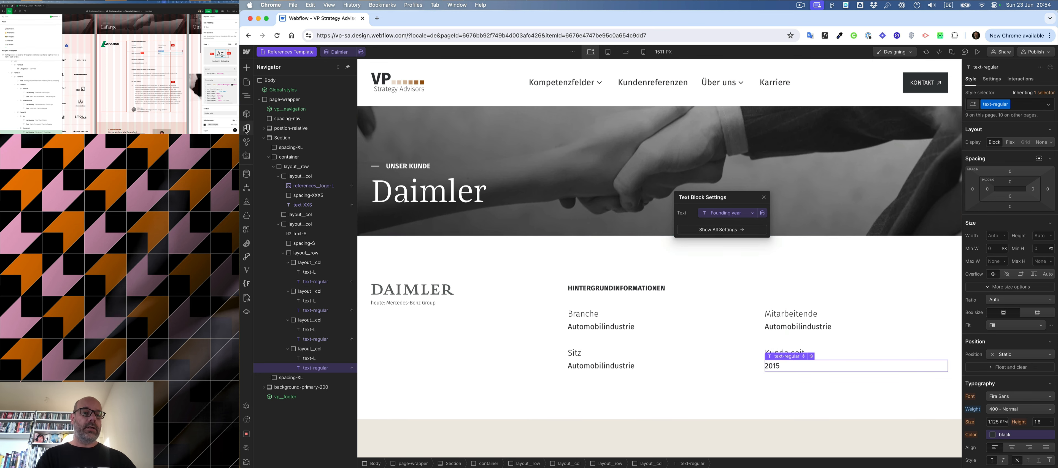
# Rename the References collection's Founding year field to Client since (year) and save the field
pyautogui.click(246, 175)
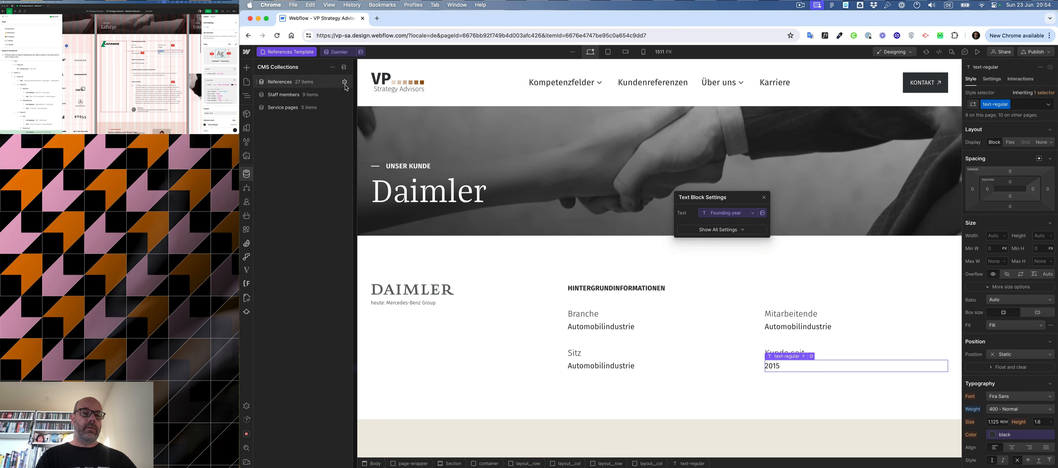
pyautogui.click(345, 82)
pyautogui.scroll(-5, 485, 123)
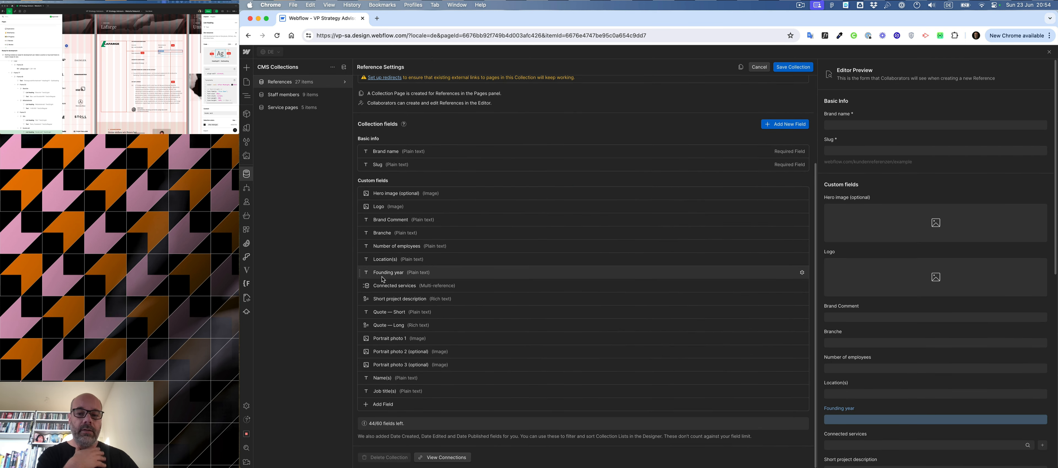
pyautogui.click(383, 275)
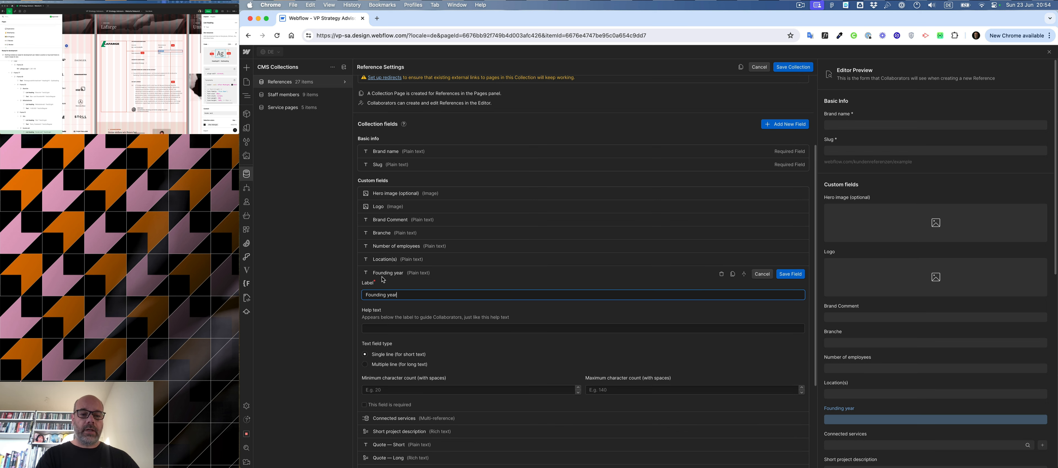
pyautogui.doubleClick(384, 295)
pyautogui.write('Clinet')
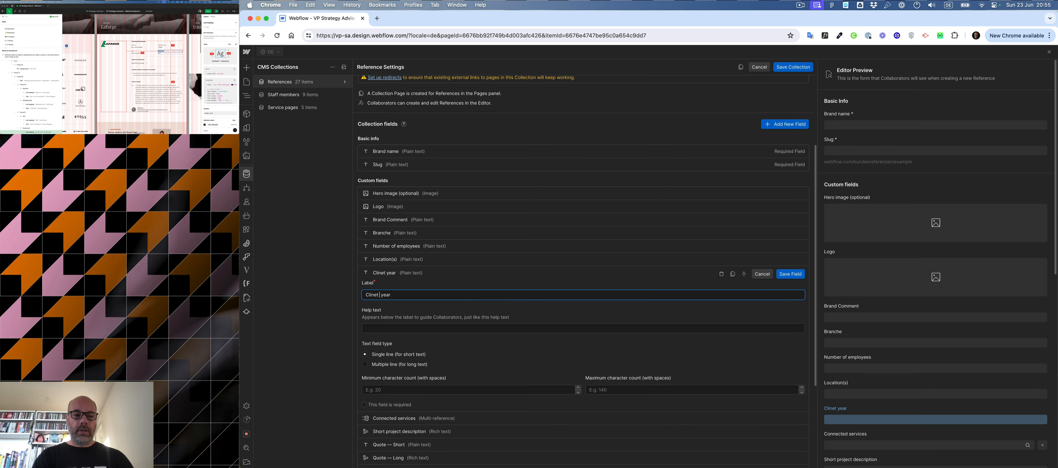
pyautogui.write(' cs ')
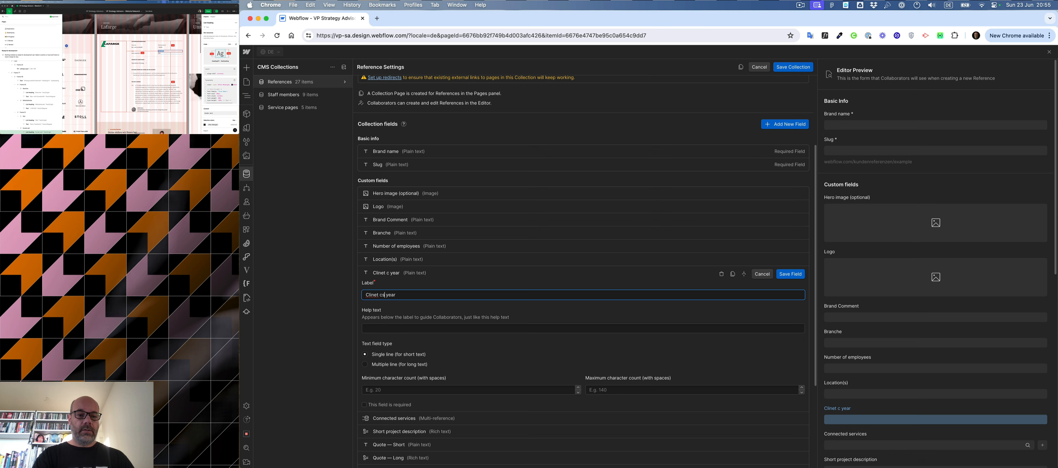
pyautogui.write('ince(')
pyautogui.click(419, 297)
pyautogui.write('=')
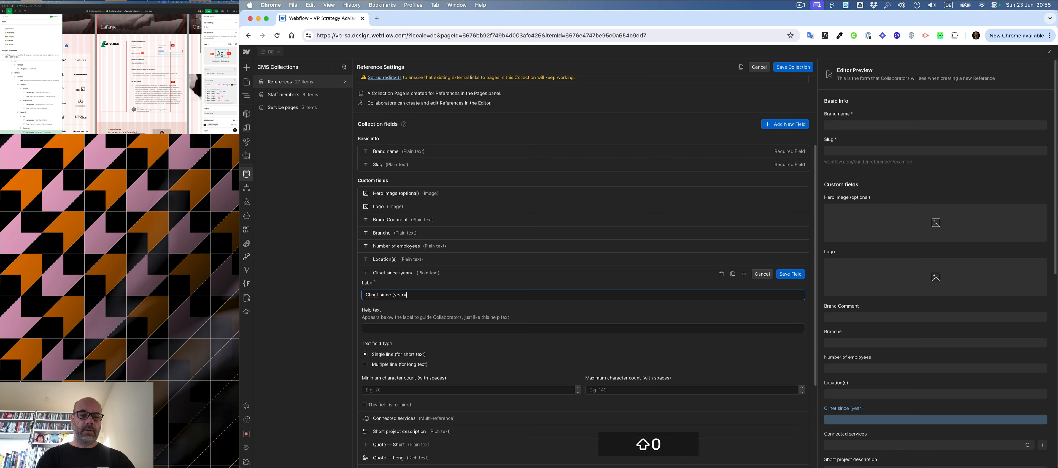
pyautogui.hotkey('shift', 'BackSpace')
pyautogui.write(')')
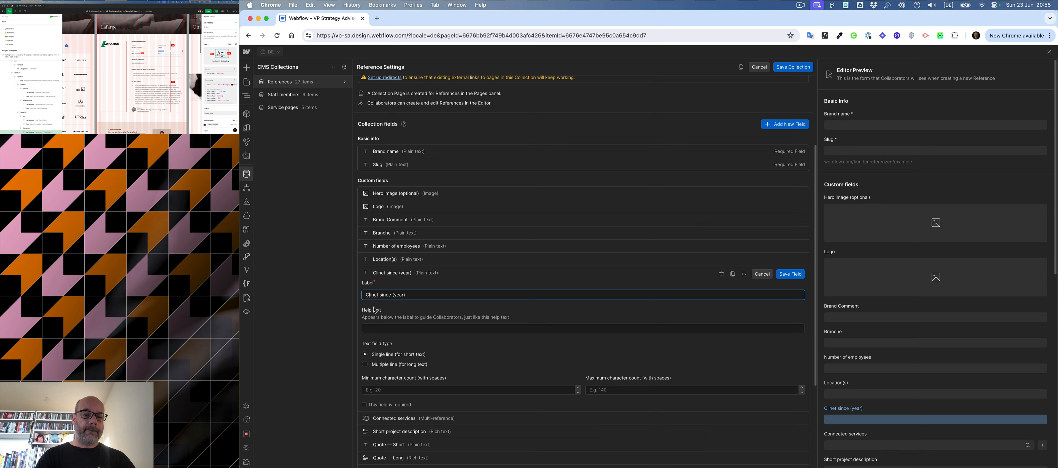
pyautogui.press('Right')
pyautogui.press('Right')
pyautogui.press('BackSpace')
pyautogui.press('Right')
pyautogui.press('BackSpace')
pyautogui.press('Right')
pyautogui.press('BackSpace')
pyautogui.write('ien')
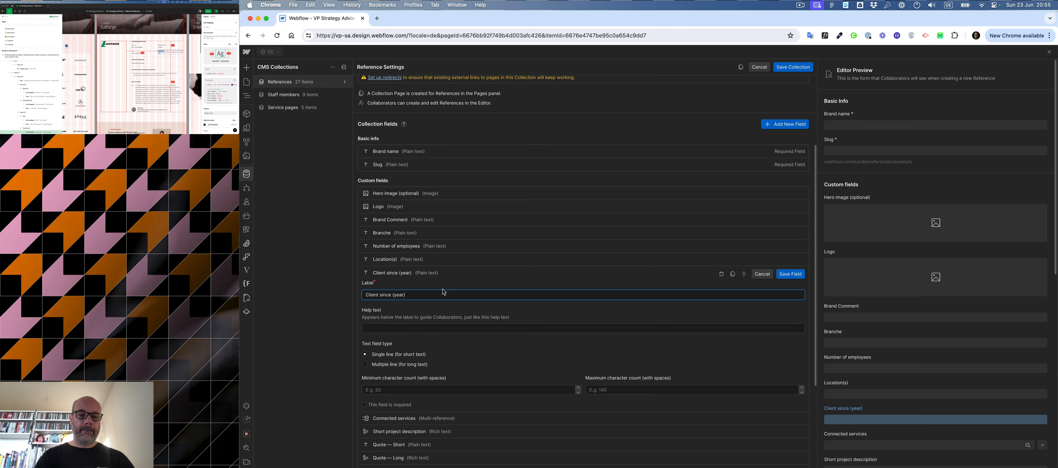
pyautogui.click(789, 274)
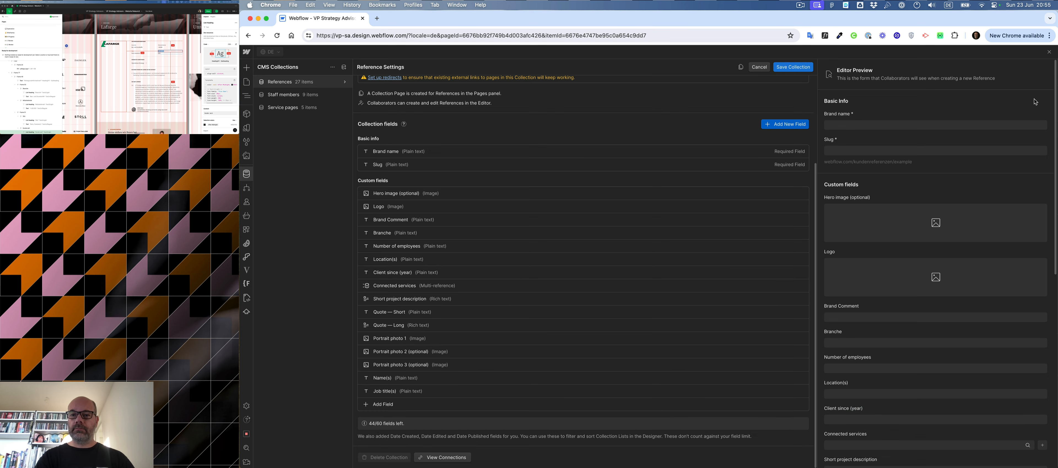
pyautogui.click(1049, 51)
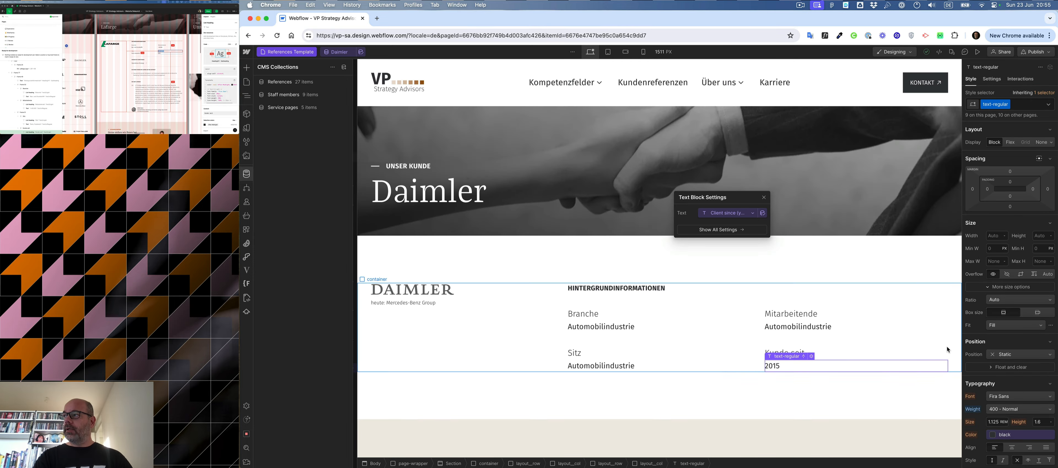
pyautogui.press('z')
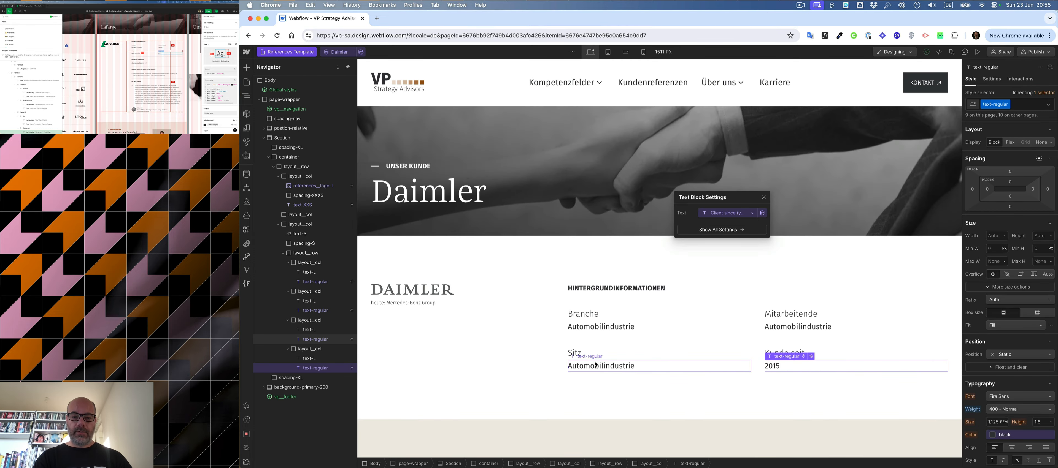
# Connect the third column's value text to the Location(s) field of the References collection
pyautogui.click(612, 364)
pyautogui.click(614, 357)
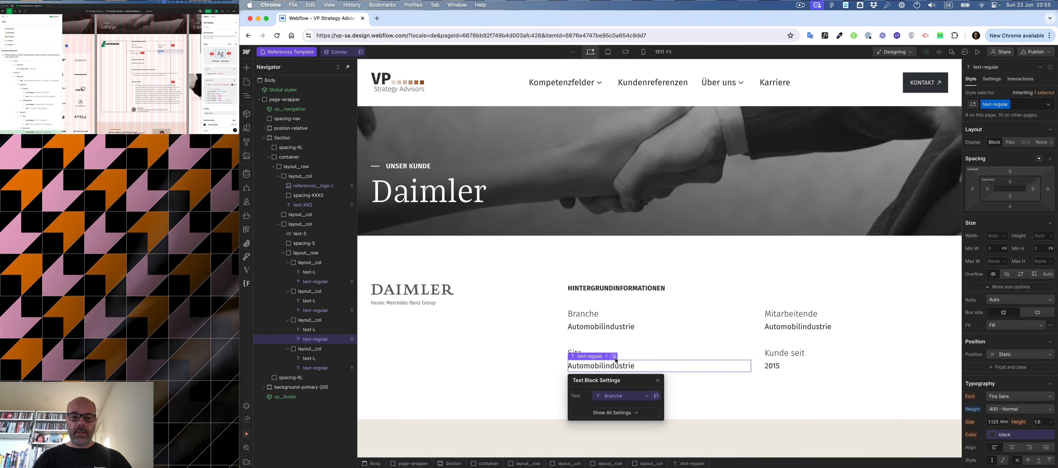
pyautogui.click(615, 397)
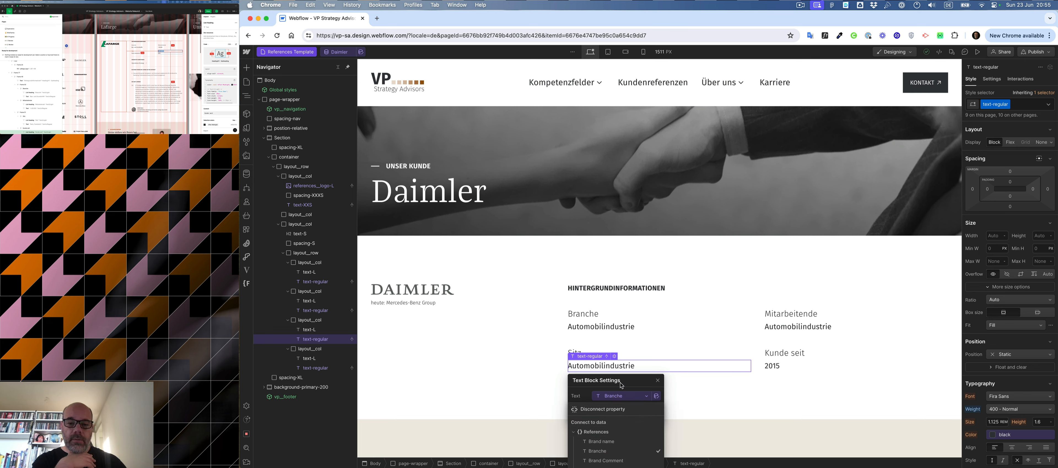
pyautogui.click(621, 385)
pyautogui.moveTo(621, 385); pyautogui.dragTo(588, 205)
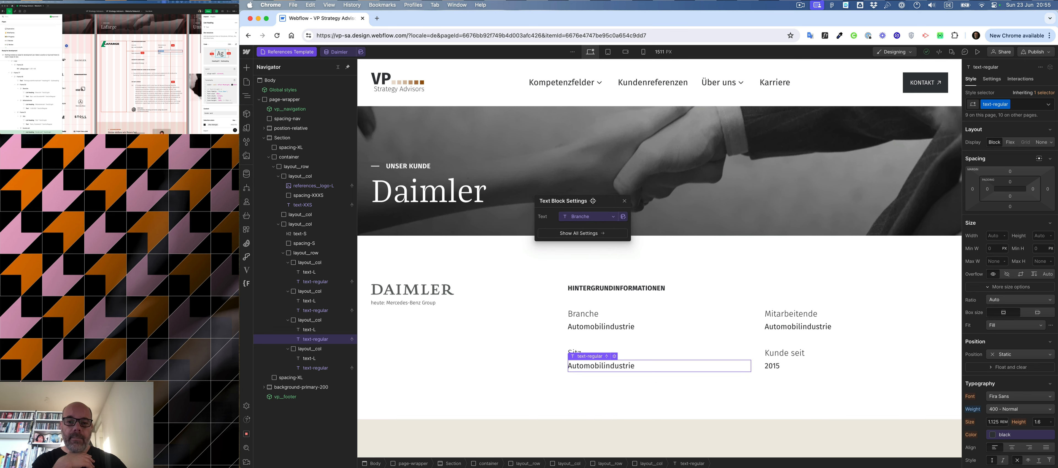
pyautogui.click(594, 218)
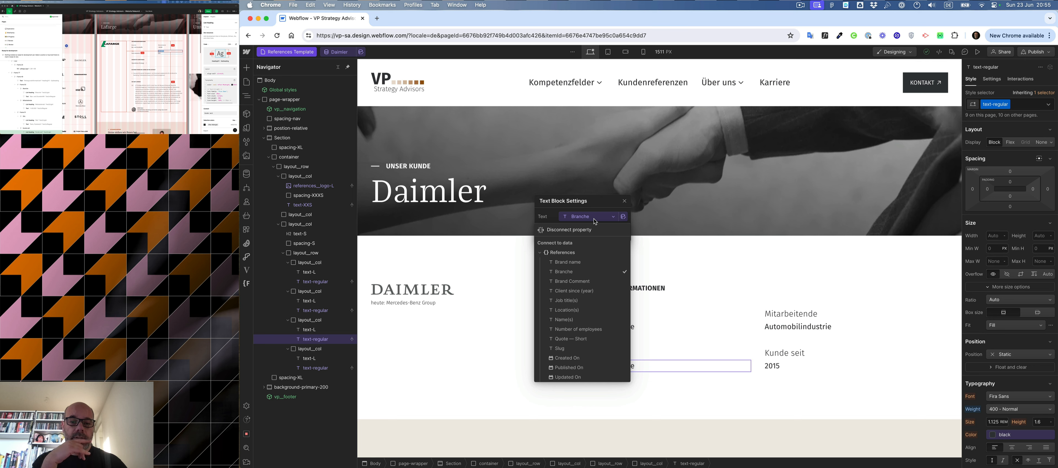
pyautogui.click(567, 310)
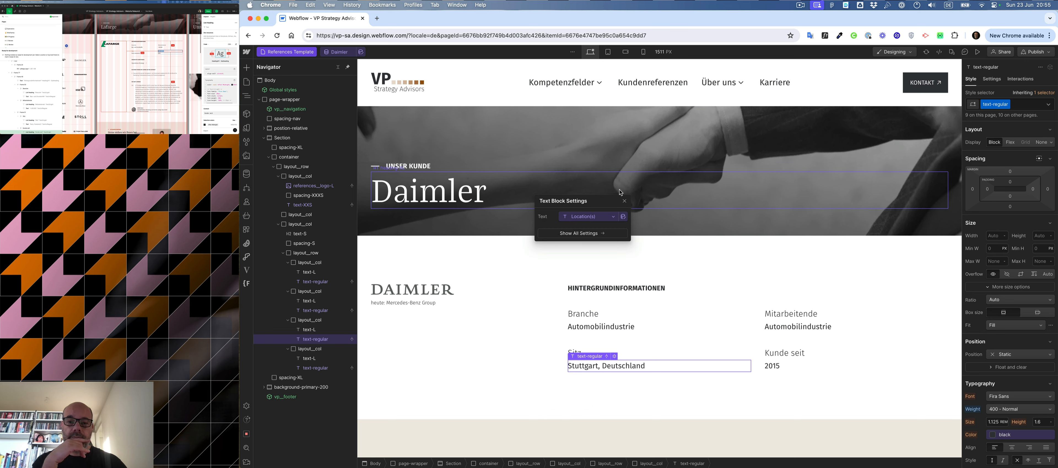
# Connect the second column's value text to the Number of employees field of the References collection
pyautogui.click(807, 327)
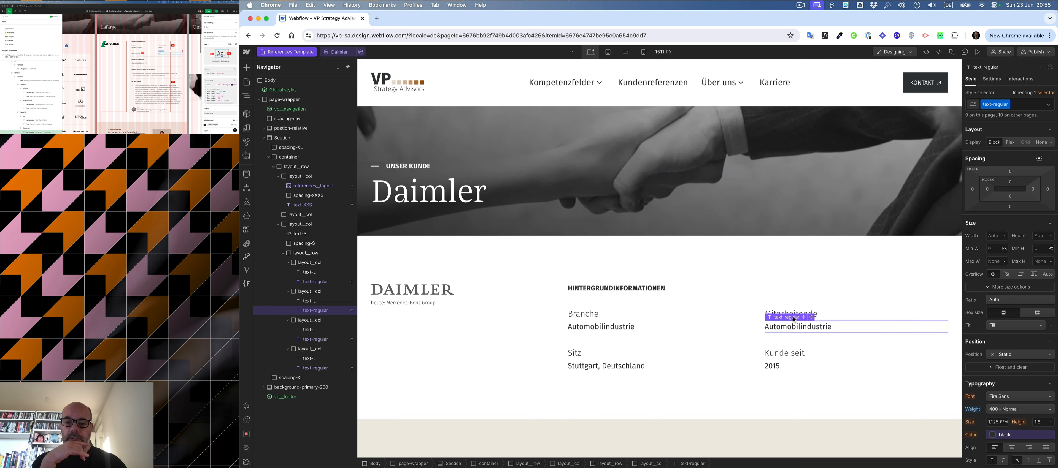
pyautogui.click(810, 318)
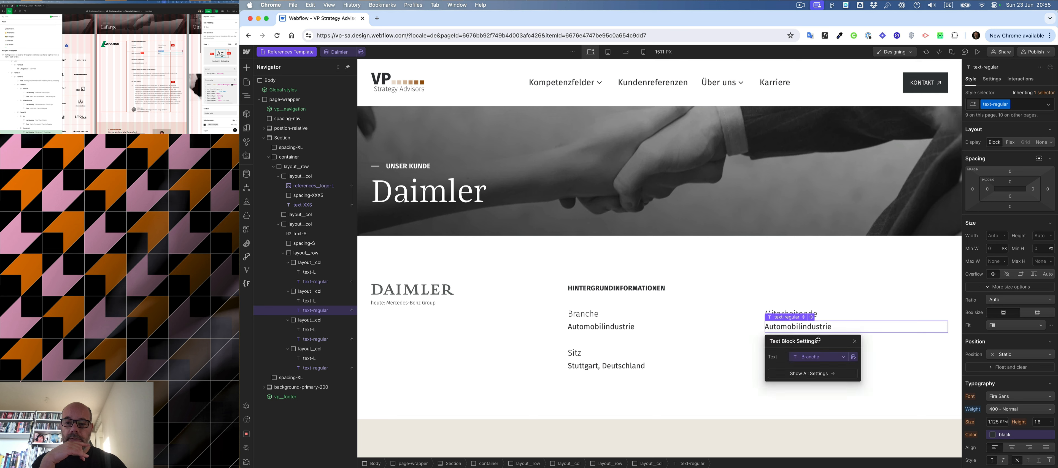
pyautogui.moveTo(818, 339); pyautogui.dragTo(667, 159)
pyautogui.click(690, 178)
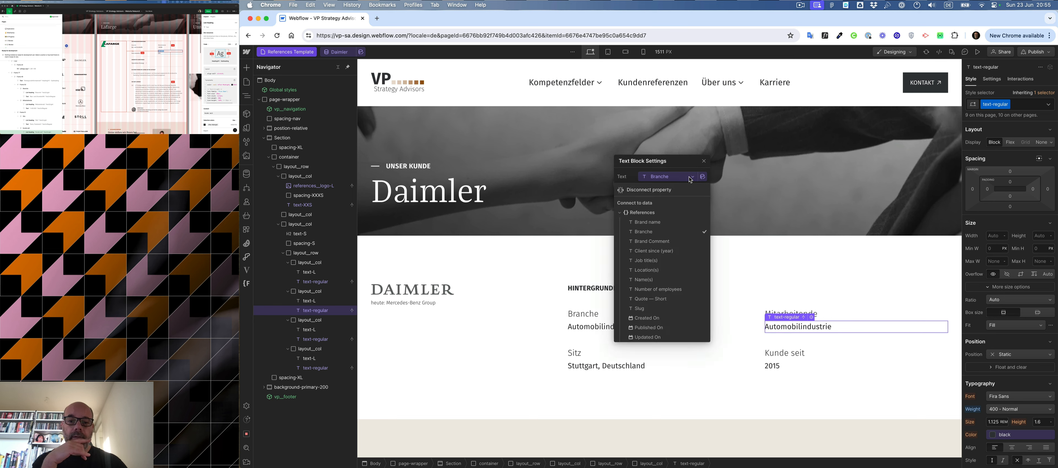
pyautogui.click(656, 289)
pyautogui.click(741, 274)
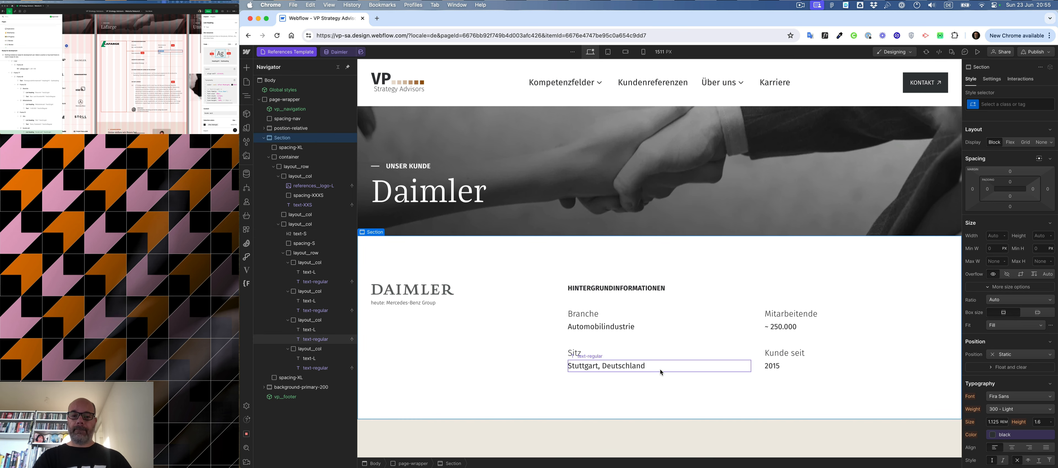
# Add a second spacing-S element below the key data row in the right column
pyautogui.click(578, 300)
pyautogui.click(282, 253)
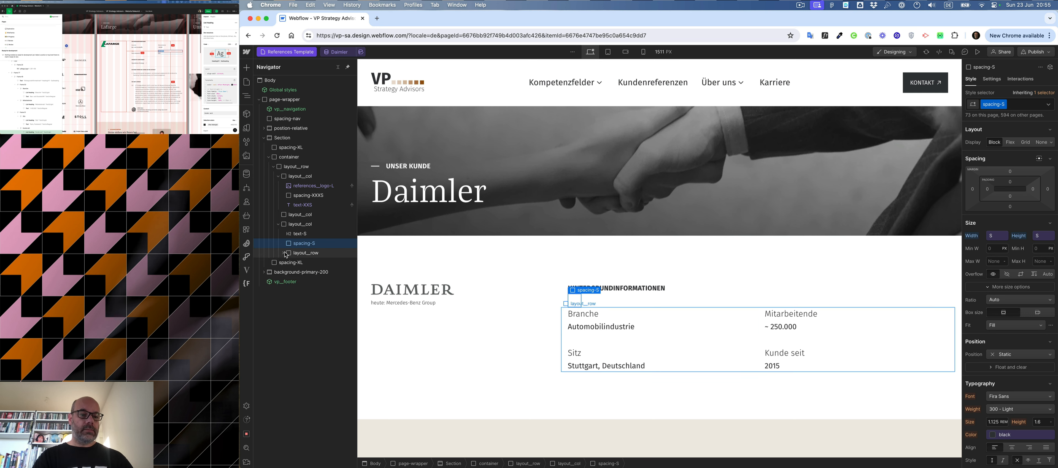
pyautogui.moveTo(302, 252)
pyautogui.mouseDown()
pyautogui.moveTo(302, 238)
pyautogui.moveTo(299, 248)
pyautogui.mouseUp()
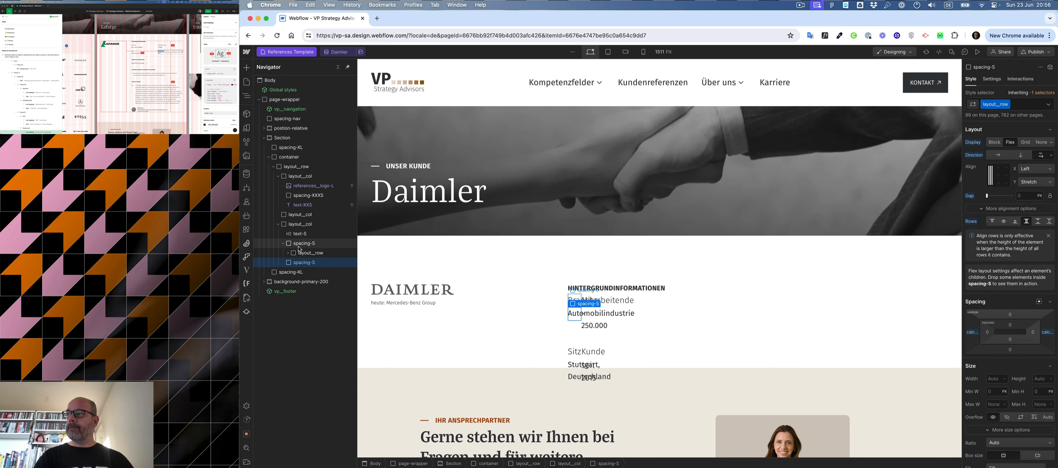
pyautogui.click(302, 263)
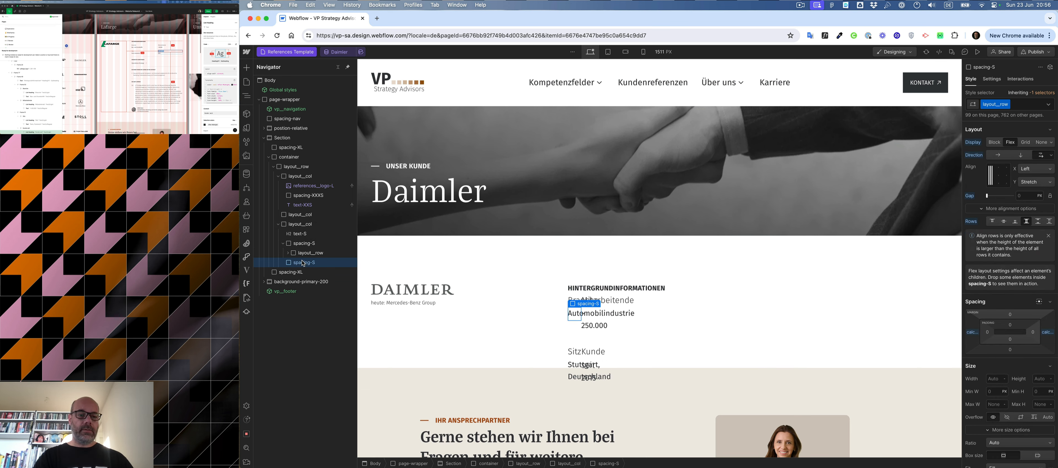
pyautogui.press('super+v')
pyautogui.click(307, 253)
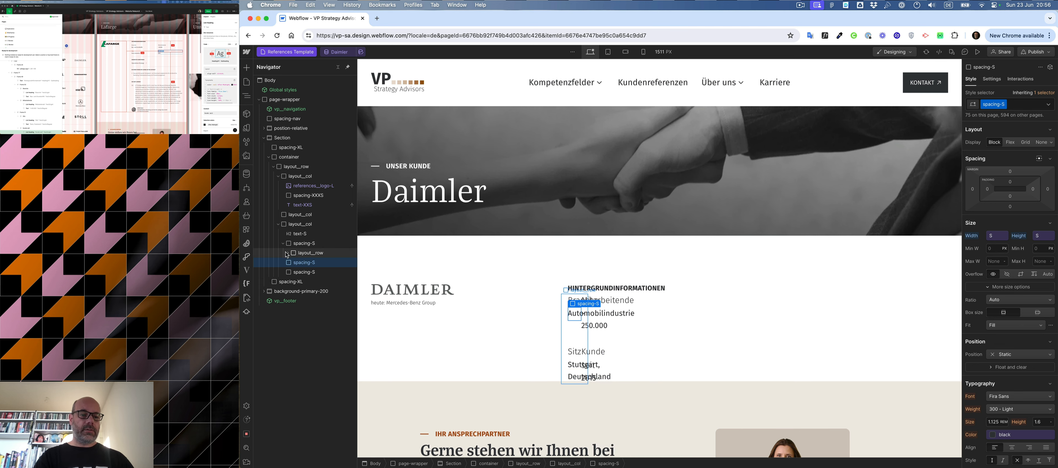
pyautogui.moveTo(274, 252); pyautogui.dragTo(276, 253)
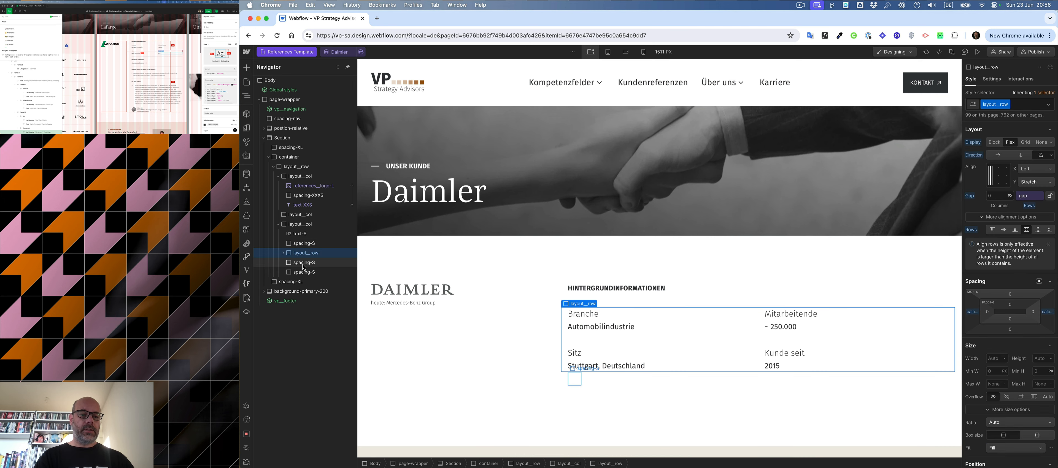
# Insert a new div block with the class HR at the end of the right column
pyautogui.click(299, 224)
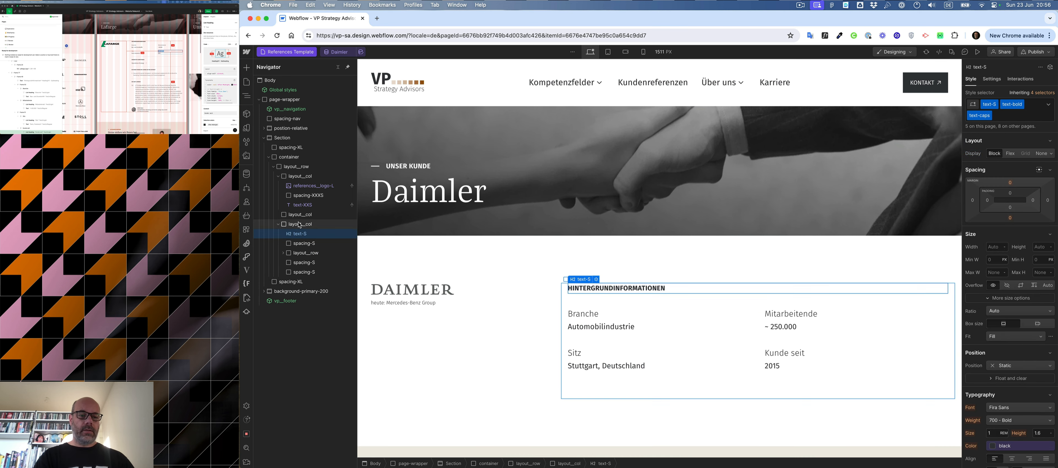
pyautogui.press('super+e')
pyautogui.write('div')
pyautogui.press('Return')
pyautogui.press('super+Return')
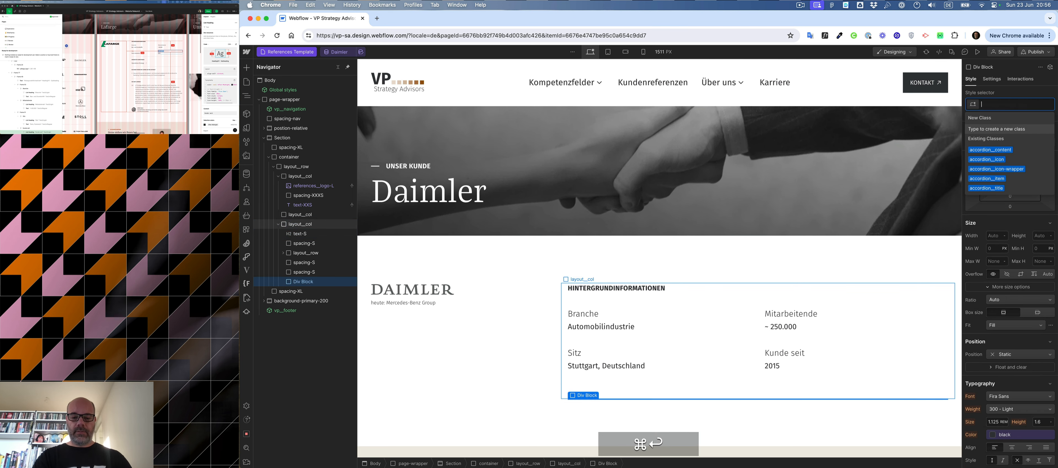
pyautogui.write('hr')
pyautogui.press('Return')
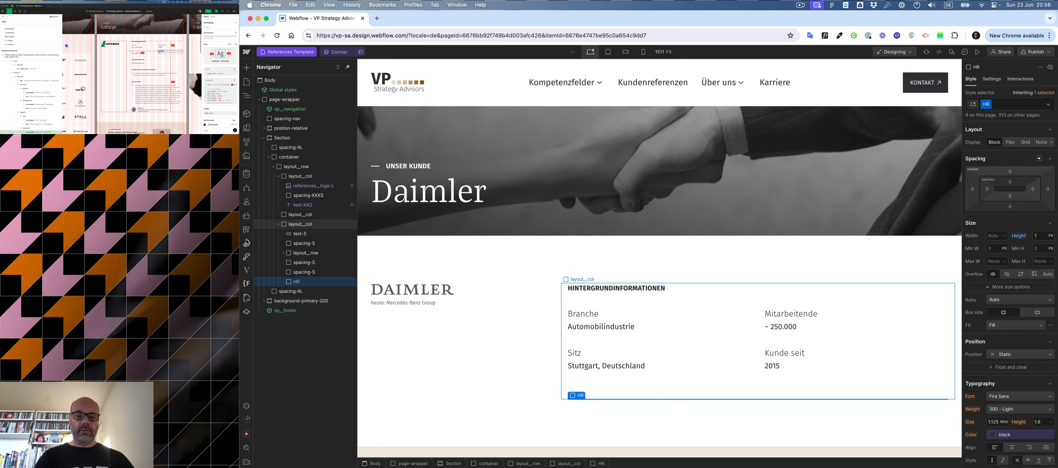
# Move the HR line between the two spacing elements and wrap all three in a Div Block
pyautogui.moveTo(301, 283); pyautogui.dragTo(304, 273)
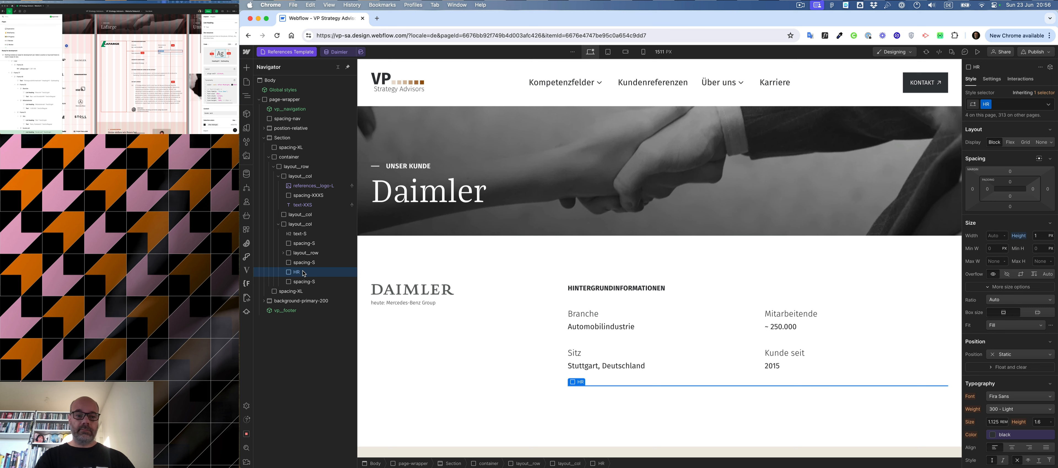
pyautogui.click(300, 265)
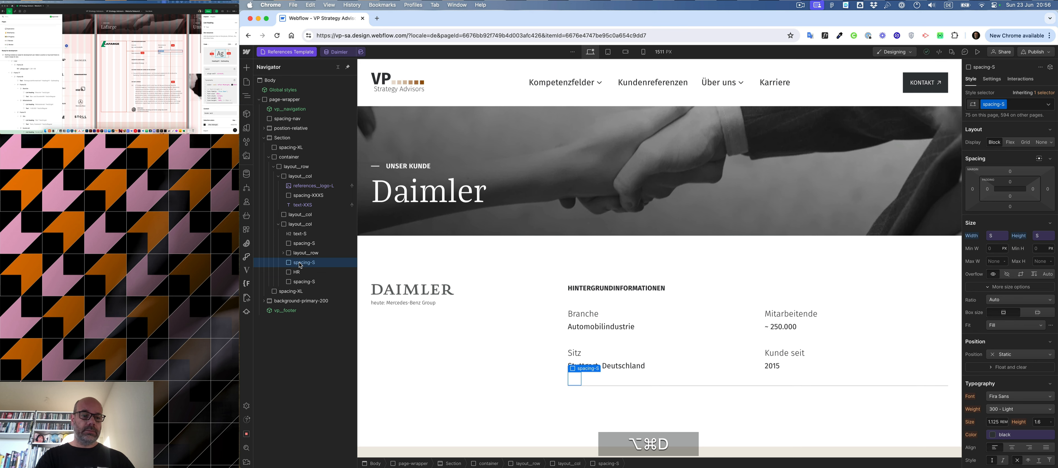
pyautogui.press('alt+super+g')
pyautogui.moveTo(301, 272); pyautogui.dragTo(328, 282)
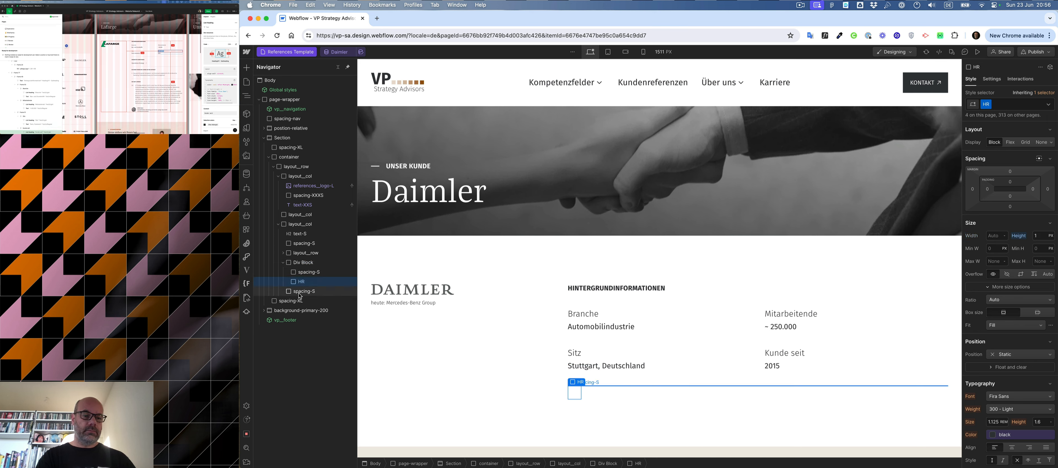
pyautogui.moveTo(320, 292); pyautogui.dragTo(328, 290)
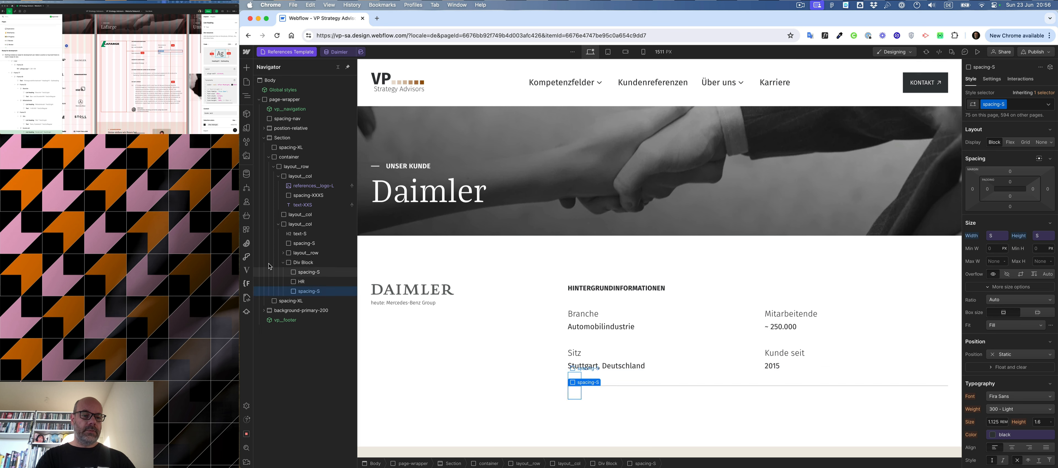
# Copy the divider Div Block and paste it twice below itself
pyautogui.click(283, 263)
pyautogui.click(294, 264)
pyautogui.press('super+c')
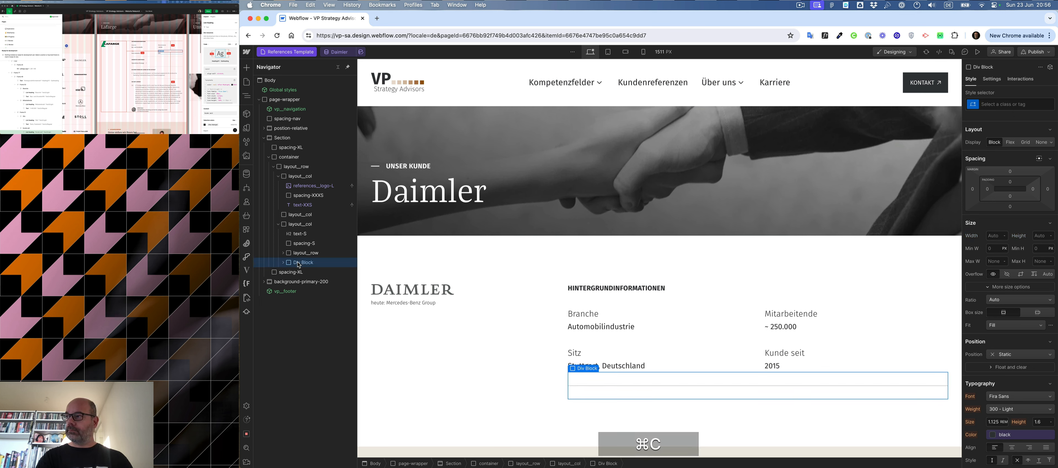
pyautogui.press('super+v')
pyautogui.press('super+v')
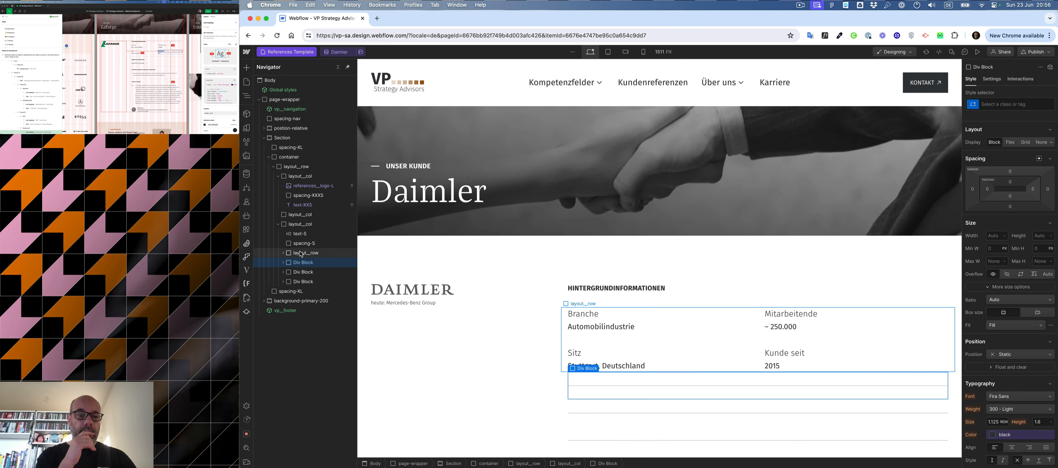
pyautogui.click(283, 253)
pyautogui.click(309, 274)
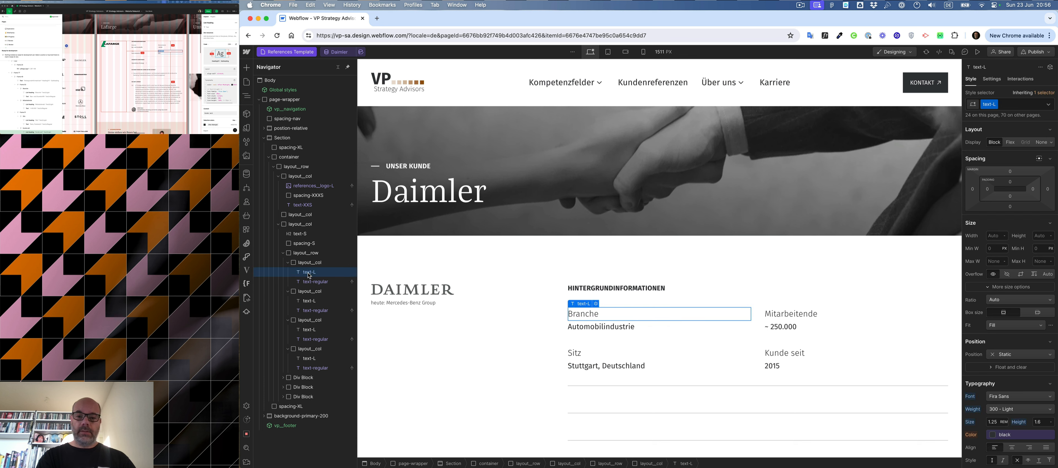
pyautogui.press('super')
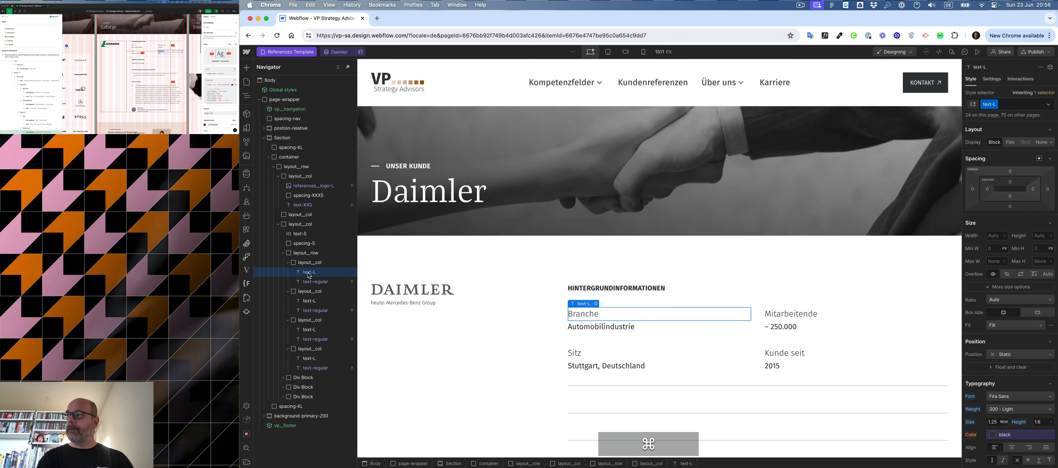
pyautogui.click(288, 263)
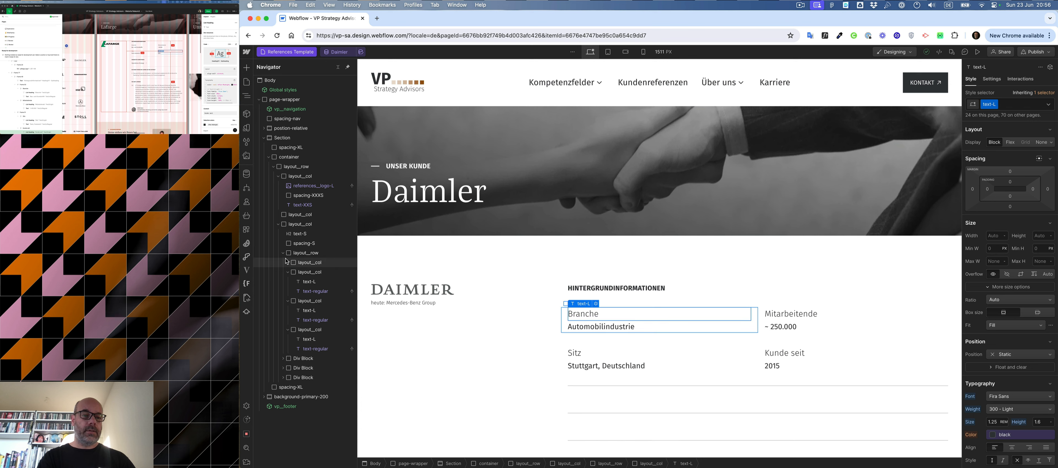
pyautogui.click(282, 253)
# Duplicate the Hintergrundinformationen heading below the first divider and retitle it Eingesetzte Kompetenzen
pyautogui.click(297, 234)
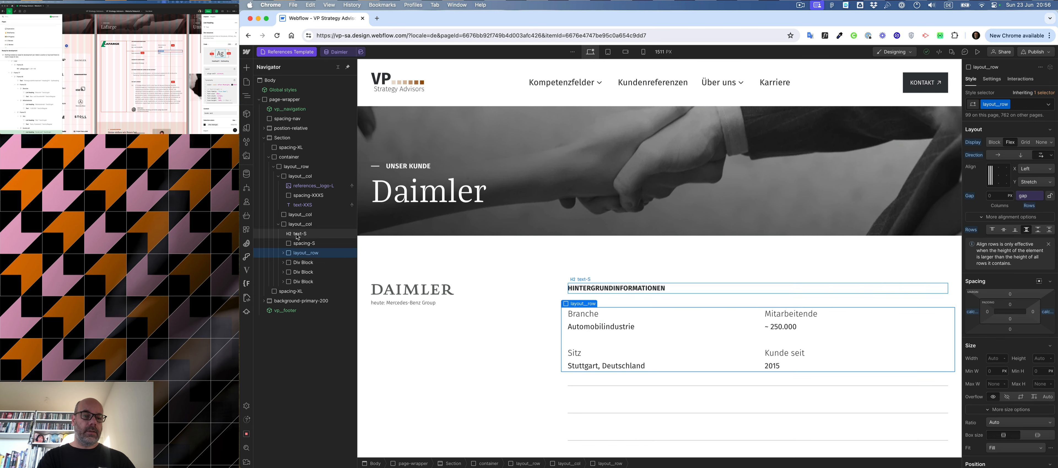
pyautogui.press('alt')
pyautogui.moveTo(298, 234); pyautogui.dragTo(299, 273)
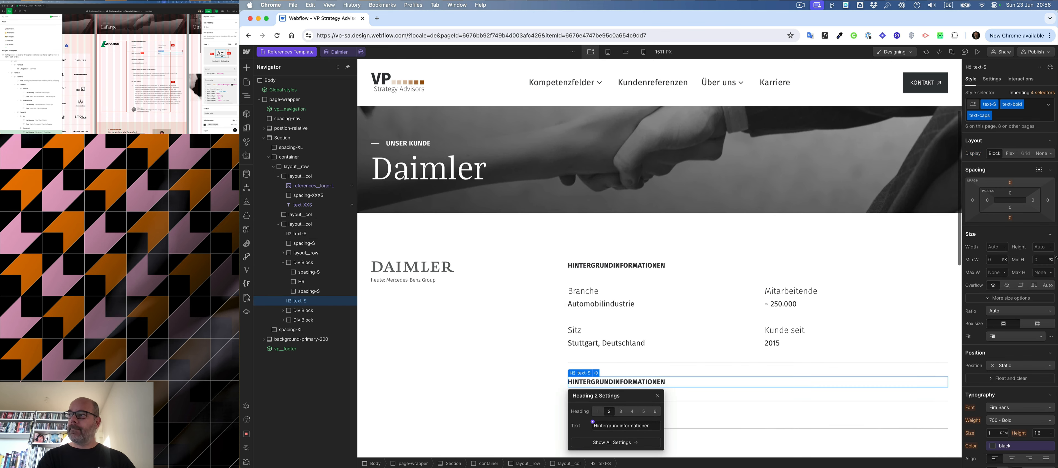
pyautogui.doubleClick(138, 60)
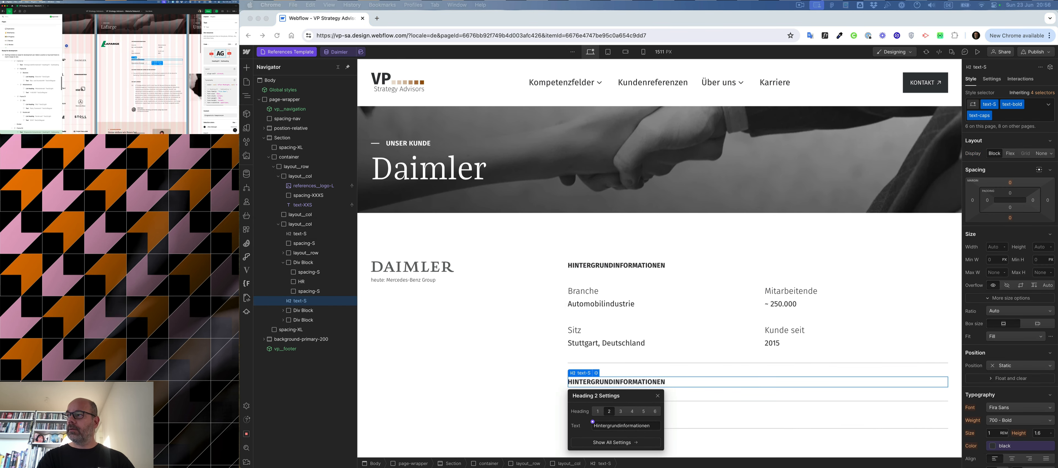
pyautogui.press('super+c')
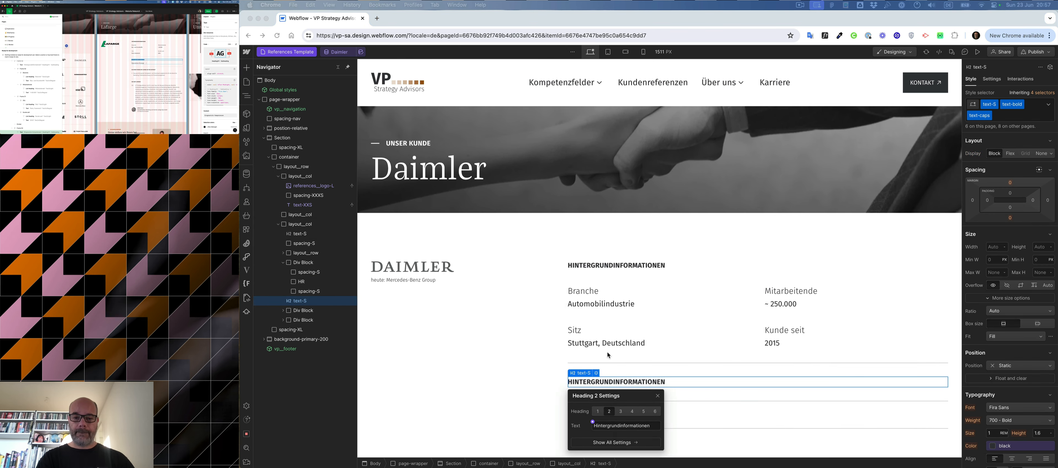
pyautogui.doubleClick(626, 426)
pyautogui.press('super+v')
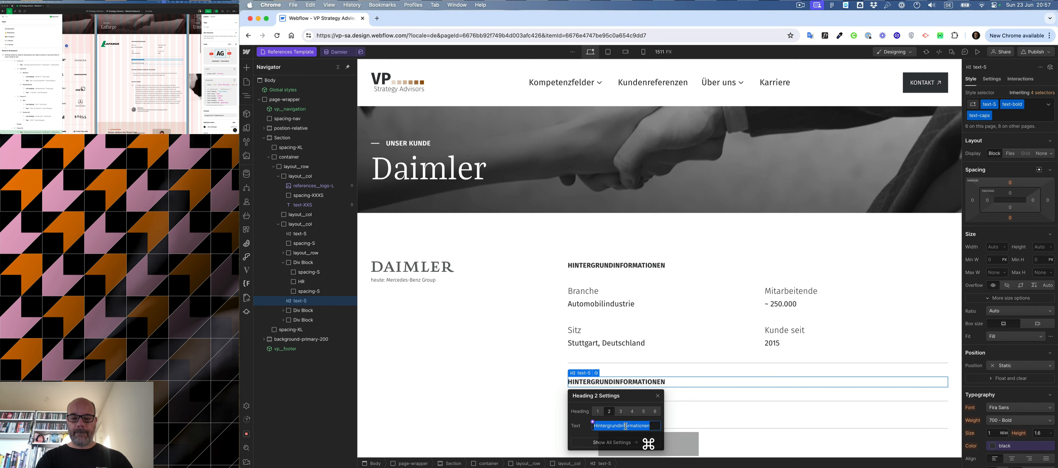
pyautogui.click(657, 395)
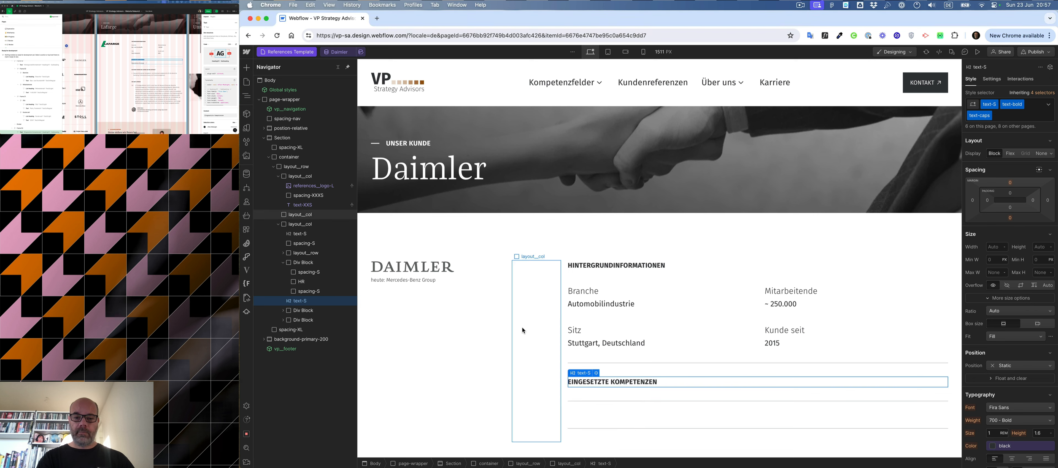
# Copy a spacing-S element and paste it below the Eingesetzte Kompetenzen heading
pyautogui.click(522, 328)
pyautogui.click(138, 62)
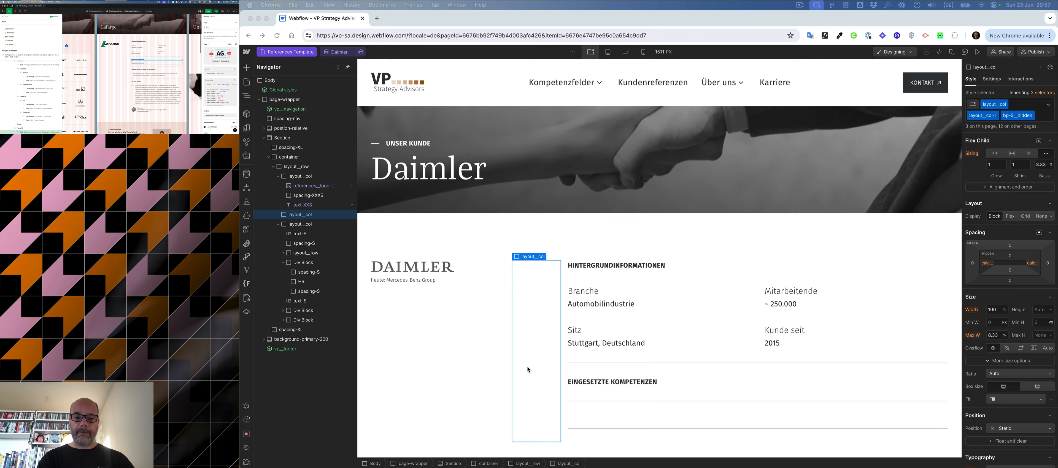
pyautogui.click(583, 368)
pyautogui.press('super+c')
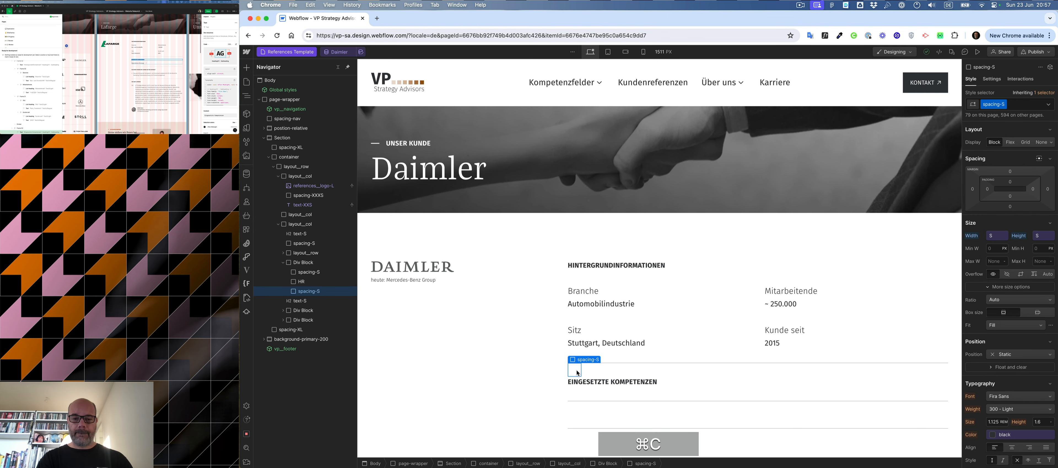
pyautogui.click(596, 382)
pyautogui.press('super+v')
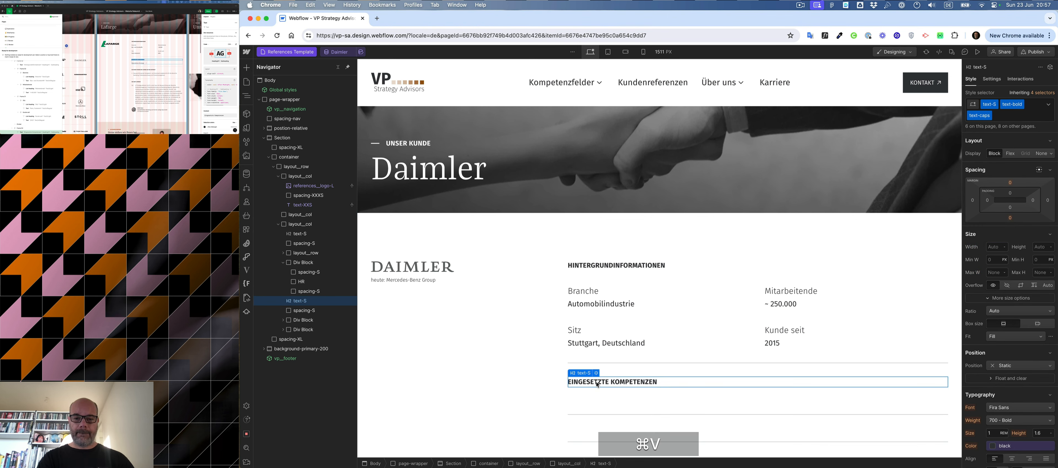
pyautogui.click(629, 397)
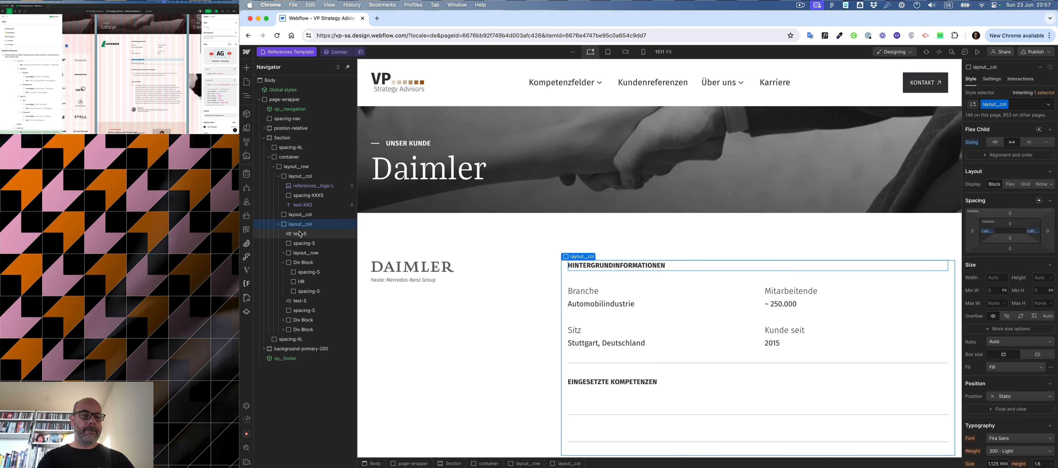
# Insert a Link Block and move it below the spacing under the Eingesetzte Kompetenzen heading
pyautogui.click(299, 245)
pyautogui.press('super+k')
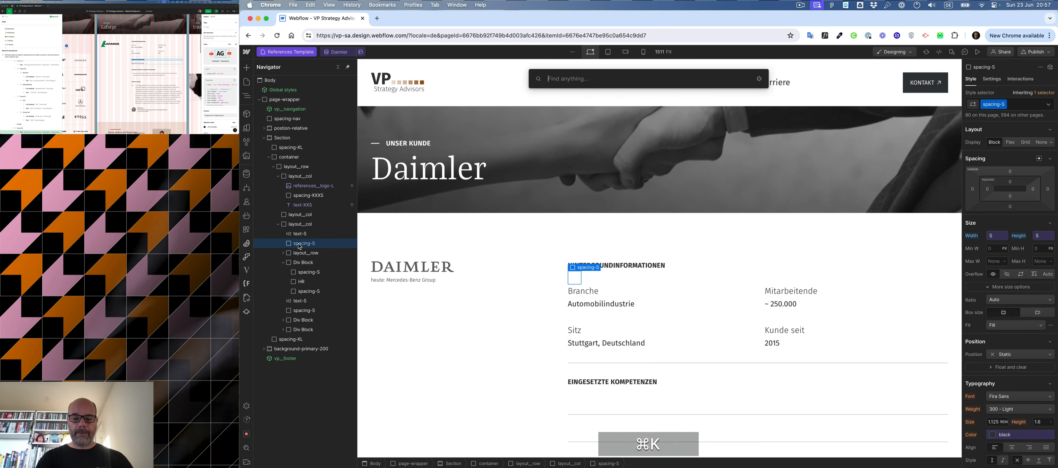
pyautogui.write('link')
pyautogui.press('Return')
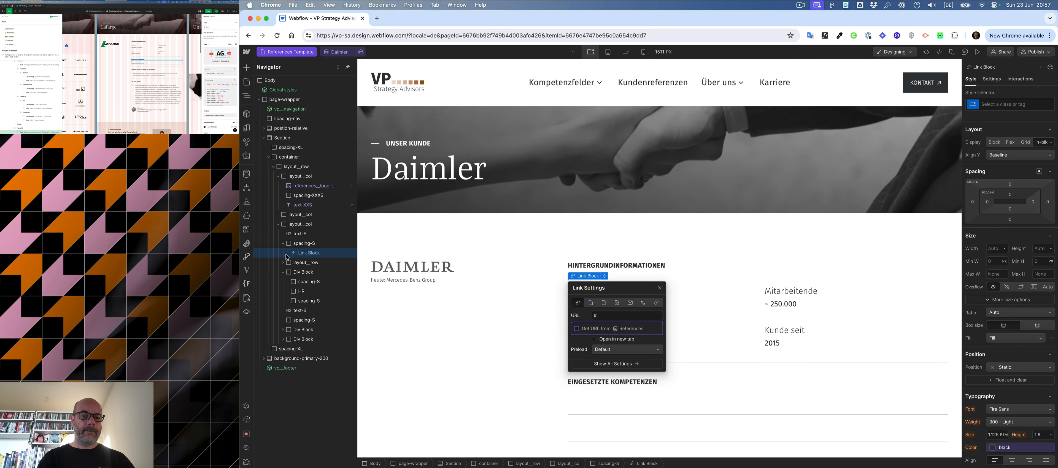
pyautogui.press('Escape')
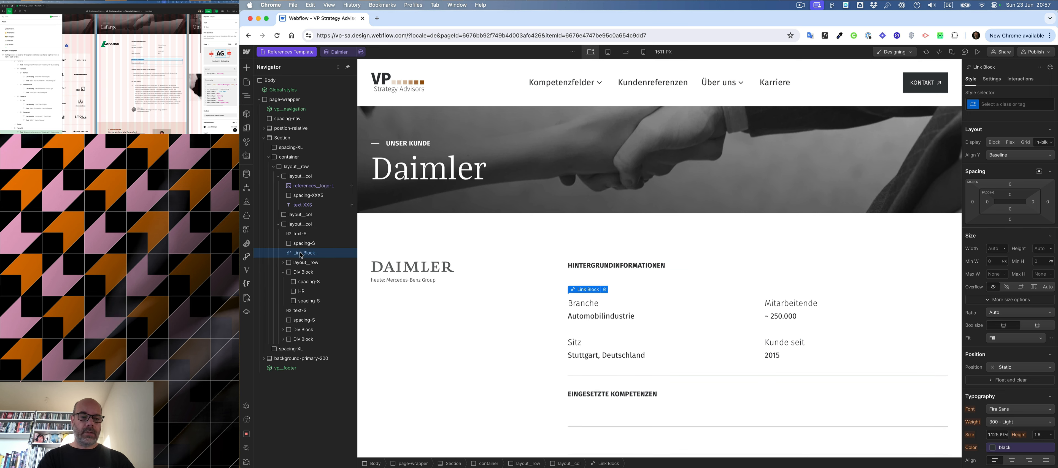
pyautogui.moveTo(301, 265); pyautogui.dragTo(302, 320)
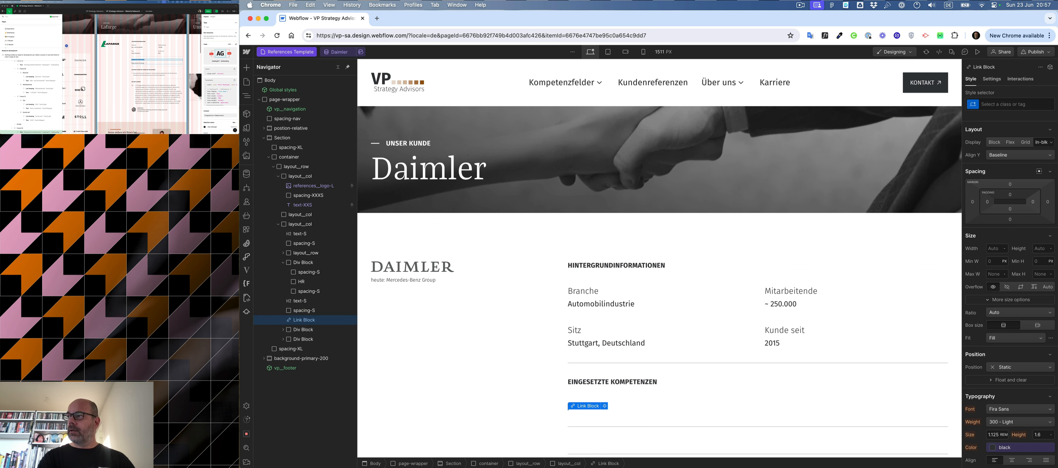
# Add a Text Block inside the Link Block and give it the heading-XS class
pyautogui.click(139, 64)
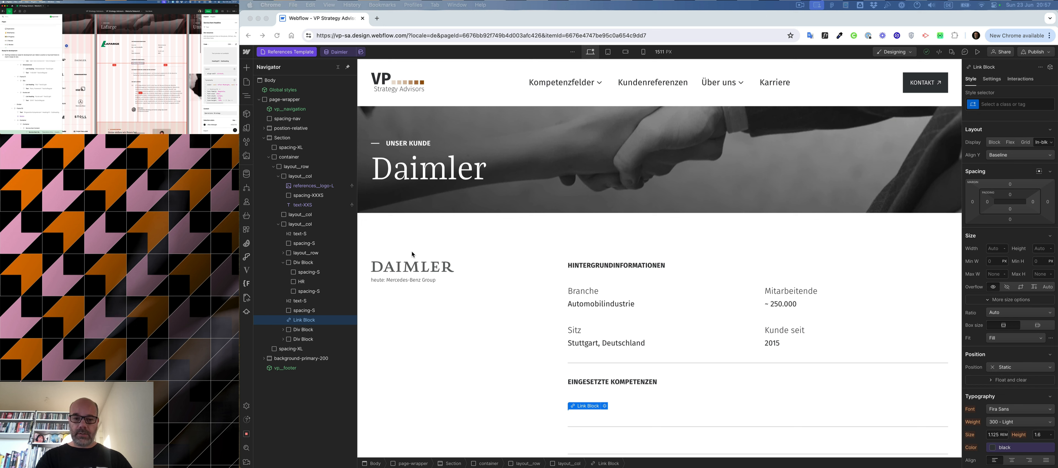
pyautogui.press('super+k')
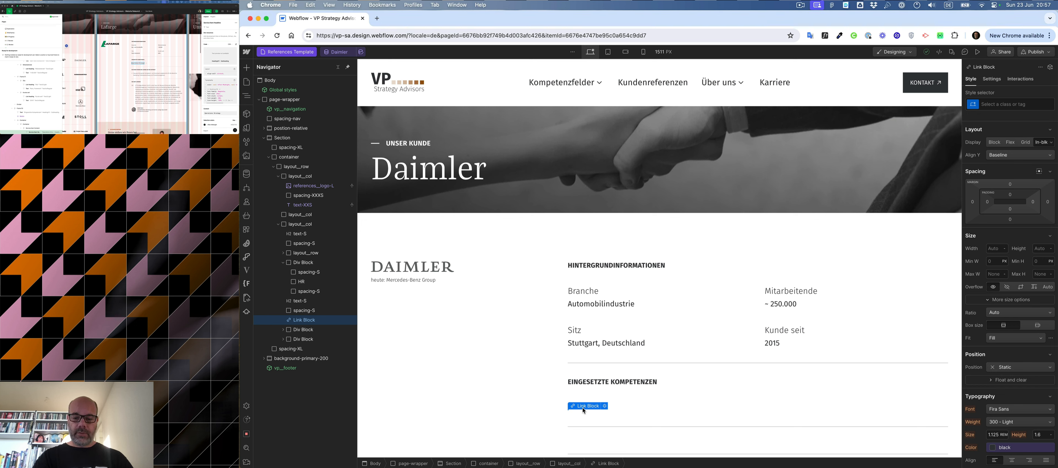
pyautogui.press('super+k')
pyautogui.write('te')
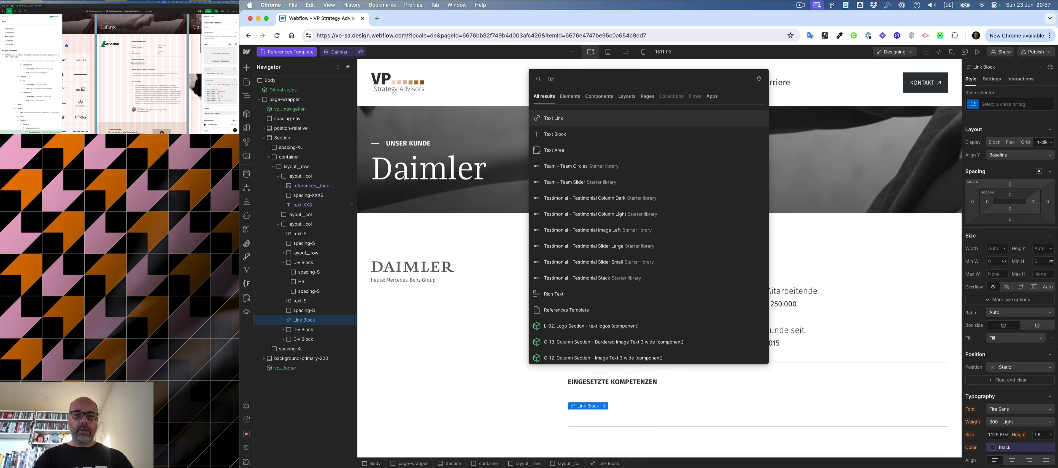
pyautogui.press('Down')
pyautogui.press('super+Return')
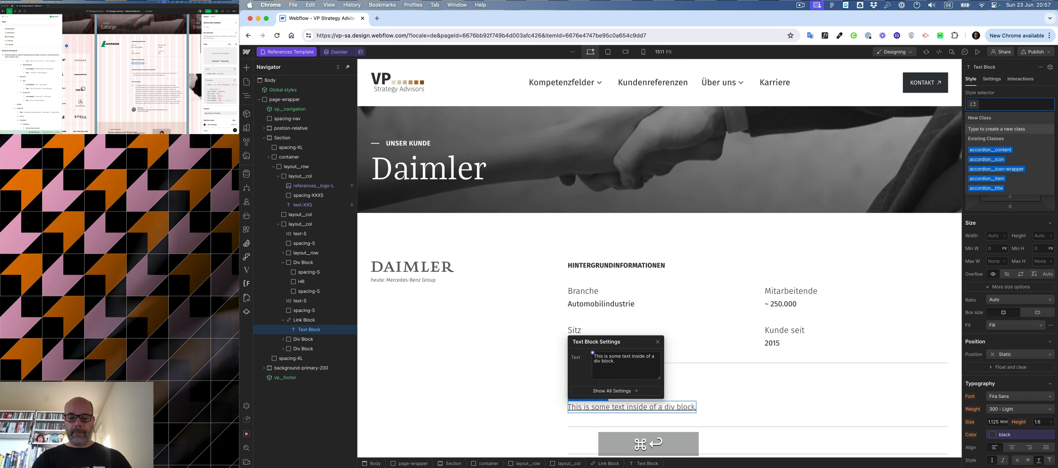
pyautogui.write('heading')
pyautogui.press('Down')
pyautogui.press('Down')
pyautogui.press('Down')
pyautogui.press('Down')
pyautogui.press('Down')
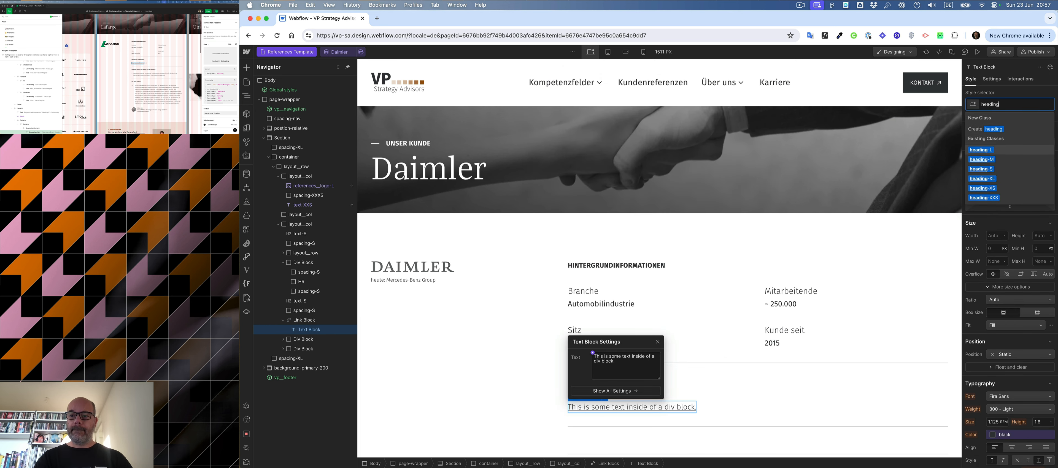
pyautogui.press('Return')
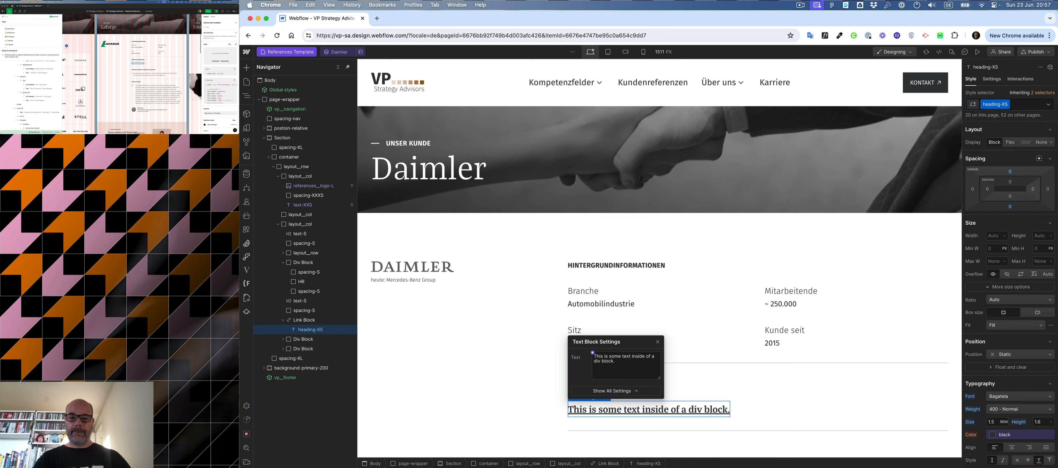
# Assign the existing link-row class to the Link Block
pyautogui.click(299, 321)
pyautogui.press('super+Return')
pyautogui.write('l')
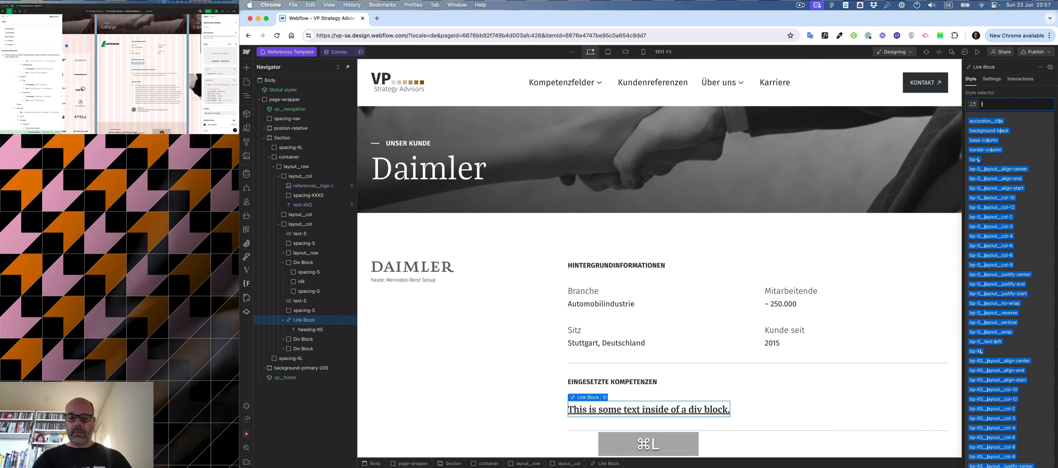
pyautogui.write('ink')
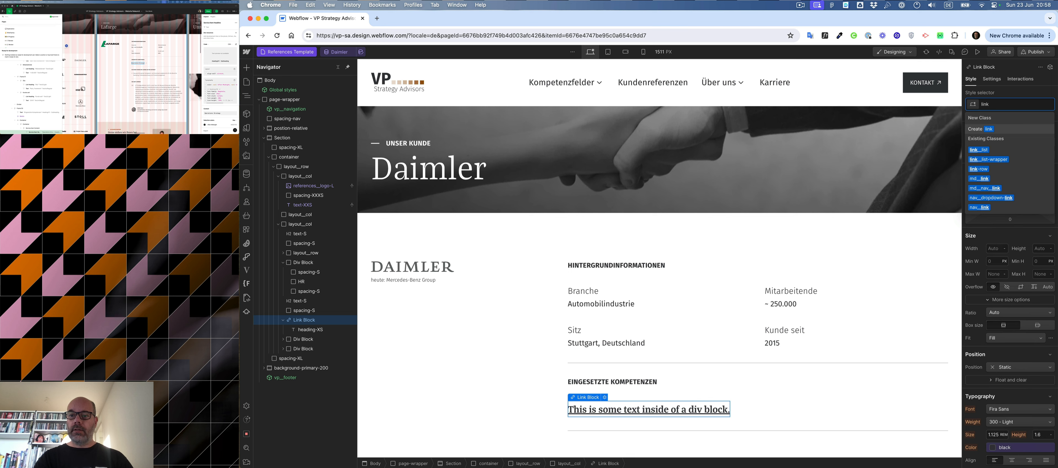
pyautogui.press('Down')
pyautogui.press('Down')
pyautogui.press('Down')
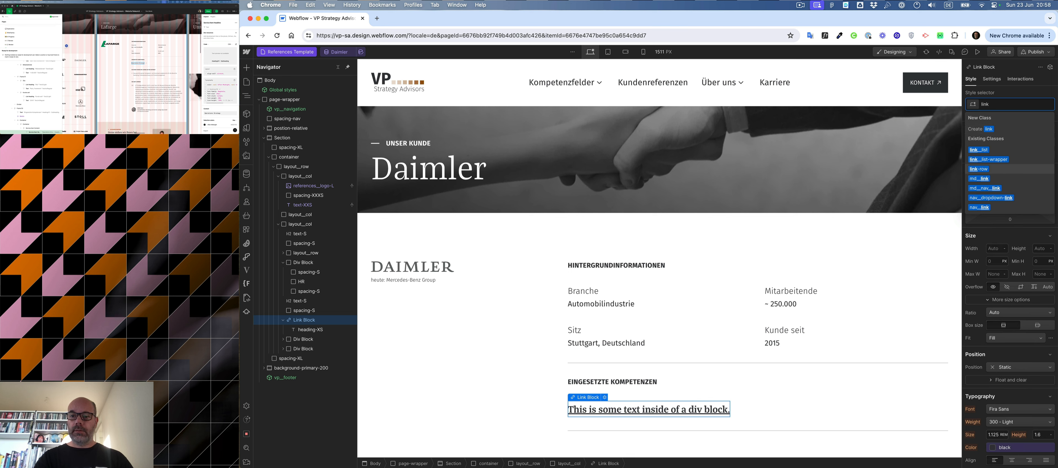
pyautogui.press('Return')
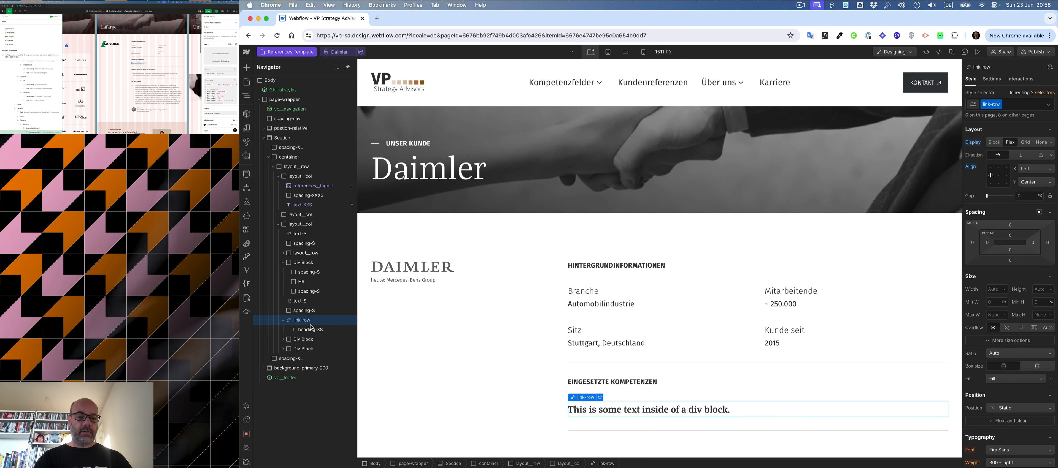
# Add the text-light combo class to the heading-XS text inside the link
pyautogui.press('super+Return')
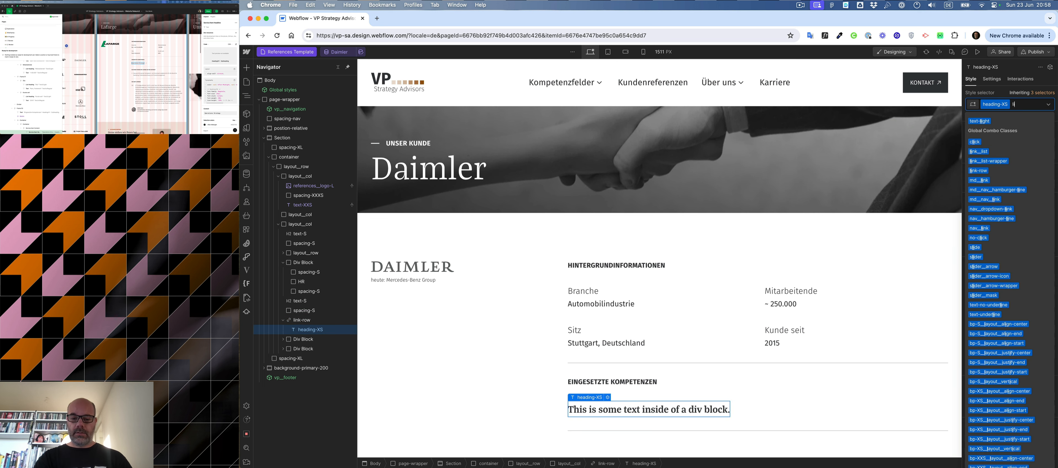
pyautogui.write('ligh')
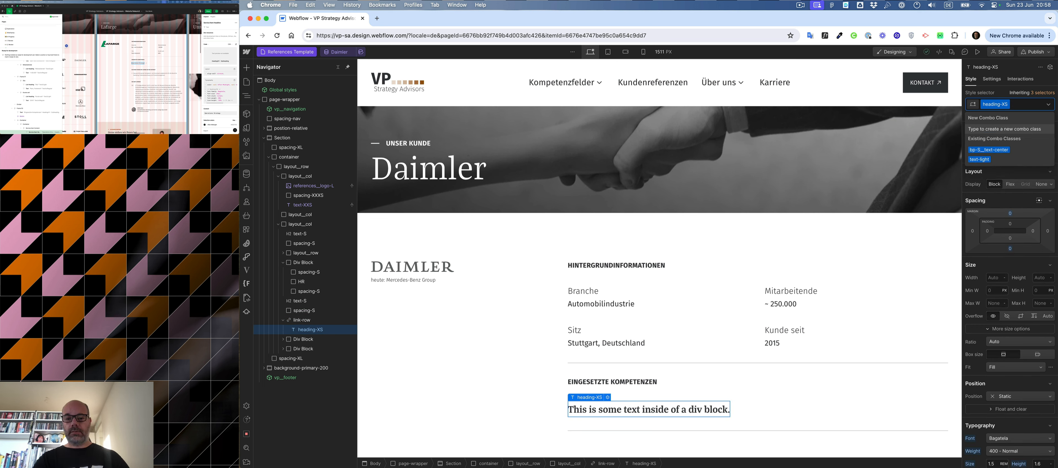
pyautogui.press('Return')
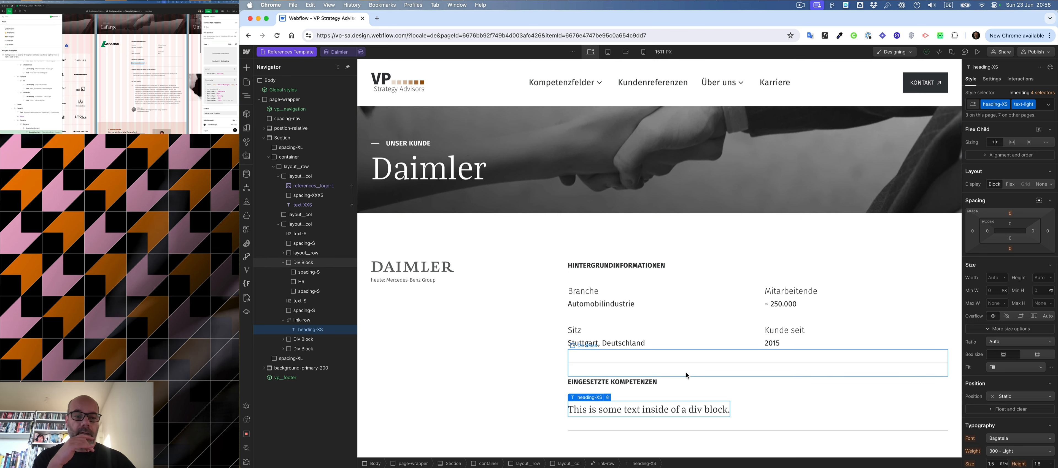
# Copy the external-arrow icon from the design reference and import it as an SVG into the link-row
pyautogui.click(280, 321)
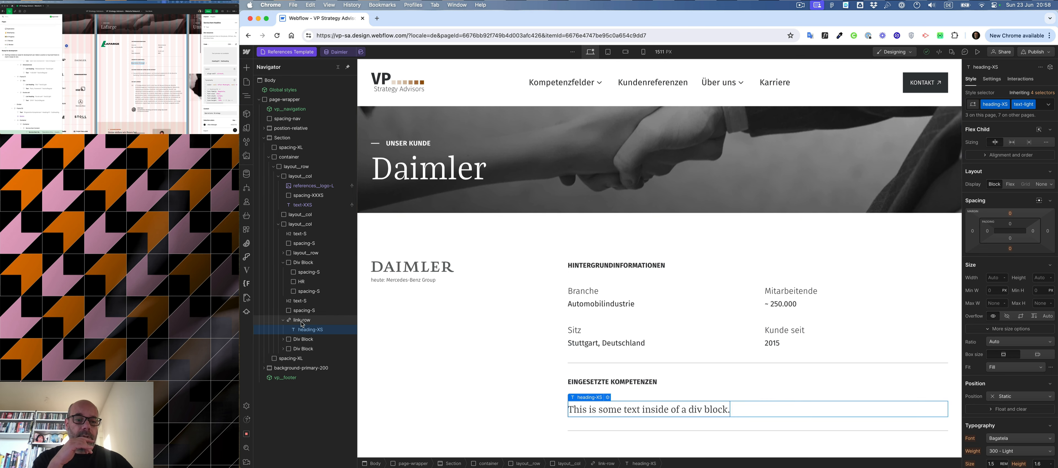
pyautogui.click(281, 321)
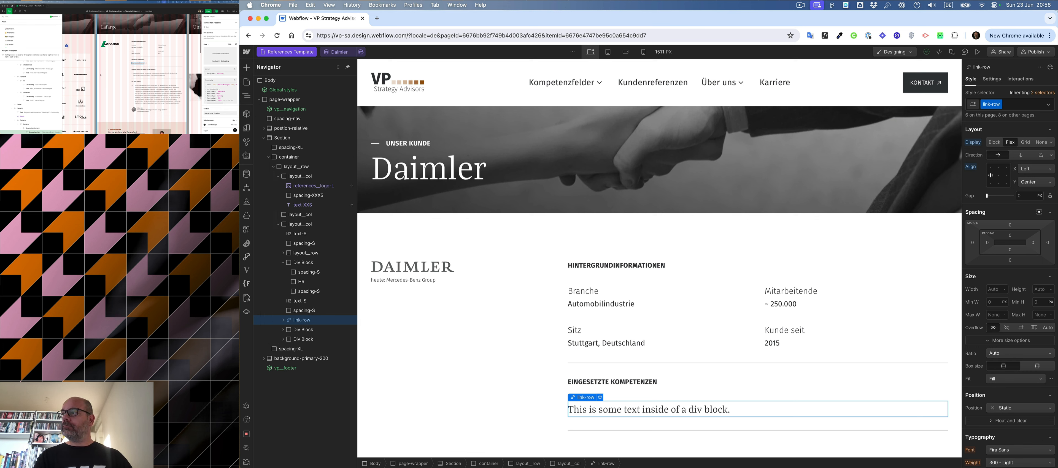
pyautogui.click(145, 65)
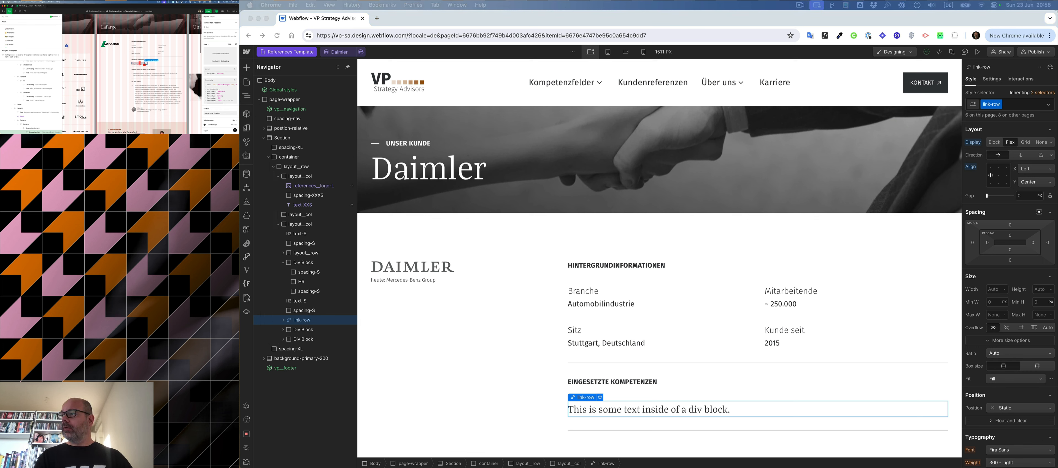
pyautogui.click(146, 64)
pyautogui.scroll(-2, 53, 96)
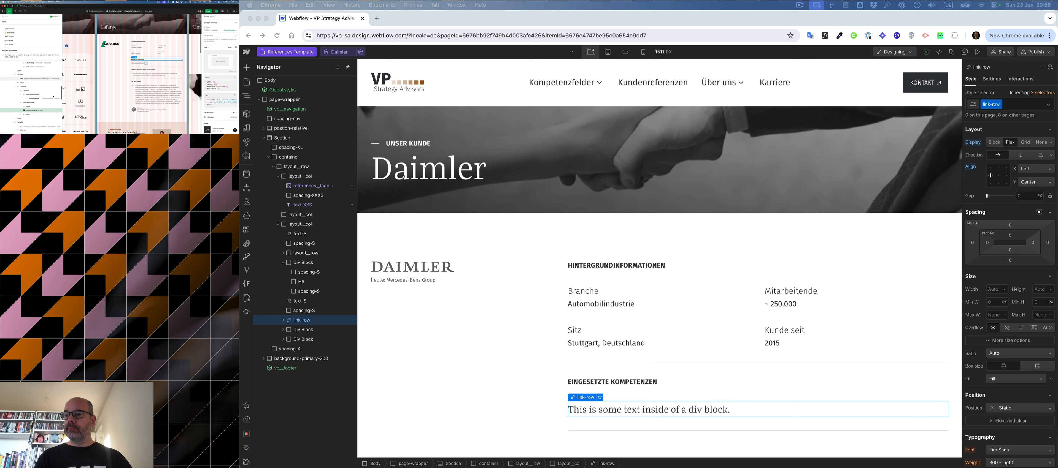
pyautogui.click(28, 94)
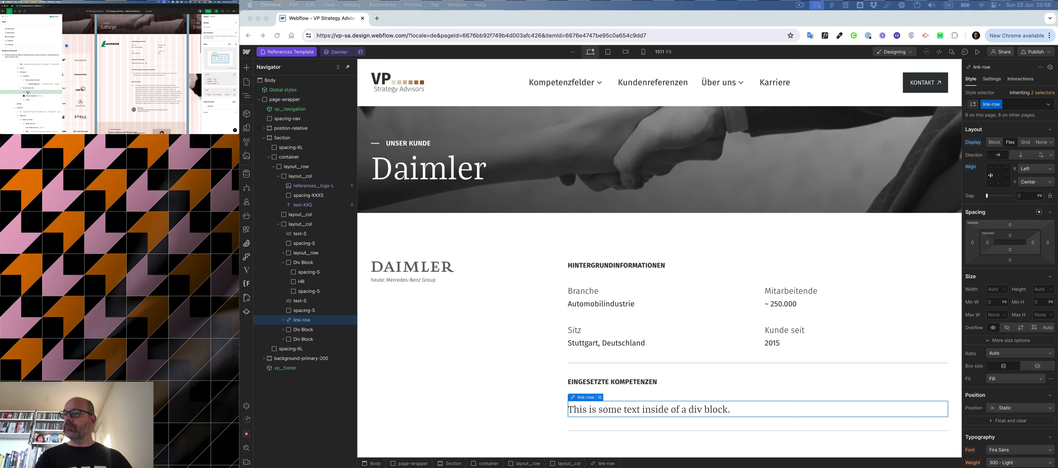
pyautogui.click(25, 88)
pyautogui.click(28, 89)
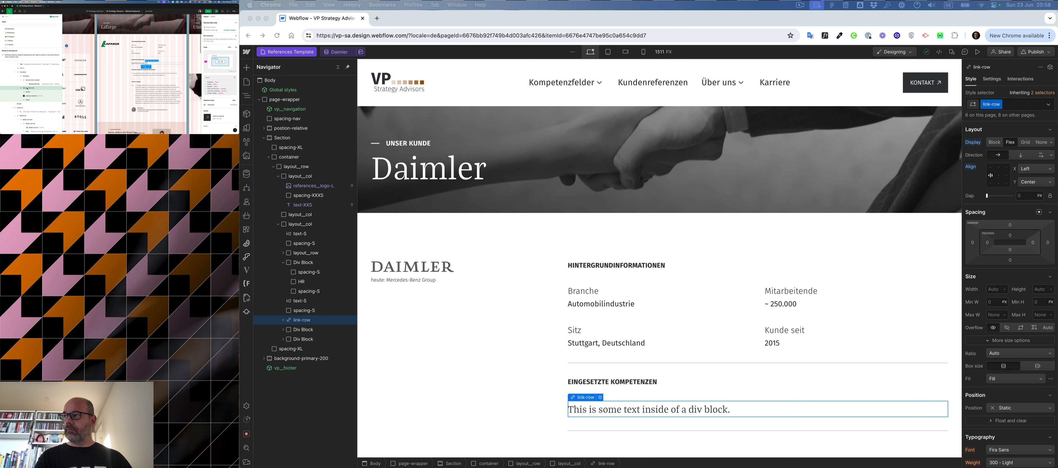
pyautogui.rightClick(26, 88)
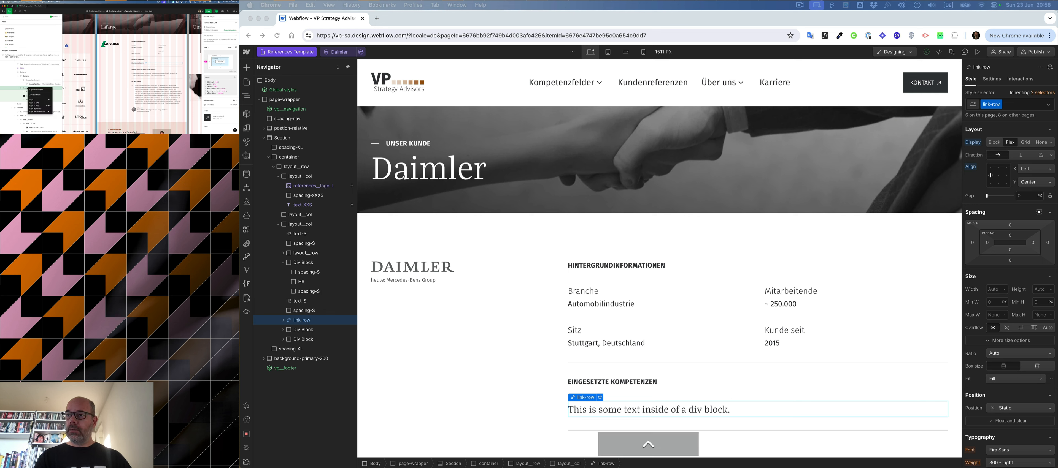
pyautogui.click(31, 103)
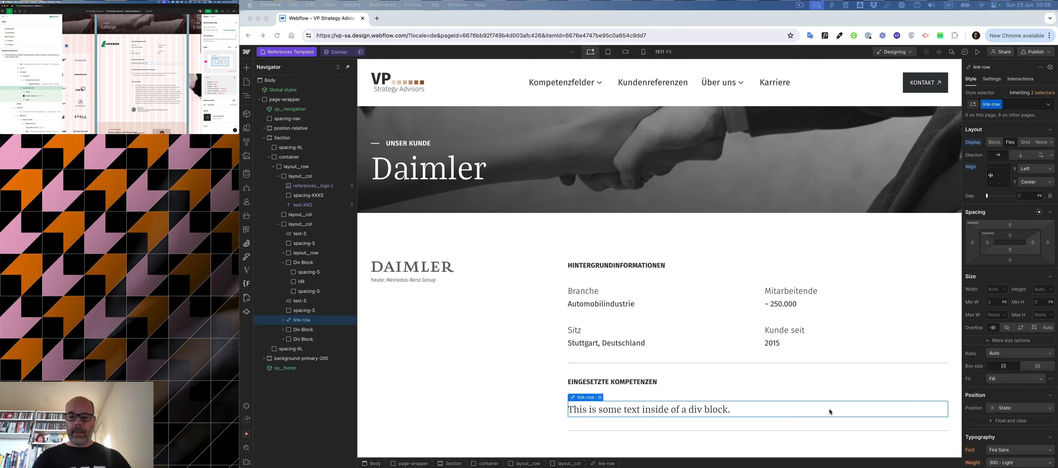
pyautogui.press('super+k')
pyautogui.write('svg')
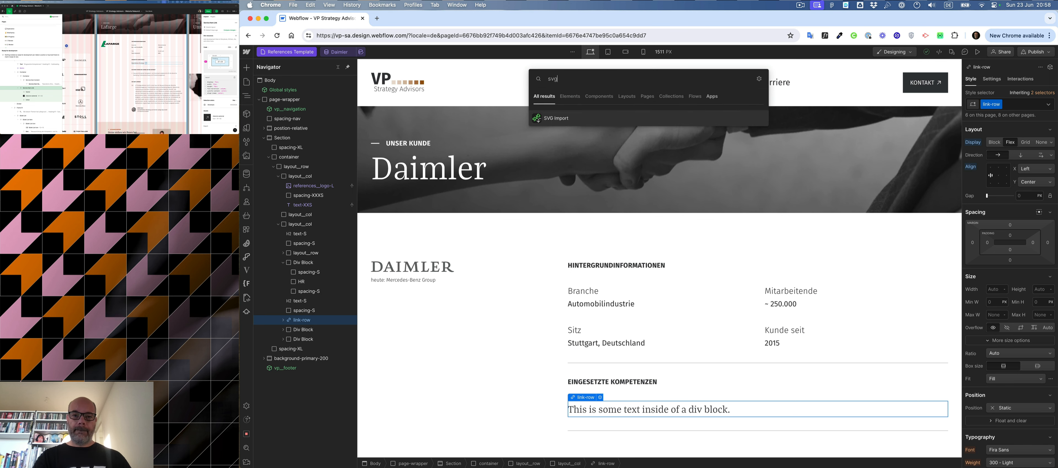
pyautogui.press('Return')
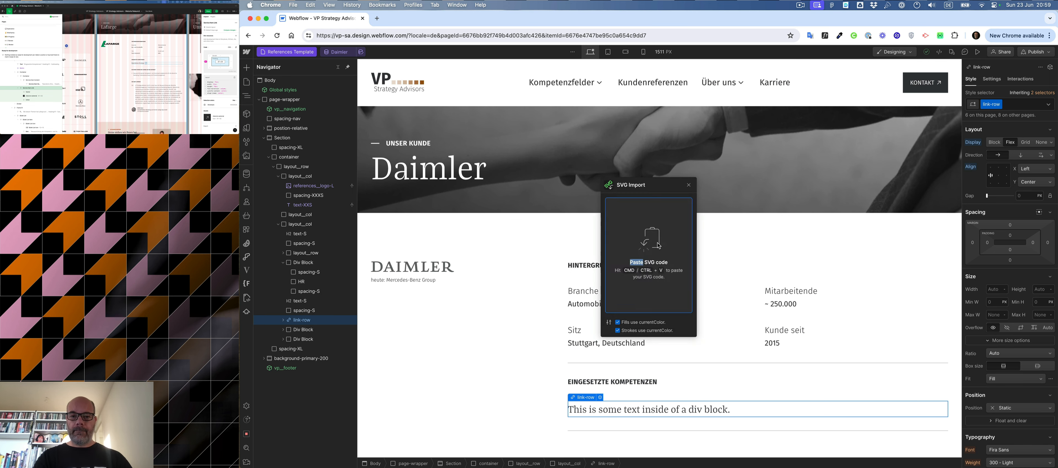
pyautogui.press('super+v')
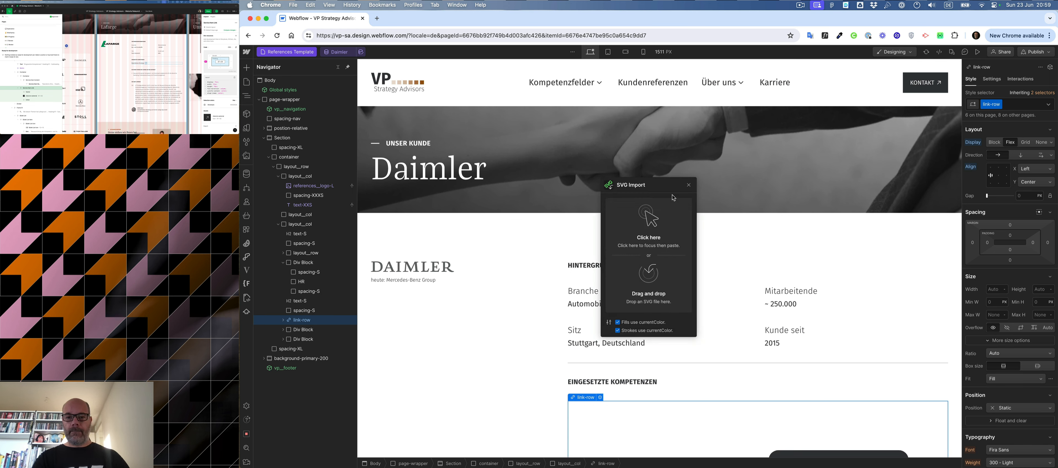
pyautogui.click(689, 185)
pyautogui.scroll(-3, 723, 233)
pyautogui.scroll(-3, 724, 233)
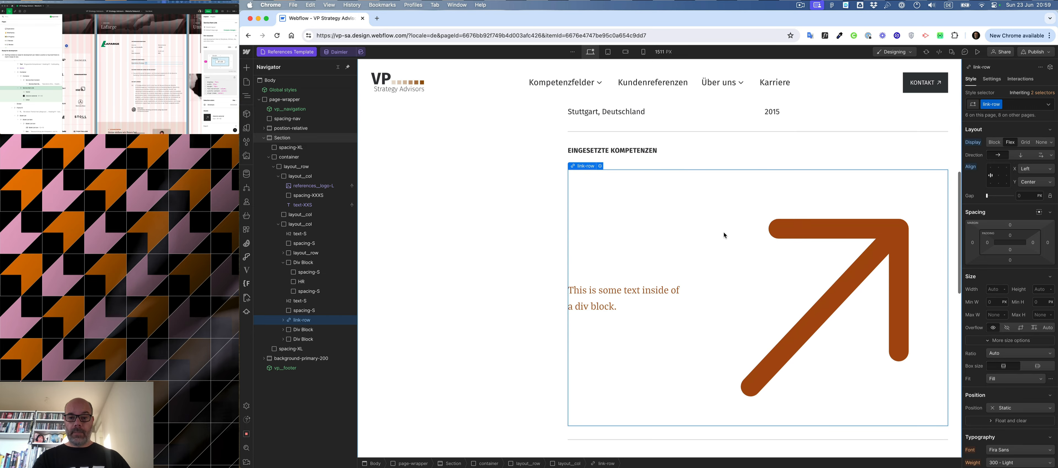
# Create and apply the class references__link-icon to the imported SVG
pyautogui.click(746, 282)
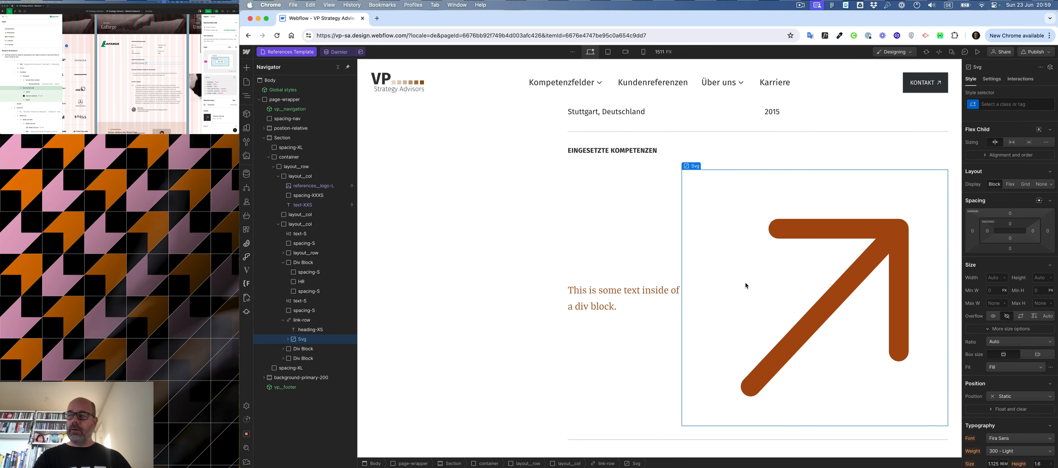
pyautogui.press('super')
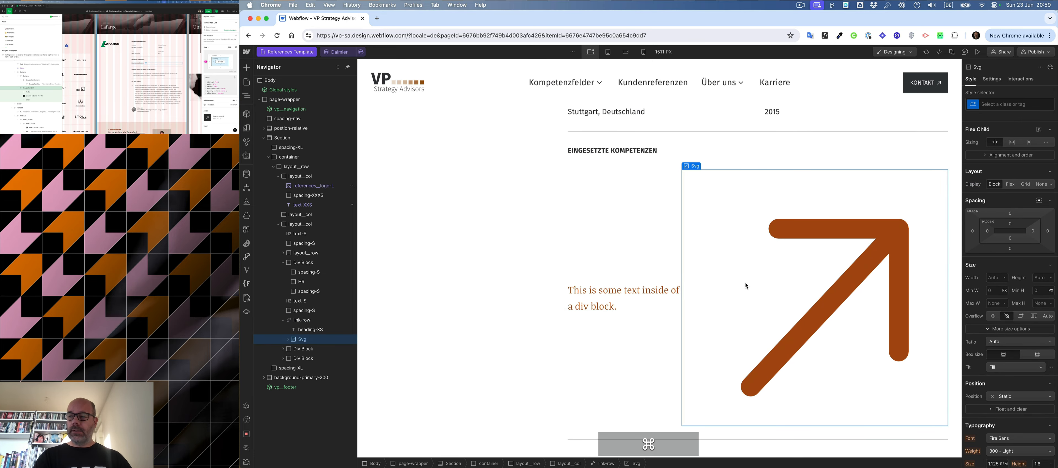
pyautogui.press('super+Return')
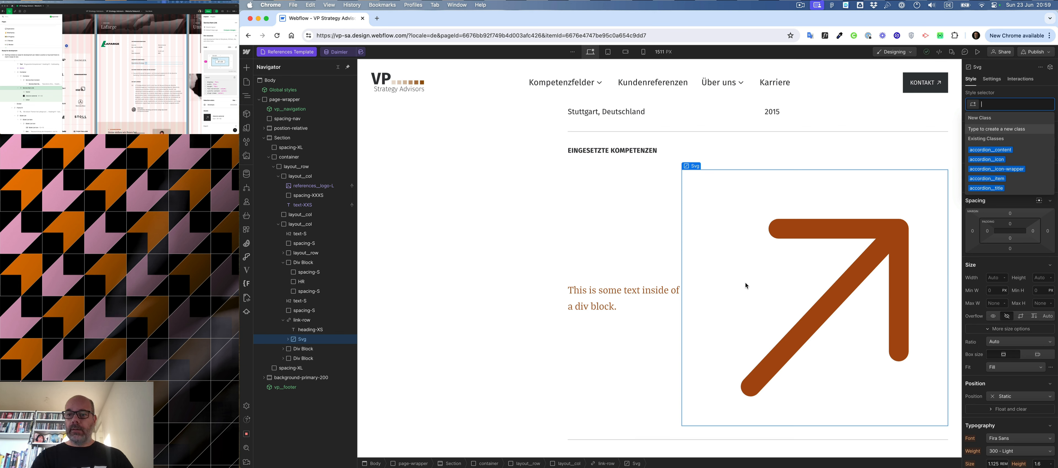
pyautogui.write('icon')
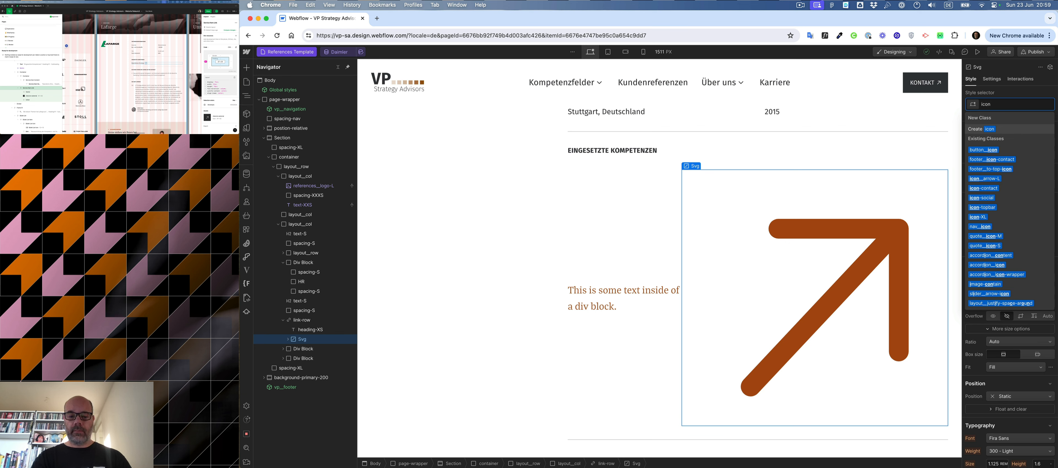
pyautogui.write('referen')
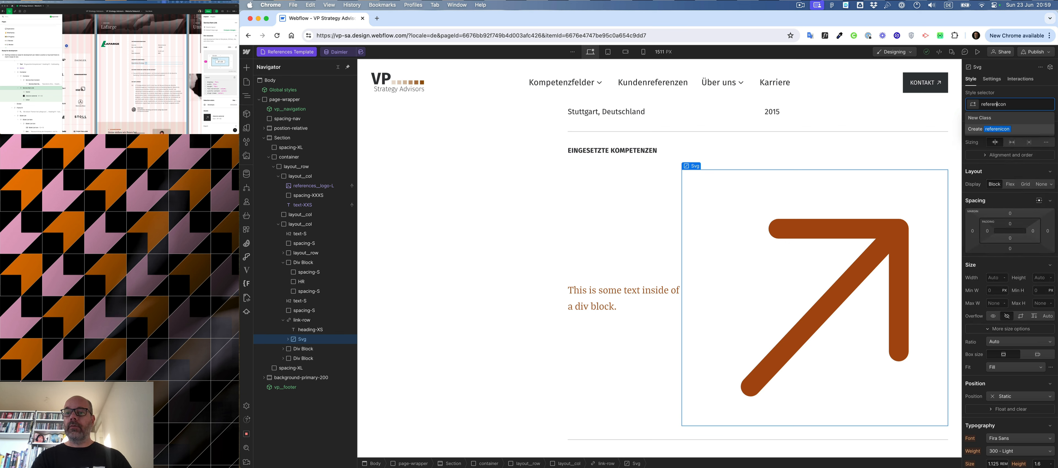
pyautogui.write('ces-')
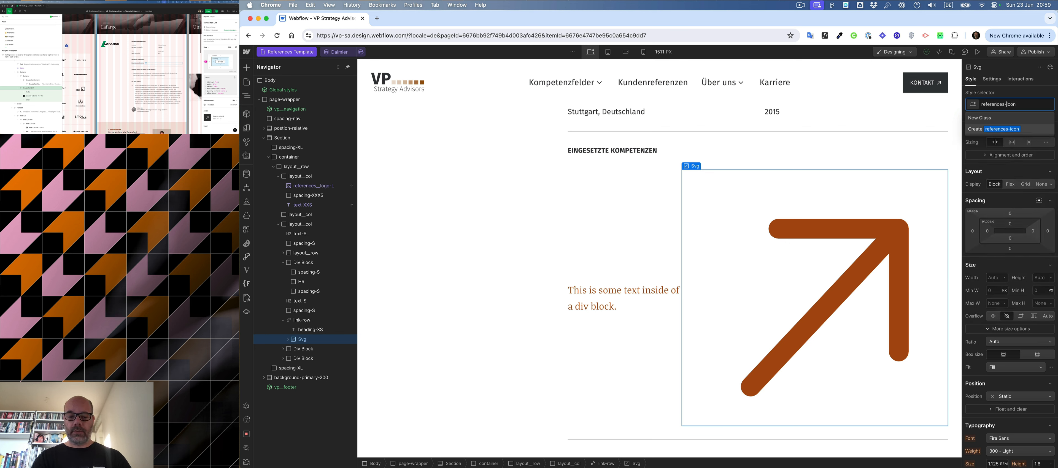
pyautogui.write('__service')
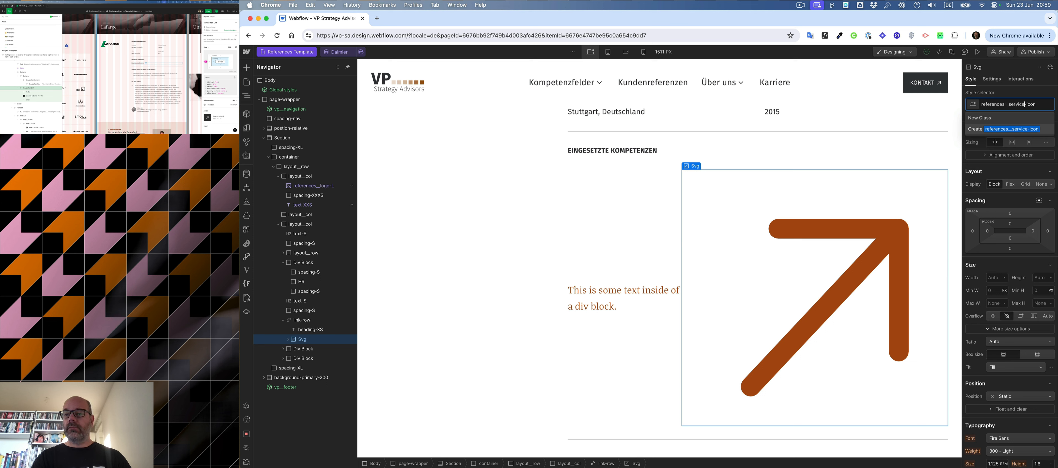
pyautogui.press('BackSpace')
pyautogui.press('BackSpace')
pyautogui.press('BackSpace')
pyautogui.press('BackSpace')
pyautogui.press('BackSpace')
pyautogui.press('BackSpace')
pyautogui.write('k')
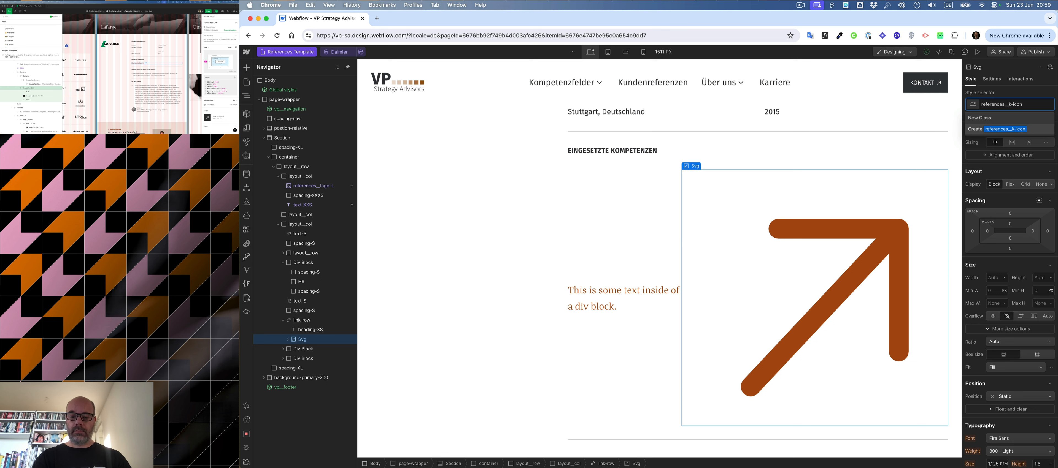
pyautogui.write('ink')
pyautogui.press('Return')
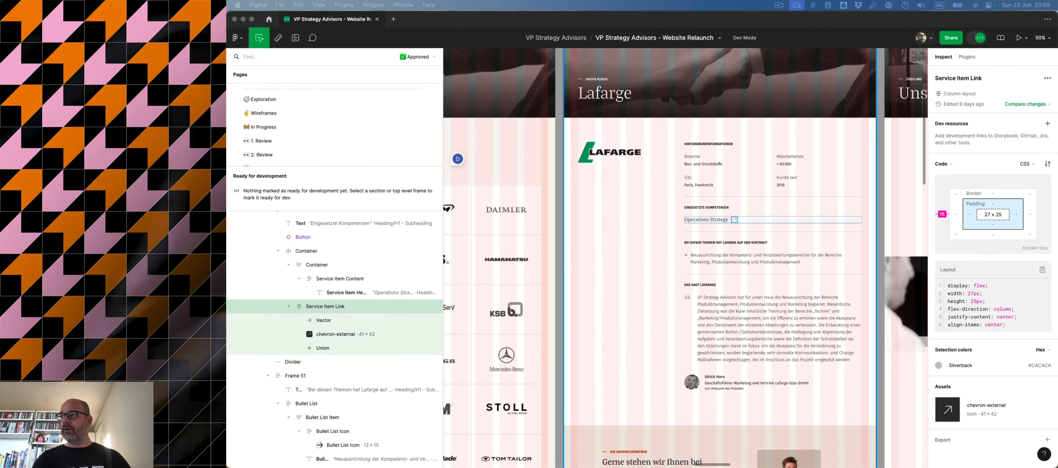
# Compare against the design reference, then size the link icon to 27 px wide and 25 px high
pyautogui.hscroll(-15, 736, 237)
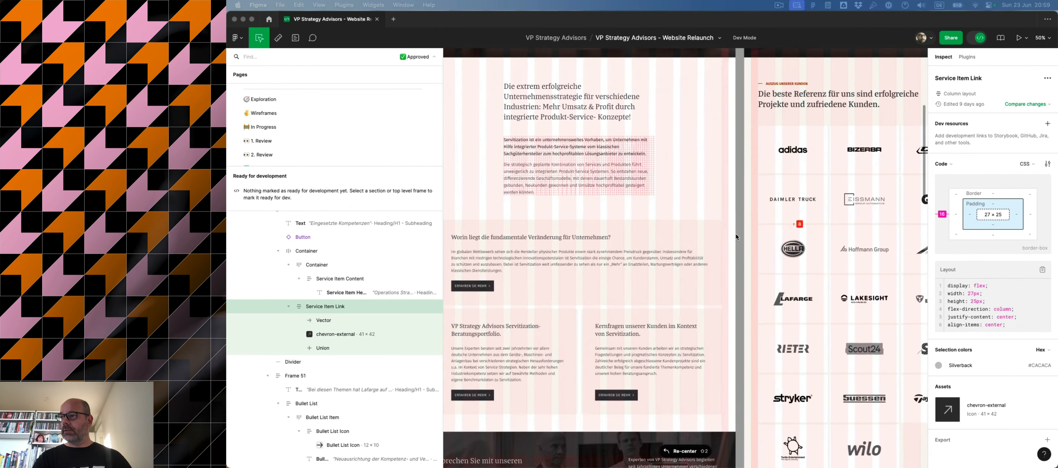
pyautogui.hscroll(-15, 735, 237)
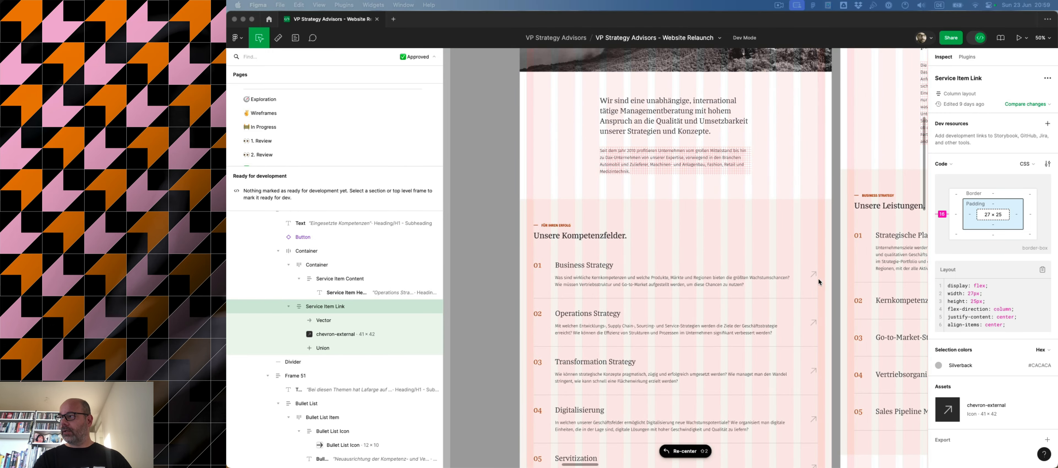
pyautogui.hscroll(-15, 883, 277)
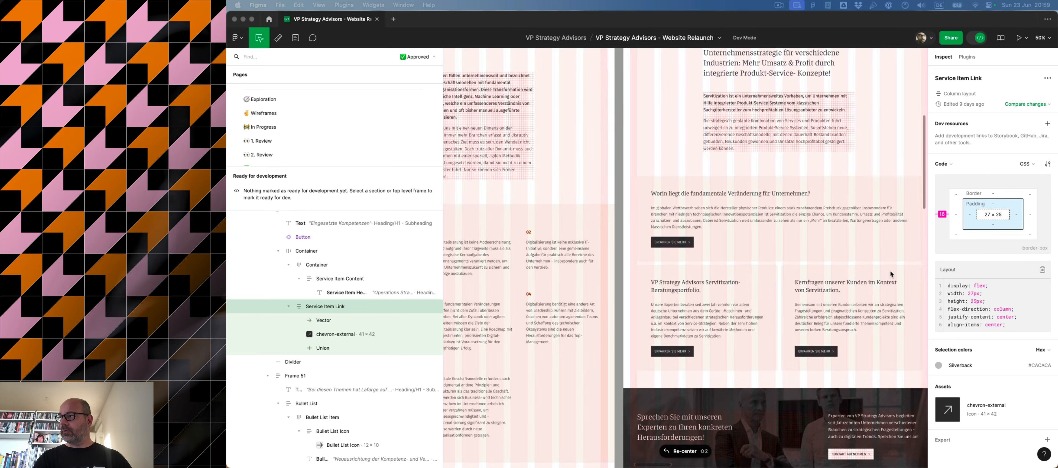
pyautogui.hscroll(15, 890, 274)
pyautogui.scroll(4, 891, 274)
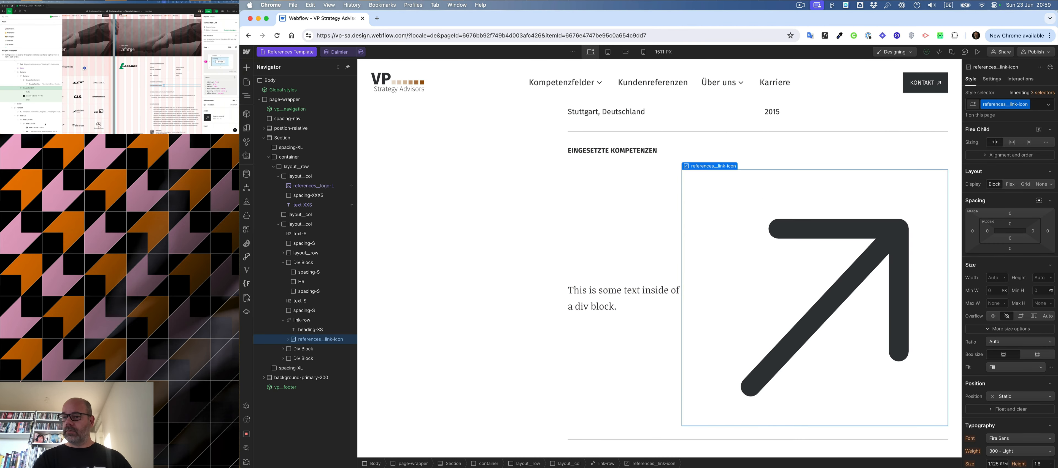
pyautogui.click(992, 277)
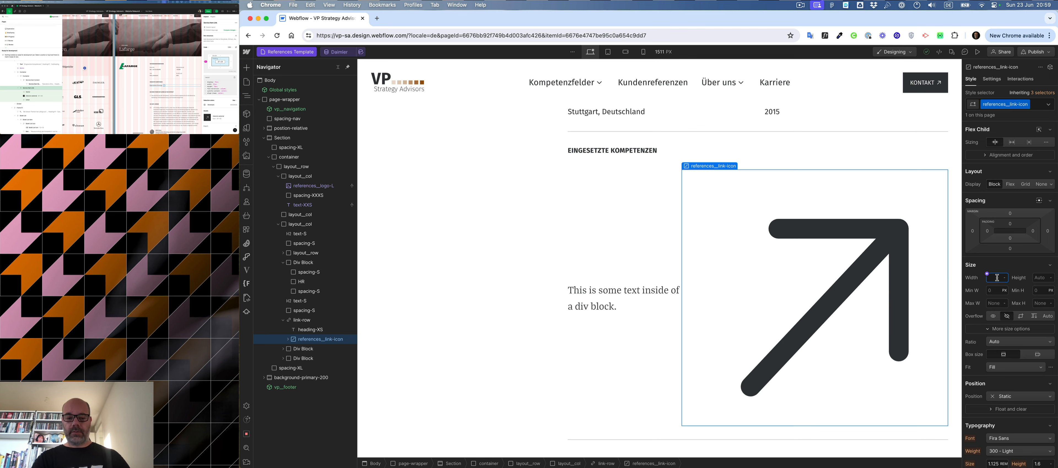
pyautogui.write('27')
pyautogui.press('Return')
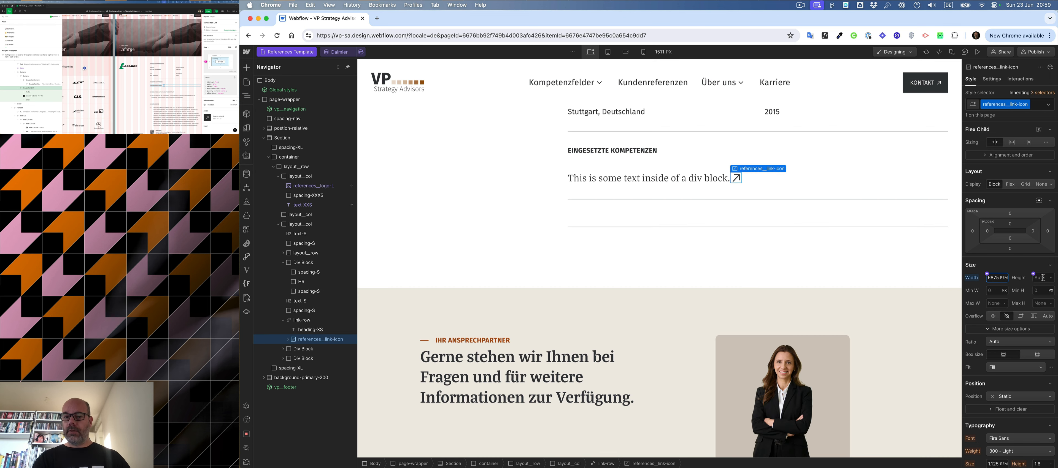
pyautogui.click(1042, 278)
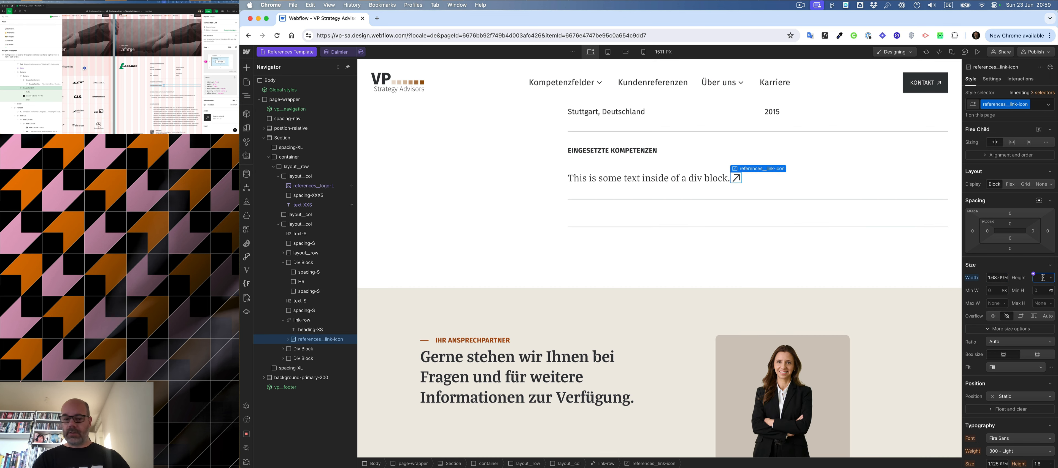
pyautogui.write('5')
pyautogui.press('Return')
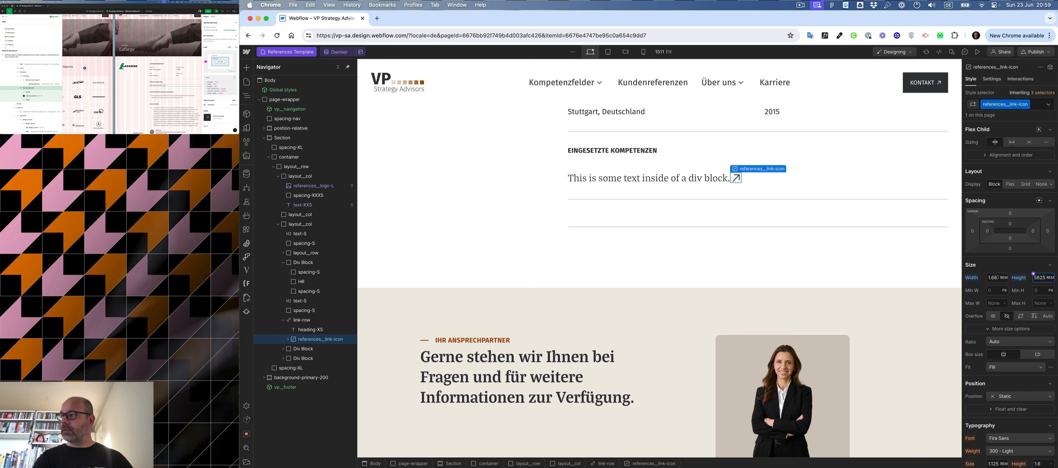
# Give the link icon a left margin of 0.5rem
pyautogui.click(162, 87)
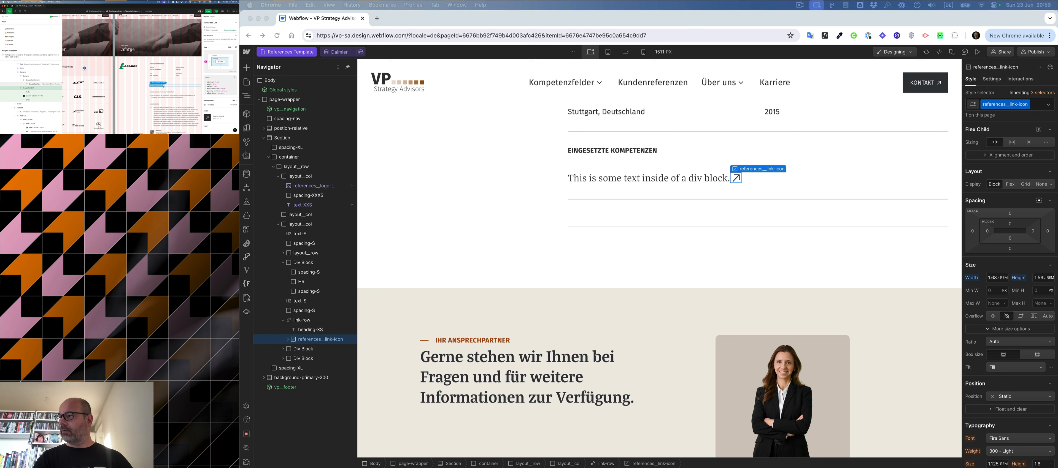
pyautogui.click(163, 85)
pyautogui.click(975, 233)
pyautogui.click(974, 233)
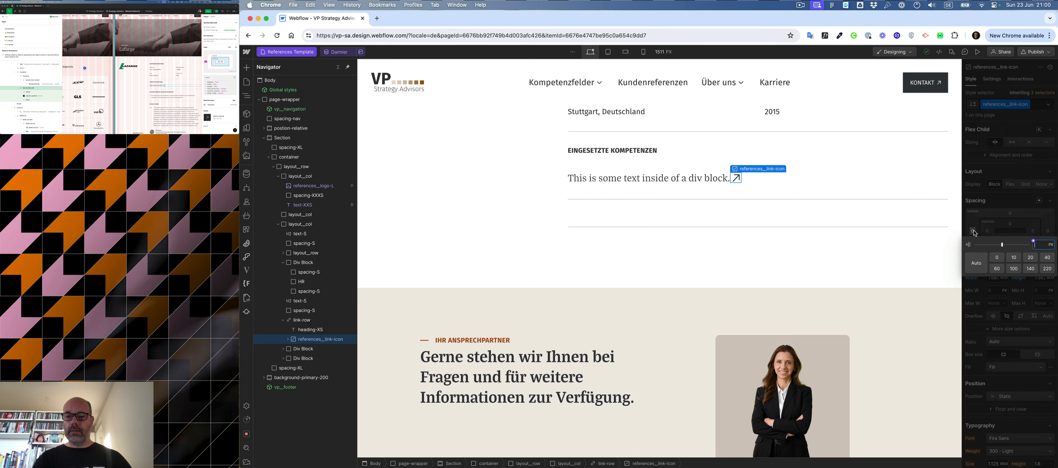
pyautogui.write('0.5rem')
pyautogui.press('Return')
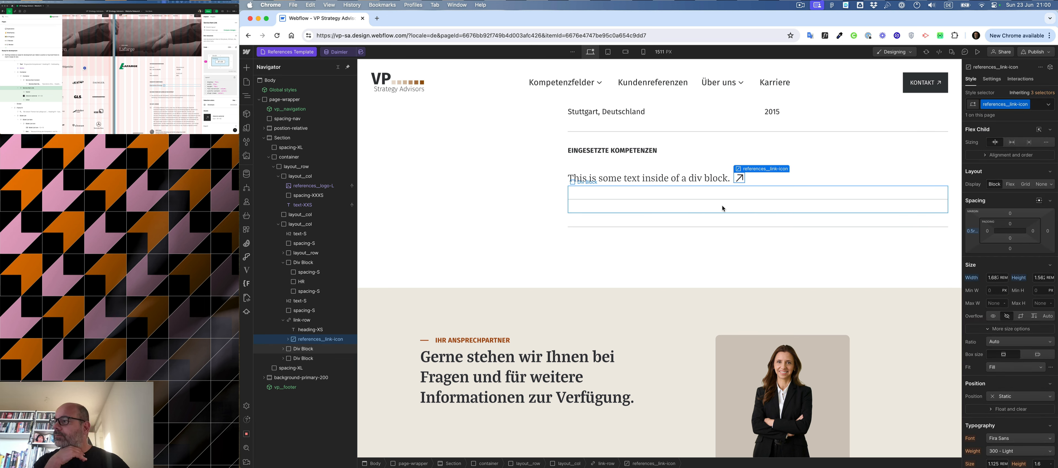
# Add the text-grey combo class to the references__link-icon
pyautogui.click(525, 203)
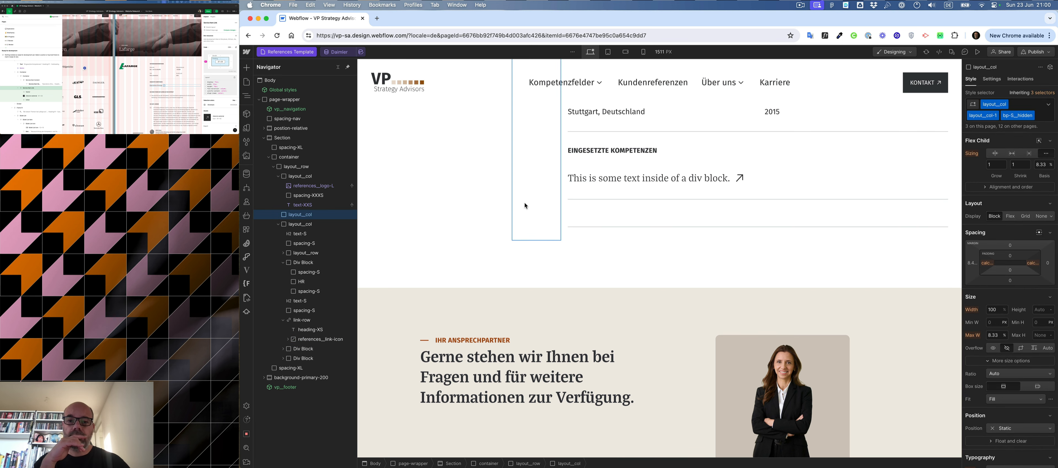
pyautogui.click(737, 179)
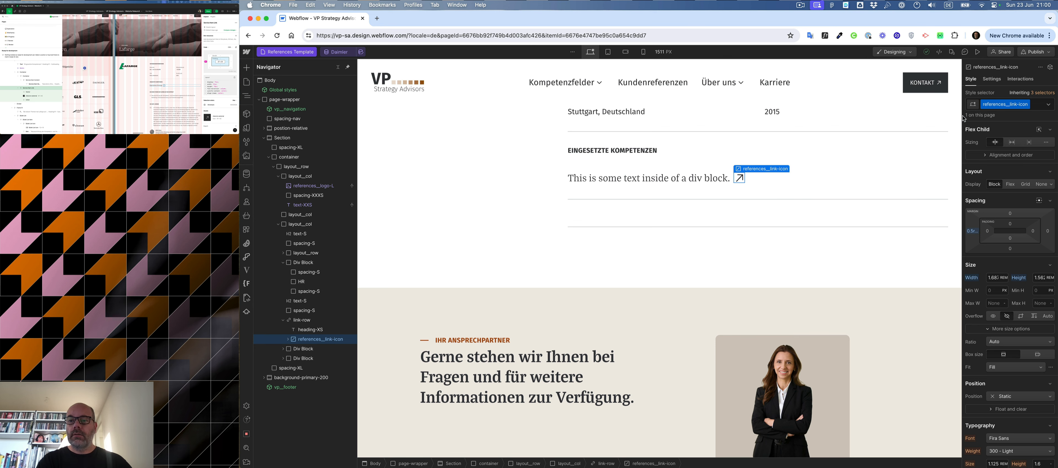
pyautogui.press('super+Return')
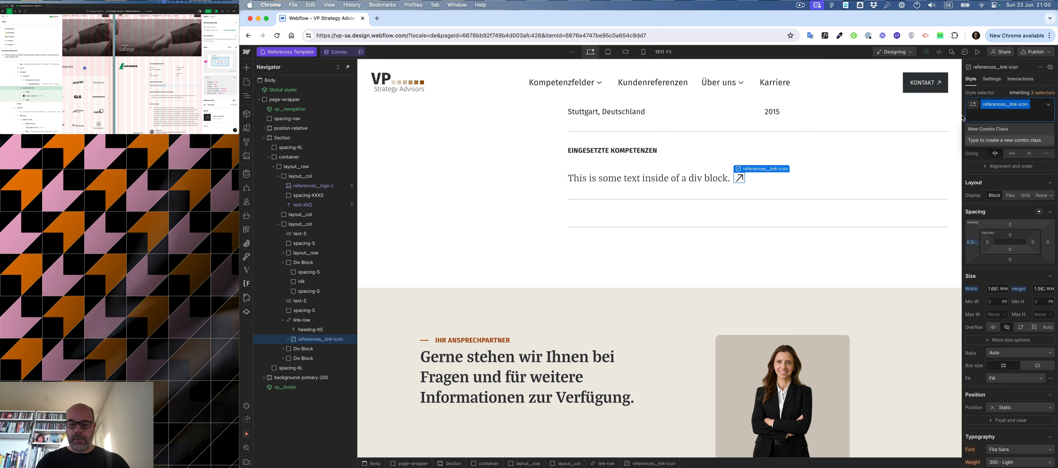
pyautogui.write('grey')
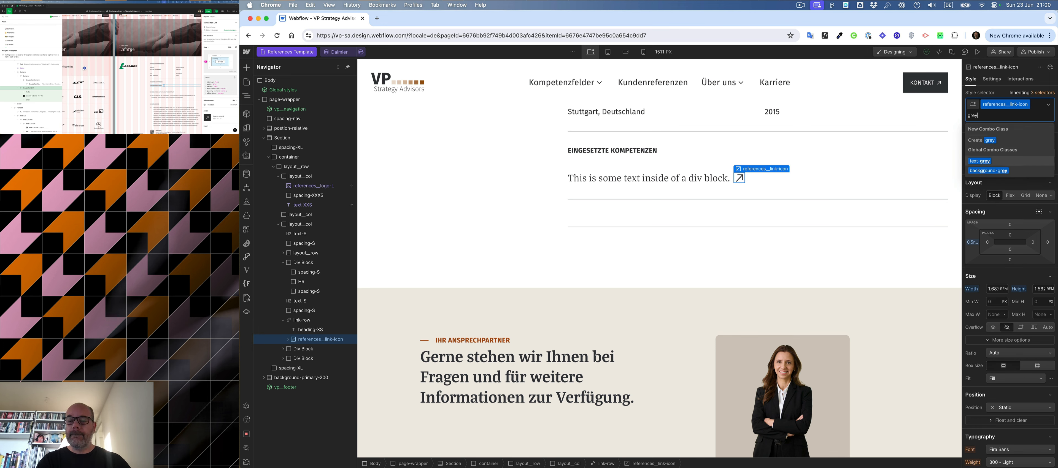
pyautogui.press('Return')
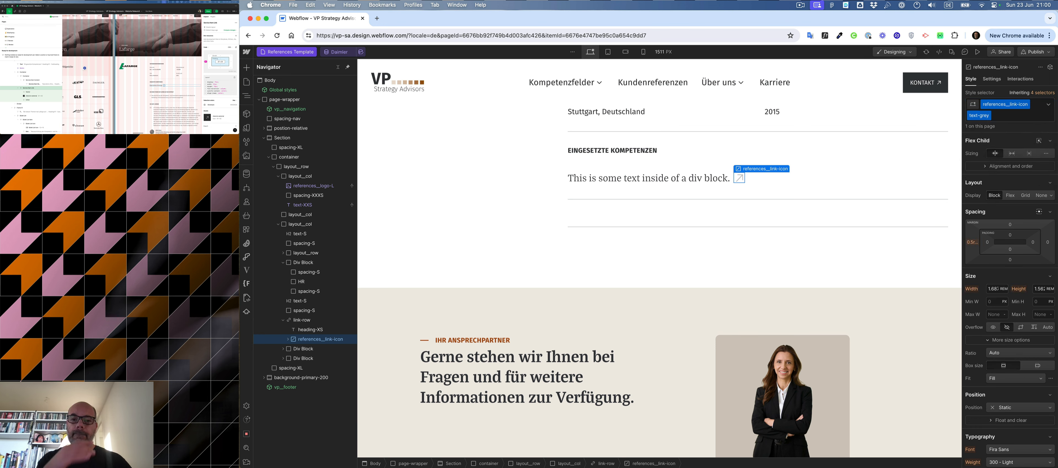
# Select the link-row and inspect the style selectors it inherits
pyautogui.click(751, 175)
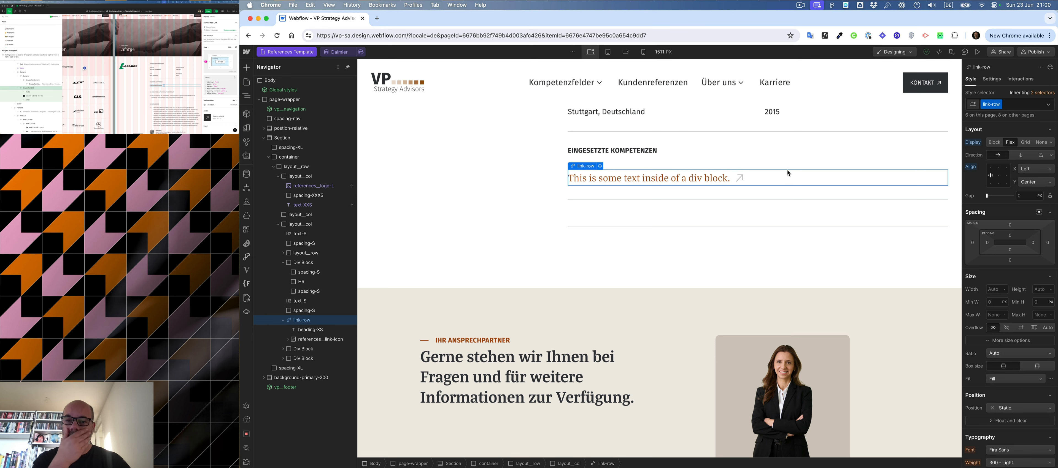
pyautogui.click(1041, 94)
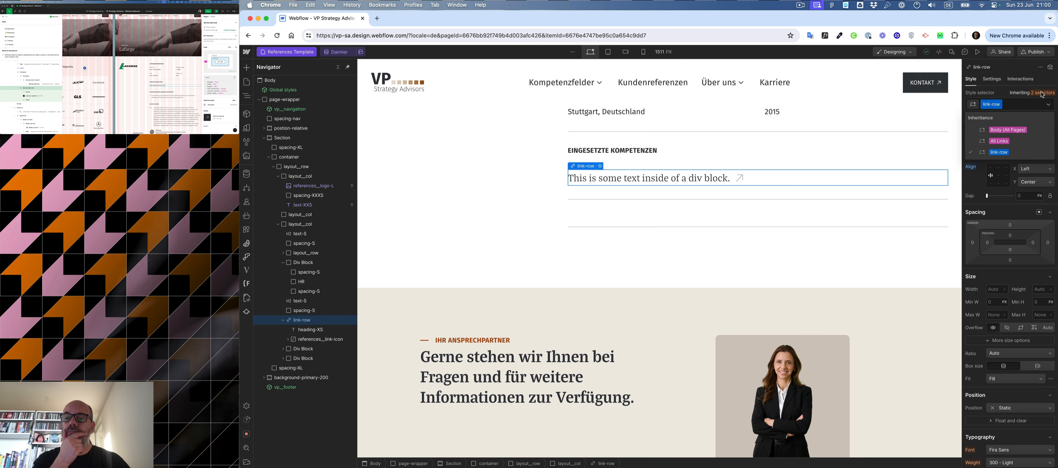
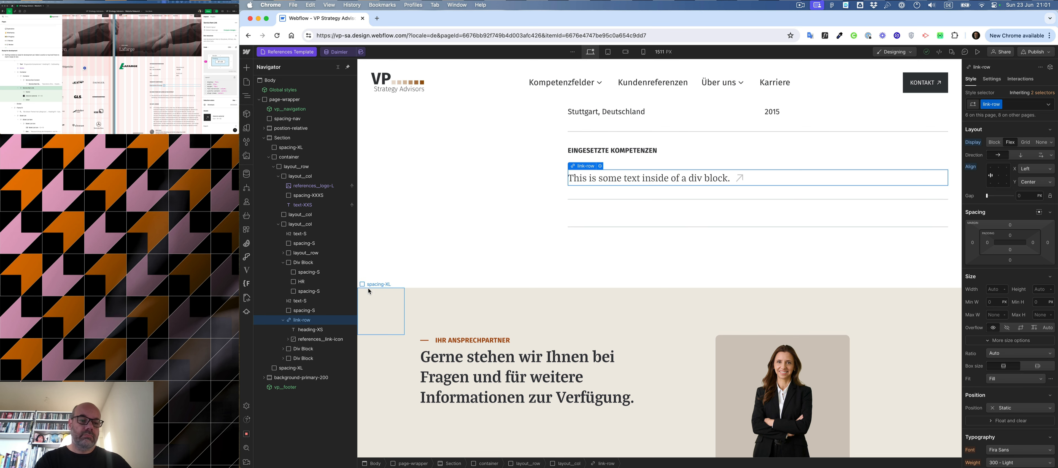
pyautogui.press('super+Return')
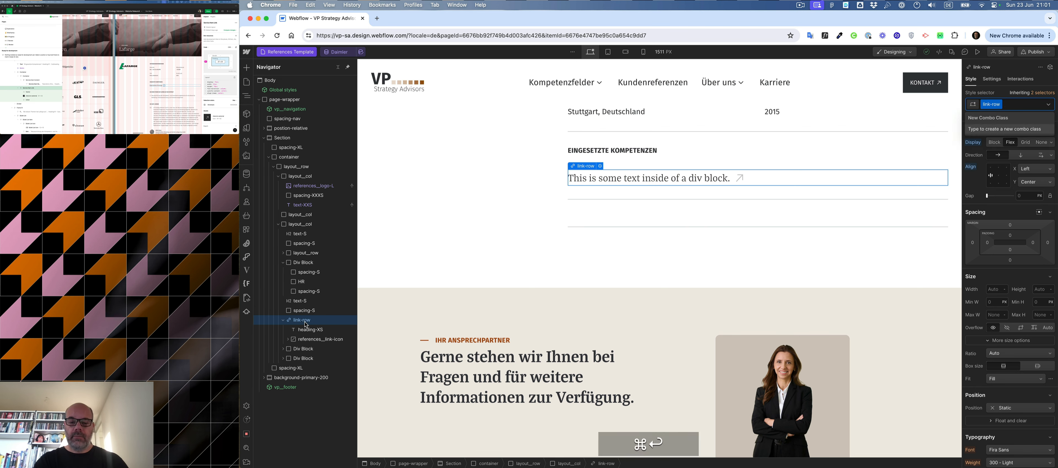
pyautogui.write('gre')
pyautogui.press('super+BackSpace')
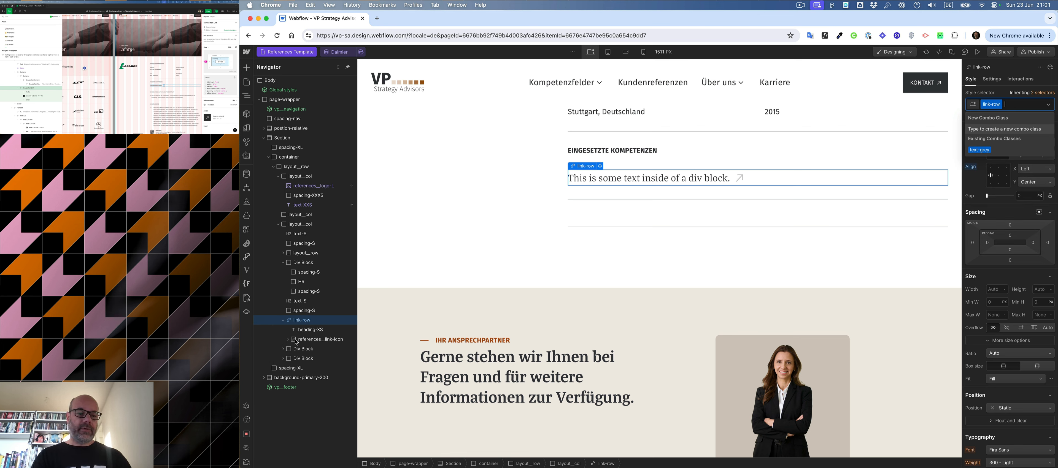
# Add a Mouse hover trigger to the link row with the on-hover action set to start an animation
pyautogui.click(1019, 78)
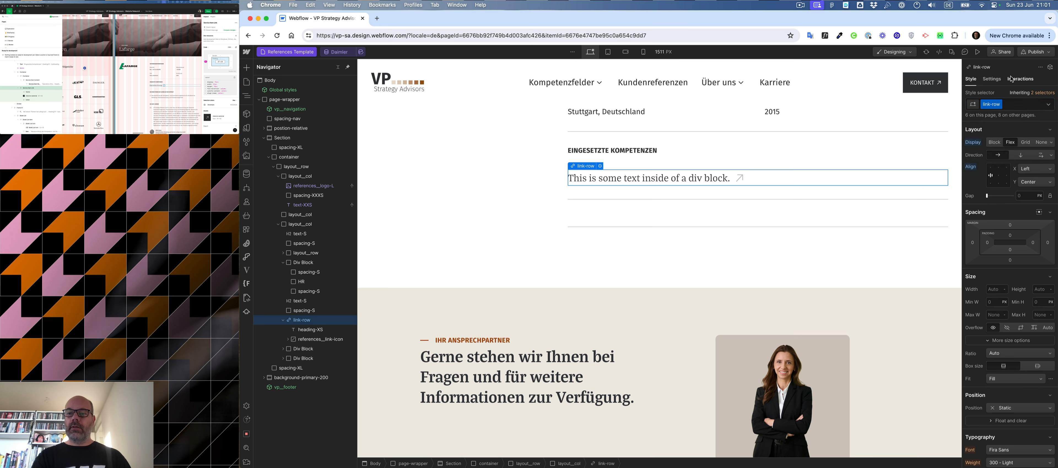
pyautogui.click(1050, 108)
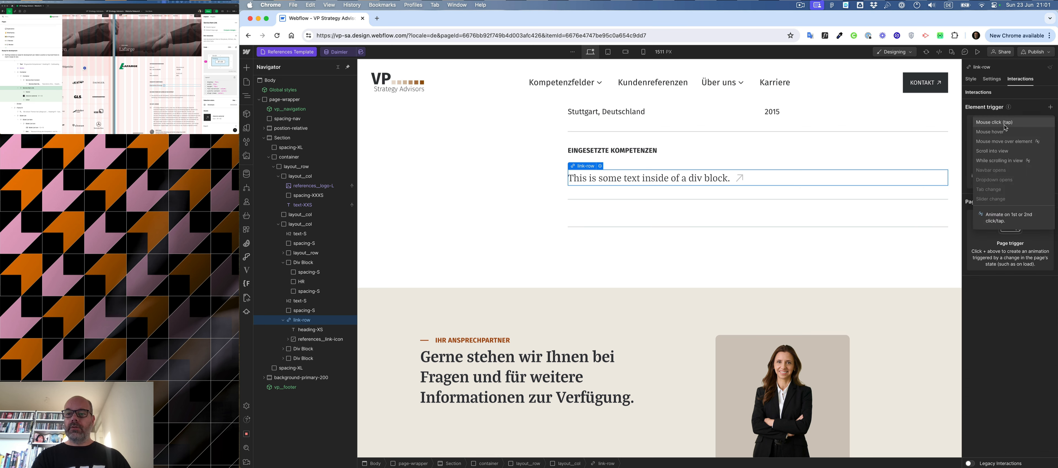
pyautogui.click(1001, 133)
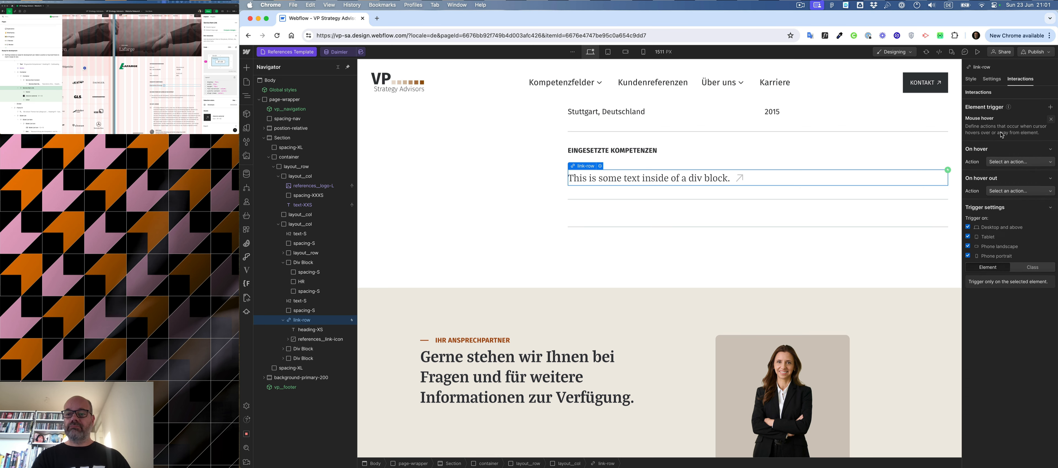
pyautogui.click(1013, 149)
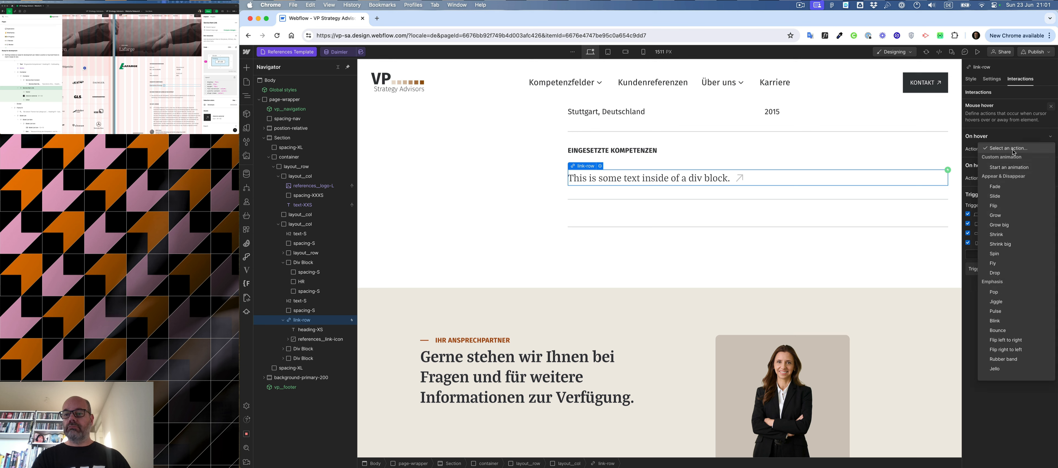
pyautogui.click(1009, 167)
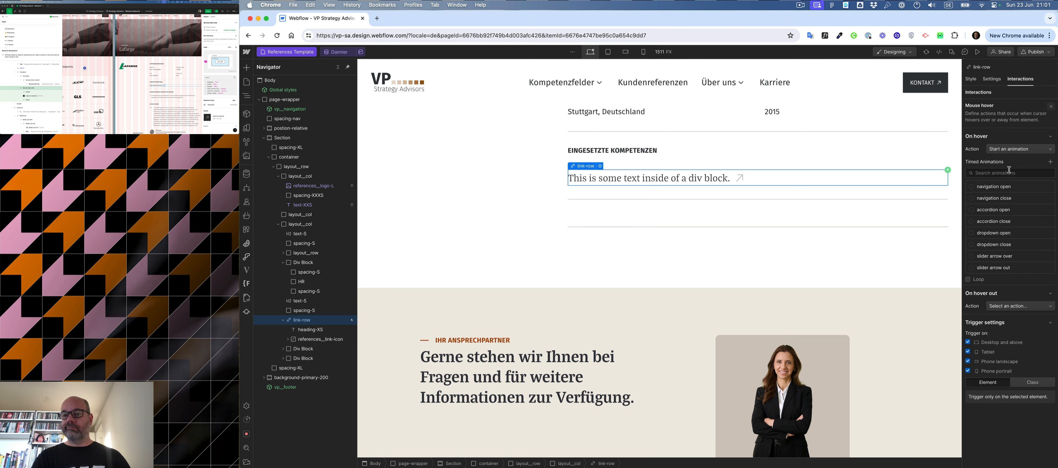
# Create a new timed animation named "link-row over (arrow primary 500)" and copy its name
pyautogui.click(1049, 162)
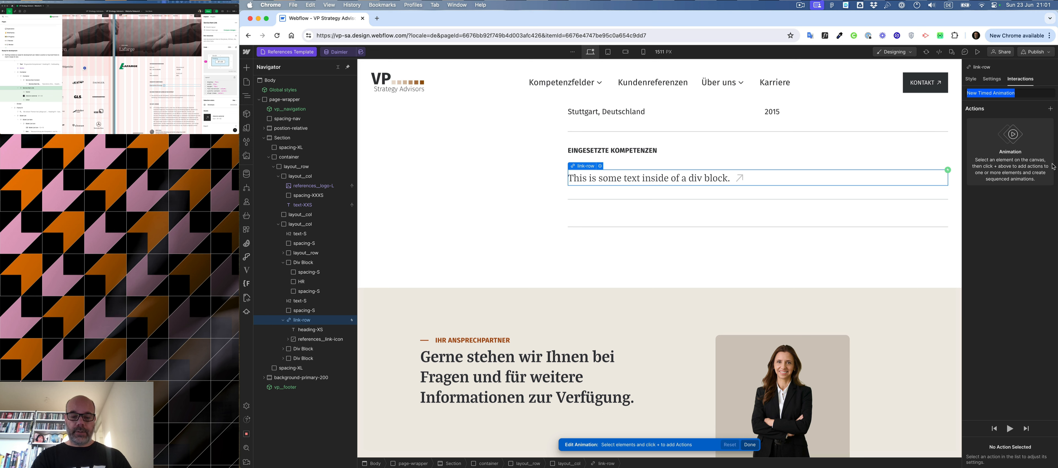
pyautogui.press('BackSpace')
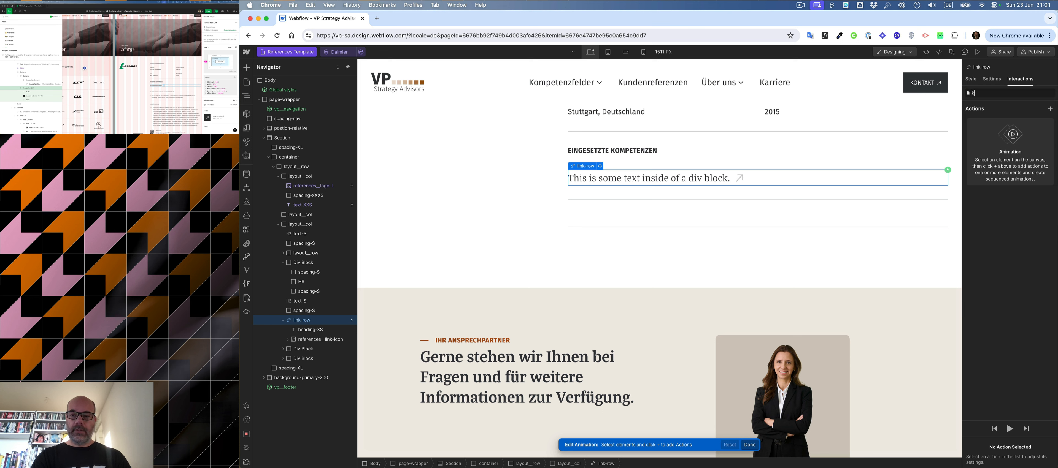
pyautogui.write('link')
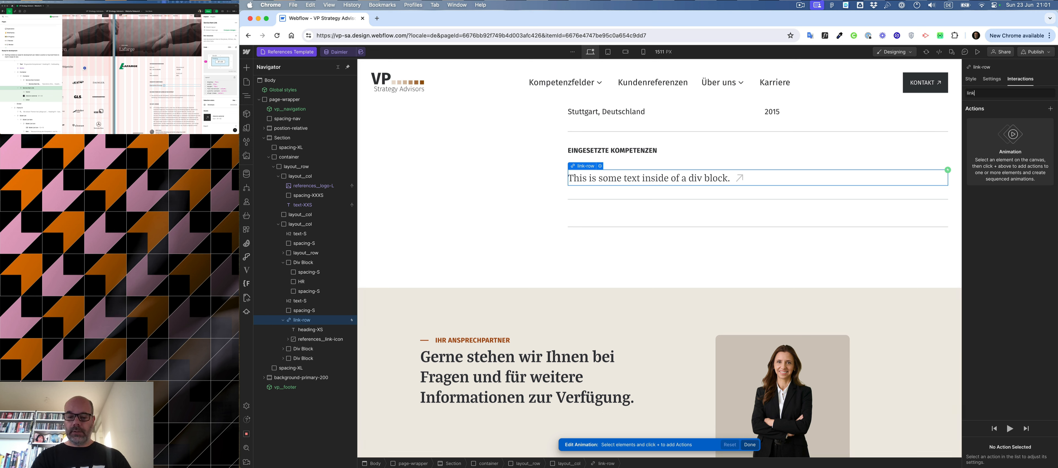
pyautogui.write('-row over')
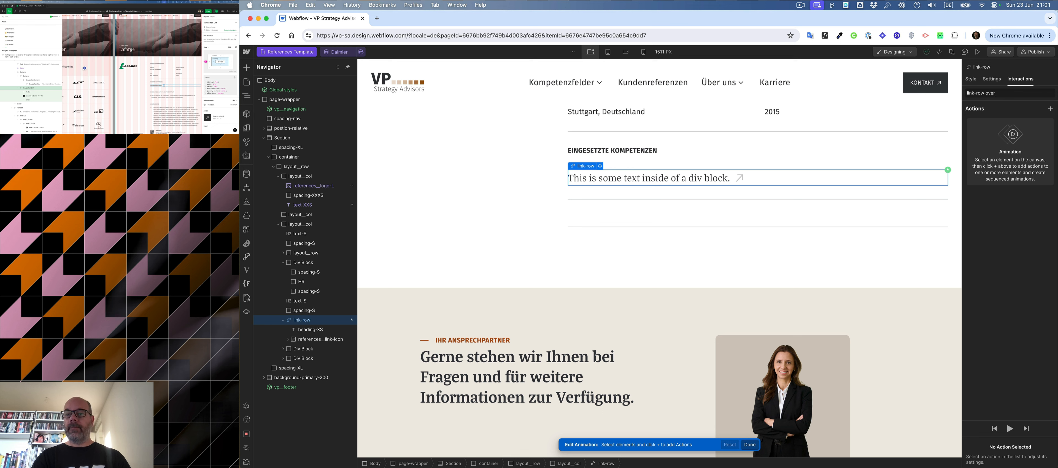
pyautogui.write(' (a)')
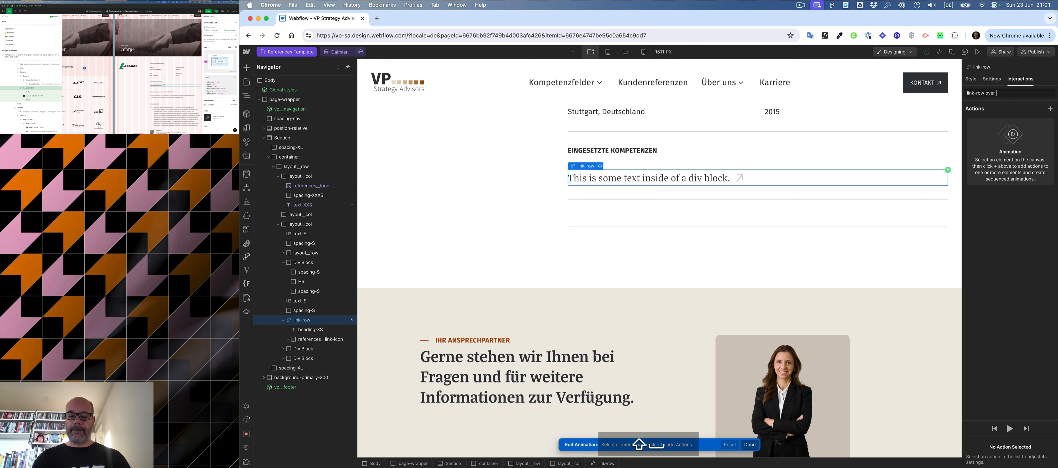
pyautogui.write('rrow')
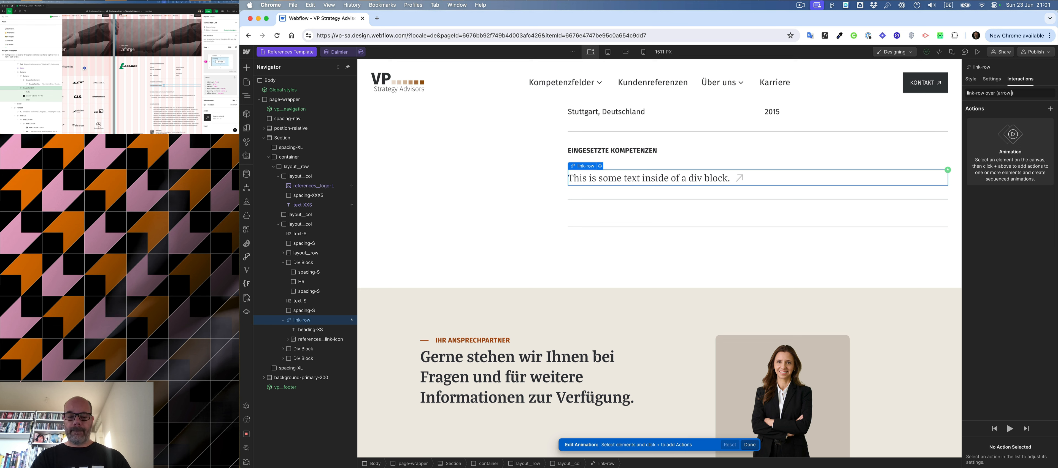
pyautogui.write(' gre')
pyautogui.write('500')
pyautogui.press('super+a')
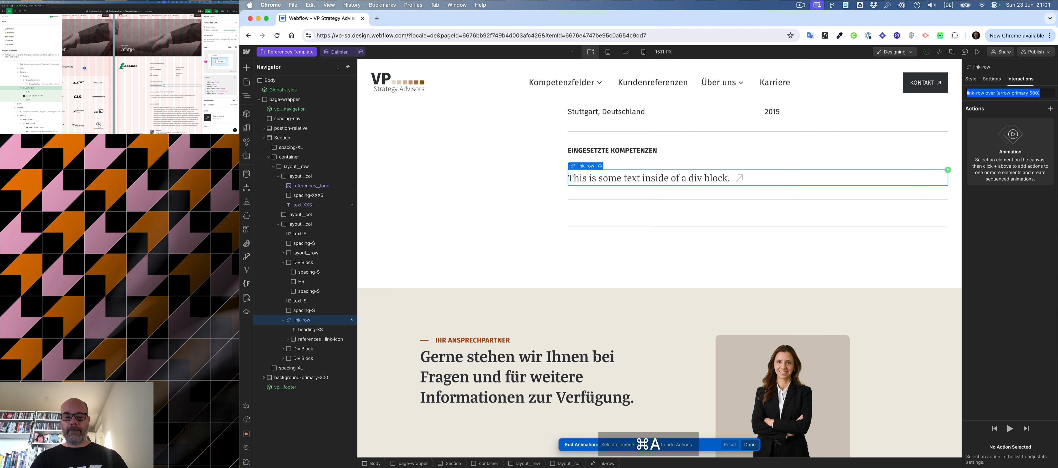
pyautogui.press('super+c')
pyautogui.press('Return')
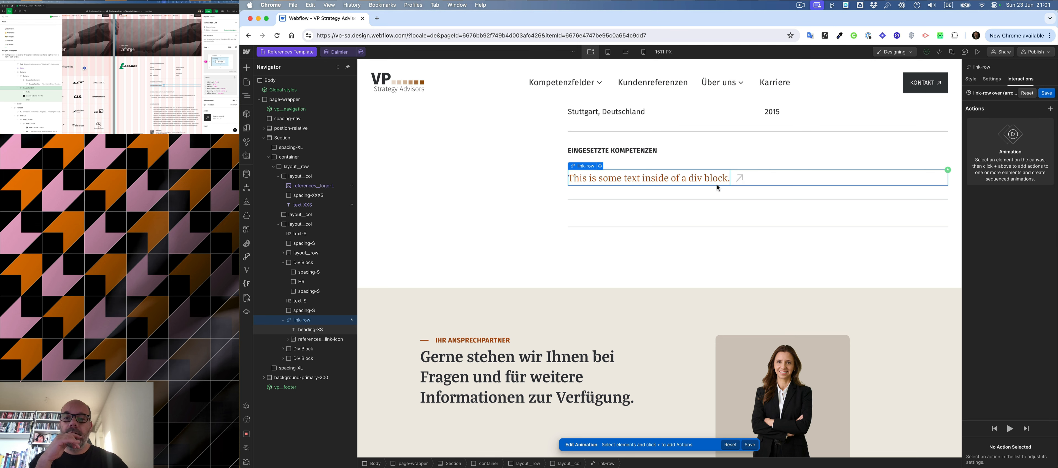
# Select the references__link-icon element and add a Text Color action to the animation
pyautogui.click(303, 340)
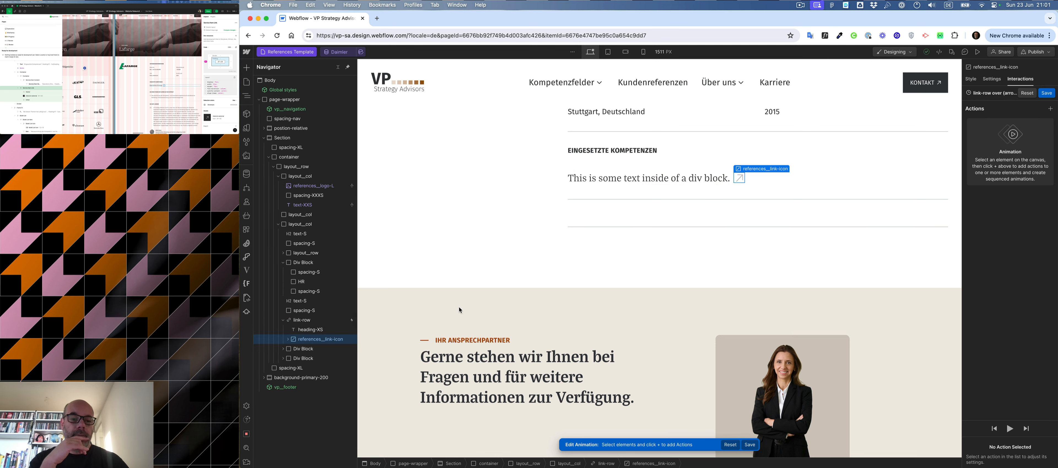
pyautogui.click(1049, 109)
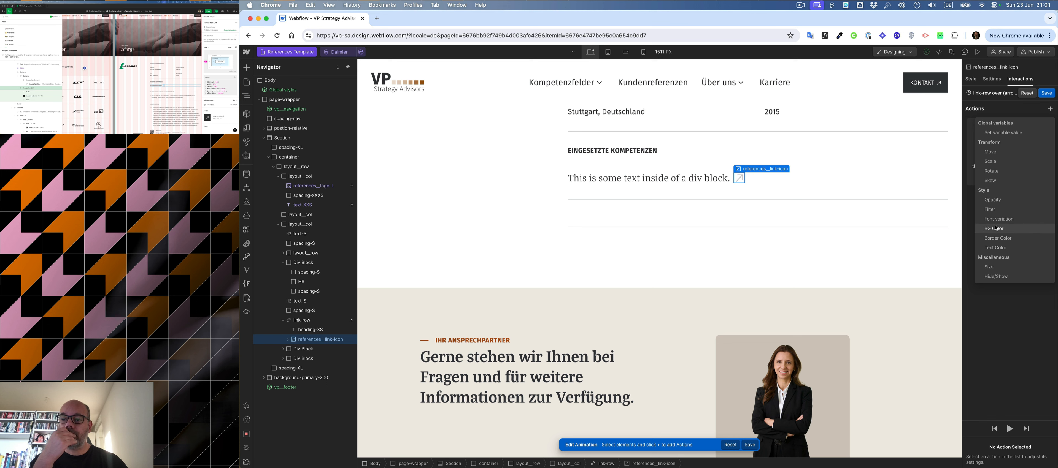
pyautogui.click(993, 248)
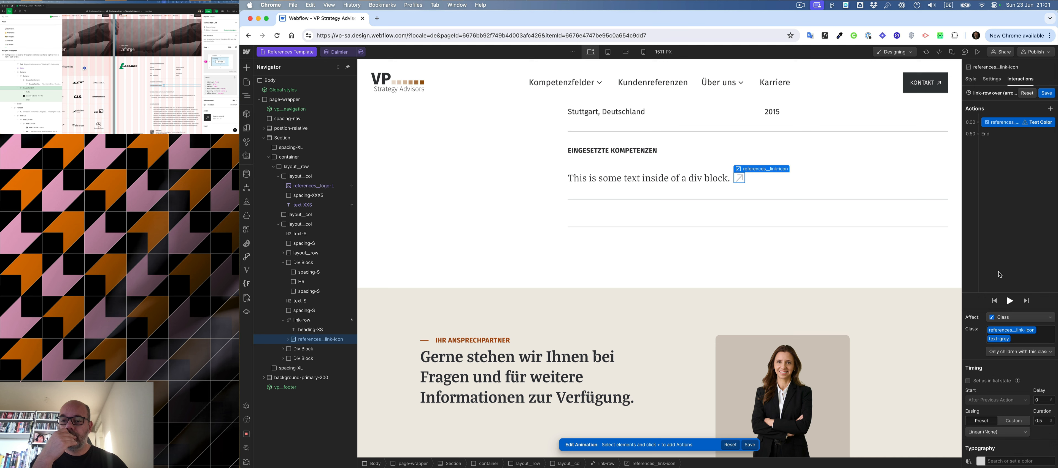
# Set the action's text colour to the primary 500 variable with Ease In Out easing, and finish the animation
pyautogui.click(980, 461)
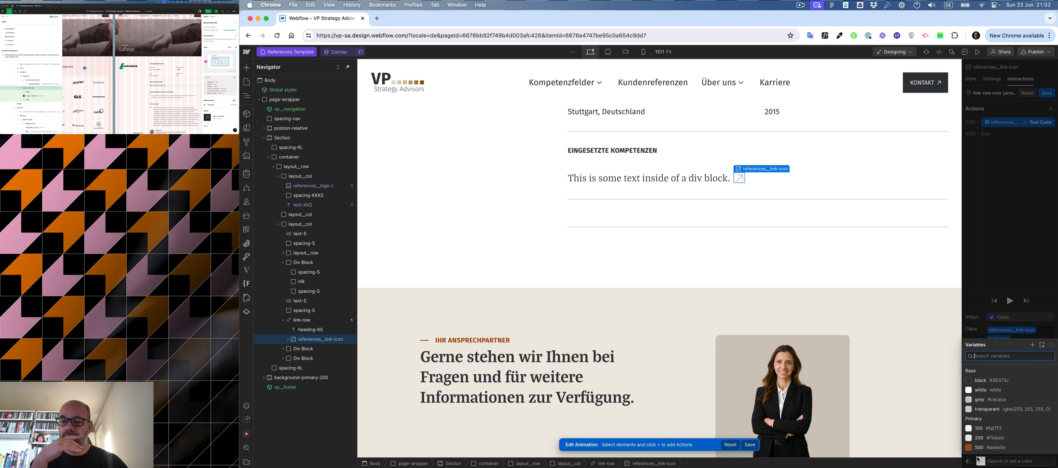
pyautogui.click(981, 447)
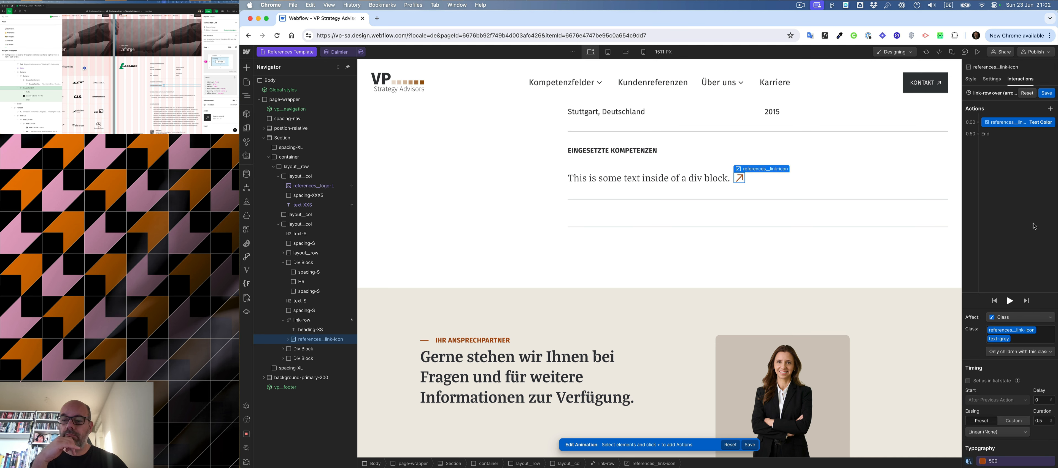
pyautogui.click(1001, 433)
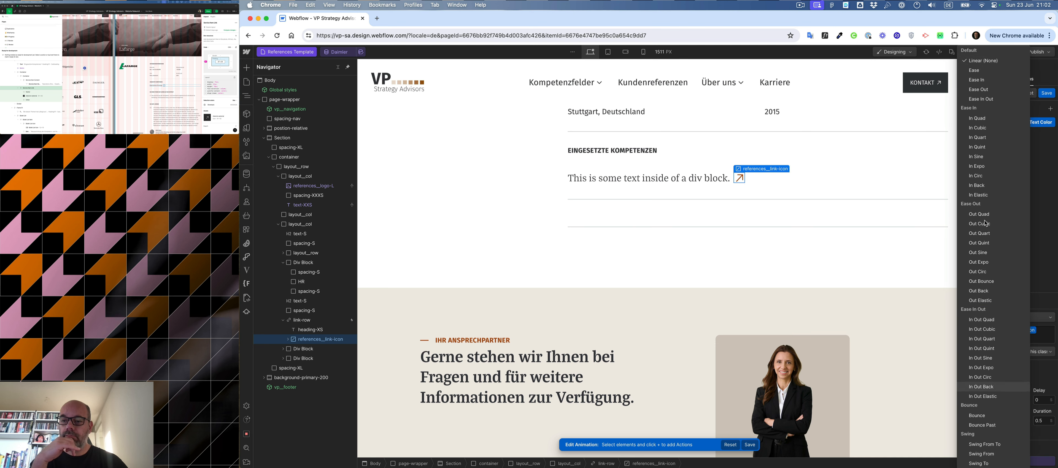
pyautogui.click(984, 99)
pyautogui.click(1046, 93)
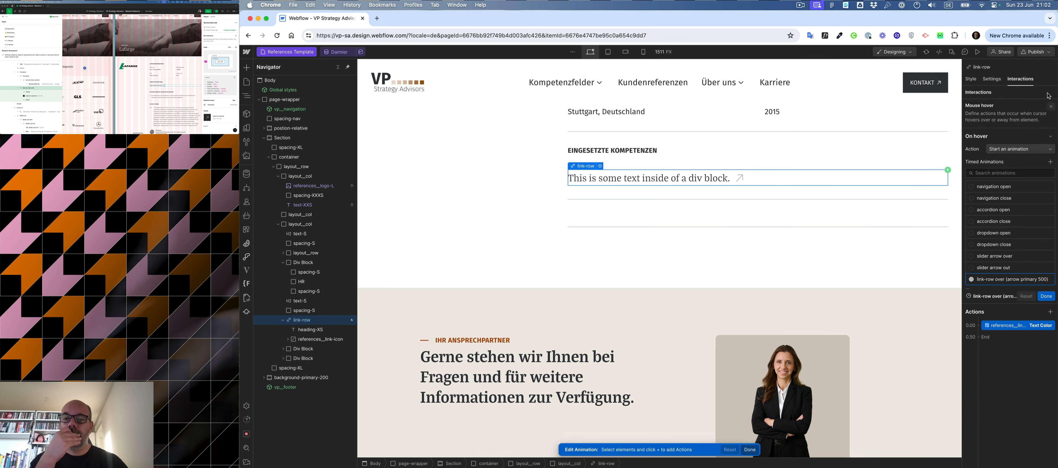
# Set the on-hover-out action to start an animation and duplicate the link-row over animation
pyautogui.click(1019, 330)
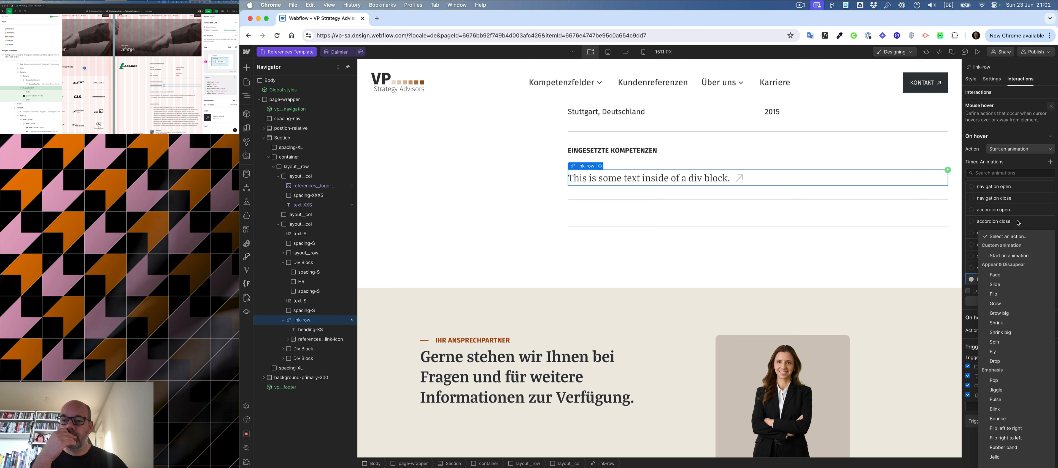
pyautogui.click(1016, 255)
pyautogui.scroll(-3, 1030, 362)
pyautogui.click(1048, 360)
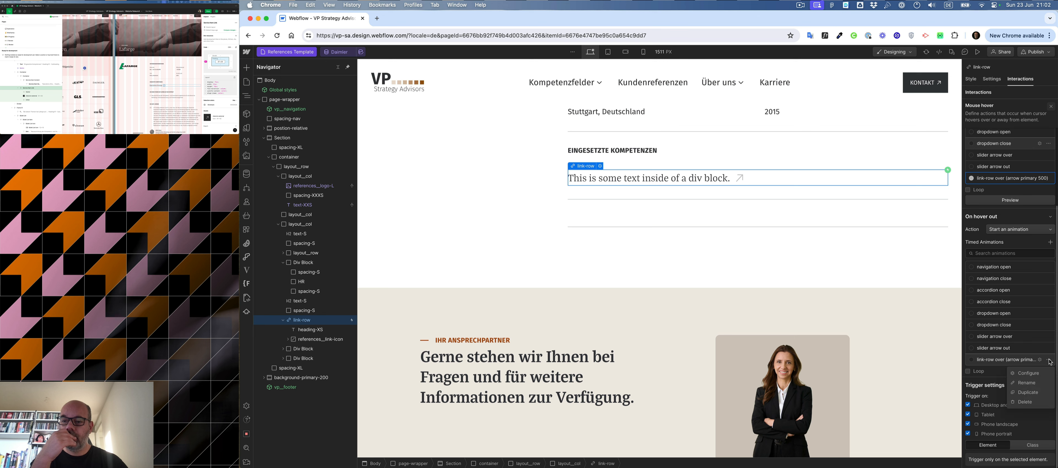
pyautogui.click(1018, 386)
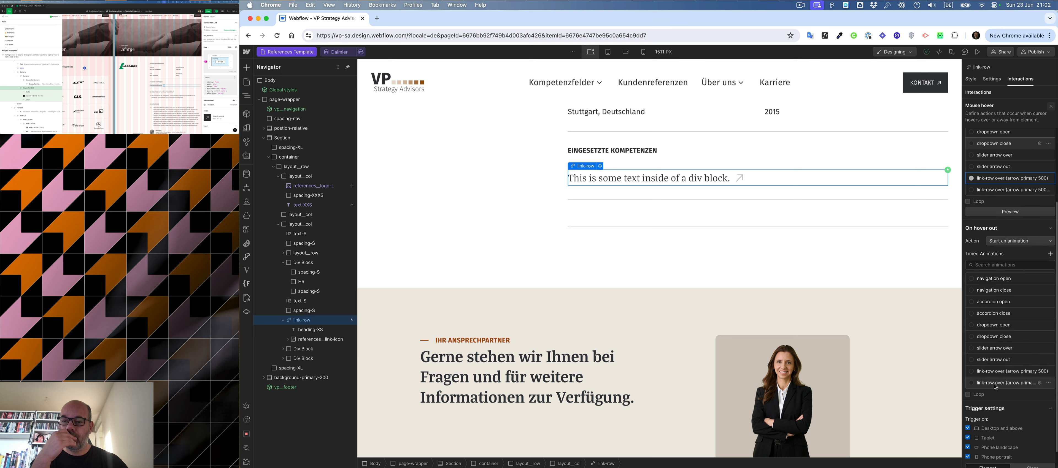
# Open the duplicated animation and rename it "link-row out (arrow primary 500)"
pyautogui.click(1039, 382)
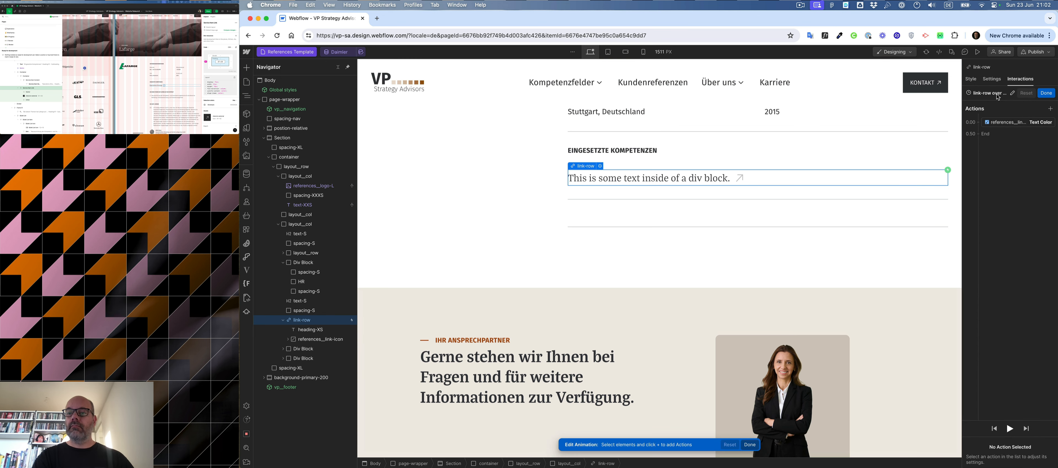
pyautogui.click(998, 94)
pyautogui.click(993, 93)
pyautogui.press('BackSpace')
pyautogui.press('BackSpace')
pyautogui.press('BackSpace')
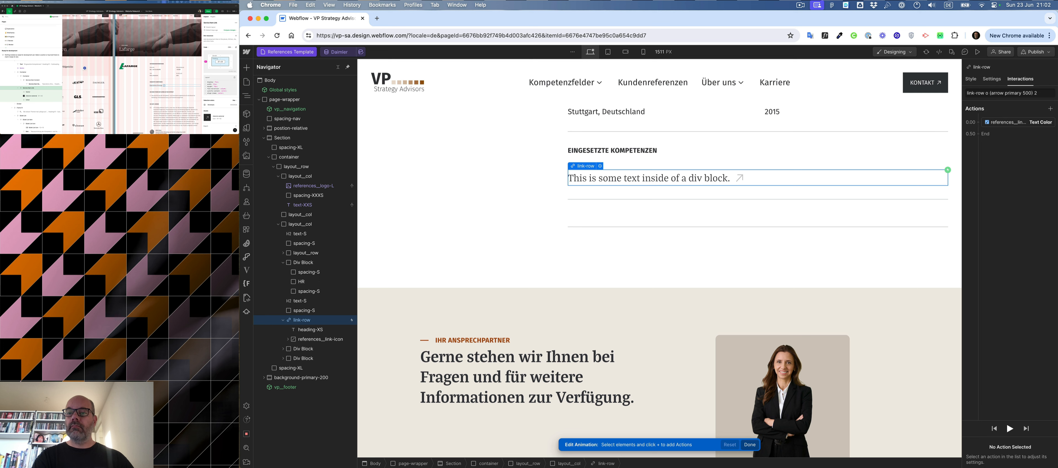
pyautogui.write('ut')
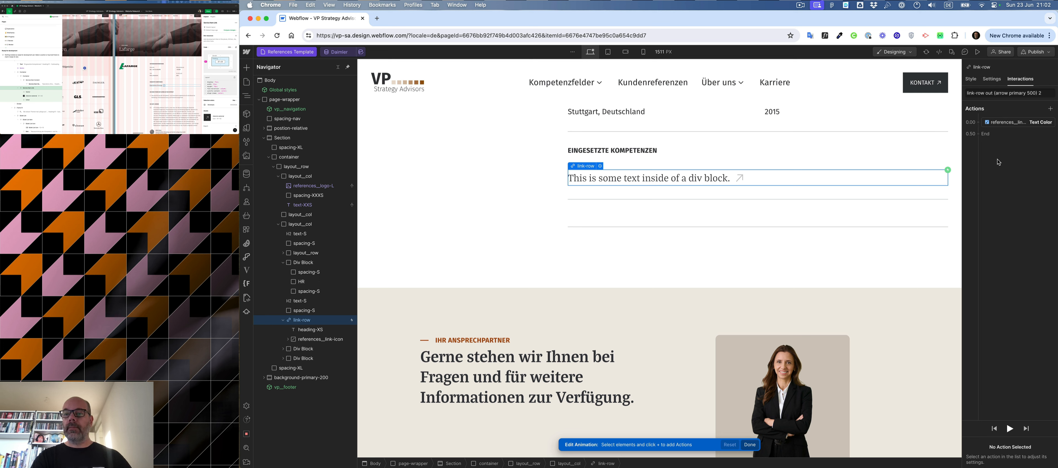
# Change the duplicate's text colour action to another colour variable and finish editing the animation
pyautogui.click(1019, 122)
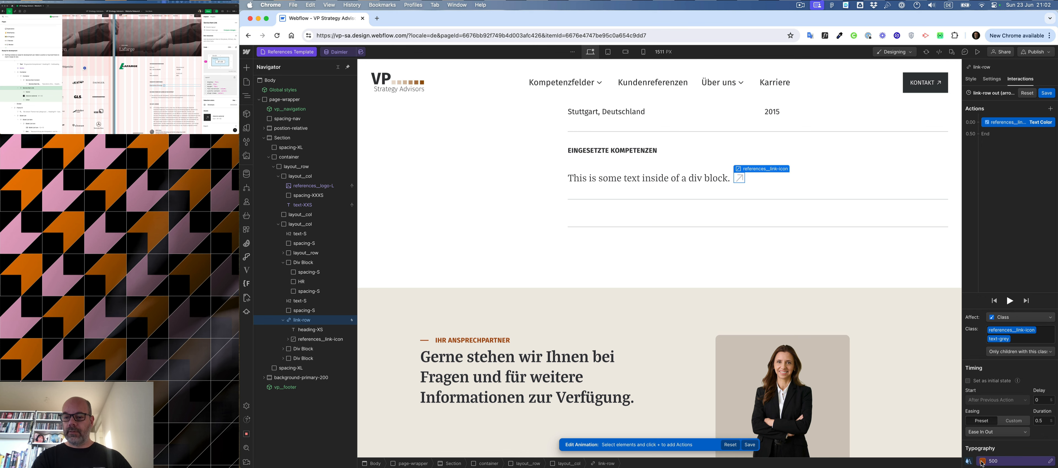
pyautogui.click(981, 461)
pyautogui.click(1002, 389)
pyautogui.click(1046, 93)
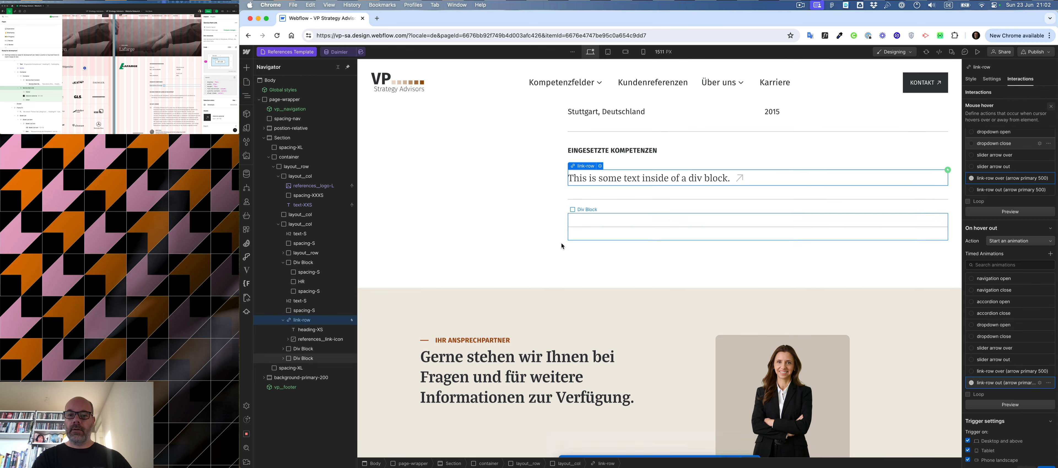
# Preview the link row's hover interaction on the canvas and return to its style settings
pyautogui.click(617, 226)
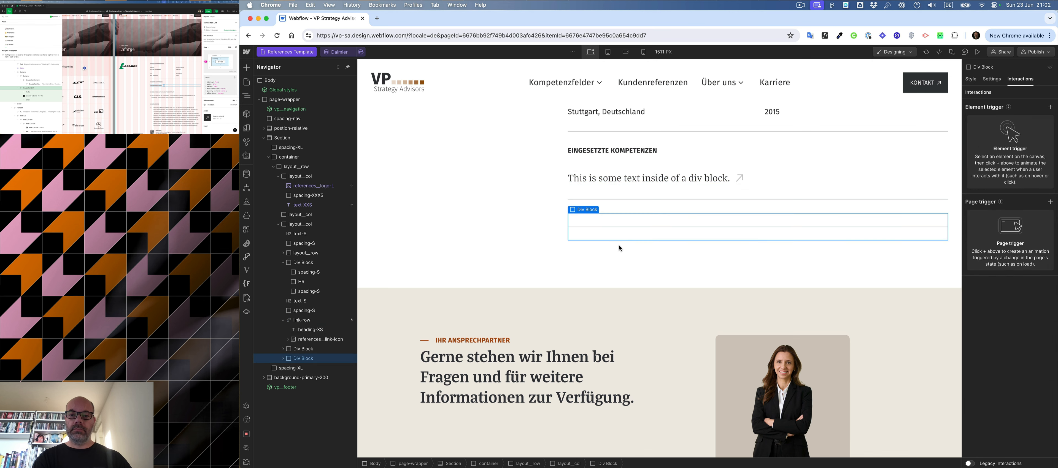
pyautogui.click(778, 180)
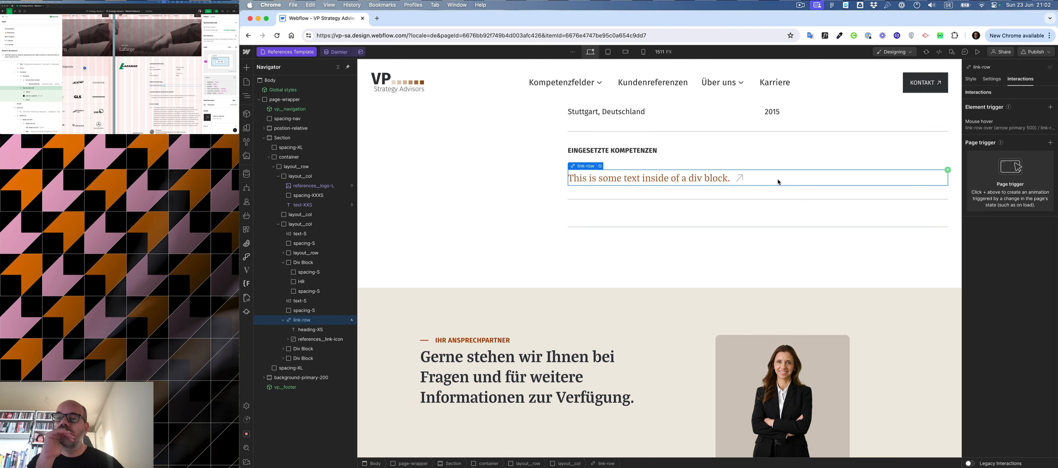
pyautogui.click(977, 52)
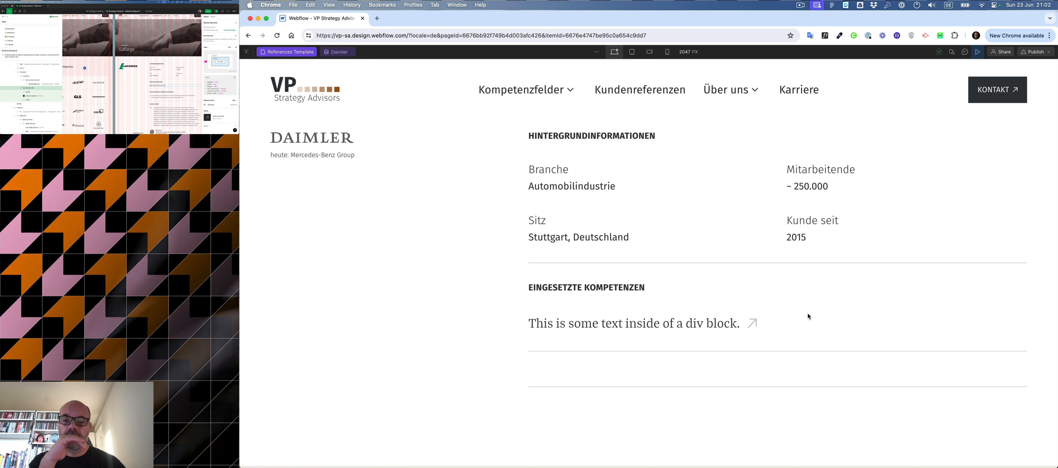
pyautogui.click(977, 52)
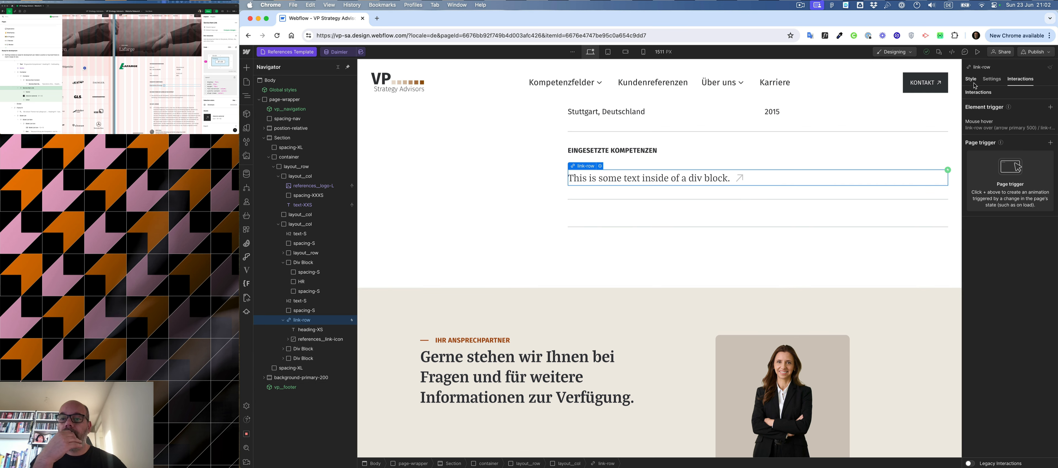
pyautogui.click(972, 80)
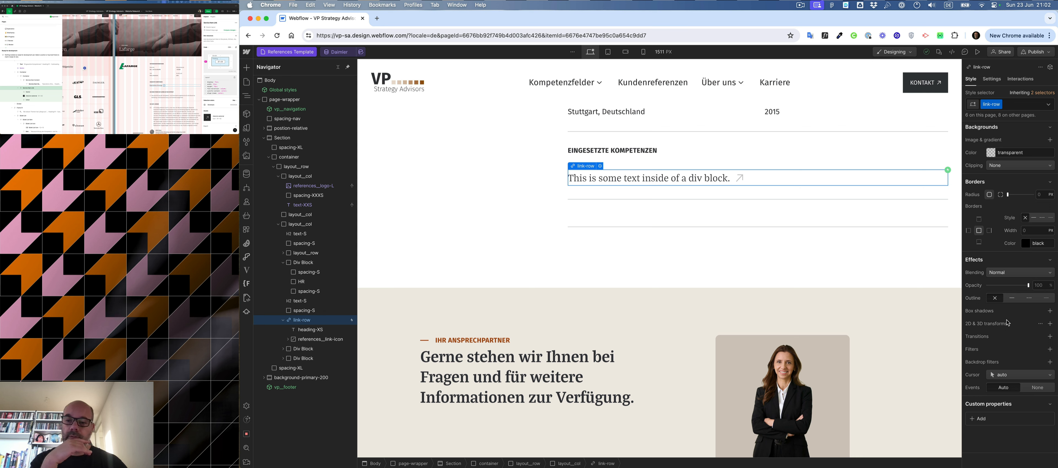
# Add a Font Color transition to the link row with a 500 ms duration and ease-in-out easing
pyautogui.click(1050, 336)
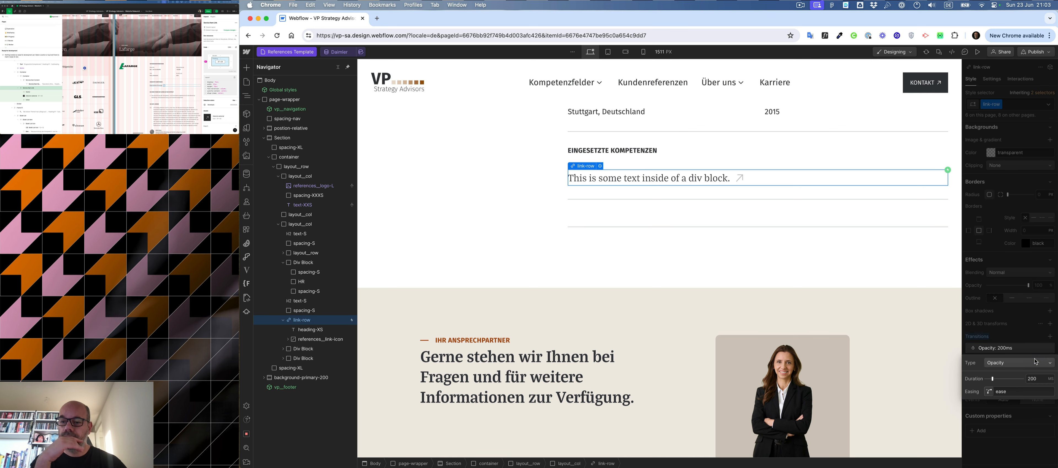
pyautogui.click(1018, 363)
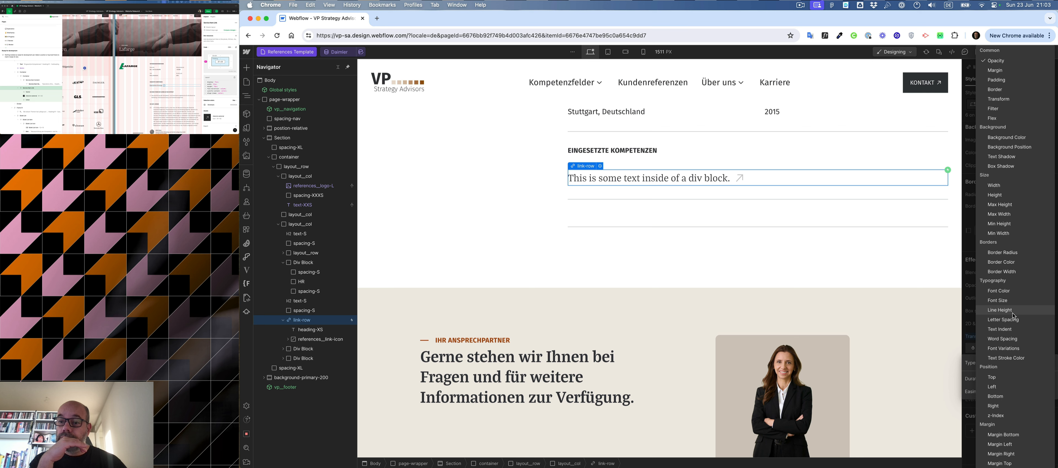
pyautogui.click(1008, 289)
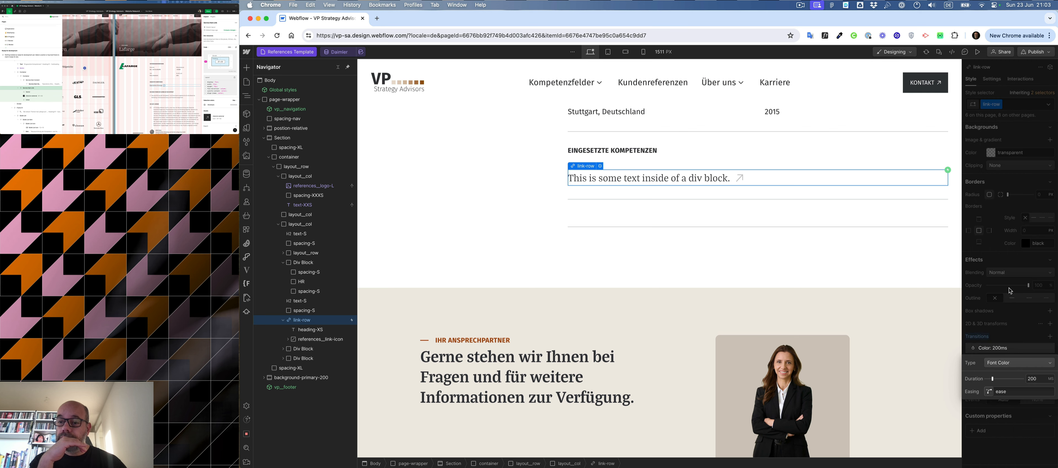
pyautogui.doubleClick(1029, 377)
pyautogui.write('500')
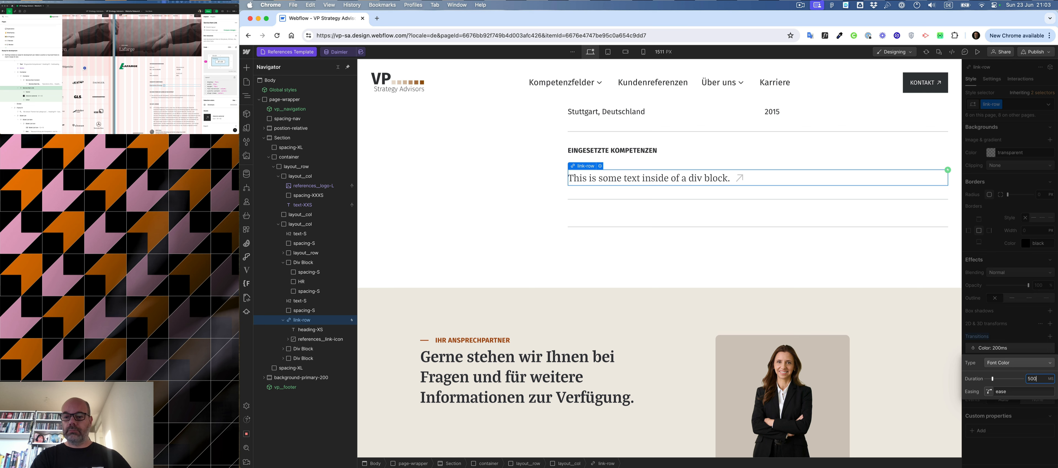
pyautogui.click(989, 392)
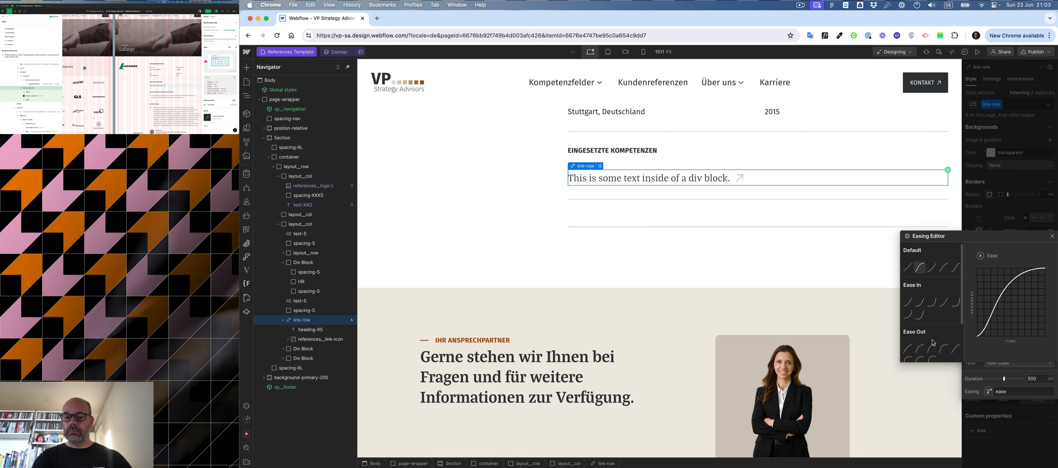
pyautogui.scroll(-3, 928, 334)
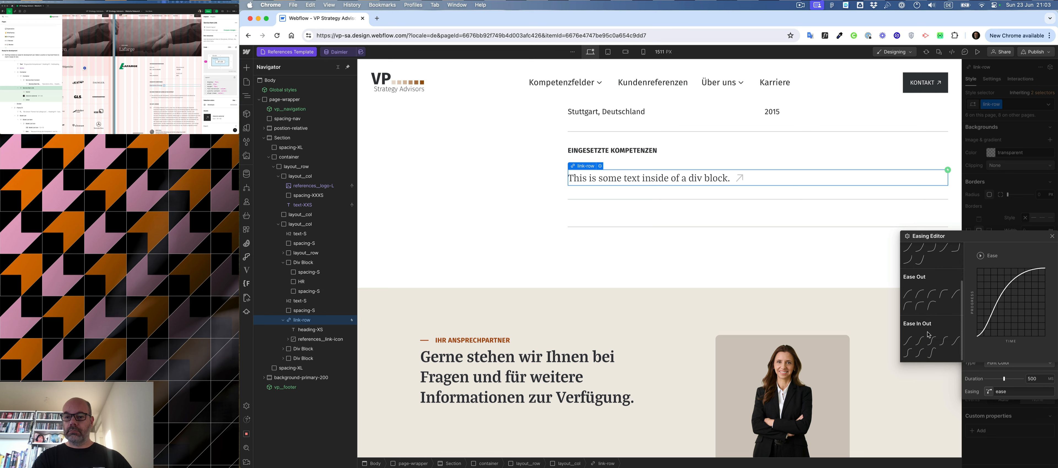
pyautogui.click(918, 343)
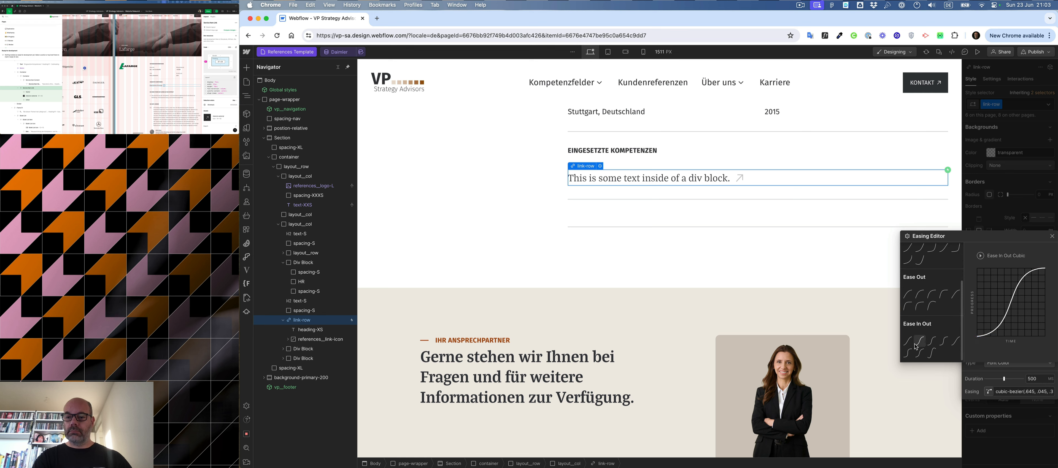
pyautogui.click(848, 257)
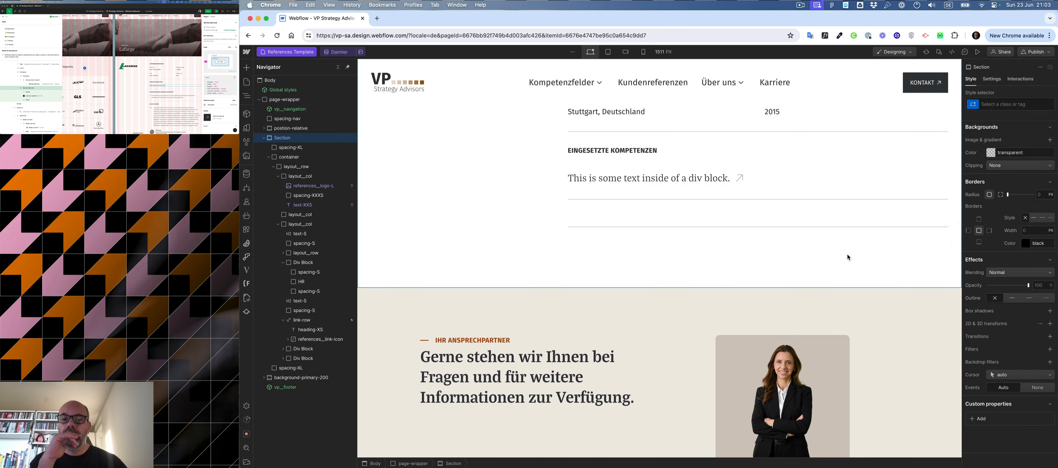
# Preview the page to test the link row's hover effect and return to the designer
pyautogui.press('super+shift+p')
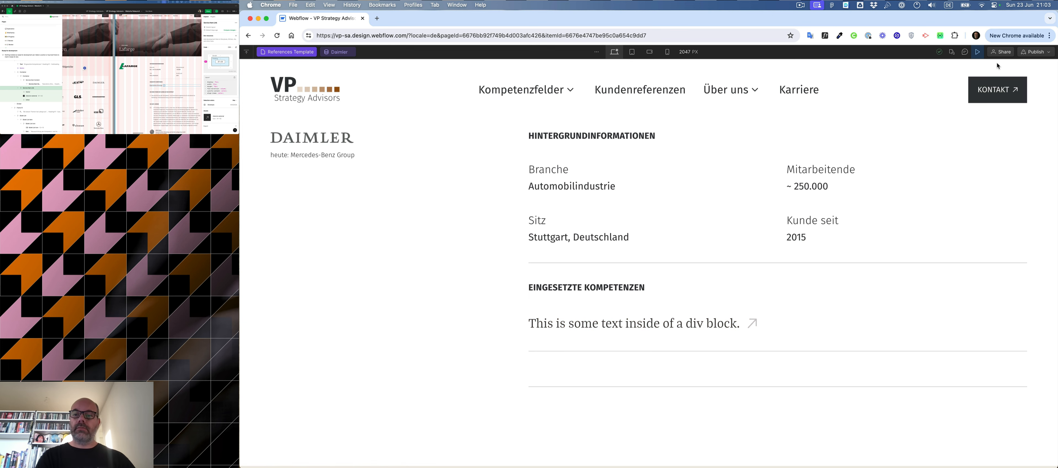
pyautogui.click(980, 53)
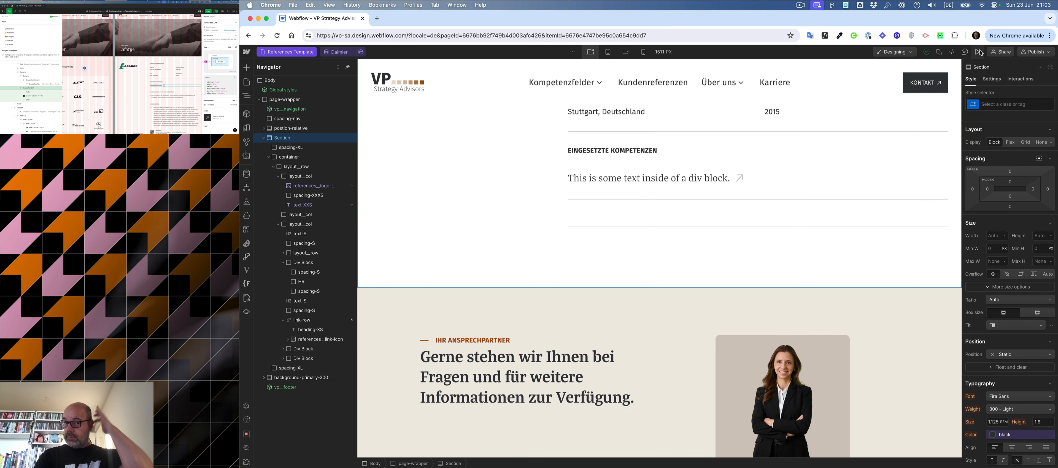
pyautogui.click(767, 175)
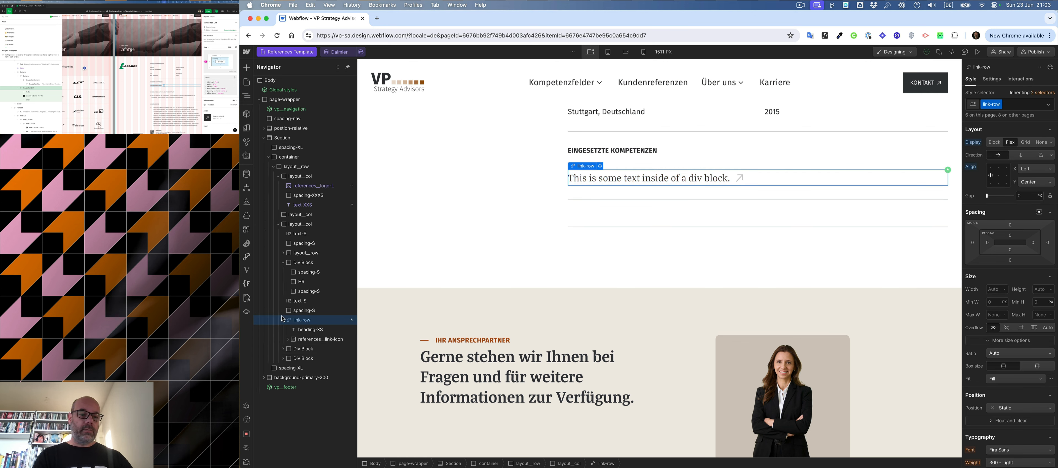
# Insert a Collection List Wrapper after the spacing-S element above the link row
pyautogui.click(305, 311)
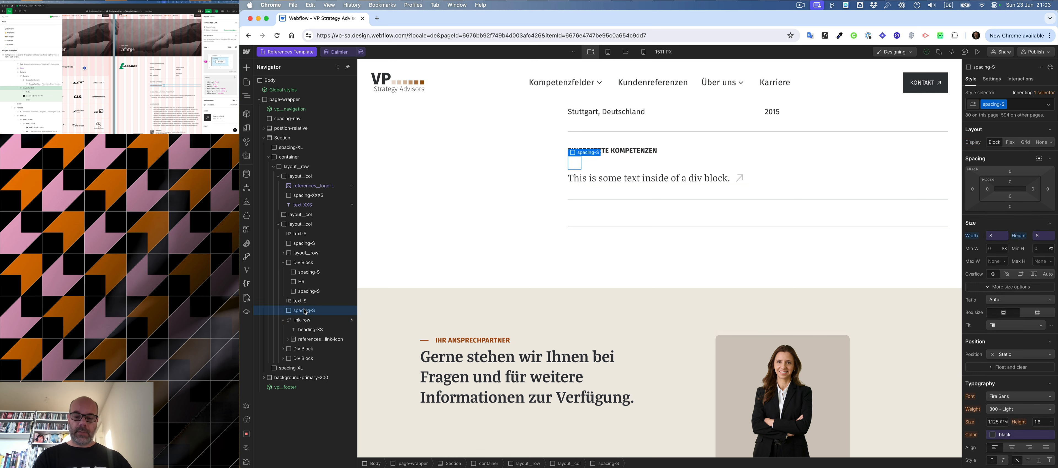
pyautogui.press('super+k')
pyautogui.write('col')
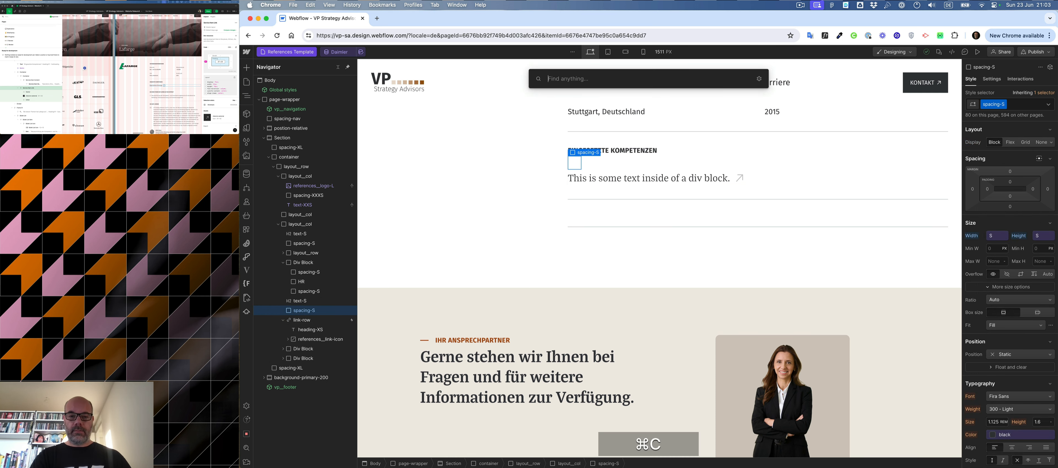
pyautogui.press('Return')
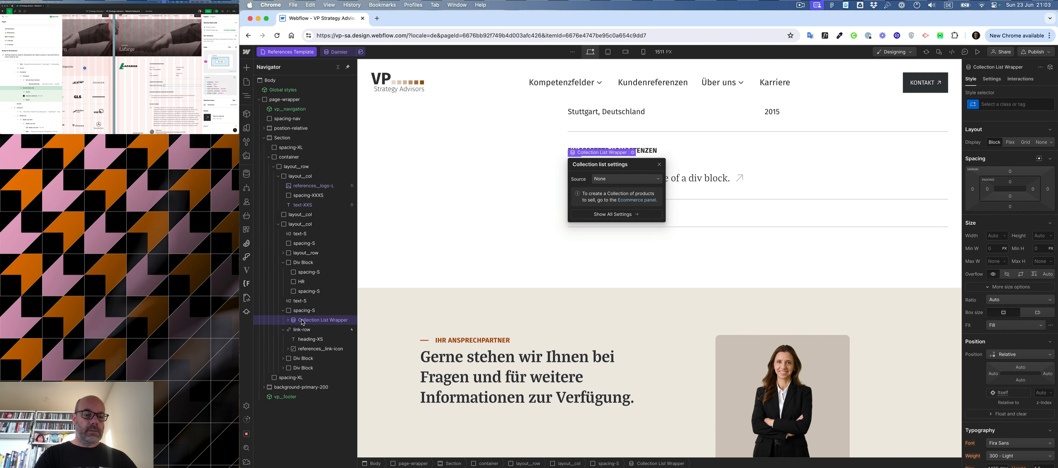
pyautogui.moveTo(300, 322); pyautogui.dragTo(279, 321)
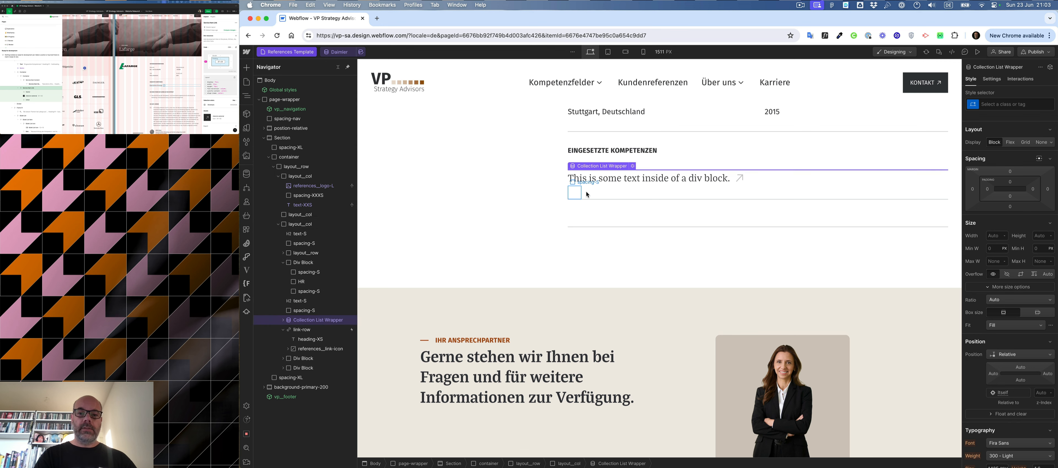
# Set the collection list's source to the Connected services reference field
pyautogui.click(633, 166)
pyautogui.click(626, 193)
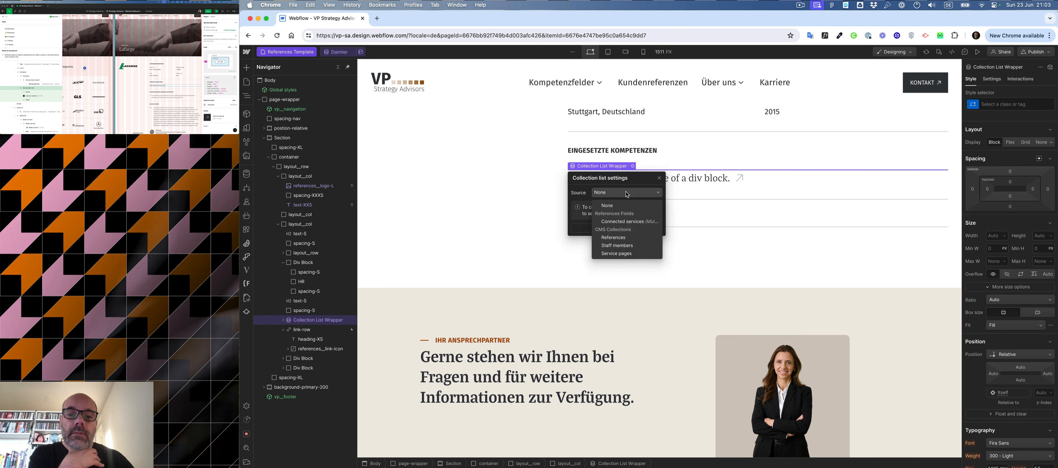
pyautogui.click(628, 222)
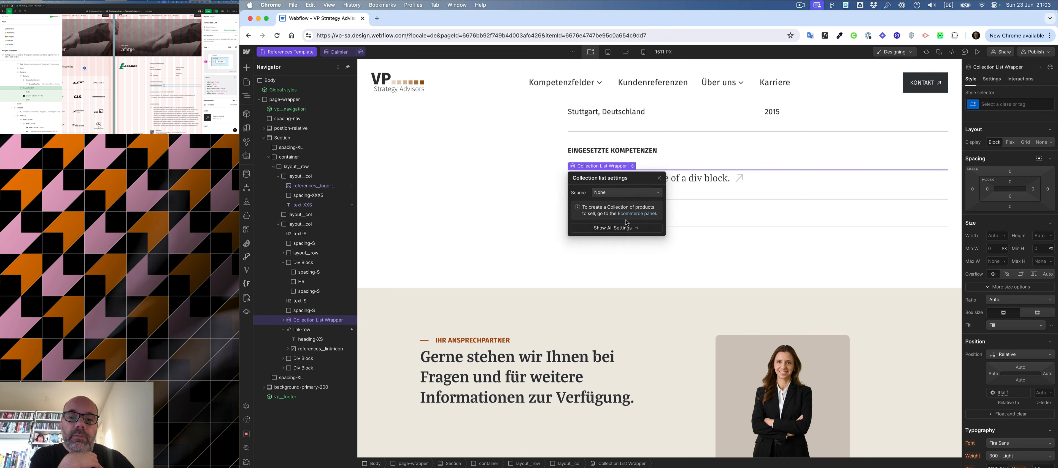
pyautogui.click(658, 179)
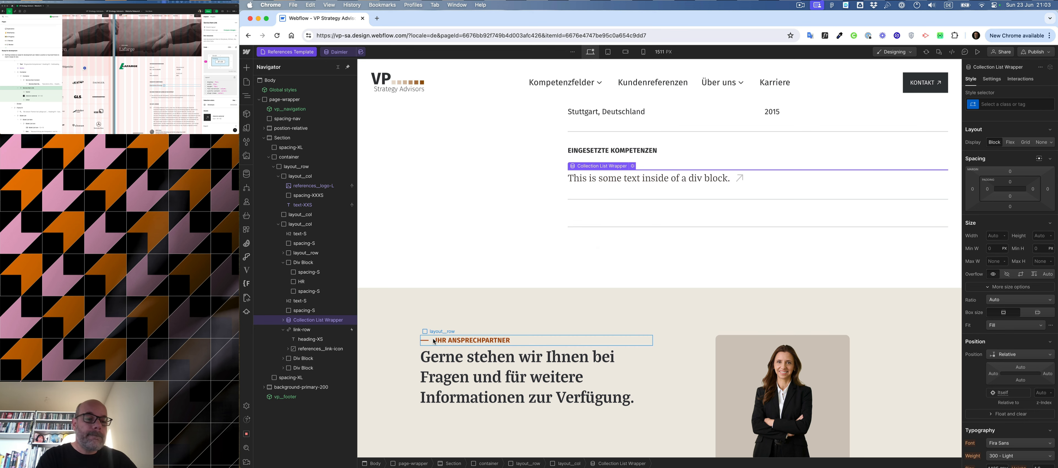
# Expand the collection list and move the link row into its Collection Item
pyautogui.click(283, 320)
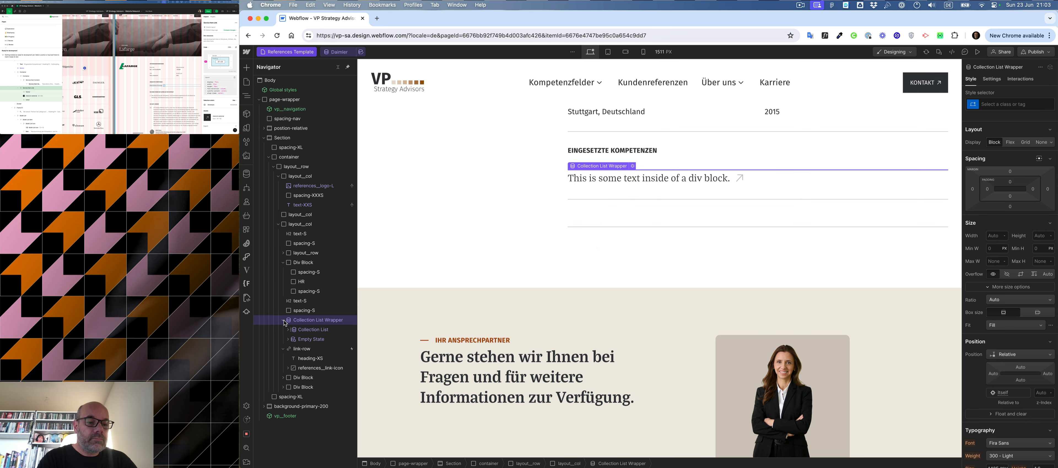
pyautogui.click(288, 330)
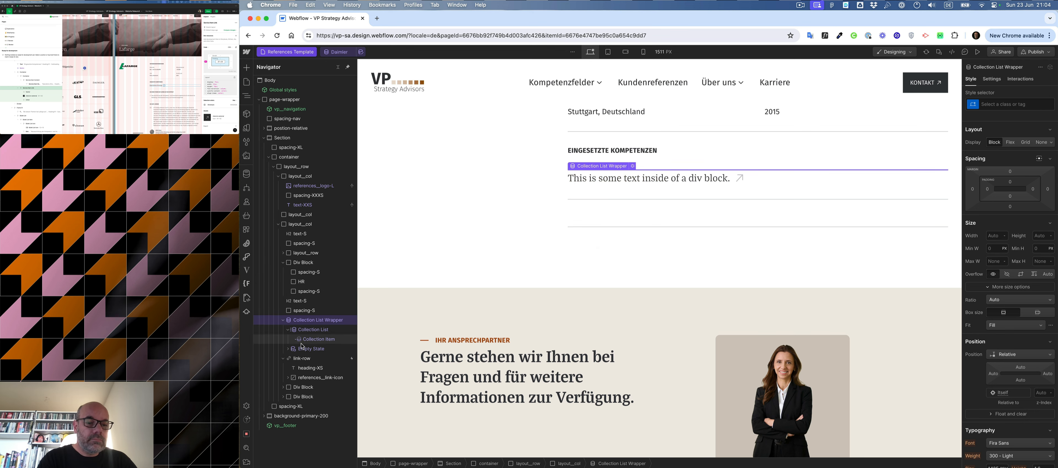
pyautogui.moveTo(302, 359); pyautogui.dragTo(322, 349)
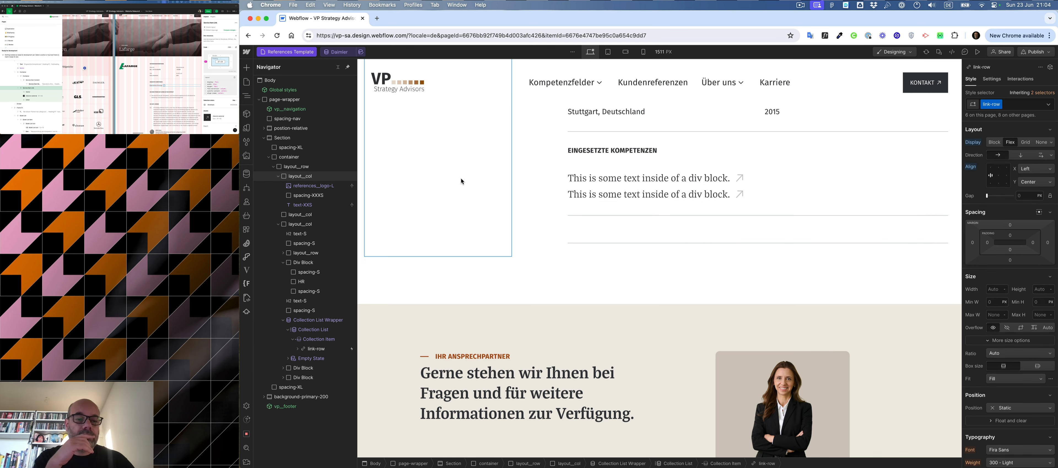
# Bind the link row's heading text to the Name field of the collection
pyautogui.click(581, 181)
pyautogui.click(609, 166)
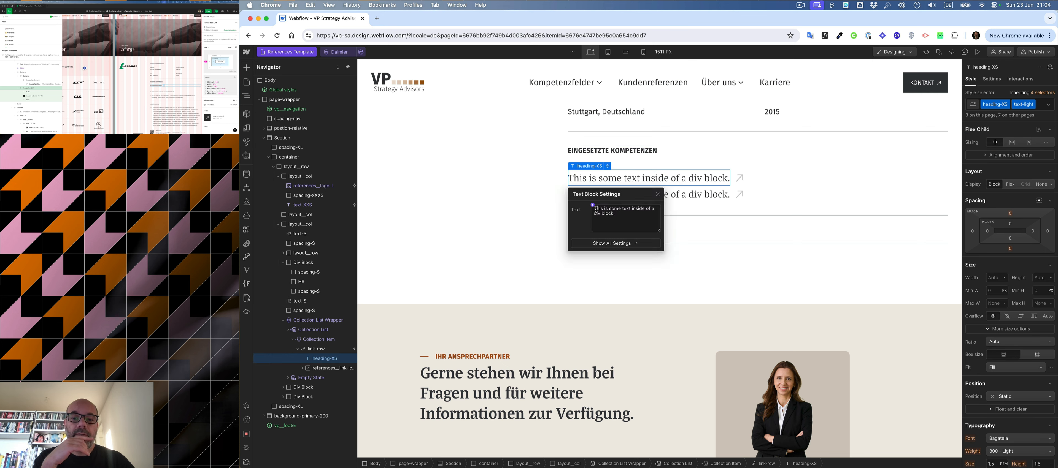
pyautogui.click(593, 205)
pyautogui.click(594, 235)
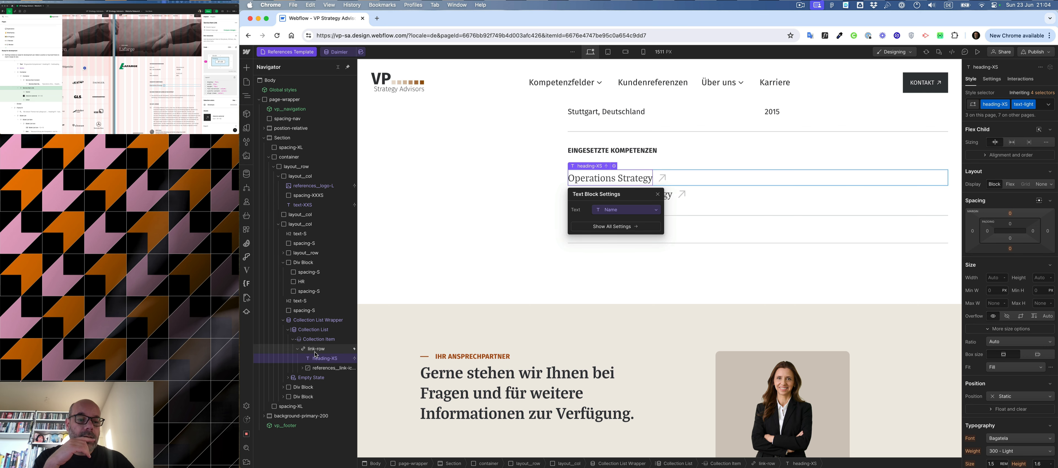
# Set the link row's URL to come from the collection item with Link to page
pyautogui.click(606, 166)
pyautogui.click(599, 166)
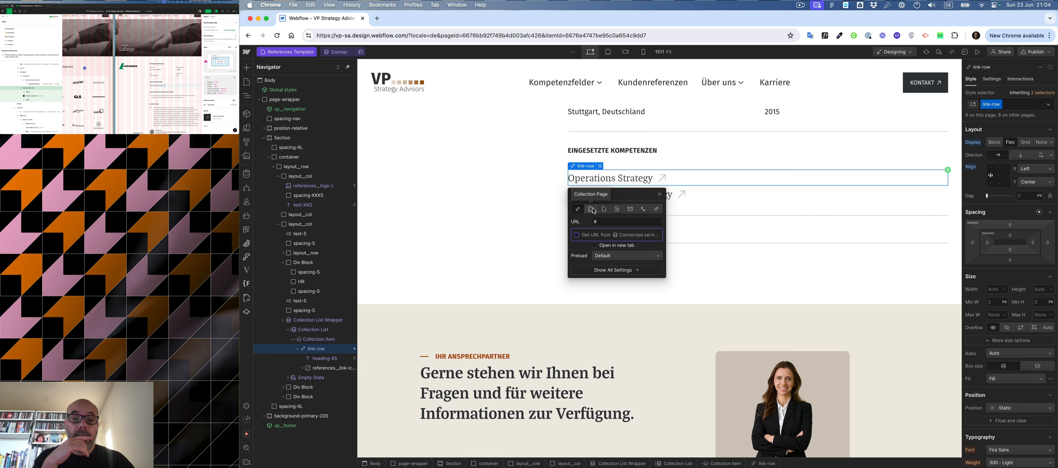
pyautogui.click(596, 235)
pyautogui.click(601, 245)
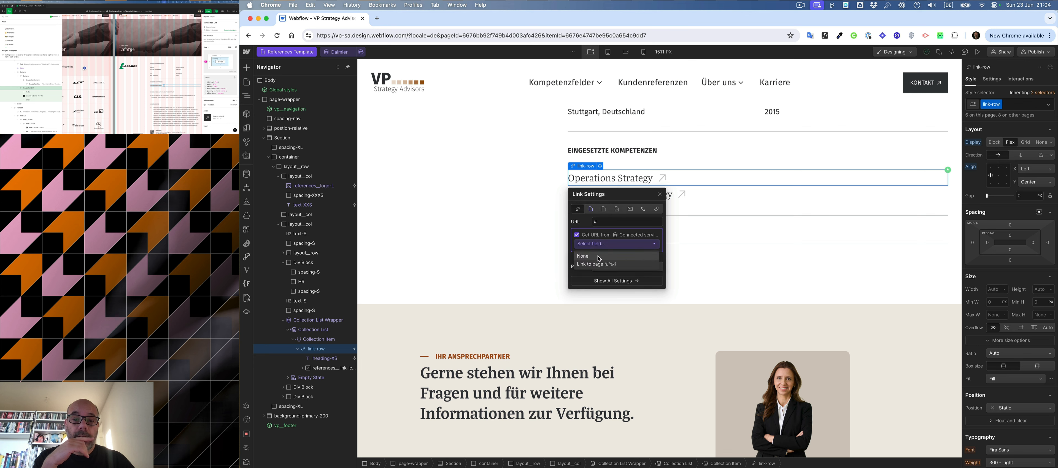
pyautogui.click(596, 263)
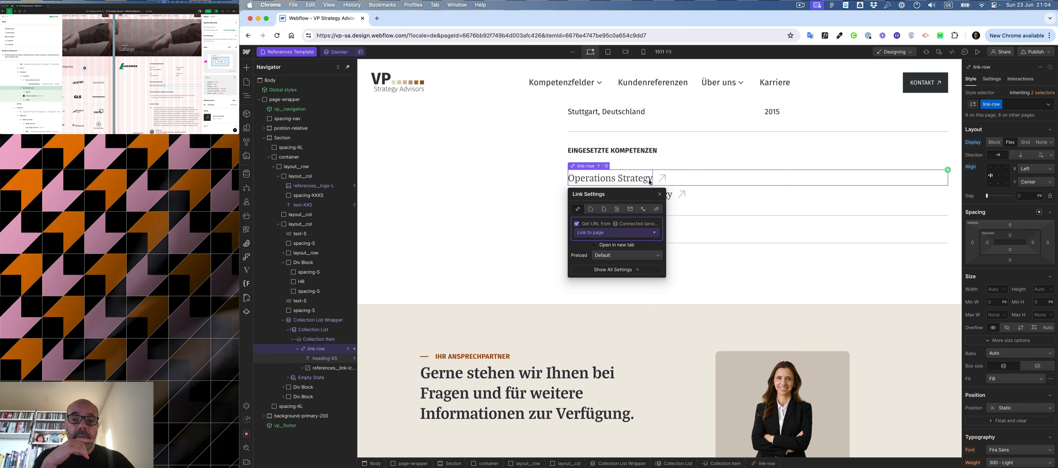
pyautogui.click(659, 196)
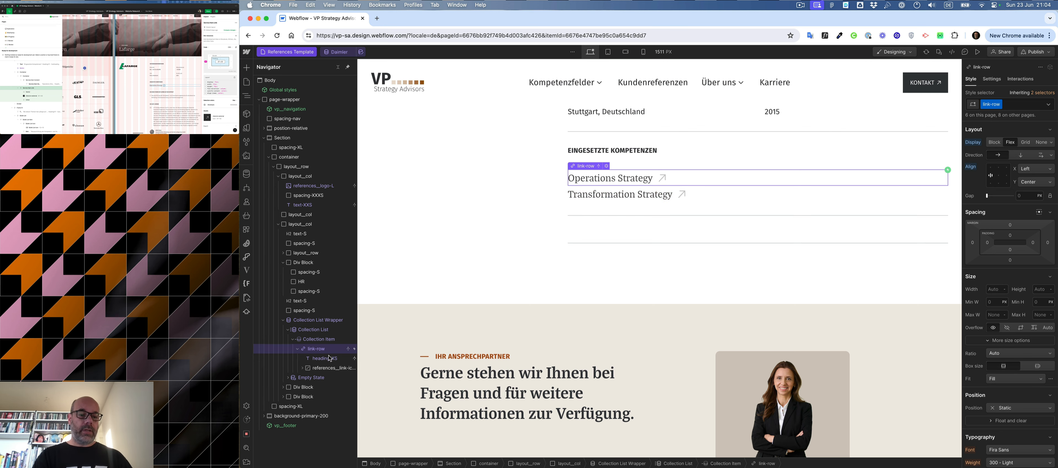
# Add a div block inside the Collection Item after the link row and give it the spacing-XXXS class
pyautogui.click(301, 356)
pyautogui.click(297, 349)
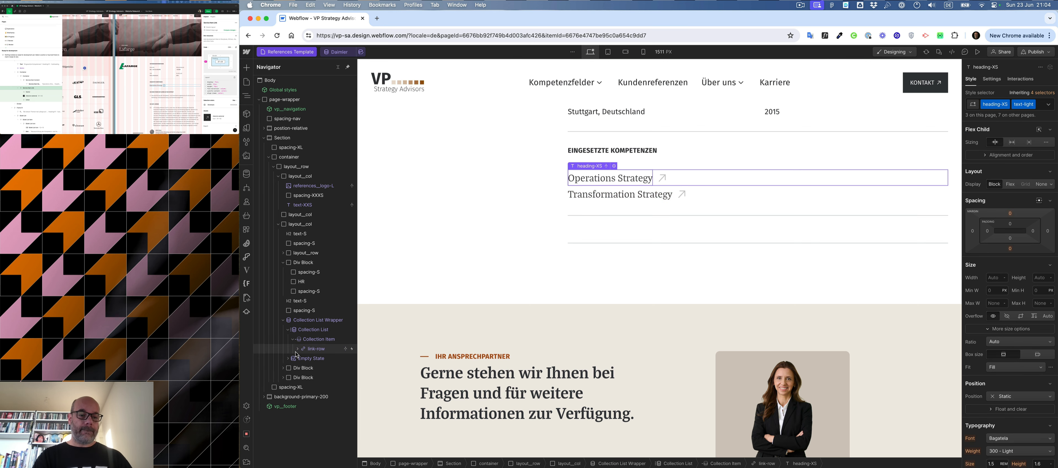
pyautogui.click(311, 341)
pyautogui.press('super+d')
pyautogui.write('div')
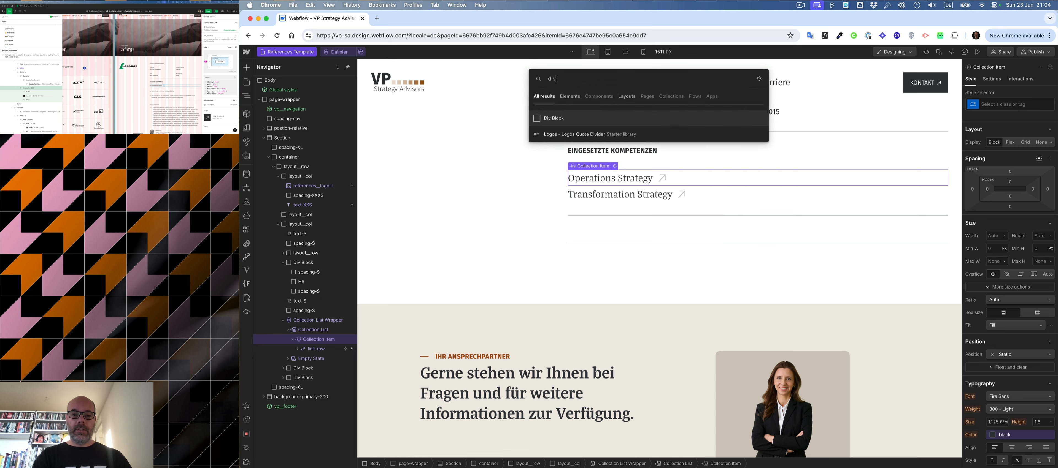
pyautogui.press('Return')
pyautogui.press('super+Return')
pyautogui.write('spa')
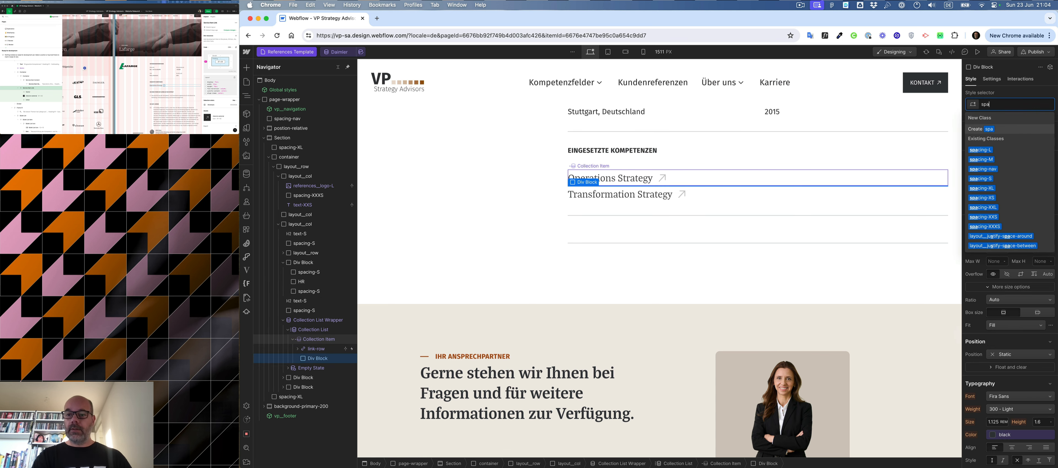
pyautogui.press('Return')
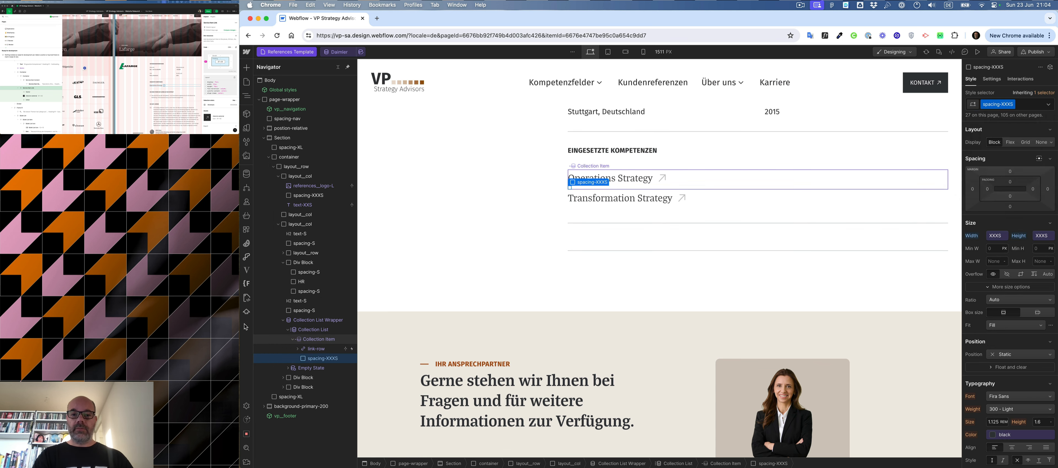
# Duplicate the 'Eingesetzte Kompetenzen' heading into the div block below the collection list
pyautogui.click(453, 216)
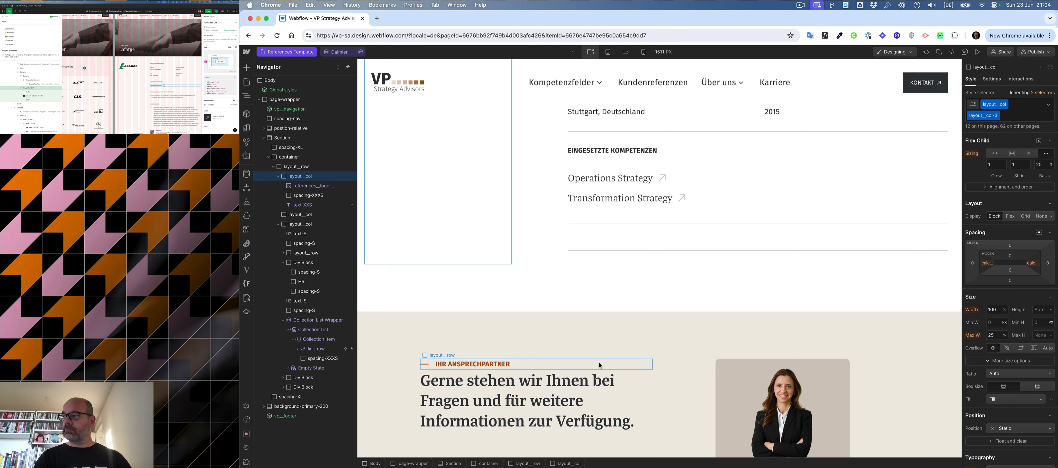
pyautogui.click(602, 152)
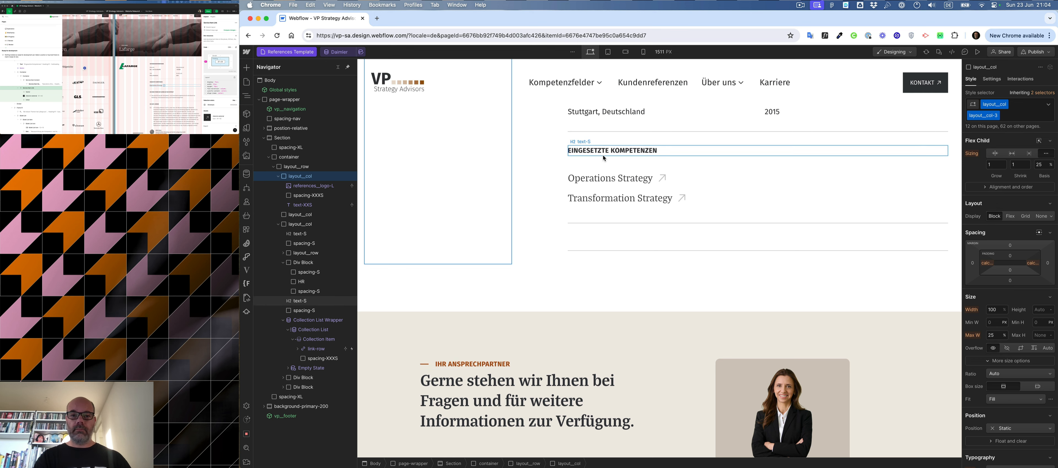
pyautogui.click(282, 320)
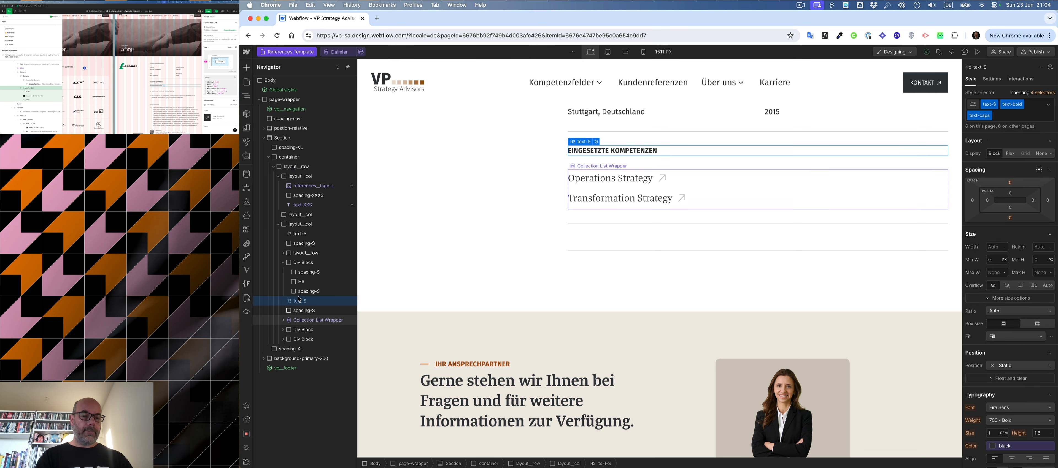
pyautogui.moveTo(298, 301); pyautogui.dragTo(298, 335)
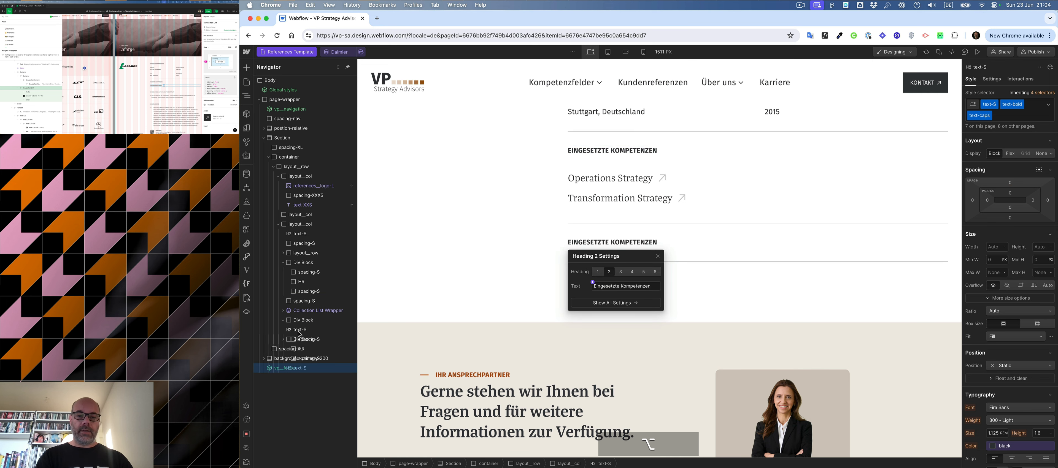
# Replace the duplicated heading's text with 'Bei diesen Themen hat Lafarge auf uns vertraut' copied from the design
pyautogui.click(155, 93)
pyautogui.click(156, 92)
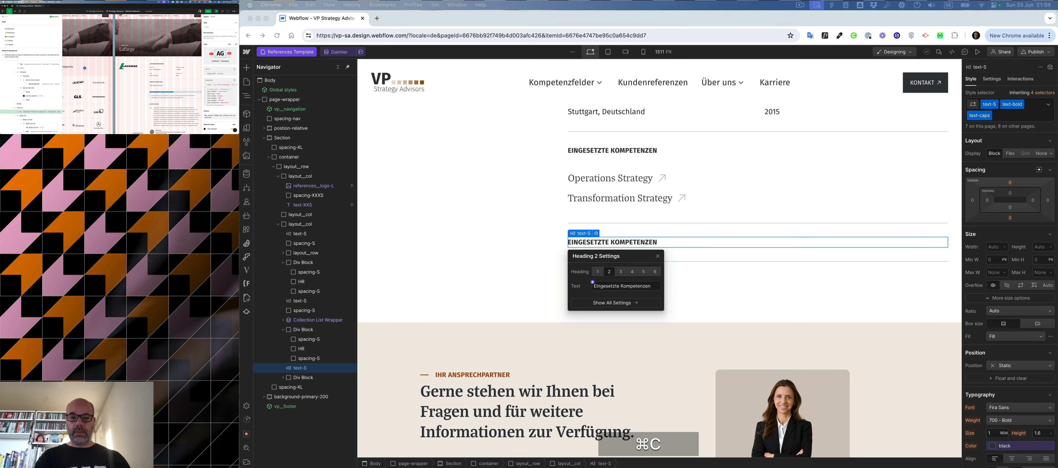
pyautogui.click(610, 245)
pyautogui.doubleClick(610, 243)
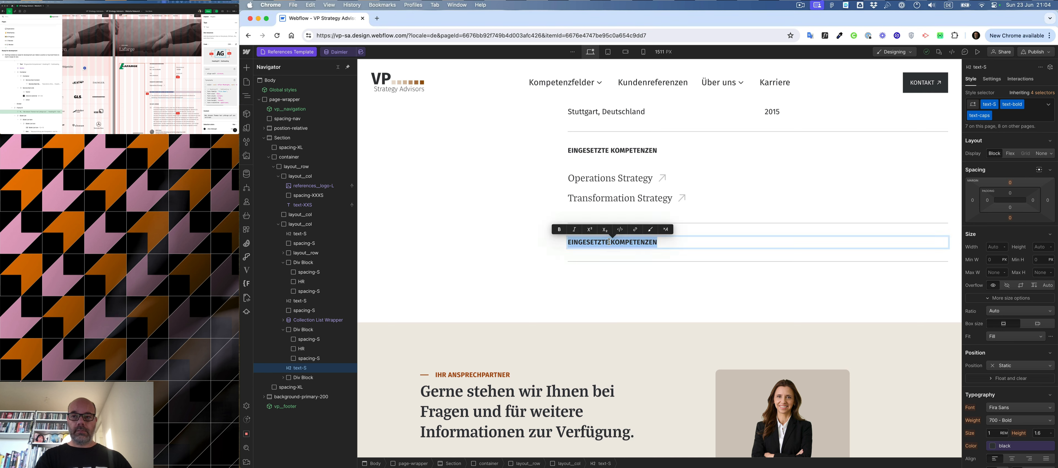
pyautogui.write('BEI DIESEN THEMEN HAT LAFARGE AUF UNS VERTRAUT')
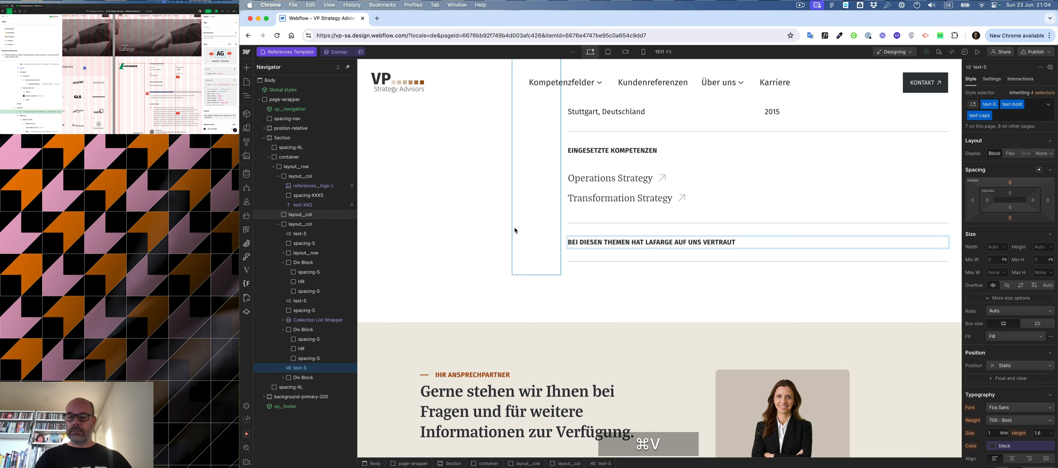
pyautogui.press('Escape')
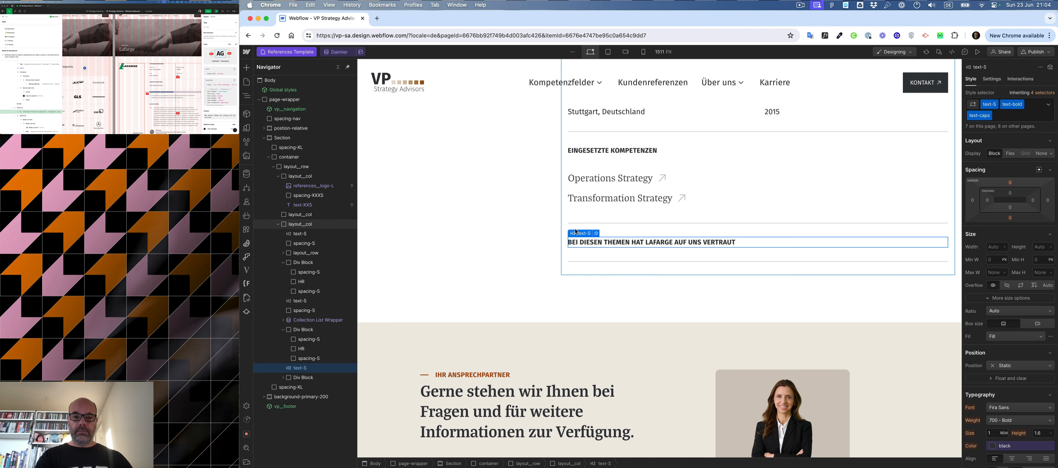
# Copy the spacing-S block and paste it directly after the new heading
pyautogui.click(573, 229)
pyautogui.press('super+c')
pyautogui.click(590, 243)
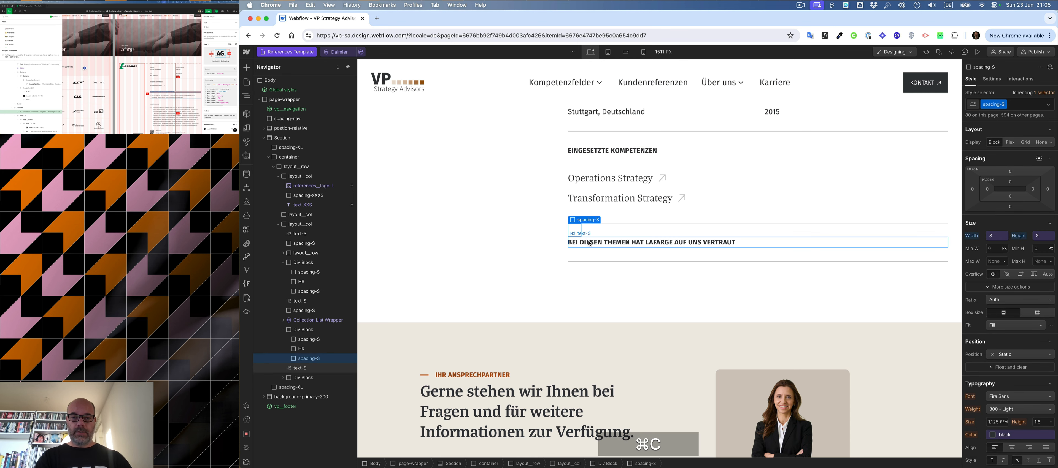
pyautogui.press('super+v')
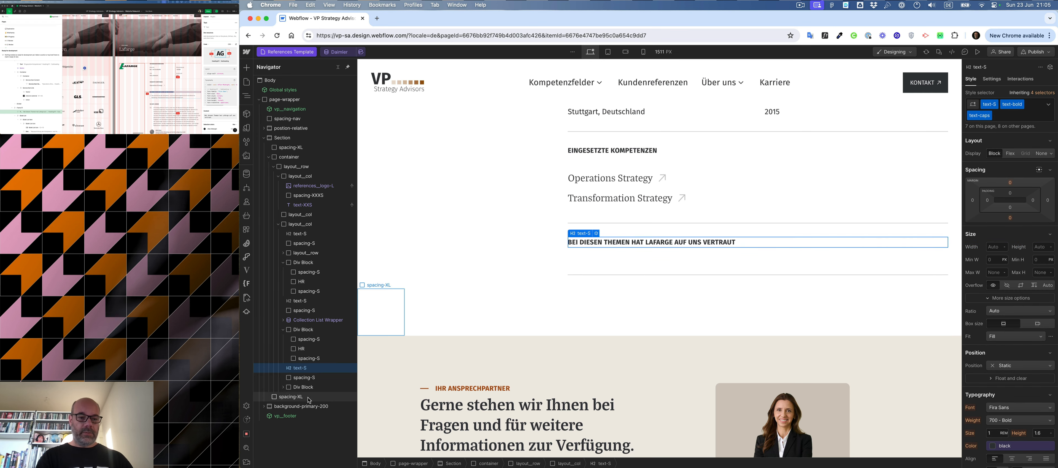
# Insert a Rich Text block after the spacing block and select its unordered list
pyautogui.press('super+e')
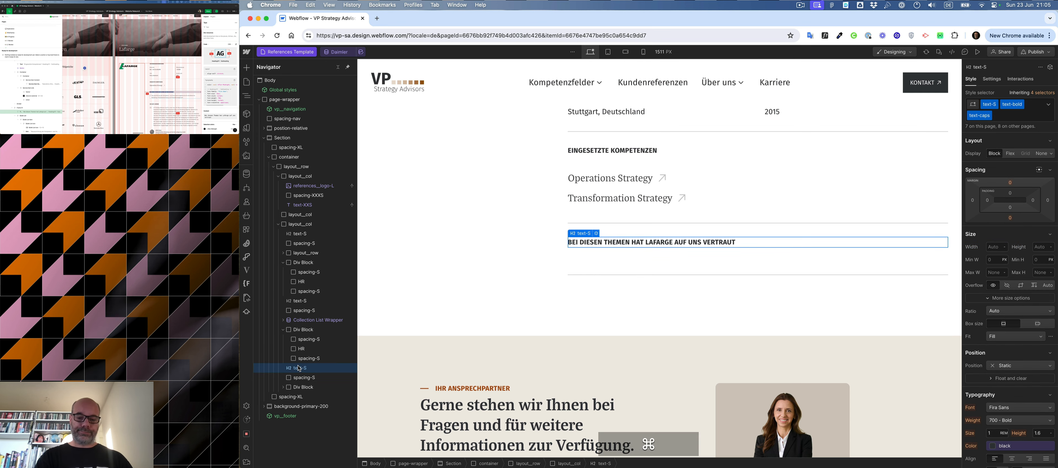
pyautogui.write('ric')
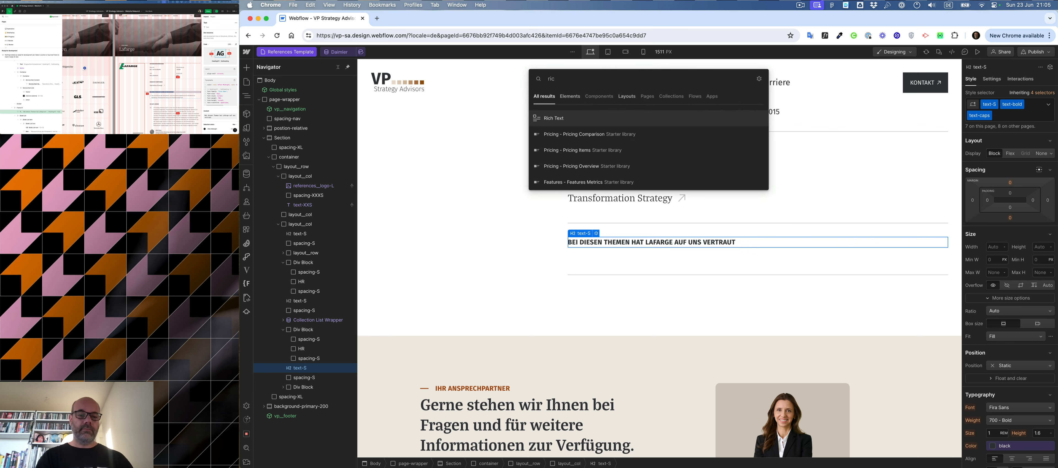
pyautogui.press('Return')
pyautogui.click(303, 388)
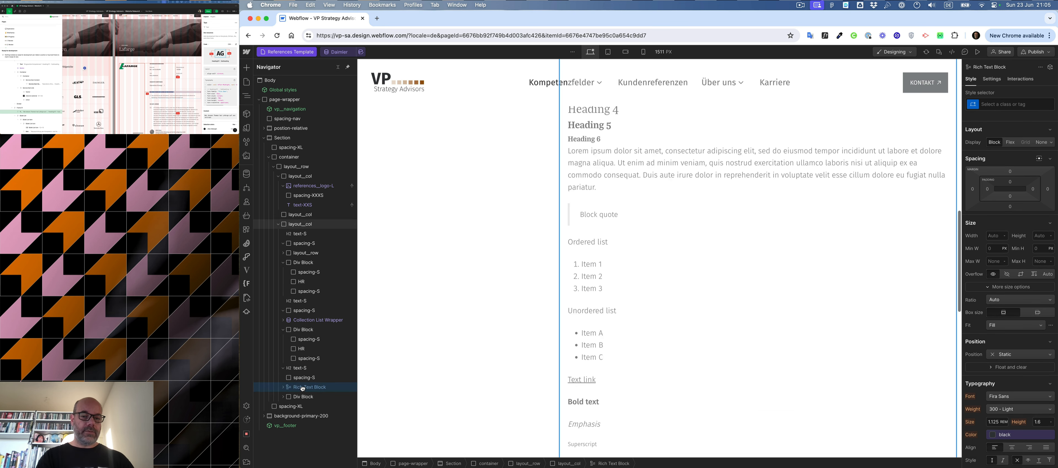
pyautogui.scroll(-5, 618, 202)
pyautogui.scroll(8, 658, 165)
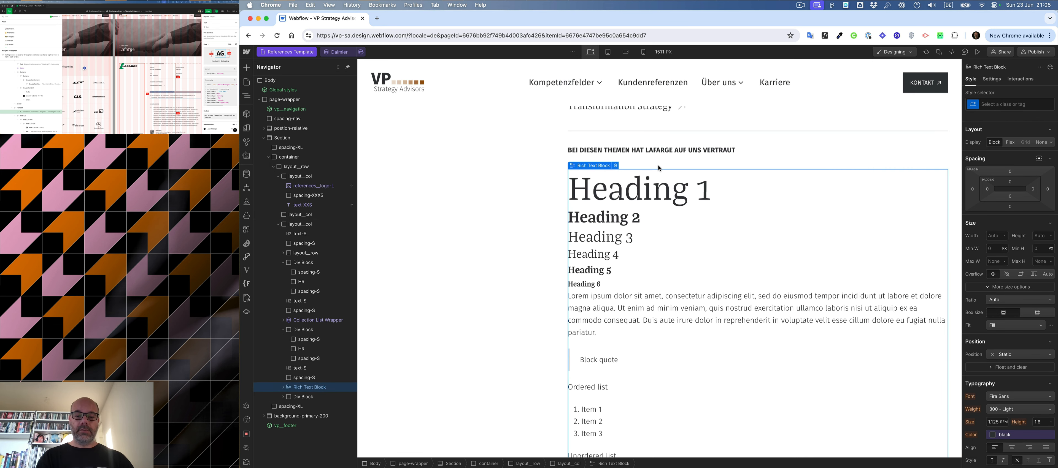
pyautogui.scroll(-3, 658, 168)
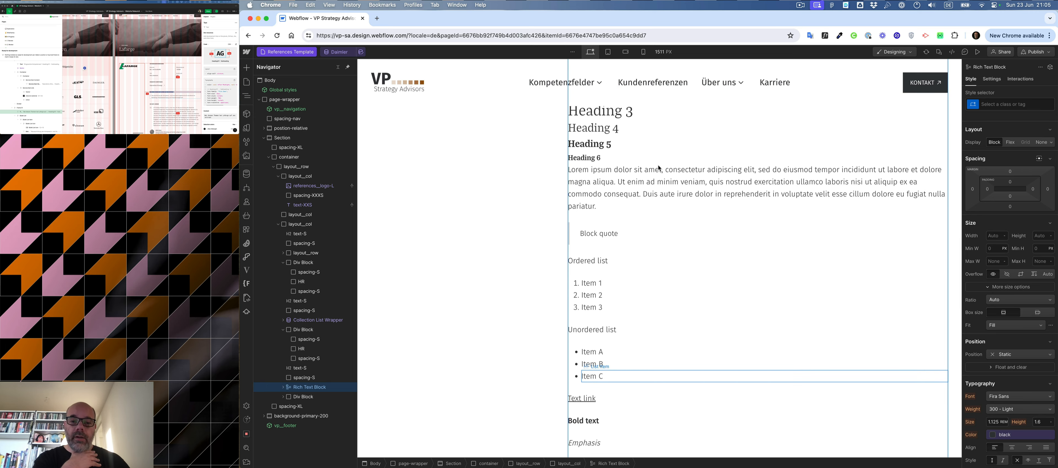
pyautogui.click(579, 353)
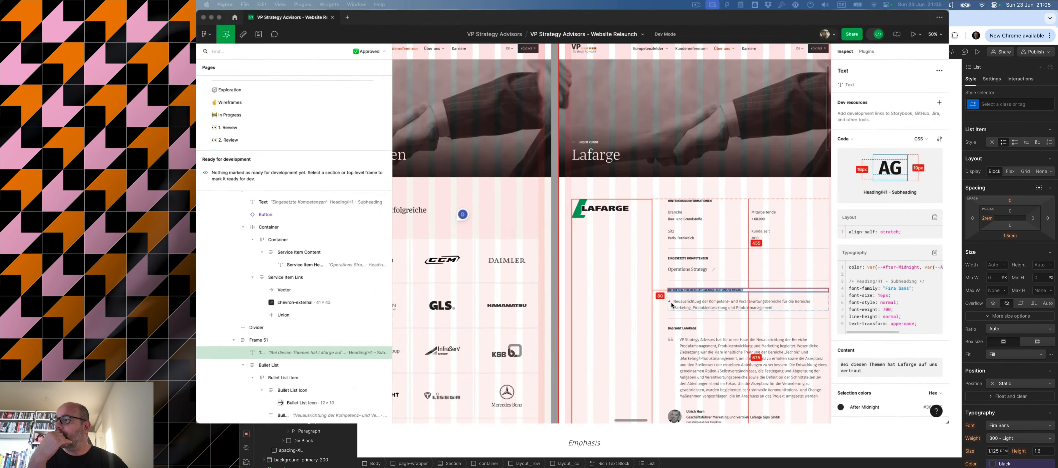
# Switch to Figma and copy the bullet list icon layer as SVG
pyautogui.click(669, 303)
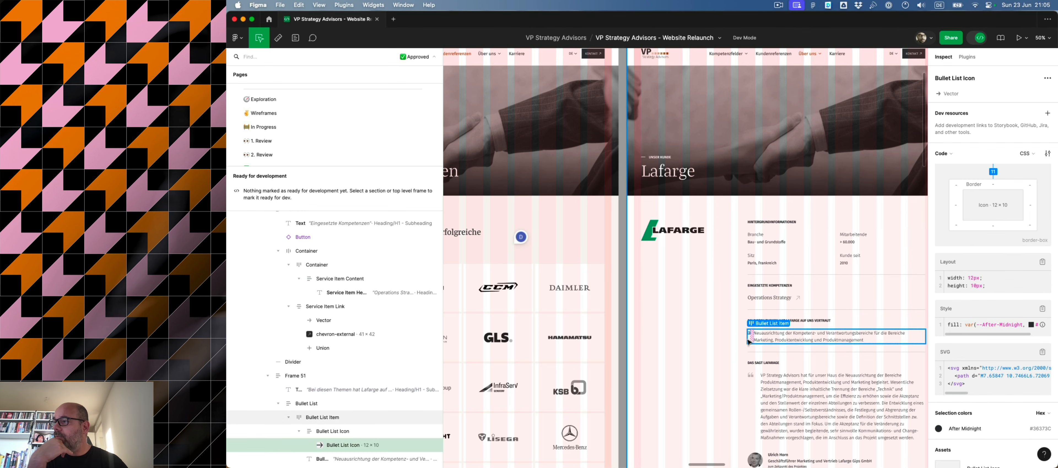
pyautogui.scroll(-2, 312, 369)
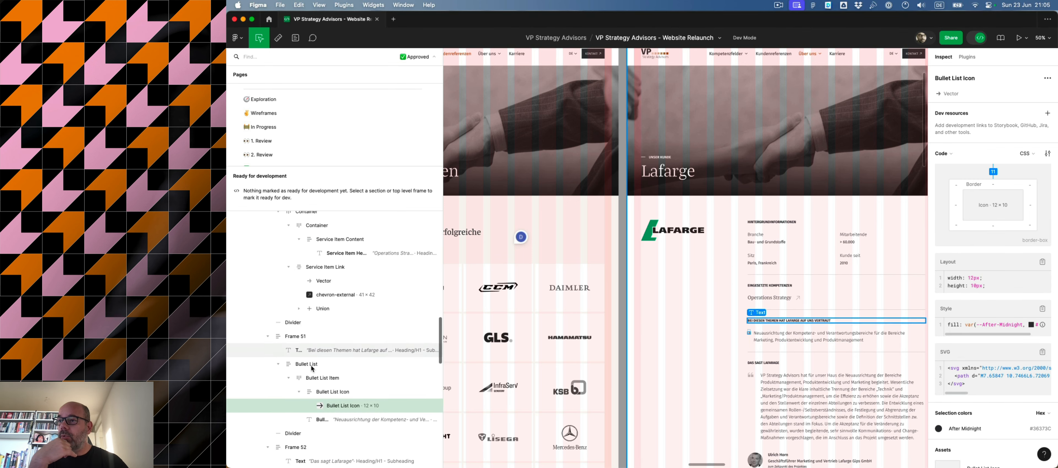
pyautogui.scroll(-2, 312, 368)
pyautogui.click(332, 363)
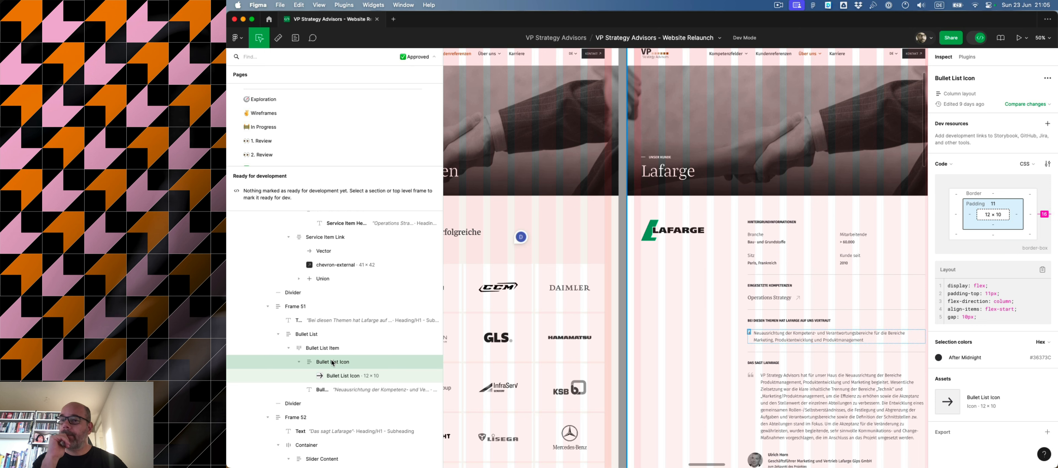
pyautogui.rightClick(332, 363)
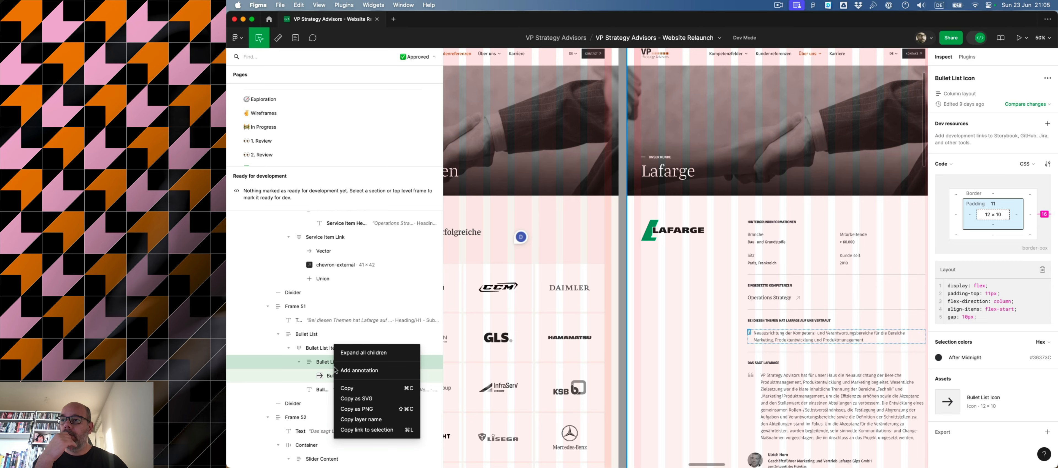
pyautogui.click(347, 398)
# Create a new TextEdit document and paste the copied SVG code into it
pyautogui.press('super+Tab')
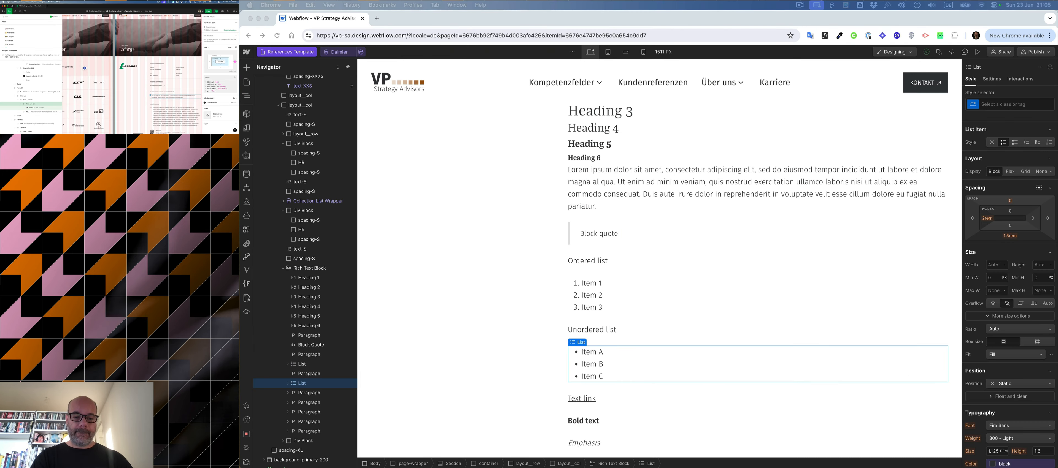
pyautogui.press('super+Tab')
pyautogui.press('super+n')
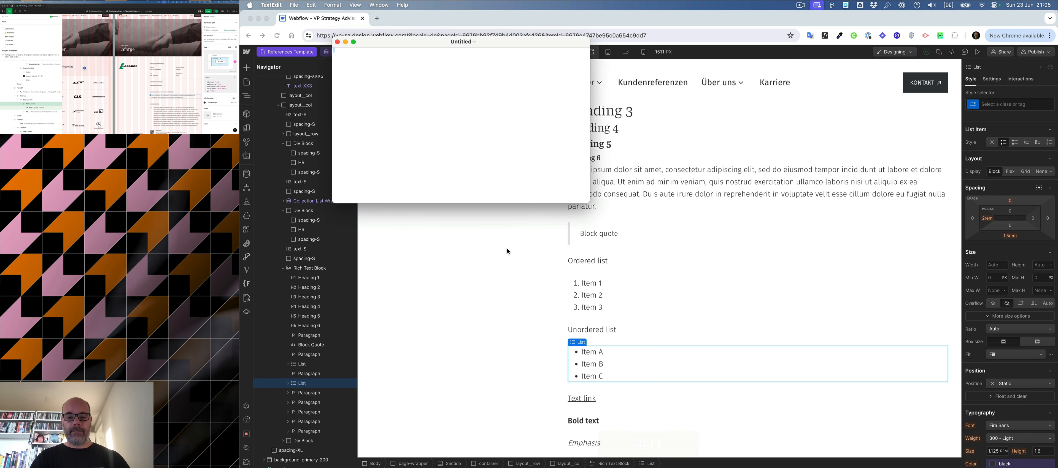
pyautogui.press('super+v')
# Save the document in the VP folder as bullet-point.svg, keeping the .svg extension, and close it
pyautogui.press('super+s')
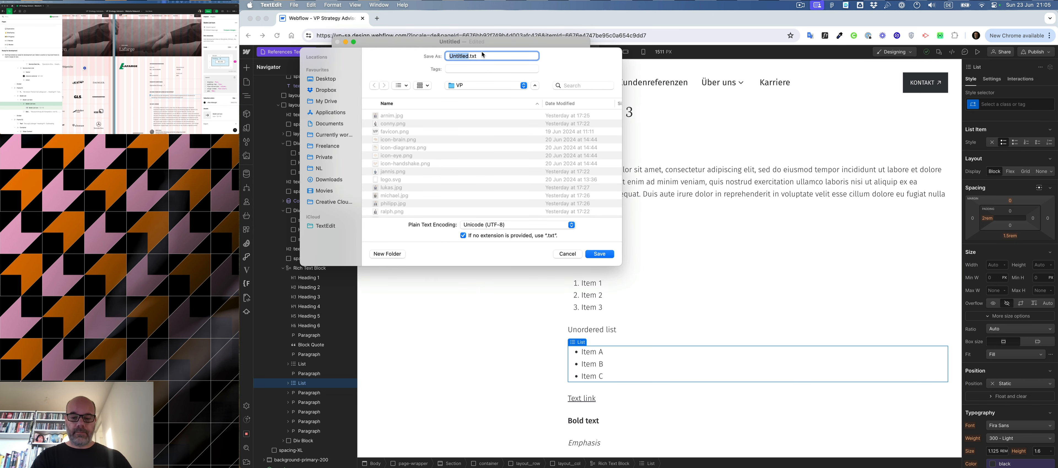
pyautogui.write('bullet-poi')
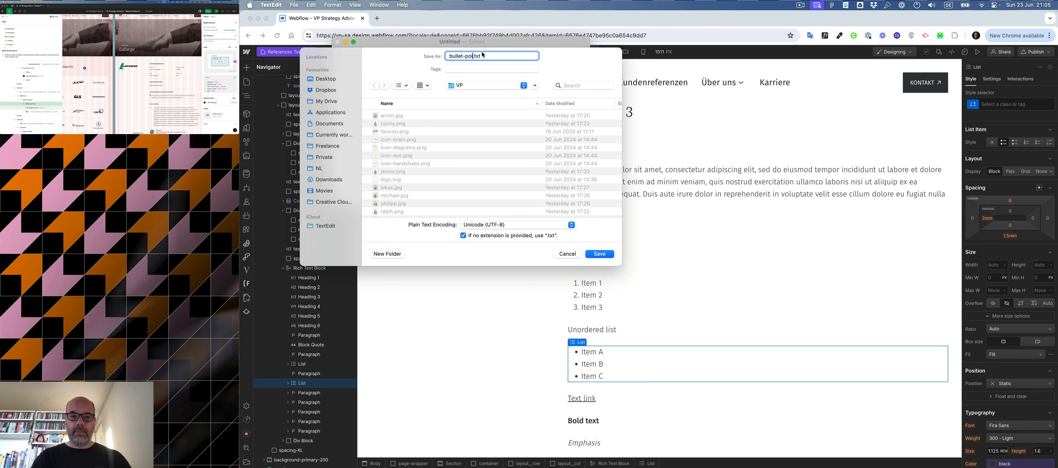
pyautogui.write('nt')
pyautogui.press('BackSpace')
pyautogui.press('BackSpace')
pyautogui.press('BackSpace')
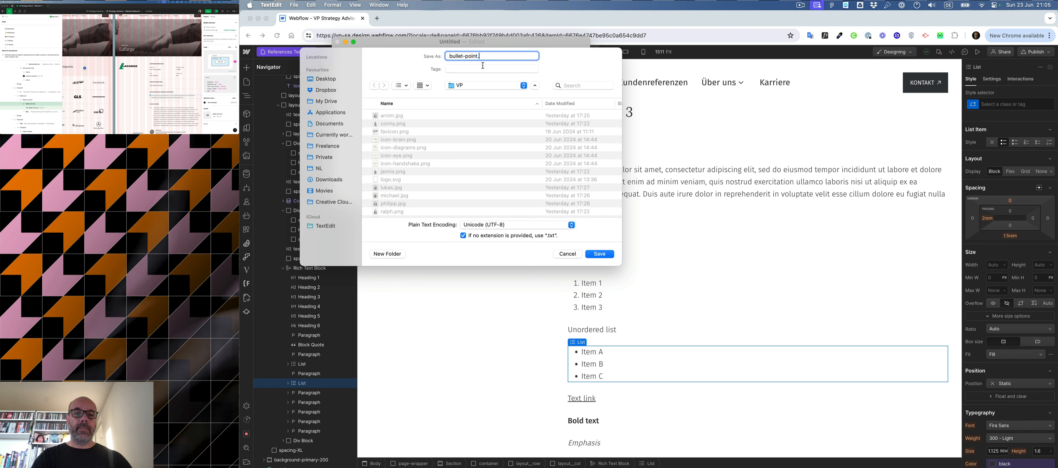
pyautogui.write('svg')
pyautogui.press('Return')
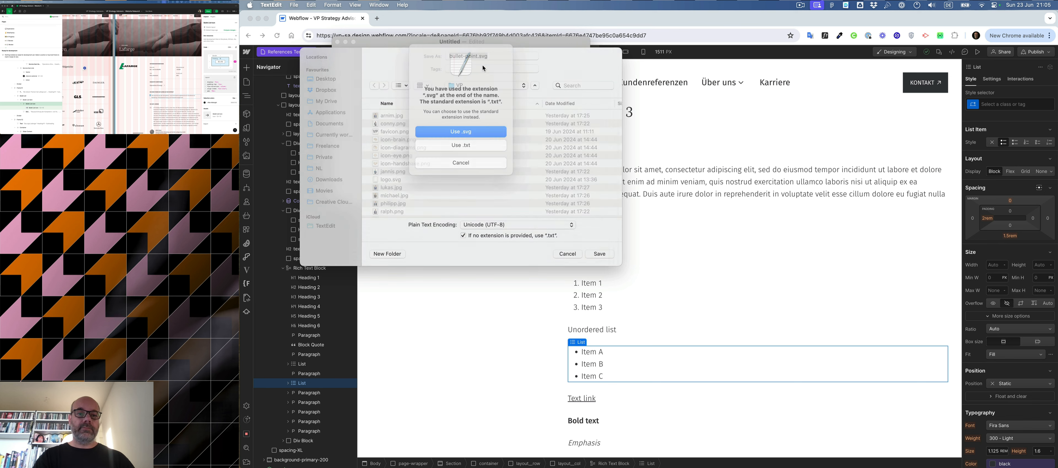
pyautogui.click(451, 142)
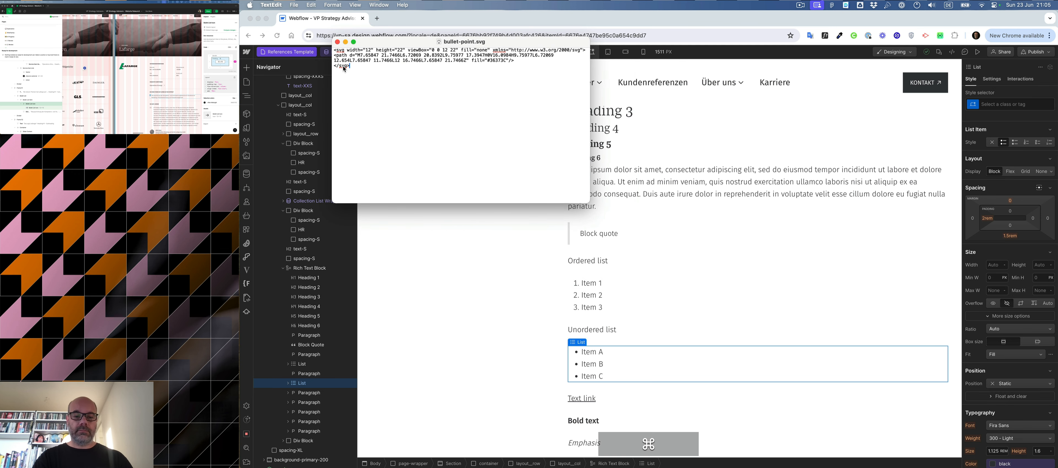
pyautogui.press('super+w')
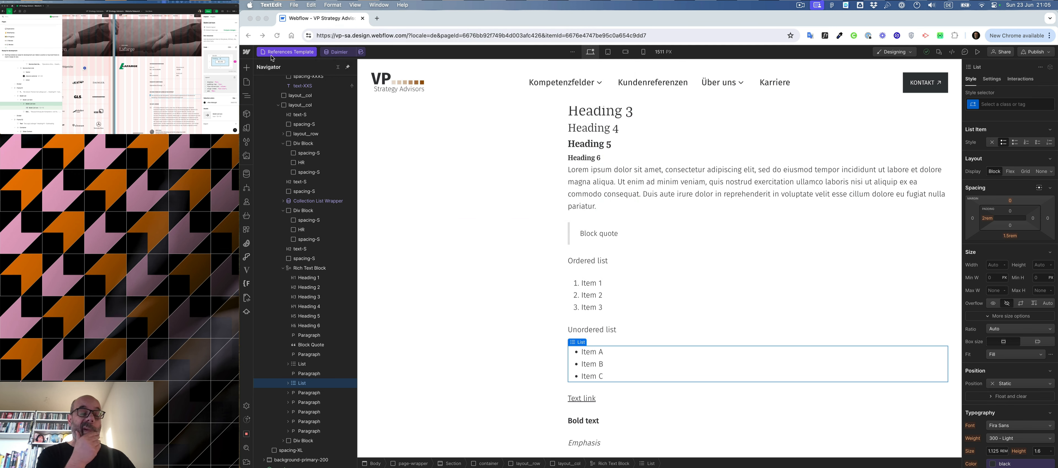
# Upload bullet-point.svg from the VP folder to the site assets and copy the asset's link
pyautogui.click(247, 155)
pyautogui.click(246, 155)
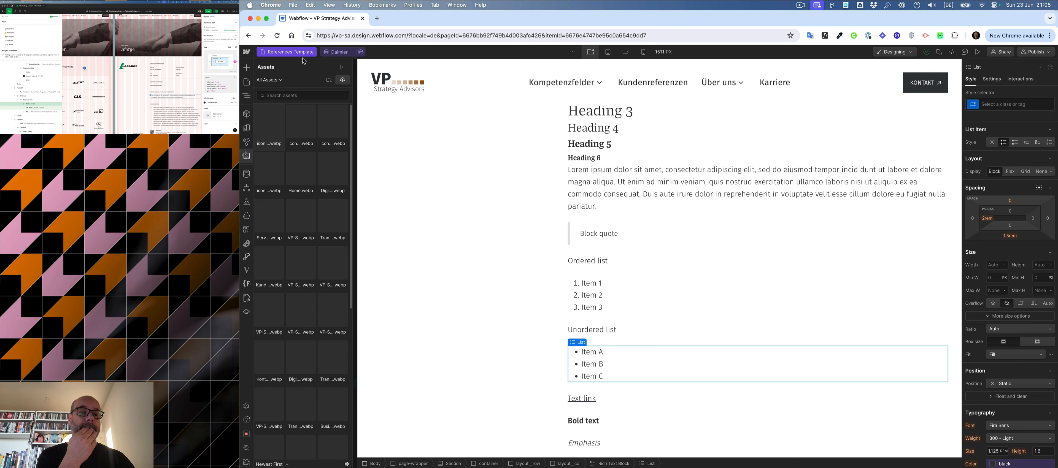
pyautogui.click(343, 80)
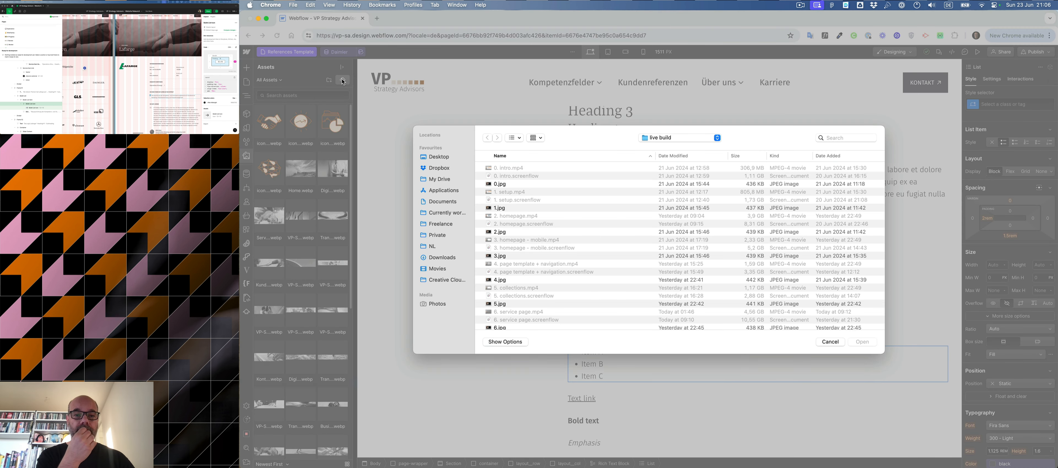
pyautogui.click(666, 138)
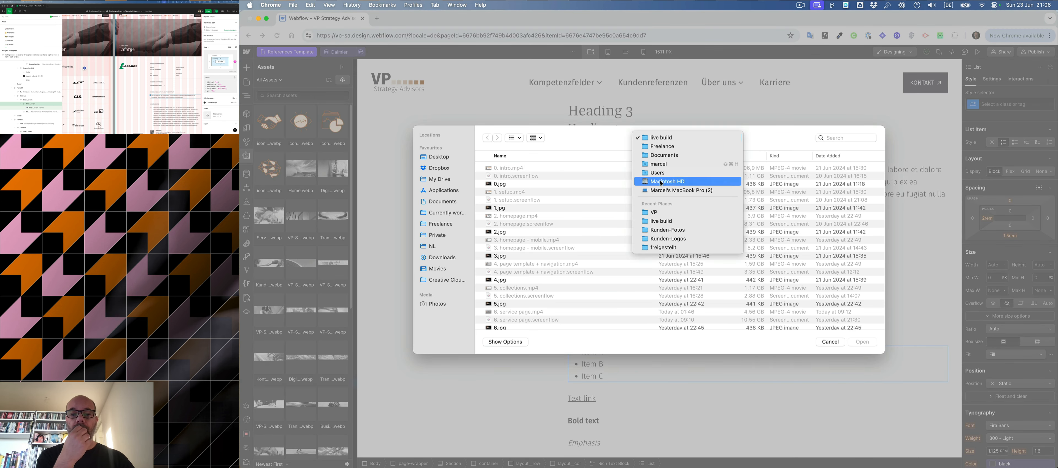
pyautogui.click(666, 211)
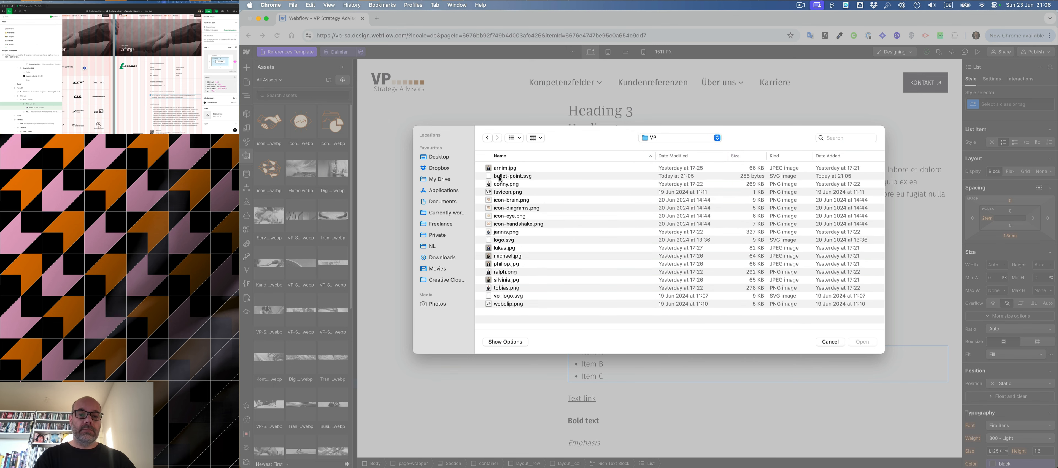
pyautogui.doubleClick(499, 176)
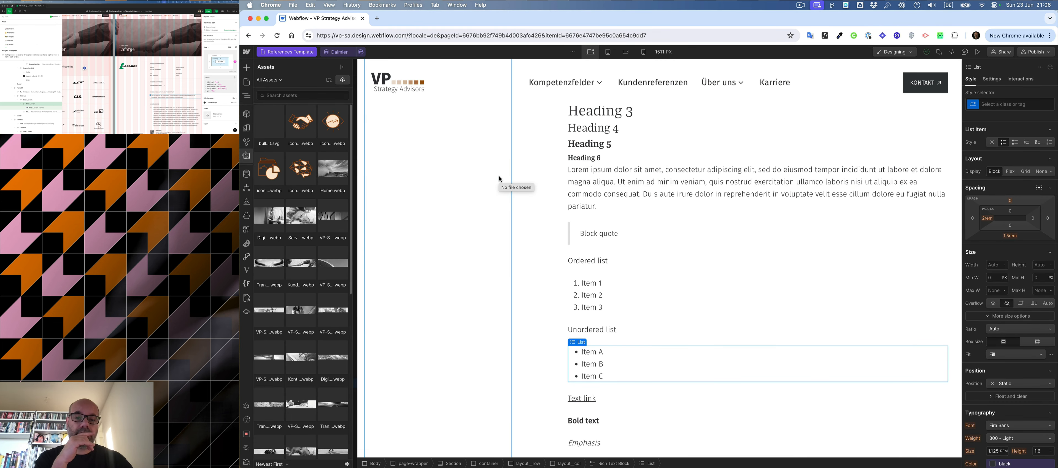
pyautogui.click(279, 114)
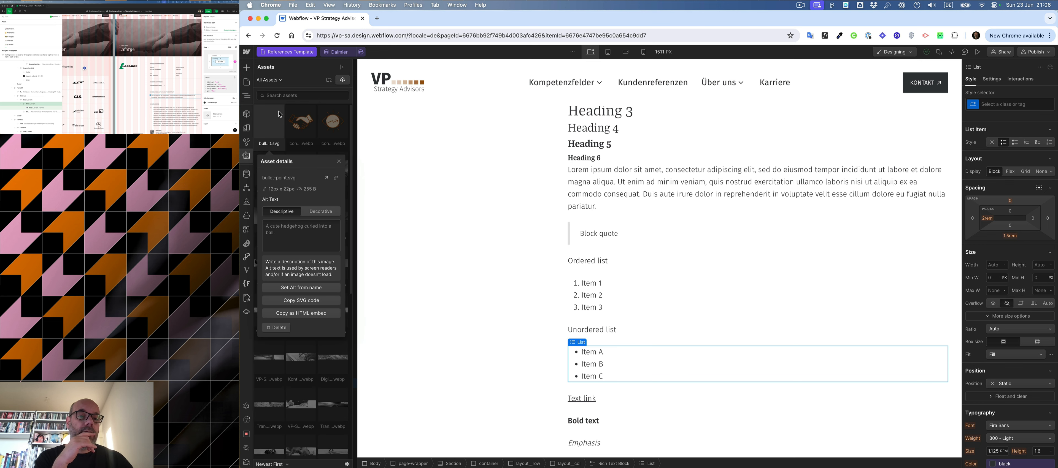
pyautogui.click(336, 179)
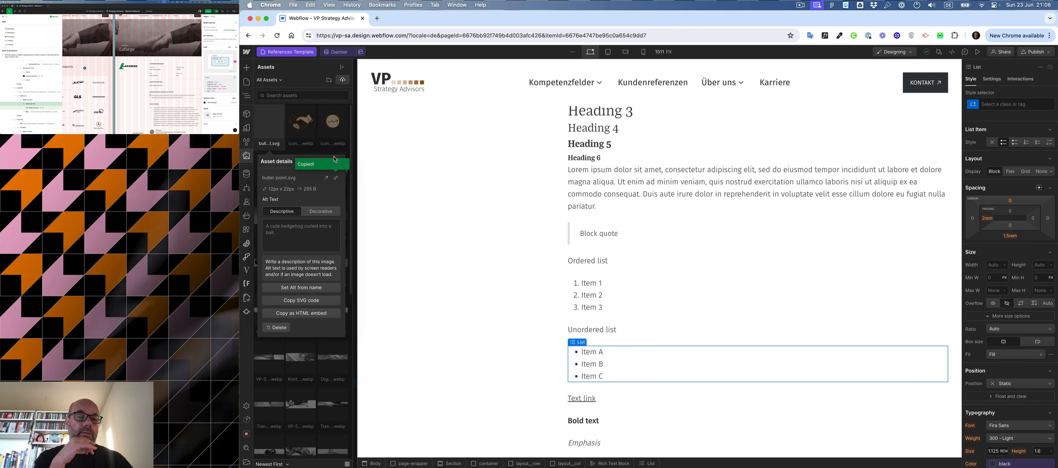
# Select the Rich Text Block in the competencies section and give it a new class named richt-text
pyautogui.click(374, 174)
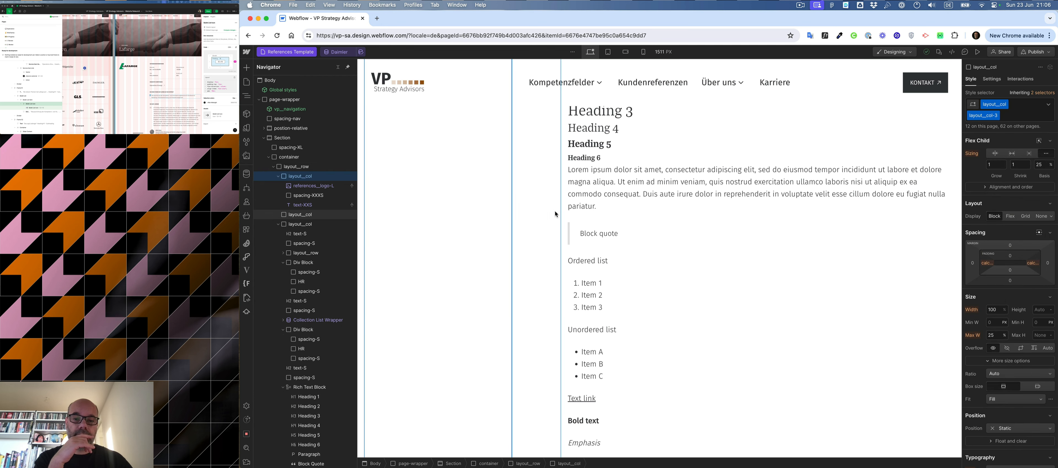
pyautogui.scroll(4, 644, 236)
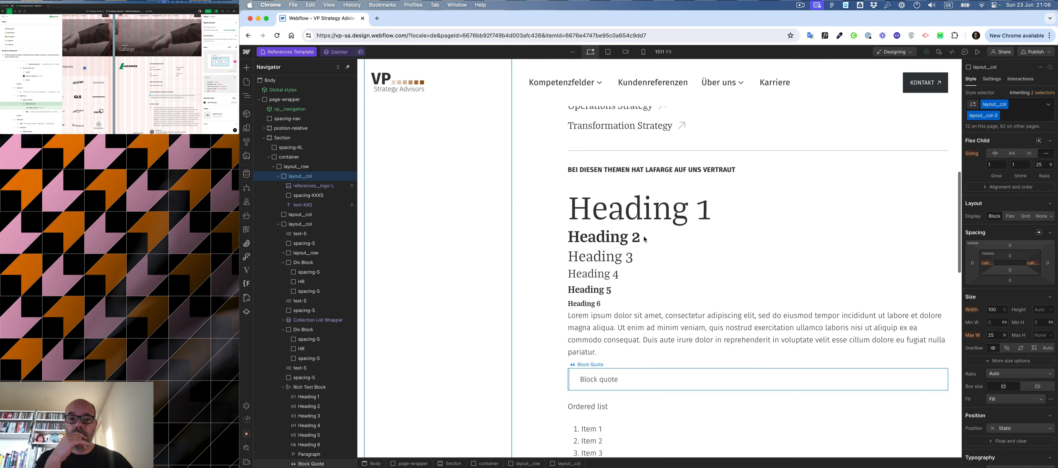
pyautogui.click(727, 239)
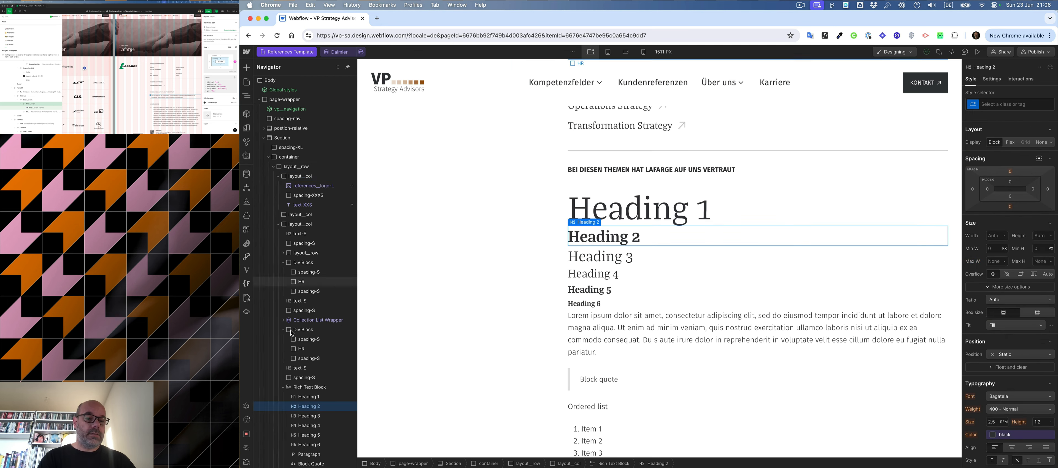
pyautogui.click(300, 386)
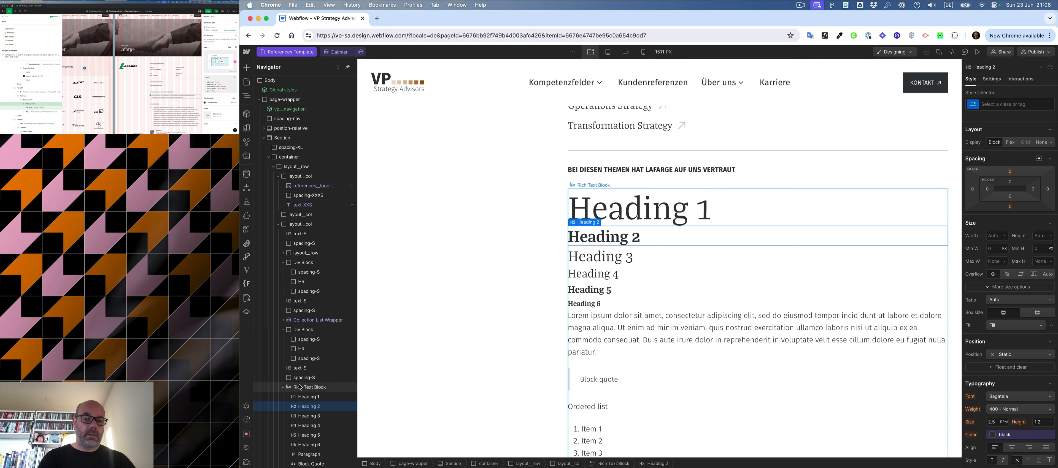
pyautogui.press('super+Return')
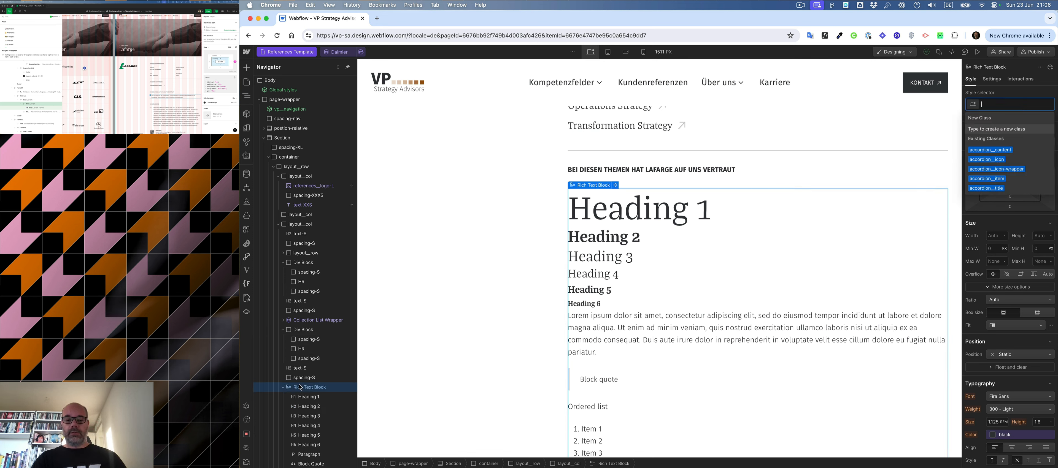
pyautogui.write('richt-te')
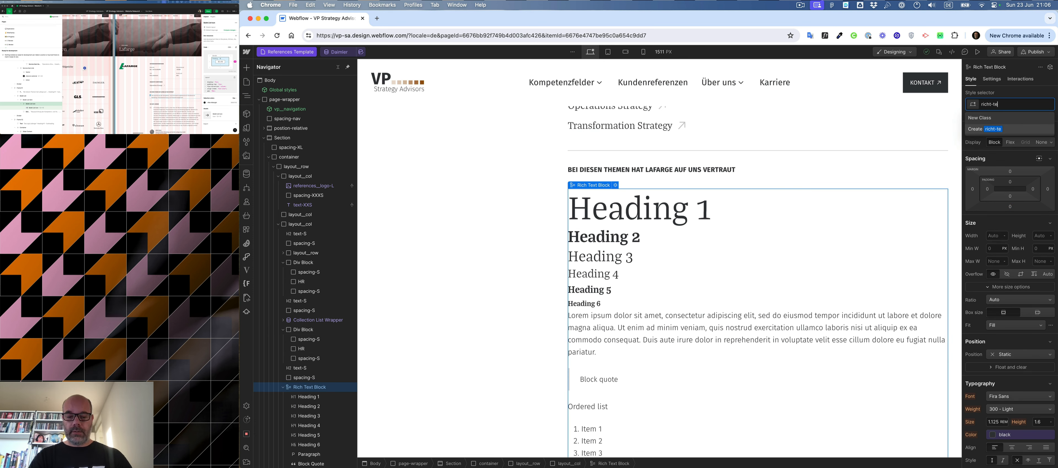
pyautogui.write('xt_')
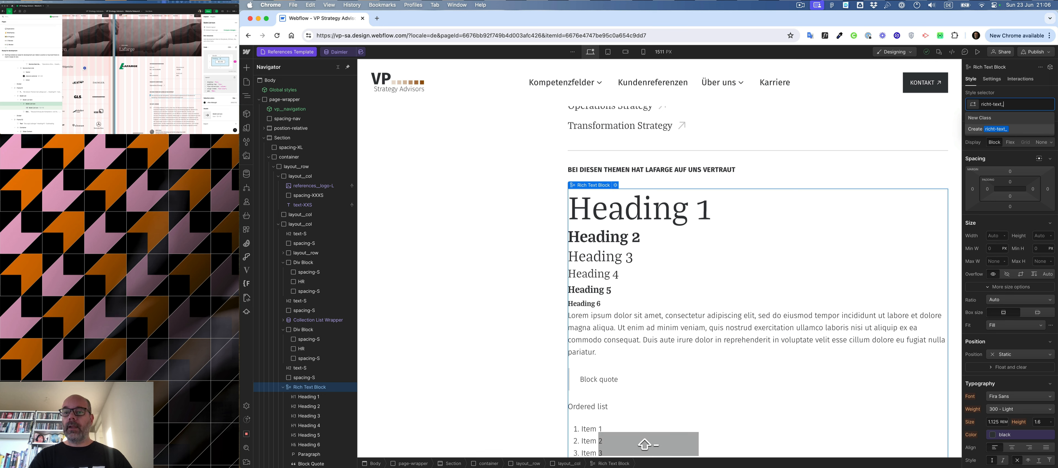
pyautogui.write('_')
pyautogui.press('BackSpace')
pyautogui.press('BackSpace')
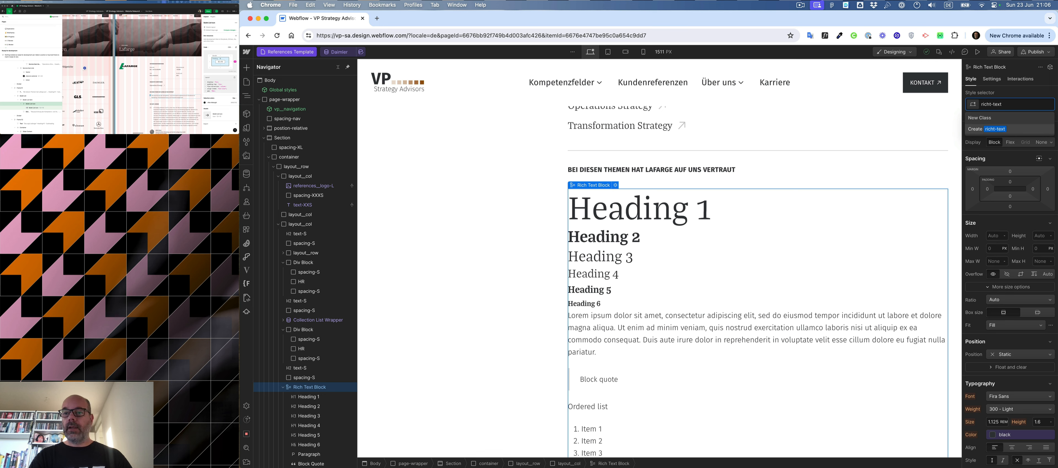
pyautogui.press('Return')
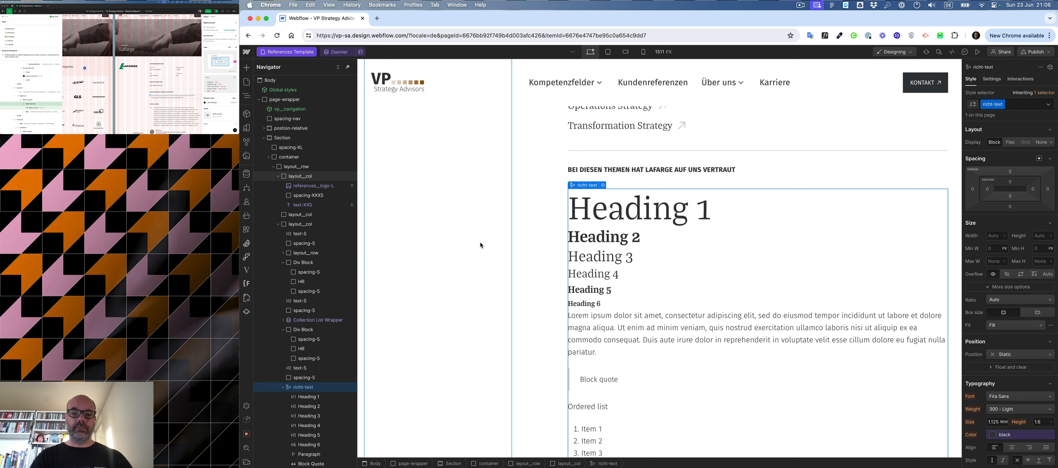
# Connect the rich text block's content to the References field Short project description
pyautogui.click(602, 185)
pyautogui.click(609, 165)
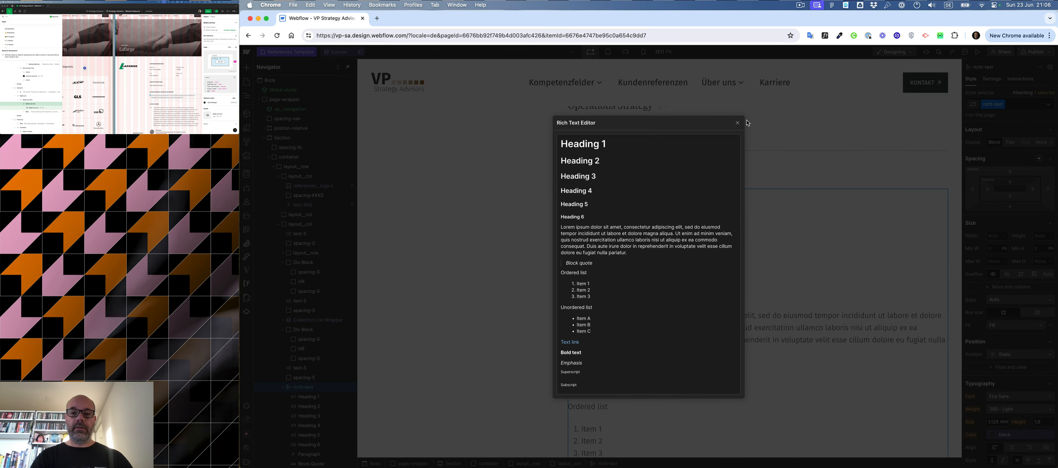
pyautogui.click(737, 124)
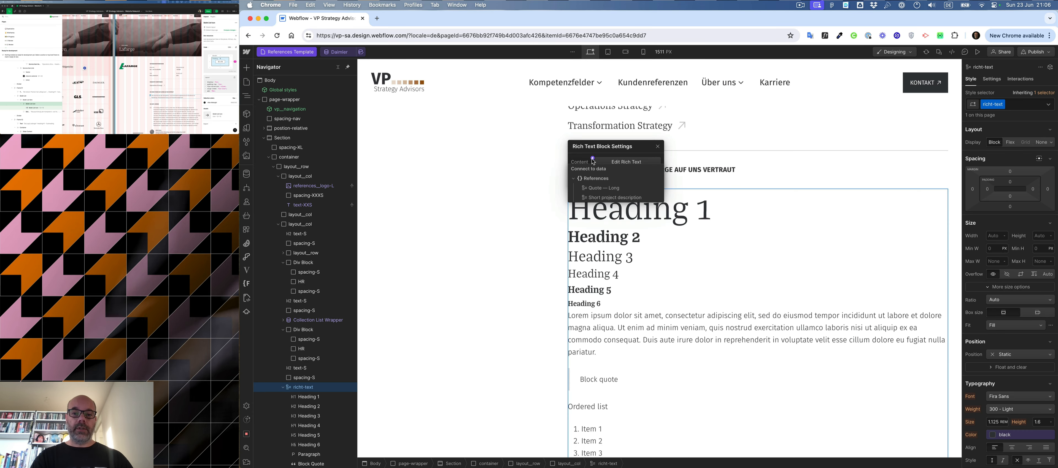
pyautogui.click(597, 198)
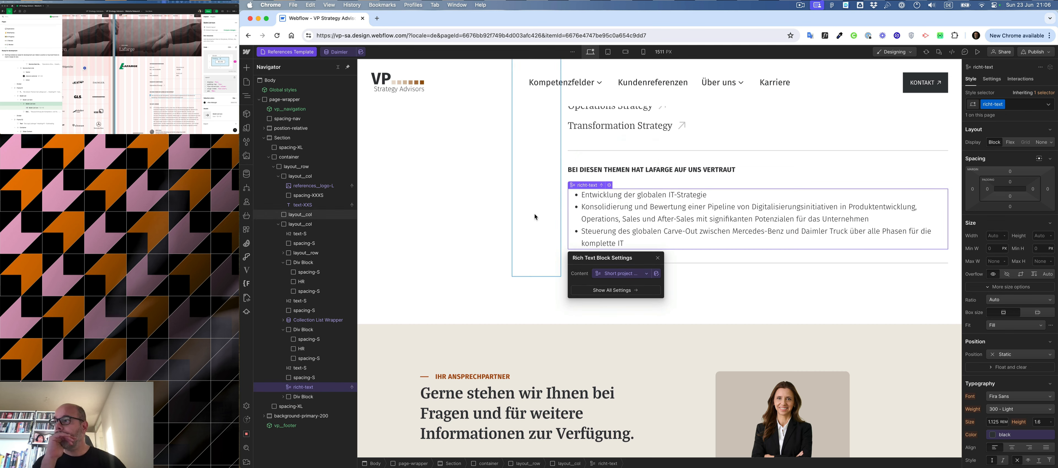
pyautogui.click(657, 257)
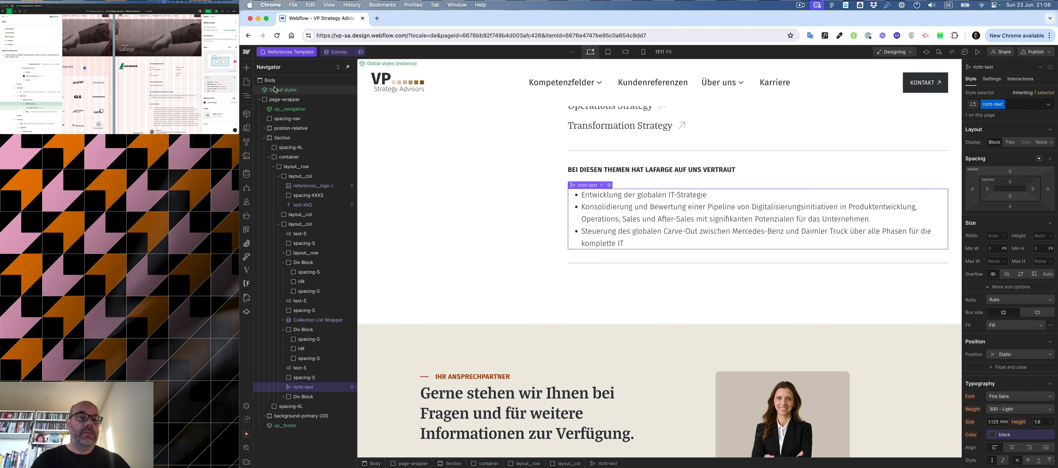
# Open the Global styles component's custom code and add two empty lines before the closing style tag
pyautogui.click(459, 124)
pyautogui.click(422, 64)
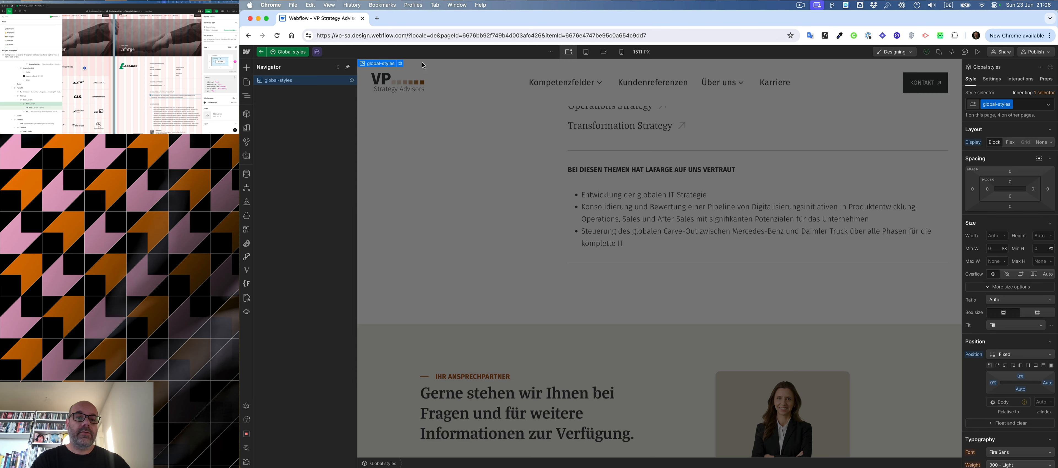
pyautogui.click(399, 64)
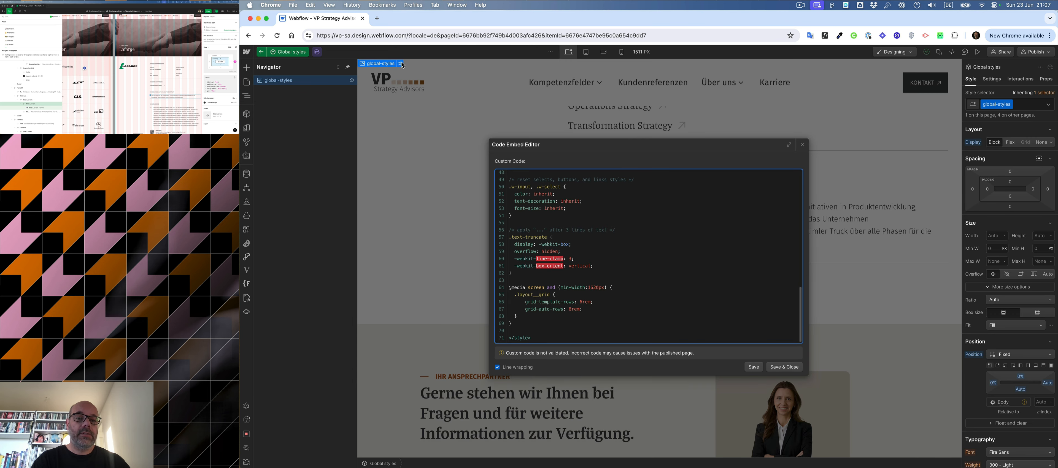
pyautogui.click(523, 323)
pyautogui.scroll(5, 647, 256)
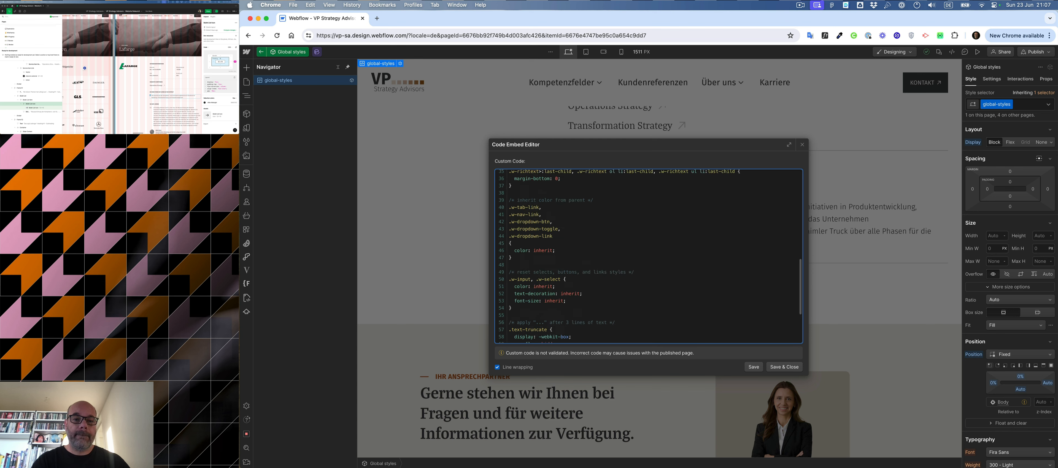
pyautogui.scroll(-5, 648, 257)
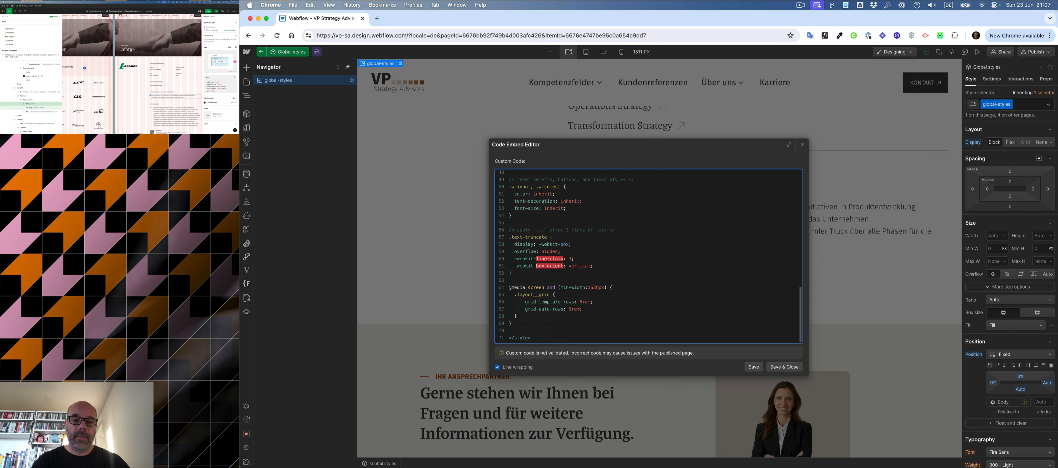
pyautogui.press('Return')
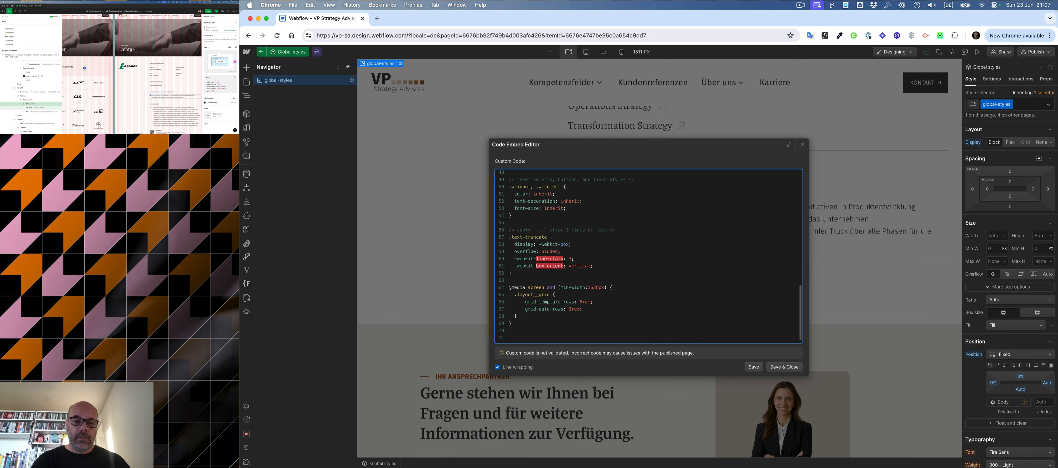
pyautogui.press('Return')
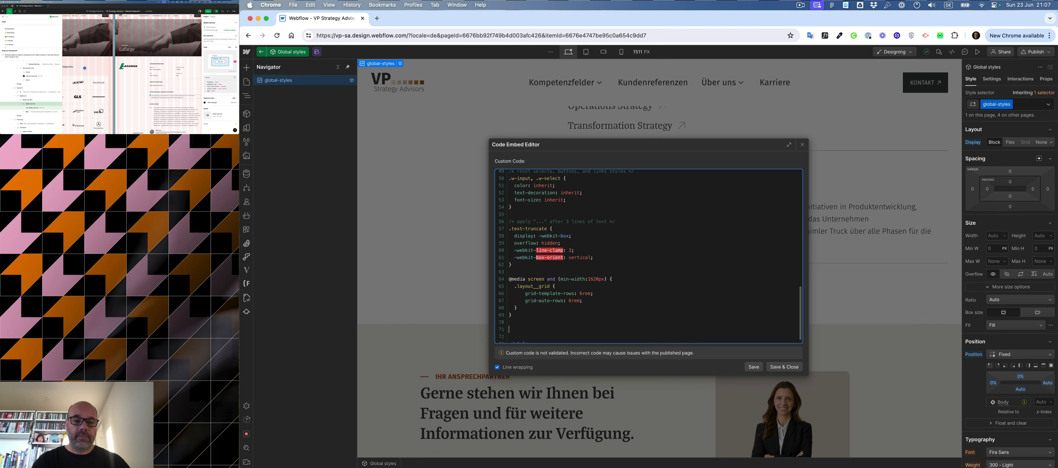
# Open the ditis.design.webflow.com designer in a new tab, logging in and entering the authentication app code
pyautogui.click(377, 19)
pyautogui.write('dit')
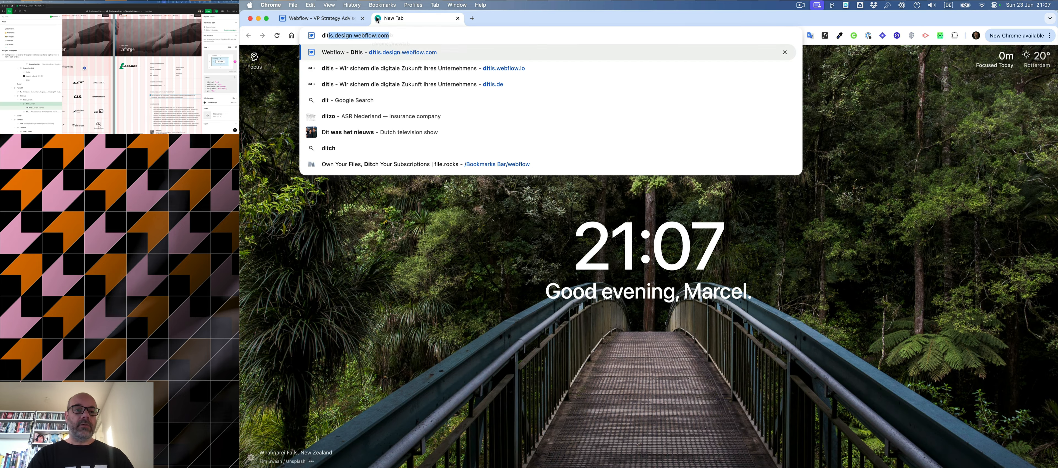
pyautogui.press('Return')
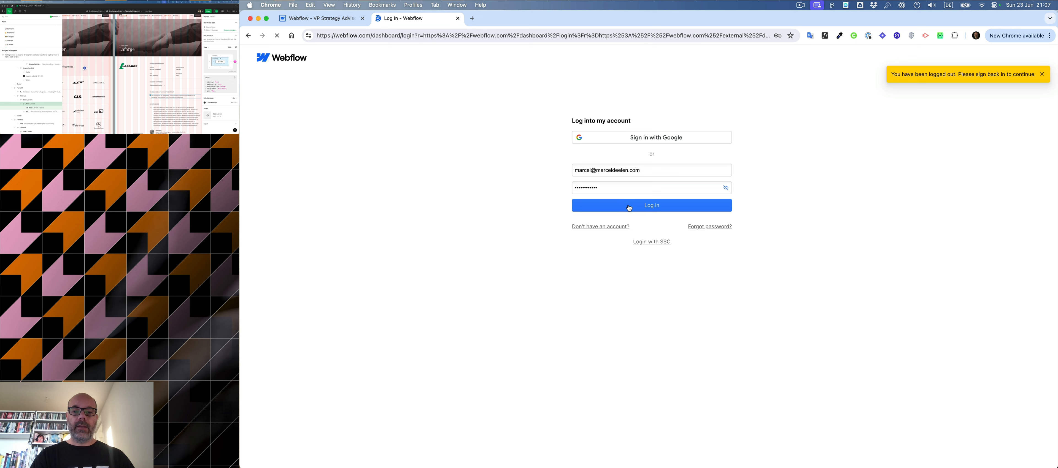
pyautogui.click(631, 210)
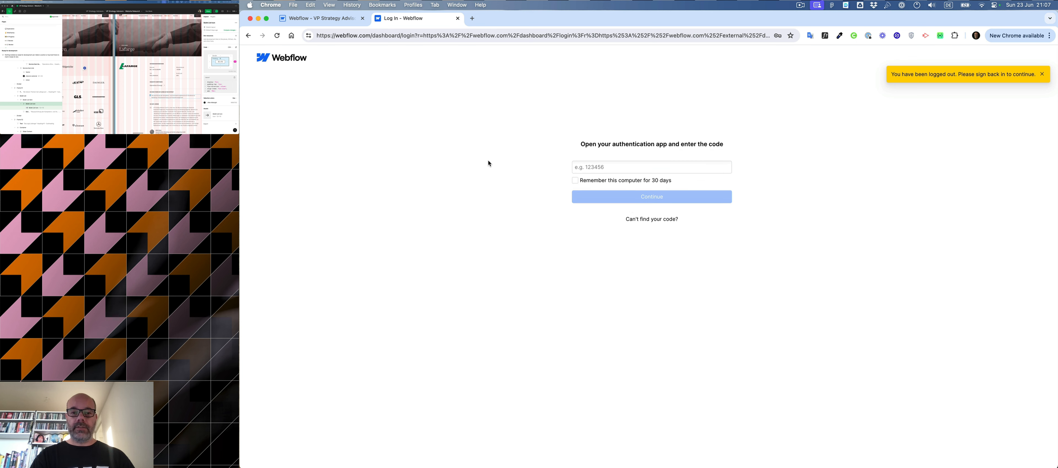
pyautogui.click(585, 168)
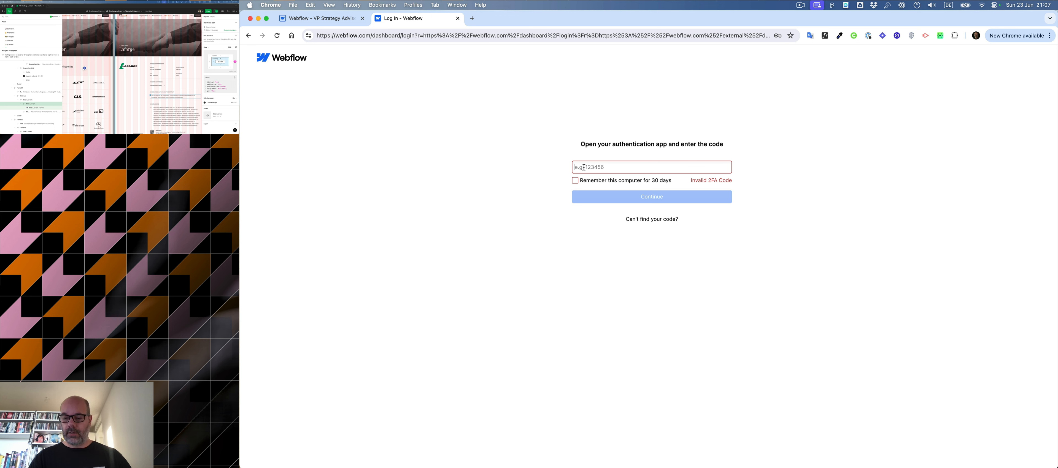
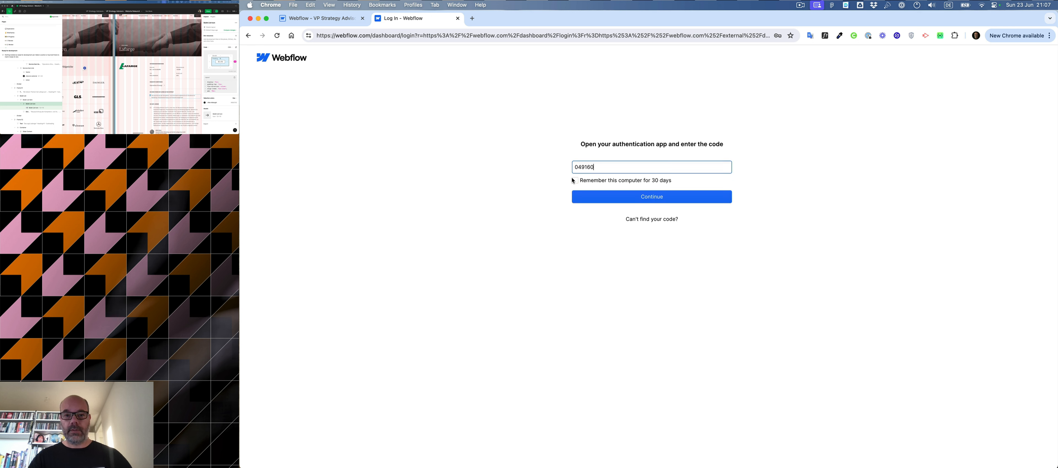
pyautogui.click(583, 182)
pyautogui.press('Return')
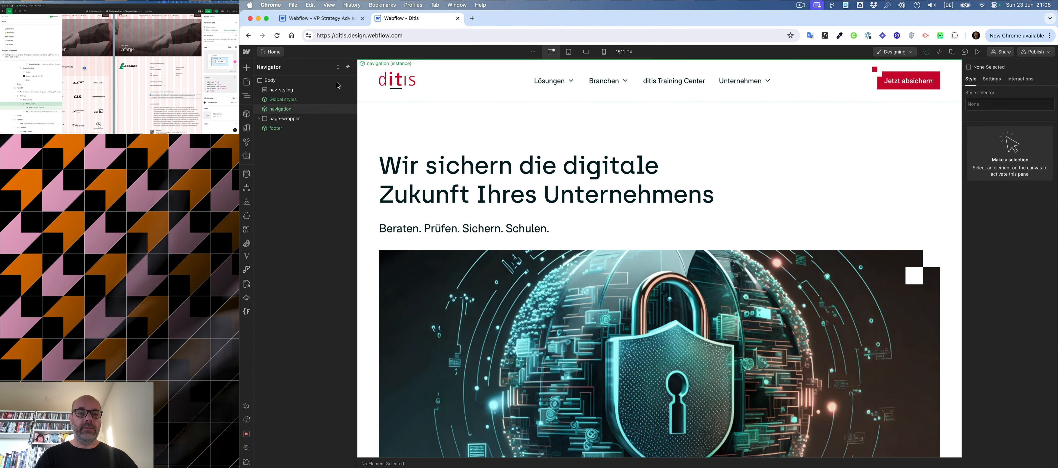
# In the ditis project, open the Global styles component's custom code and copy the ul and ul > li bullet-point rules
pyautogui.click(431, 70)
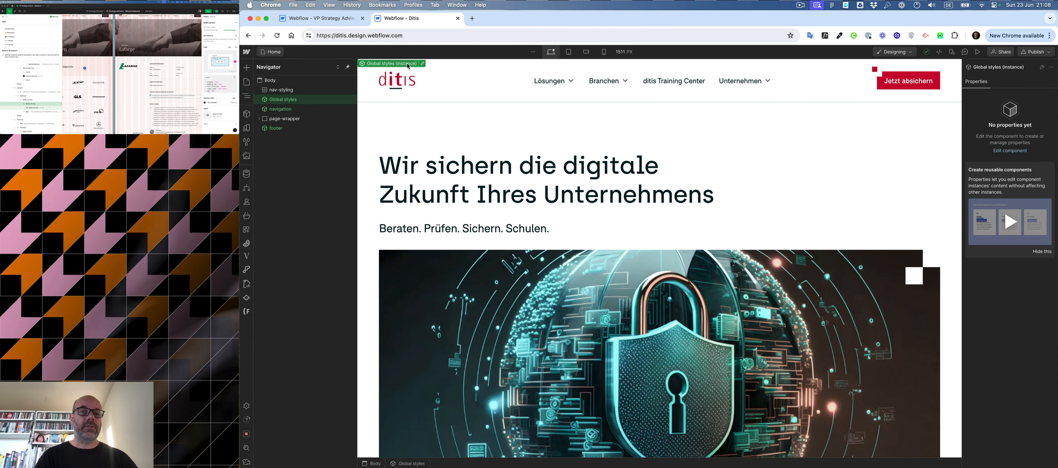
pyautogui.doubleClick(422, 65)
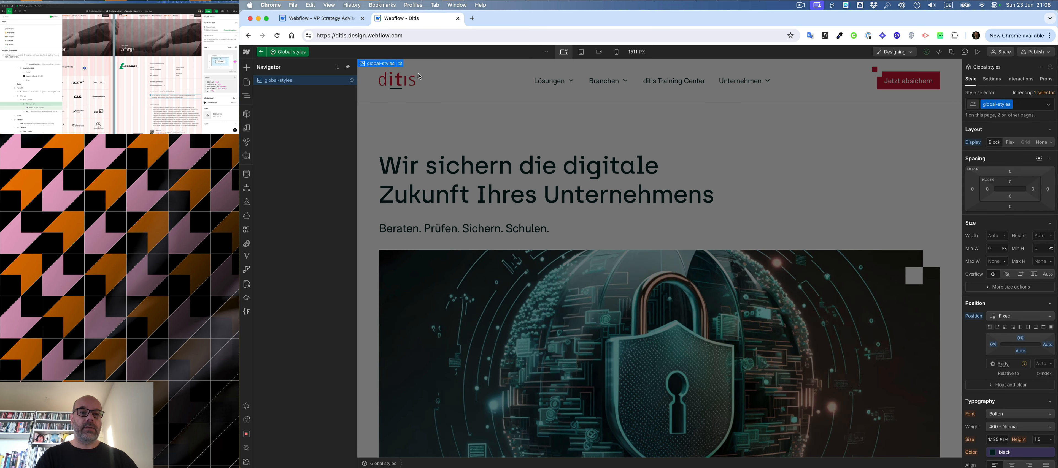
pyautogui.click(399, 64)
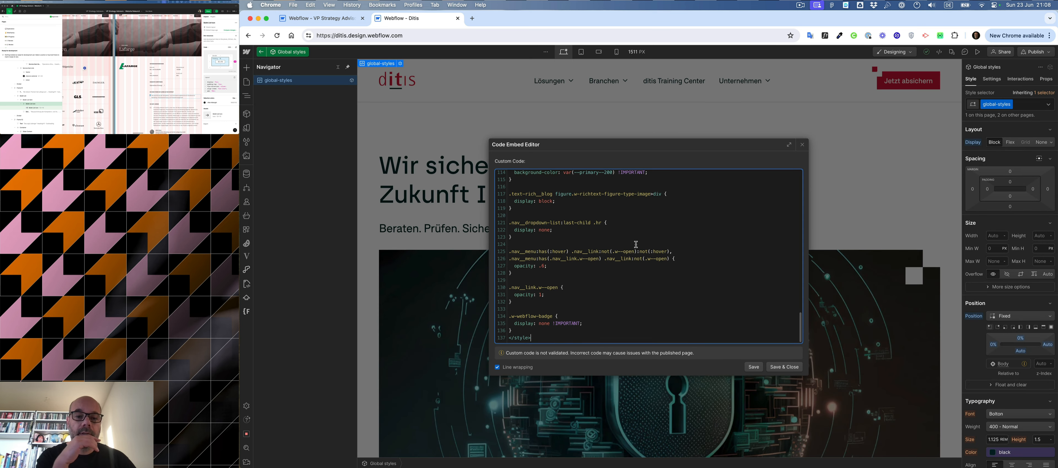
pyautogui.scroll(5, 636, 245)
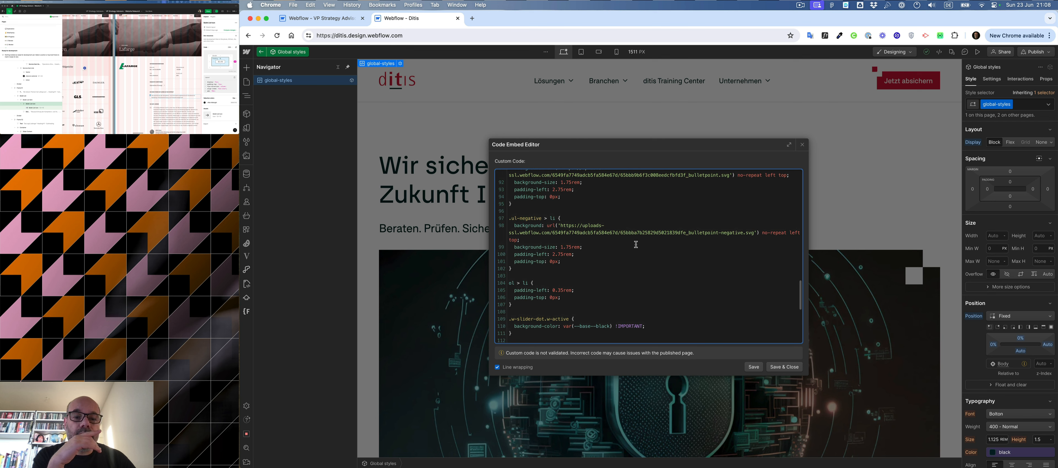
pyautogui.scroll(2, 636, 244)
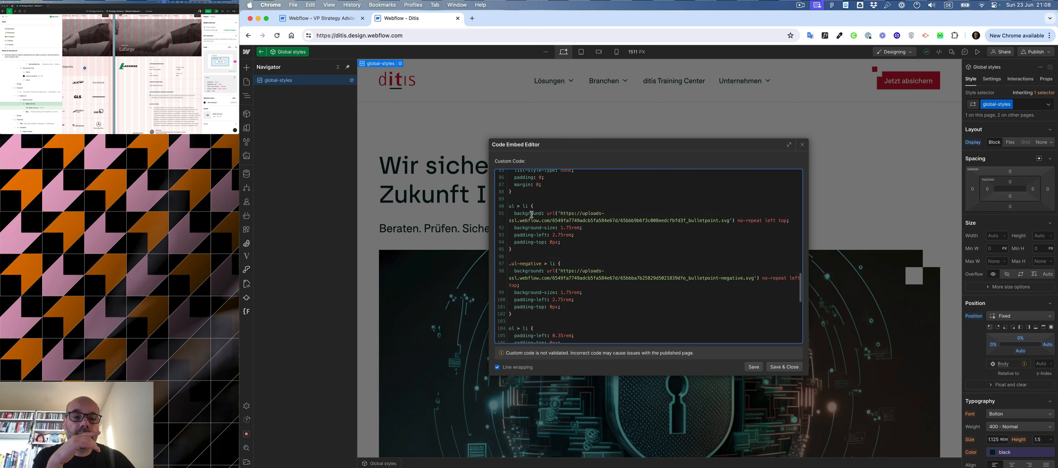
pyautogui.scroll(3, 531, 214)
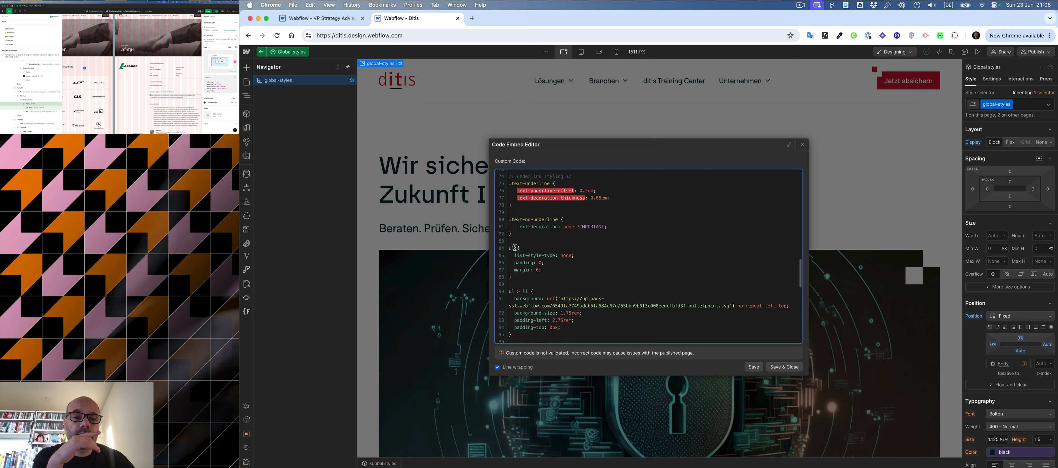
pyautogui.moveTo(509, 248); pyautogui.dragTo(509, 313)
pyautogui.scroll(-2, 511, 317)
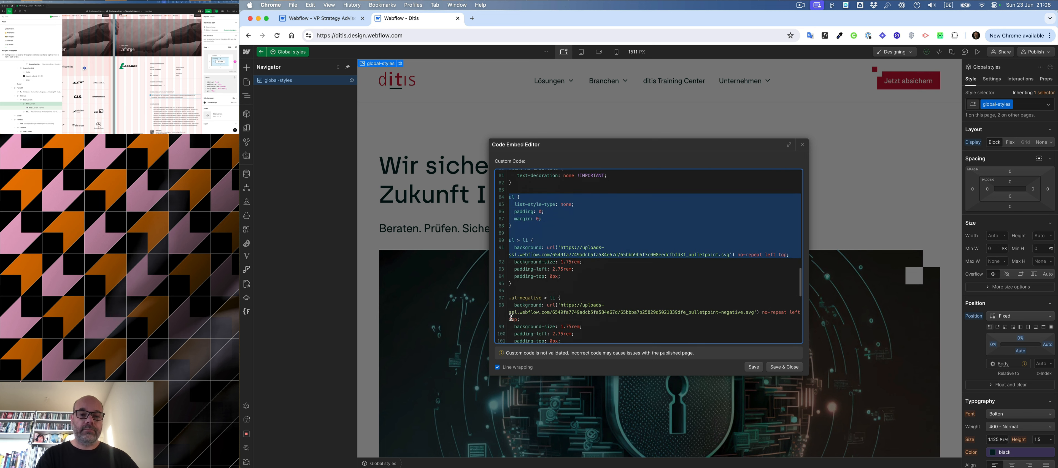
pyautogui.keyDown('shift'); pyautogui.click(520, 284); pyautogui.keyUp('shift')
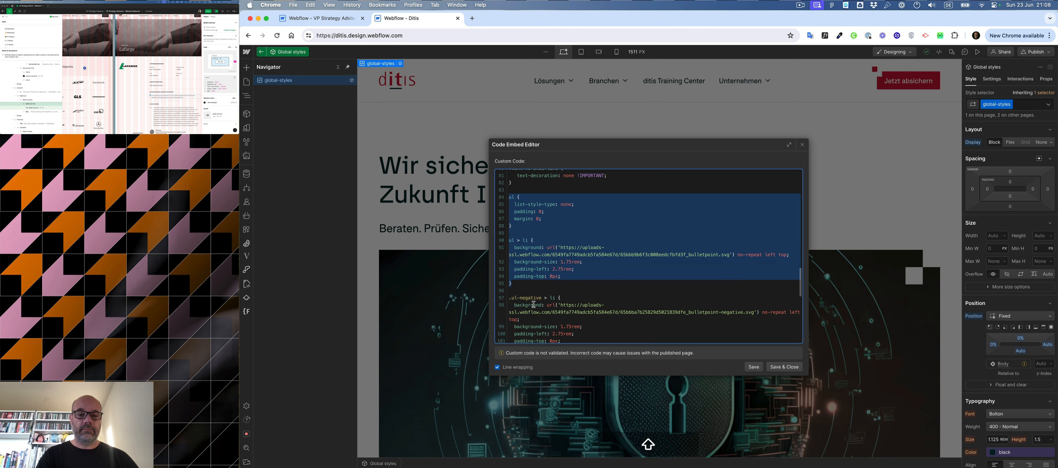
pyautogui.scroll(-2, 533, 304)
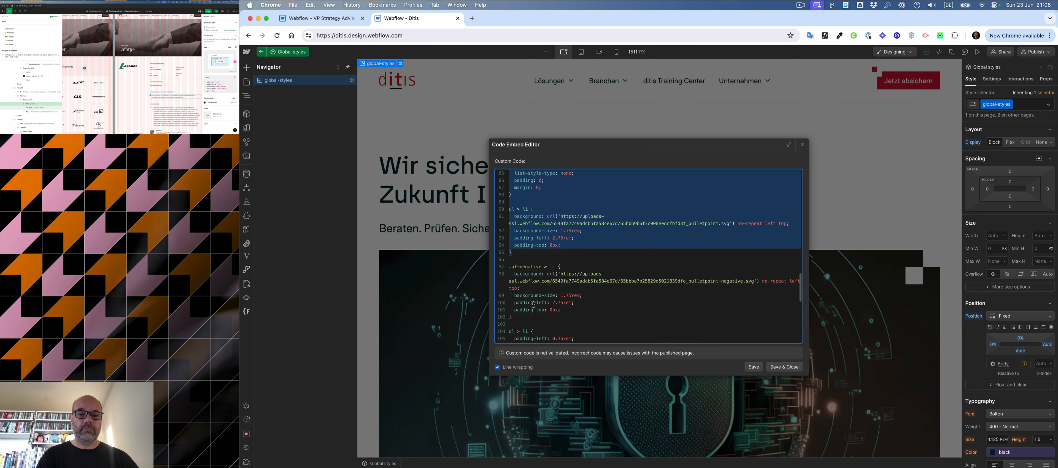
pyautogui.scroll(-3, 533, 304)
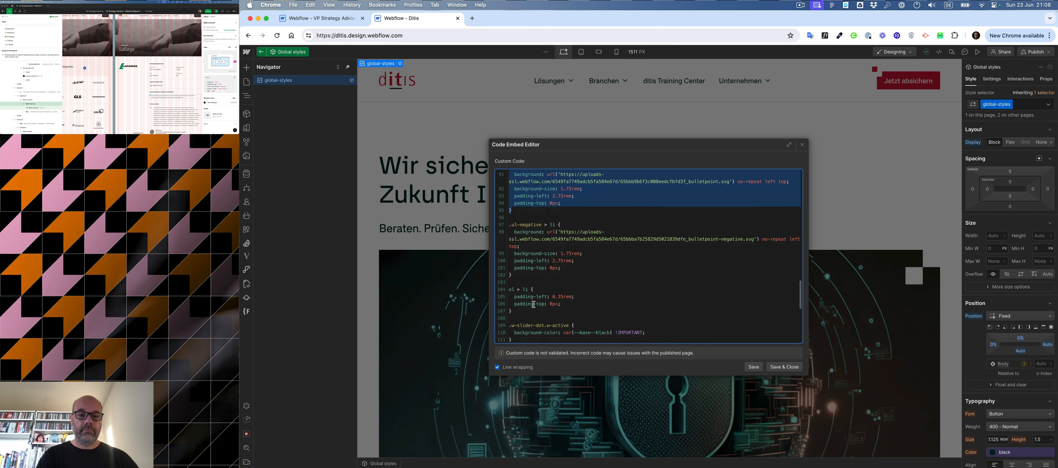
pyautogui.scroll(-1, 533, 304)
pyautogui.scroll(5, 533, 304)
pyautogui.scroll(-4, 533, 304)
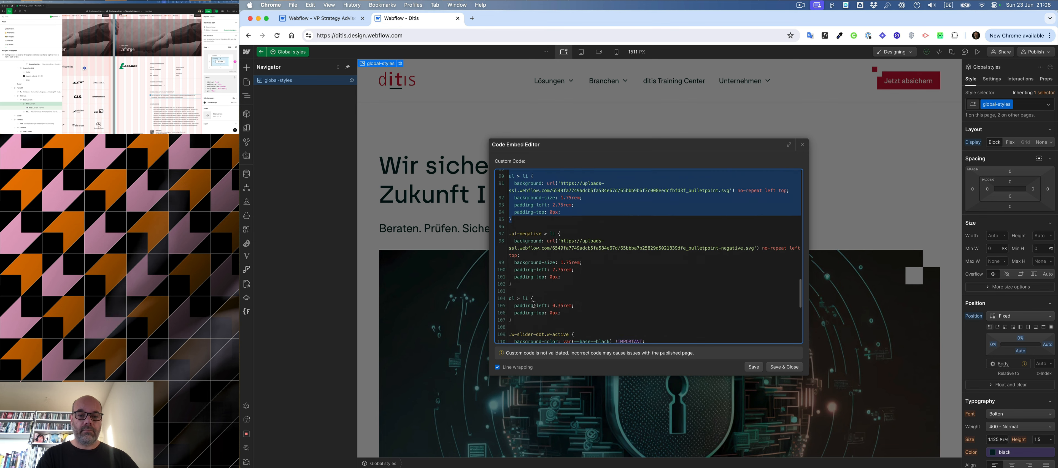
pyautogui.scroll(-4, 533, 305)
pyautogui.scroll(10, 533, 305)
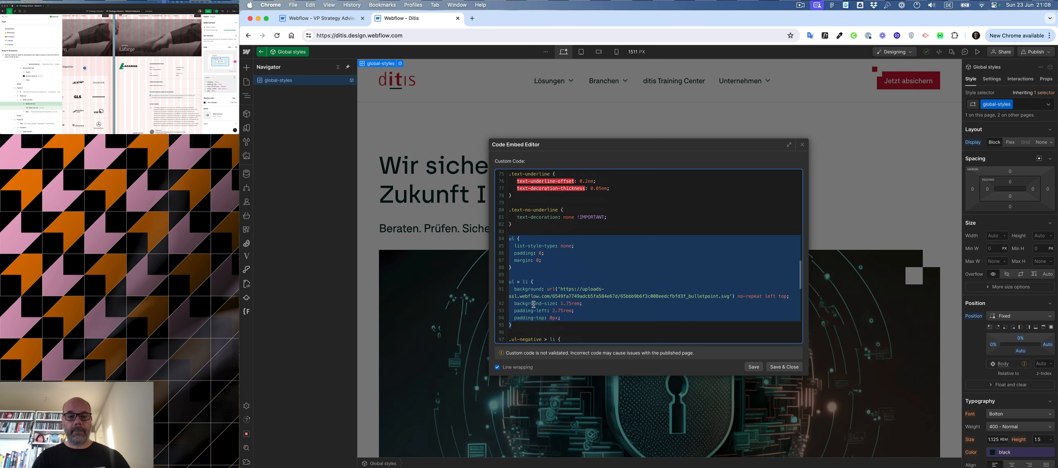
pyautogui.press('super+c')
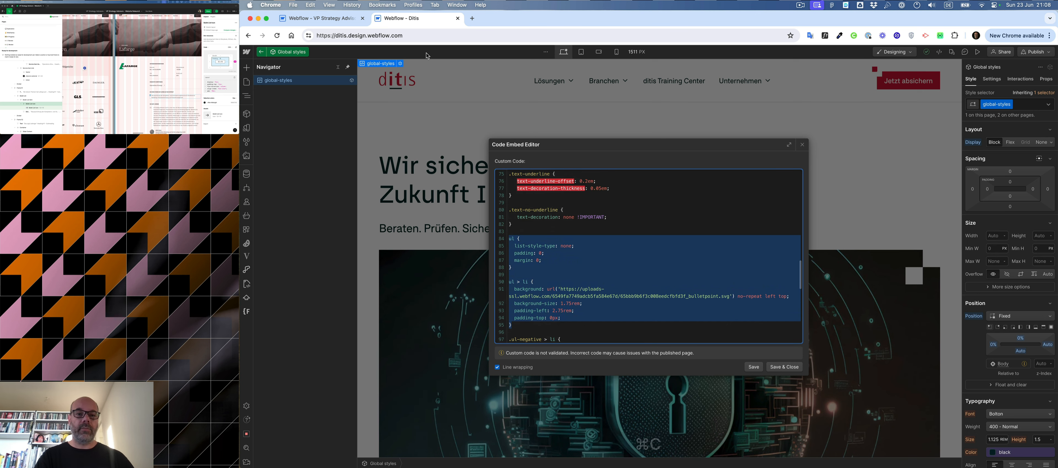
# Paste the copied list rules into the VP project's Global styles custom code and save
pyautogui.click(458, 19)
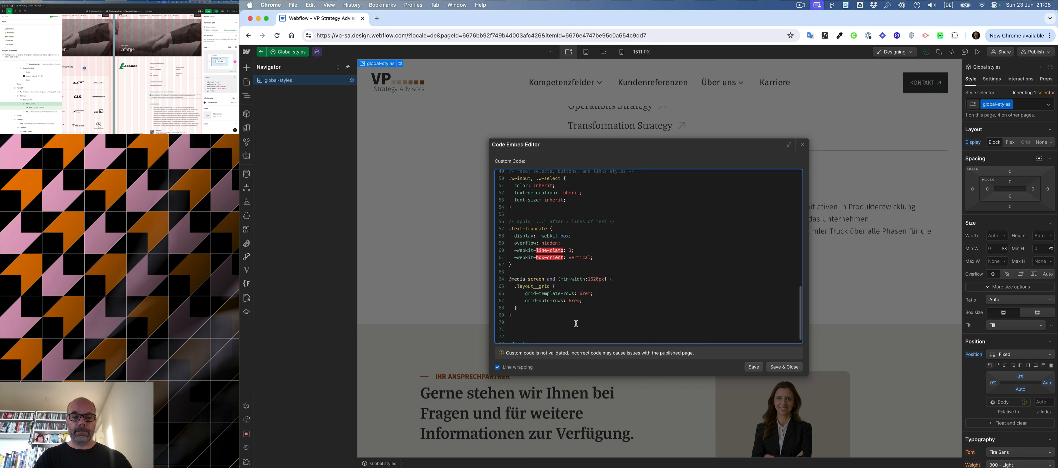
pyautogui.press('super+v')
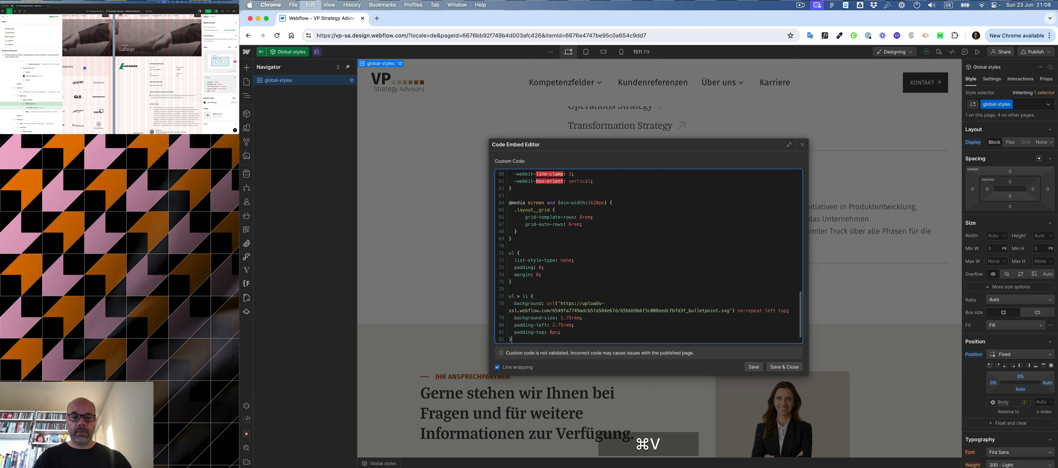
pyautogui.click(753, 367)
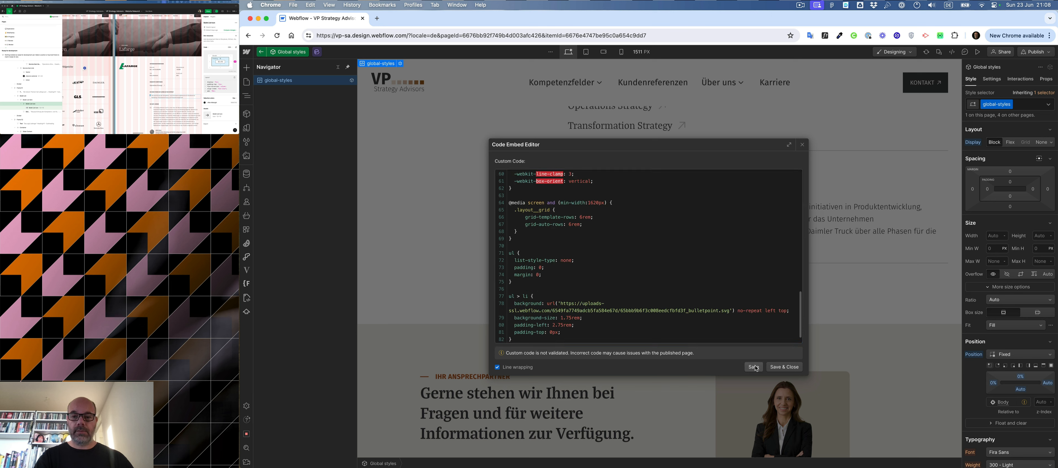
pyautogui.click(801, 145)
pyautogui.press('super+s')
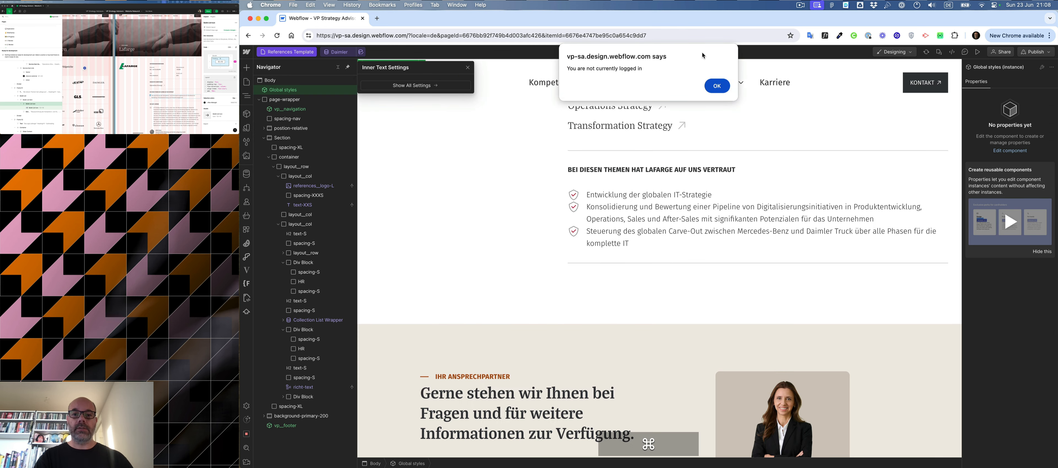
pyautogui.click(717, 86)
# Reload the VP designer page, confirming the reload
pyautogui.click(676, 194)
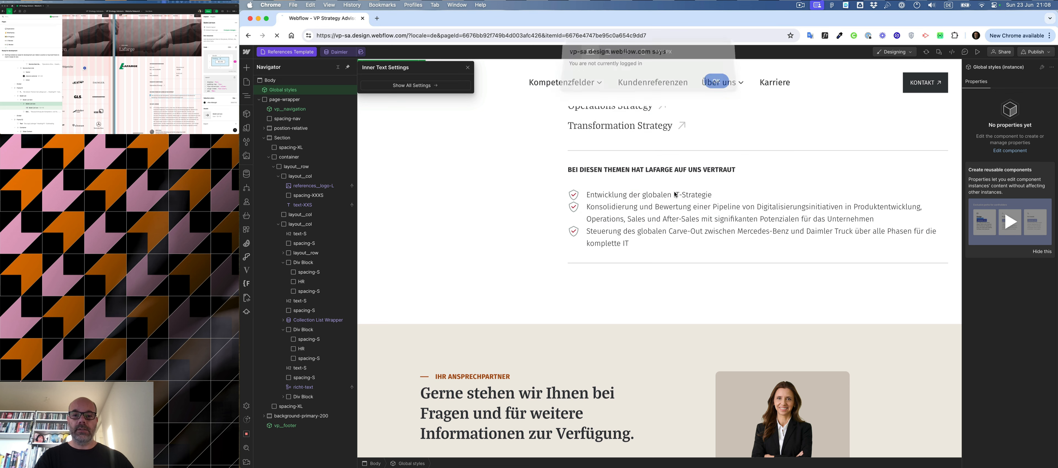
pyautogui.click(617, 36)
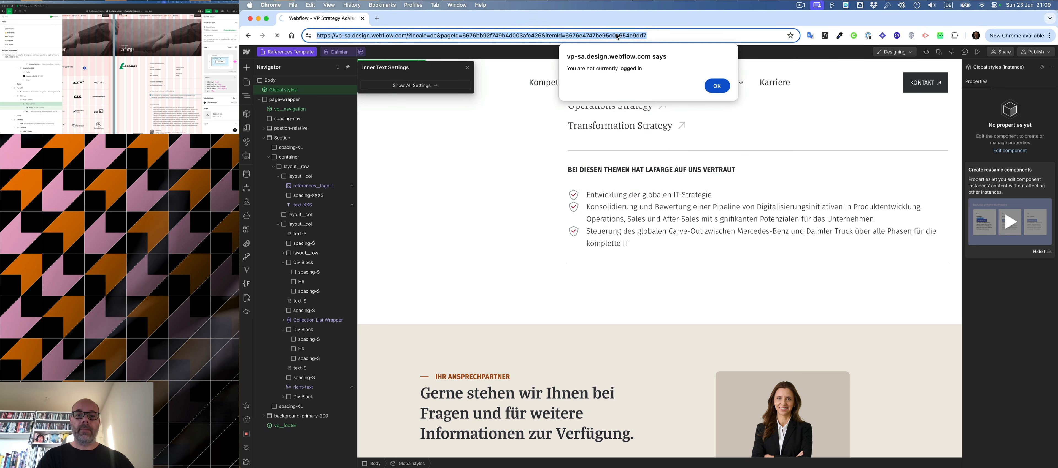
pyautogui.press('Return')
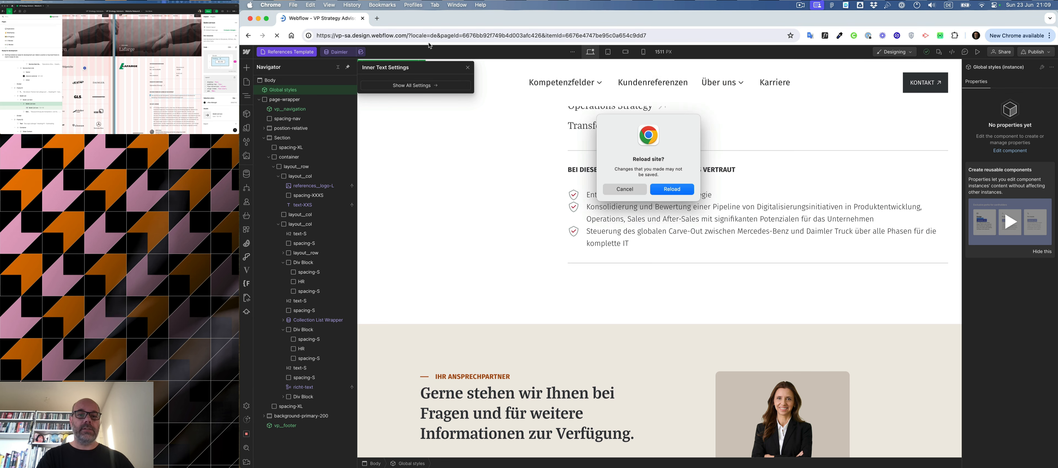
pyautogui.press('Return')
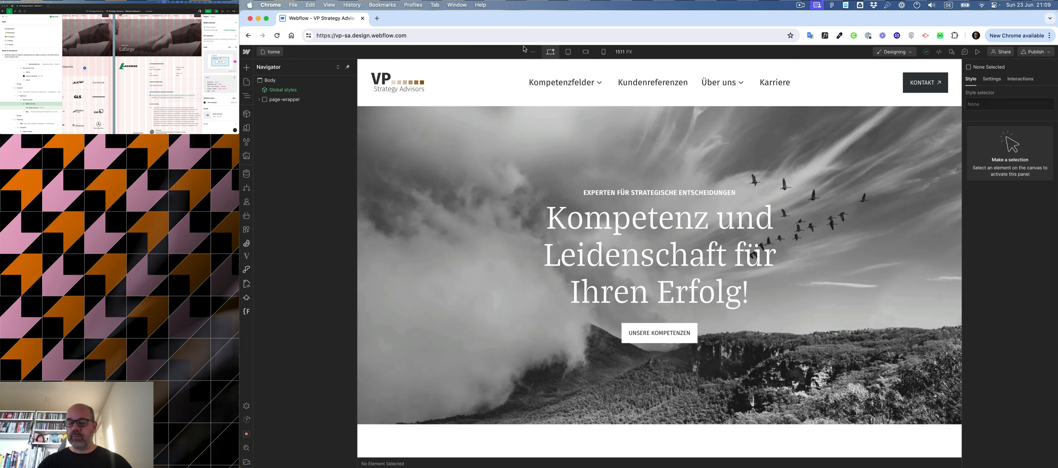
# On the References Template page, paste the copied list rules into the Global styles custom code after the .text-truncate rule
pyautogui.click(274, 51)
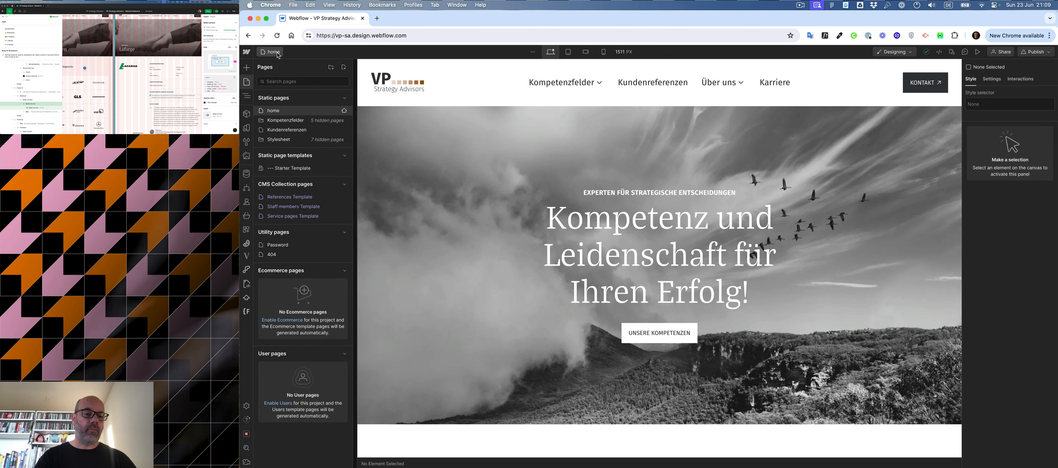
pyautogui.click(289, 197)
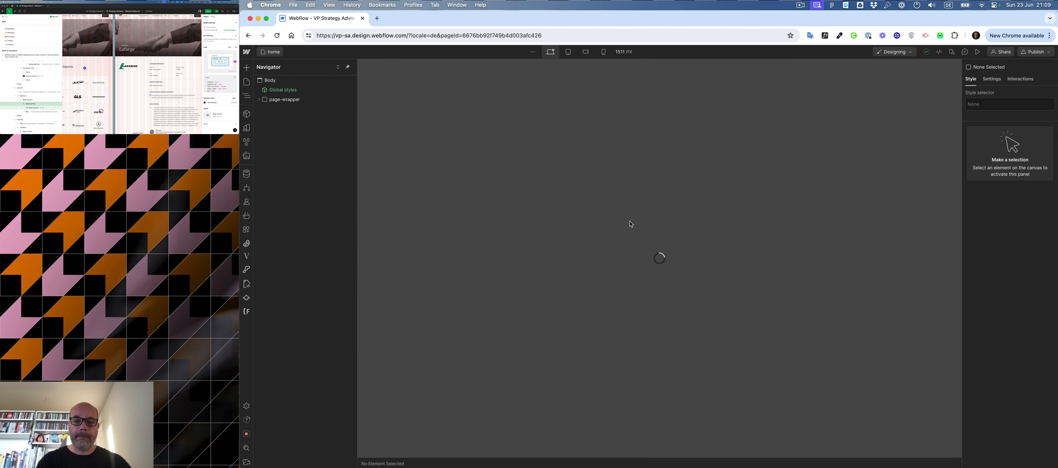
pyautogui.scroll(-5, 630, 224)
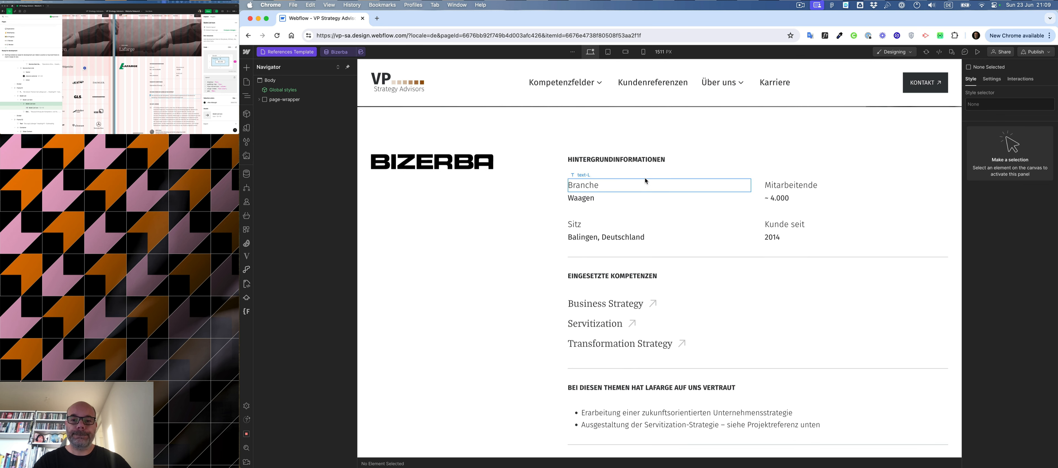
pyautogui.scroll(-4, 645, 181)
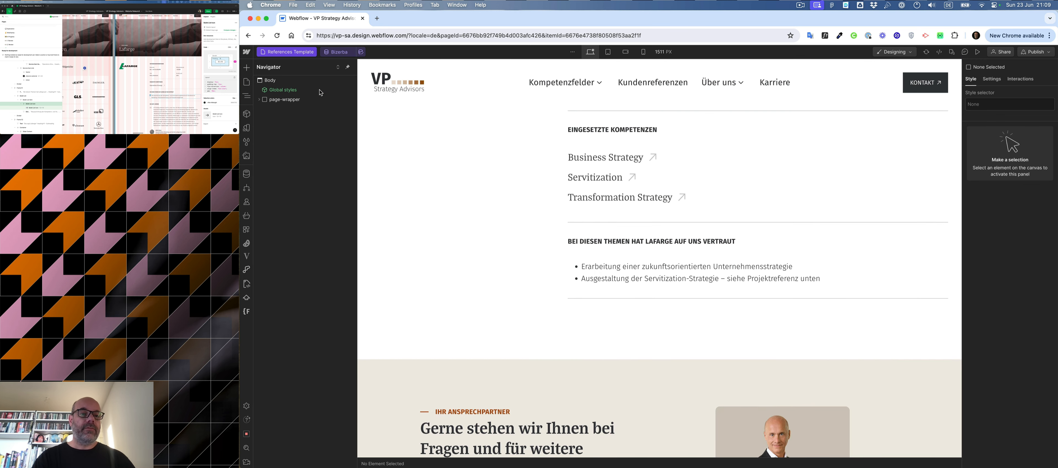
pyautogui.click(288, 90)
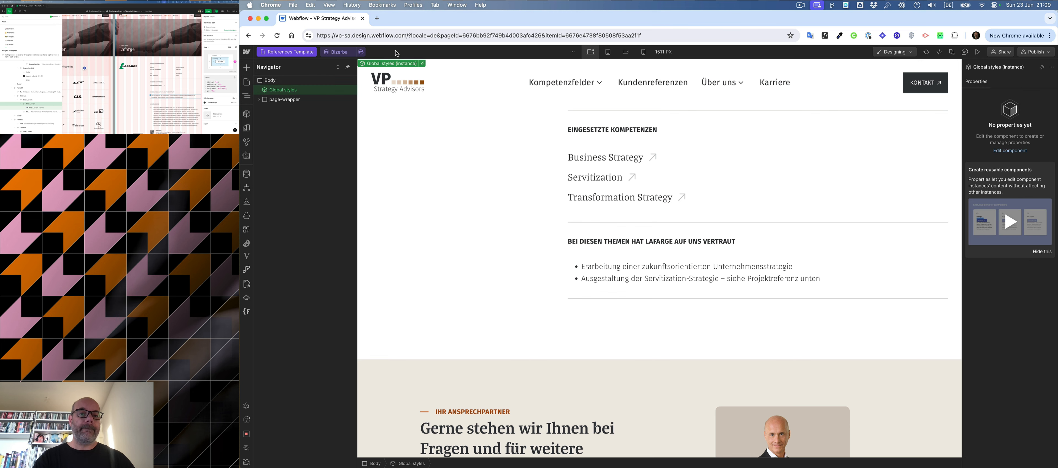
pyautogui.click(423, 64)
pyautogui.click(400, 64)
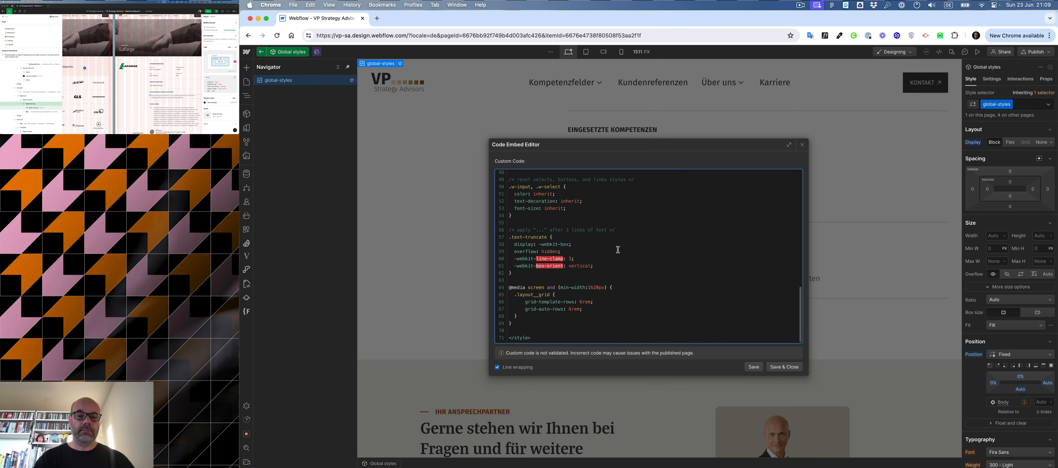
pyautogui.scroll(2, 561, 310)
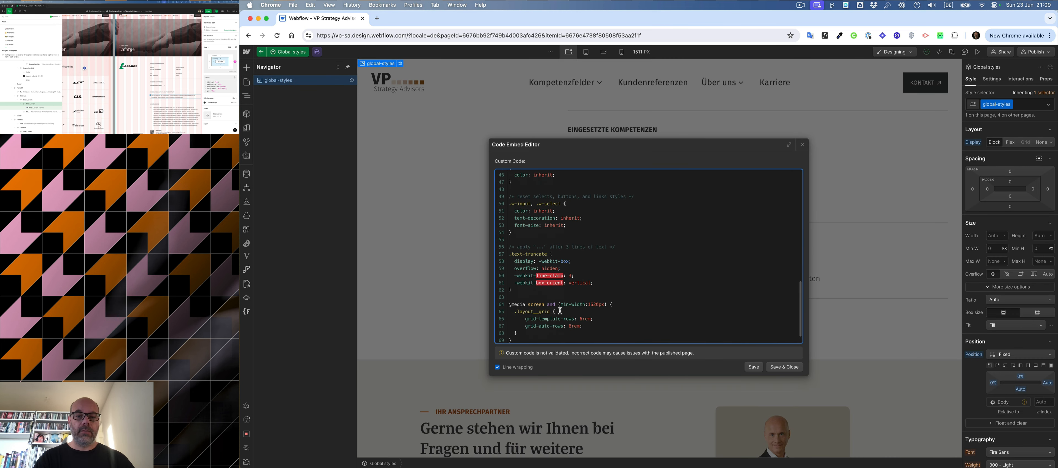
pyautogui.press('super+v')
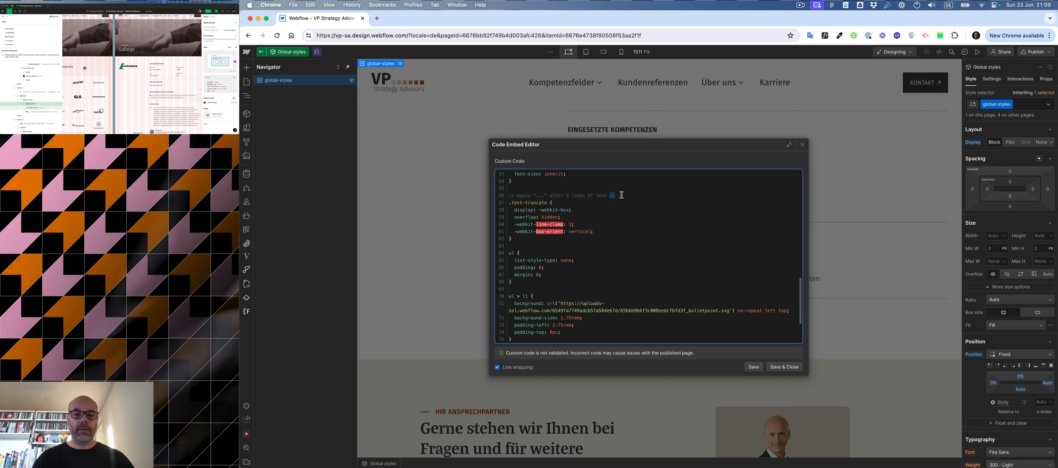
# Add a comment reading custom bullet point styling above the ul rules, then save and close the code editor
pyautogui.tripleClick(621, 195)
pyautogui.press('super+c')
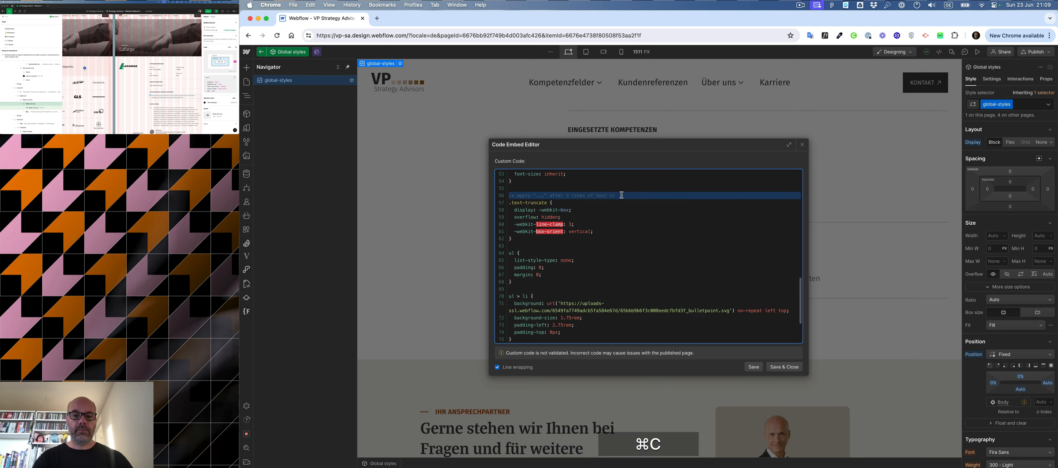
pyautogui.click(541, 246)
pyautogui.press('Return')
pyautogui.press('super+v')
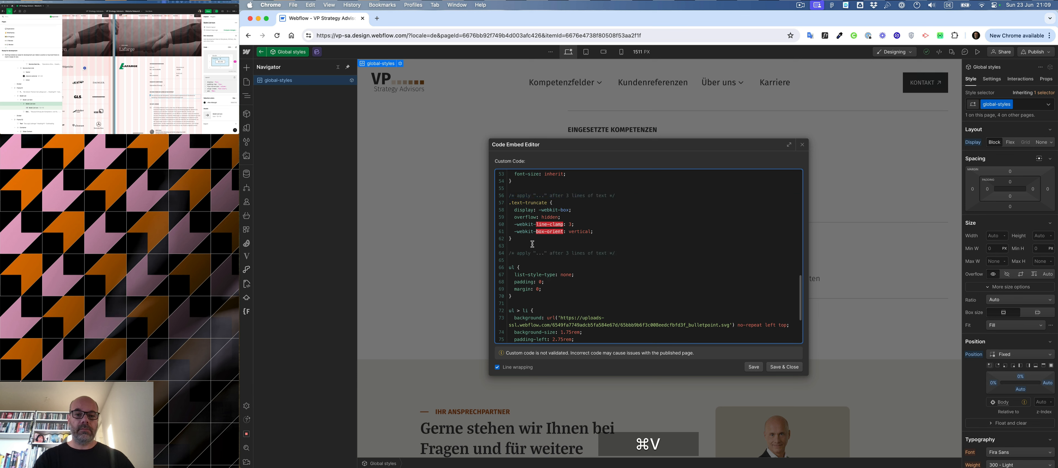
pyautogui.moveTo(519, 252); pyautogui.dragTo(609, 253)
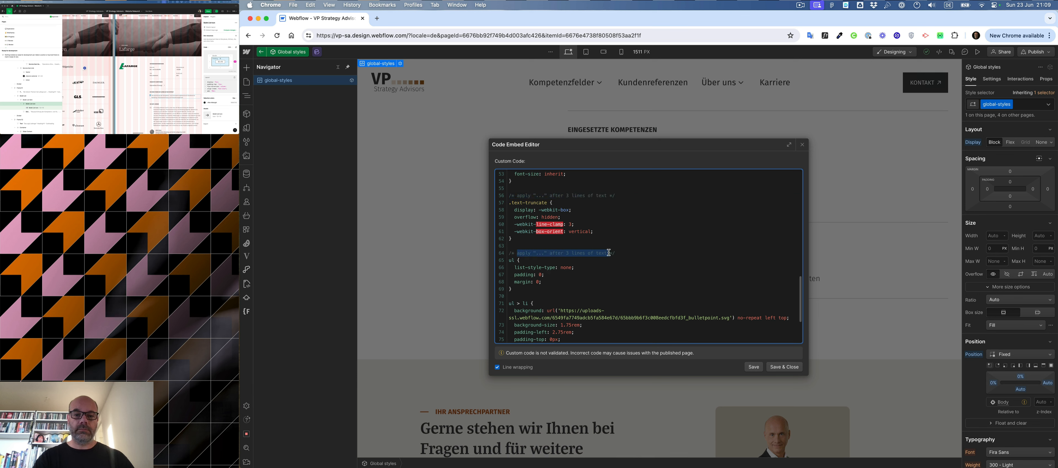
pyautogui.write('custo')
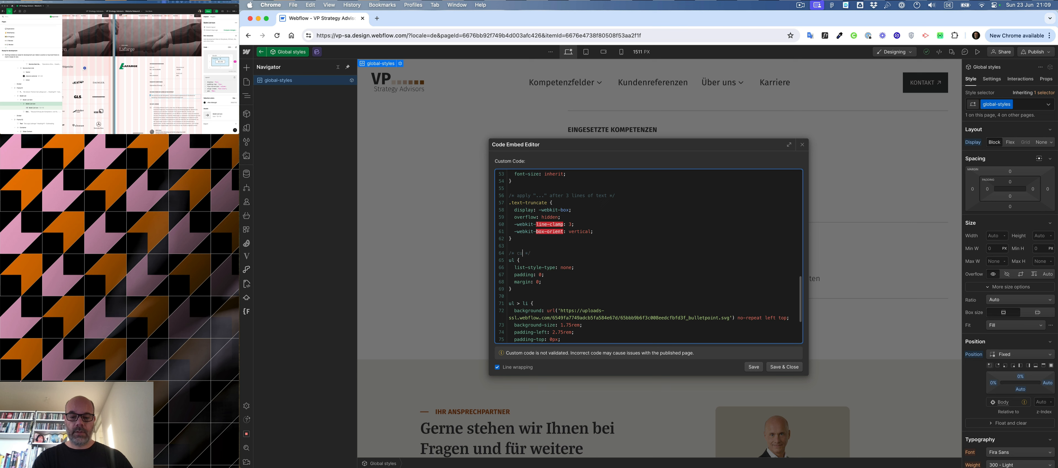
pyautogui.write('m bullet point styling')
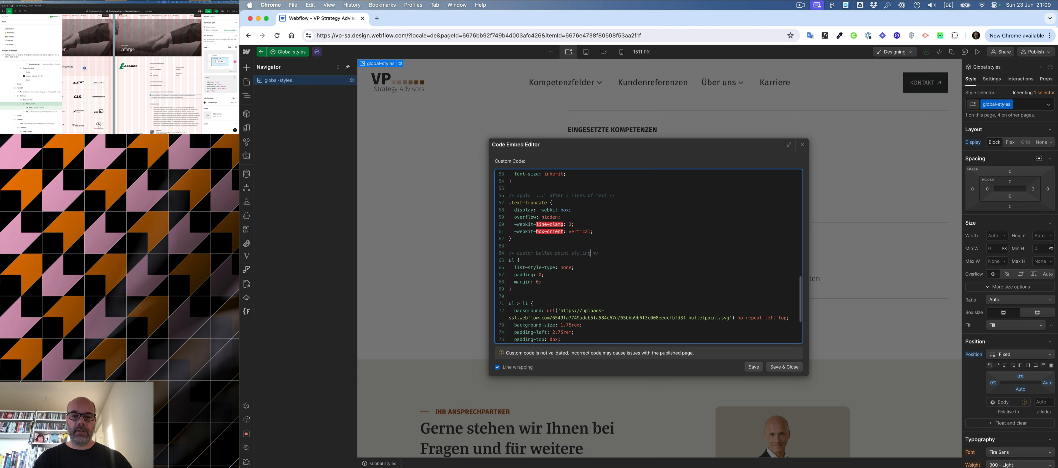
pyautogui.click(787, 372)
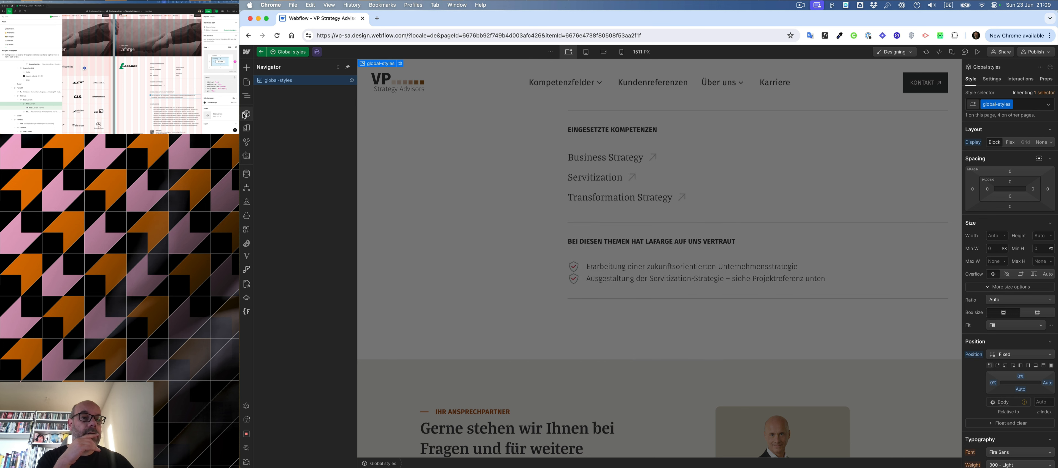
# Copy the bullet-point.svg asset link and replace the li background image URL in the Global styles code with it, then save
pyautogui.click(247, 156)
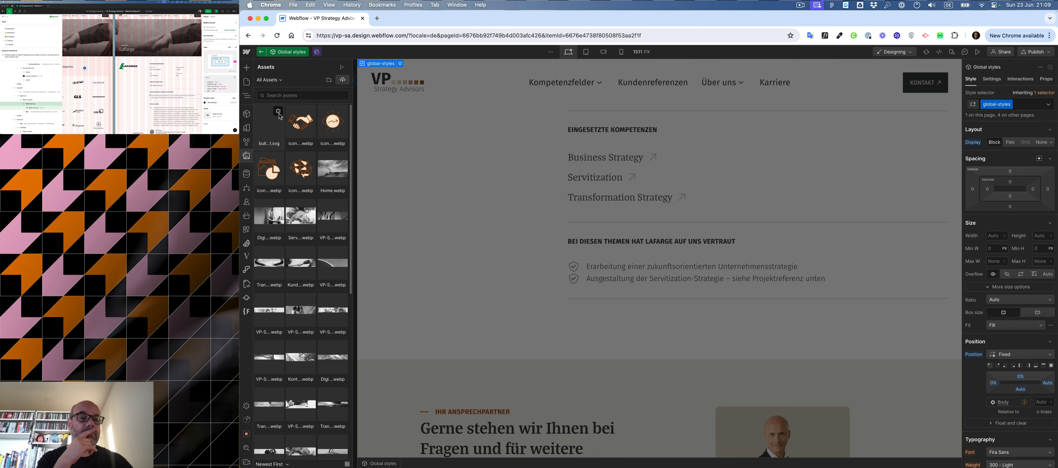
pyautogui.click(278, 112)
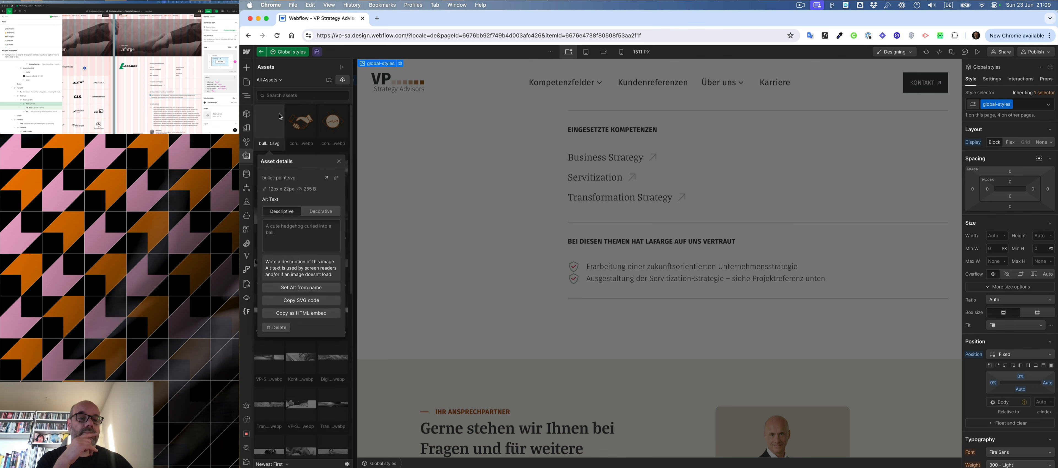
pyautogui.click(336, 179)
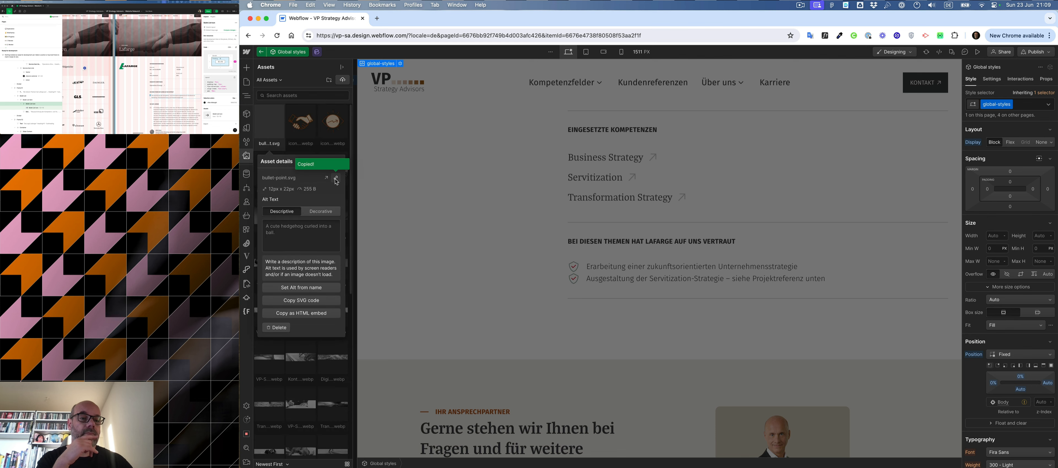
pyautogui.click(261, 52)
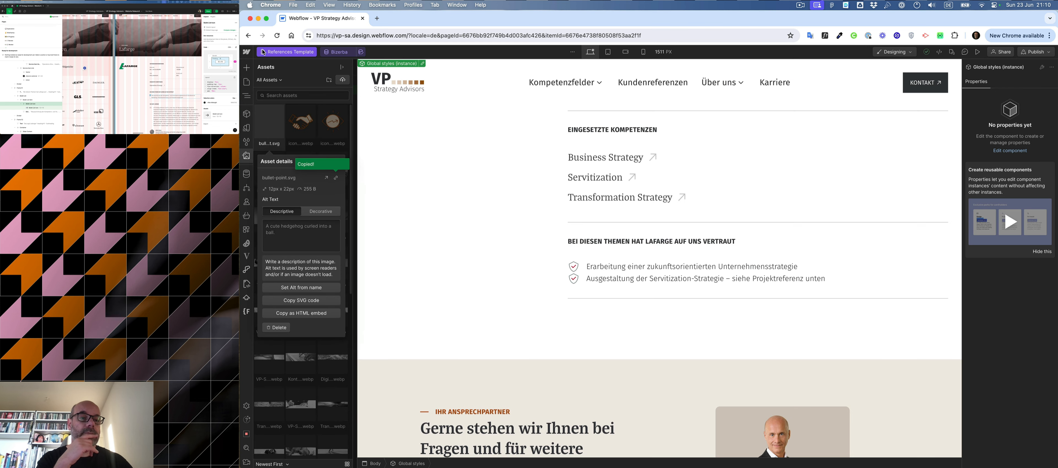
pyautogui.click(422, 63)
pyautogui.click(400, 64)
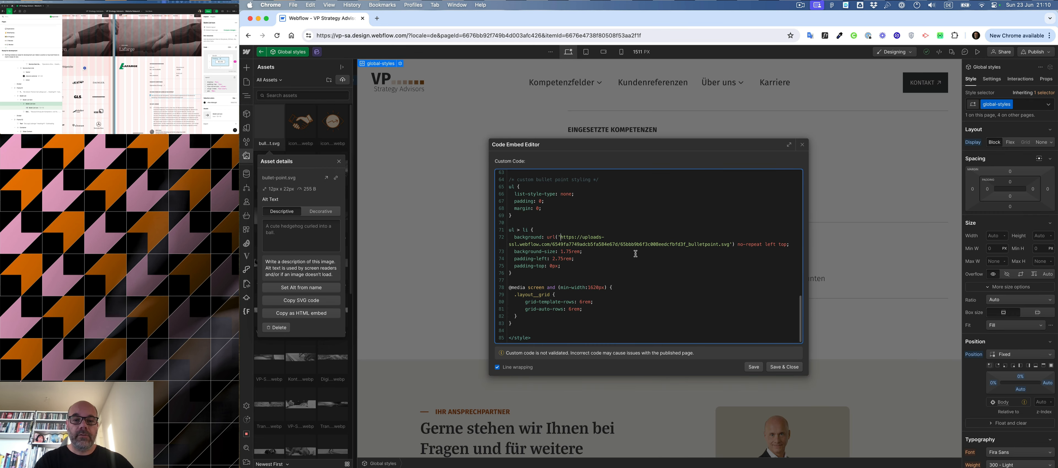
pyautogui.keyDown('shift'); pyautogui.click(731, 244); pyautogui.keyUp('shift')
pyautogui.press('super+shift+v')
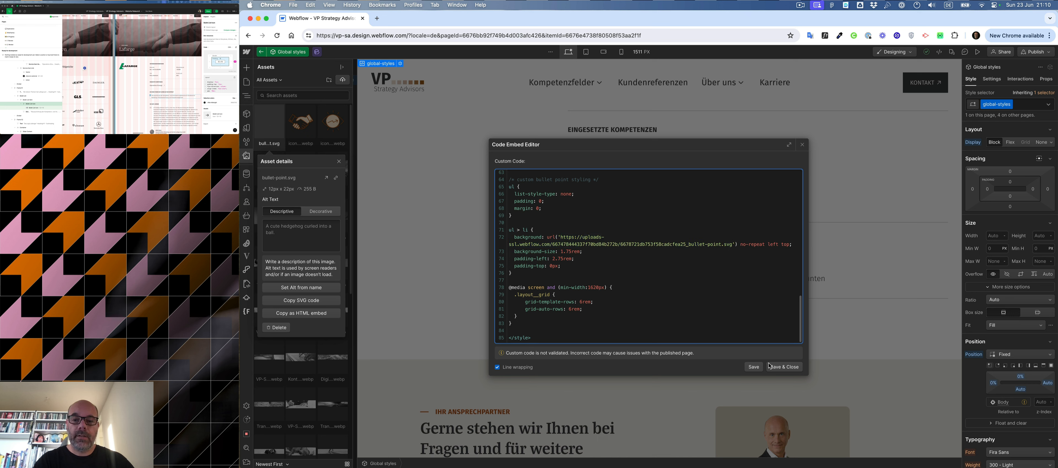
pyautogui.moveTo(638, 143); pyautogui.dragTo(853, 136)
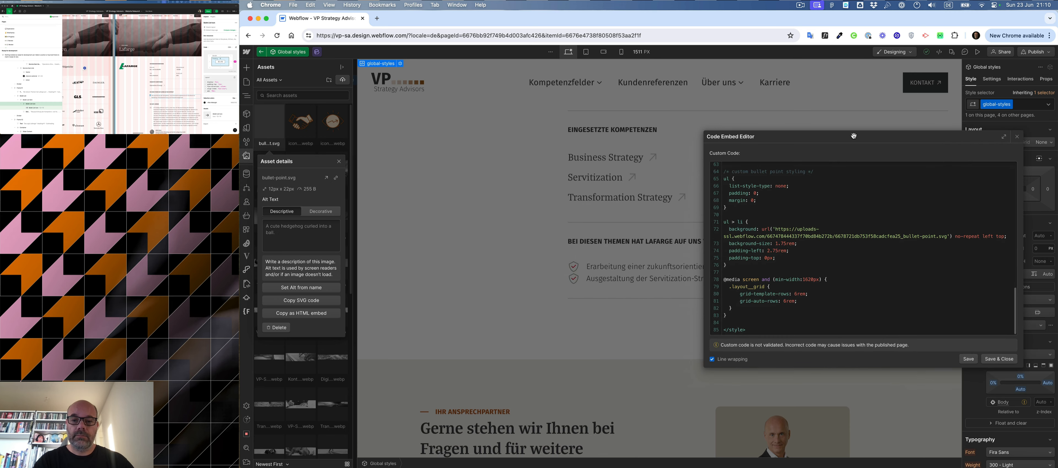
pyautogui.click(968, 360)
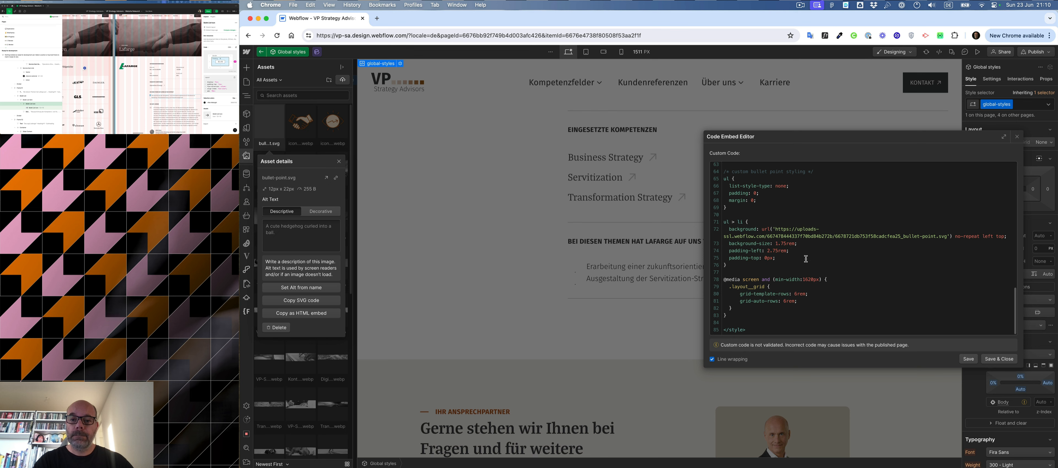
# Set the li rule's background-size to 0.75rem, computing 12 ÷ 16 in Calculator, and save the code
pyautogui.scroll(2, 805, 259)
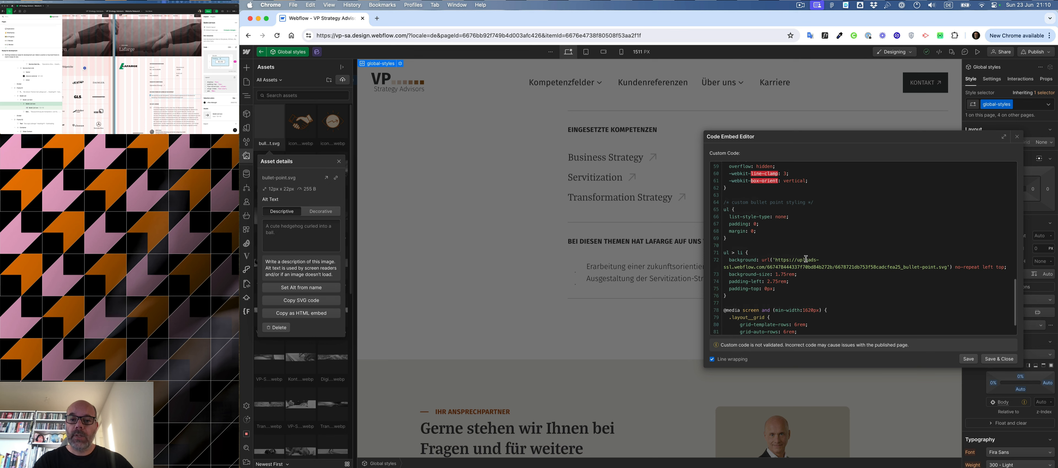
pyautogui.click(785, 274)
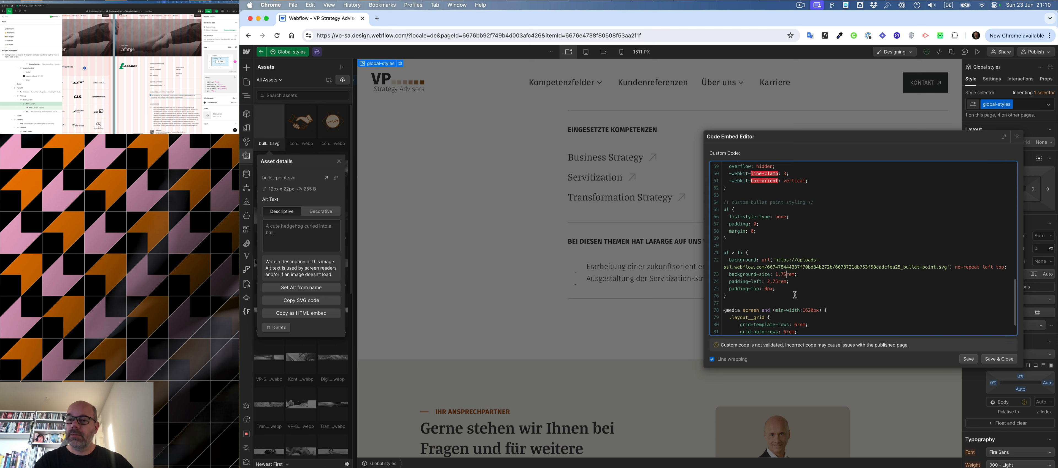
pyautogui.press('BackSpace')
pyautogui.press('BackSpace')
pyautogui.press('BackSpace')
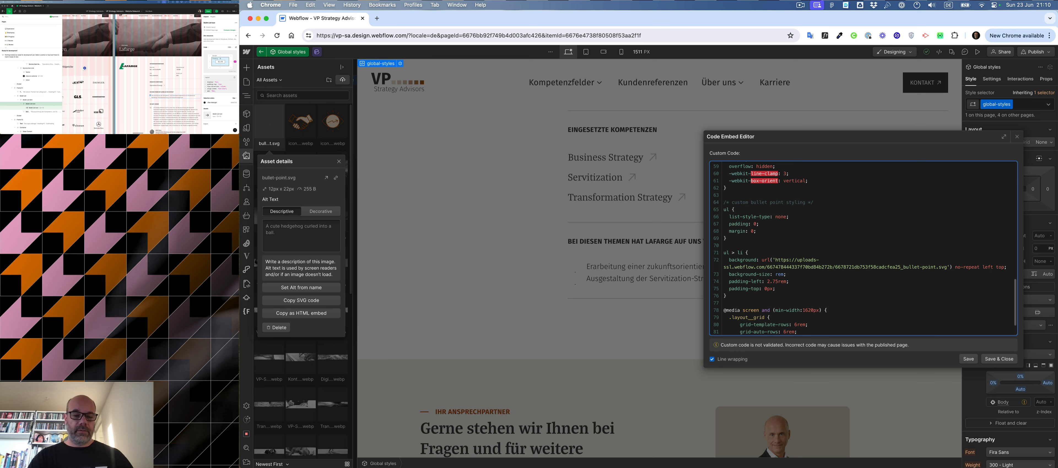
pyautogui.press('XF86Calculator')
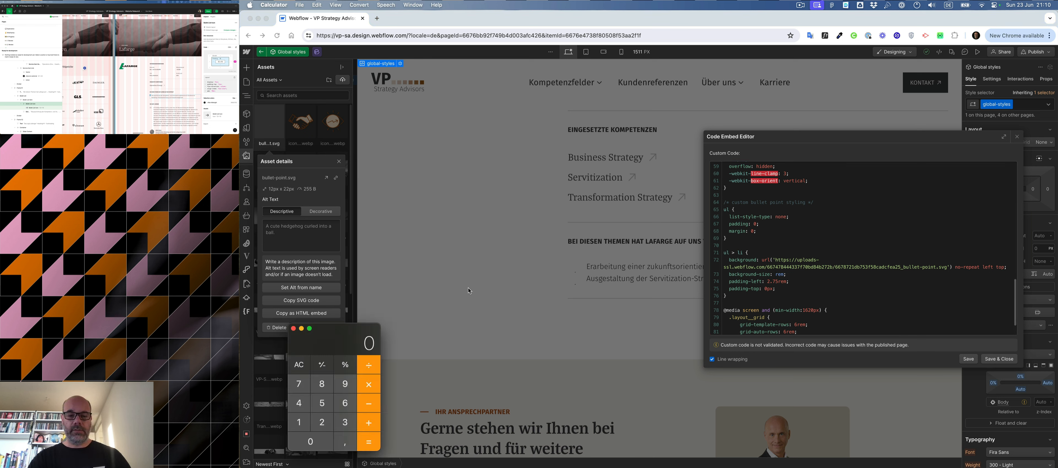
pyautogui.write('16')
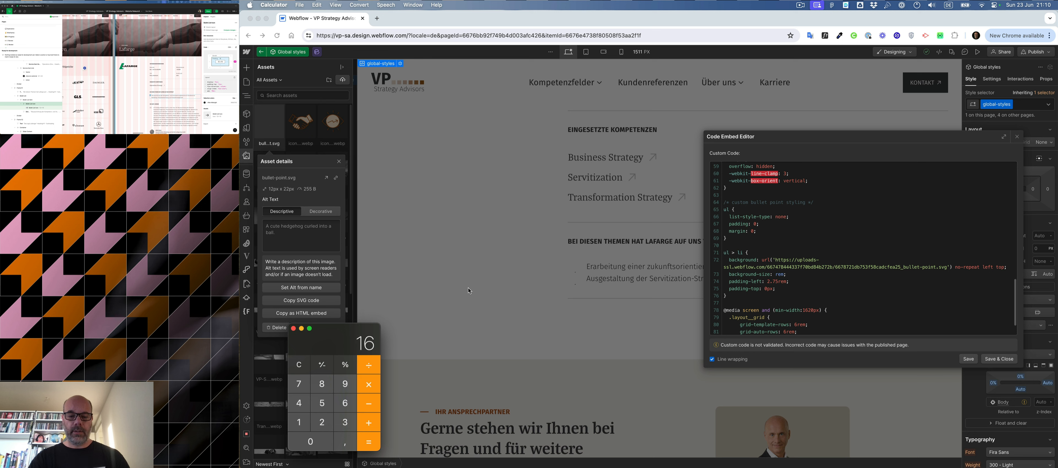
pyautogui.press('BackSpace')
pyautogui.press('BackSpace')
pyautogui.write('16')
pyautogui.press('BackSpace')
pyautogui.press('BackSpace')
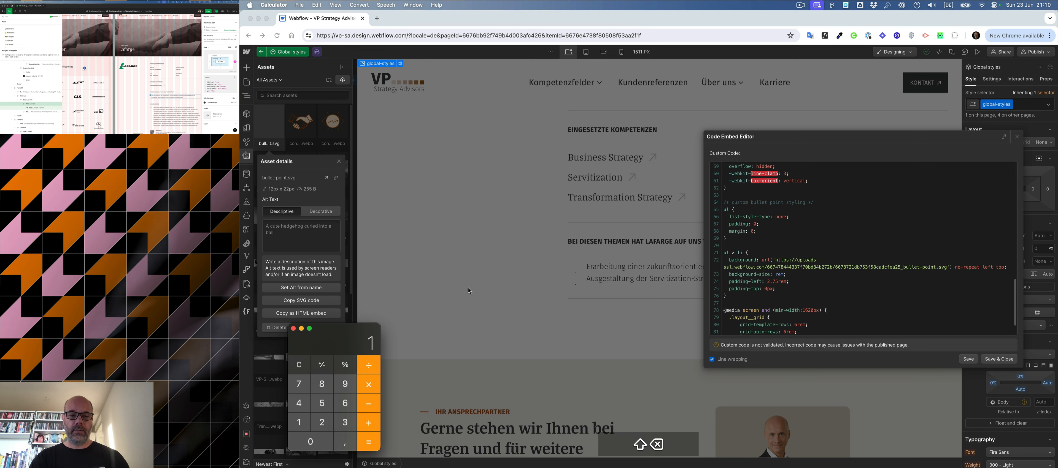
pyautogui.write('12/16')
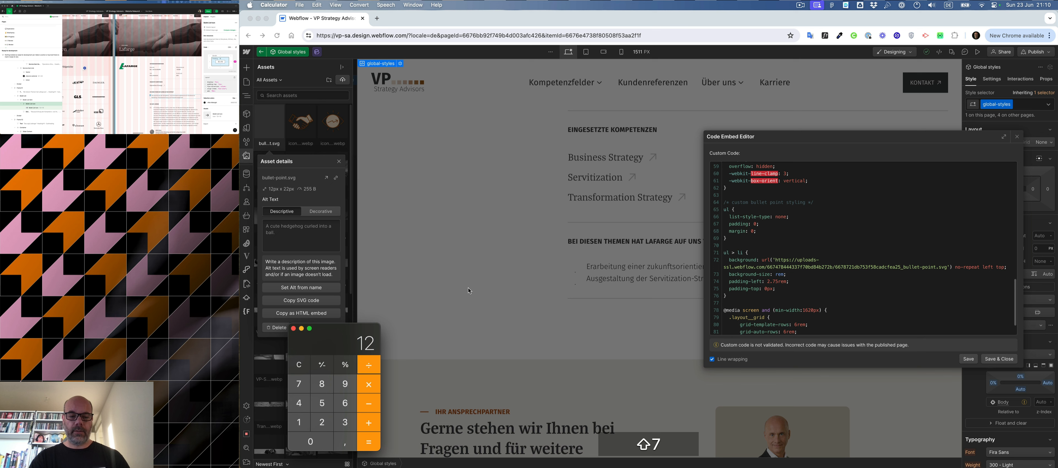
pyautogui.press('Return')
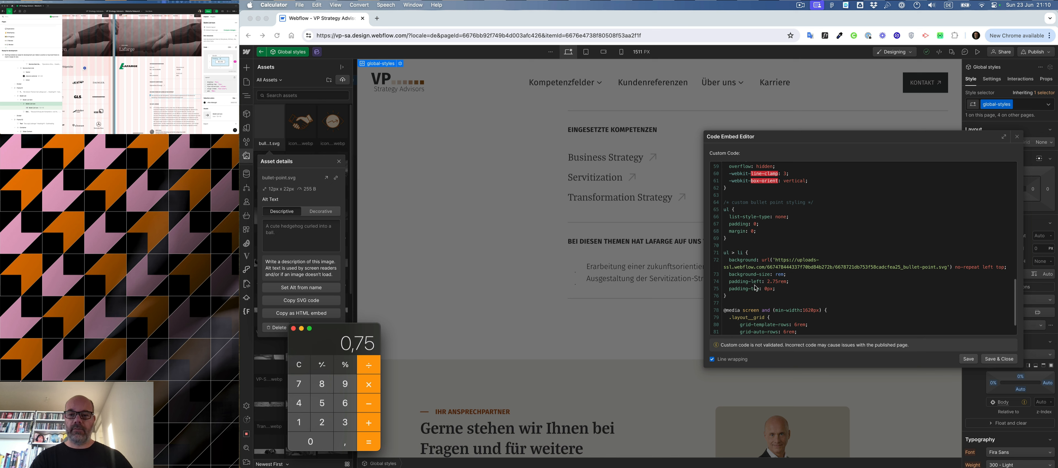
pyautogui.click(775, 274)
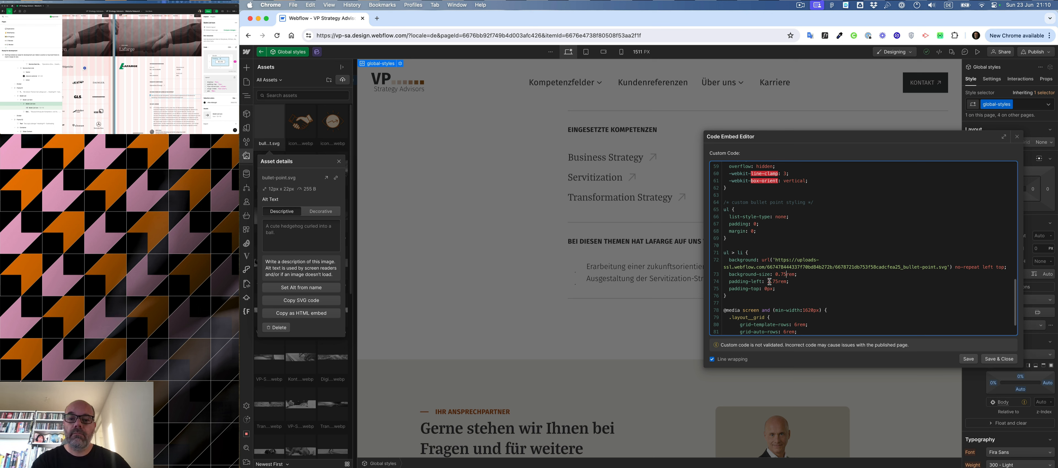
pyautogui.click(969, 359)
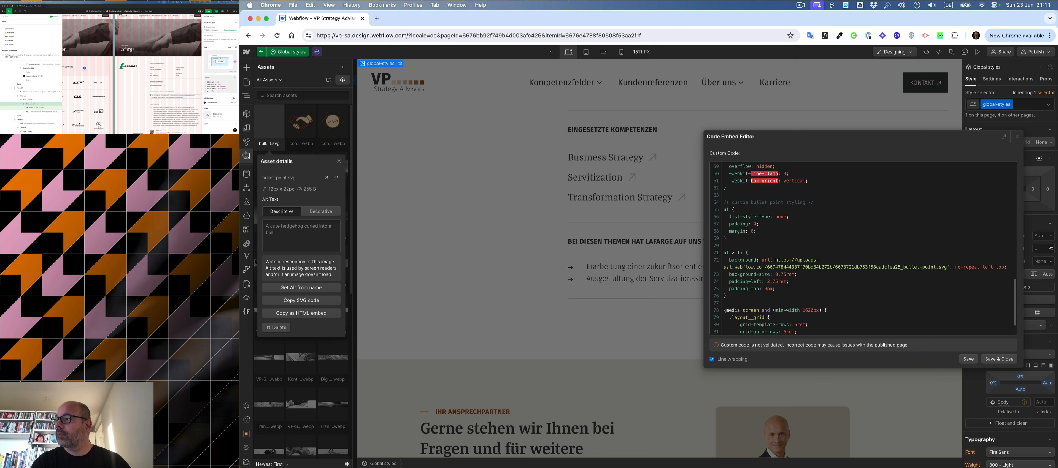
# Change the li rule's padding-left to 1.75rem, then save and close the code editor
pyautogui.click(150, 97)
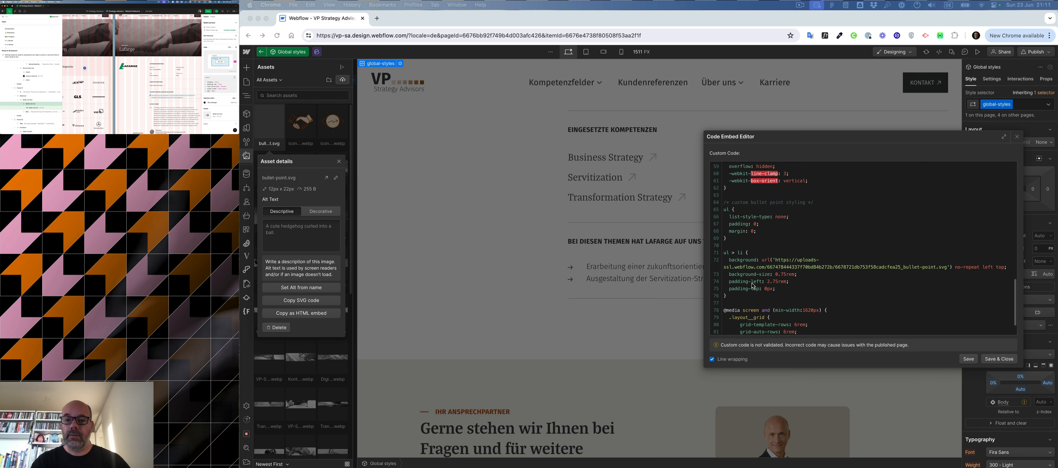
pyautogui.click(770, 282)
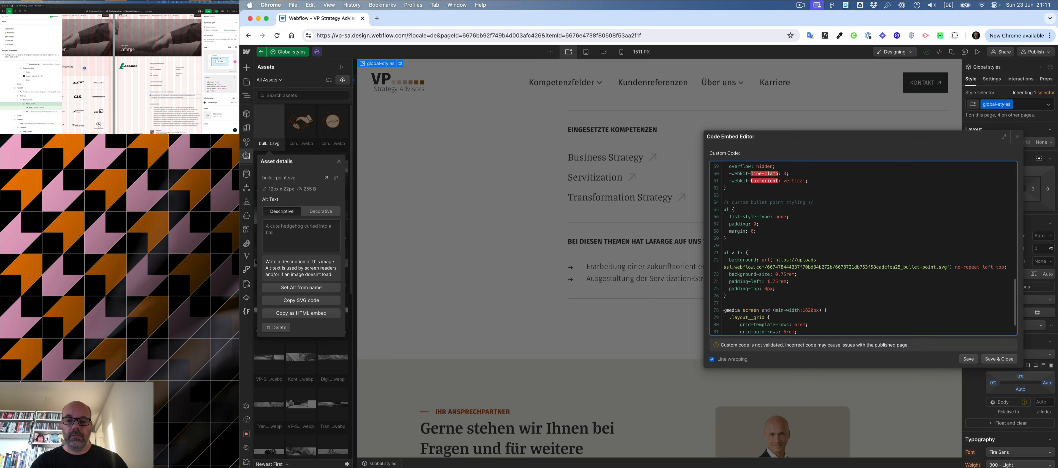
pyautogui.click(968, 358)
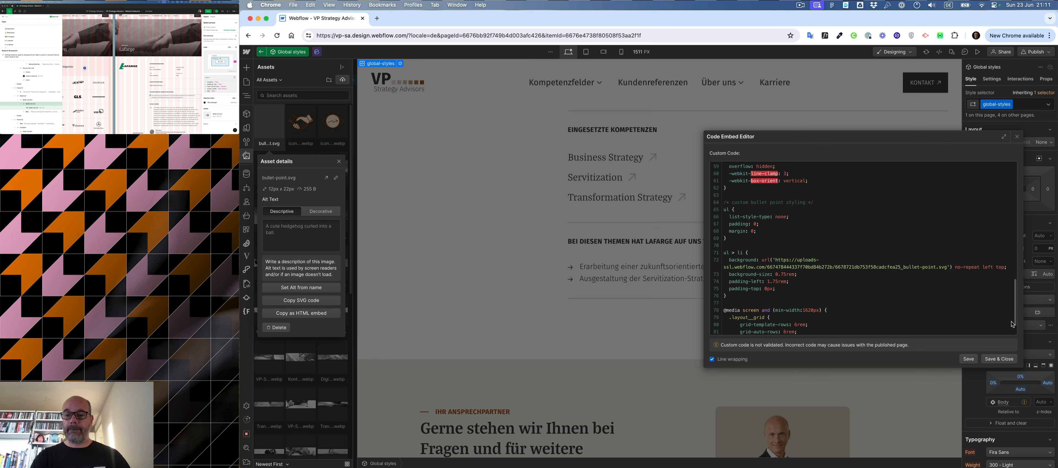
pyautogui.click(995, 362)
pyautogui.click(619, 296)
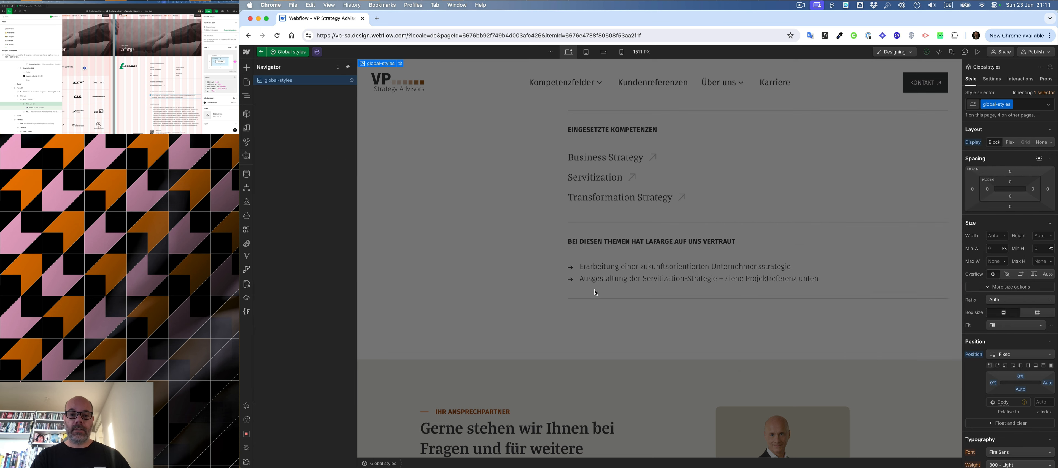
# Insert a List element into the layout column below the competencies rich text
pyautogui.click(578, 271)
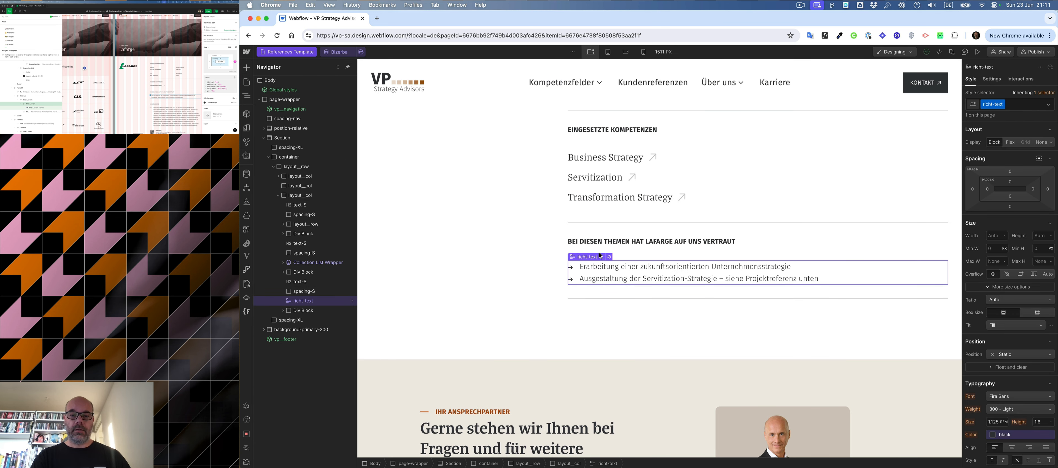
pyautogui.click(612, 252)
pyautogui.press('super+k')
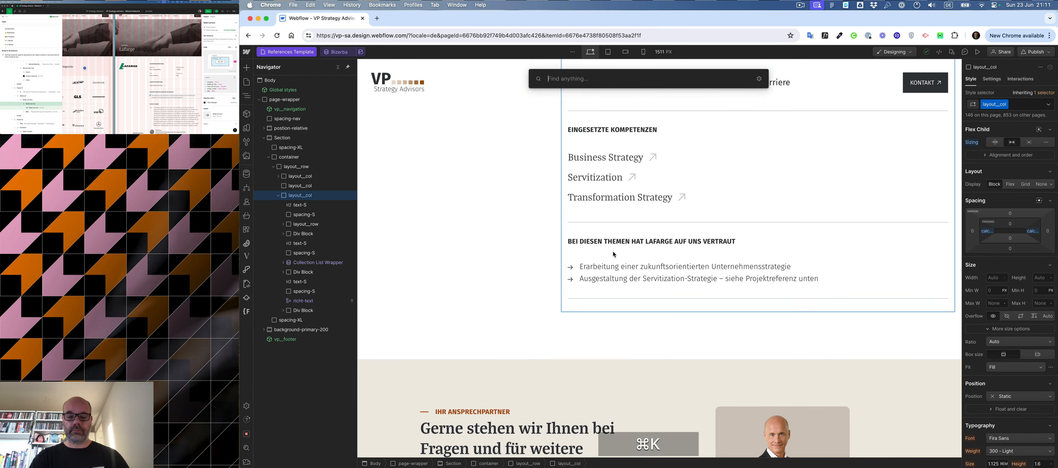
pyautogui.write('li')
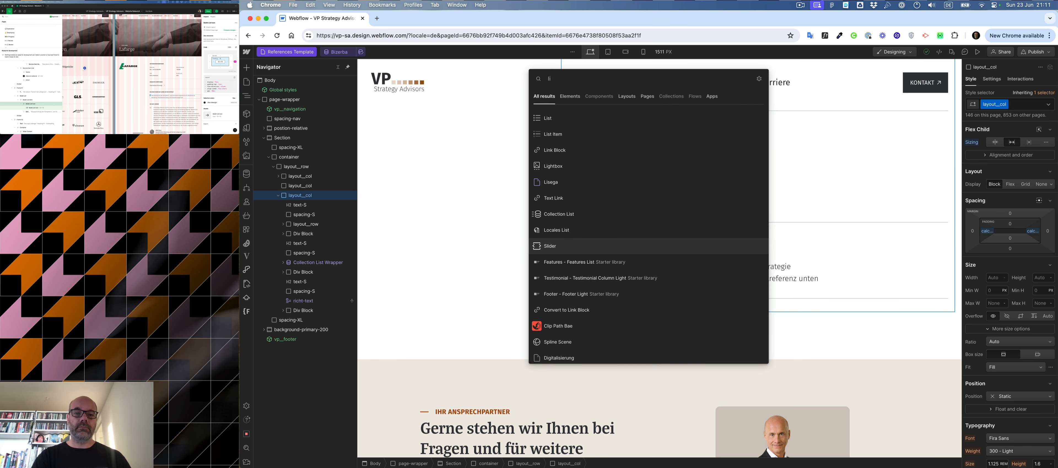
pyautogui.click(573, 123)
pyautogui.click(729, 327)
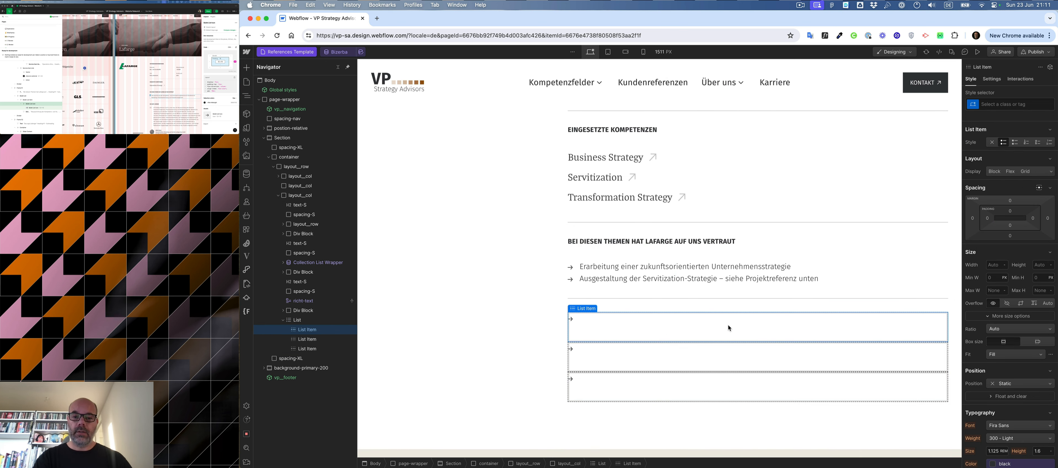
# Give the All List Items tag style a bottom margin of 8, then delete the temporary list
pyautogui.click(972, 106)
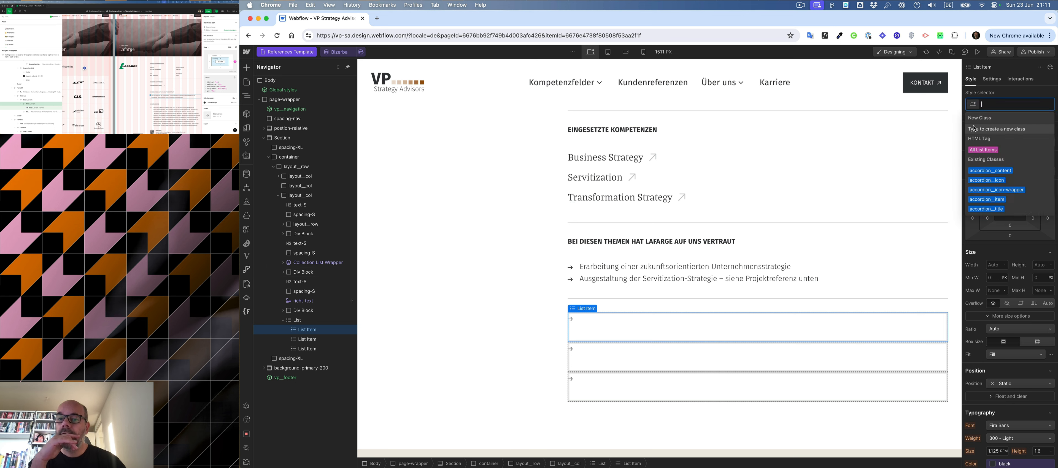
pyautogui.click(982, 150)
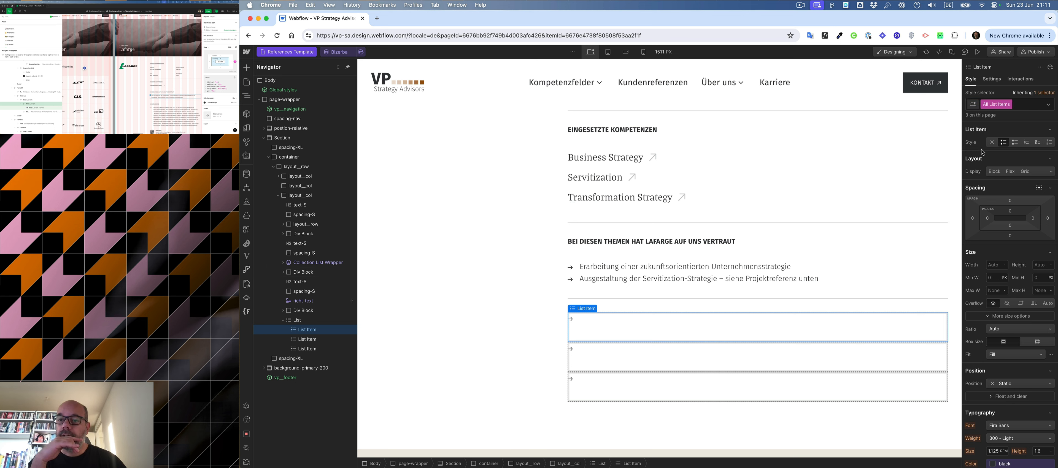
pyautogui.click(1010, 238)
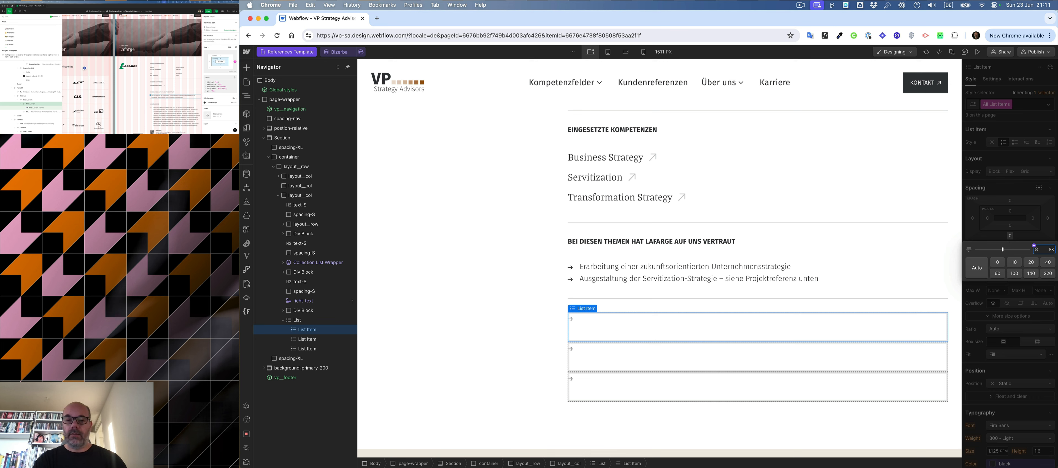
pyautogui.write('8')
pyautogui.press('Return')
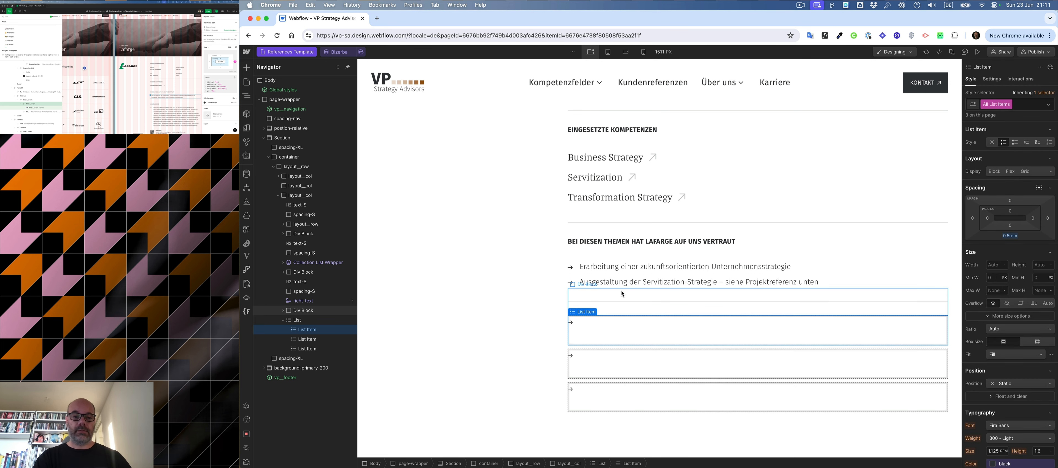
pyautogui.click(299, 324)
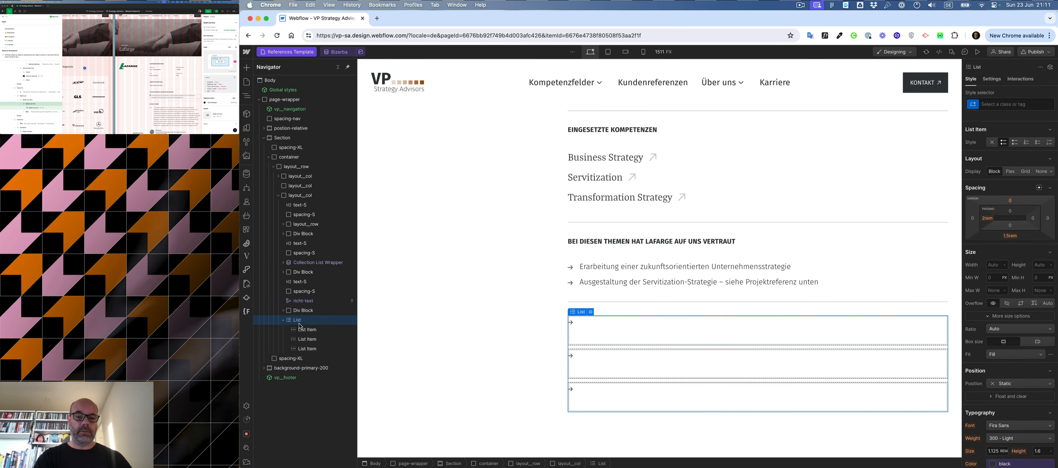
pyautogui.press('Delete')
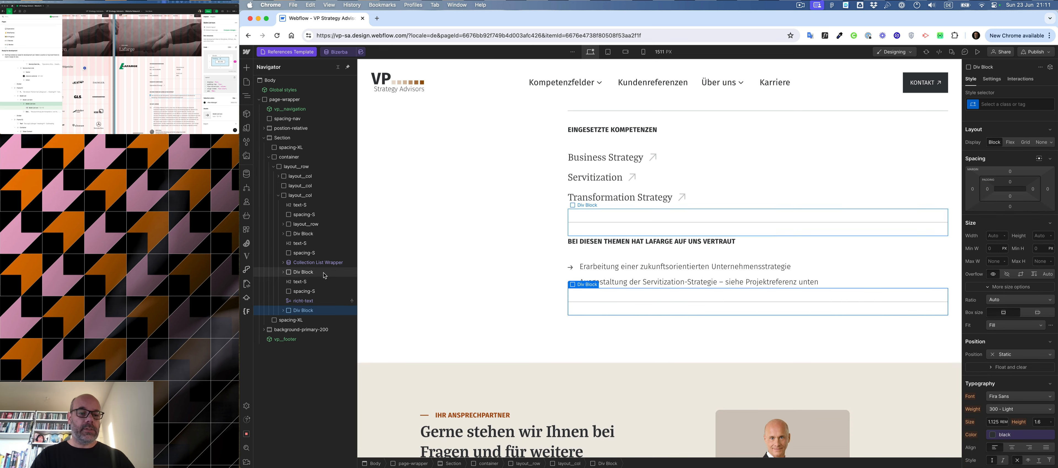
# Move the spacing-S element below the Div Block in the column's element tree
pyautogui.click(305, 281)
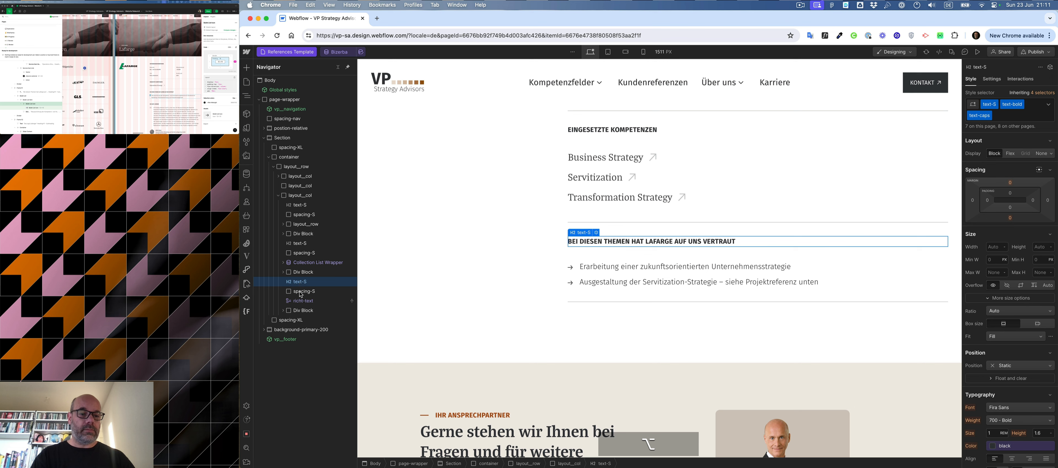
pyautogui.moveTo(301, 294); pyautogui.dragTo(305, 326)
pyautogui.click(299, 322)
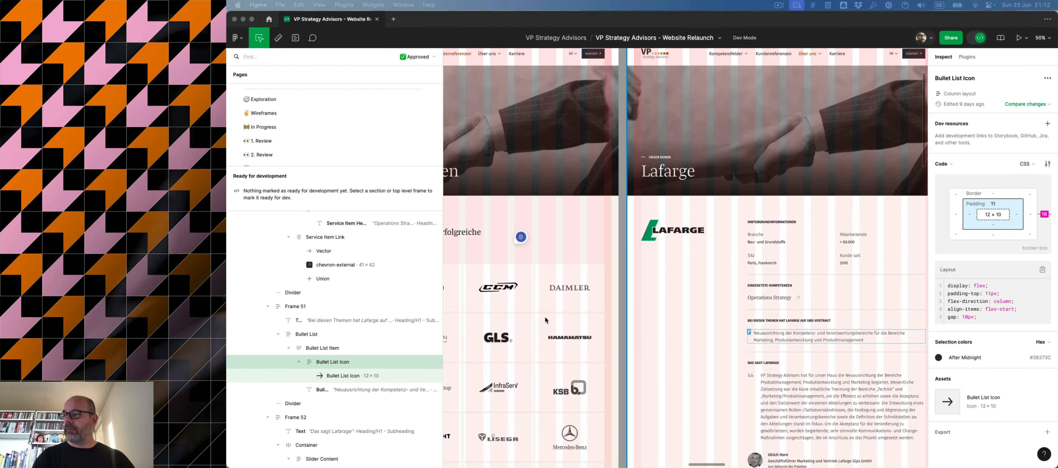
# Switch to Figma and scroll the Lafarge page design to review the bullet list spacing
pyautogui.scroll(-5, 819, 427)
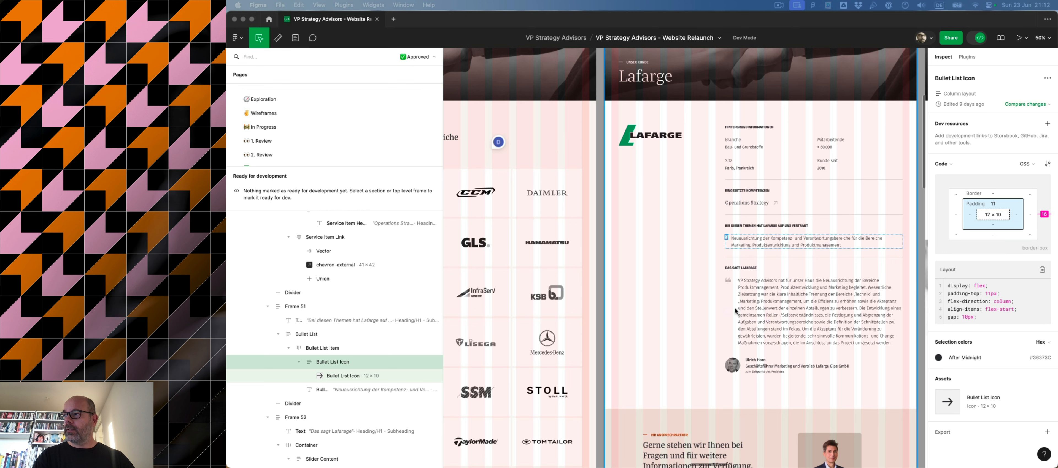
# Open the Business Strategy page and copy the quote icon element from its testimonial collection item
pyautogui.click(736, 312)
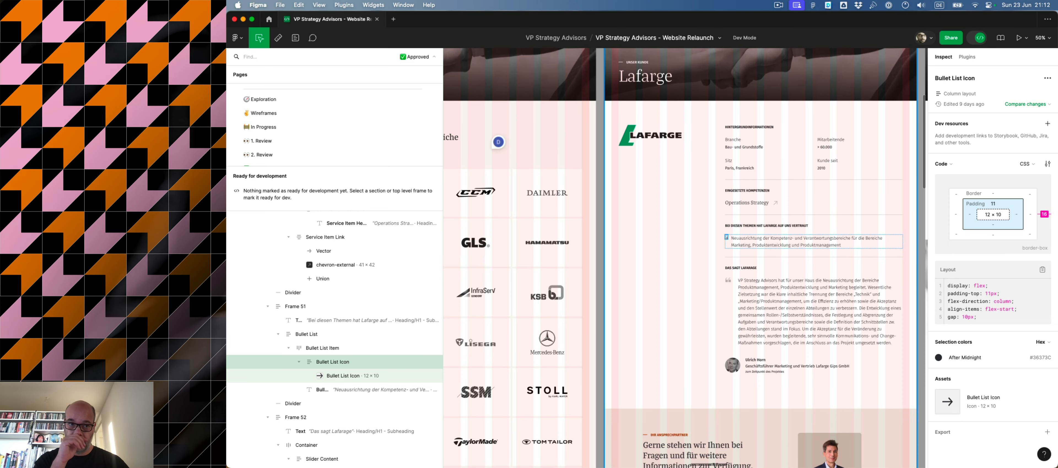
pyautogui.press('super+Tab')
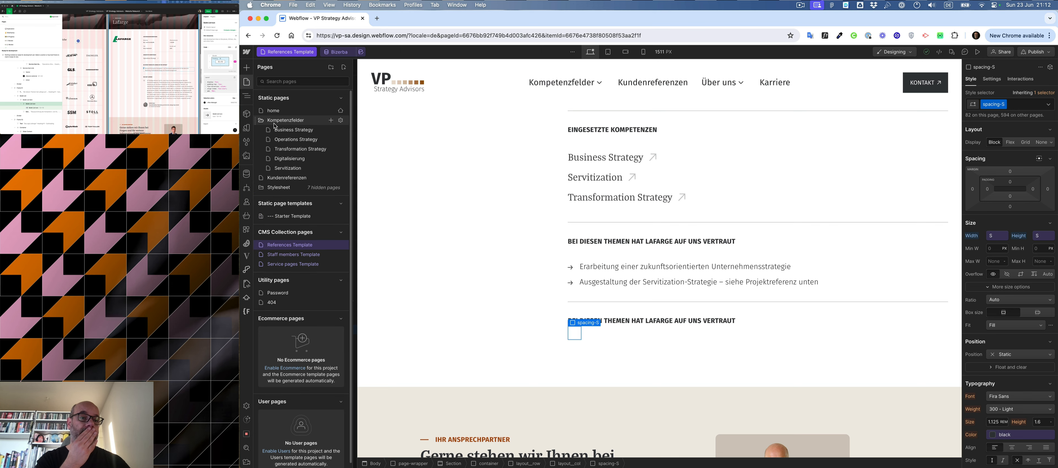
pyautogui.click(276, 130)
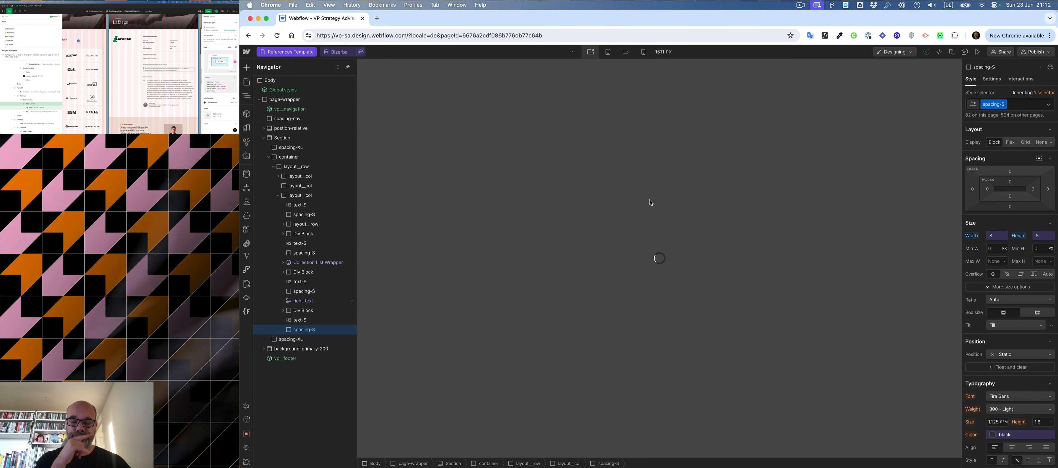
pyautogui.scroll(-20, 649, 223)
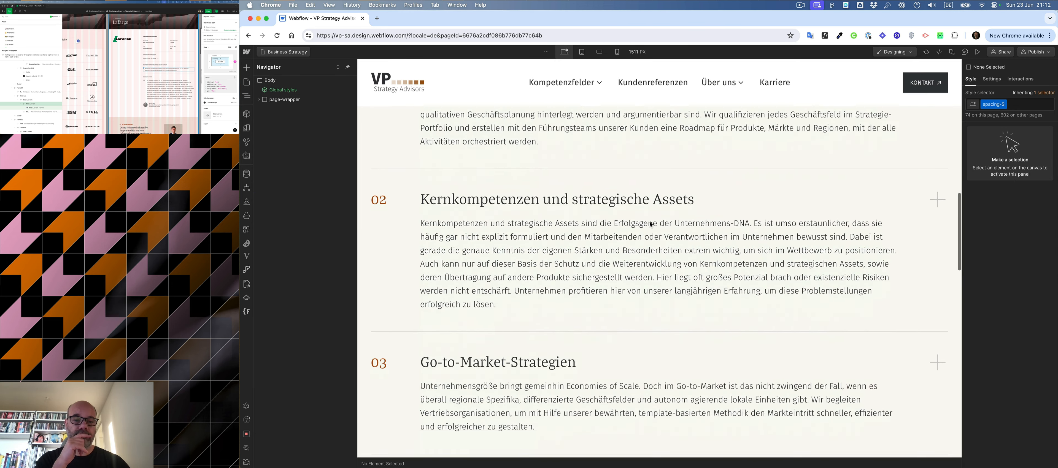
pyautogui.scroll(-2, 650, 224)
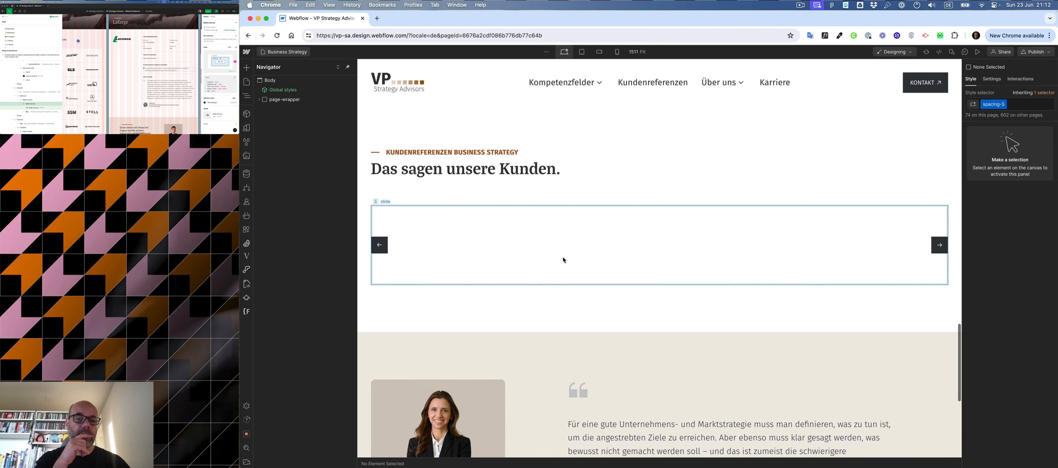
pyautogui.click(649, 224)
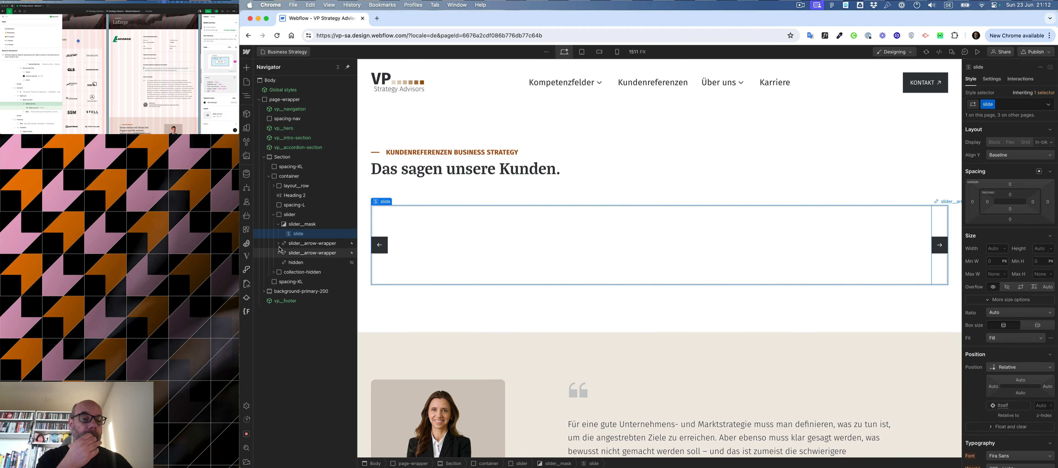
pyautogui.click(273, 272)
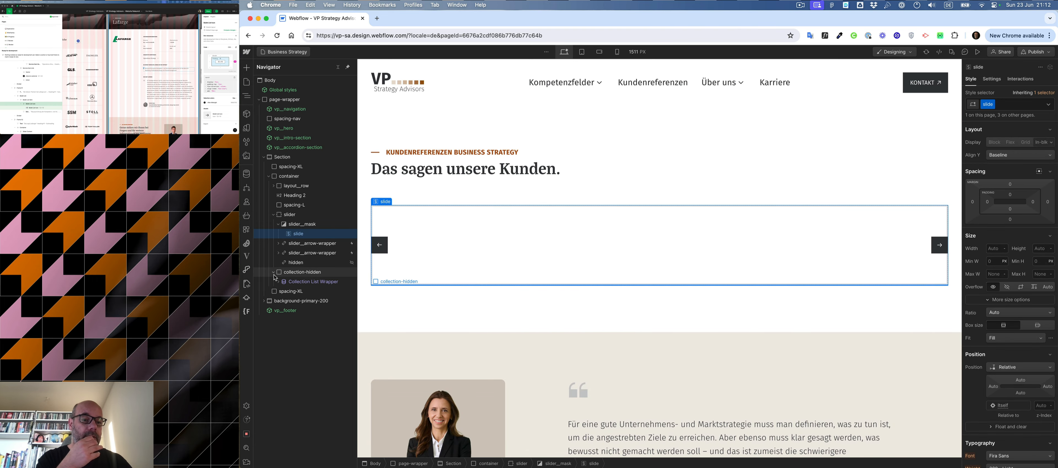
pyautogui.click(278, 282)
pyautogui.click(283, 291)
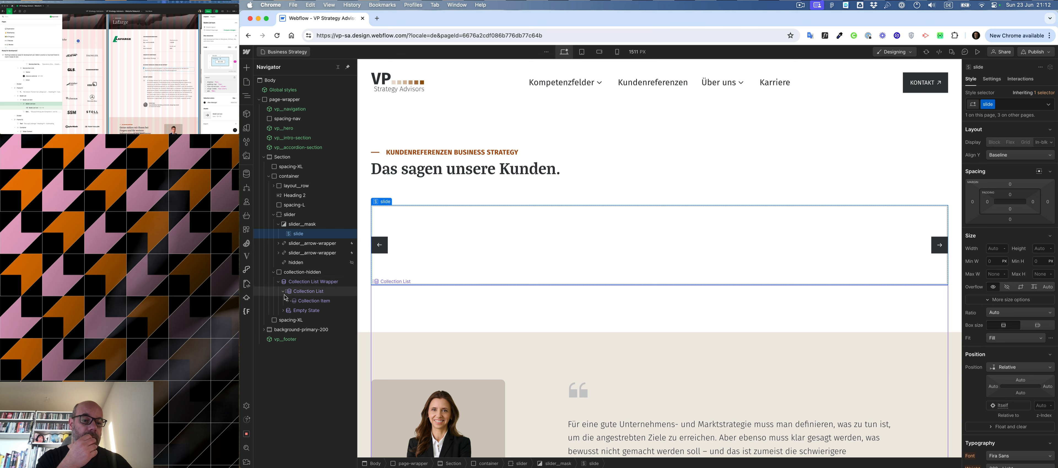
pyautogui.click(288, 301)
pyautogui.click(292, 310)
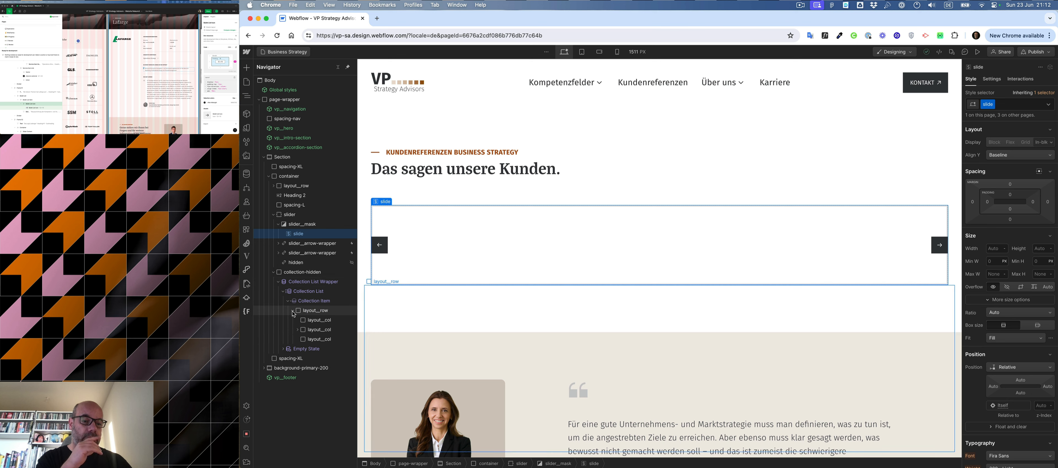
pyautogui.click(297, 329)
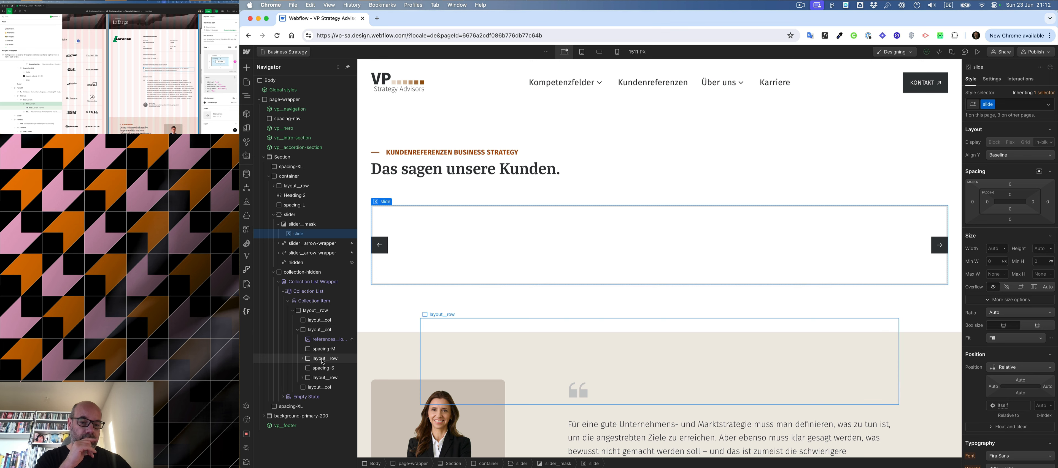
pyautogui.click(306, 359)
pyautogui.click(301, 358)
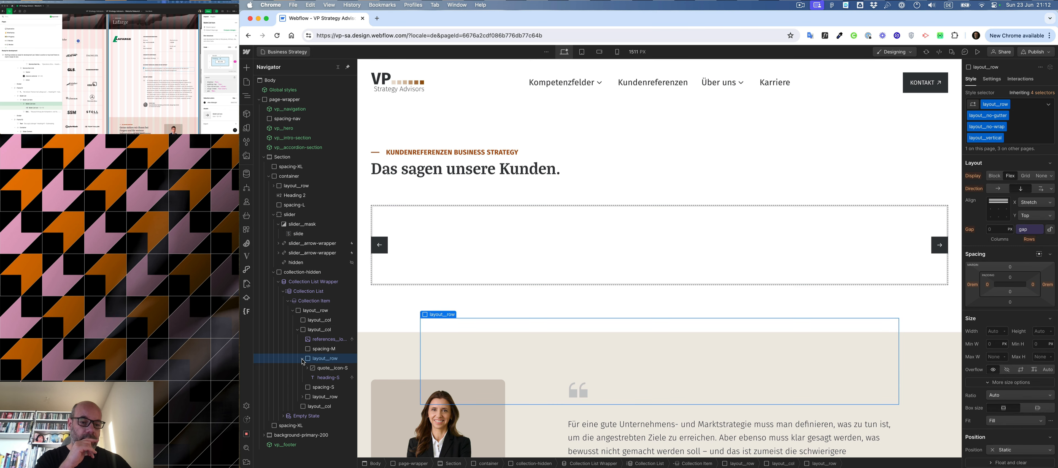
pyautogui.click(324, 368)
pyautogui.press('super+c')
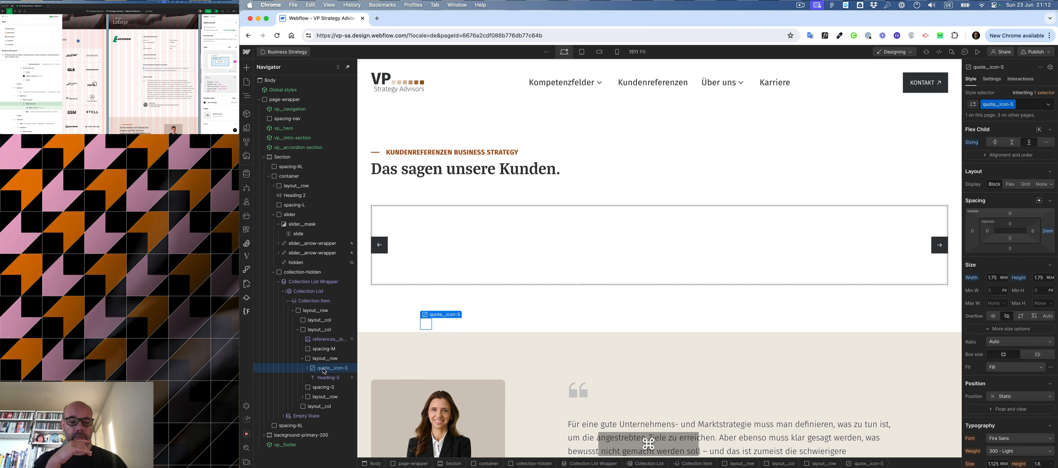
# Open the References Template and paste the quote icon into the content column below the second themes heading
pyautogui.click(272, 53)
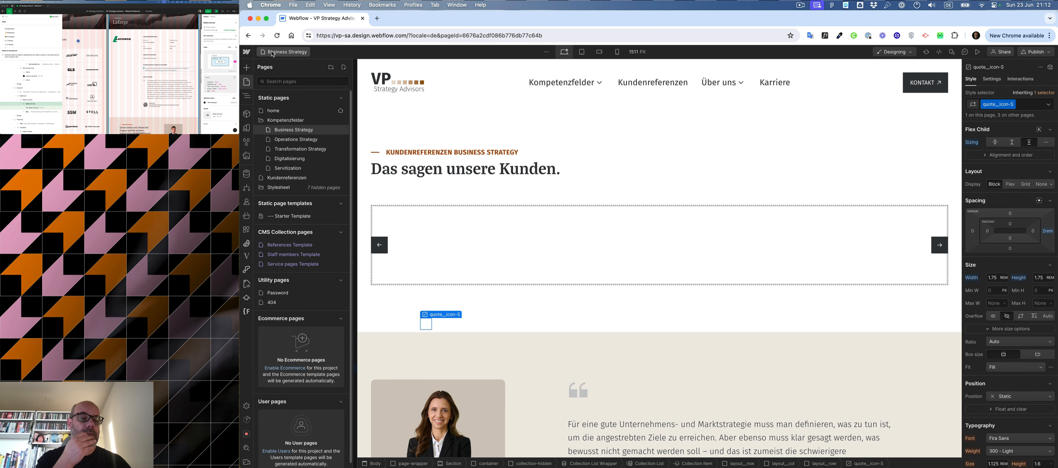
pyautogui.click(275, 178)
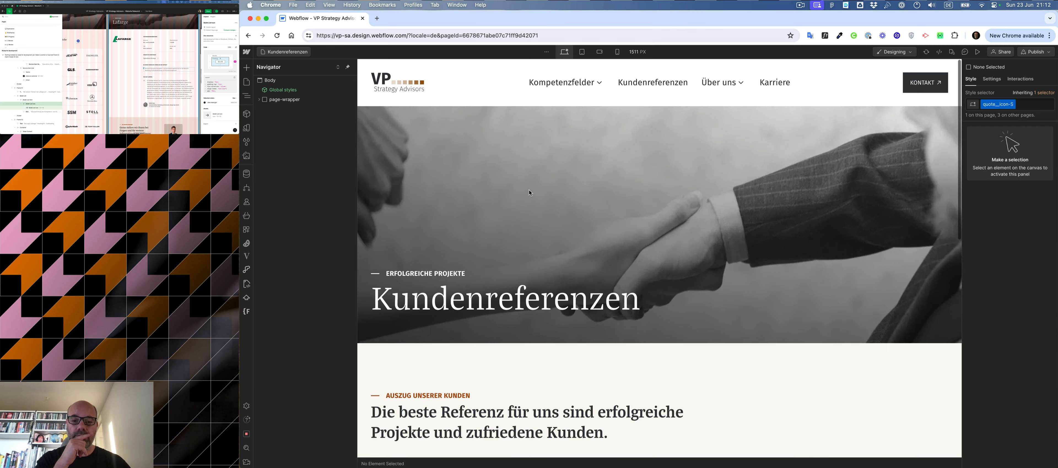
pyautogui.scroll(-10, 528, 192)
pyautogui.scroll(-1, 529, 193)
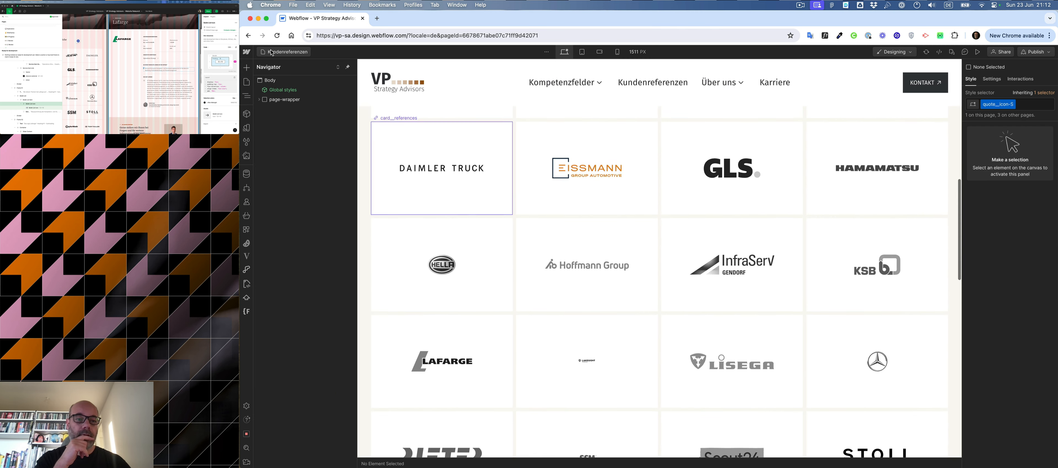
pyautogui.click(287, 52)
pyautogui.click(285, 247)
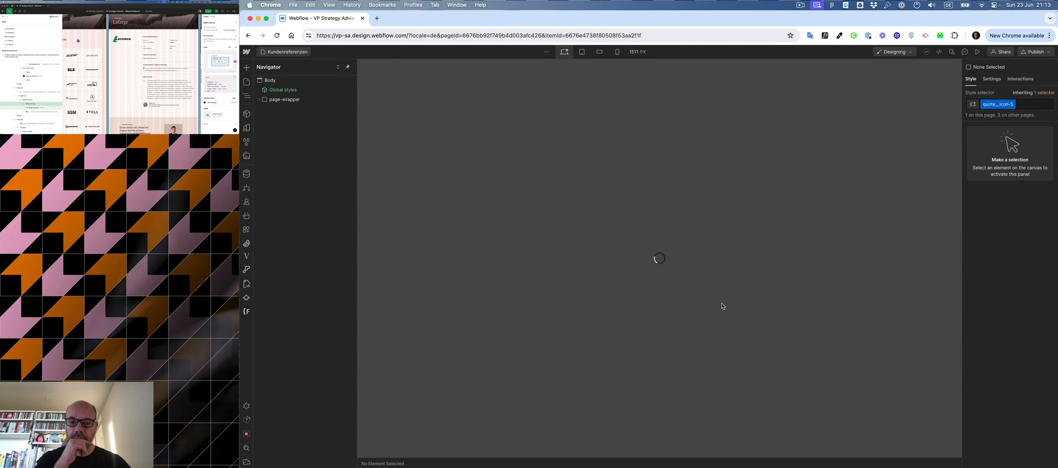
pyautogui.scroll(-8, 728, 222)
pyautogui.scroll(-4, 730, 225)
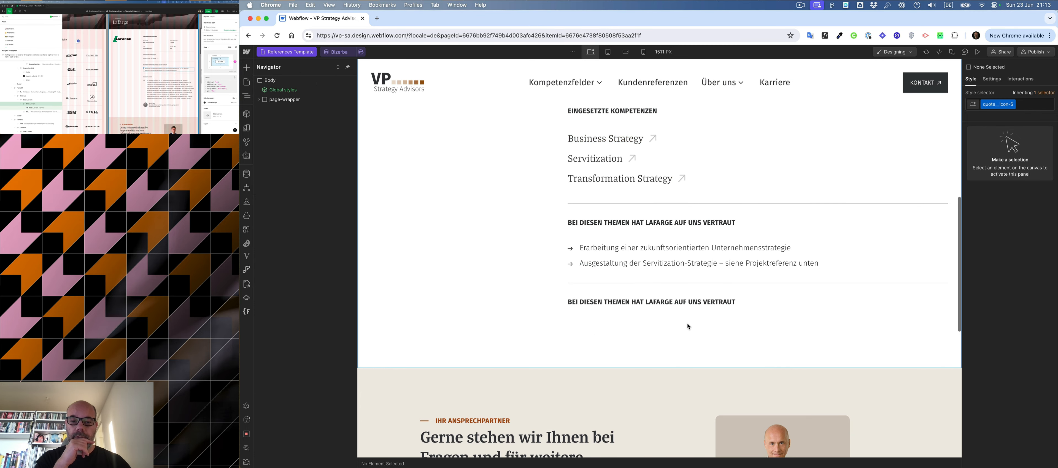
pyautogui.click(683, 313)
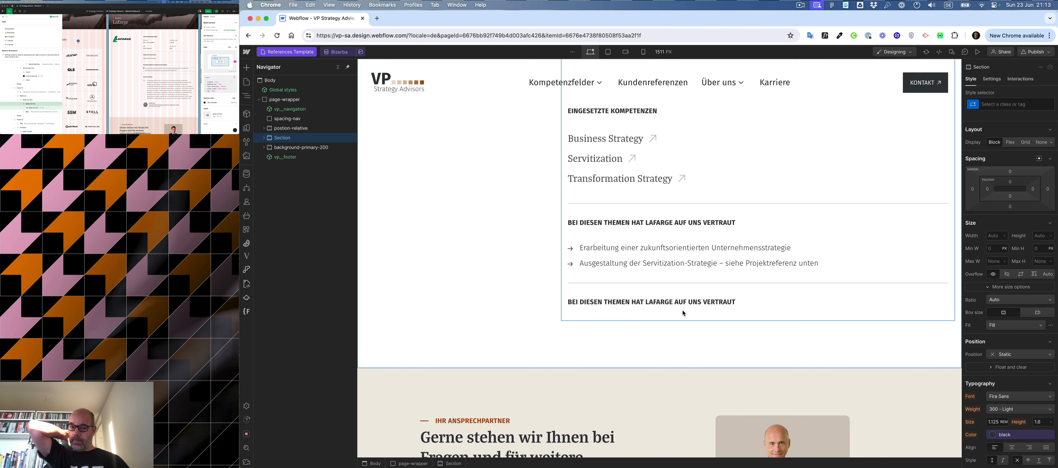
pyautogui.click(686, 312)
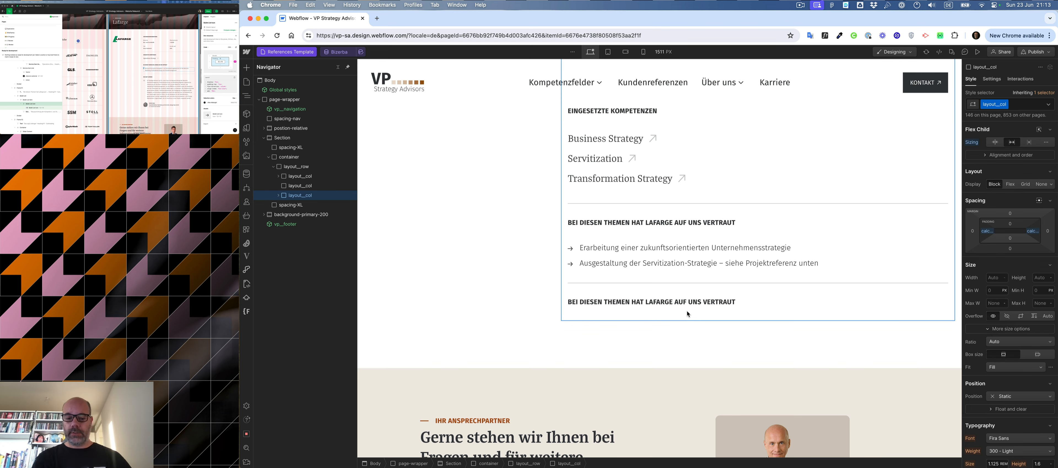
pyautogui.press('super+v')
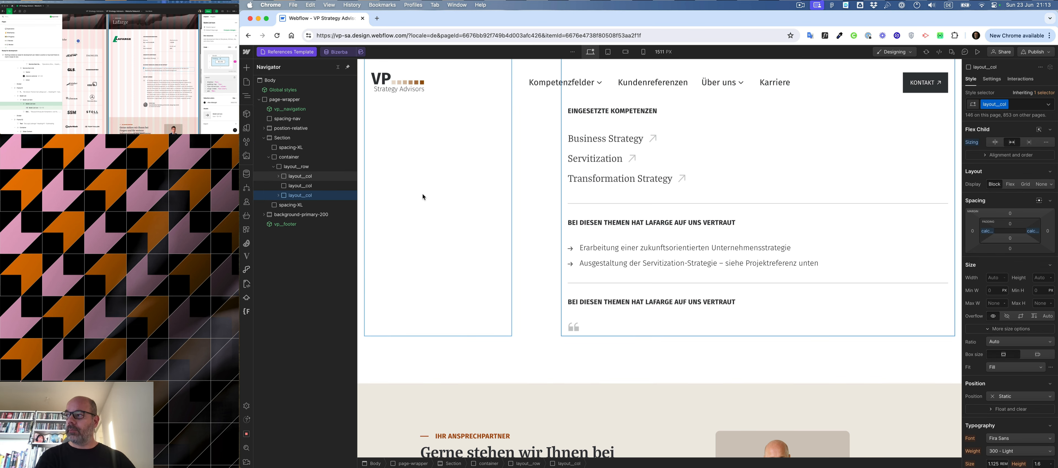
# Return to the Business Strategy page and copy the testimonial author column with portrait and name
pyautogui.click(281, 54)
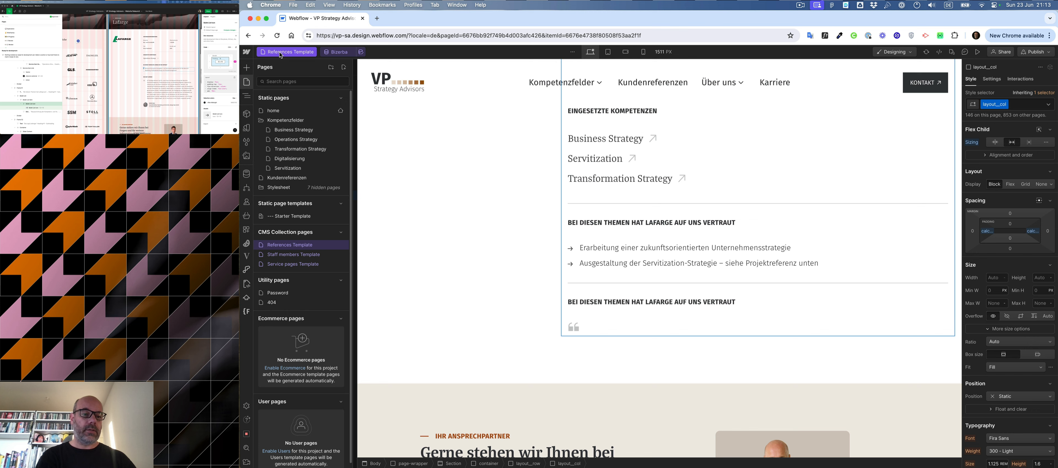
pyautogui.click(286, 130)
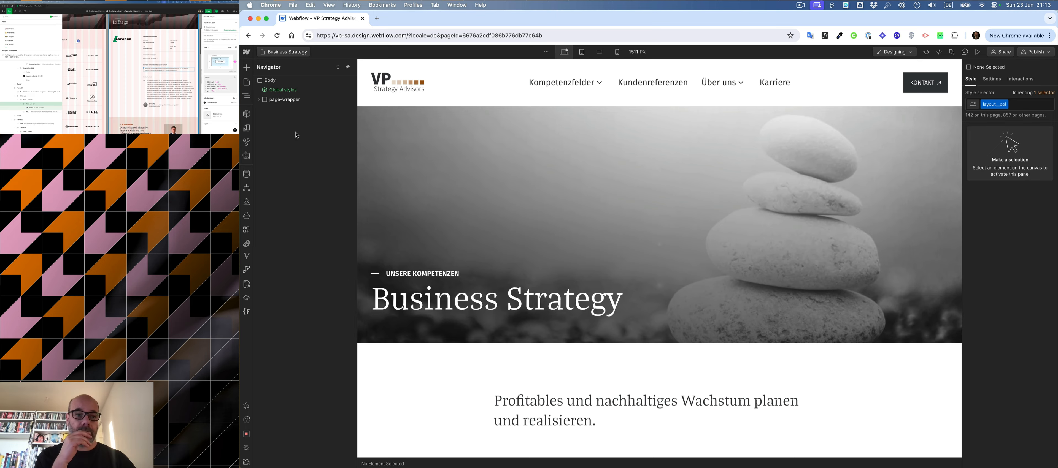
pyautogui.scroll(-15, 550, 281)
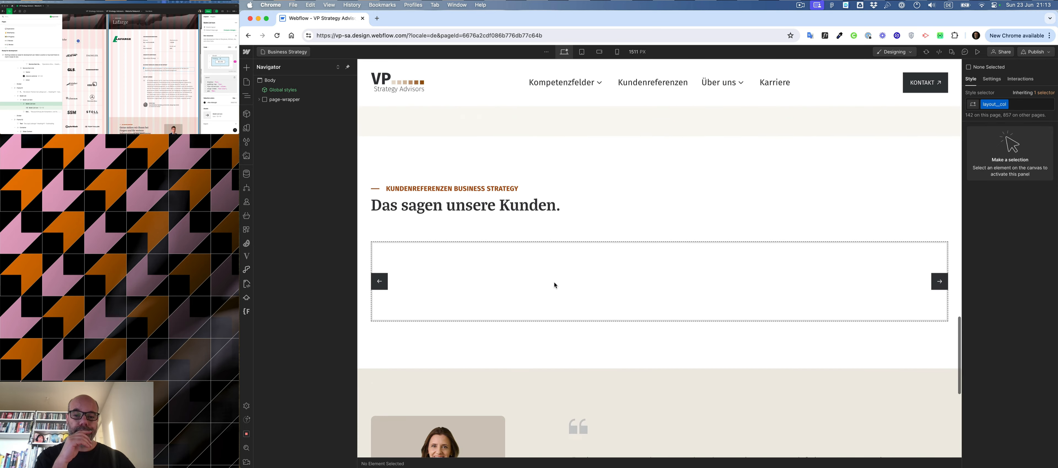
pyautogui.scroll(-1, 552, 284)
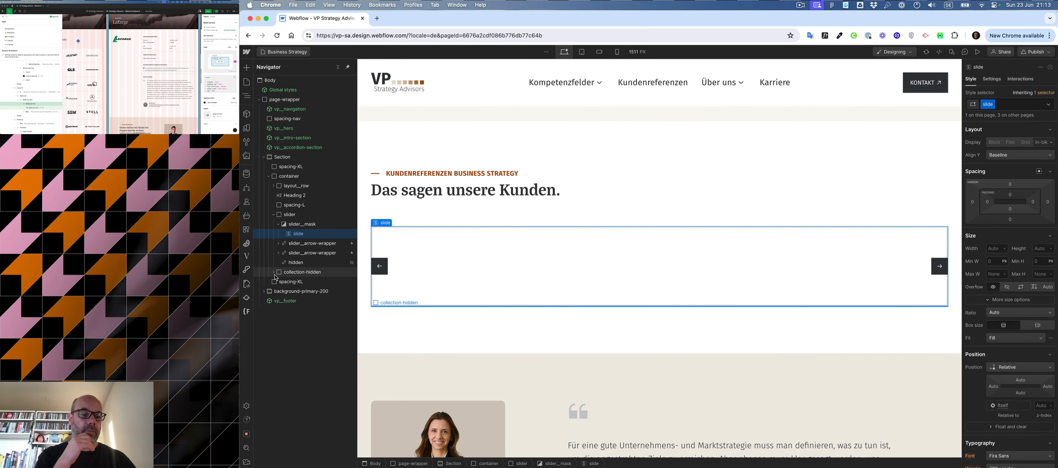
pyautogui.click(274, 273)
pyautogui.click(277, 282)
pyautogui.click(284, 291)
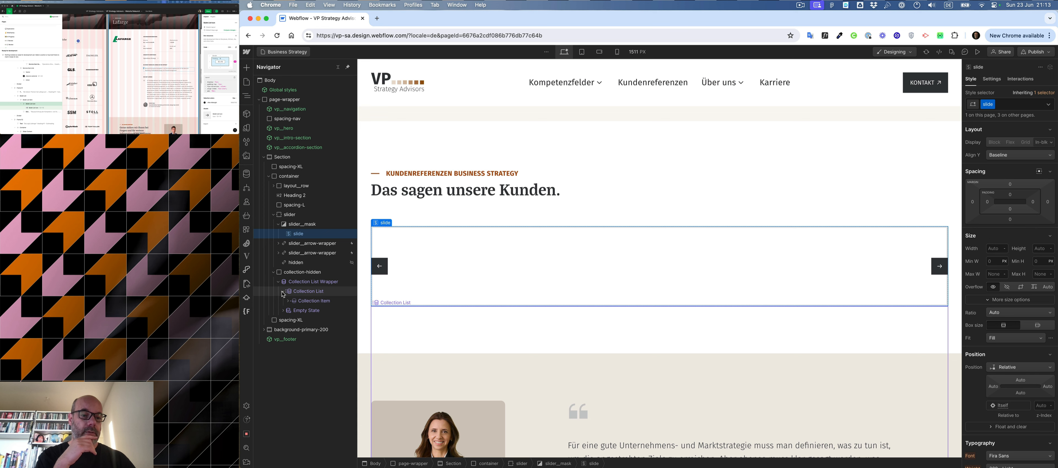
pyautogui.click(289, 301)
pyautogui.click(292, 311)
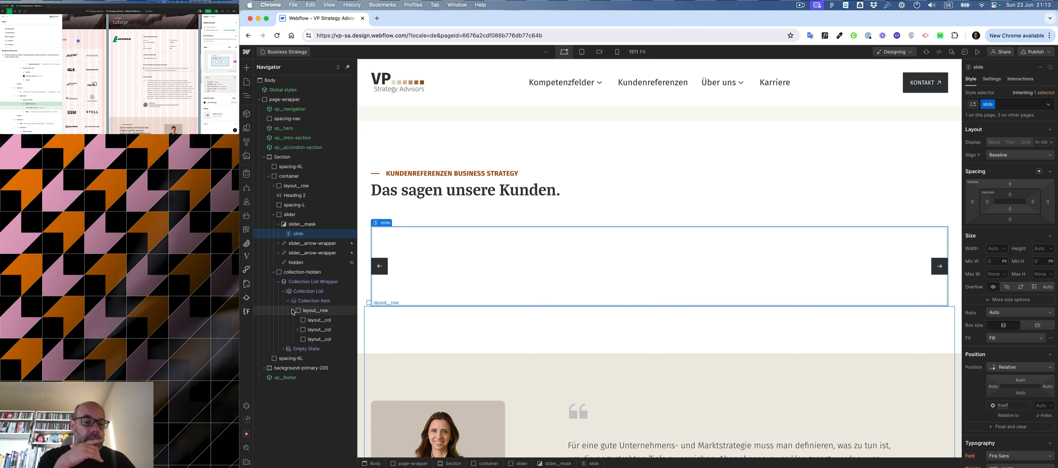
pyautogui.click(297, 330)
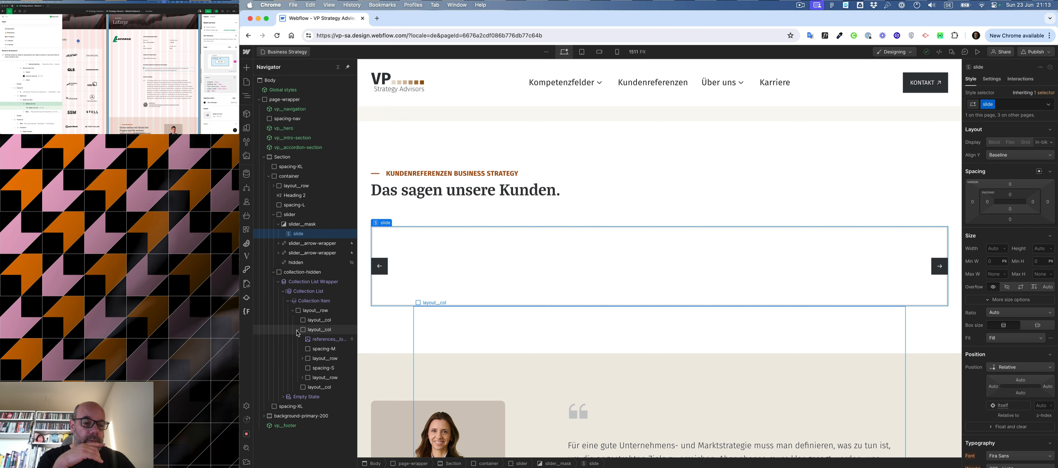
pyautogui.click(302, 378)
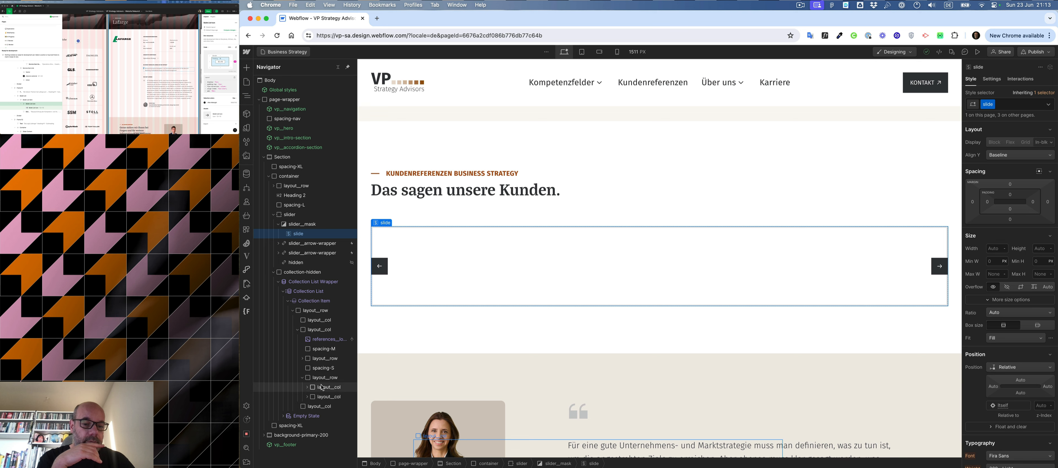
pyautogui.click(307, 397)
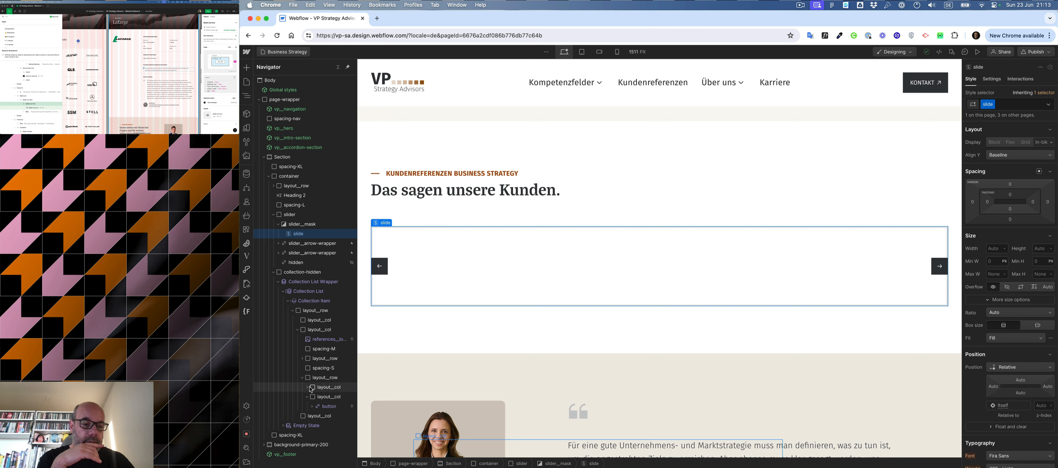
pyautogui.click(308, 387)
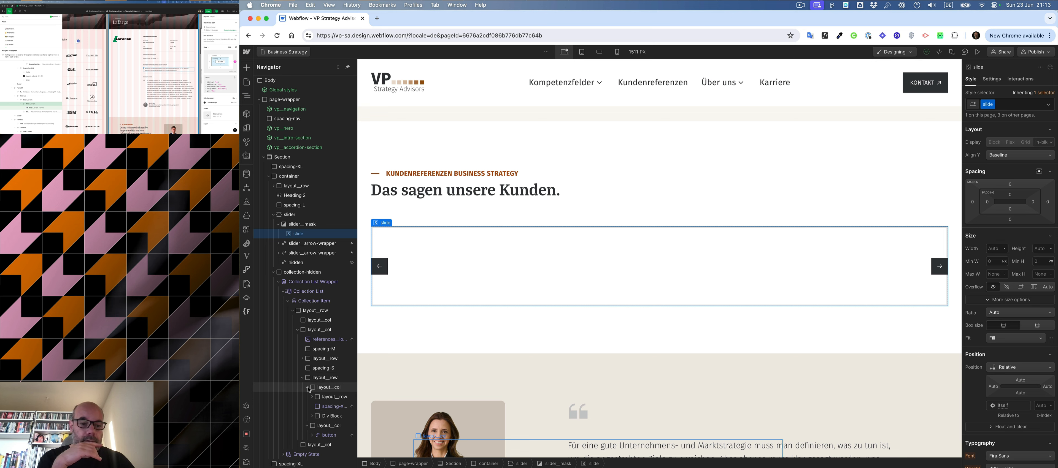
pyautogui.click(325, 416)
pyautogui.click(311, 416)
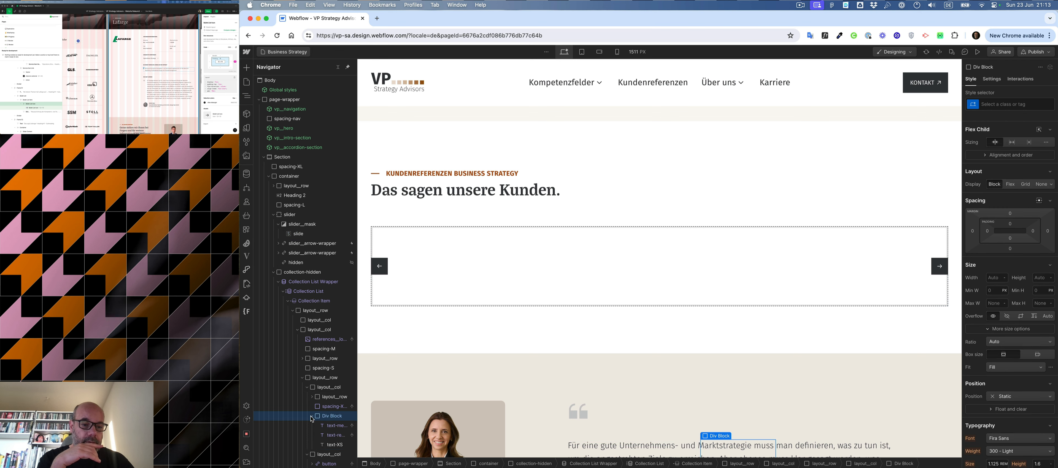
pyautogui.click(312, 397)
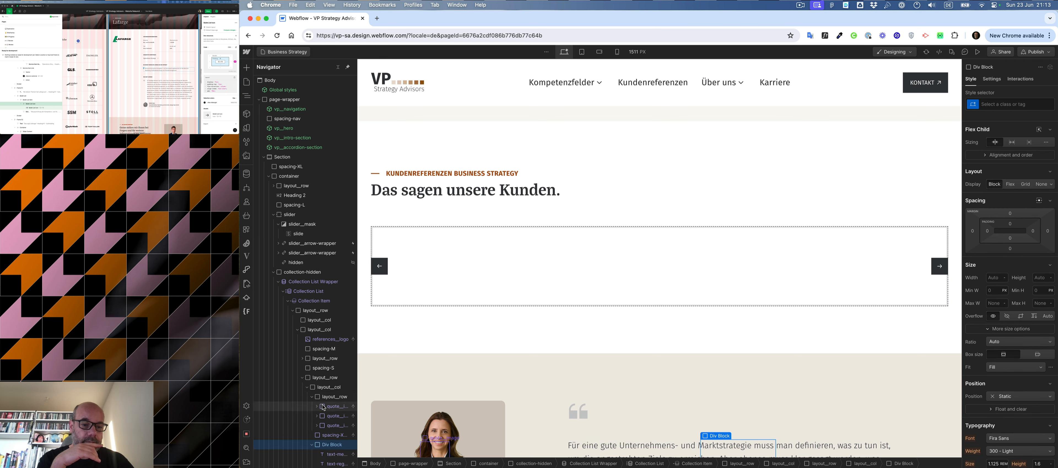
pyautogui.click(306, 387)
pyautogui.click(325, 389)
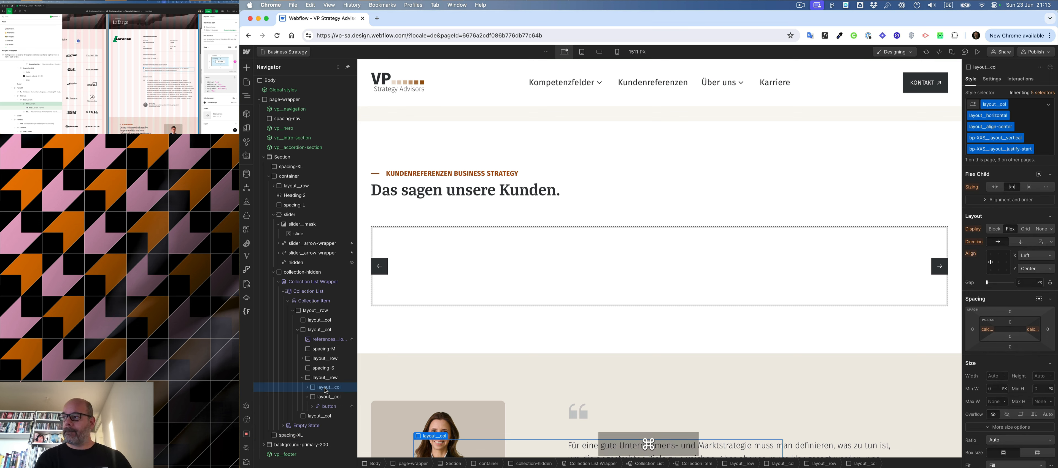
pyautogui.press('super+c')
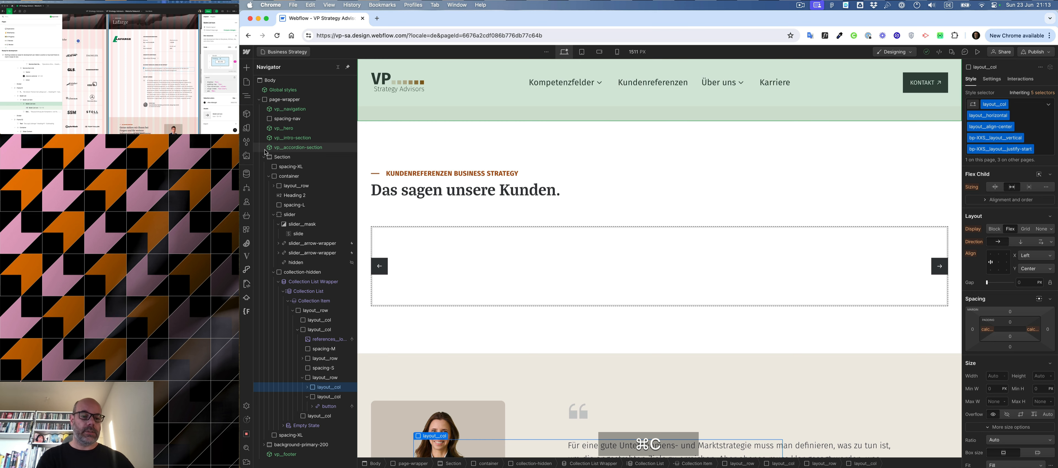
# Open the References Template and paste the author column into the content column below the quote icon
pyautogui.click(283, 53)
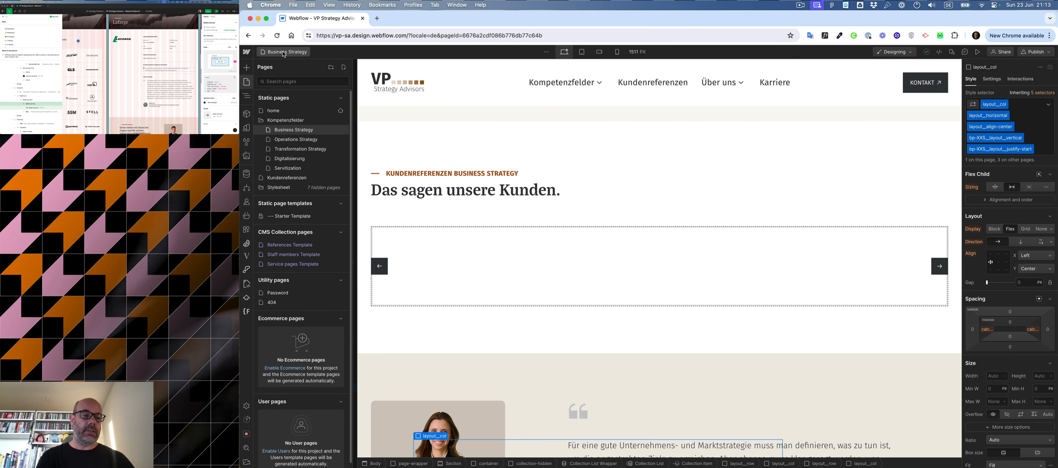
pyautogui.click(289, 245)
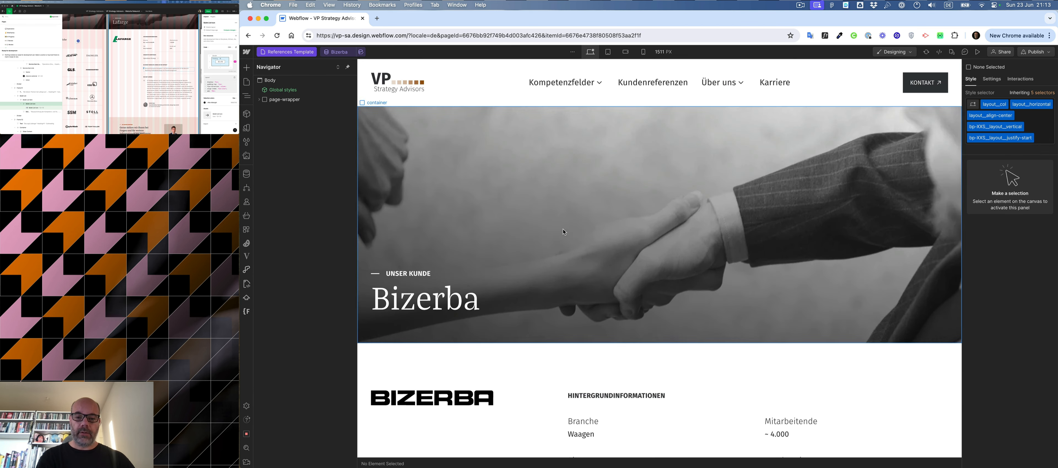
pyautogui.scroll(-14, 562, 229)
pyautogui.scroll(1, 563, 229)
pyautogui.scroll(1, 595, 232)
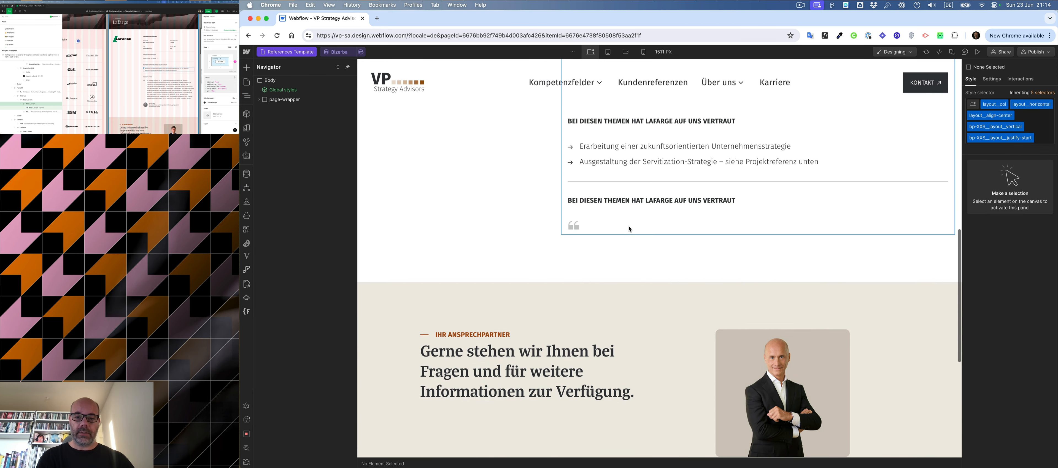
pyautogui.click(628, 228)
pyautogui.press('super+v')
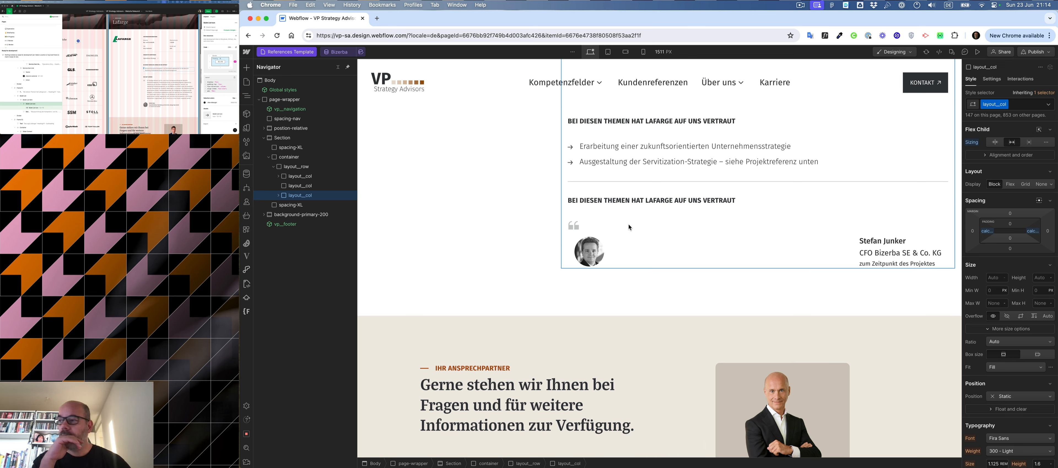
pyautogui.click(710, 255)
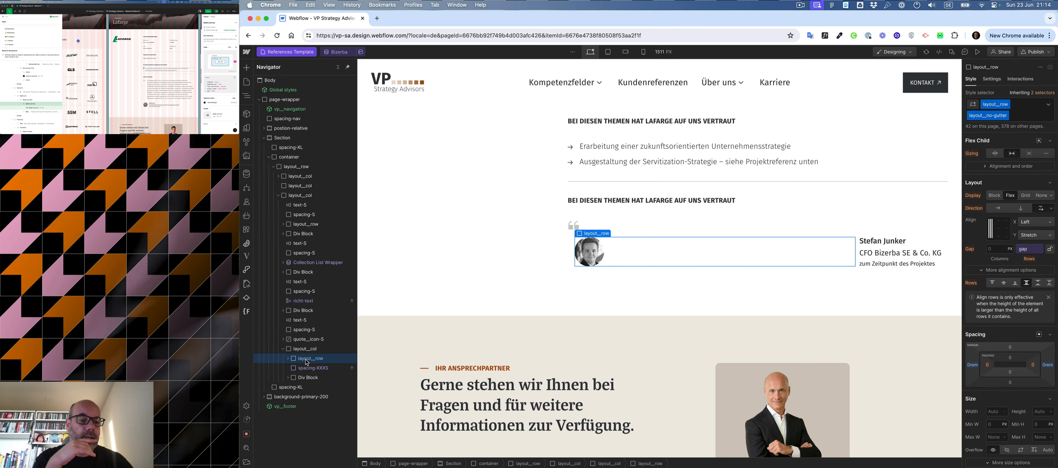
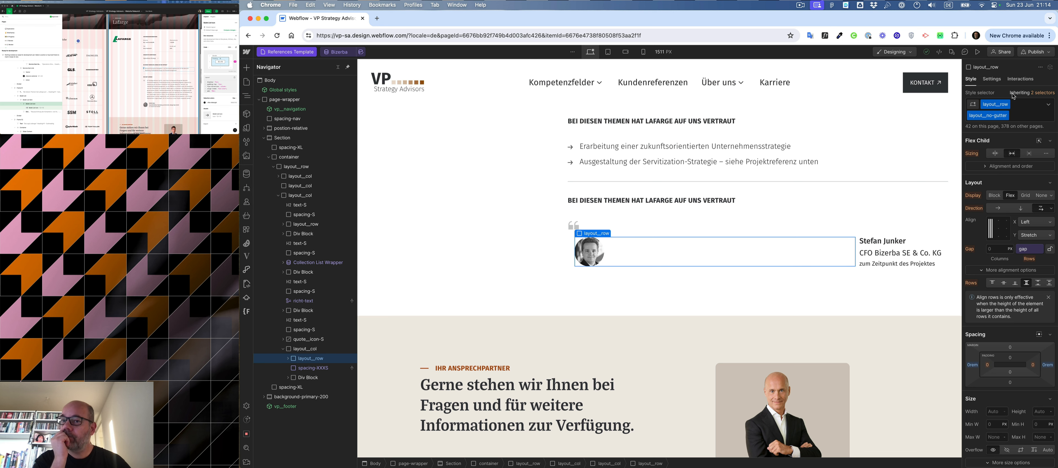
# Change the flex-child sizing of the author row's base layout__row class so the row fills the column width
pyautogui.moveTo(1034, 95)
pyautogui.click(998, 152)
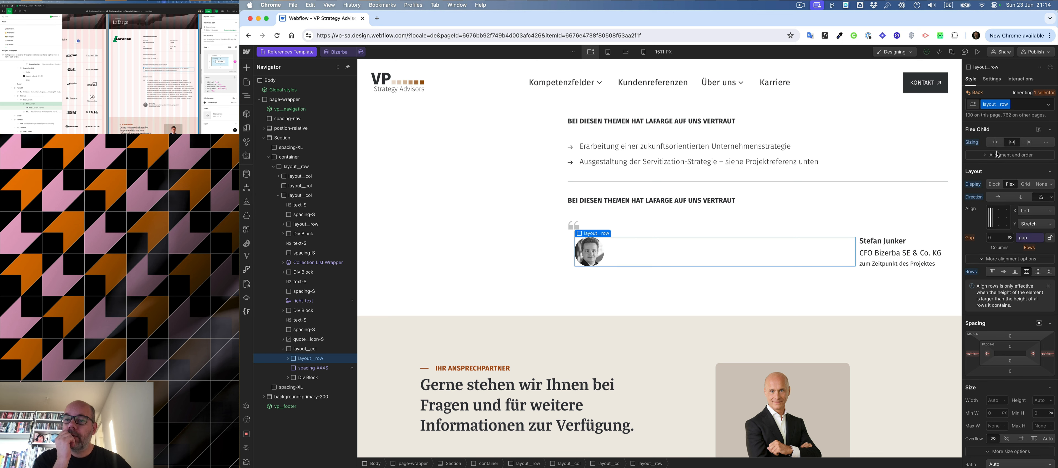
pyautogui.keyDown('alt'); pyautogui.click(974, 145); pyautogui.keyUp('alt')
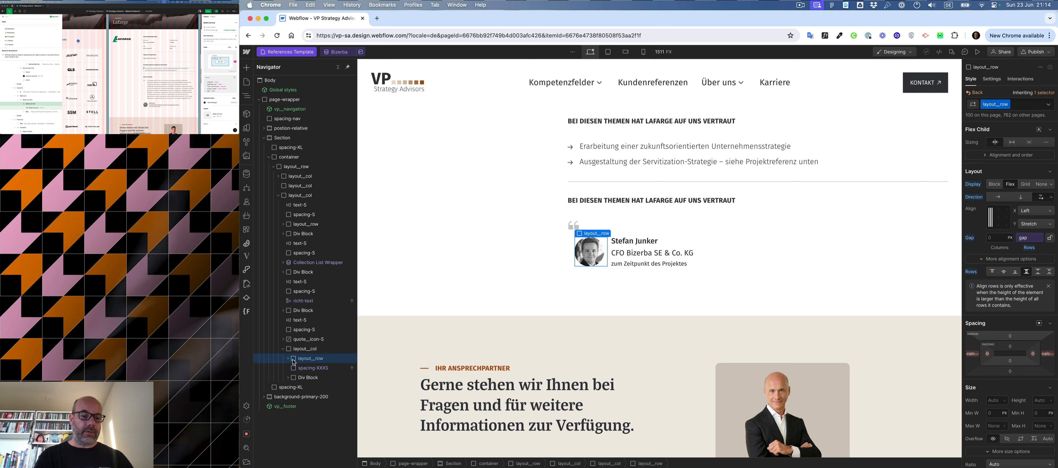
# Inspect the author row's child elements and the surrounding columns in the navigator
pyautogui.click(307, 350)
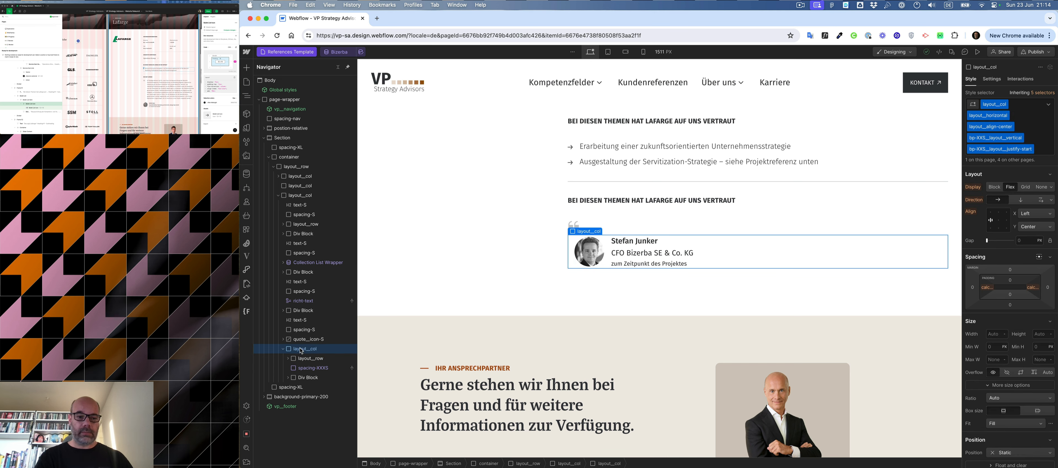
pyautogui.click(303, 359)
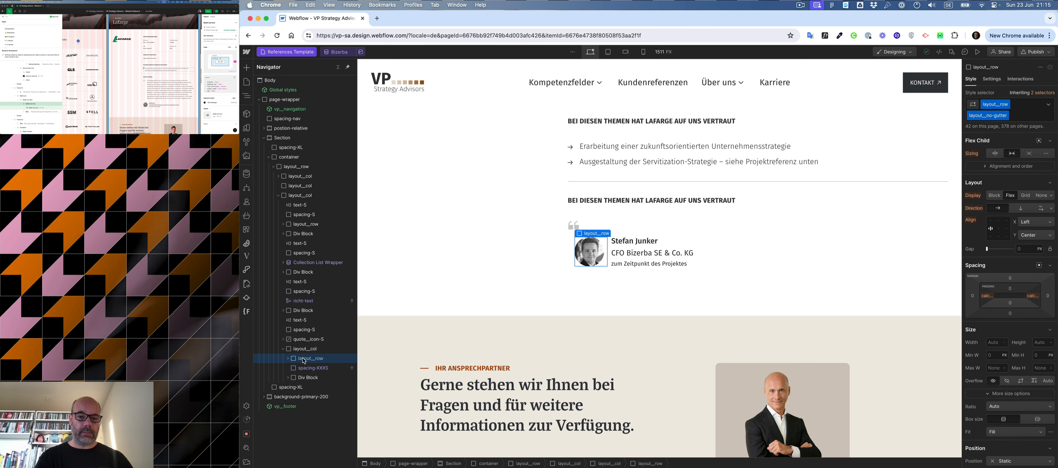
pyautogui.click(289, 360)
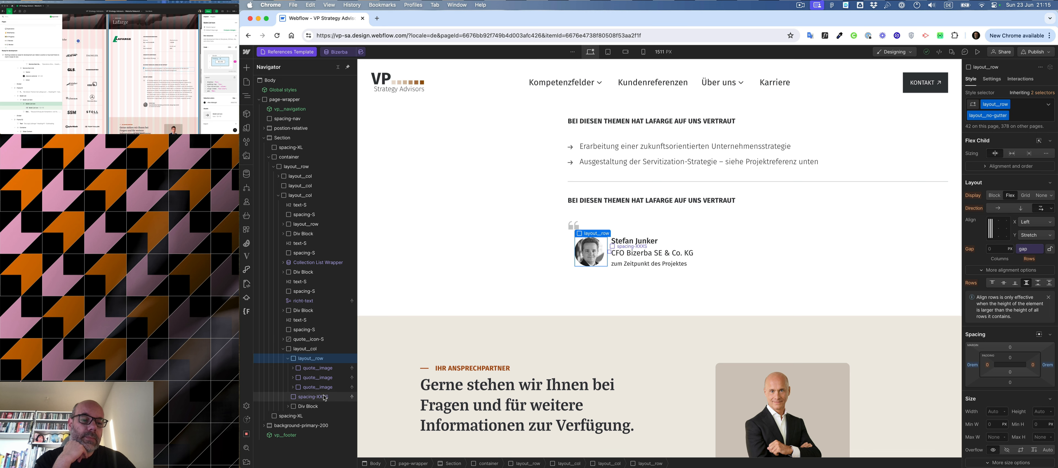
pyautogui.click(308, 398)
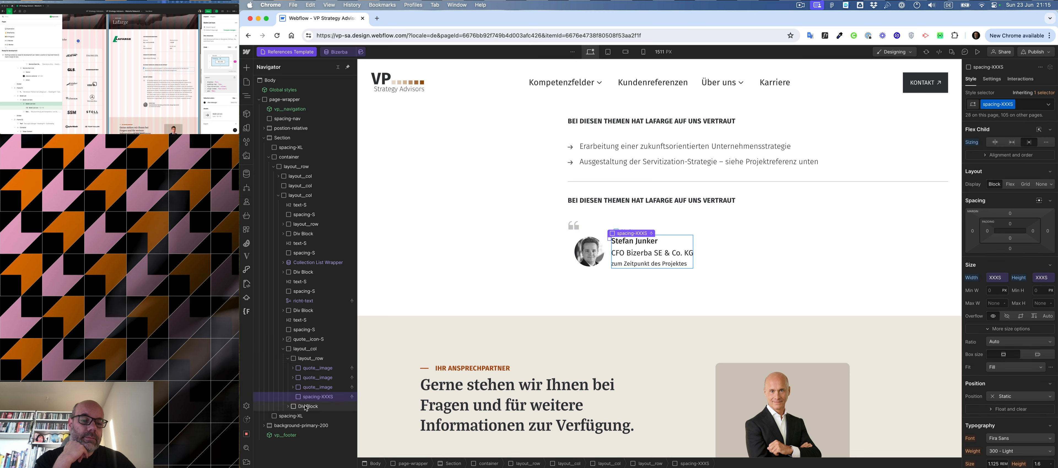
pyautogui.click(317, 406)
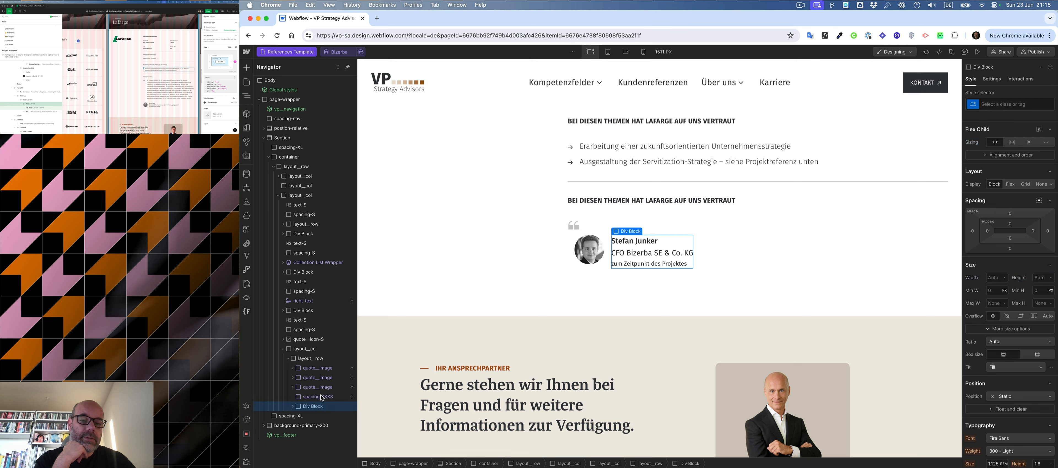
pyautogui.click(812, 199)
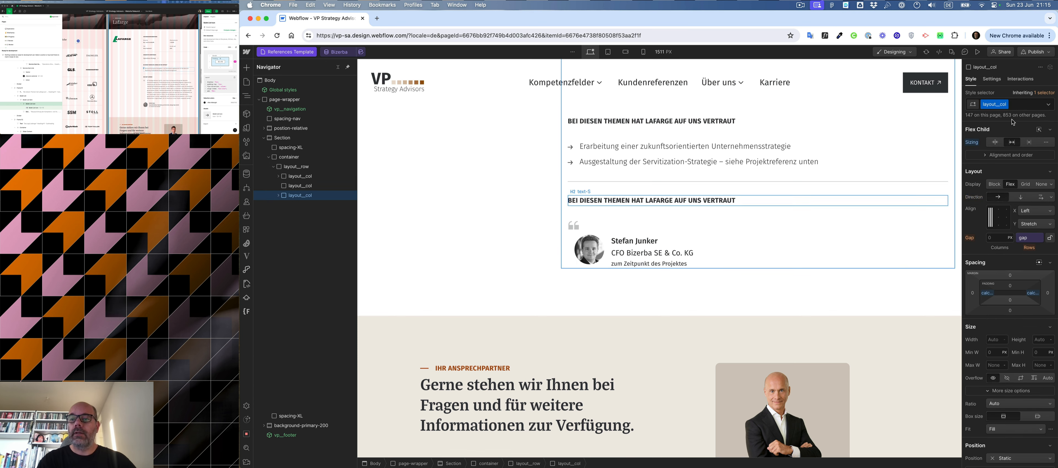
pyautogui.click(1046, 94)
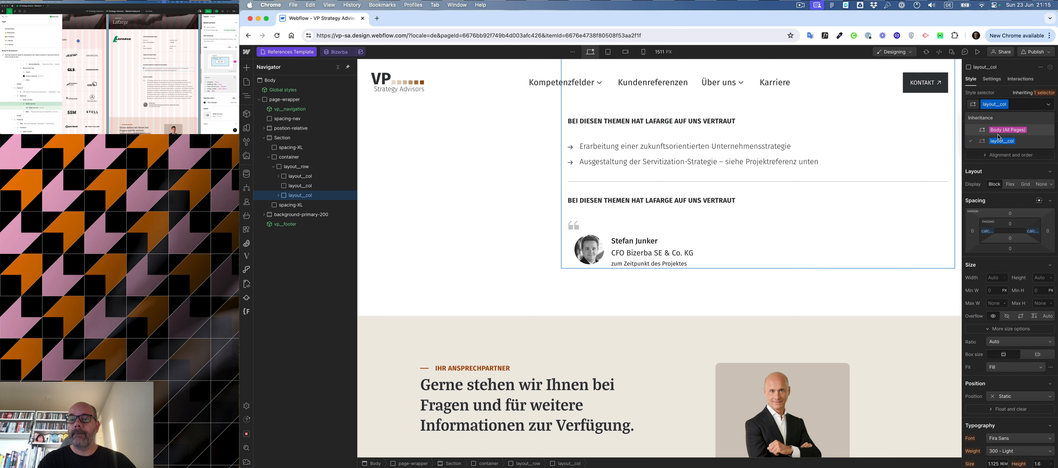
# Set the author row's base layout__row class flex-child sizing so the row stretches across the content column
pyautogui.click(607, 246)
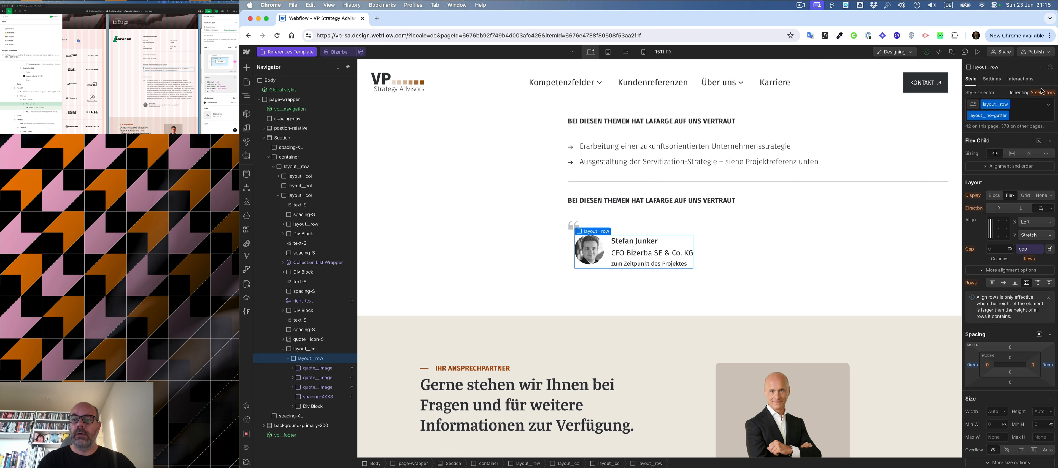
pyautogui.moveTo(1042, 94)
pyautogui.click(1008, 152)
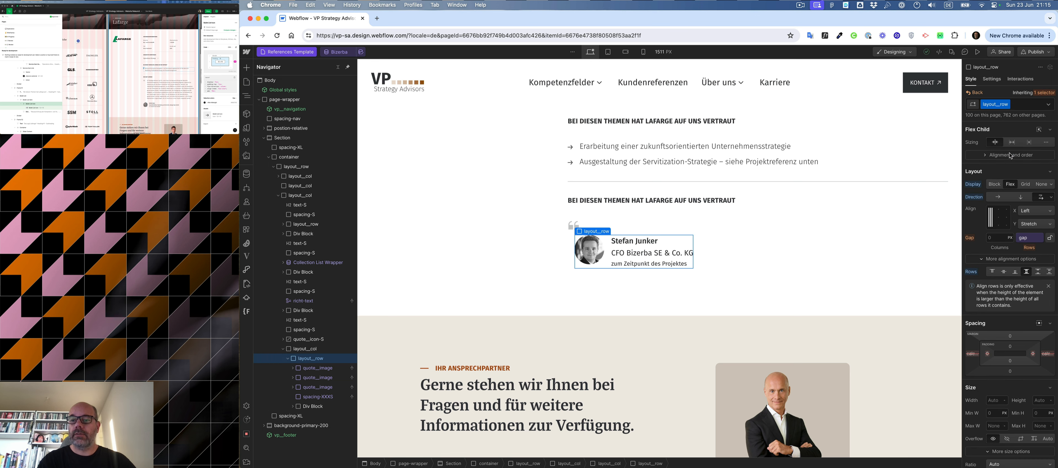
pyautogui.click(1011, 142)
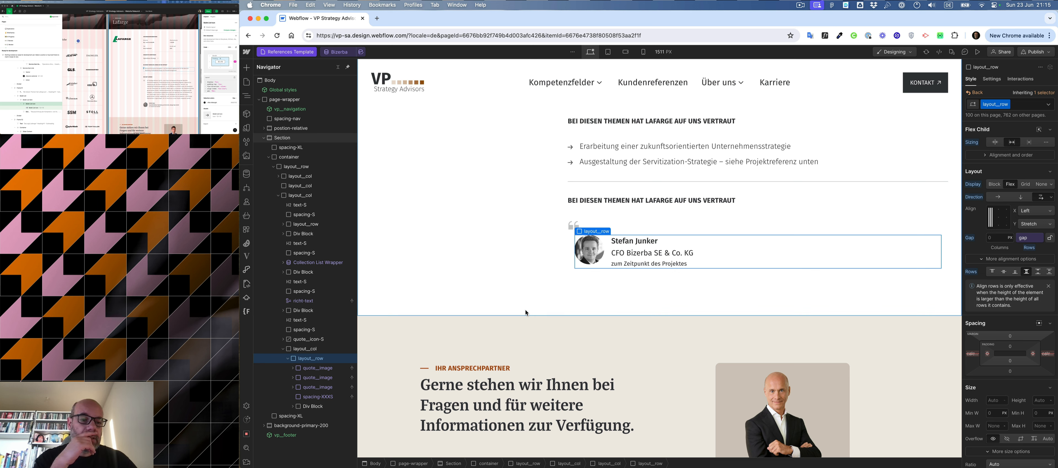
# Open the Business Strategy page and reset the hidden testimonial collection's height to reveal its items
pyautogui.click(282, 56)
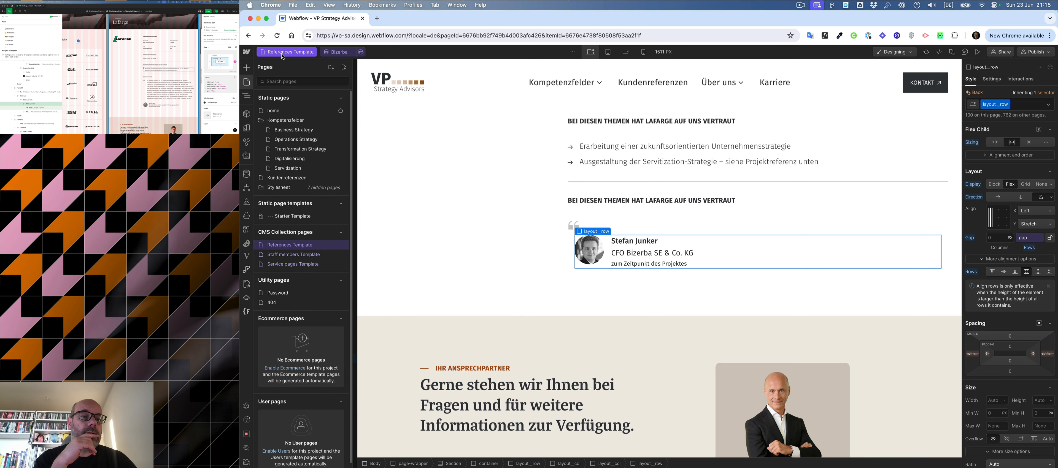
pyautogui.click(286, 132)
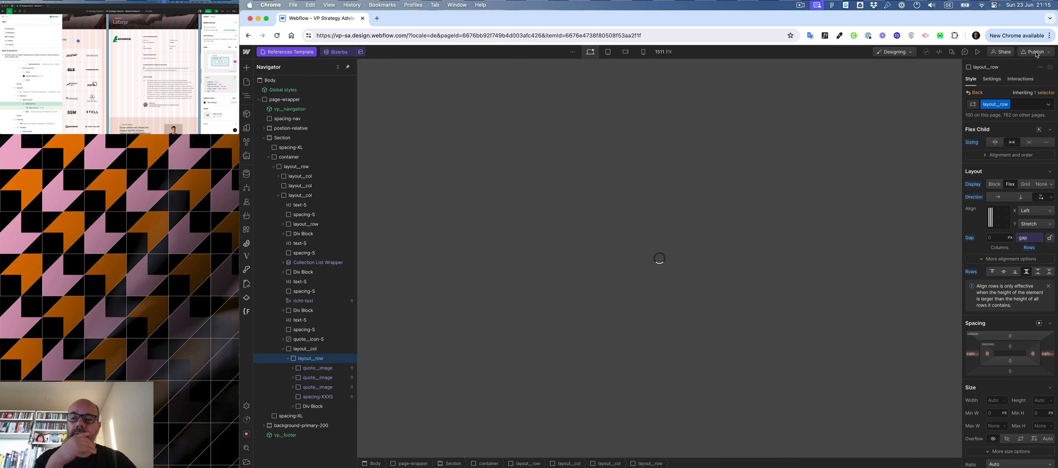
pyautogui.scroll(-10, 747, 246)
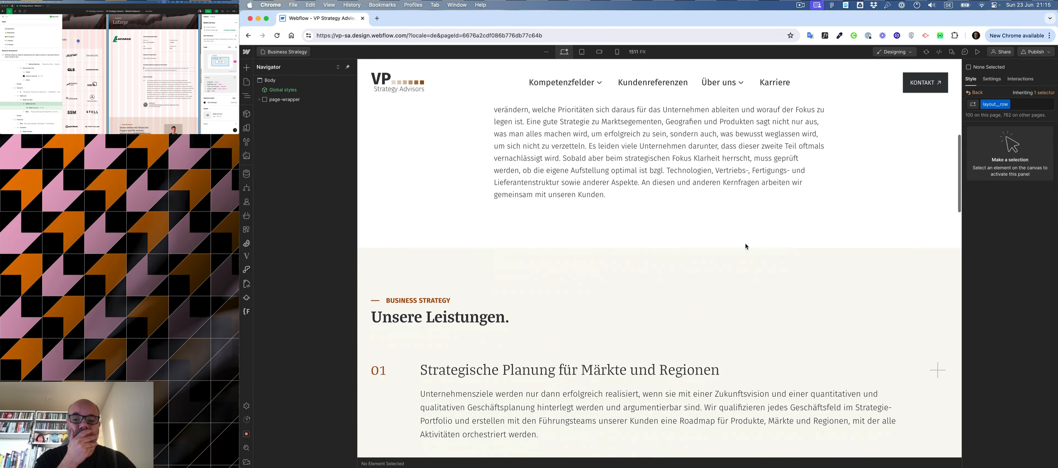
pyautogui.scroll(-15, 746, 247)
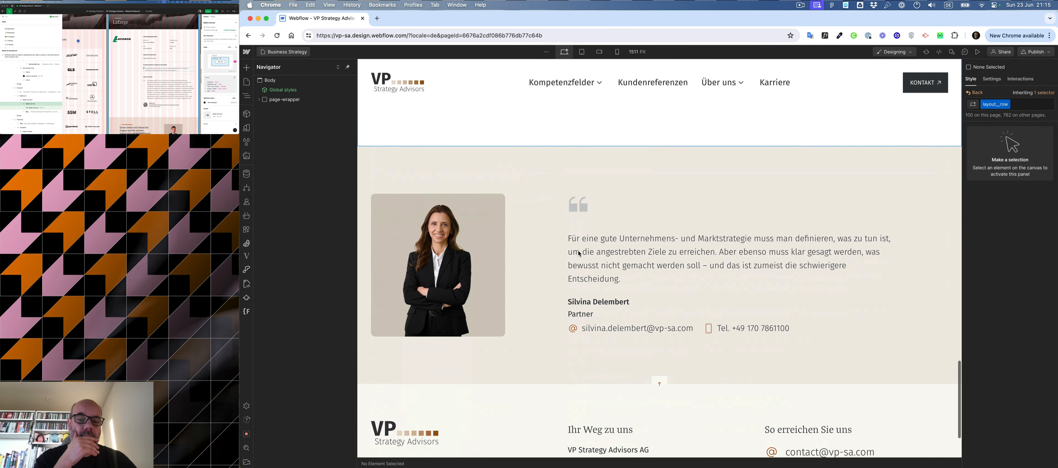
pyautogui.scroll(4, 579, 253)
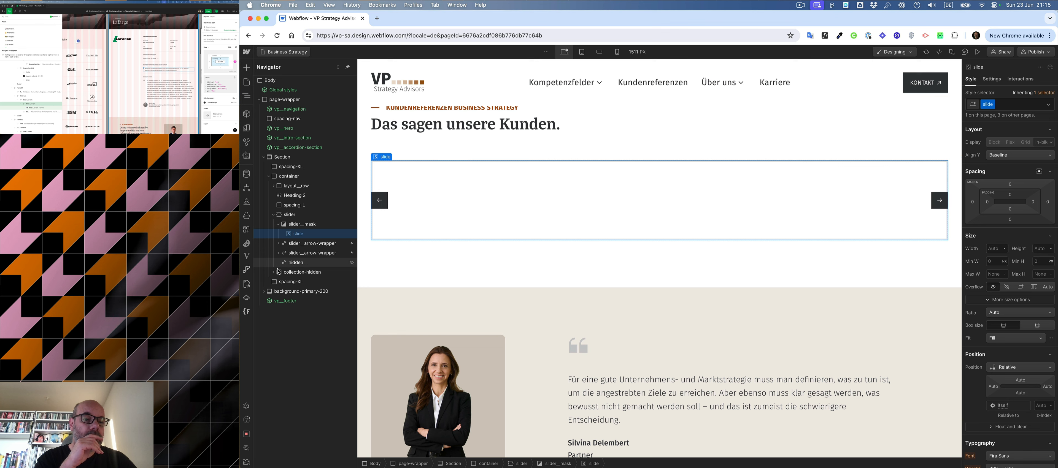
pyautogui.click(292, 273)
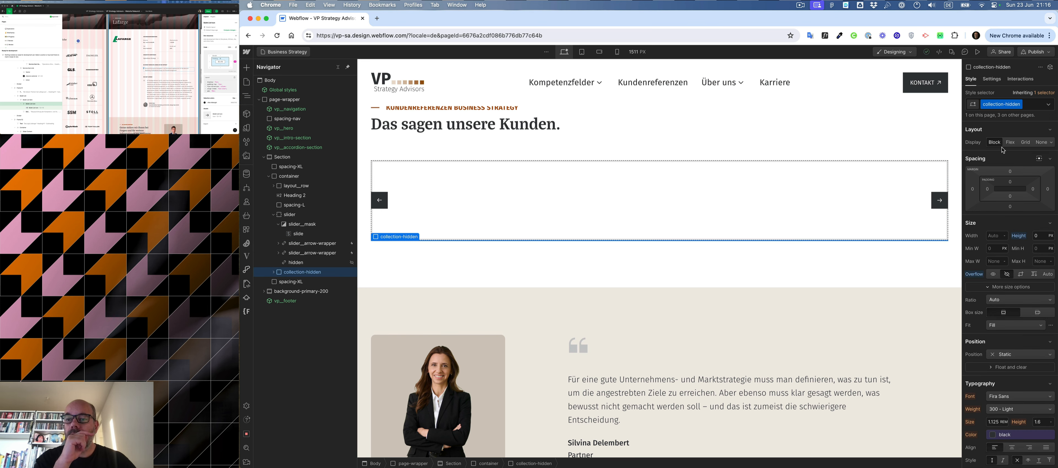
pyautogui.keyDown('alt'); pyautogui.click(1019, 236); pyautogui.keyUp('alt')
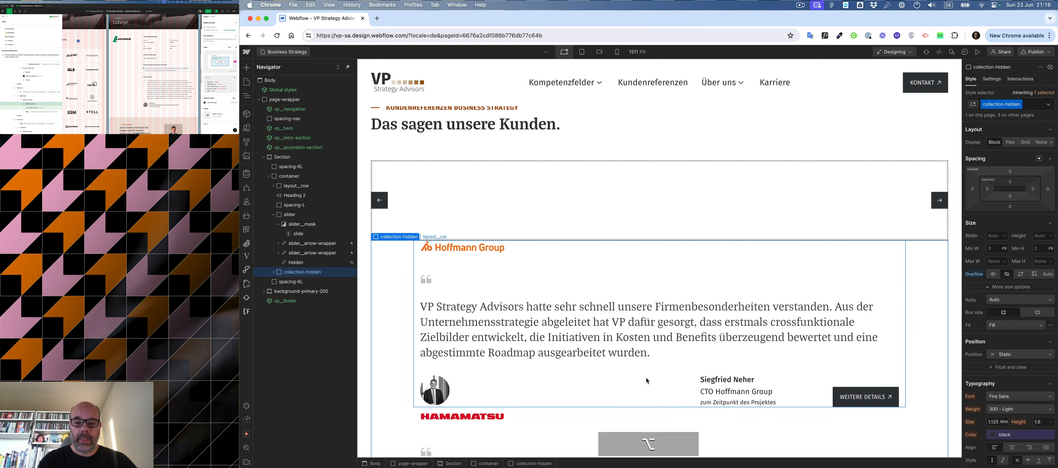
# Move the first testimonial's name block into its author row beside the portrait
pyautogui.scroll(-2, 633, 334)
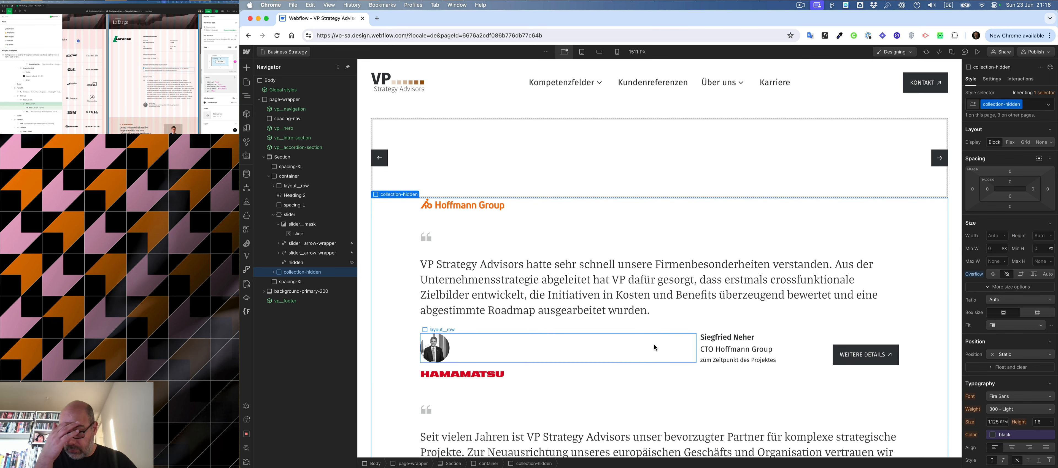
pyautogui.click(654, 348)
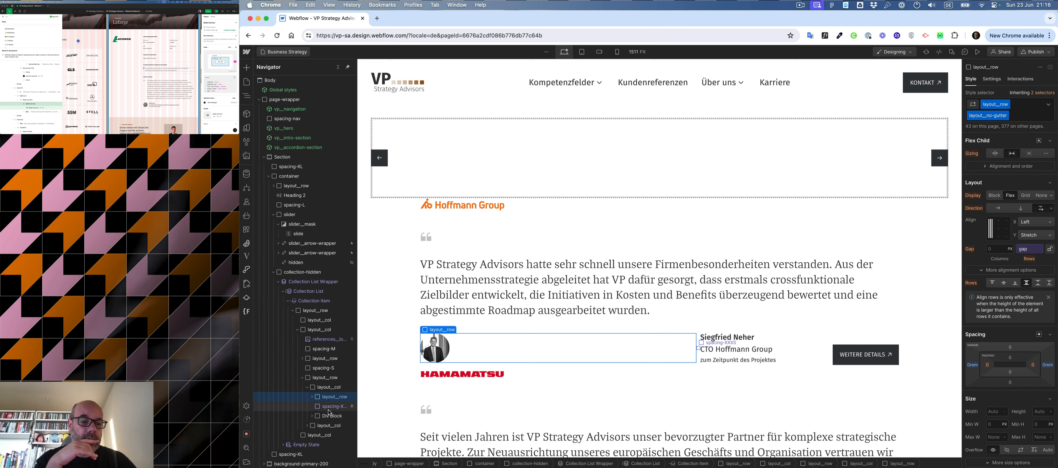
pyautogui.click(325, 426)
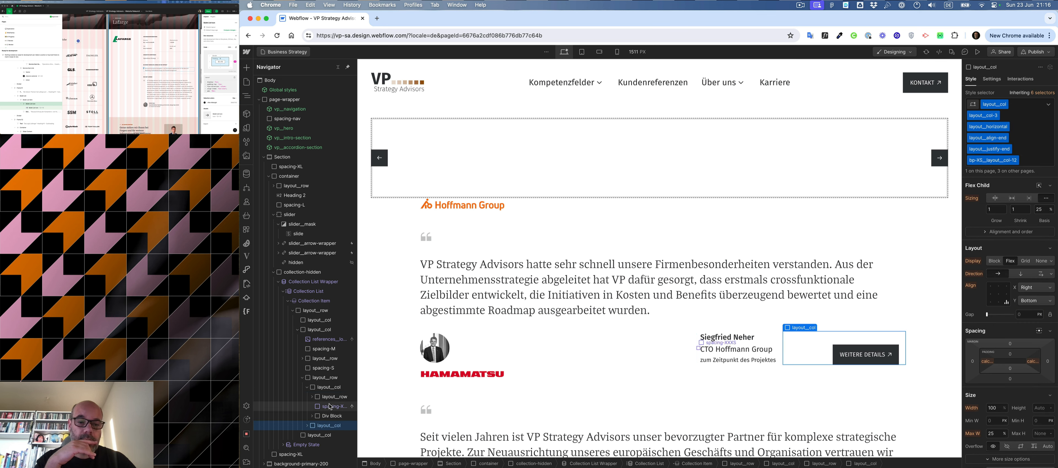
pyautogui.click(311, 397)
pyautogui.scroll(-1, 325, 404)
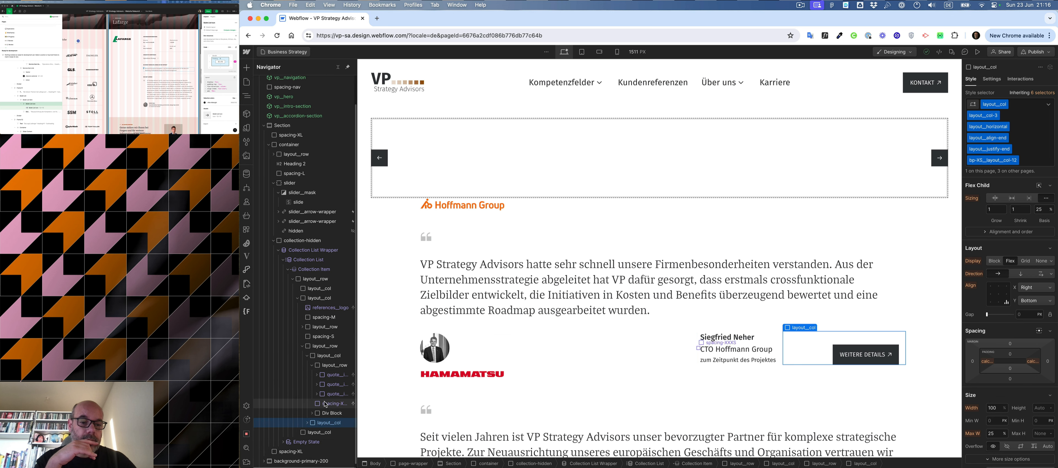
pyautogui.click(342, 403)
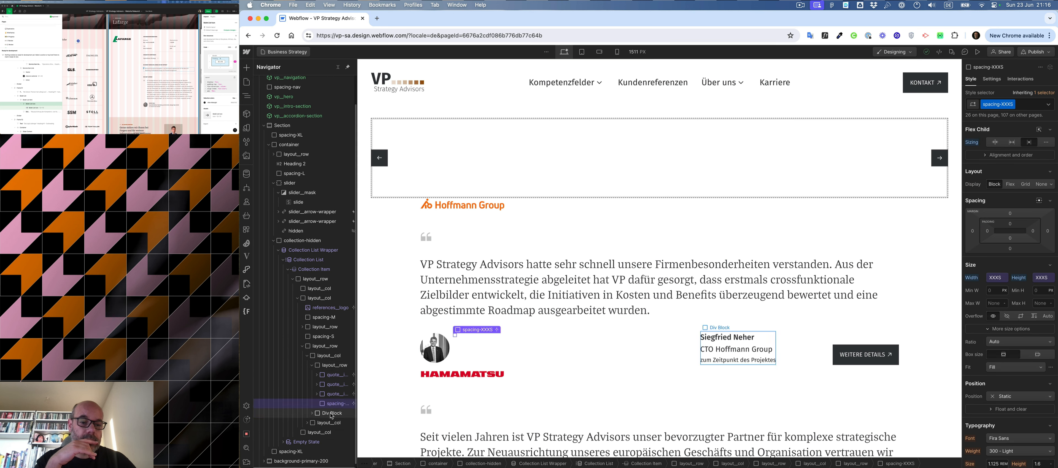
pyautogui.moveTo(332, 416); pyautogui.dragTo(346, 415)
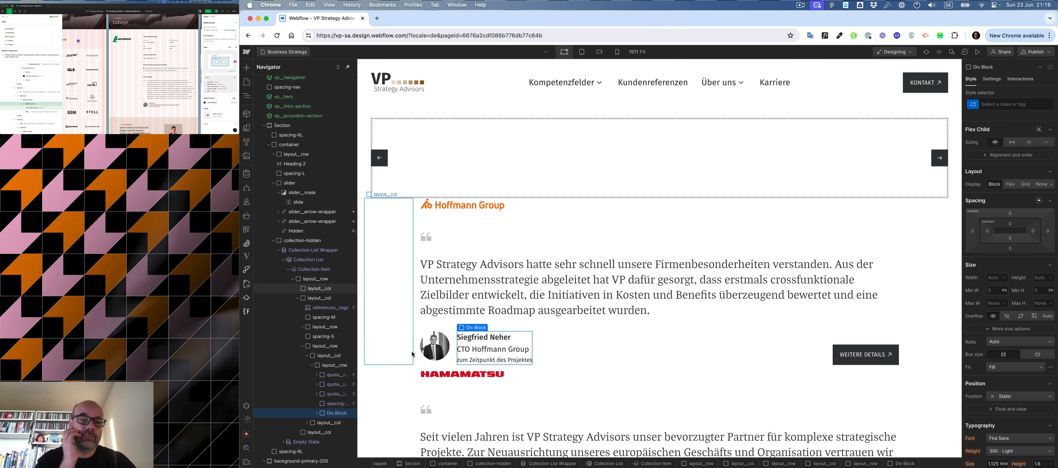
# Open the Operations Strategy page and move the first testimonial's name block into its author row beside the portrait
pyautogui.click(287, 54)
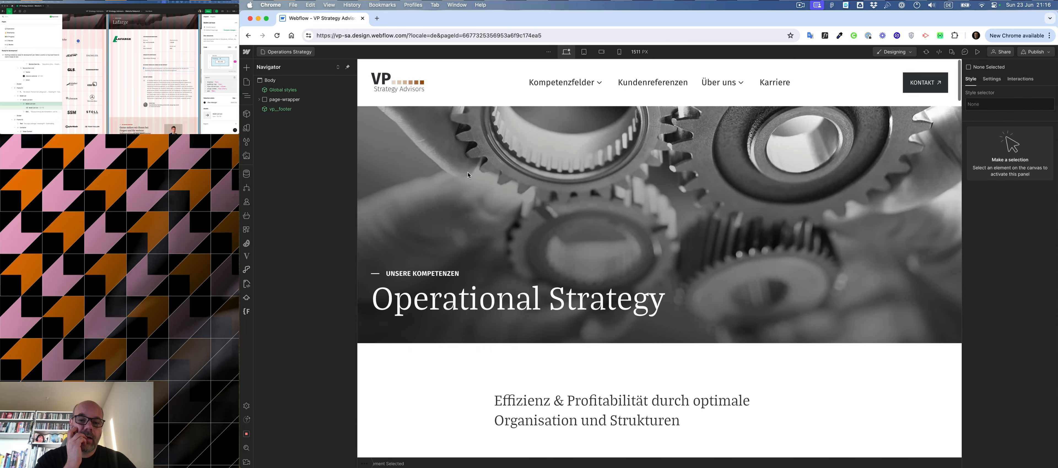
pyautogui.scroll(-15, 468, 173)
pyautogui.scroll(-15, 468, 175)
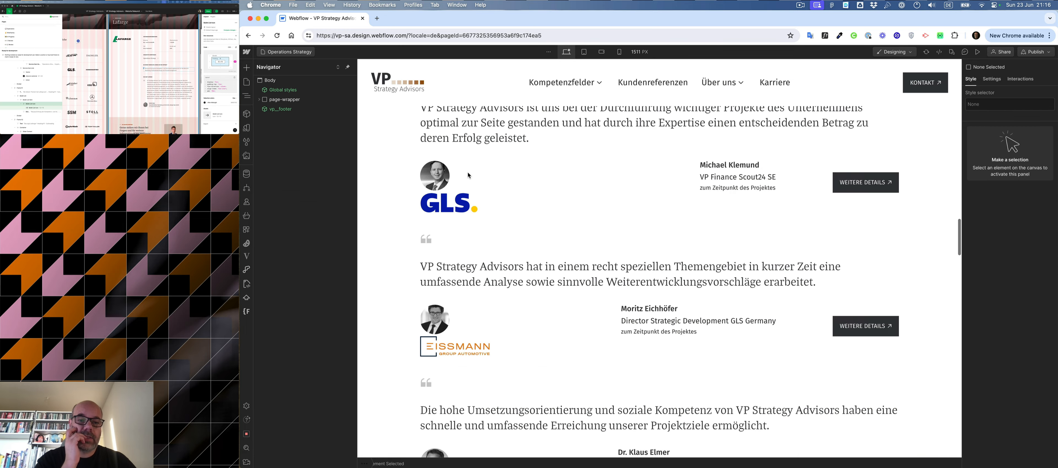
pyautogui.scroll(5, 552, 311)
pyautogui.click(552, 311)
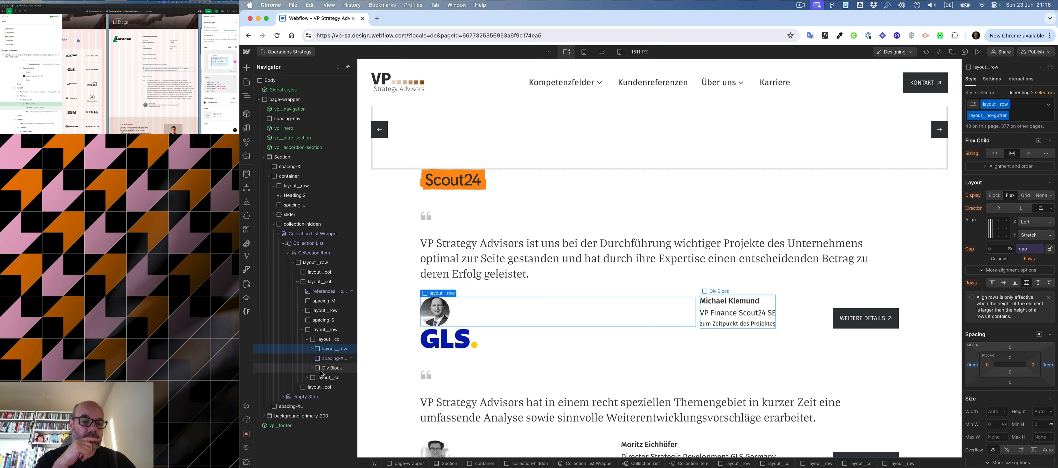
pyautogui.click(312, 348)
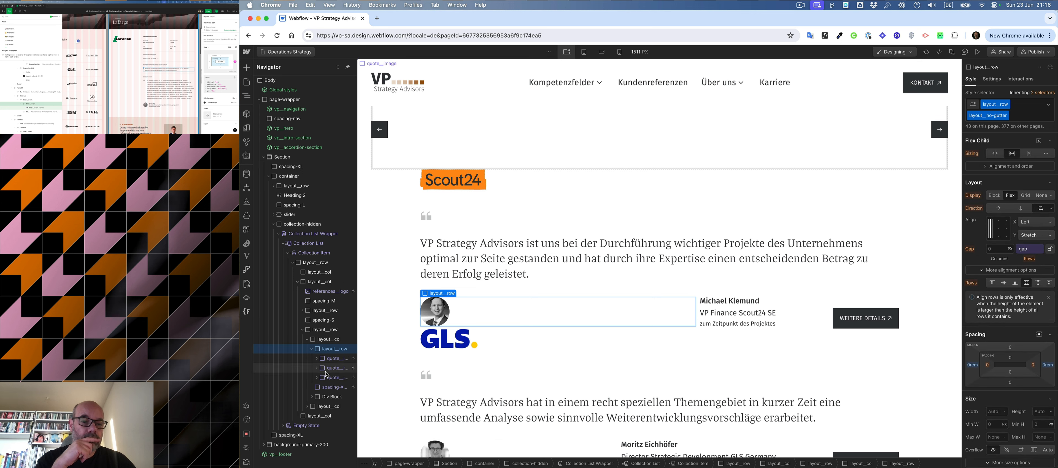
pyautogui.click(340, 388)
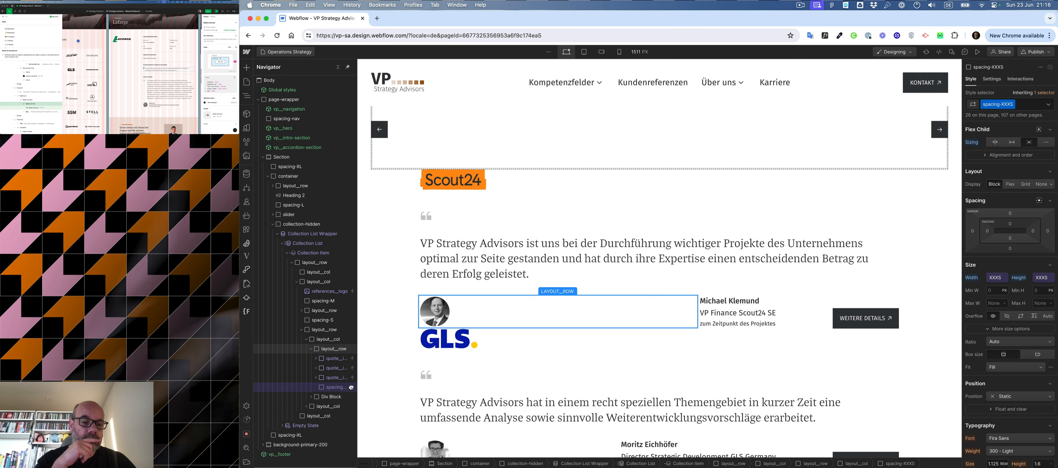
pyautogui.moveTo(355, 398); pyautogui.dragTo(335, 395)
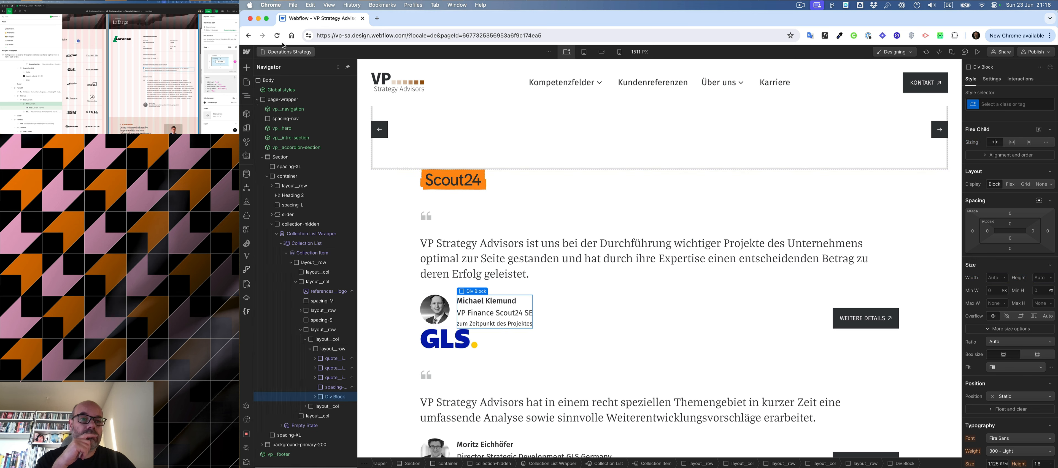
# Open the Transformation Strategy page and move the first testimonial's name block into its author row beside the portrait
pyautogui.click(283, 53)
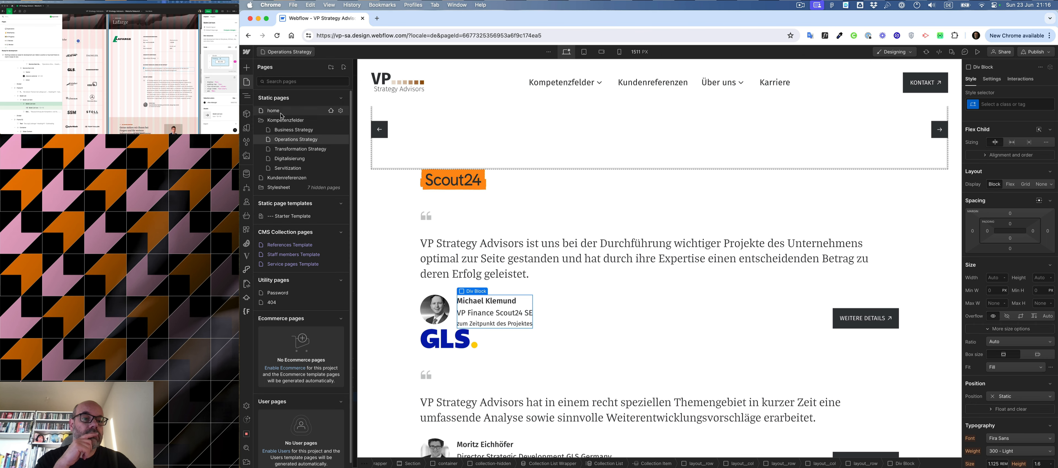
pyautogui.click(279, 150)
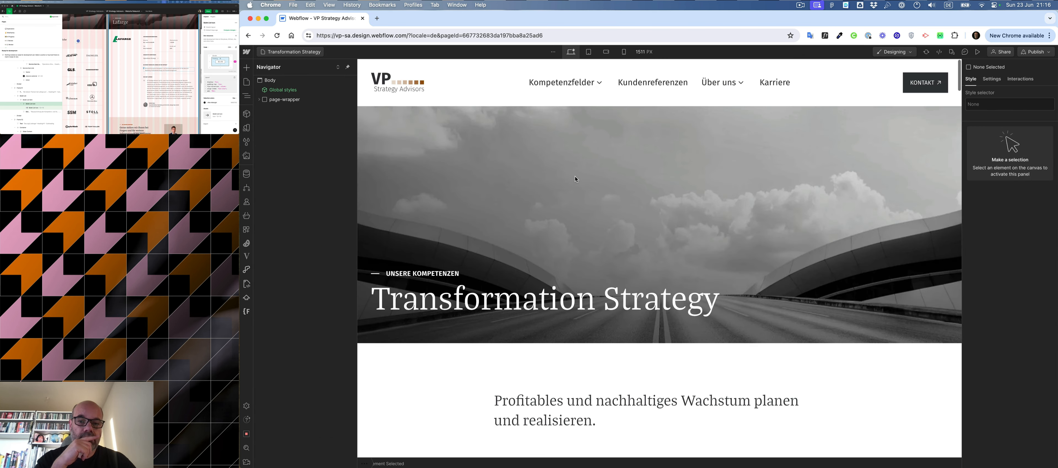
pyautogui.scroll(-15, 574, 177)
pyautogui.scroll(-20, 574, 179)
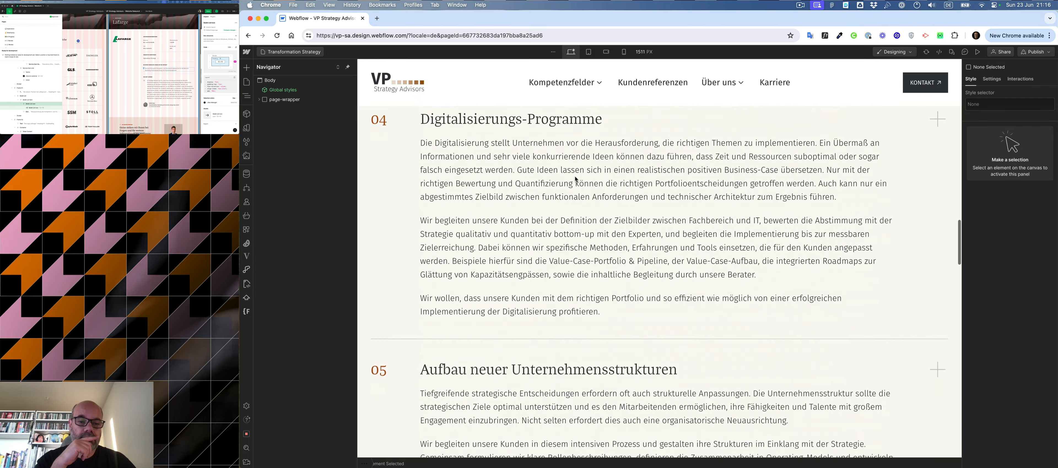
pyautogui.scroll(-3, 574, 176)
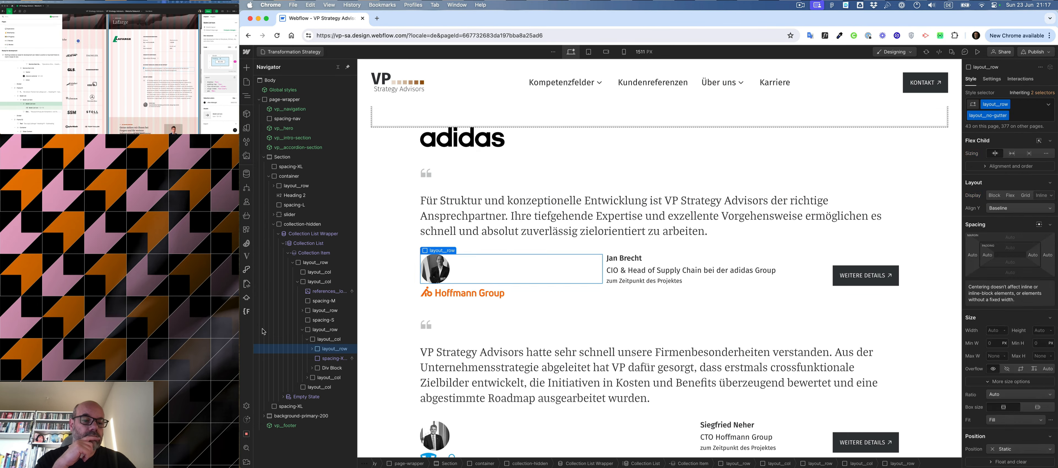
pyautogui.click(312, 350)
pyautogui.click(335, 387)
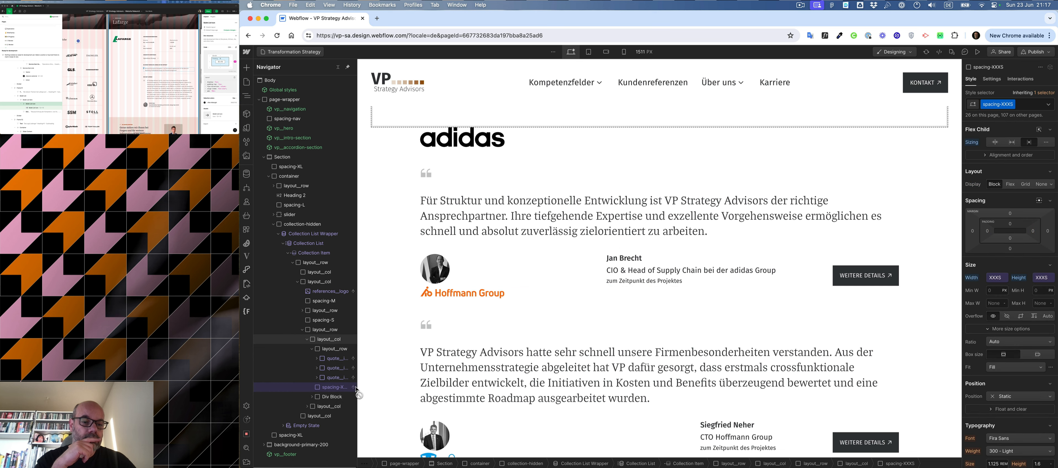
pyautogui.moveTo(339, 387); pyautogui.dragTo(346, 385)
pyautogui.click(332, 397)
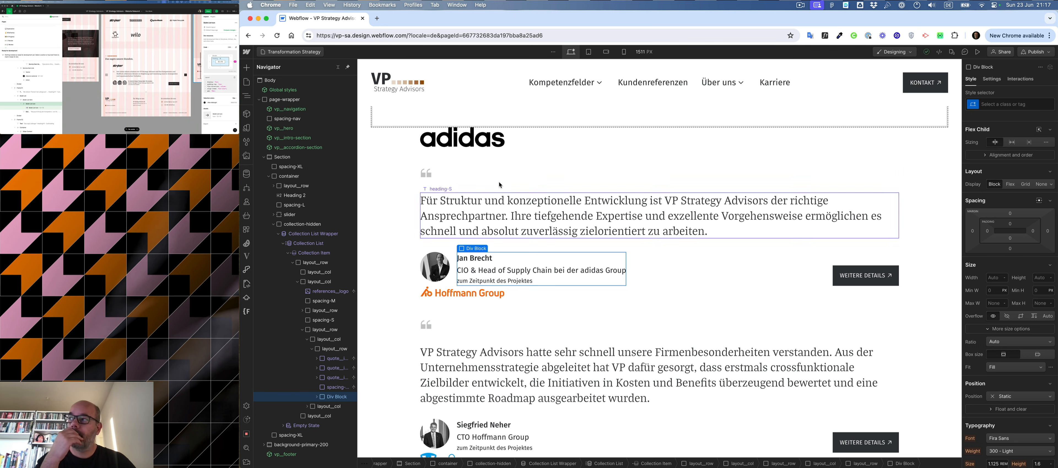
# Open the Kundenreferenzen page and move the first testimonial's name block into its author row beside the portrait
pyautogui.click(283, 53)
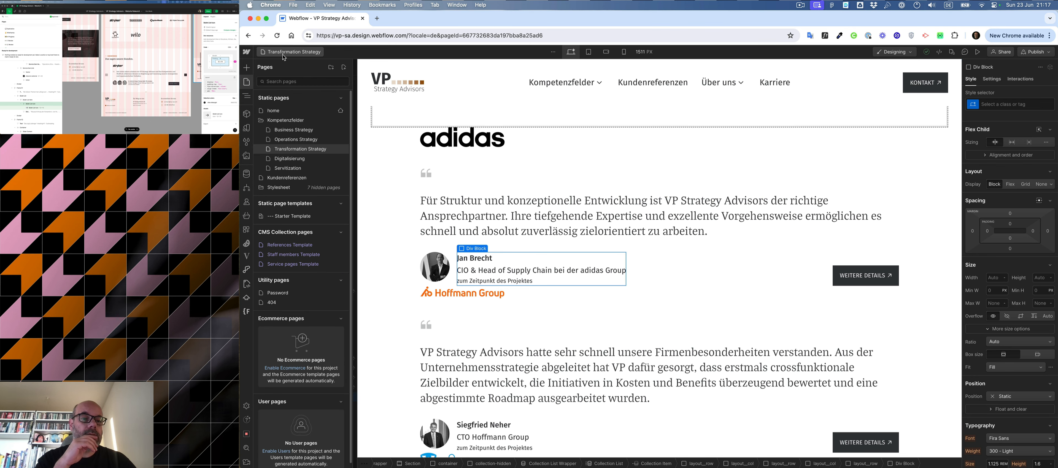
pyautogui.click(278, 179)
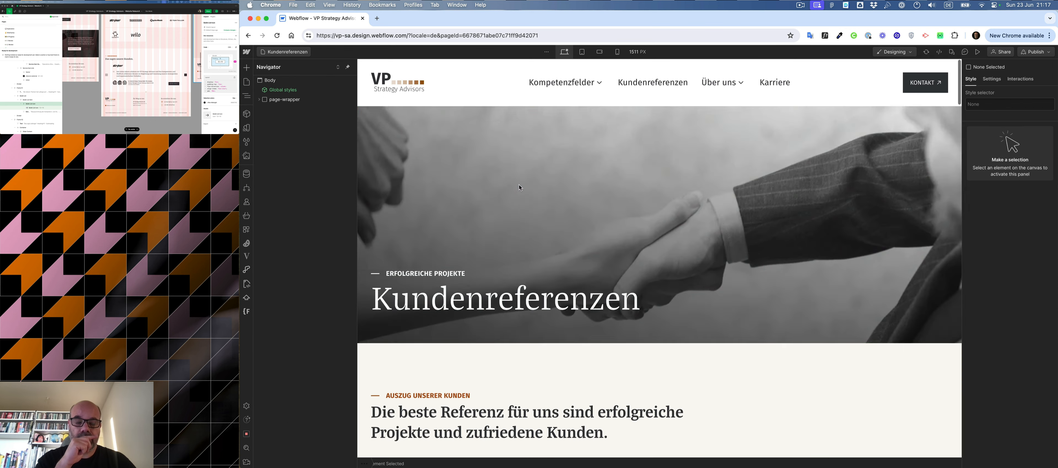
pyautogui.scroll(-15, 519, 186)
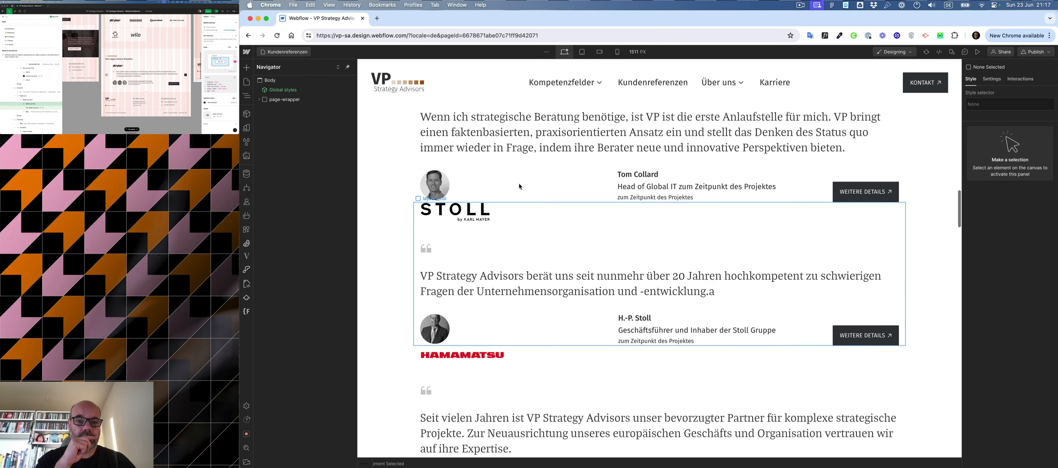
pyautogui.scroll(3, 520, 246)
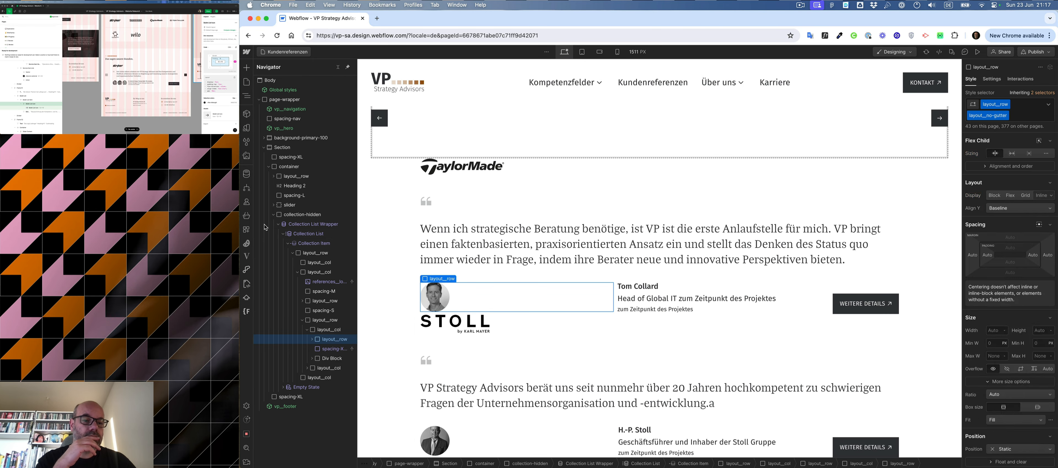
pyautogui.click(311, 341)
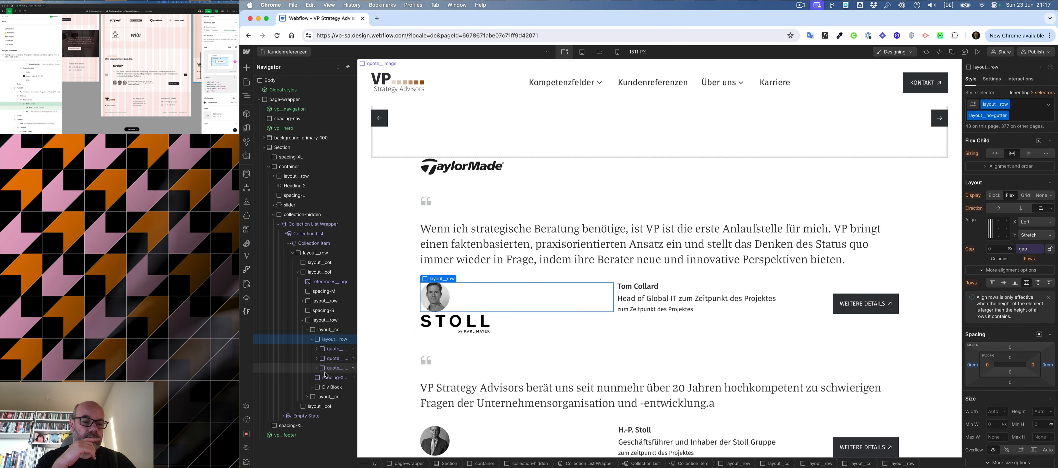
pyautogui.click(341, 378)
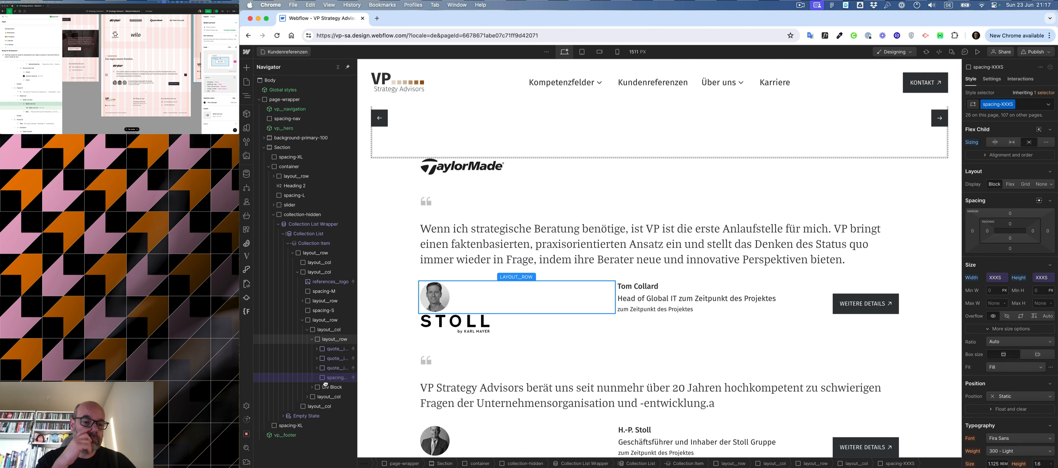
pyautogui.moveTo(343, 388); pyautogui.dragTo(348, 382)
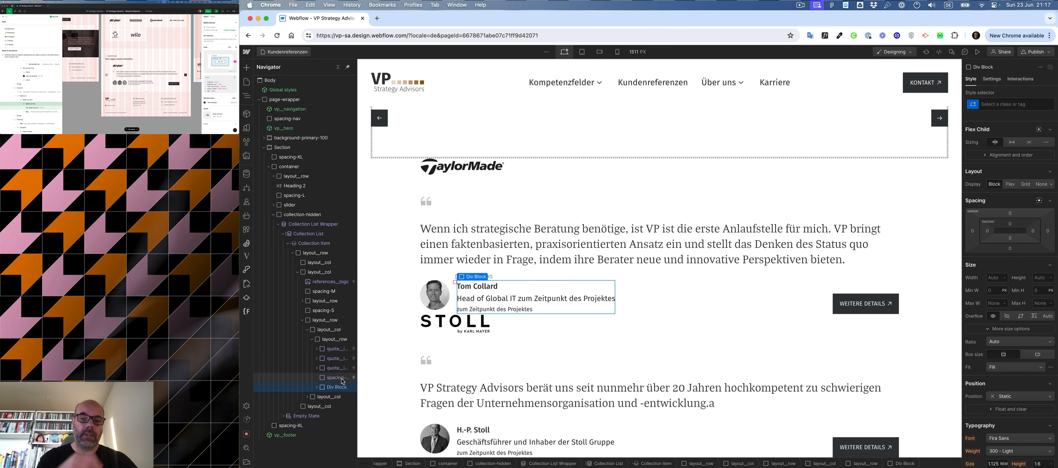
# Set the hidden testimonial collection's height back to 0 to collapse it again
pyautogui.click(304, 330)
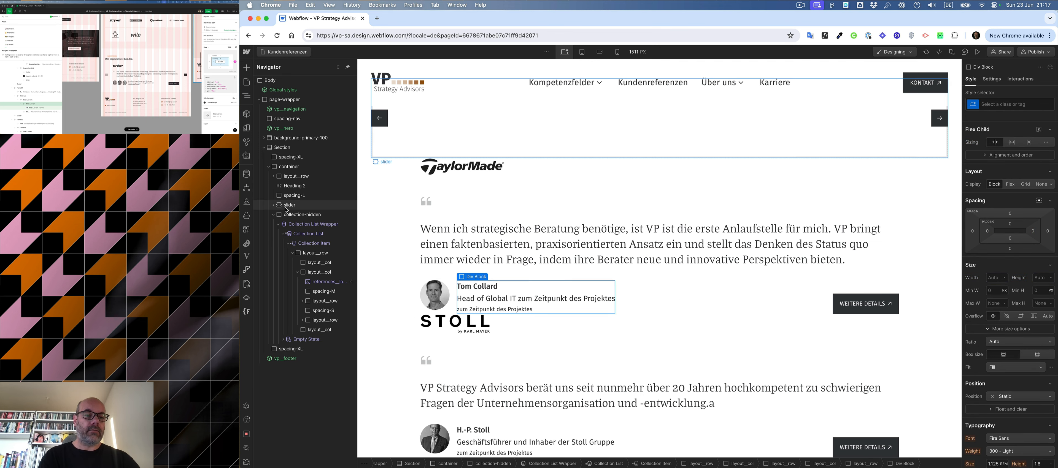
pyautogui.click(302, 214)
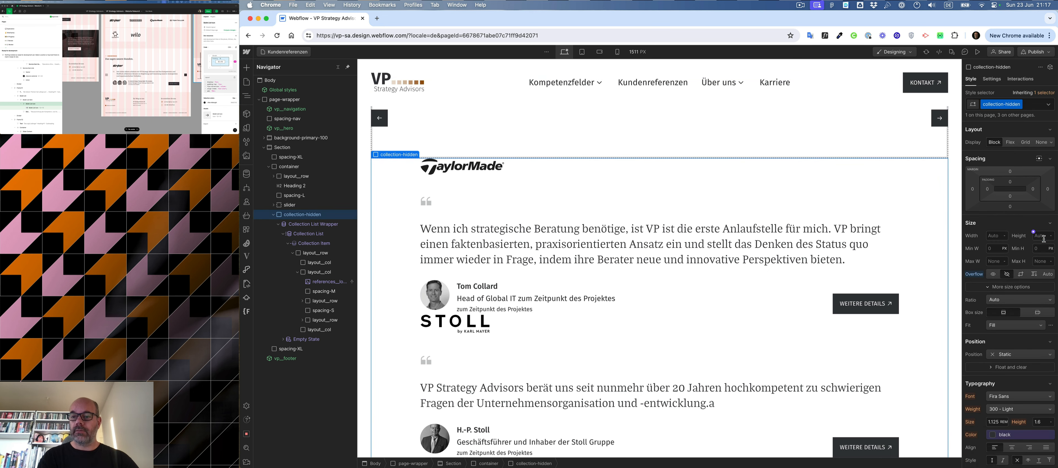
pyautogui.click(1035, 236)
pyautogui.write('0')
pyautogui.press('Return')
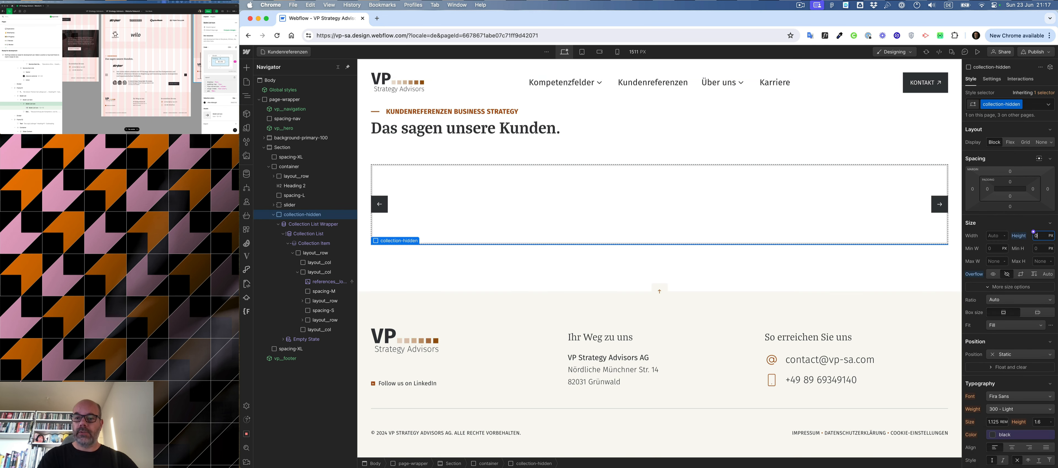
# Publish the site to the selected staging domain
pyautogui.click(1040, 53)
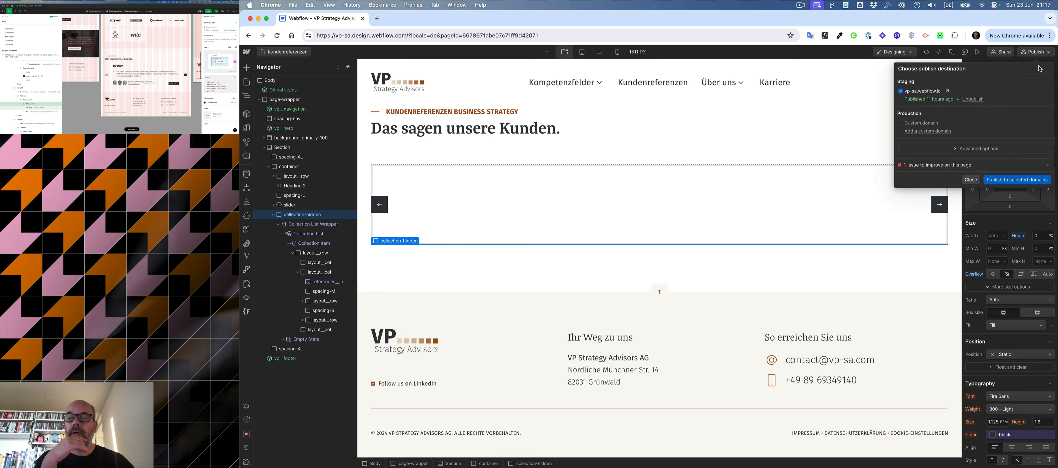
pyautogui.click(1001, 180)
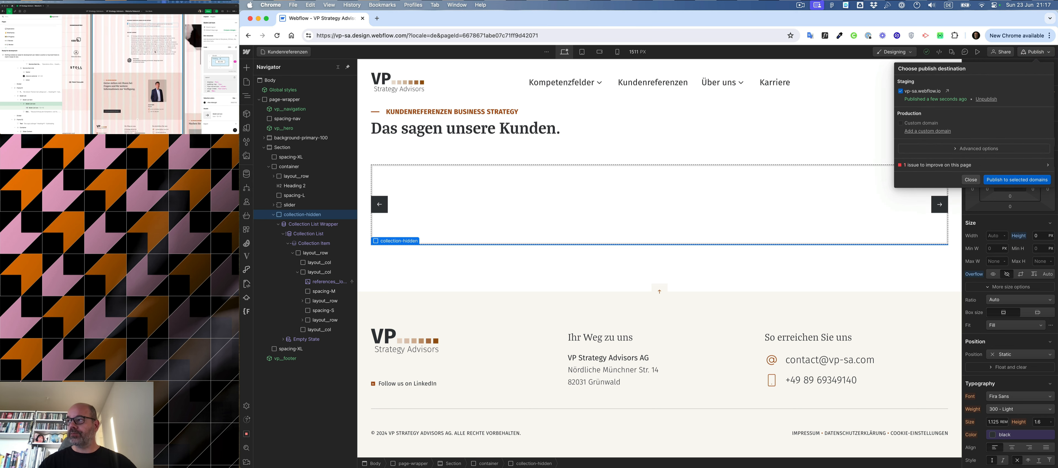
# Open the References Template's Bizerba item and compare its testimonial block with the design
pyautogui.click(290, 54)
pyautogui.click(289, 54)
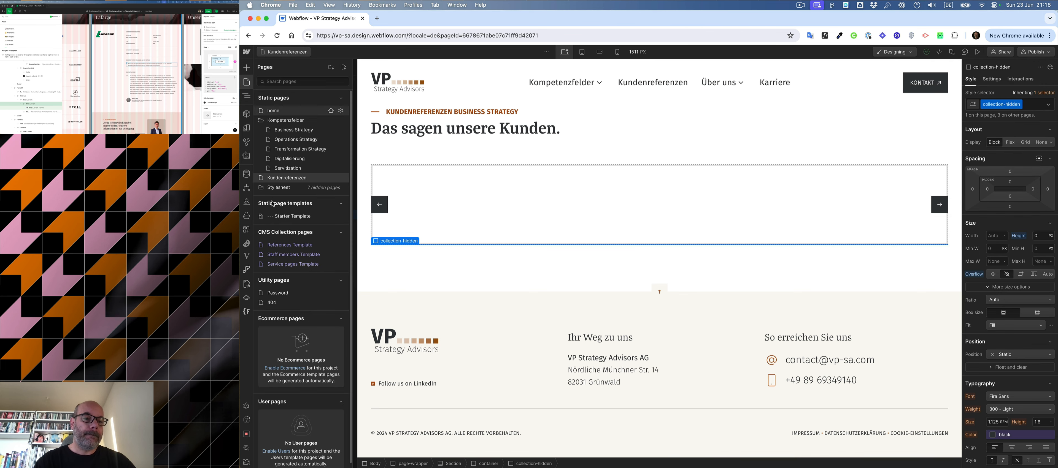
pyautogui.click(276, 244)
pyautogui.scroll(-10, 601, 183)
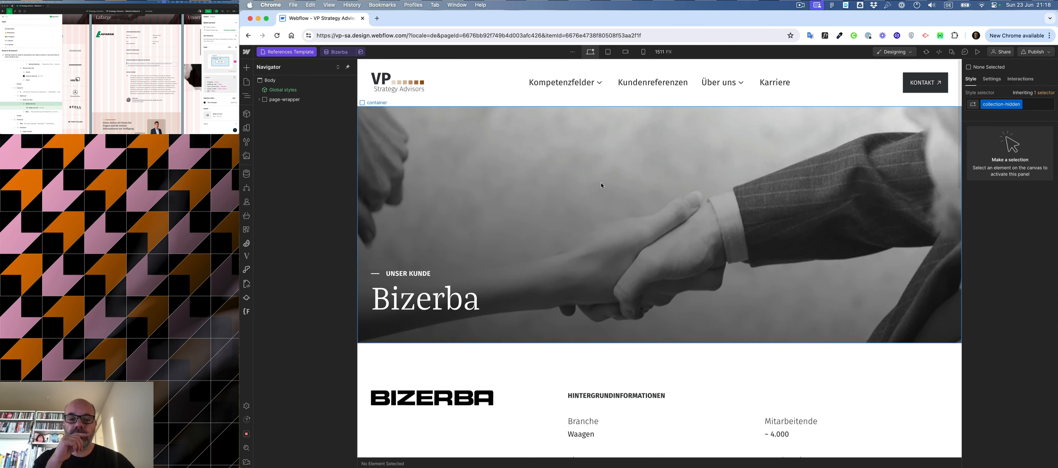
pyautogui.scroll(-5, 600, 183)
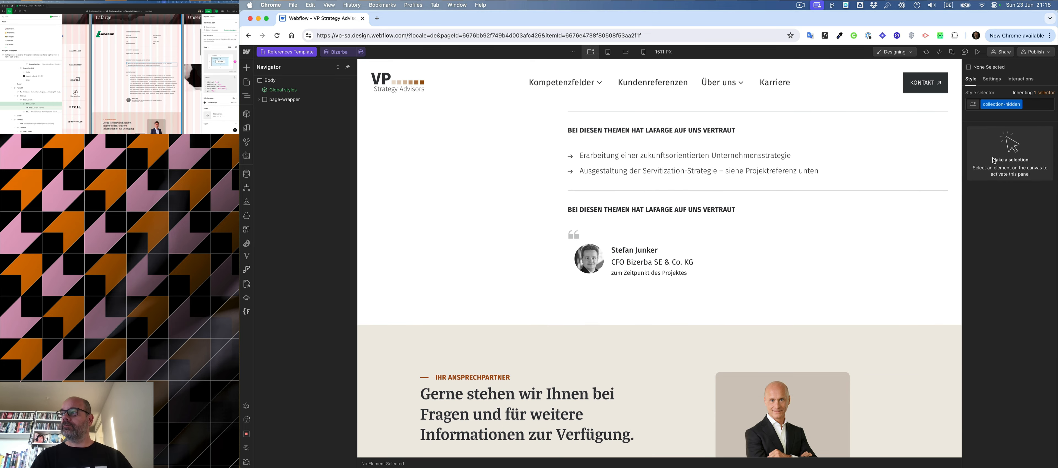
pyautogui.click(150, 81)
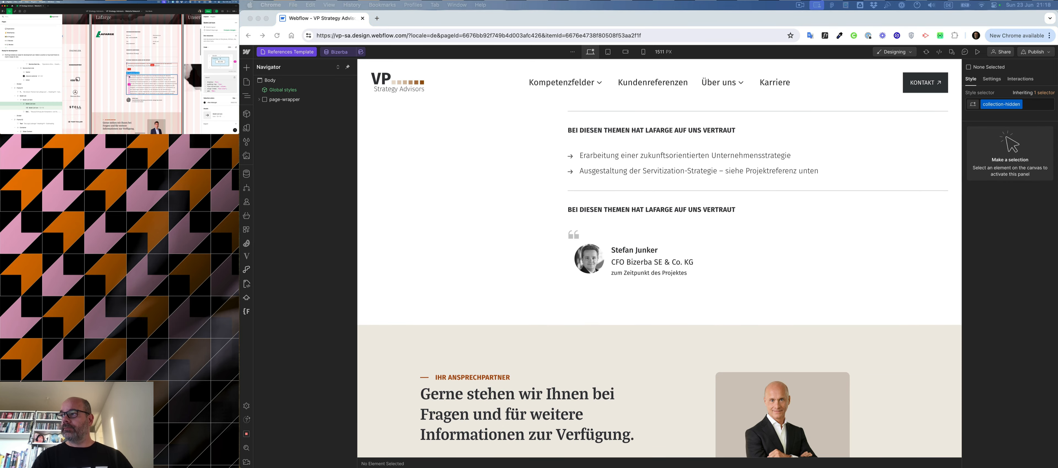
pyautogui.click(581, 225)
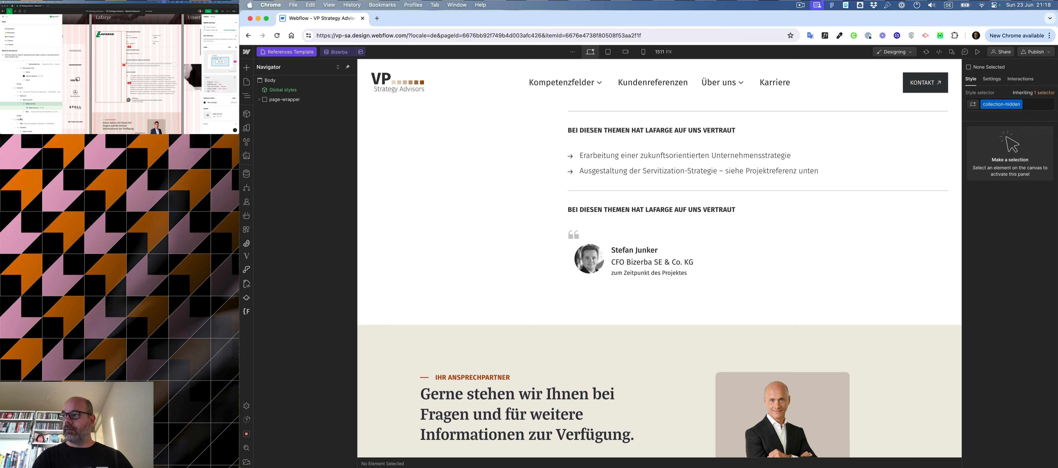
pyautogui.click(135, 95)
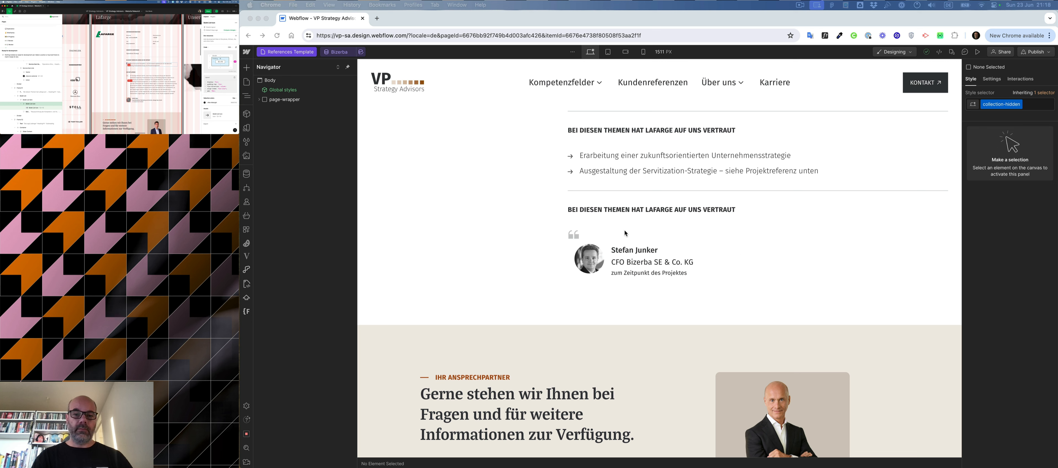
# Move the spacer below the quote icon, duplicate it, and give the copy the spacing-M class
pyautogui.click(570, 229)
pyautogui.click(578, 222)
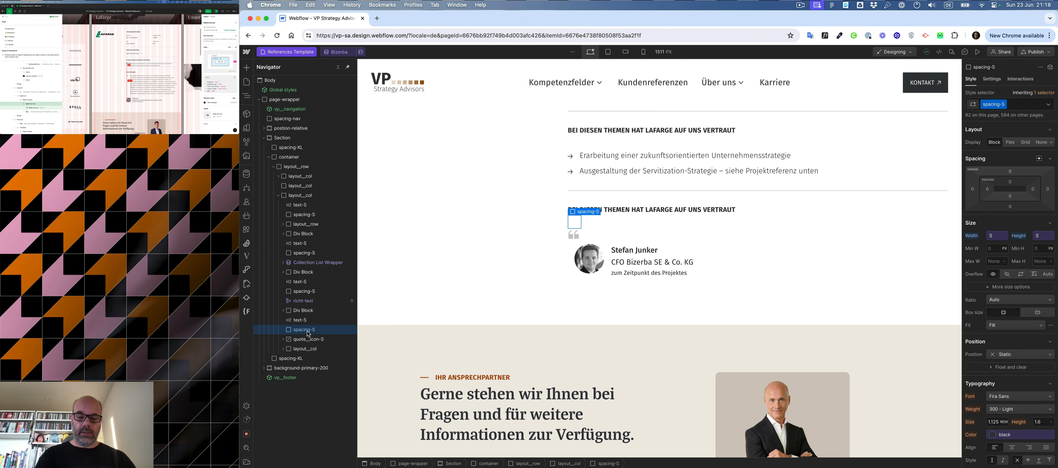
pyautogui.moveTo(308, 334); pyautogui.dragTo(303, 351)
pyautogui.click(283, 349)
pyautogui.press('super+c')
pyautogui.press('super+v')
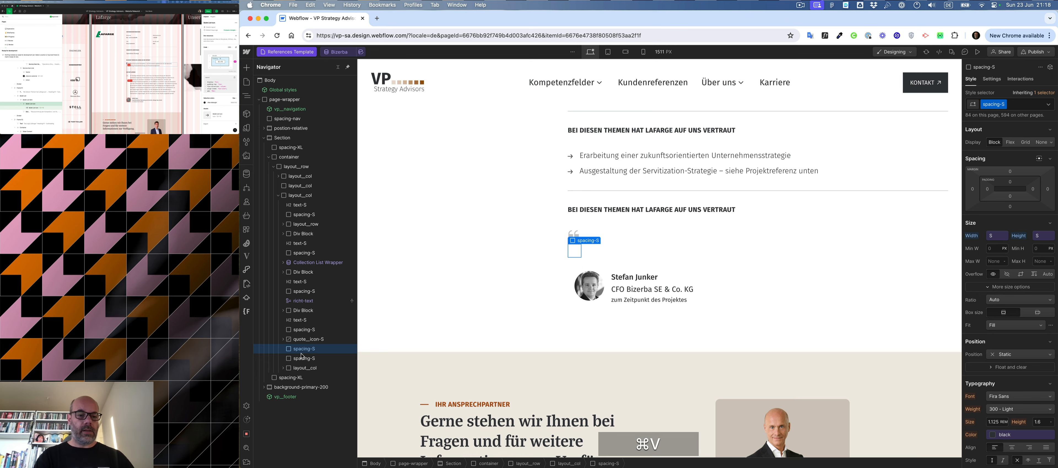
pyautogui.press('super+Return')
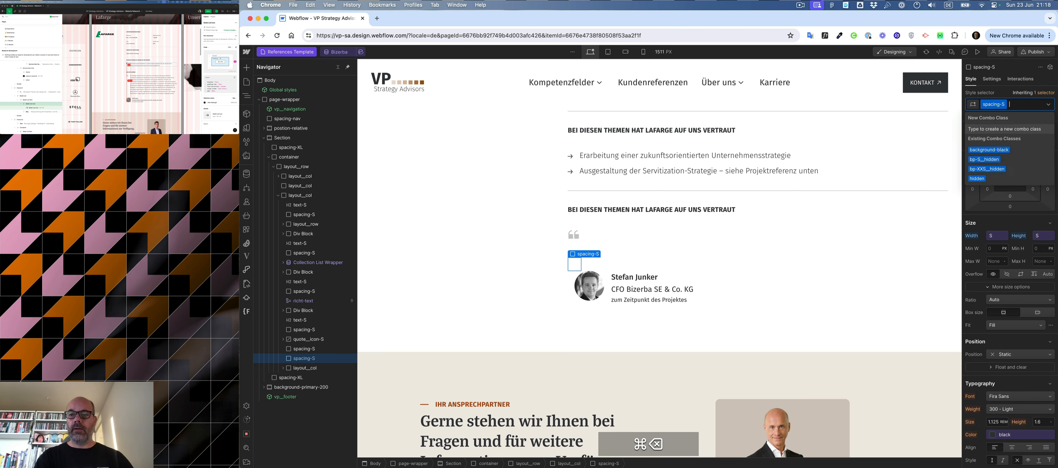
pyautogui.press('BackSpace')
pyautogui.write('spac')
pyautogui.press('Down')
pyautogui.press('Down')
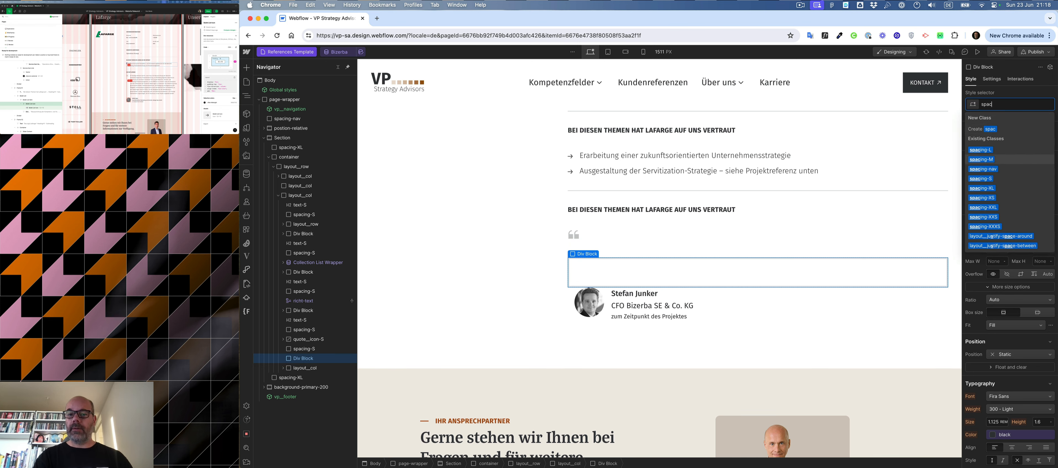
pyautogui.press('Return')
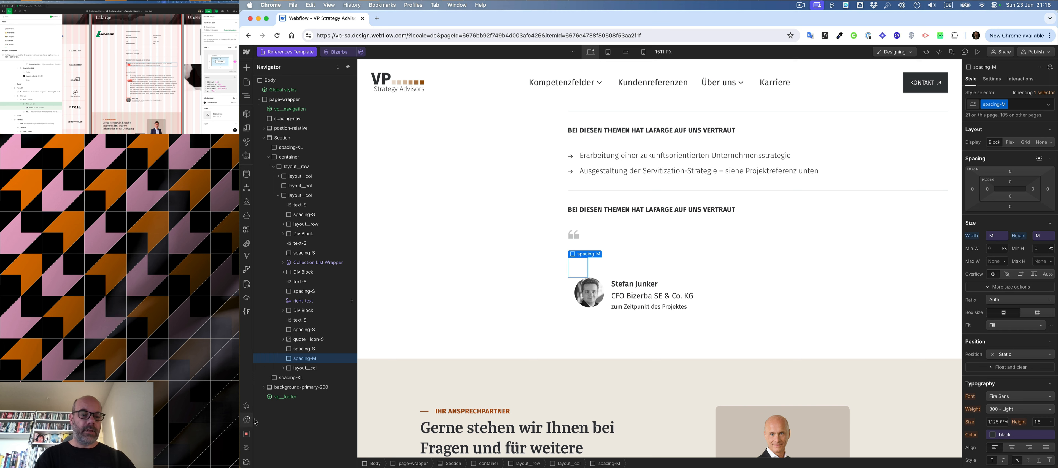
# Move the author row out of its wrapping column and delete the empty column
pyautogui.click(303, 340)
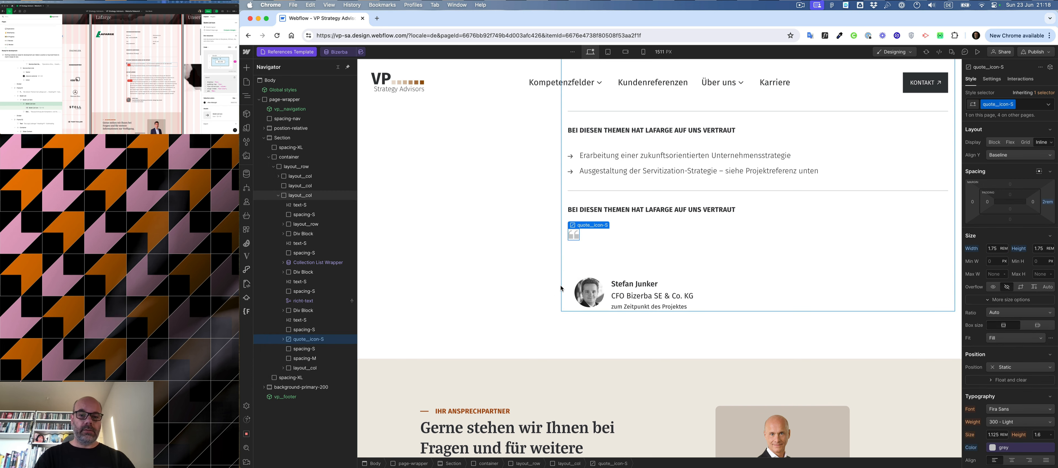
pyautogui.click(573, 308)
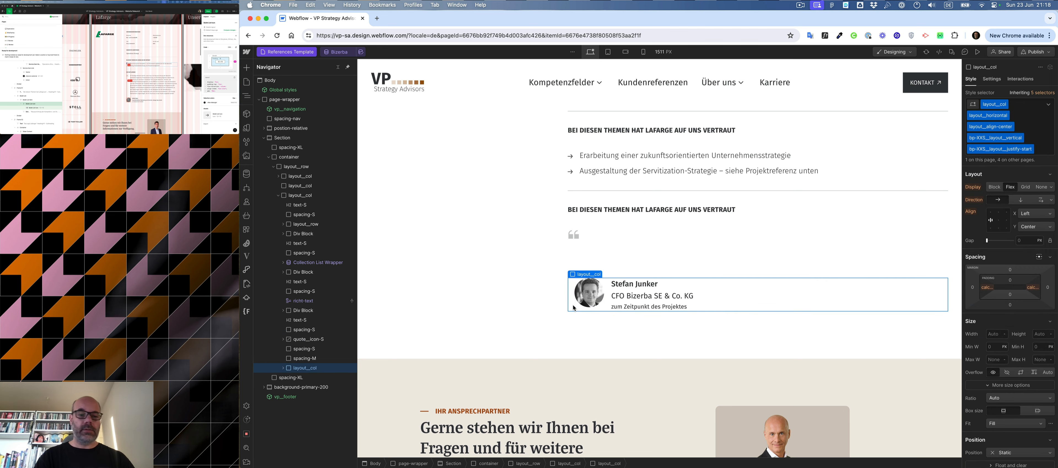
pyautogui.click(288, 368)
pyautogui.click(295, 377)
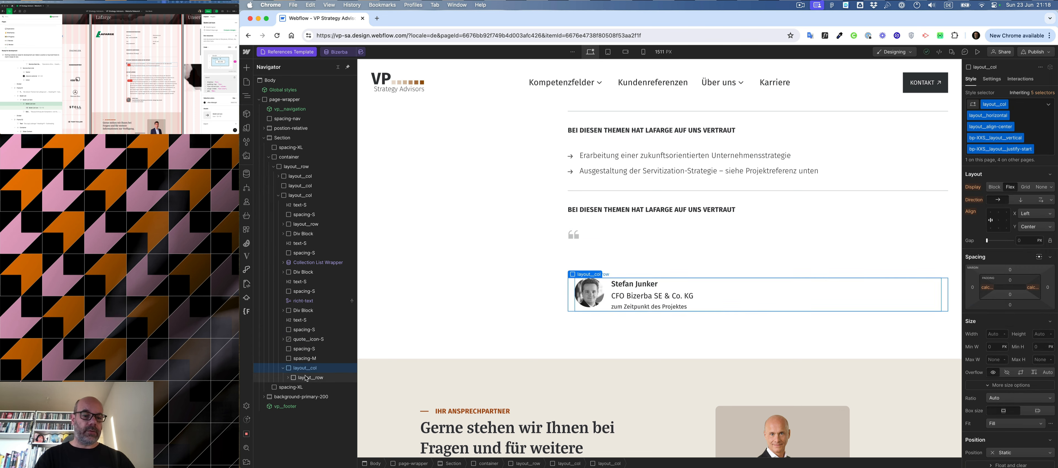
pyautogui.moveTo(309, 380)
pyautogui.mouseDown()
pyautogui.moveTo(302, 368)
pyautogui.moveTo(299, 381)
pyautogui.mouseUp()
pyautogui.click(300, 379)
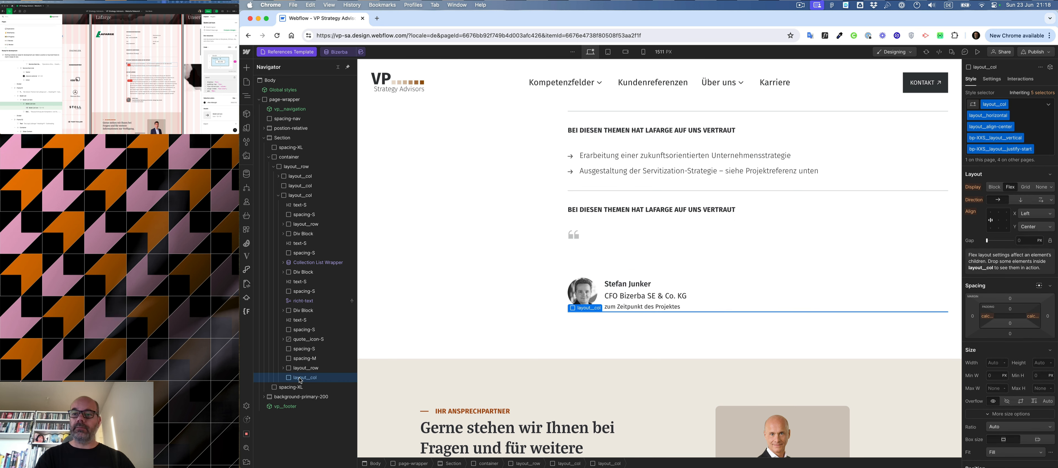
pyautogui.press('Delete')
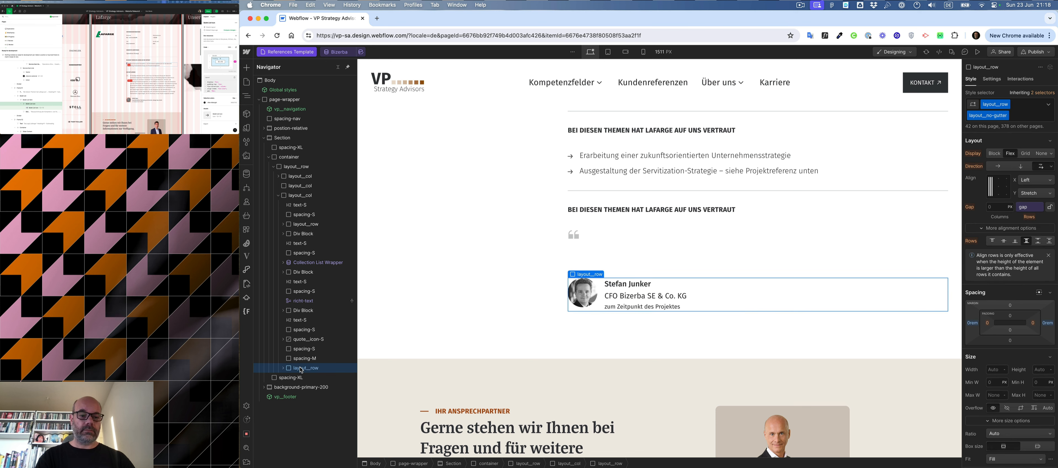
pyautogui.click(303, 339)
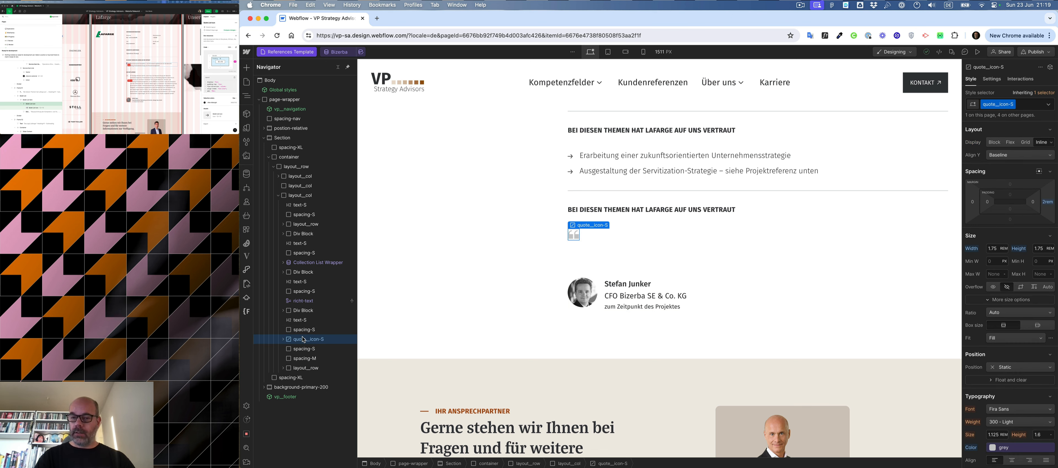
# Wrap the quote icon in a new div with the layout__row class and the layout__no-gutter combo class
pyautogui.press('alt+super')
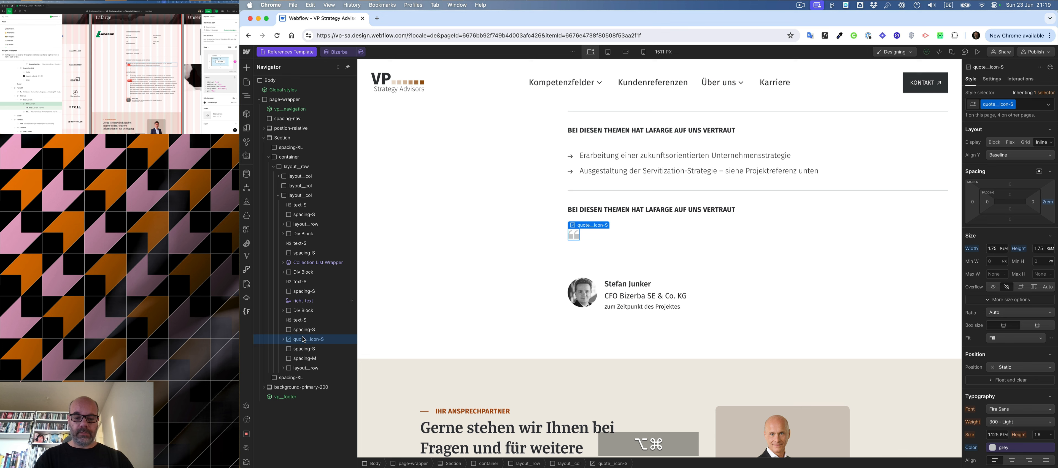
pyautogui.press('alt+super+Return')
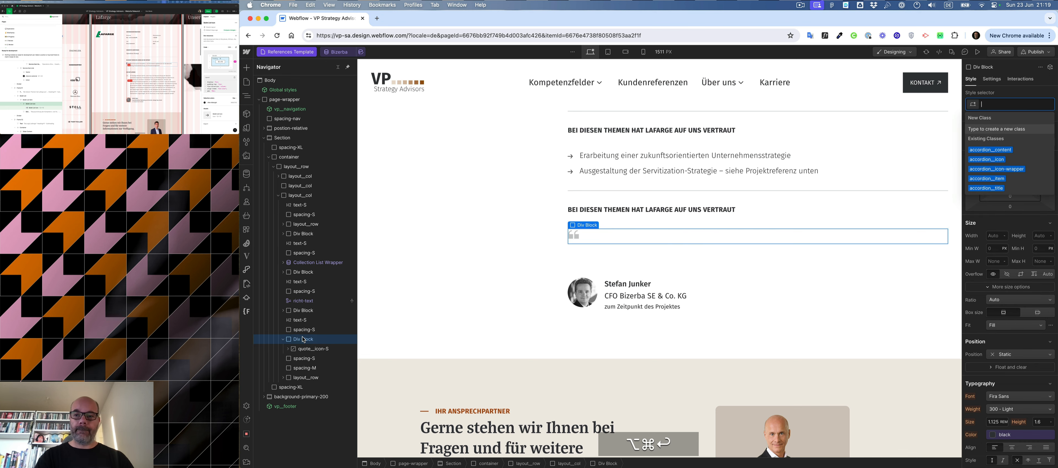
pyautogui.write('row')
pyautogui.press('Return')
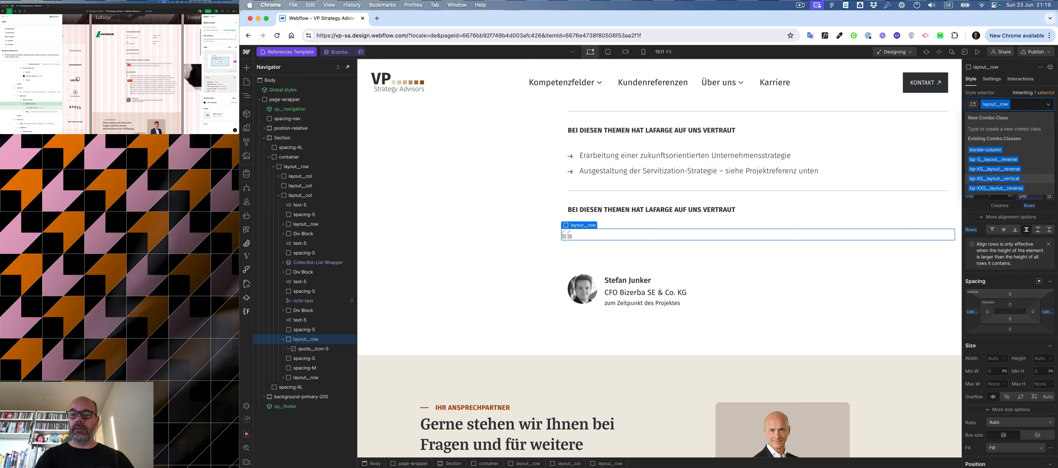
pyautogui.write('gut')
pyautogui.press('Down')
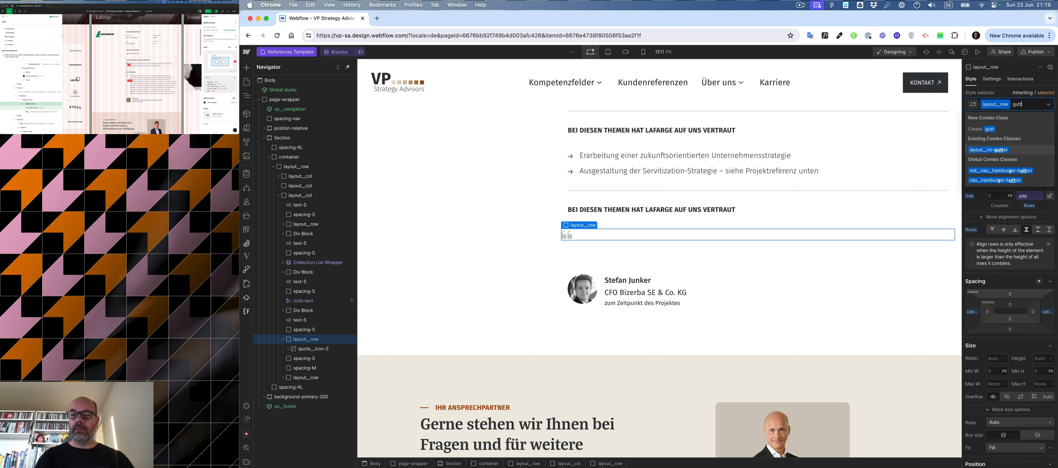
pyautogui.press('Return')
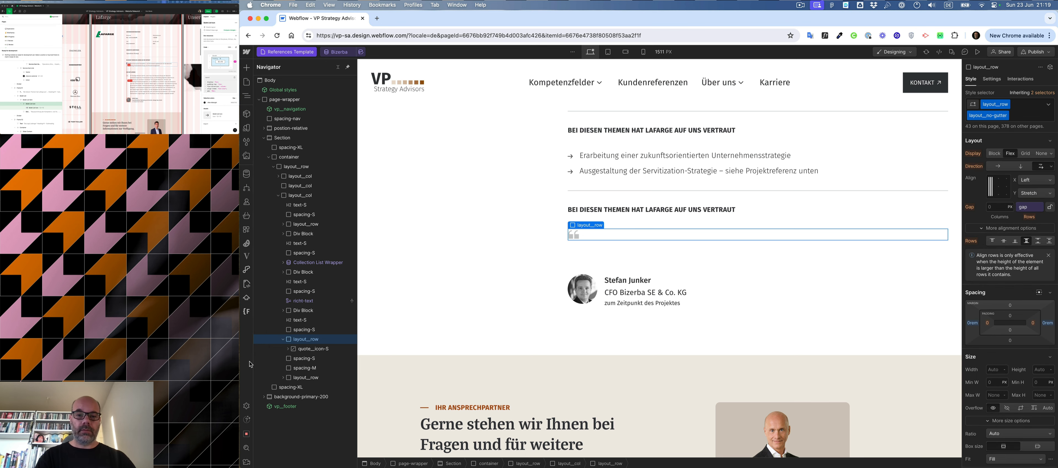
# Move the spacing-S spacer into the new row after the quote icon
pyautogui.click(299, 359)
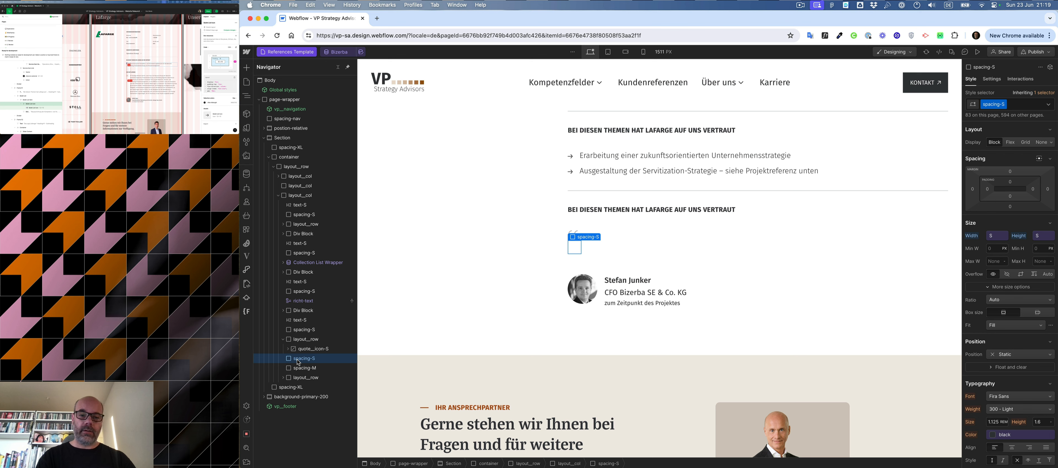
pyautogui.moveTo(299, 362); pyautogui.dragTo(311, 360)
pyautogui.click(307, 340)
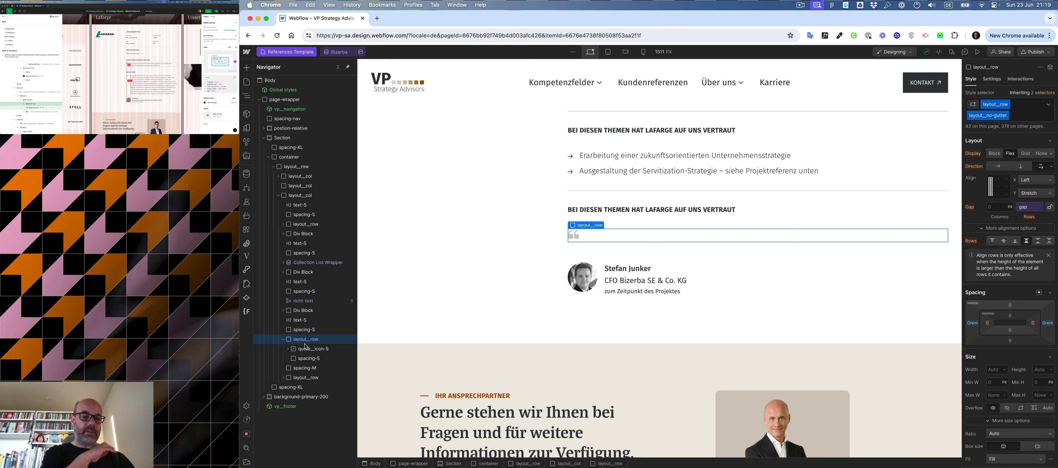
# Add a Rich Text Block to the quote row and connect it to the Quote — Long field
pyautogui.press('super+k')
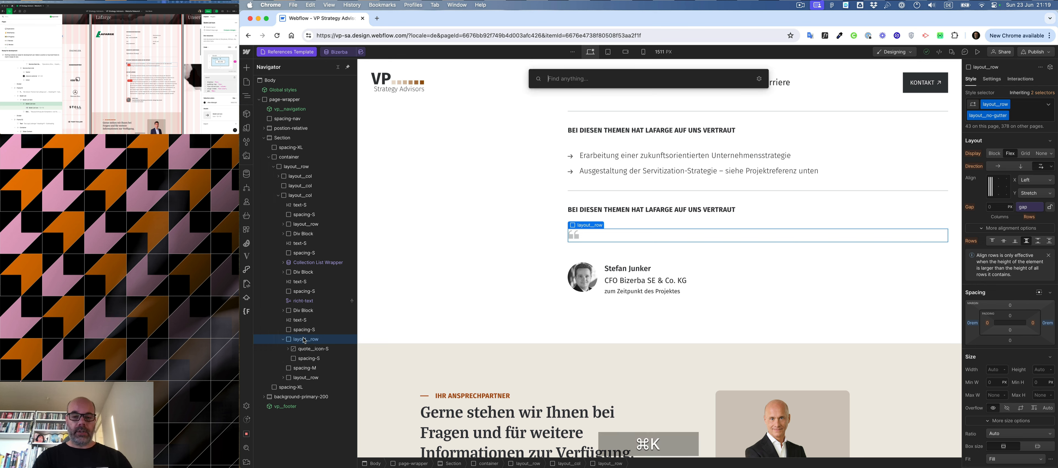
pyautogui.write('ric')
pyautogui.press('Return')
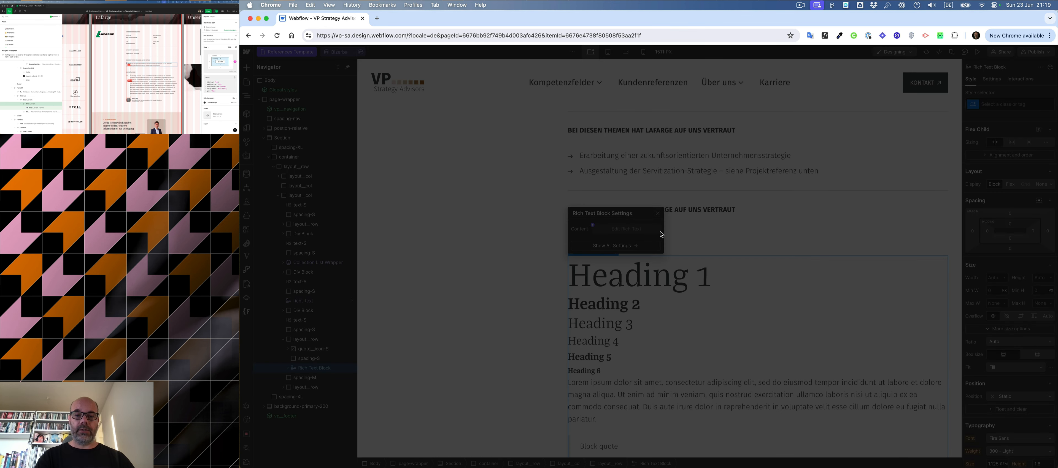
pyautogui.click(654, 230)
pyautogui.click(737, 122)
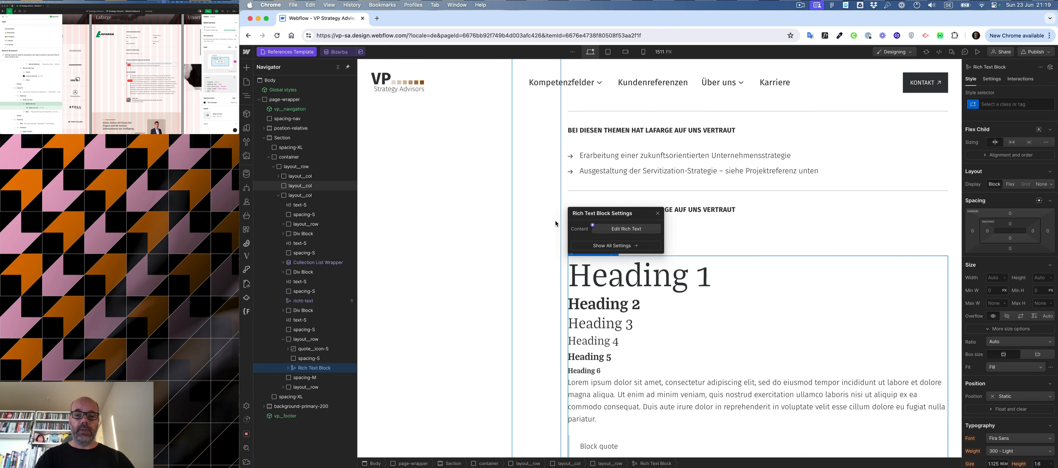
pyautogui.click(592, 225)
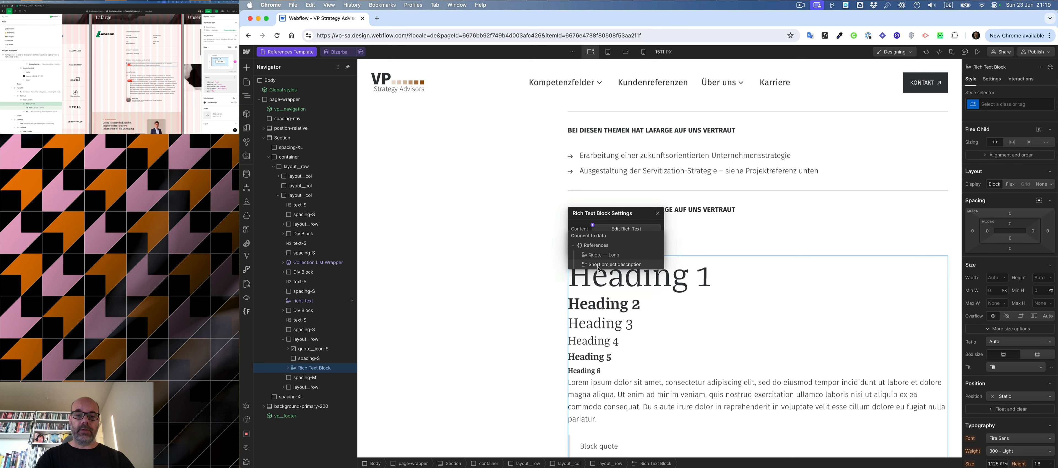
pyautogui.click(604, 255)
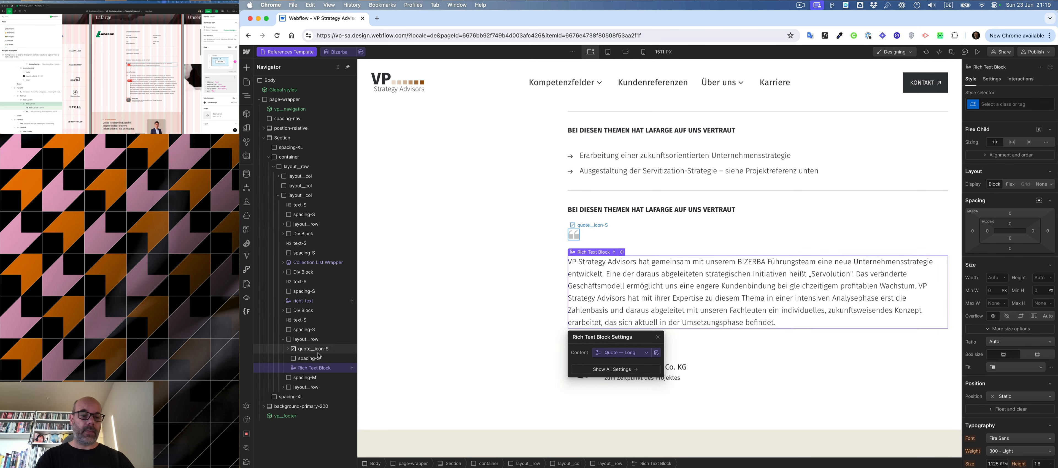
# Add the layout__no-wrap combo class to the quote row
pyautogui.click(305, 344)
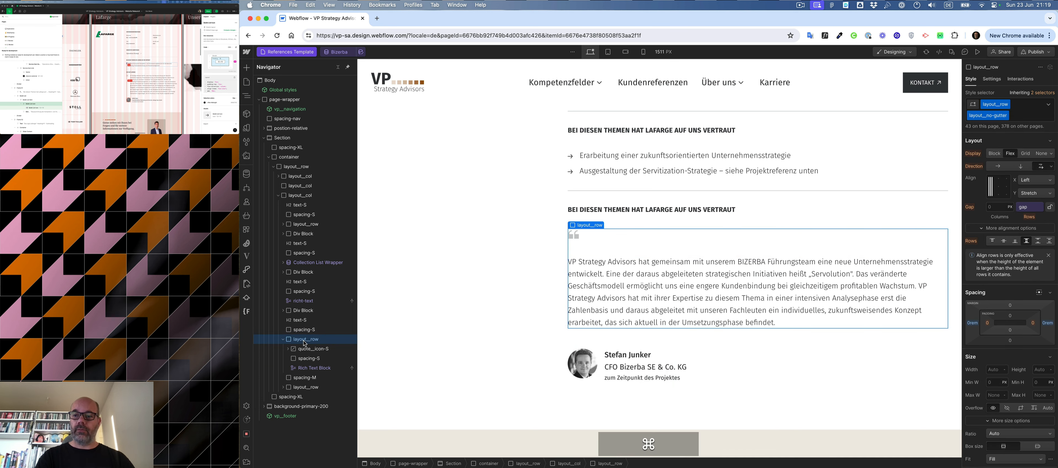
pyautogui.press('super+Return')
pyautogui.write('no')
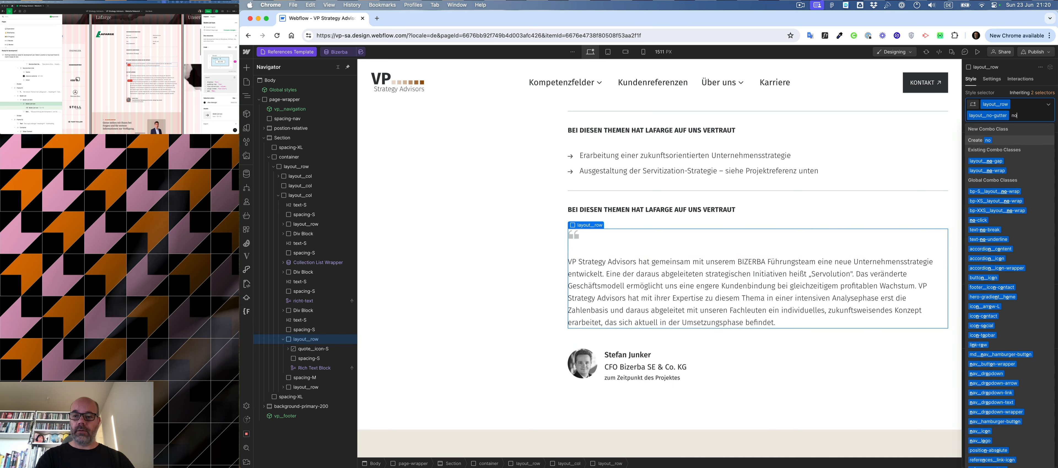
pyautogui.press('Down')
pyautogui.press('Down')
pyautogui.press('Return')
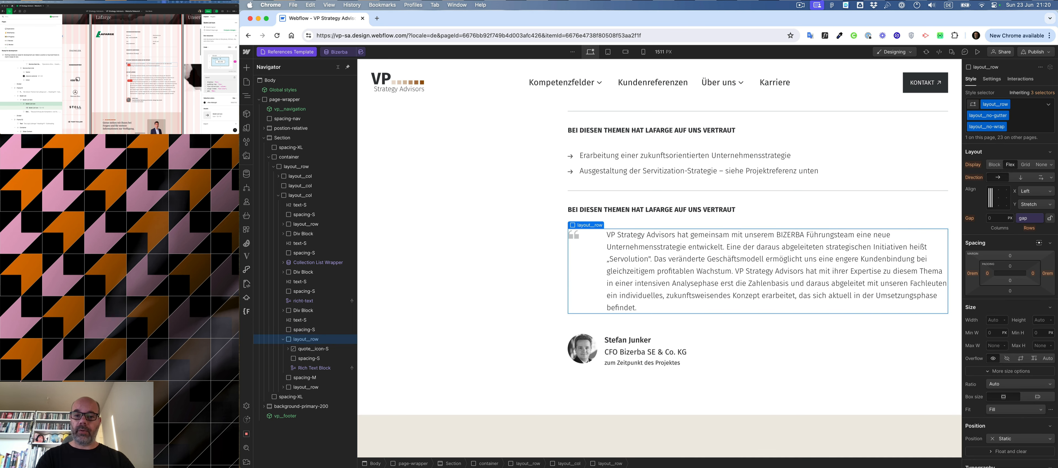
# Give the quote rich text block the text-L class
pyautogui.click(174, 77)
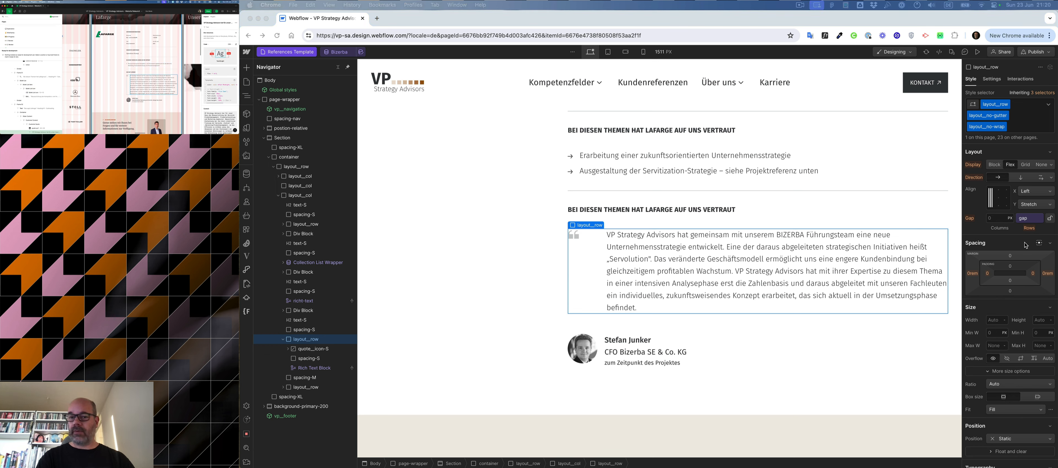
pyautogui.click(305, 361)
pyautogui.click(306, 367)
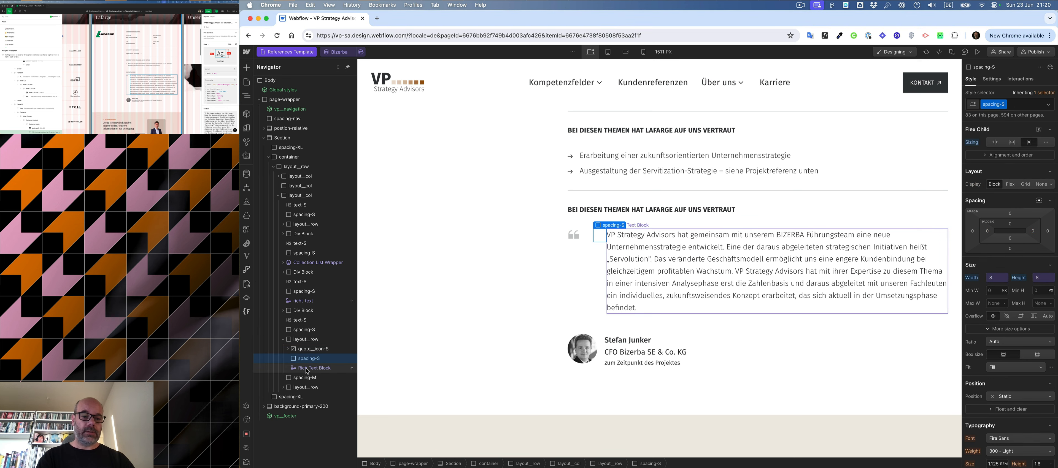
pyautogui.press('super+Return')
pyautogui.write('text')
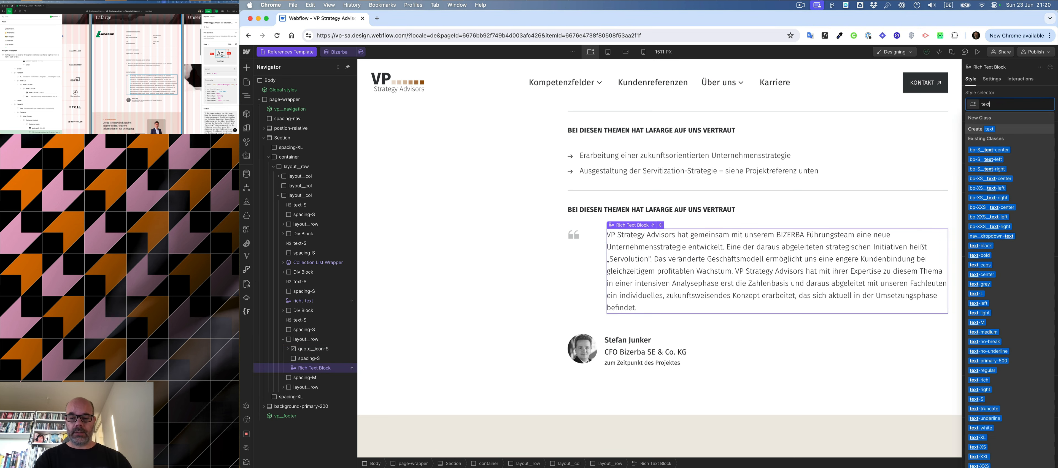
pyautogui.press('BackSpace')
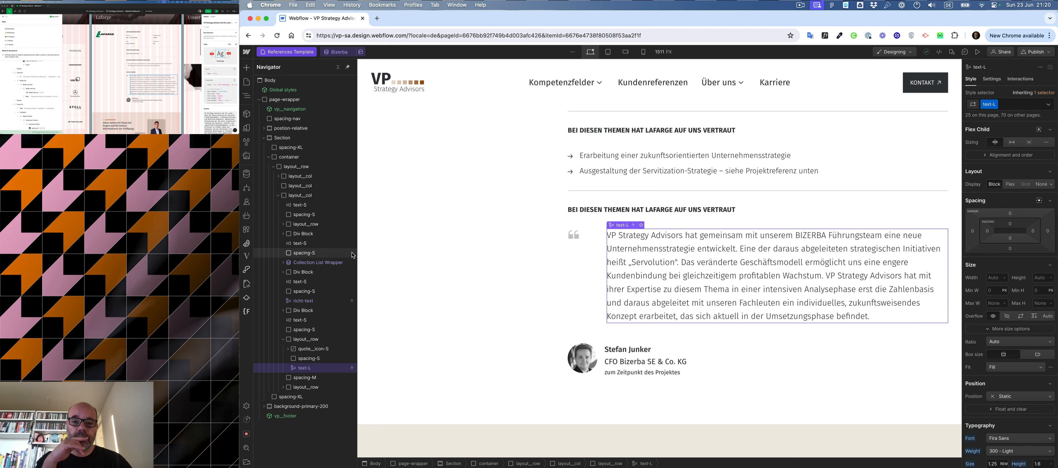
# Delete the spacer between the quote icon and the quote text
pyautogui.click(461, 333)
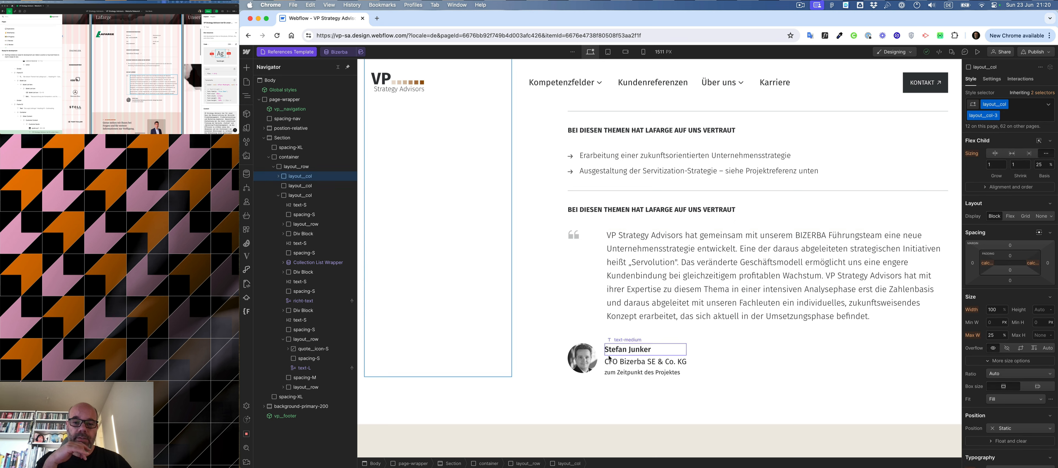
pyautogui.click(587, 240)
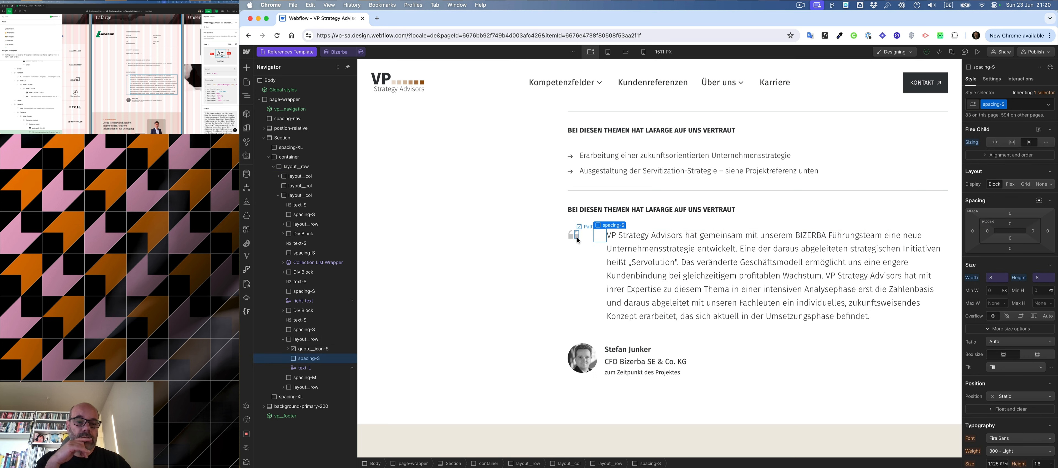
pyautogui.press('Delete')
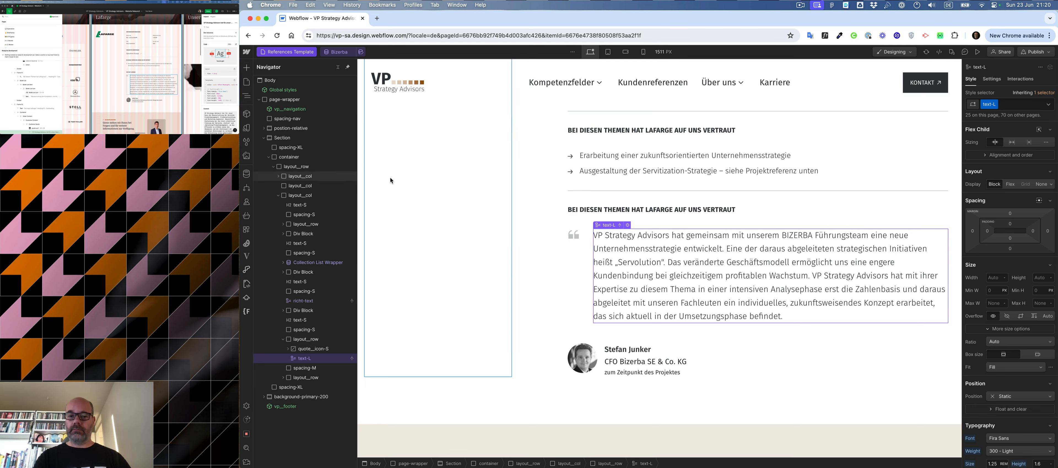
# Review the Bizerba reference page at the tablet breakpoint
pyautogui.scroll(-10, 409, 302)
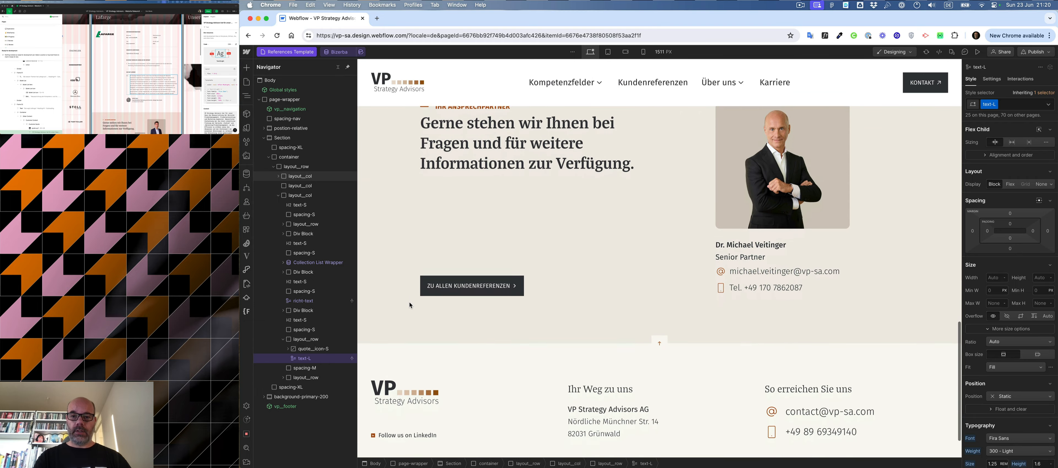
pyautogui.scroll(15, 409, 304)
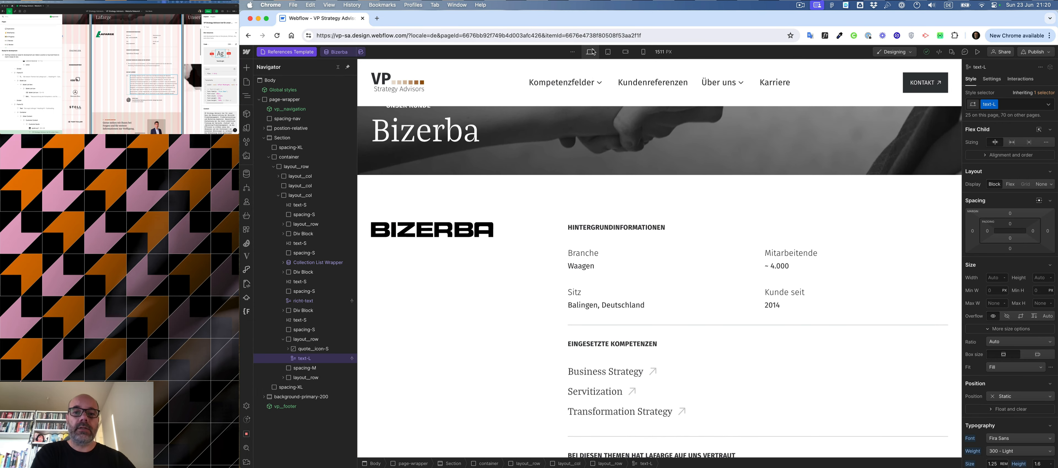
pyautogui.click(608, 51)
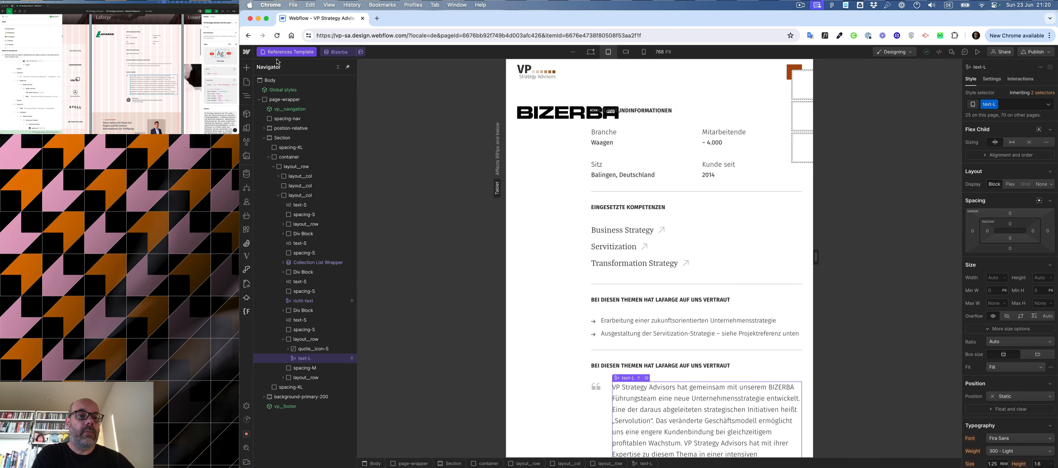
pyautogui.press('p')
pyautogui.click(664, 51)
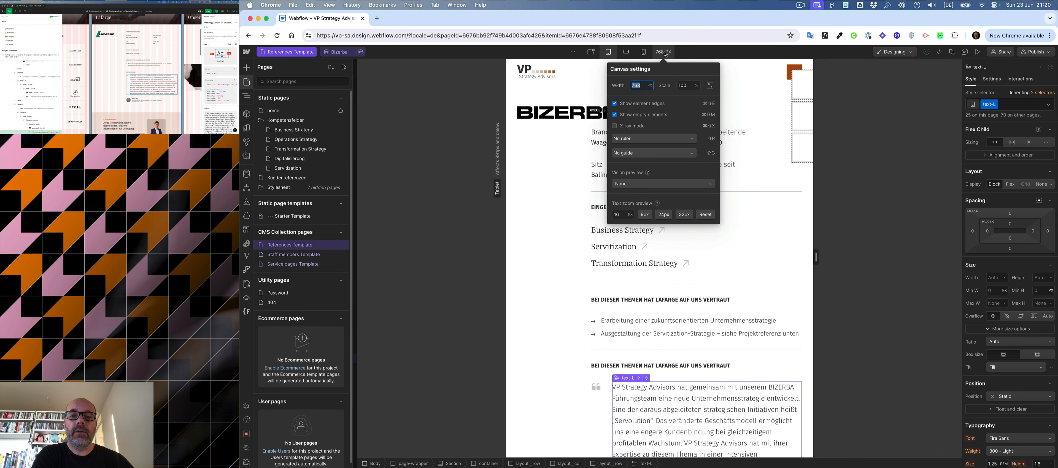
pyautogui.doubleClick(799, 88)
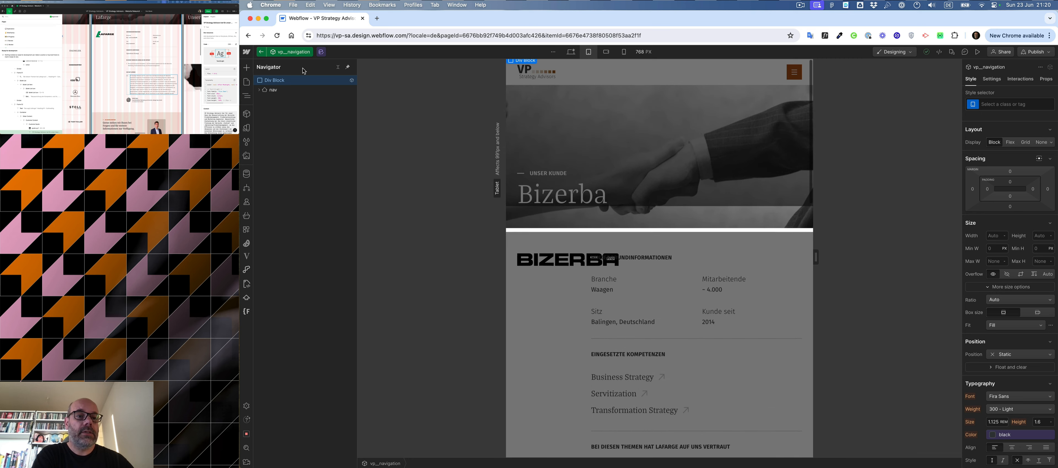
# Open the Kundenreferenzen page and add the bp-S__layout__col-6 combo class to the reference grid's column
pyautogui.click(261, 52)
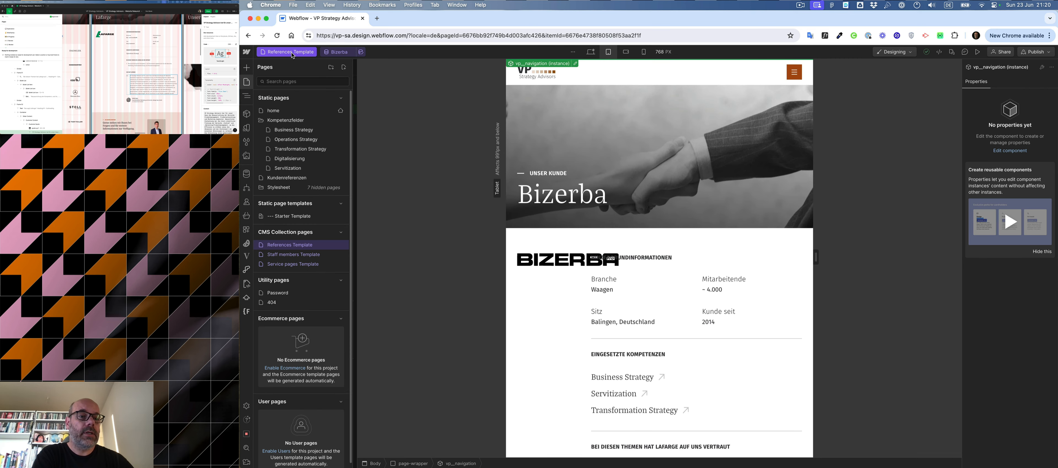
pyautogui.click(270, 179)
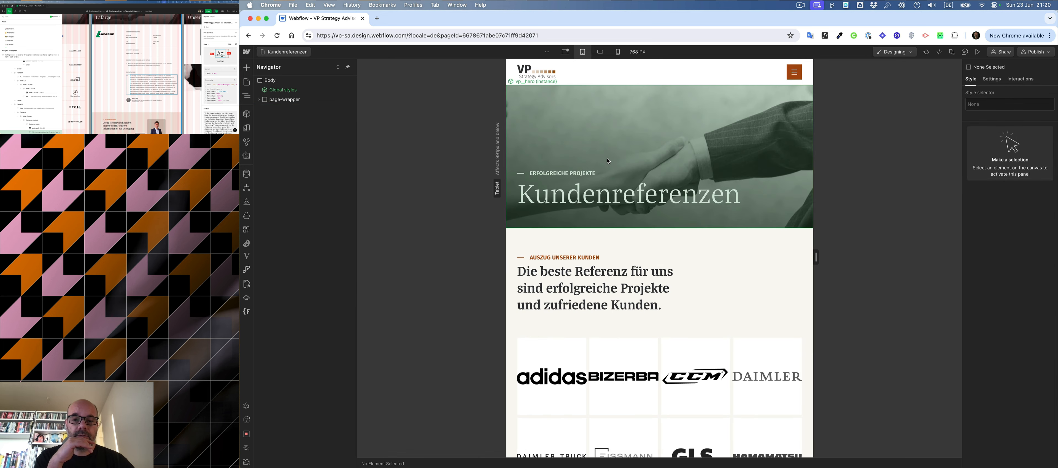
pyautogui.scroll(-5, 606, 158)
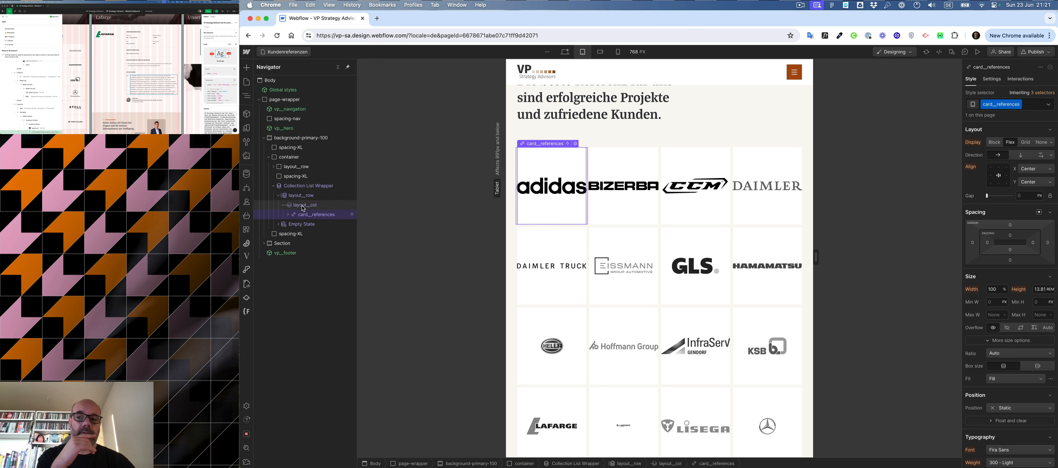
pyautogui.click(303, 207)
pyautogui.press('super+Return')
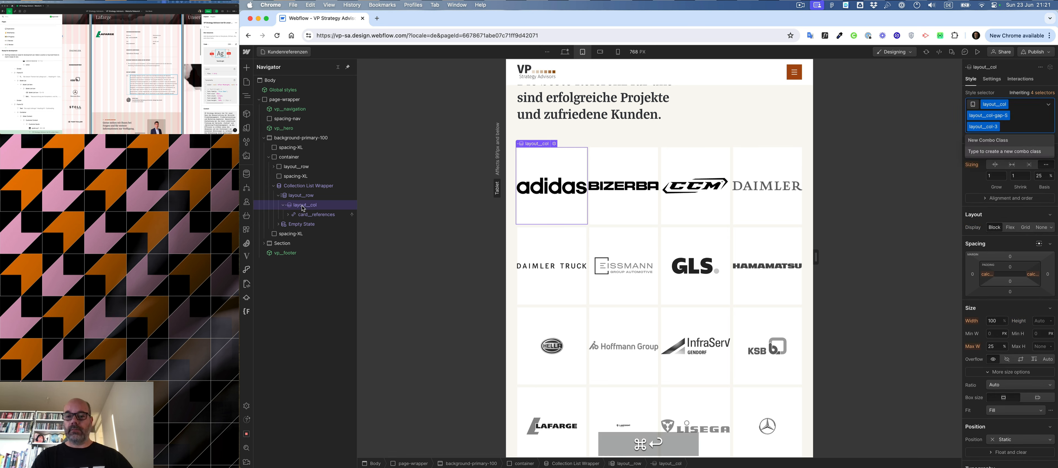
pyautogui.write('6')
pyautogui.press('Down')
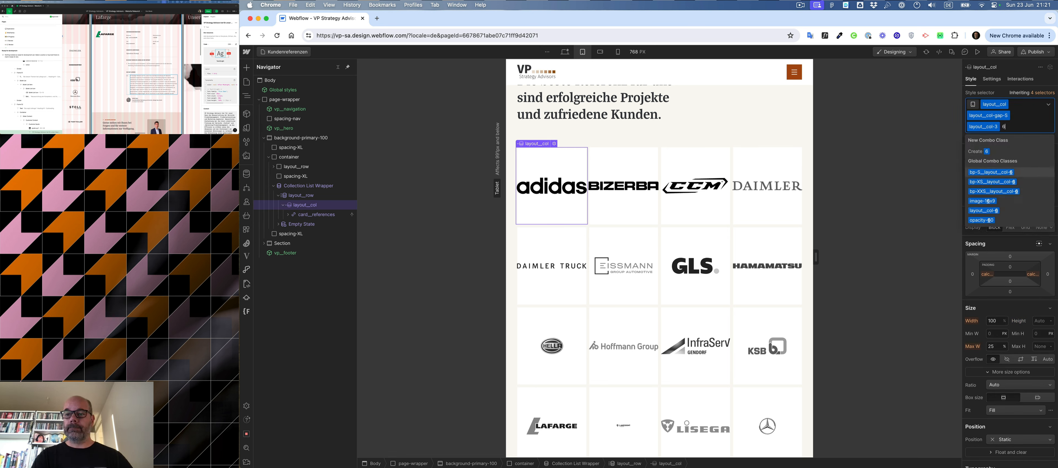
pyautogui.press('Return')
# Add the bp-XXS__layout__col-12 combo class to the same reference column
pyautogui.press('super+Return')
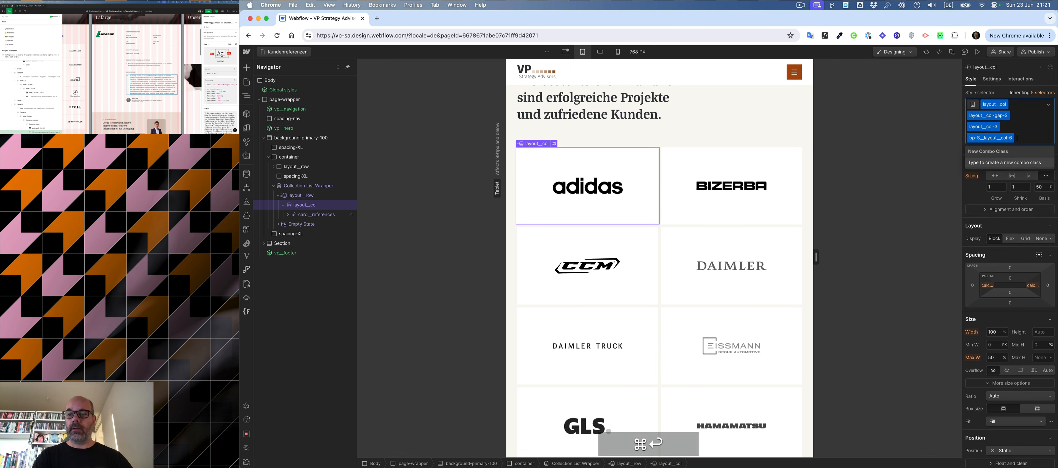
pyautogui.write('12')
pyautogui.press('Down')
pyautogui.press('Down')
pyautogui.press('Down')
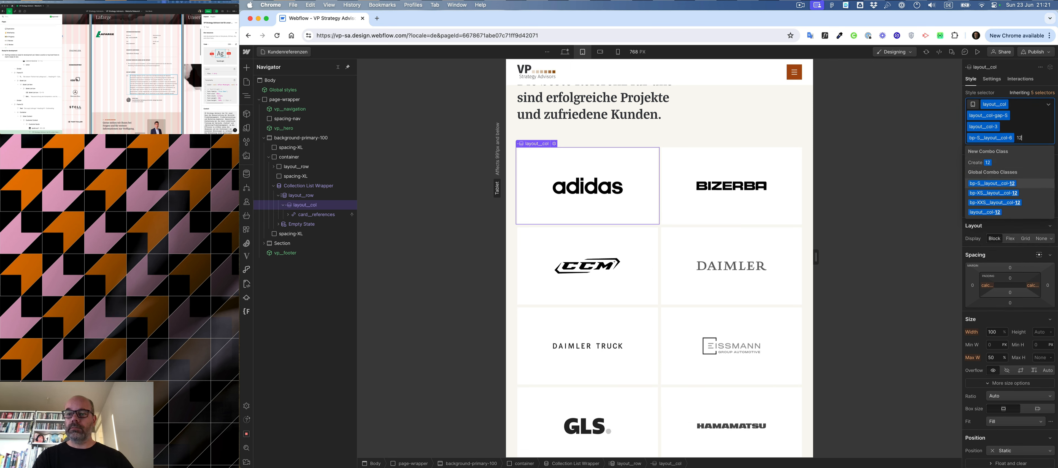
pyautogui.press('Return')
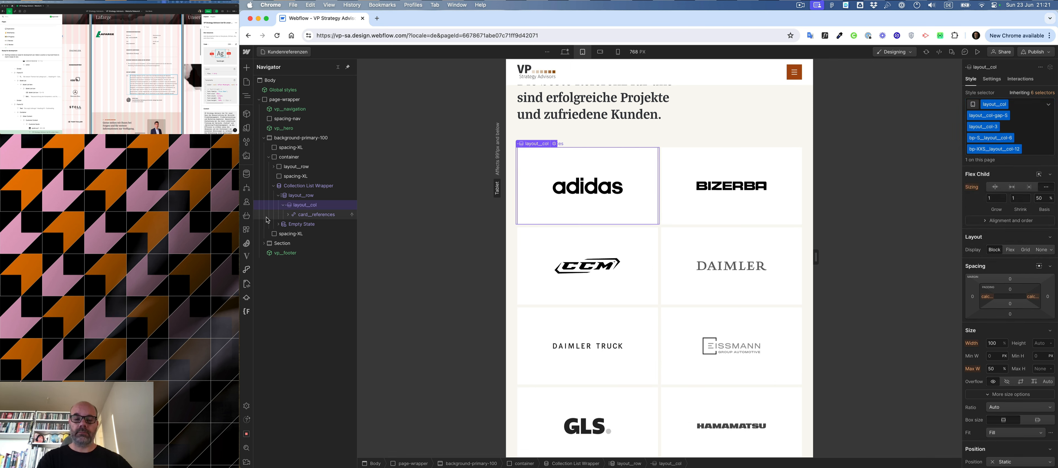
# Review the reference logo grid at the tablet and mobile breakpoints
pyautogui.scroll(-10, 664, 290)
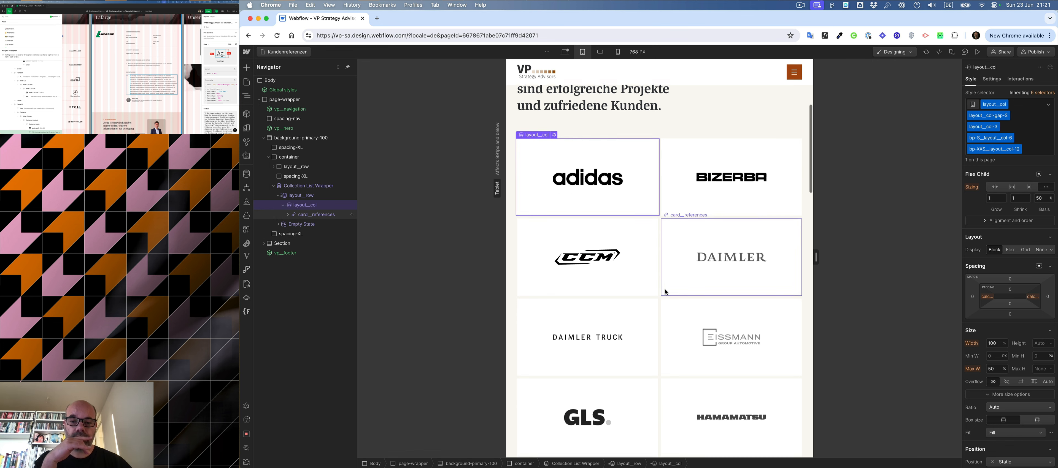
pyautogui.scroll(-20, 664, 289)
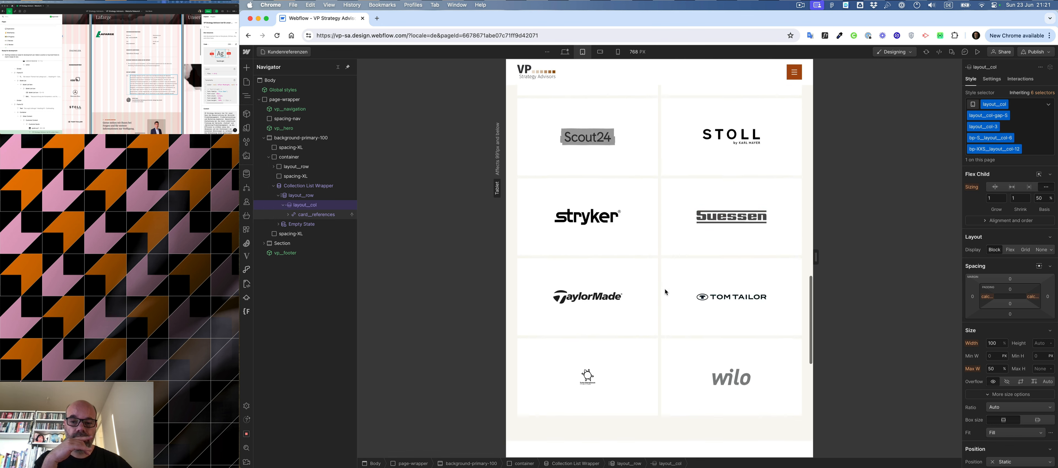
pyautogui.scroll(20, 665, 292)
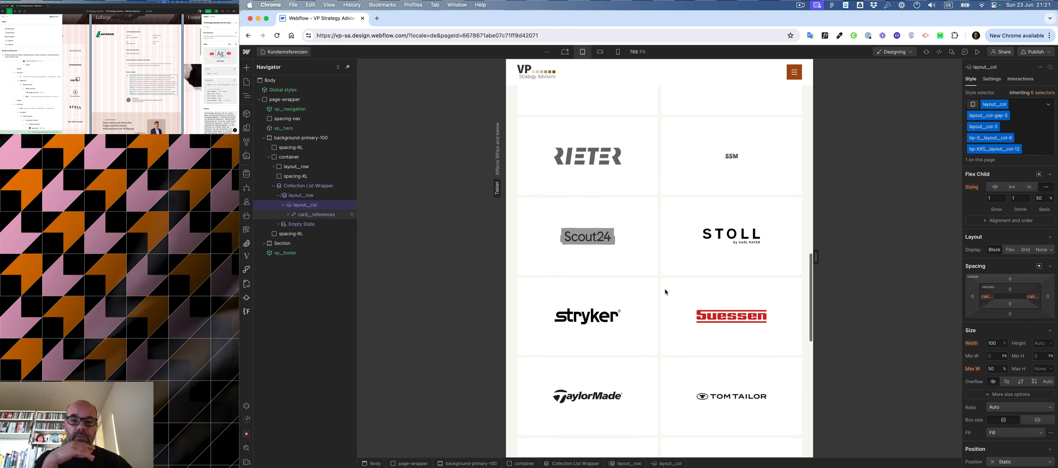
pyautogui.click(599, 52)
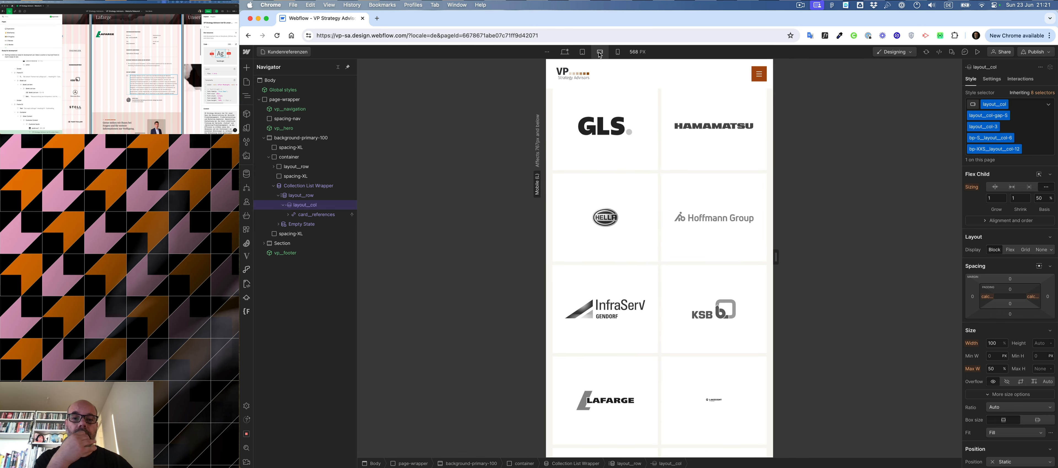
pyautogui.click(617, 52)
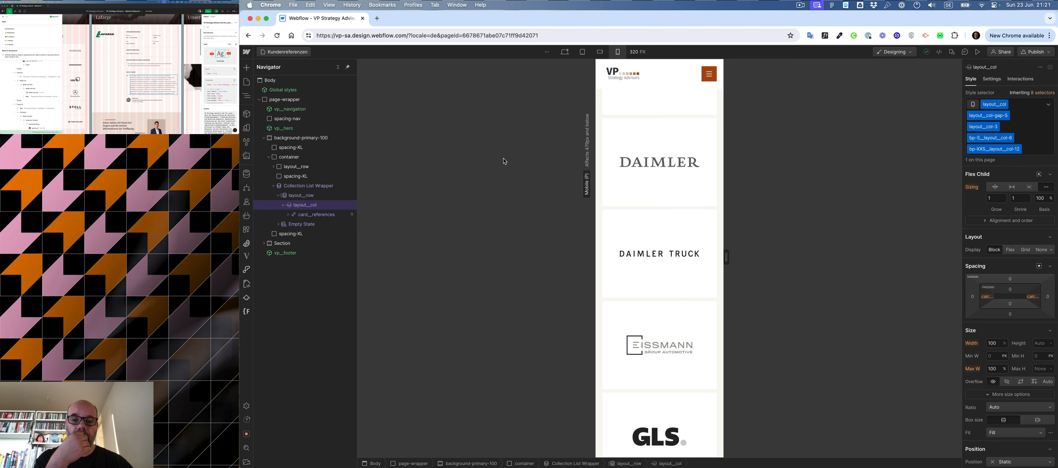
pyautogui.scroll(1, 681, 201)
pyautogui.scroll(6, 682, 201)
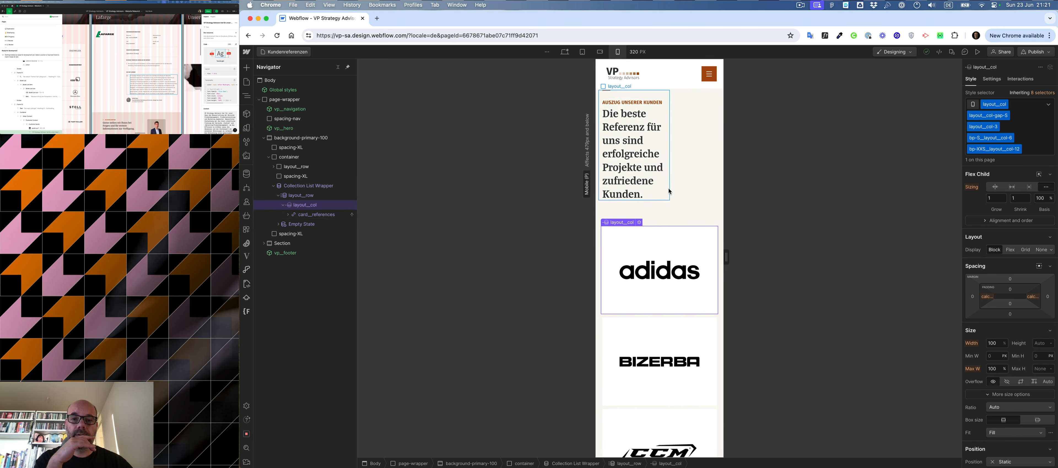
# Add the bp-XS__layout__col-12 combo class to the intro heading column at the mobile landscape breakpoint
pyautogui.click(666, 192)
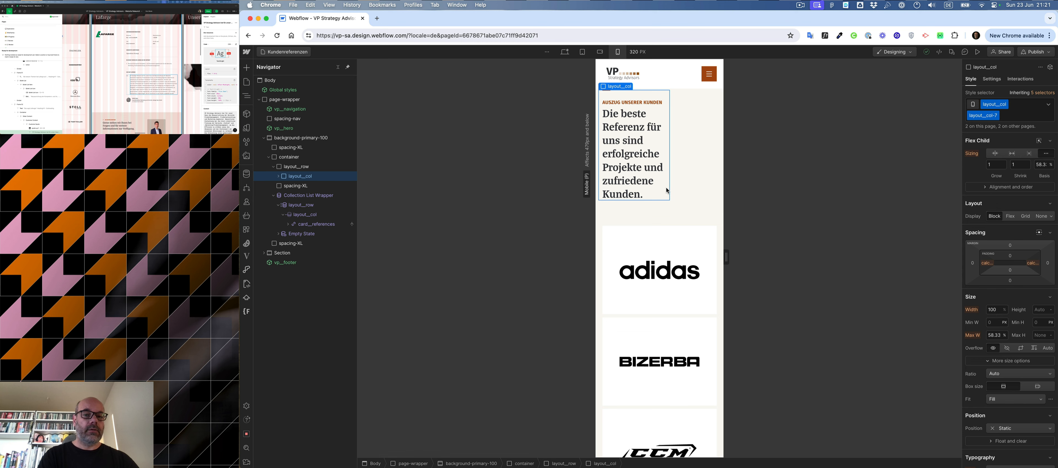
pyautogui.click(582, 51)
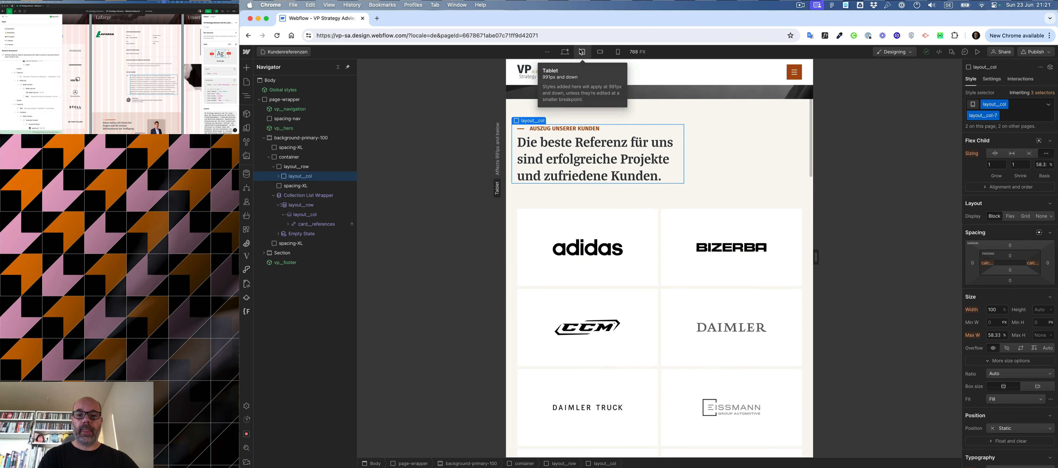
pyautogui.click(599, 52)
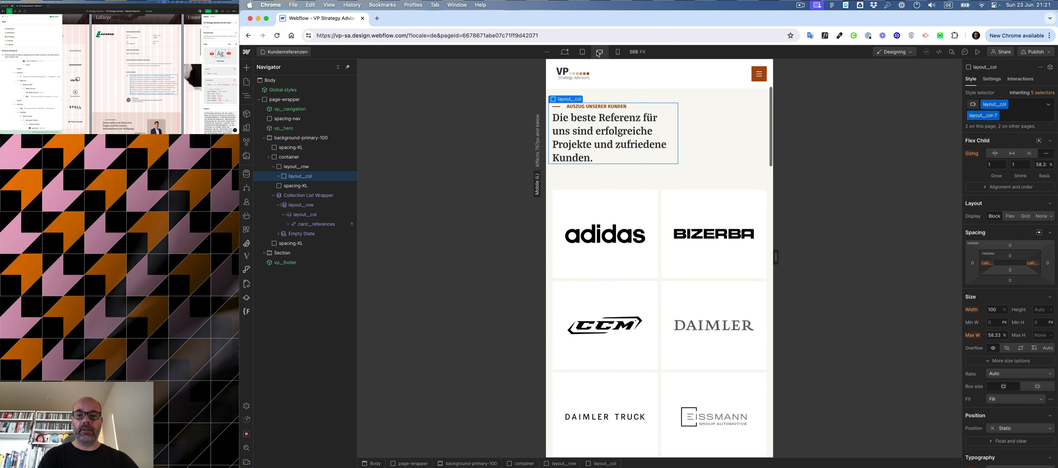
pyautogui.press('super+Return')
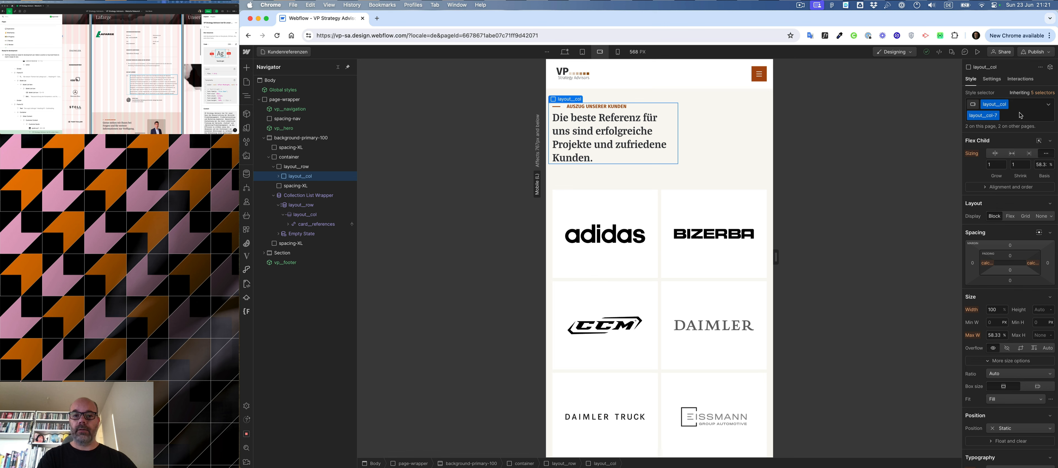
pyautogui.click(1020, 115)
pyautogui.write('12')
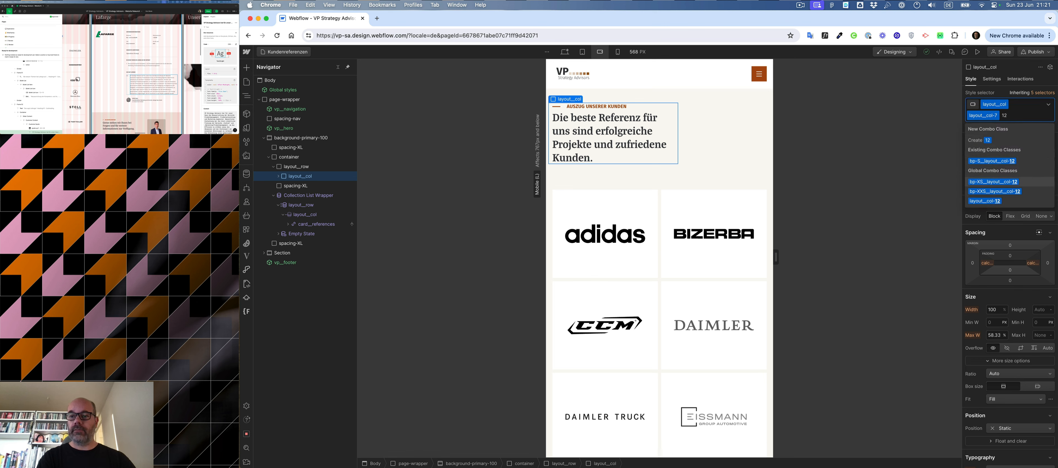
pyautogui.press('Return')
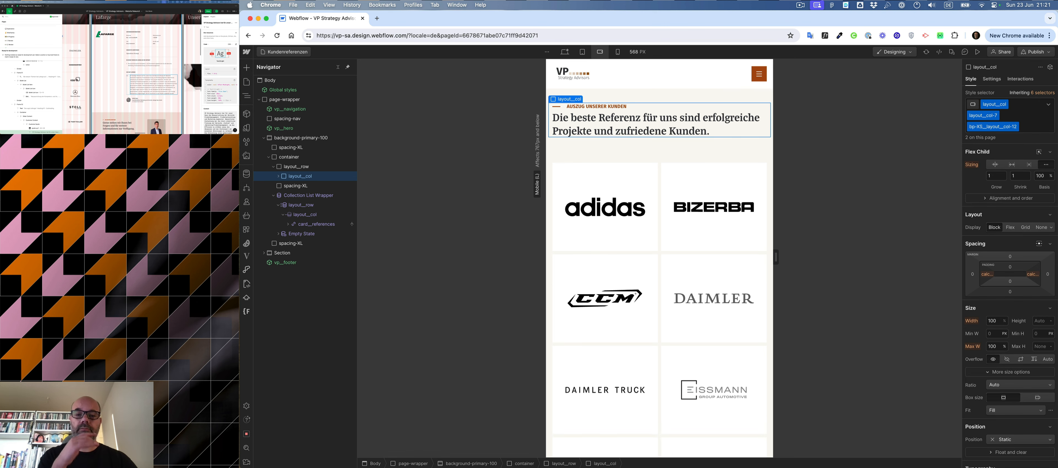
# Review the Kundenreferenzen page at mobile portrait widths down to 360 px
pyautogui.scroll(3, 665, 141)
pyautogui.scroll(-5, 665, 141)
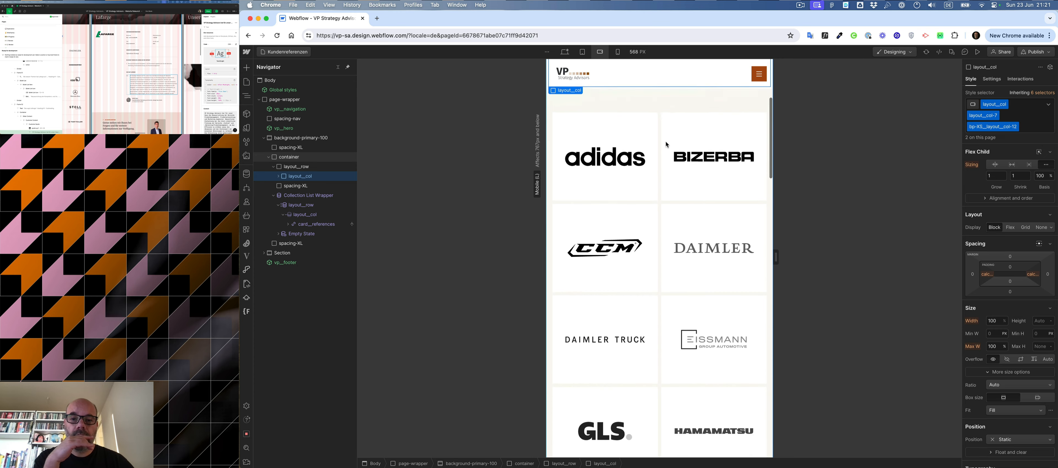
pyautogui.scroll(-8, 666, 144)
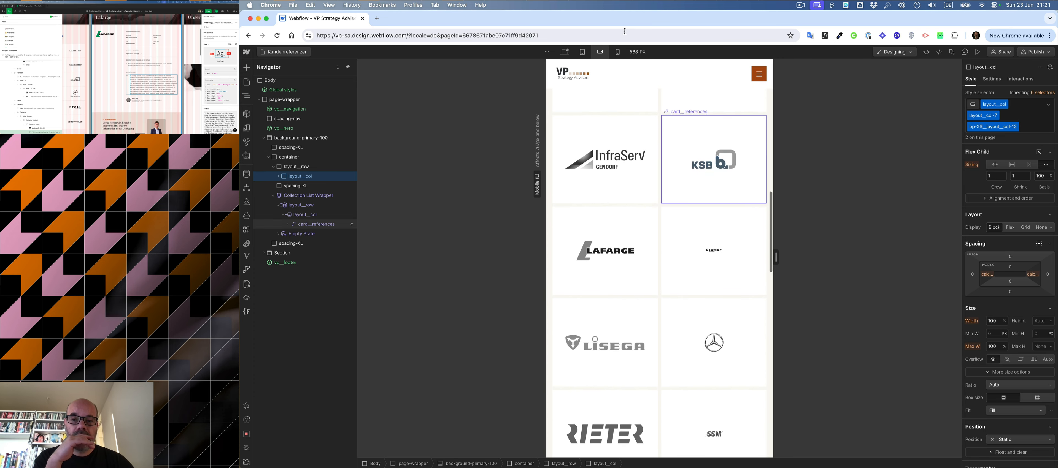
pyautogui.click(617, 52)
pyautogui.scroll(-10, 642, 186)
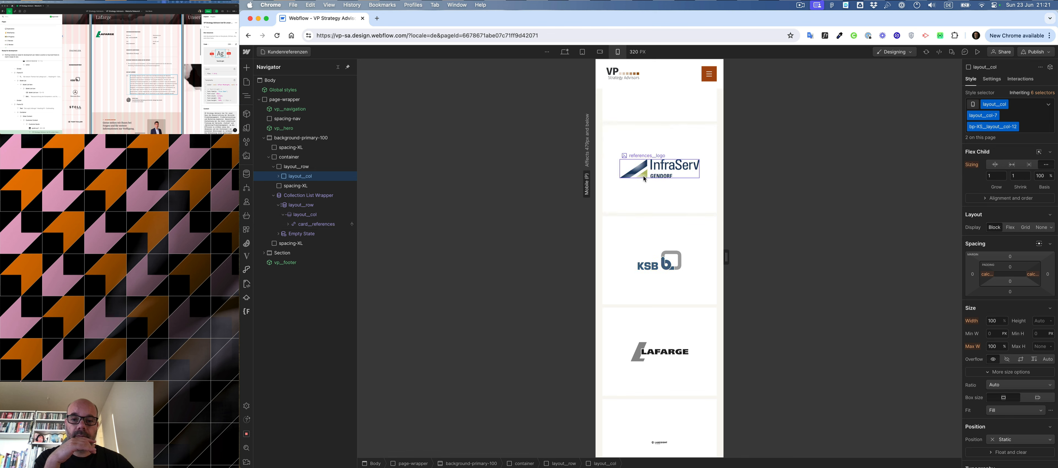
pyautogui.scroll(6, 643, 176)
pyautogui.scroll(3, 640, 172)
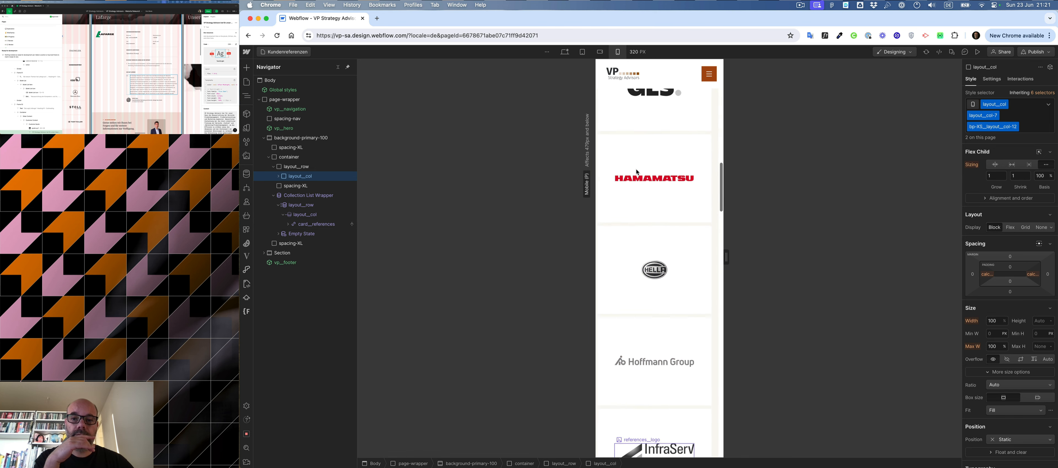
pyautogui.moveTo(726, 257); pyautogui.dragTo(733, 257)
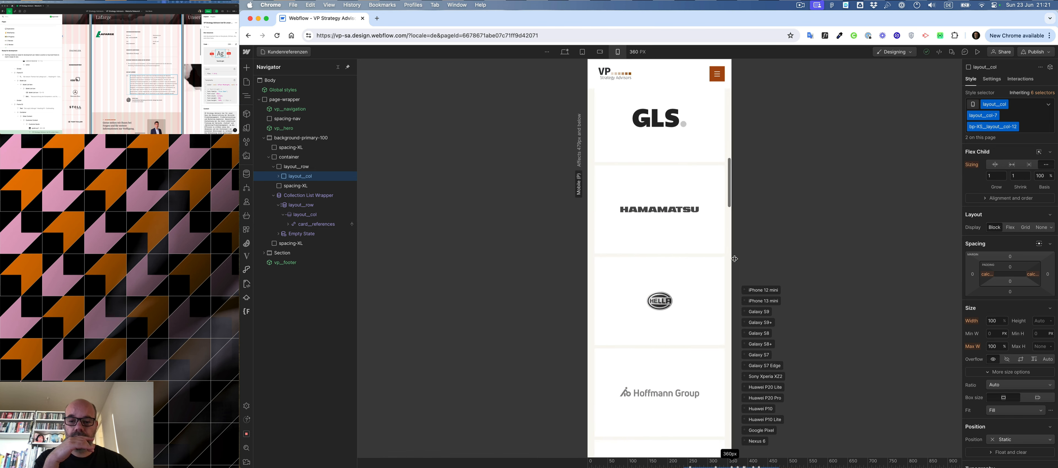
pyautogui.scroll(2, 641, 260)
pyautogui.scroll(8, 641, 259)
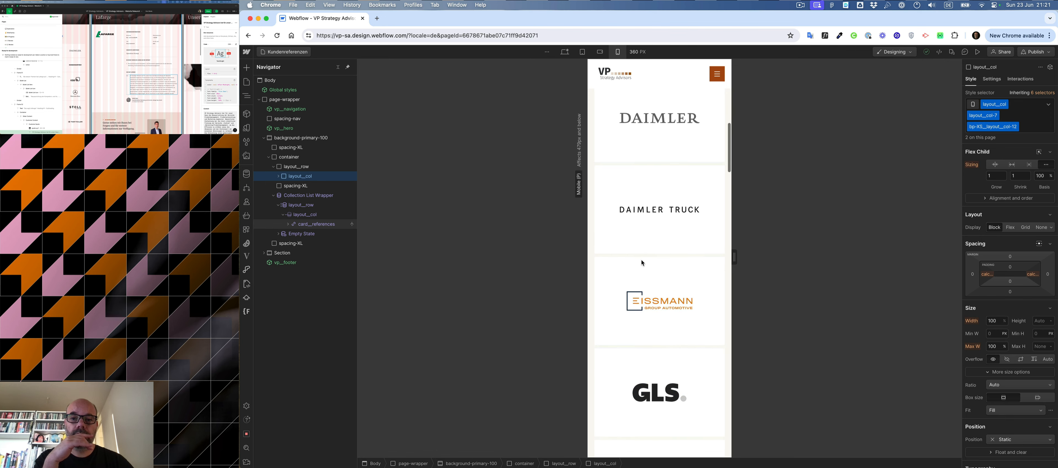
pyautogui.scroll(2, 641, 259)
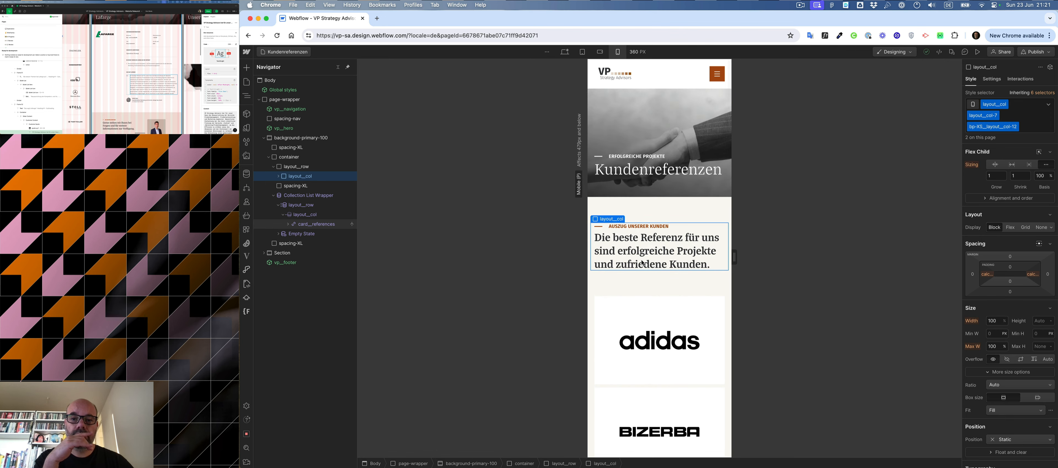
pyautogui.scroll(-5, 647, 251)
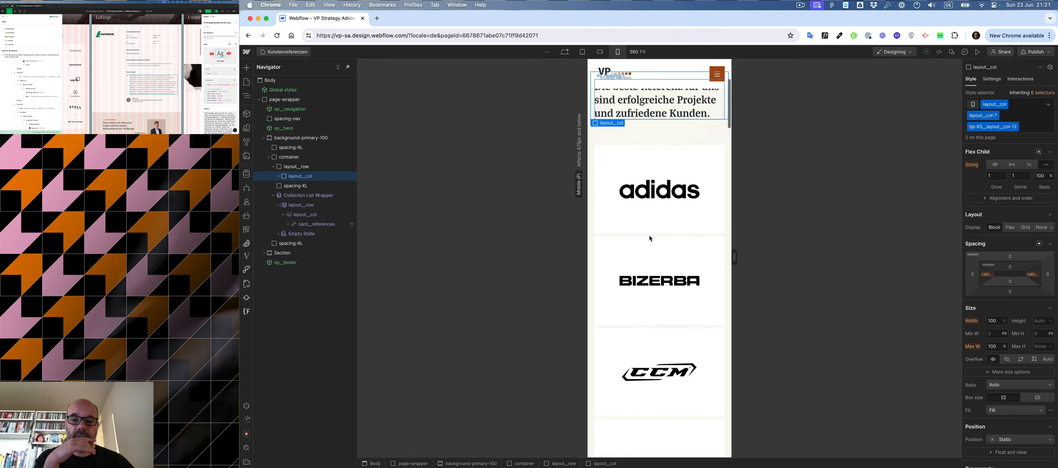
pyautogui.scroll(-20, 648, 237)
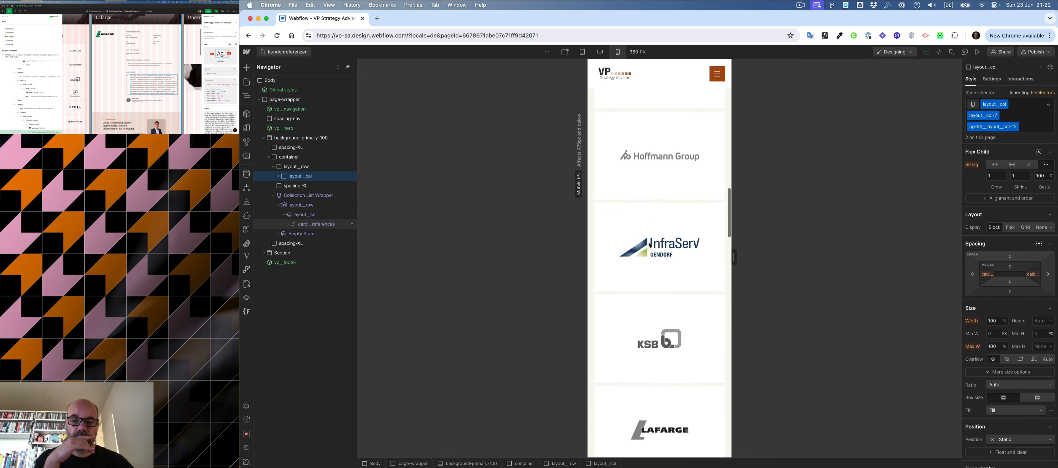
pyautogui.scroll(-12, 649, 245)
pyautogui.scroll(-6, 649, 247)
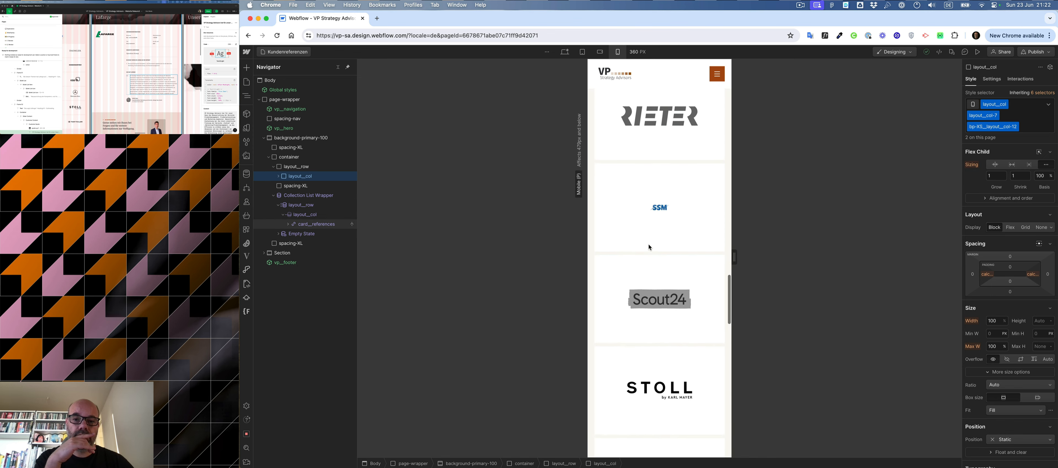
pyautogui.scroll(-15, 648, 245)
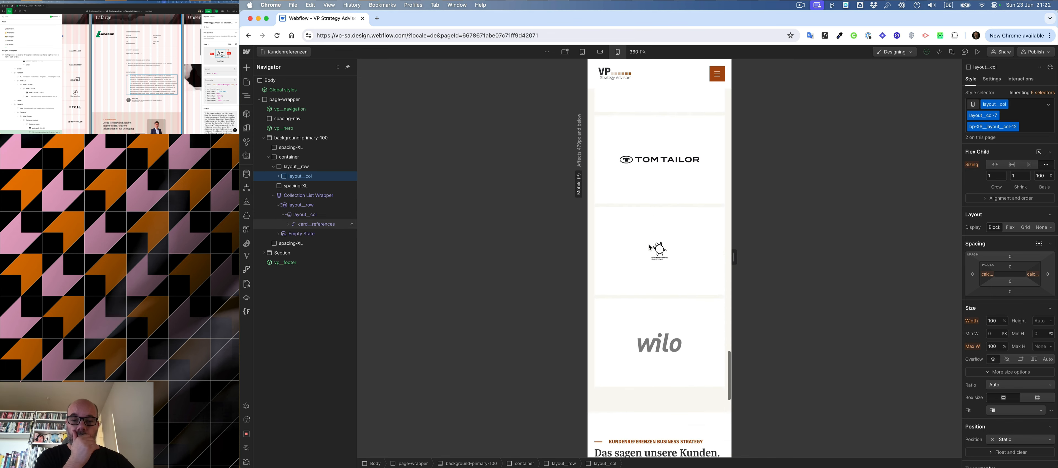
pyautogui.scroll(-10, 649, 245)
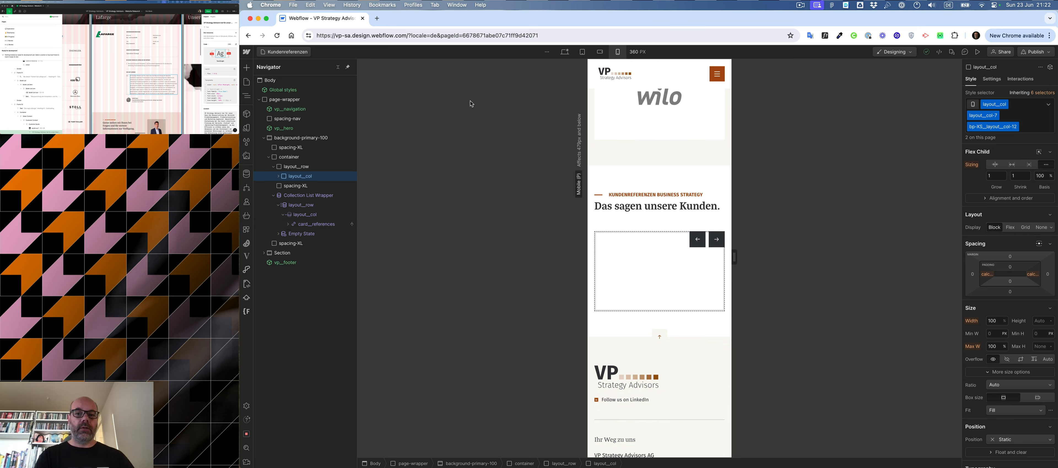
# Open the References Template and set the reference logo's max width to 11 VW at the tablet breakpoint
pyautogui.click(284, 52)
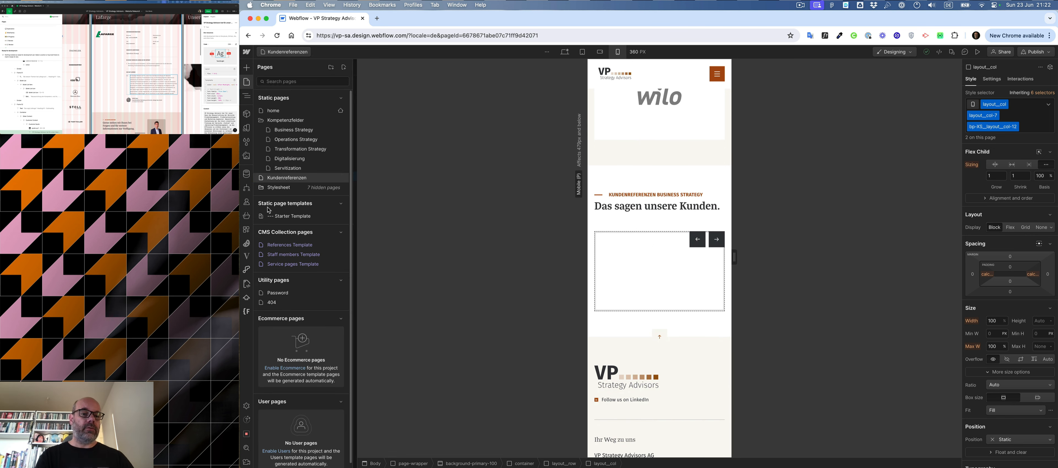
pyautogui.click(275, 244)
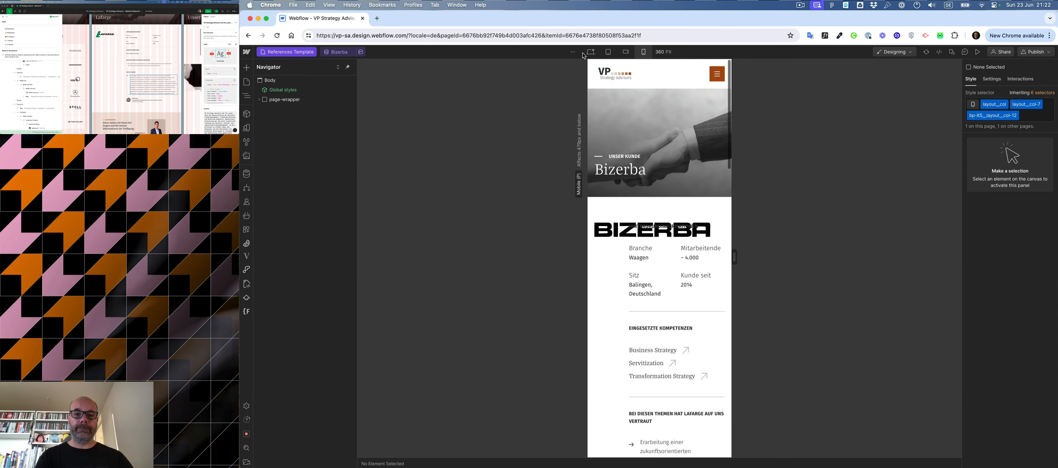
pyautogui.click(596, 52)
pyautogui.click(608, 52)
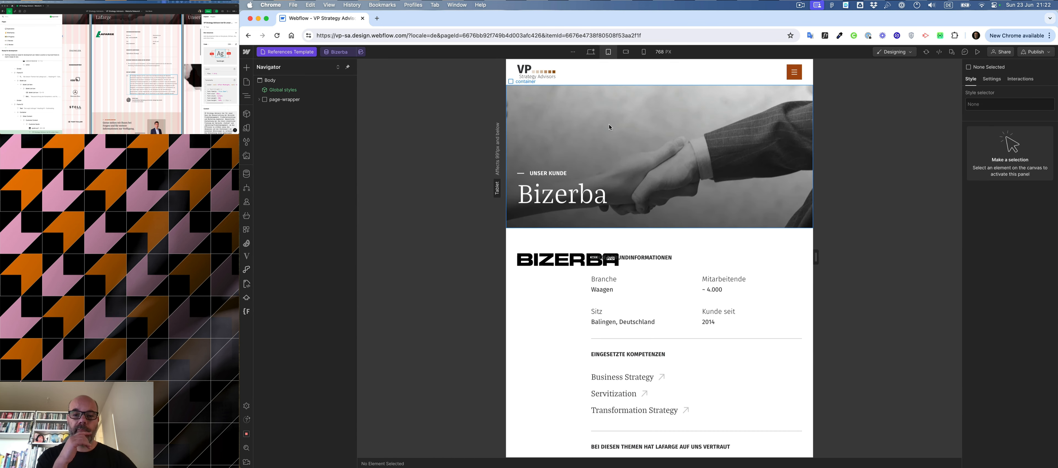
pyautogui.click(545, 269)
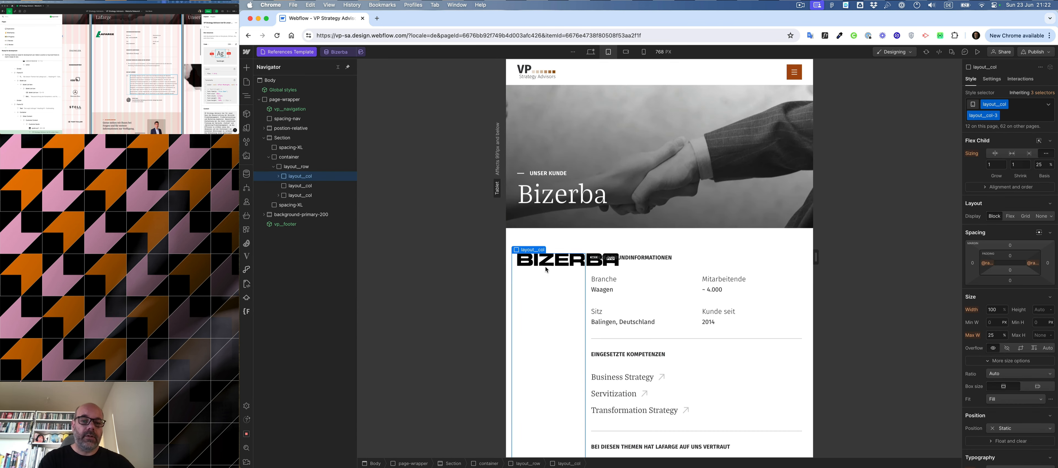
pyautogui.click(541, 264)
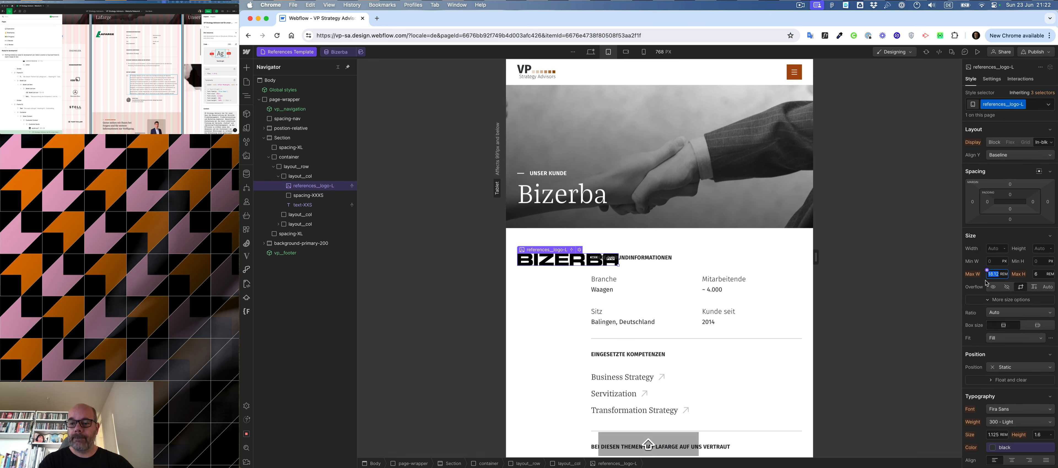
pyautogui.press('Down')
pyautogui.press('Down')
pyautogui.press('Down')
pyautogui.press('Down')
pyautogui.press('Down')
pyautogui.press('Down')
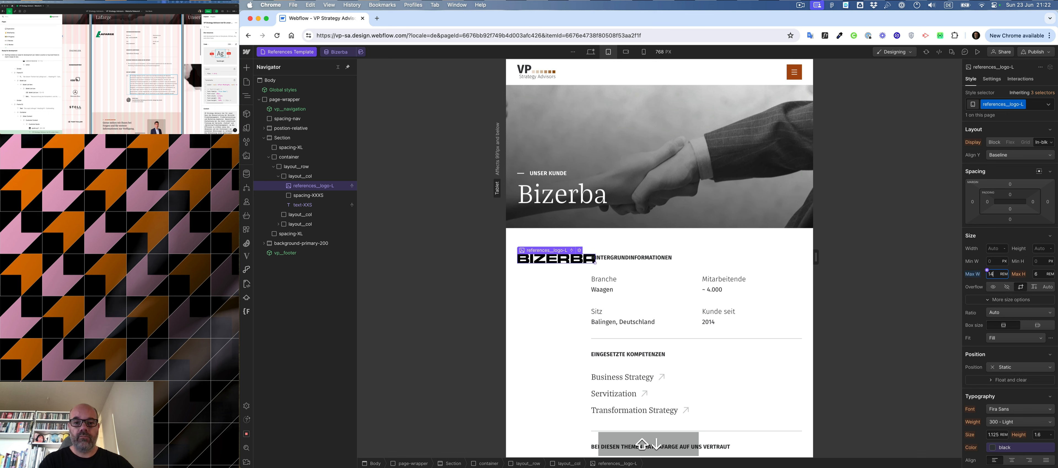
pyautogui.hotkey('shift', 'Down')
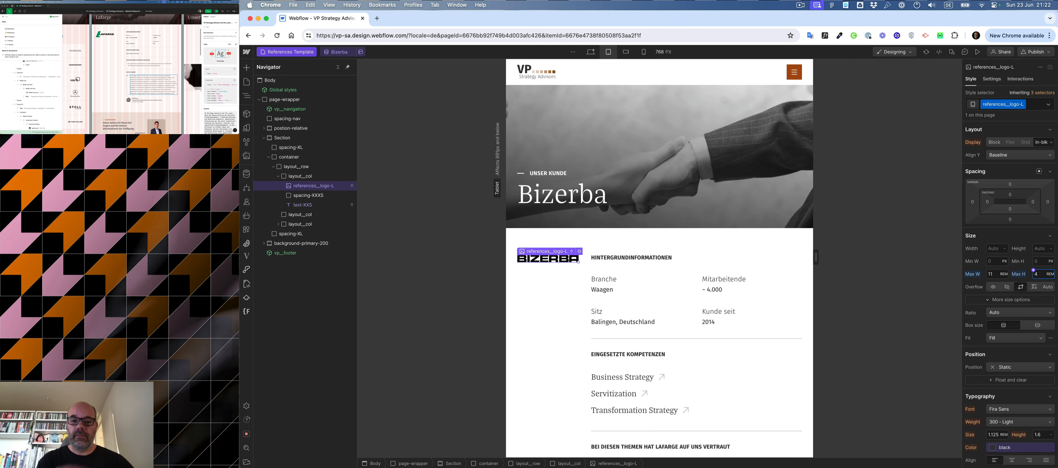
# Try adding the bp-S__layout__col-4 combo class to the contact person image column at the tablet breakpoint
pyautogui.scroll(-1, 629, 278)
pyautogui.scroll(-5, 629, 278)
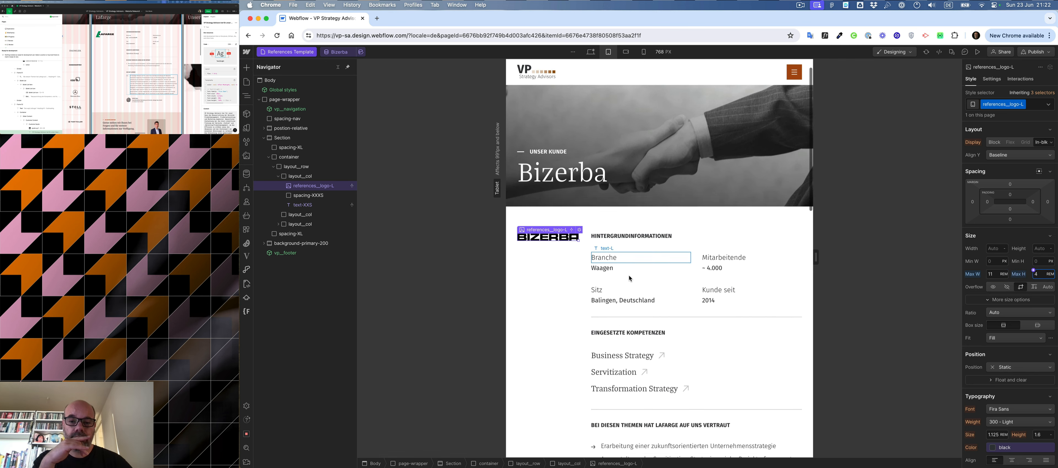
pyautogui.scroll(-6, 629, 278)
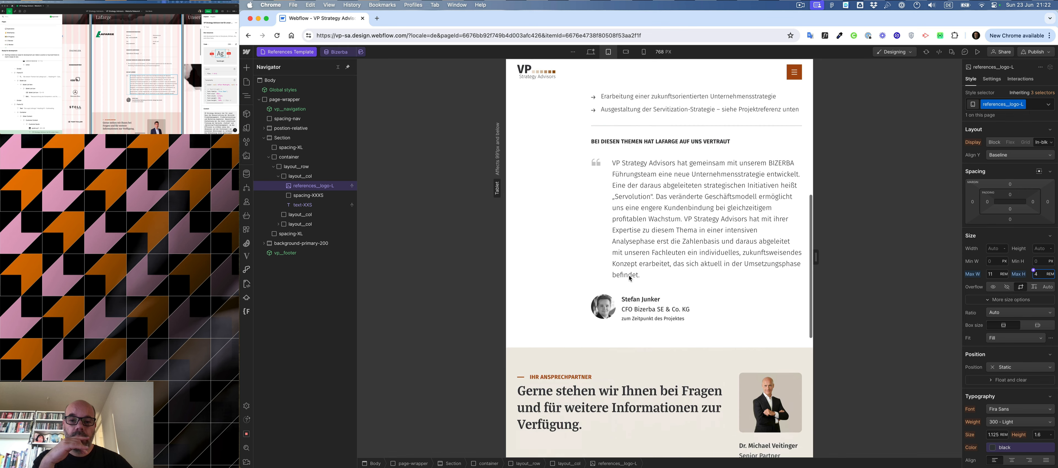
pyautogui.scroll(-5, 630, 278)
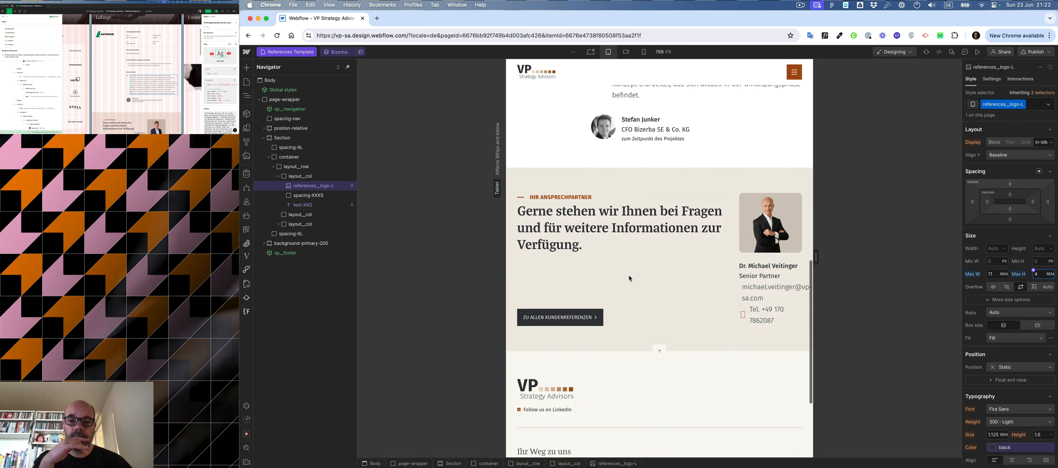
pyautogui.click(698, 255)
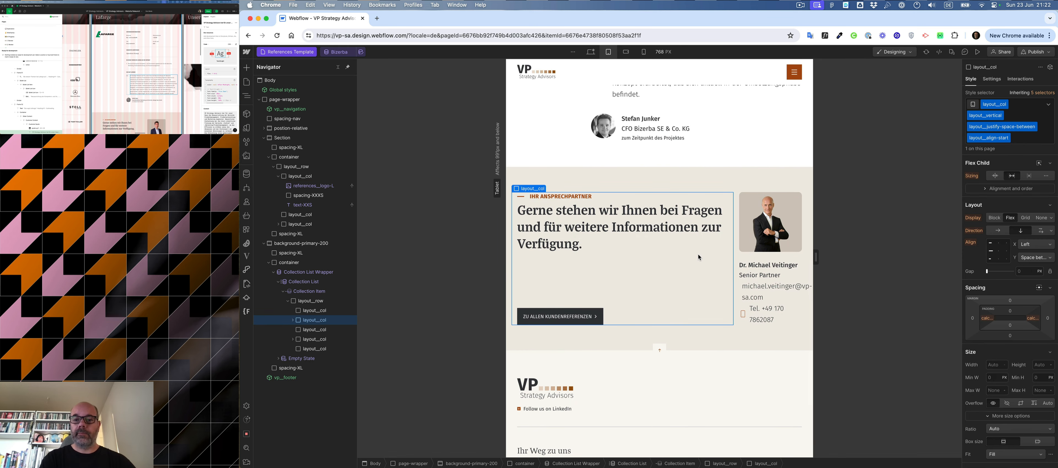
pyautogui.click(737, 247)
pyautogui.press('super+Return')
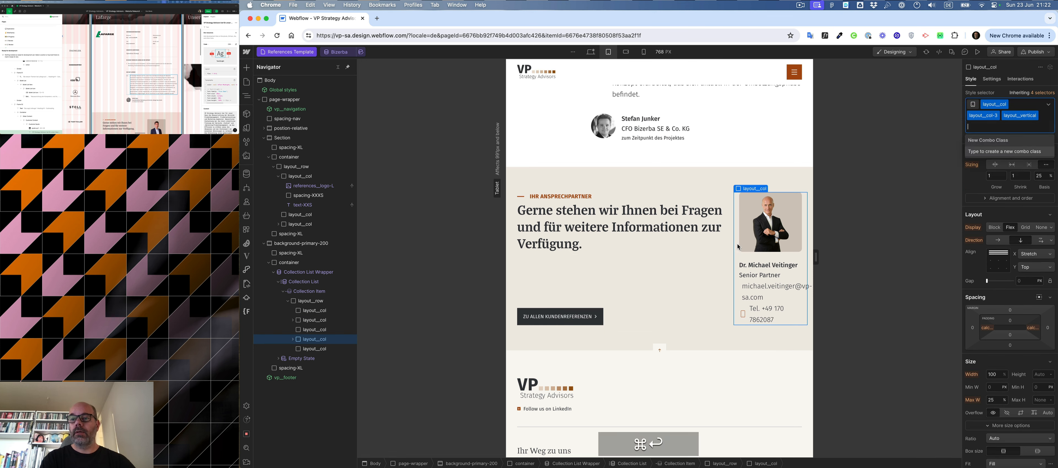
pyautogui.write('4')
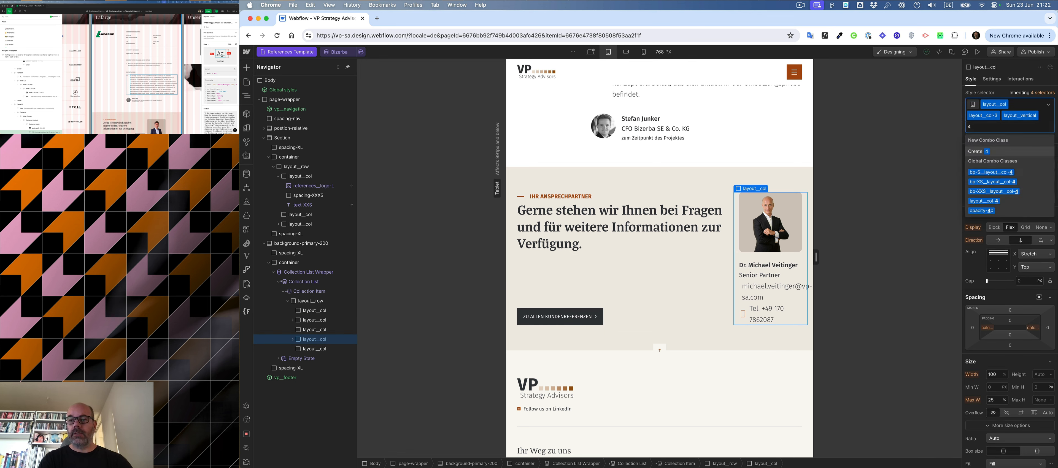
pyautogui.press('Down')
pyautogui.press('Return')
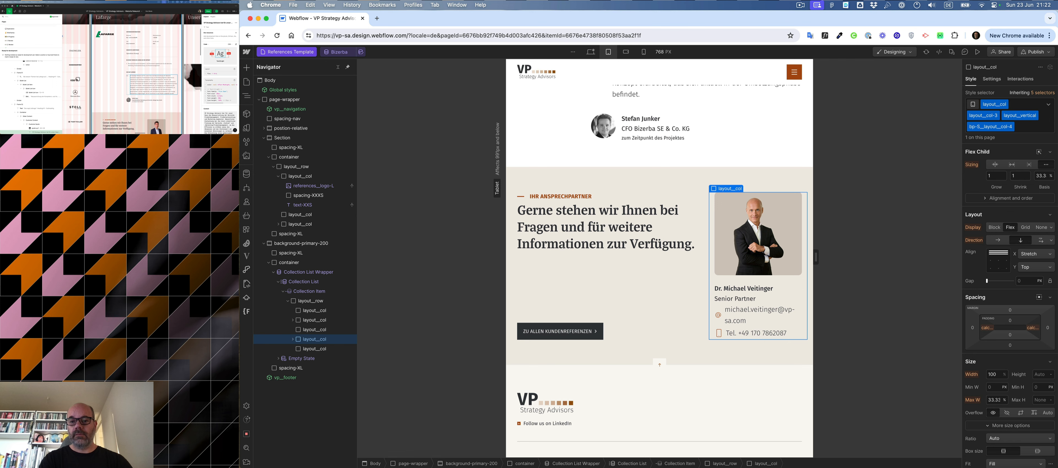
# Replace that combo class with bp-S__layout__col-6 on the contact person image column
pyautogui.press('BackSpace')
pyautogui.press('BackSpace')
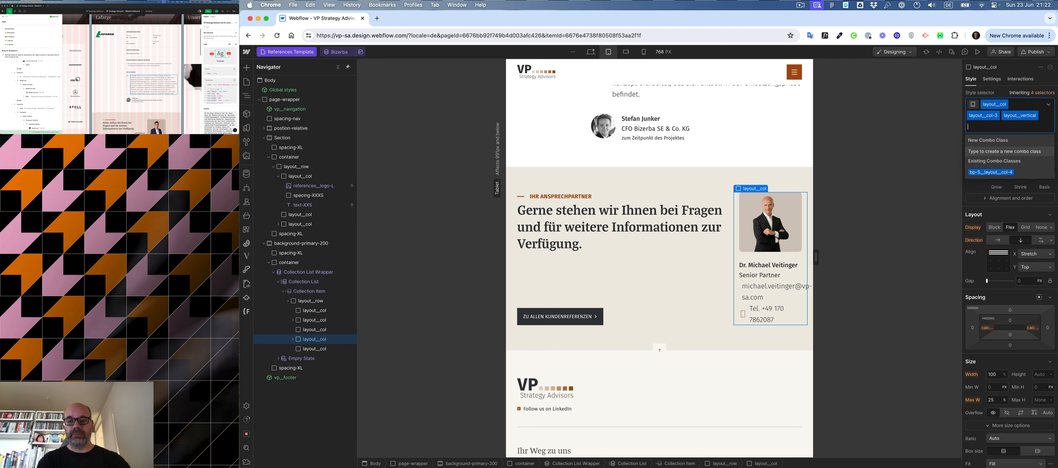
pyautogui.write('5')
pyautogui.press('BackSpace')
pyautogui.write('6')
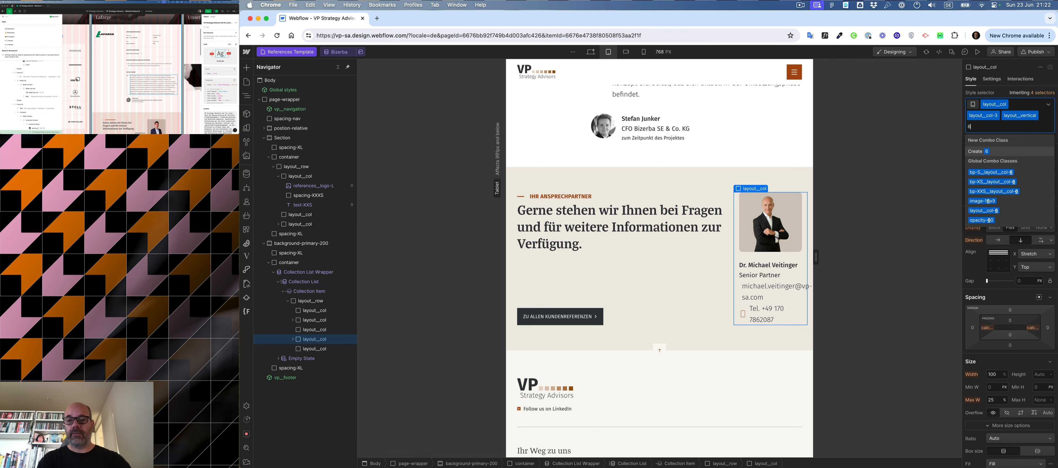
pyautogui.press('Down')
pyautogui.press('Down')
pyautogui.press('Down')
pyautogui.press('Up')
pyautogui.press('Up')
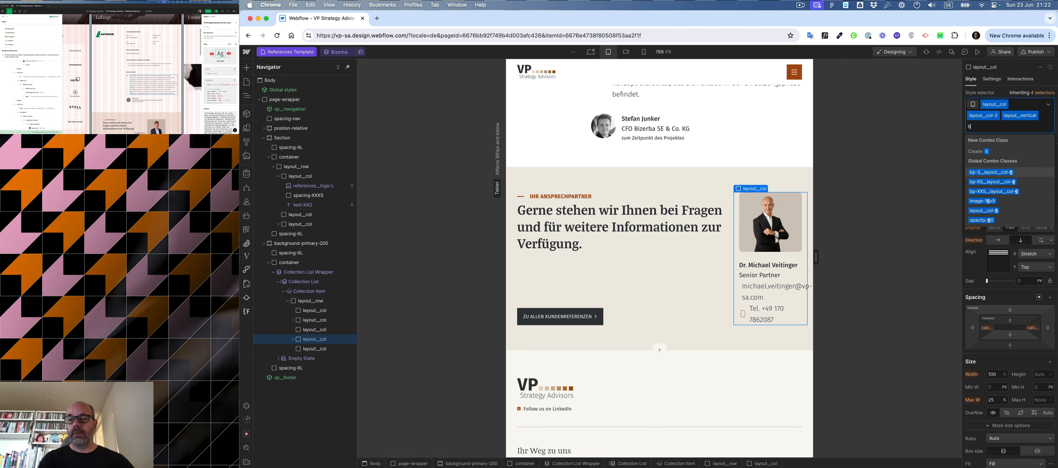
pyautogui.press('Return')
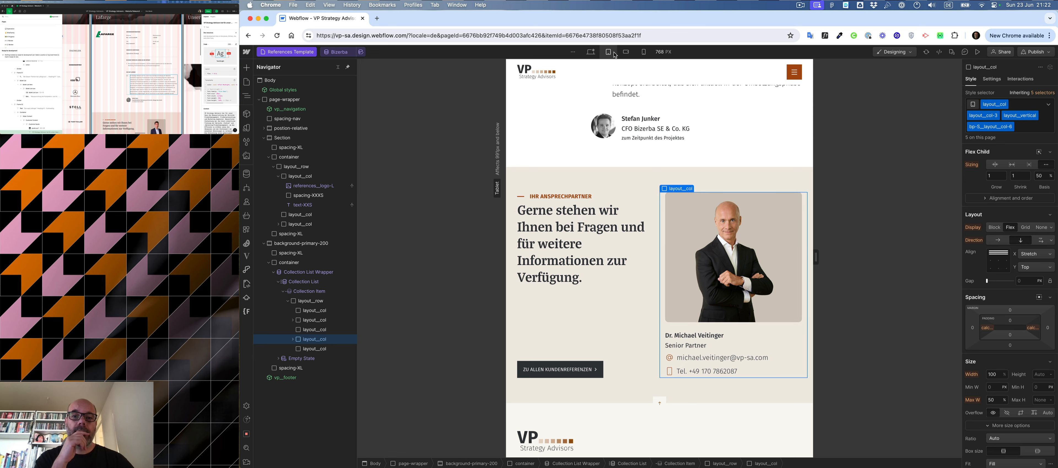
# Add the bp-XXS__layout__col-12 combo class to the contact person image column at the mobile portrait breakpoint
pyautogui.click(625, 53)
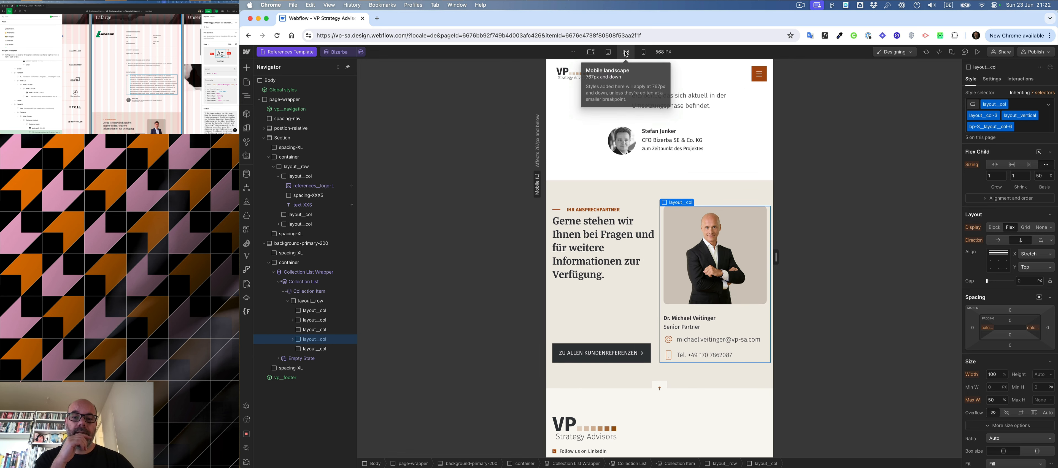
pyautogui.click(643, 53)
pyautogui.press('super+Return')
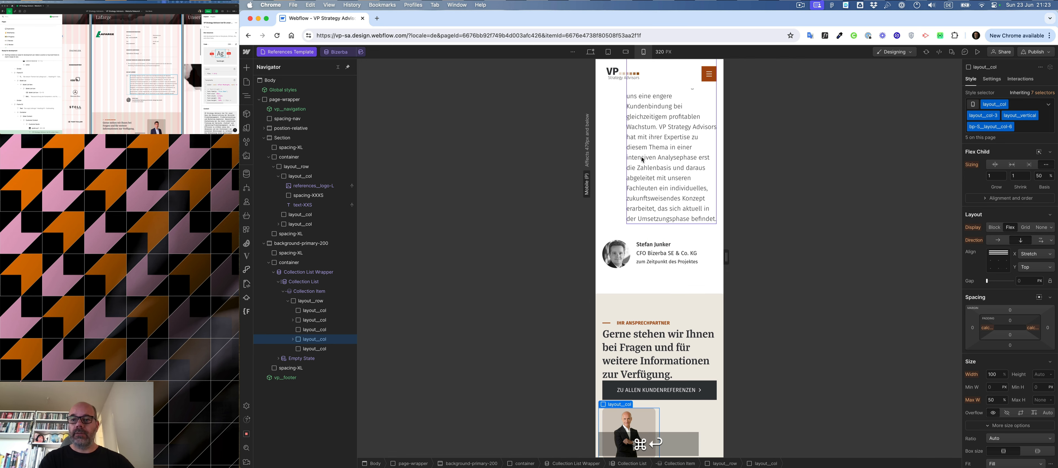
pyautogui.click(1021, 127)
pyautogui.write('12')
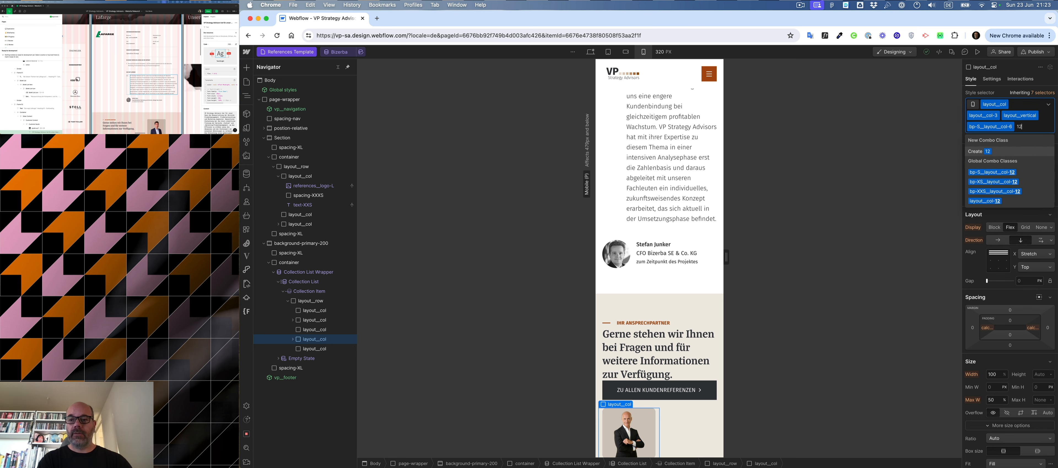
pyautogui.click(994, 191)
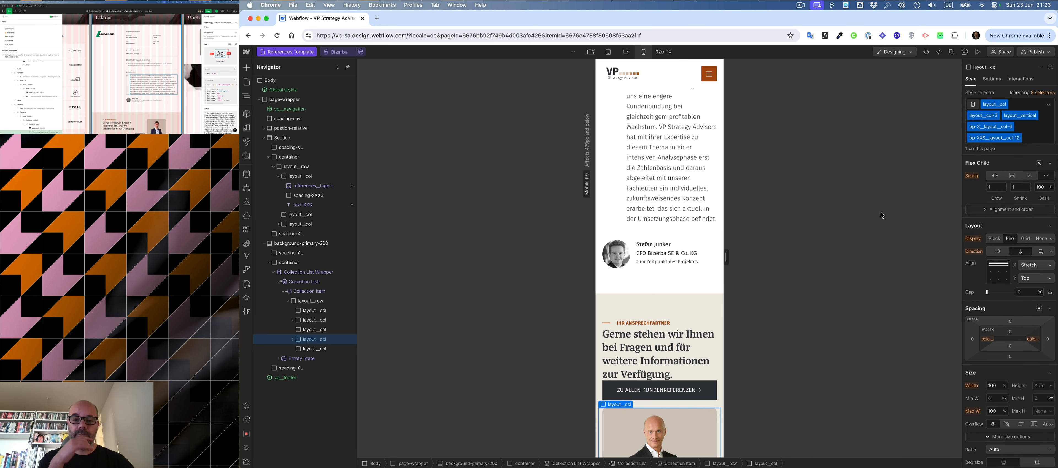
# Insert a Div Block into the contact text column of the contact section
pyautogui.click(693, 326)
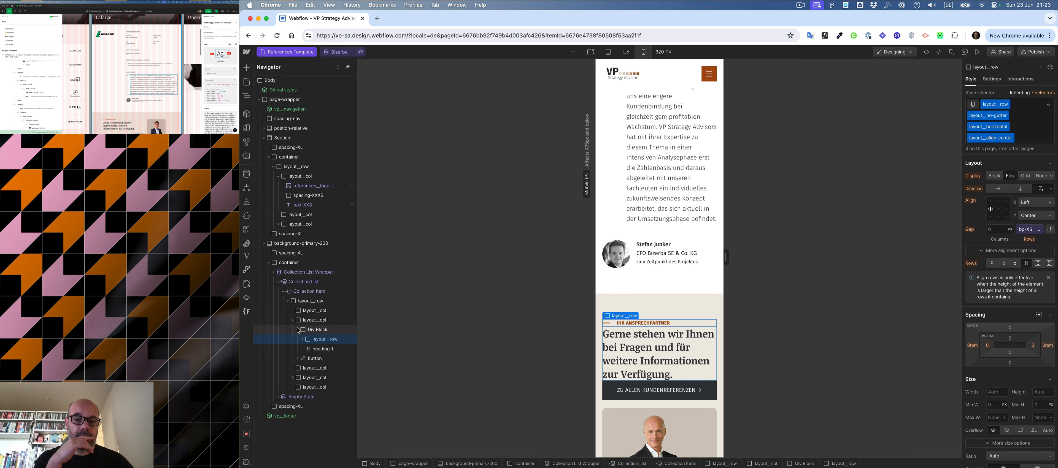
pyautogui.click(316, 329)
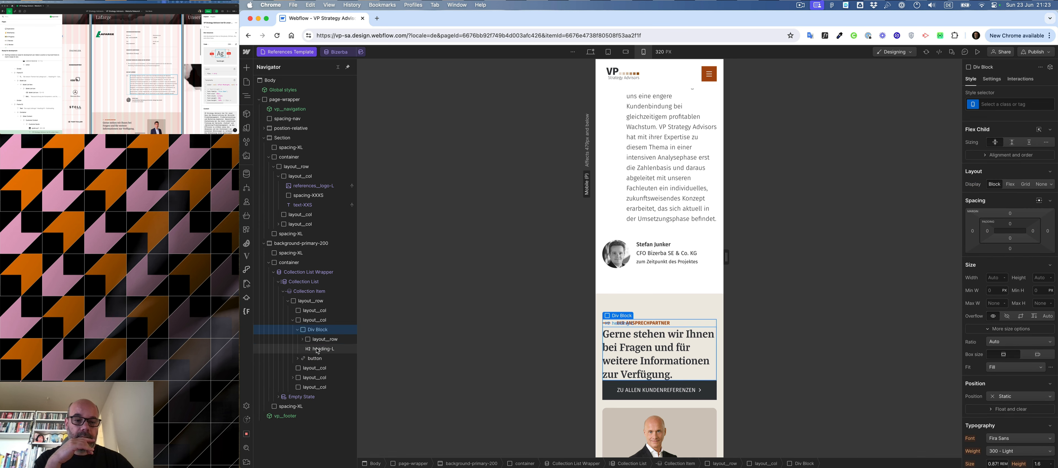
pyautogui.click(314, 358)
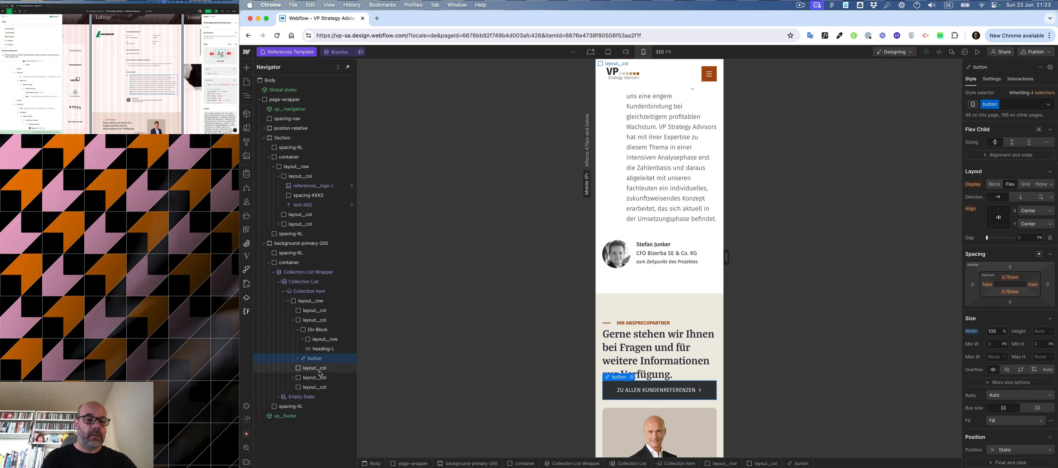
pyautogui.click(322, 352)
pyautogui.click(297, 330)
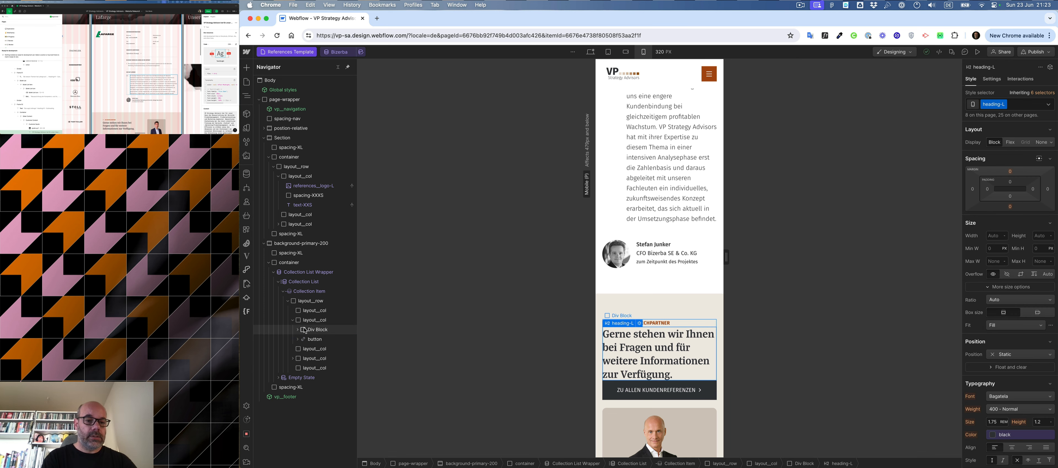
pyautogui.click(309, 320)
pyautogui.press('super+e')
pyautogui.write('div')
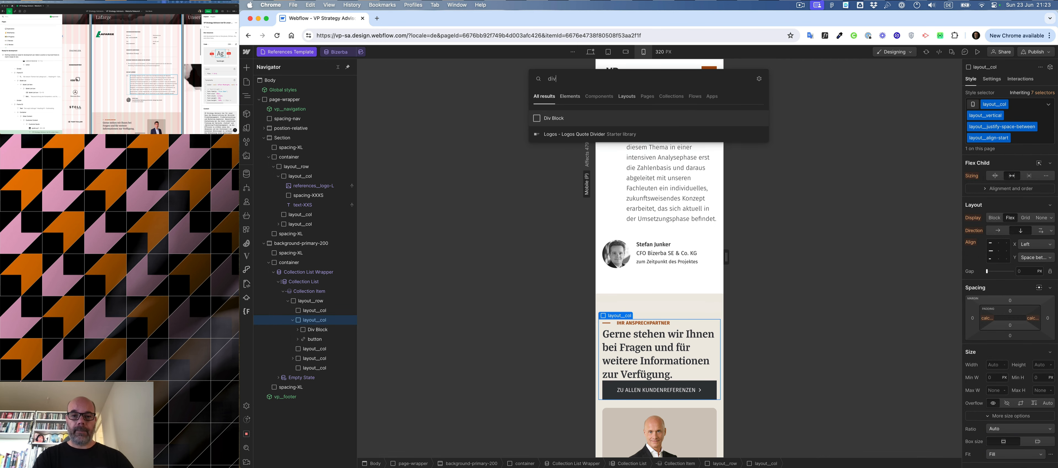
pyautogui.press('Return')
# Give the new div the spacing-S class and move it above the button
pyautogui.press('super+Return')
pyautogui.write('spac')
pyautogui.press('Down')
pyautogui.press('Down')
pyautogui.press('Down')
pyautogui.press('Down')
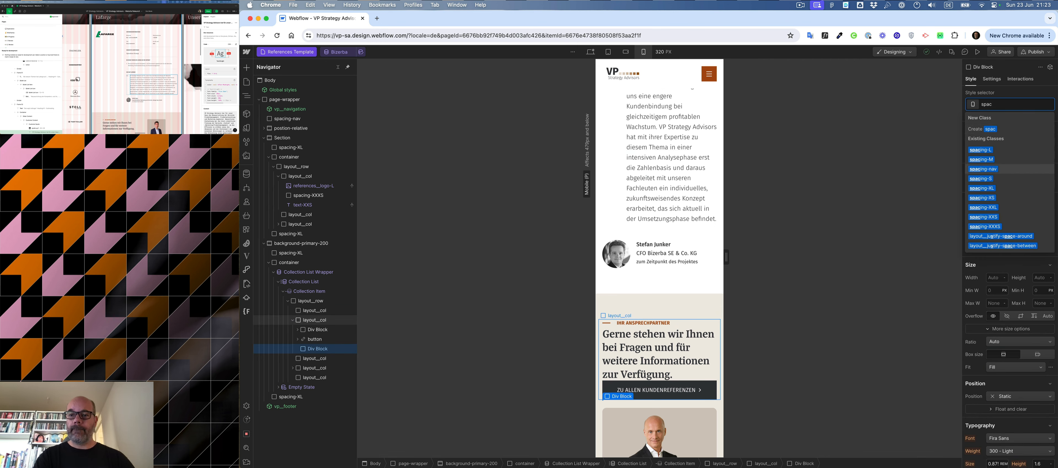
pyautogui.press('Return')
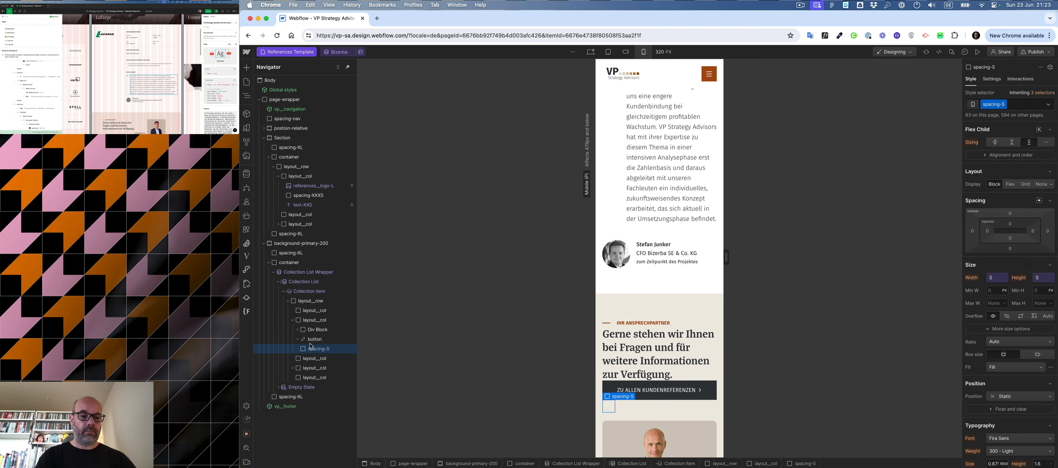
pyautogui.moveTo(311, 340); pyautogui.dragTo(311, 336)
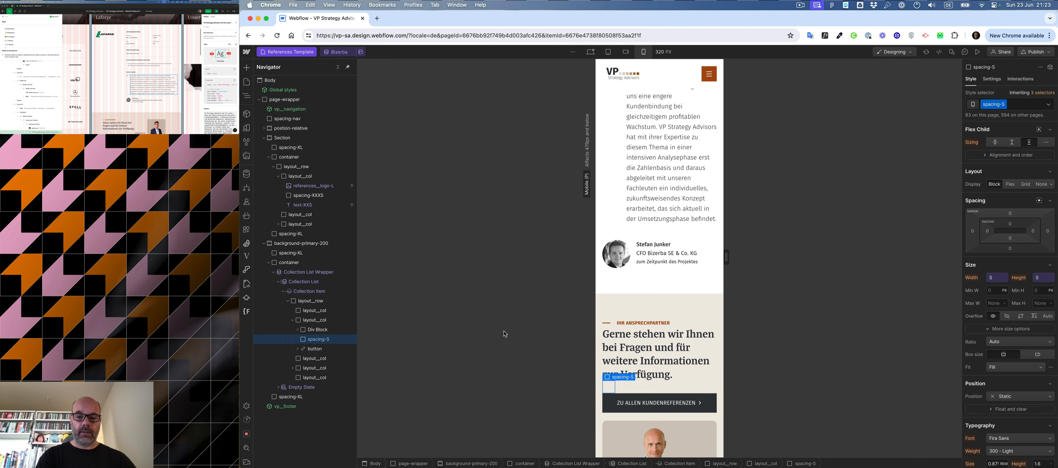
# Add the bp-XXS__layout__vertical combo class to the testimonial quote row at mobile portrait
pyautogui.scroll(-5, 657, 288)
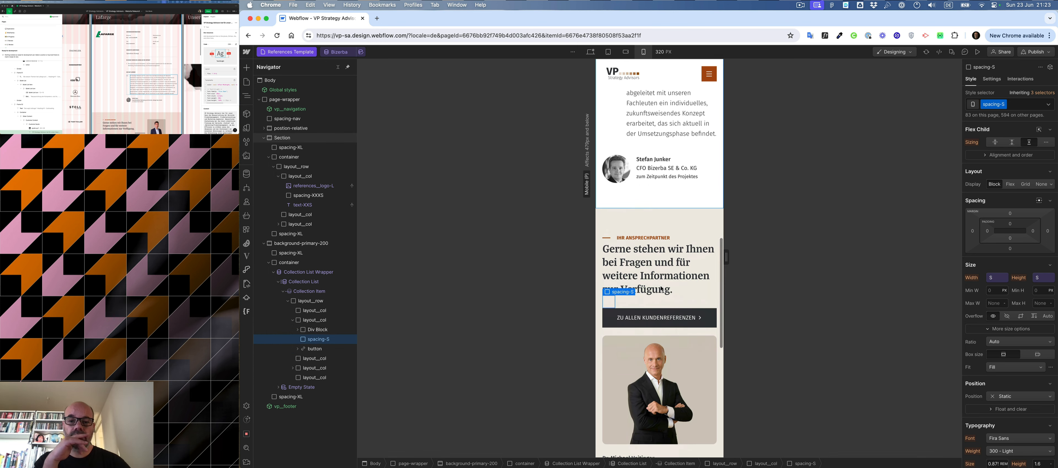
pyautogui.scroll(-2, 661, 289)
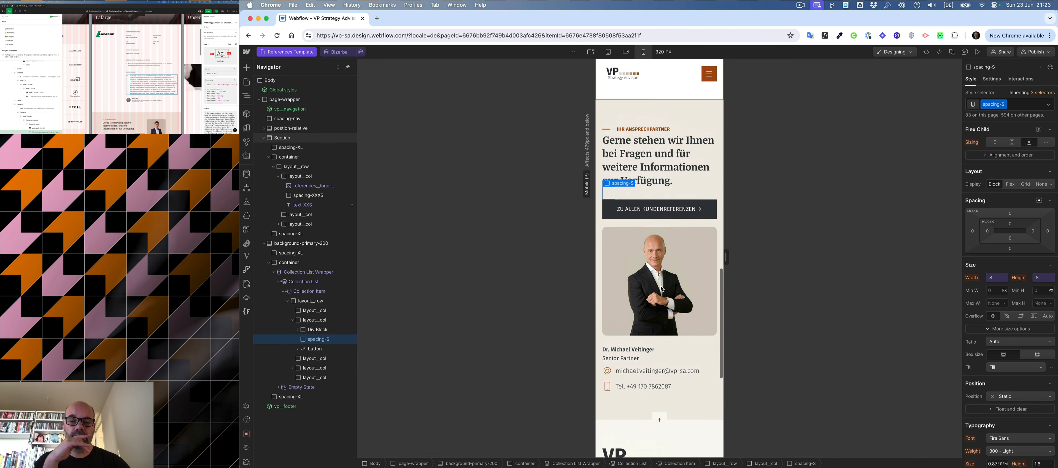
pyautogui.scroll(-3, 661, 289)
pyautogui.scroll(10, 661, 288)
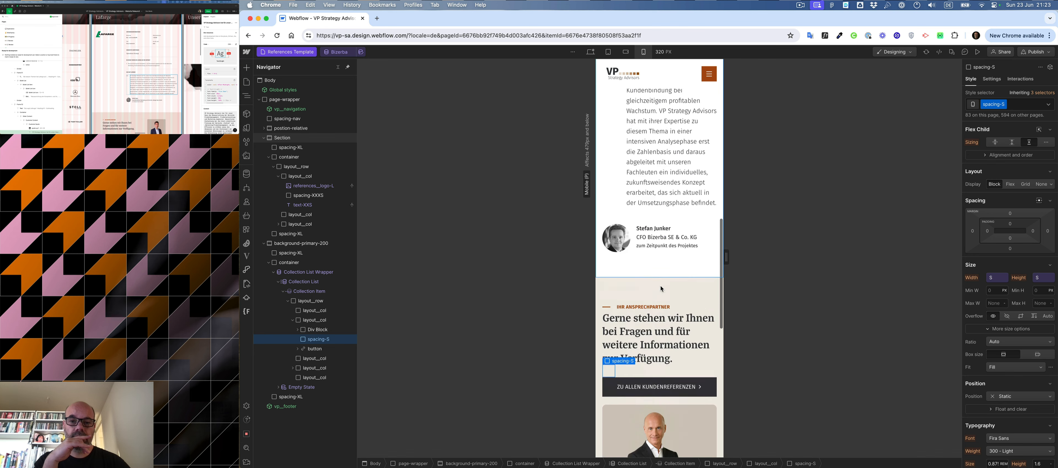
pyautogui.scroll(-5, 661, 289)
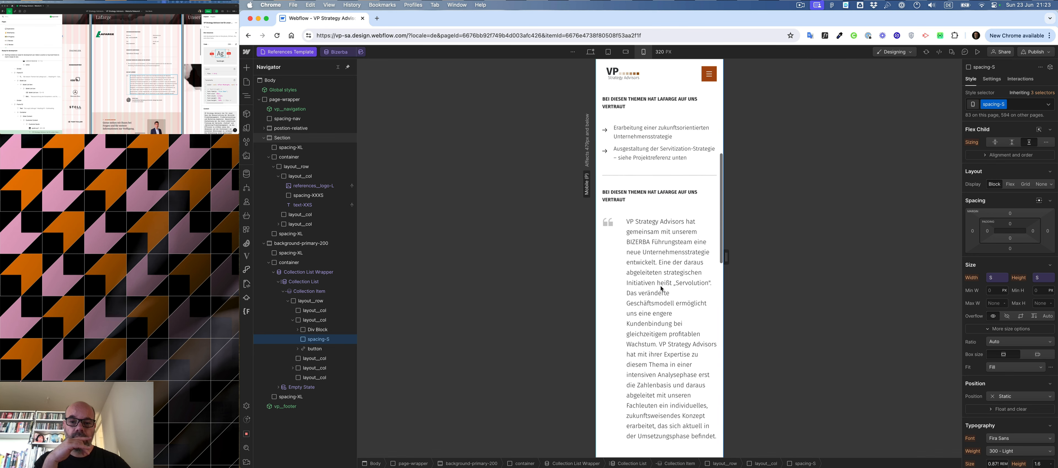
pyautogui.scroll(3, 661, 288)
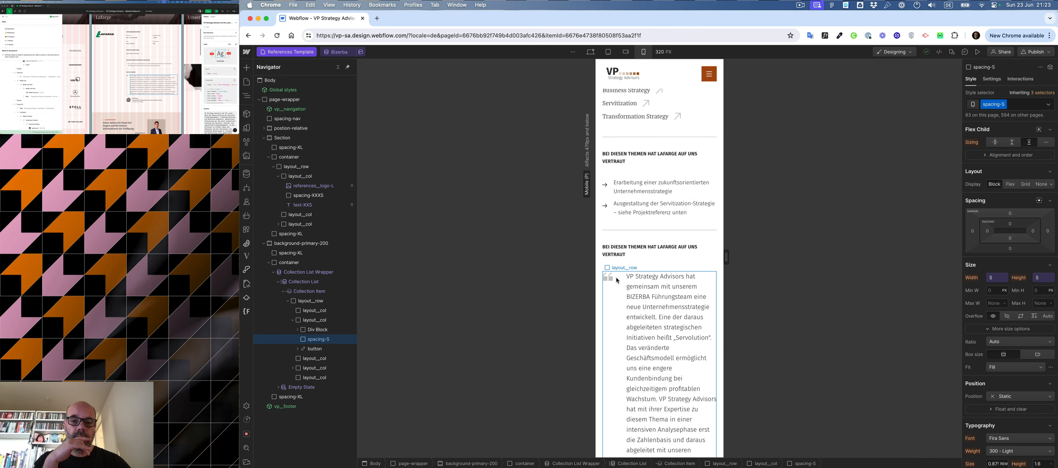
pyautogui.click(616, 281)
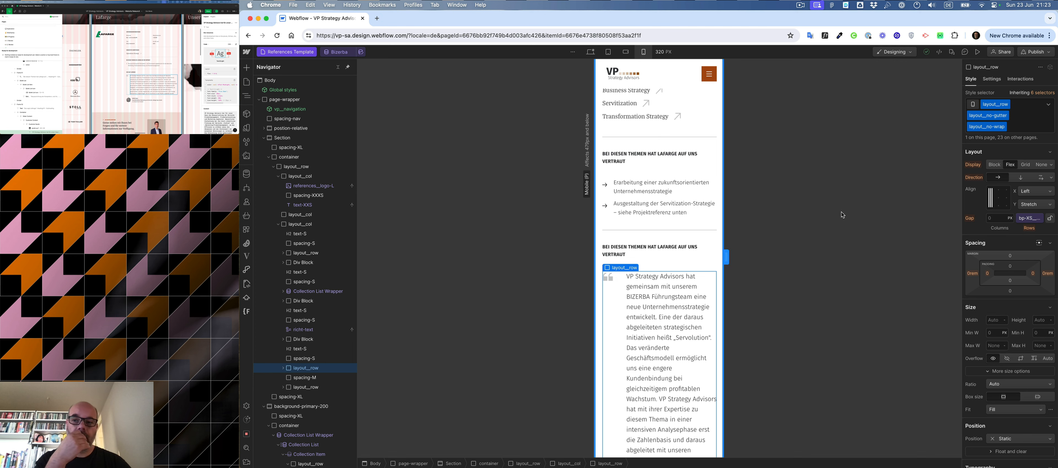
pyautogui.click(1030, 126)
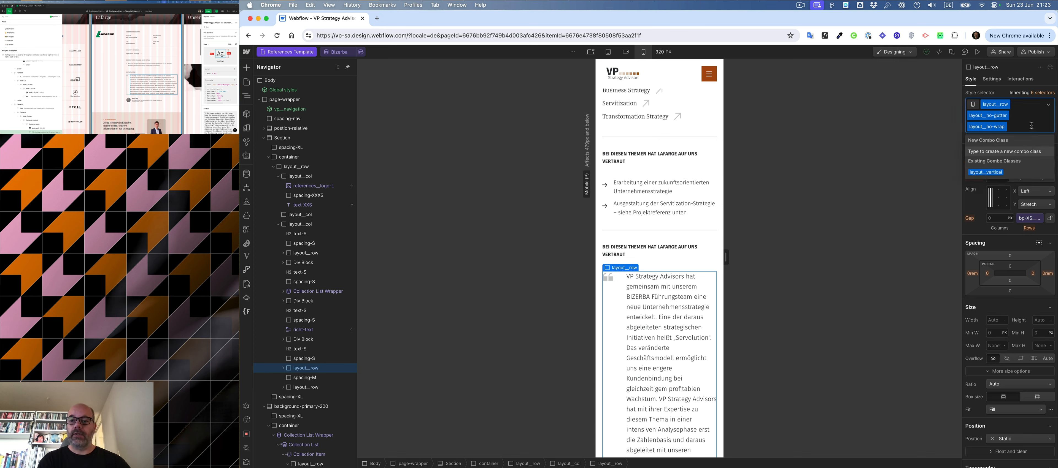
pyautogui.write('ver')
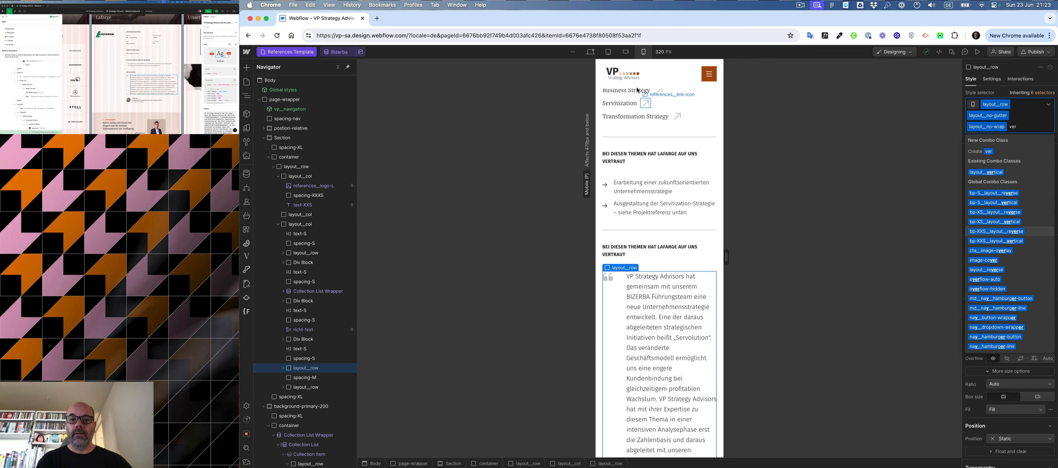
pyautogui.click(981, 241)
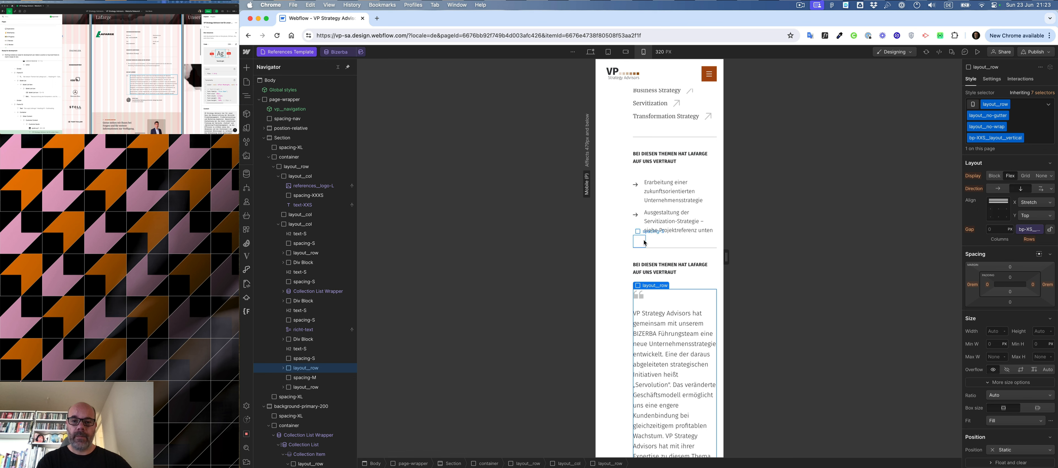
# Undo the last change and reselect the reference logo column in the intro row
pyautogui.click(621, 270)
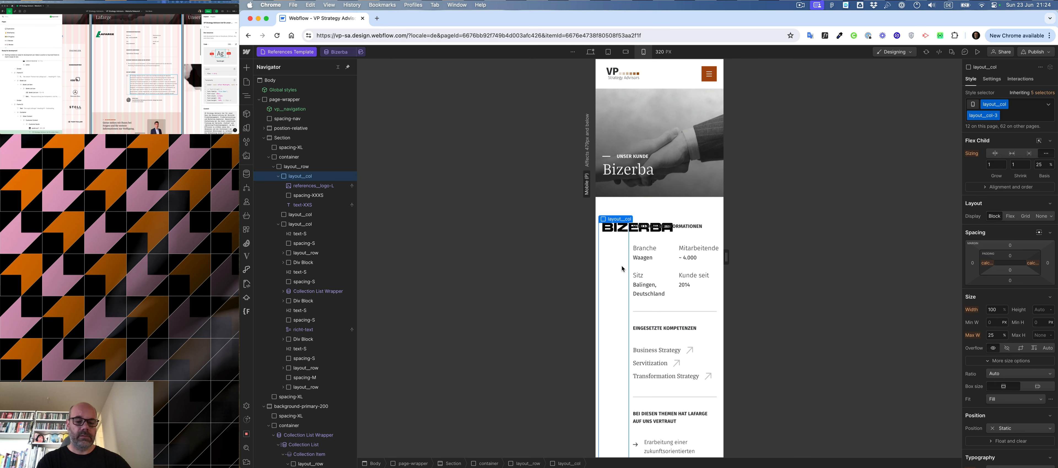
pyautogui.press('super+z')
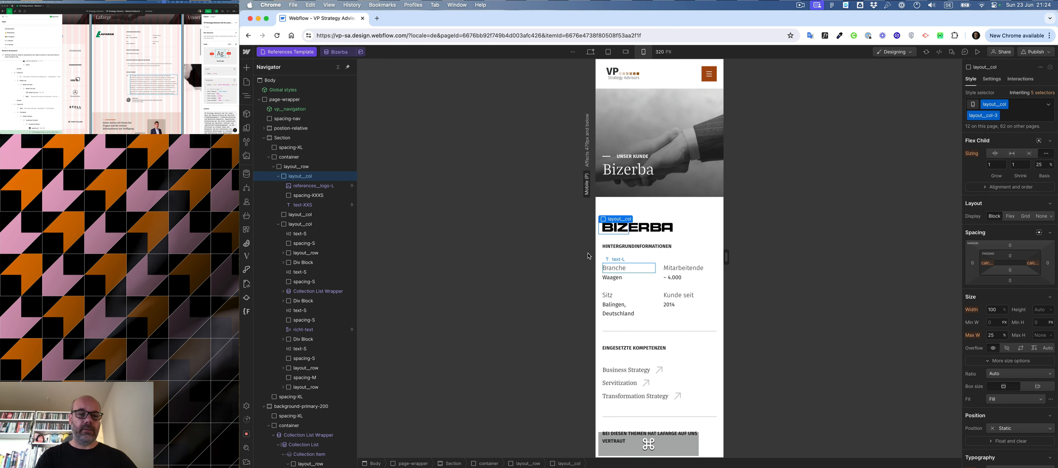
pyautogui.click(278, 176)
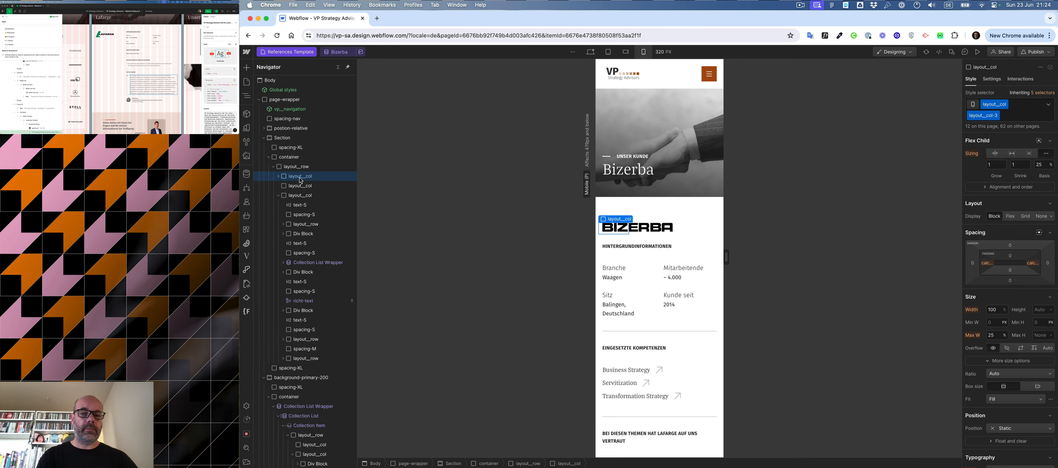
pyautogui.click(298, 187)
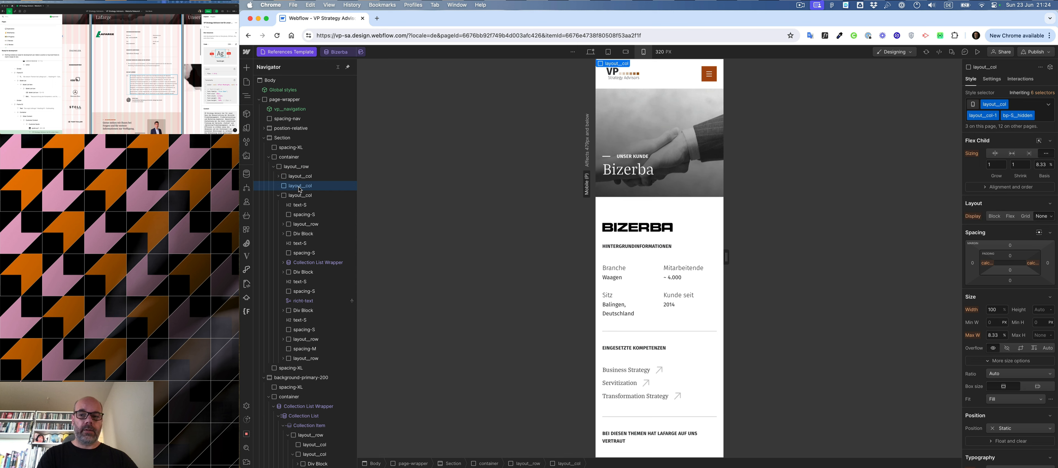
pyautogui.click(296, 195)
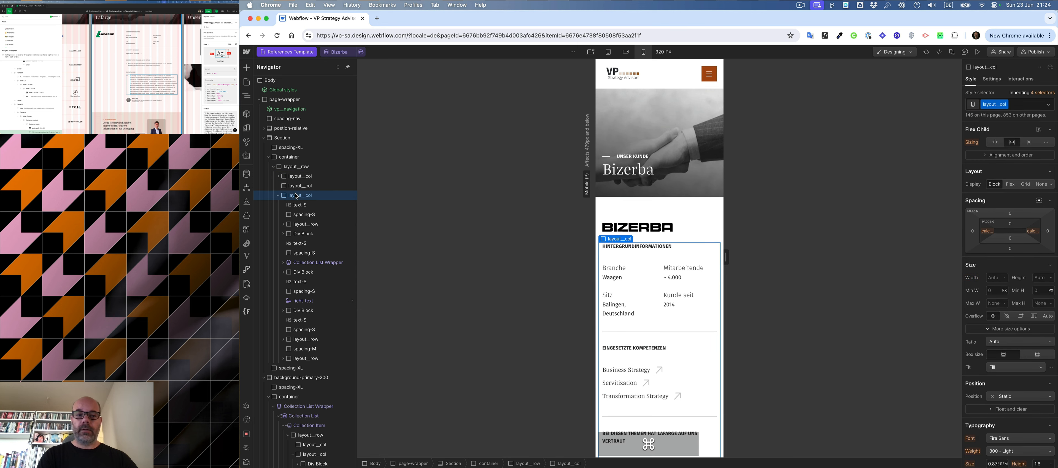
pyautogui.click(295, 176)
pyautogui.press('super+Return')
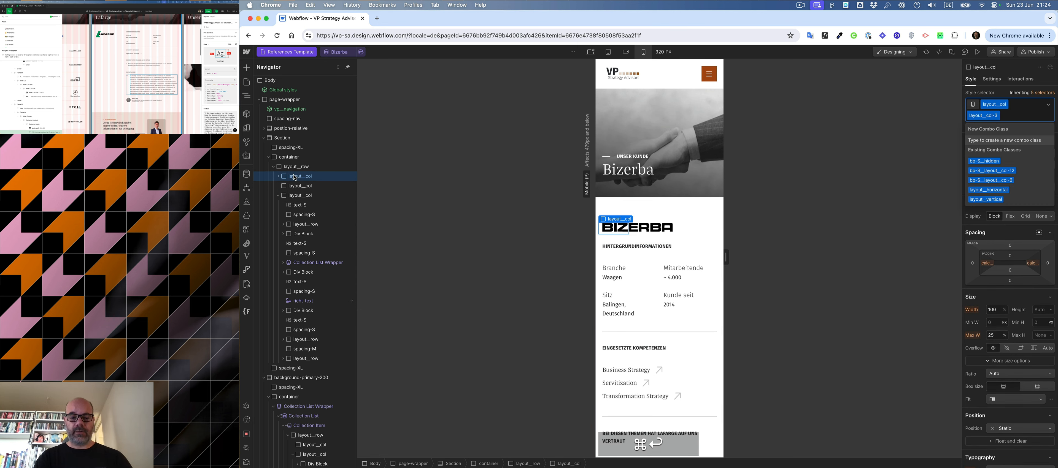
pyautogui.write('12')
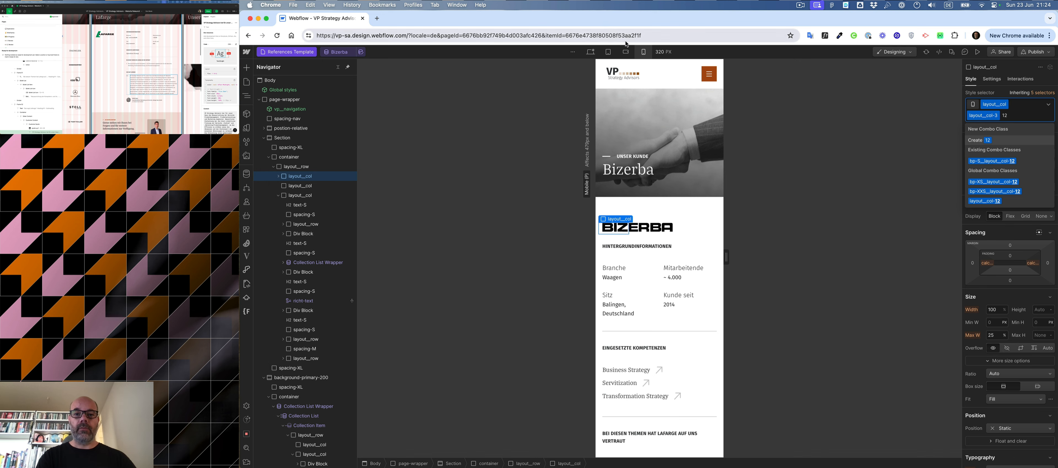
# Review the reference page layout at the mobile landscape and tablet breakpoints
pyautogui.click(625, 52)
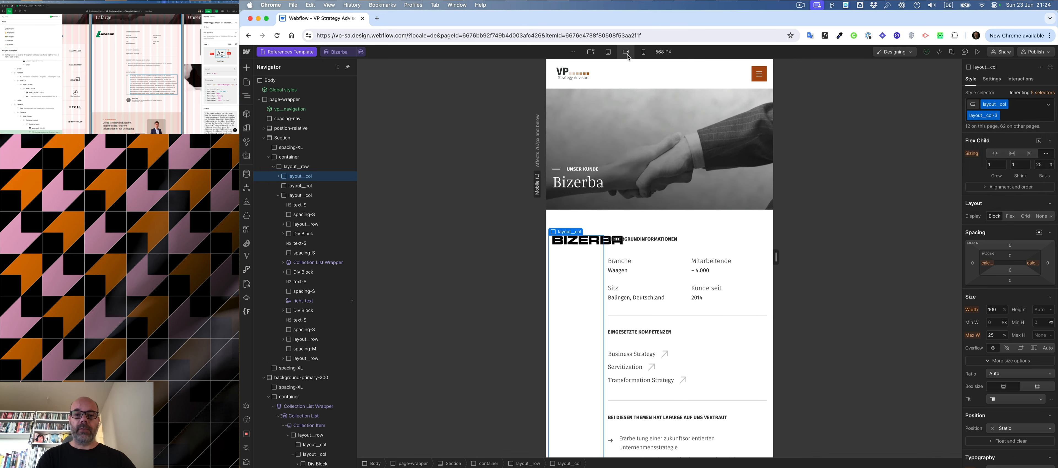
pyautogui.click(608, 52)
pyautogui.scroll(-15, 629, 420)
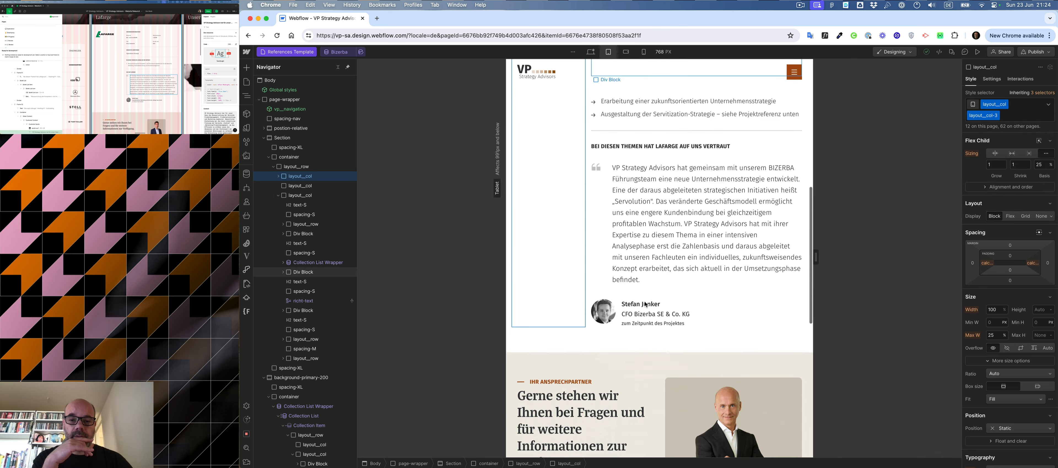
pyautogui.scroll(-1, 645, 305)
pyautogui.scroll(16, 646, 305)
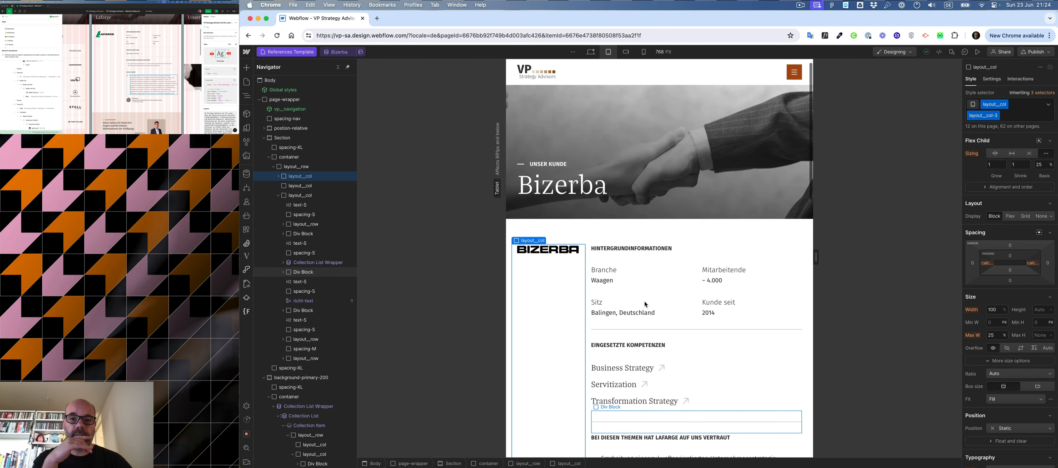
# Add the bp-XS__layout__col-12 combo class to the reference logo column at mobile landscape
pyautogui.click(626, 56)
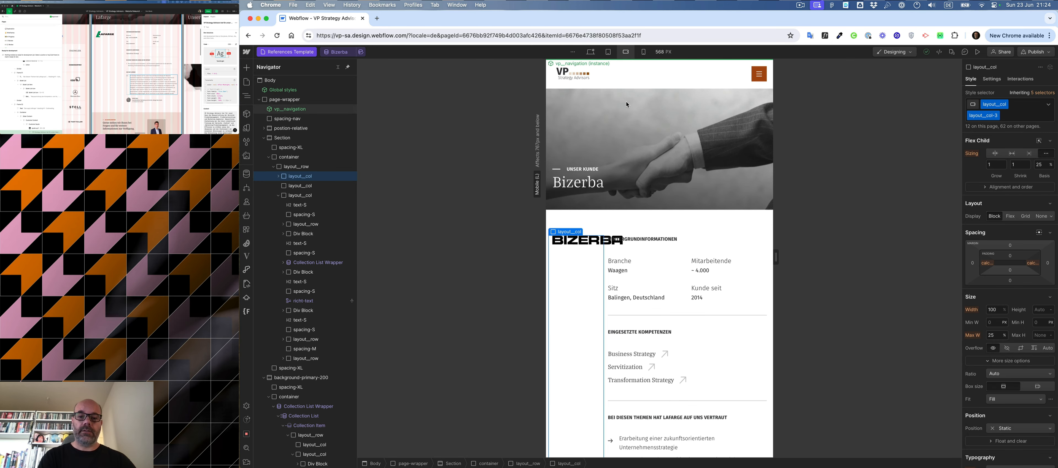
pyautogui.press('super+Return')
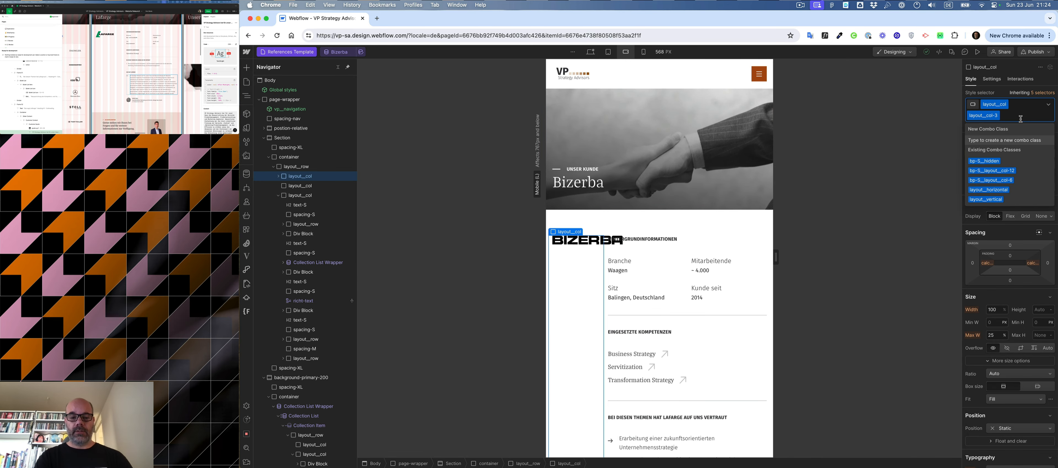
pyautogui.write('12')
pyautogui.press('Return')
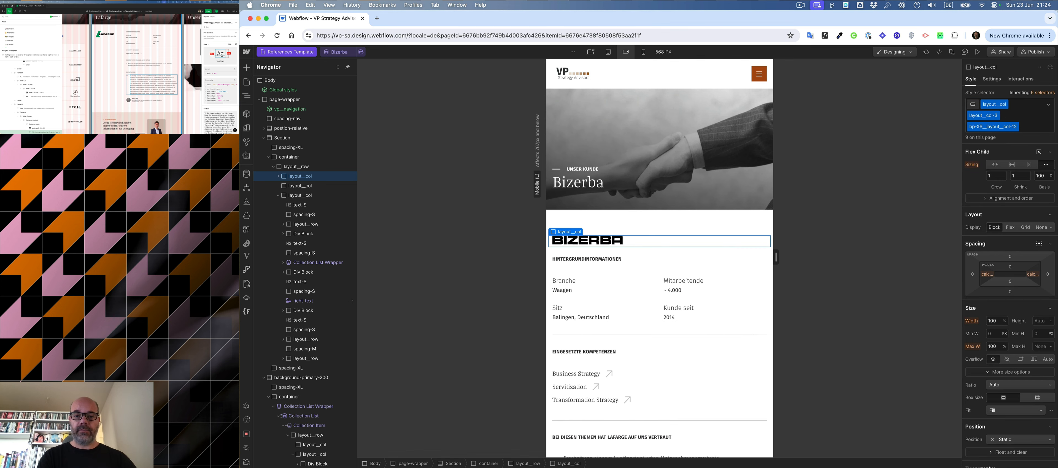
pyautogui.scroll(-2, 621, 267)
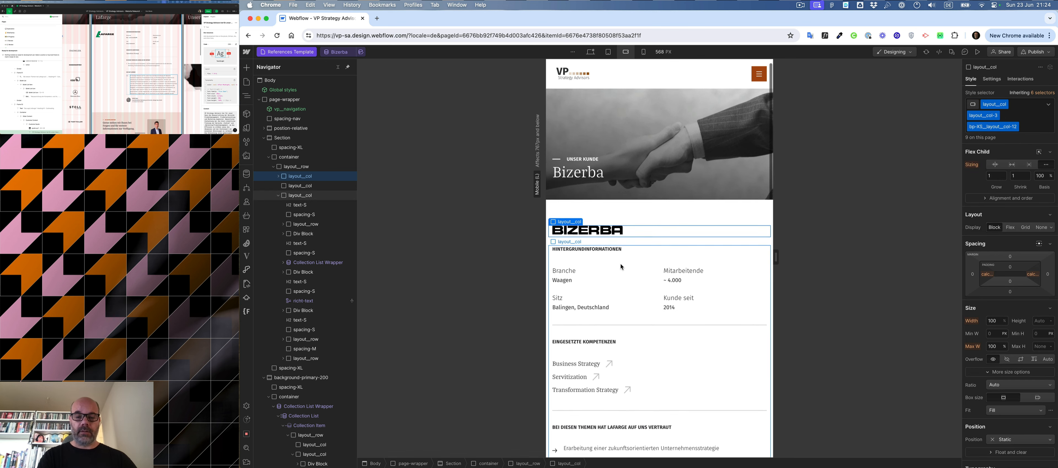
pyautogui.scroll(-10, 621, 267)
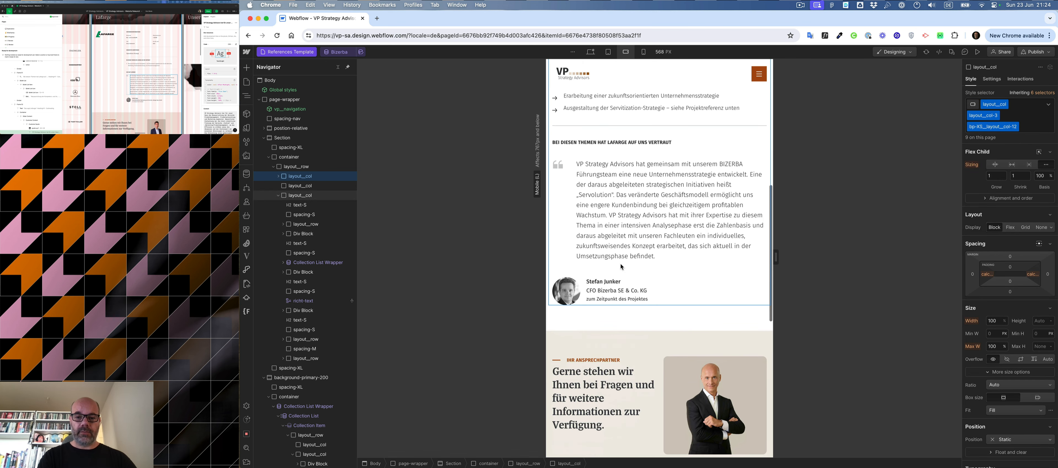
# Add the layout__vertical combo class to the testimonial quote row at mobile portrait
pyautogui.click(641, 52)
pyautogui.scroll(10, 623, 202)
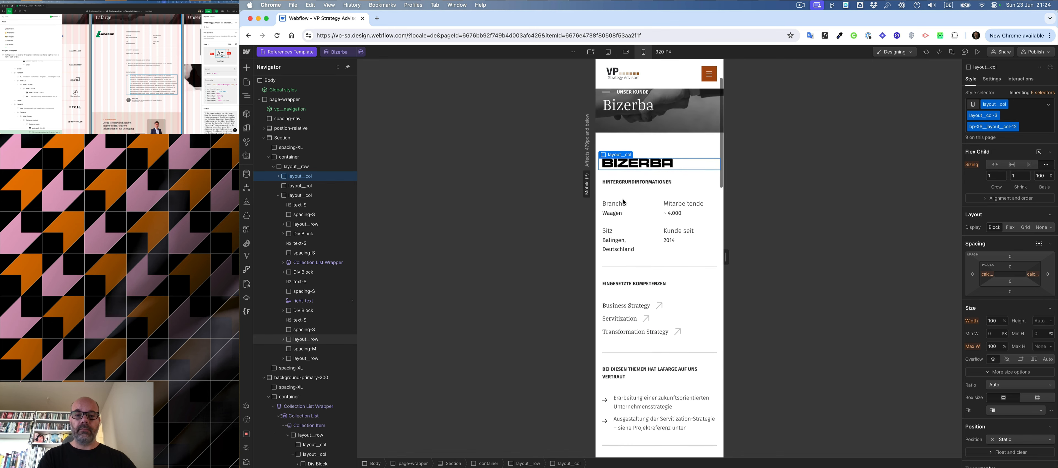
pyautogui.scroll(-8, 623, 202)
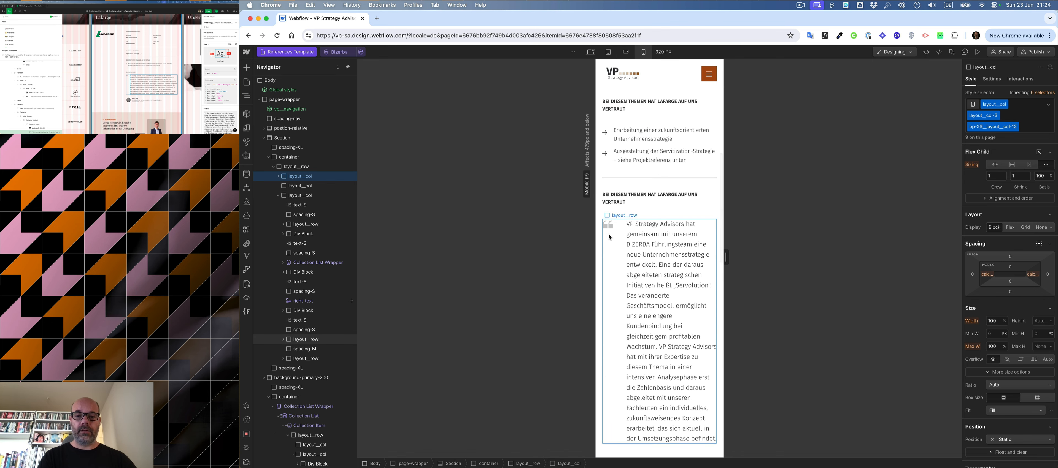
pyautogui.click(616, 230)
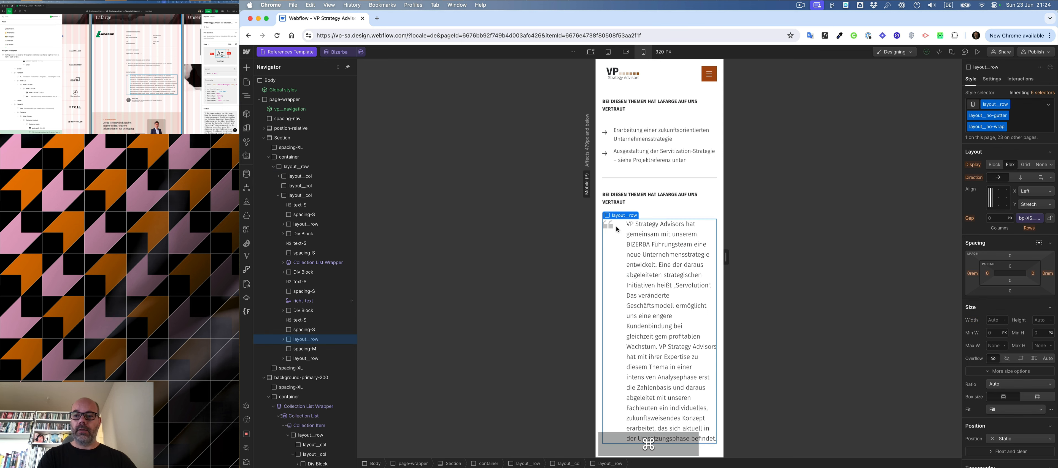
pyautogui.press('super+Return')
pyautogui.press('Down')
pyautogui.press('Return')
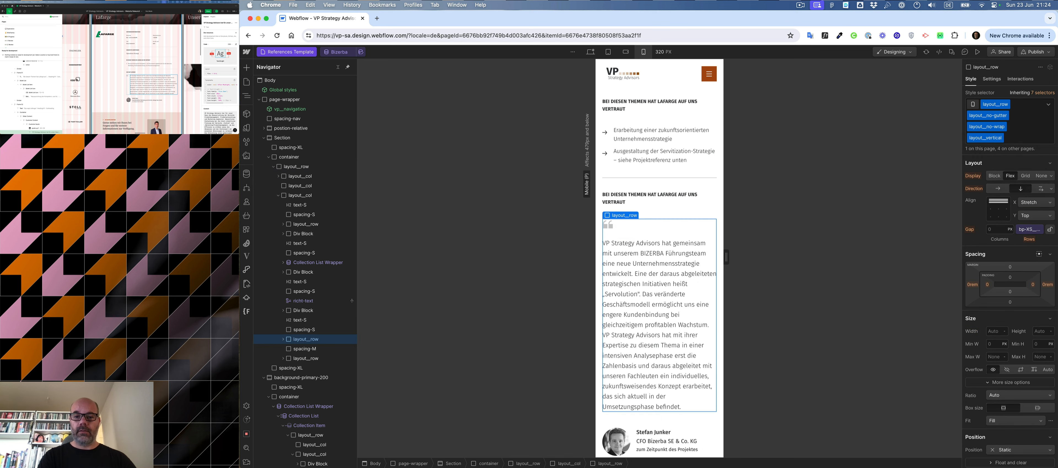
# Scroll through the reference page at mobile portrait to review the testimonial and contact sections
pyautogui.scroll(-3, 653, 247)
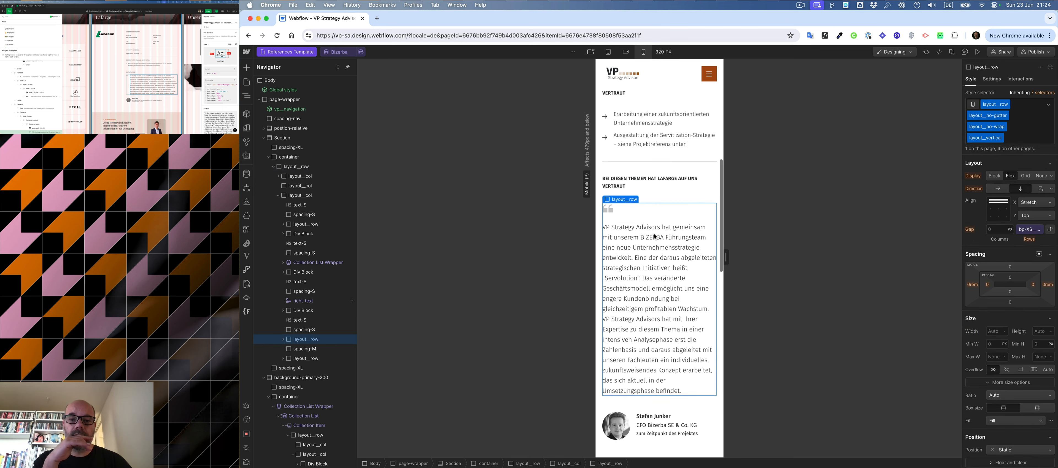
pyautogui.scroll(-4, 654, 236)
pyautogui.scroll(9, 654, 236)
pyautogui.scroll(-12, 654, 236)
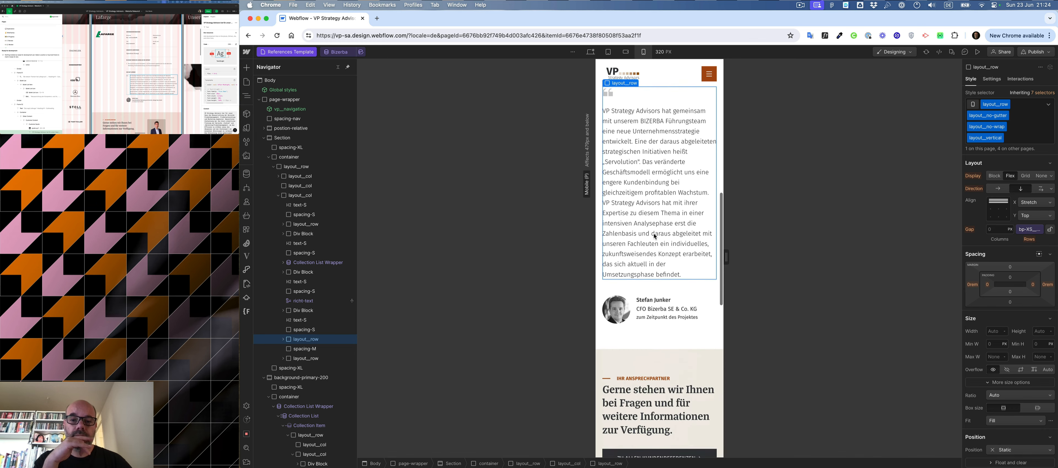
pyautogui.scroll(-15, 654, 236)
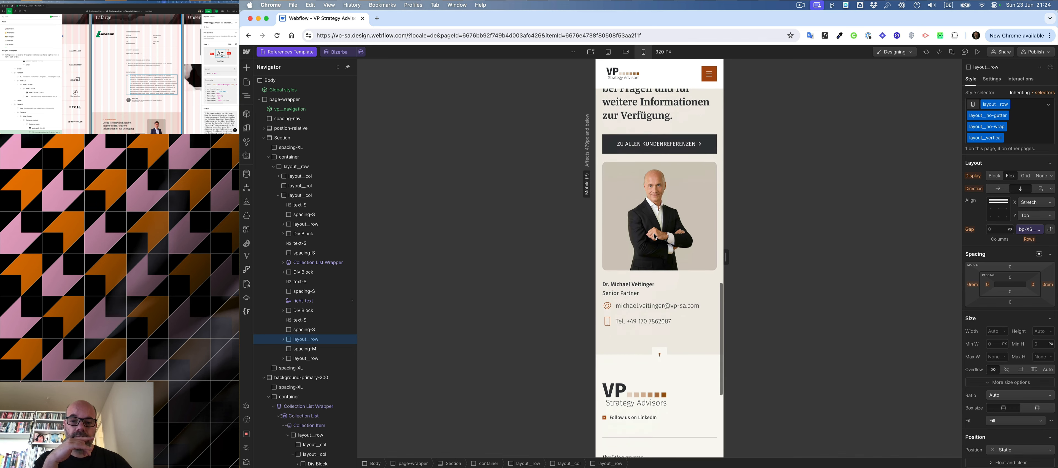
pyautogui.scroll(14, 654, 236)
pyautogui.scroll(15, 655, 236)
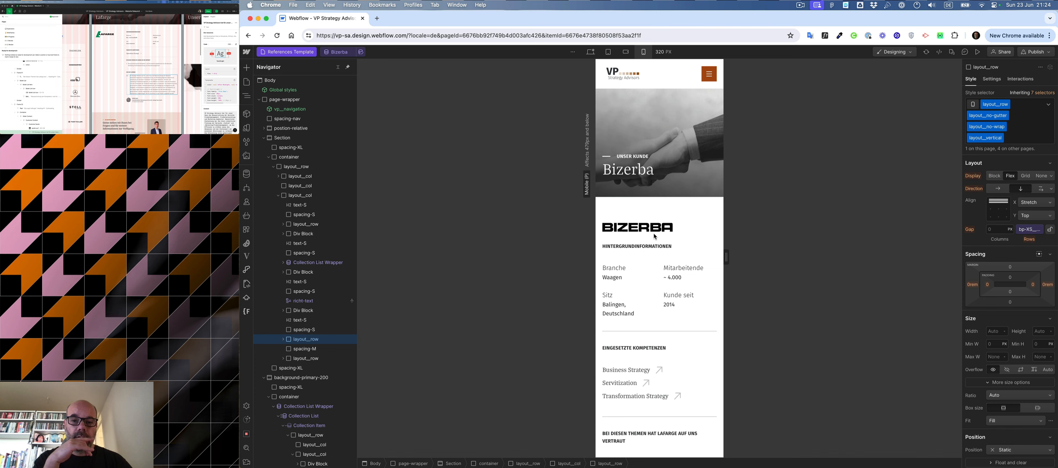
pyautogui.scroll(-15, 654, 236)
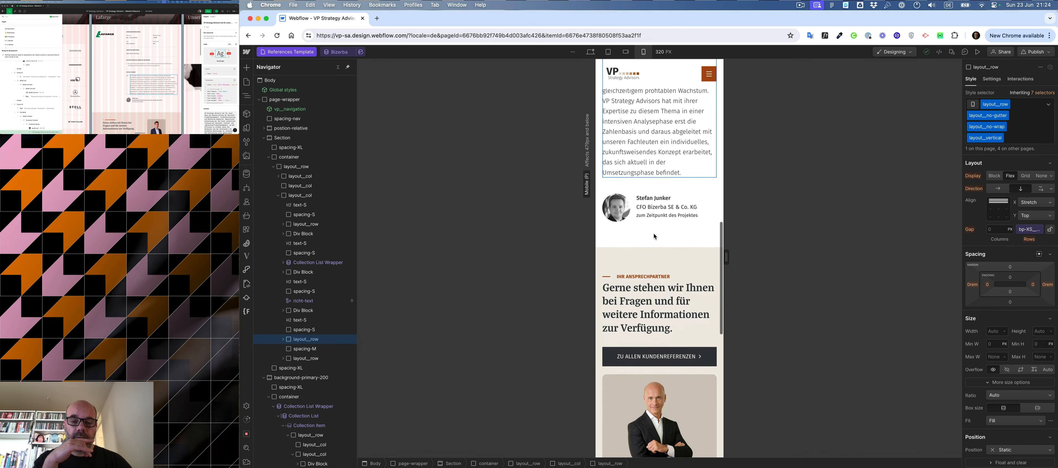
pyautogui.scroll(-3, 655, 236)
pyautogui.scroll(10, 654, 236)
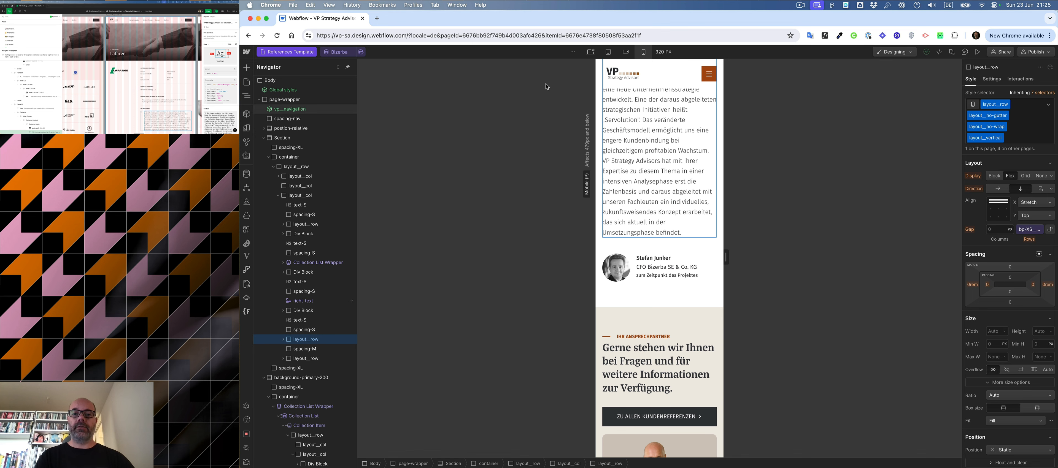
# Open the staging site and test the Business Strategy link on the published Bizerba reference page
pyautogui.click(590, 52)
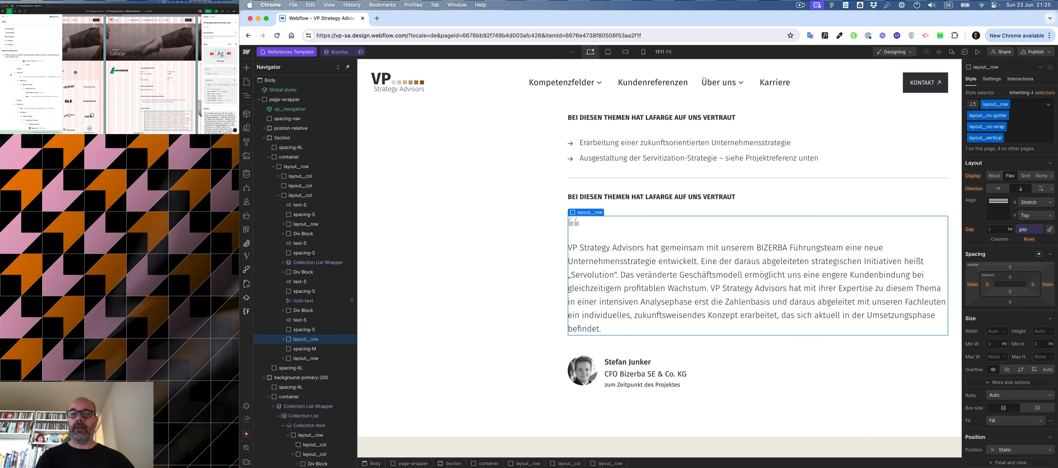
pyautogui.click(1035, 52)
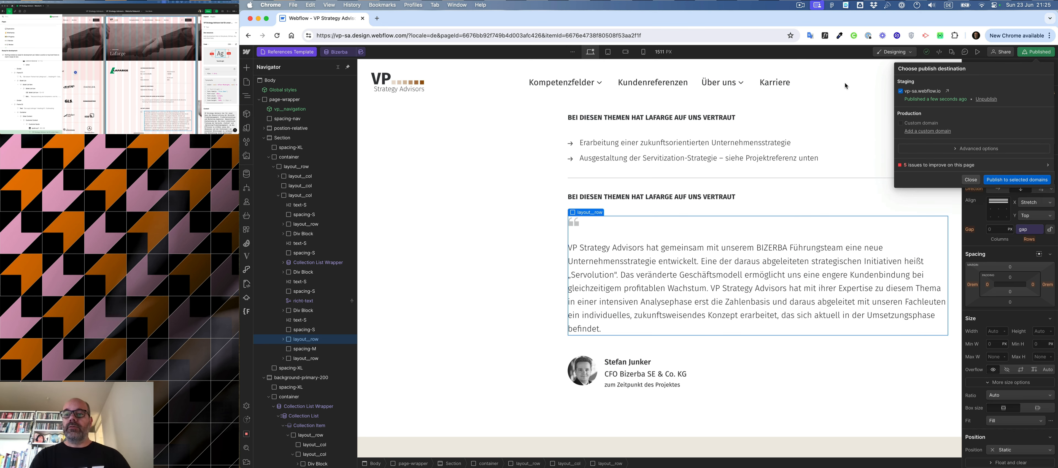
pyautogui.click(947, 91)
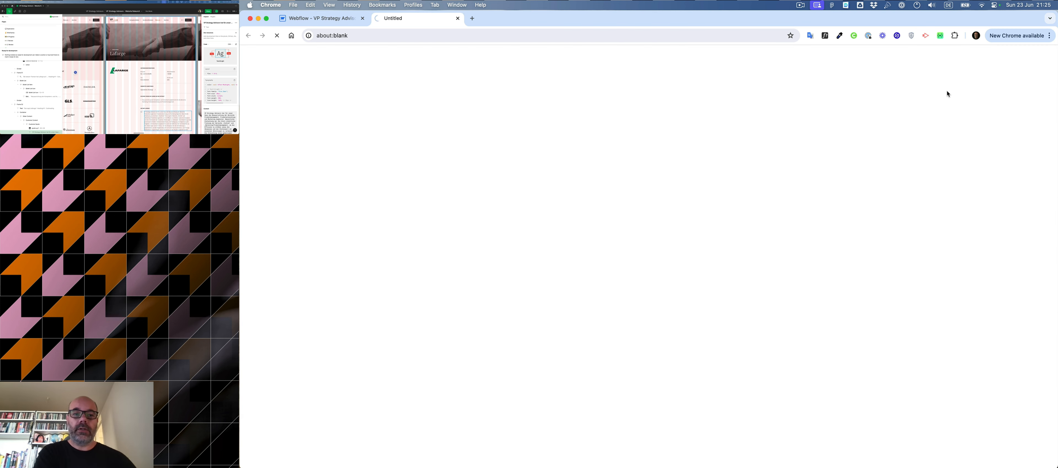
pyautogui.scroll(-10, 629, 188)
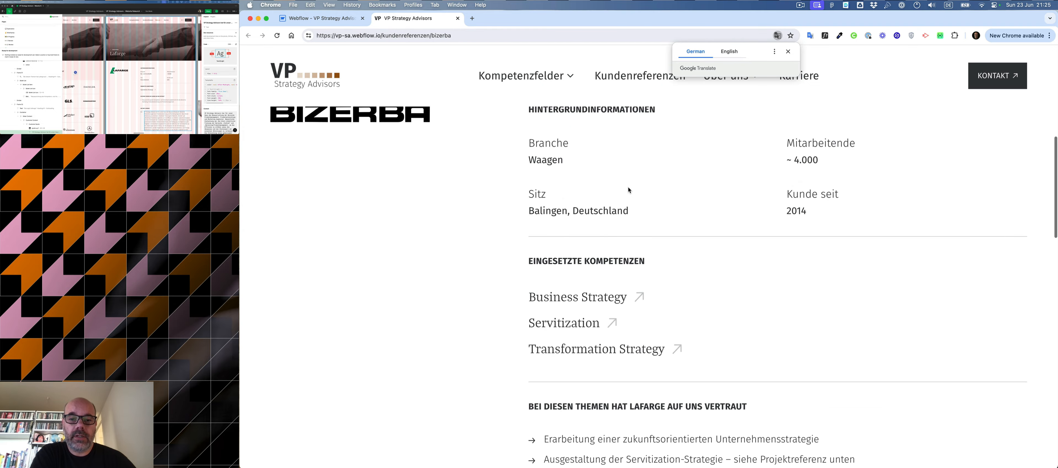
pyautogui.click(574, 299)
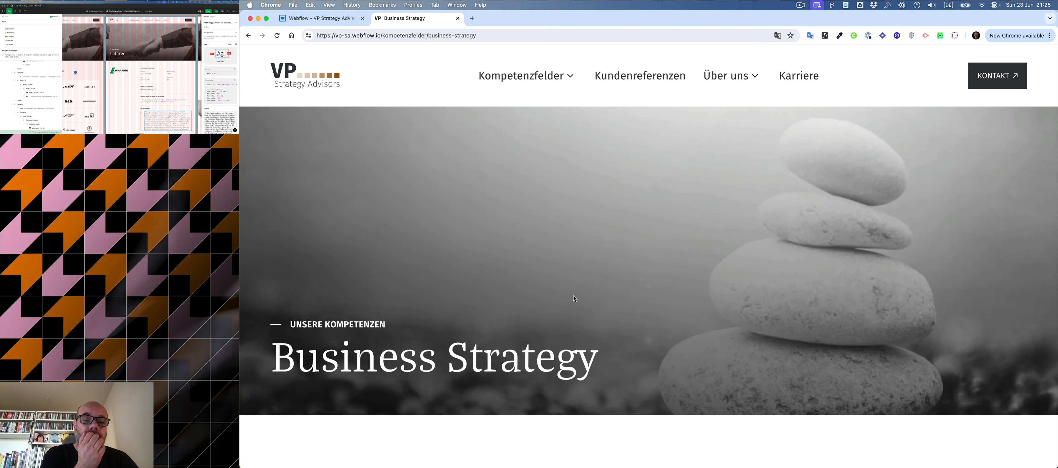
pyautogui.click(246, 36)
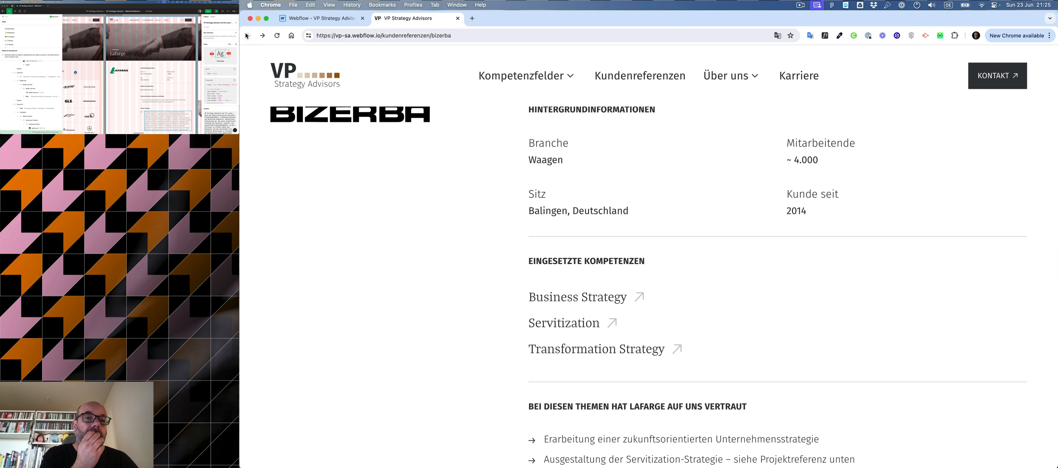
# Return to the designer, close the publish dialog, and open the Business Strategy item in the Service pages CMS collection
pyautogui.click(300, 21)
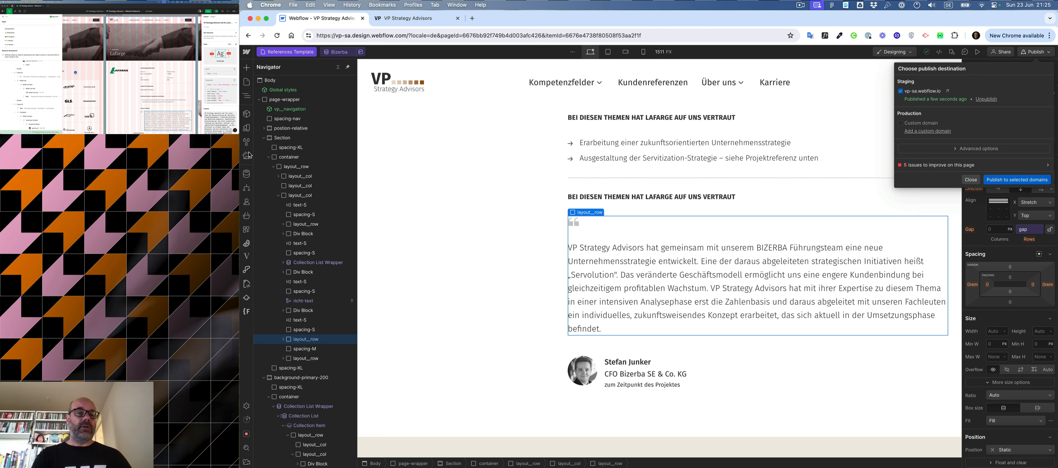
pyautogui.press('Escape')
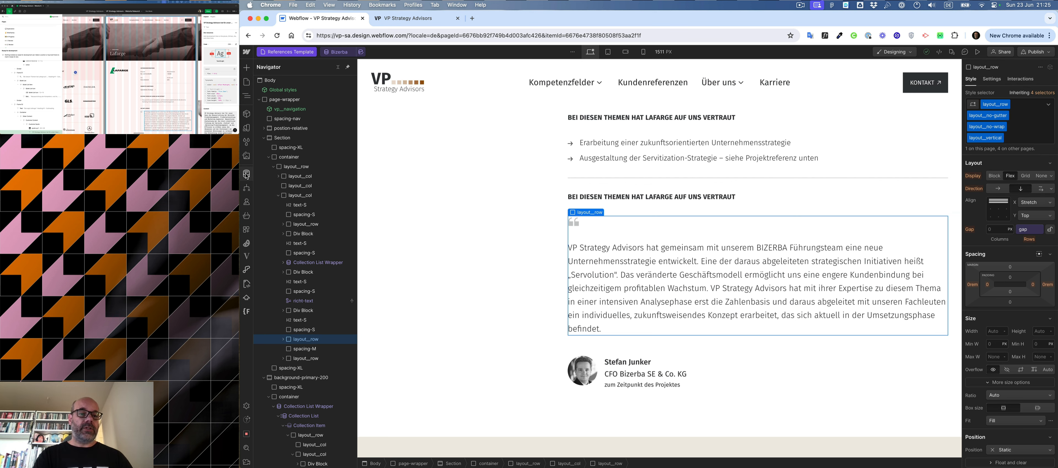
pyautogui.click(246, 174)
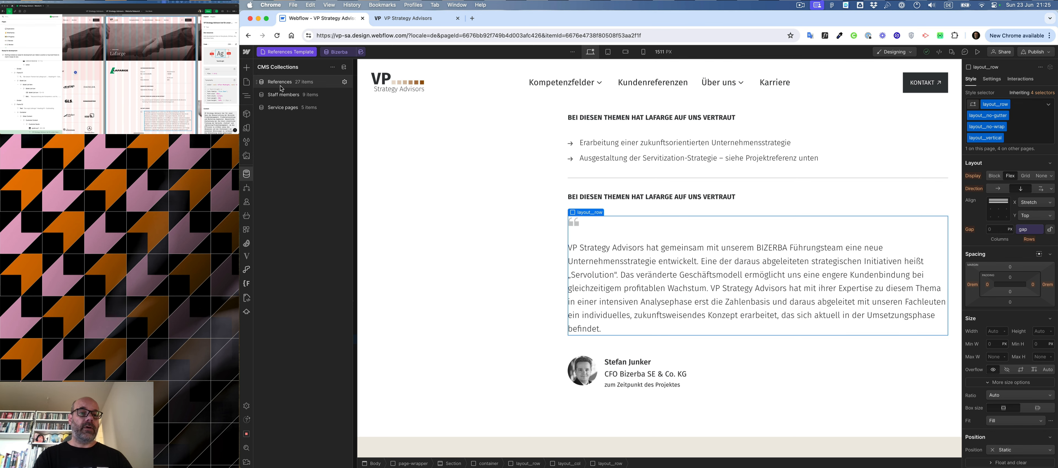
pyautogui.click(277, 111)
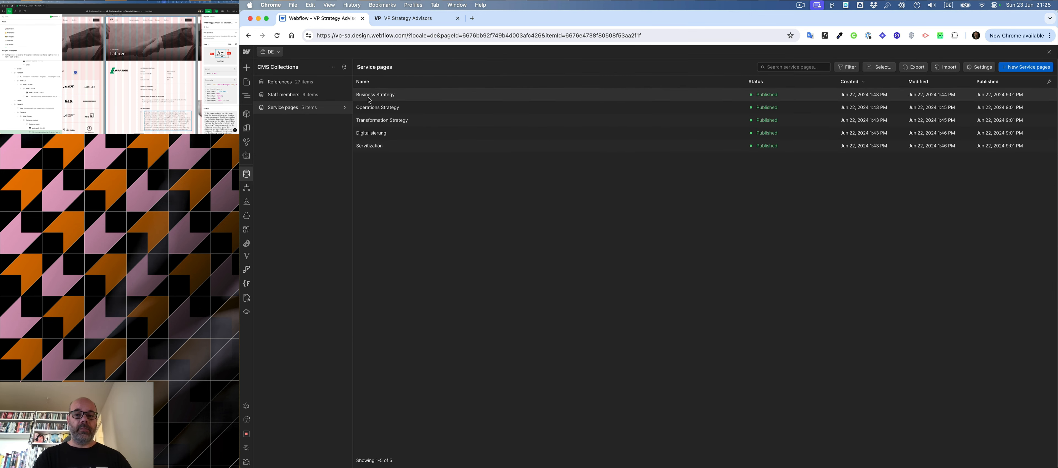
pyautogui.click(369, 96)
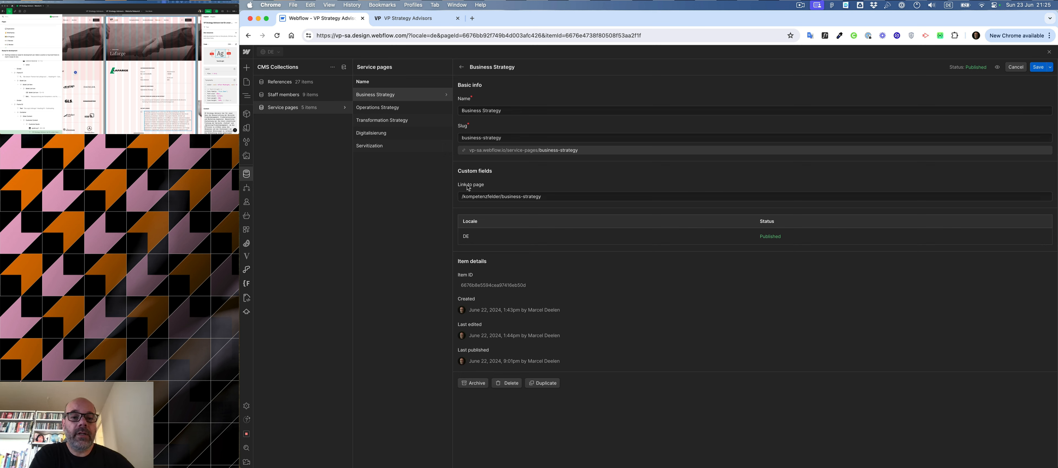
# Examine the Business Strategy item's Link to page value, then close the item and the CMS collections
pyautogui.click(564, 198)
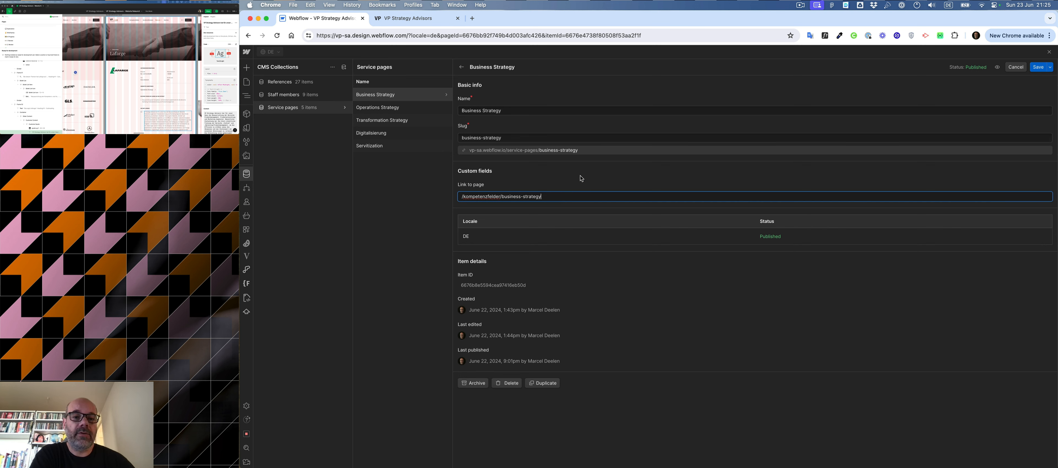
pyautogui.moveTo(545, 197); pyautogui.dragTo(448, 199)
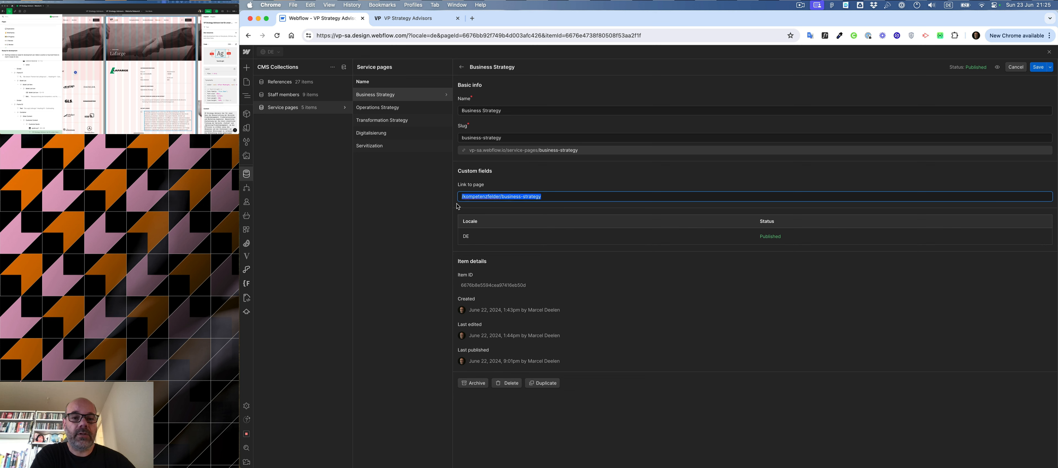
pyautogui.click(537, 184)
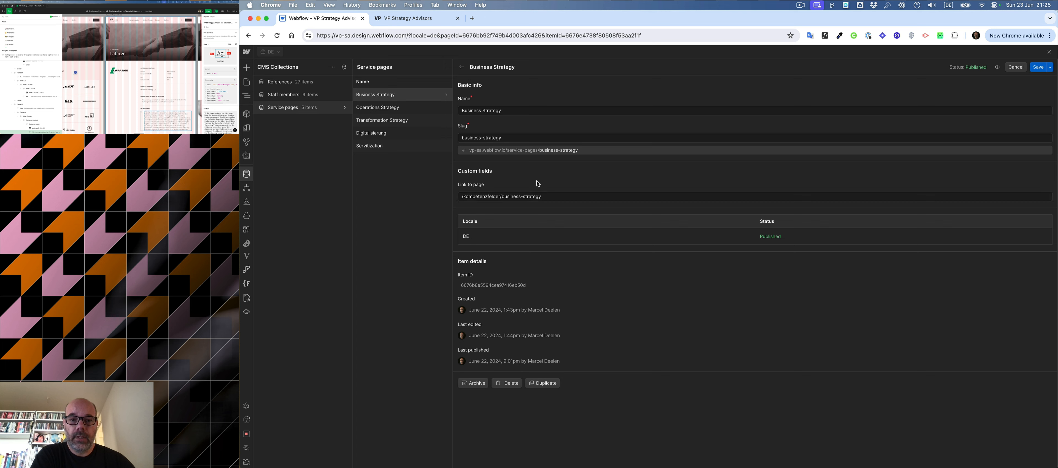
pyautogui.click(460, 197)
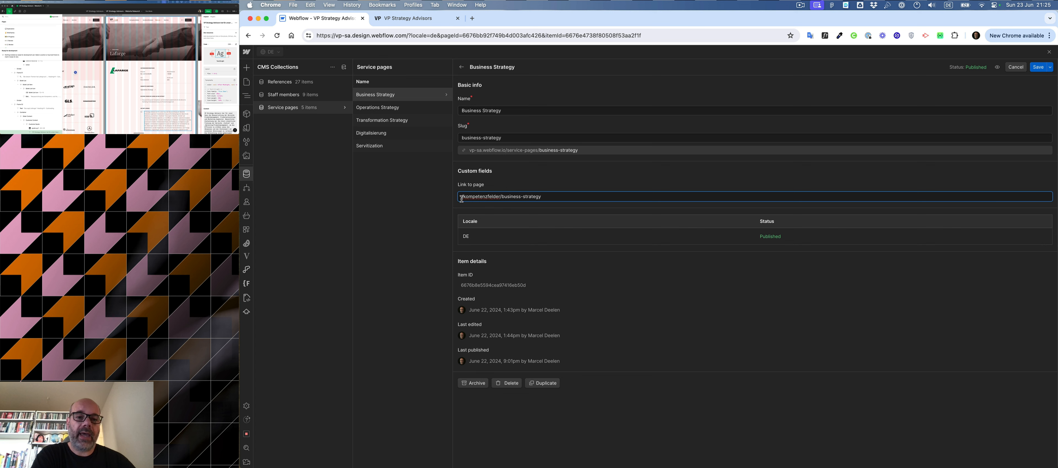
pyautogui.click(528, 179)
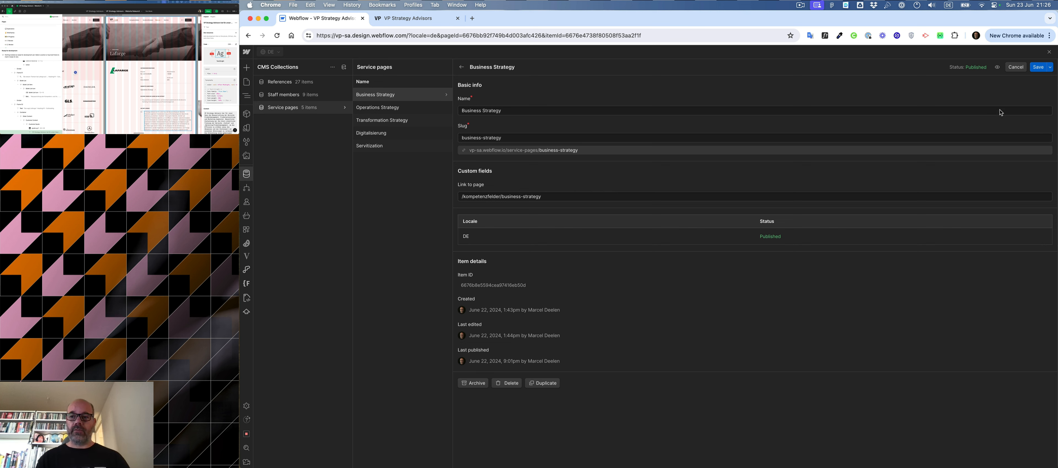
pyautogui.click(1049, 53)
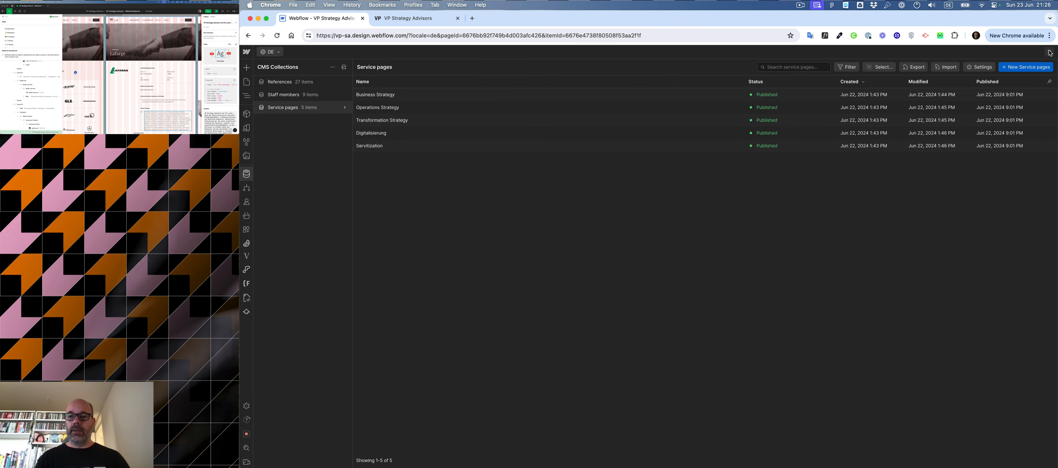
pyautogui.click(1049, 52)
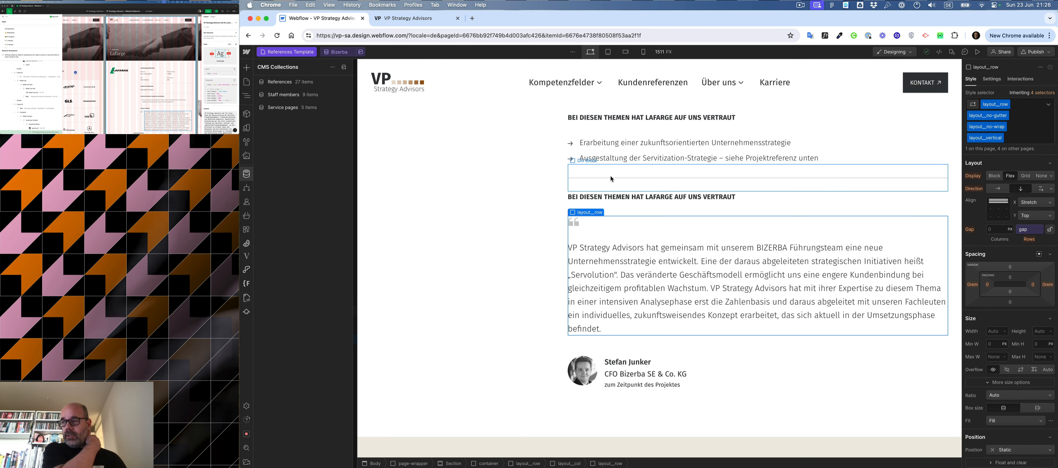
# Switch the References Template preview to the Stryker reference item and scroll to its testimonial section
pyautogui.scroll(-5, 127, 92)
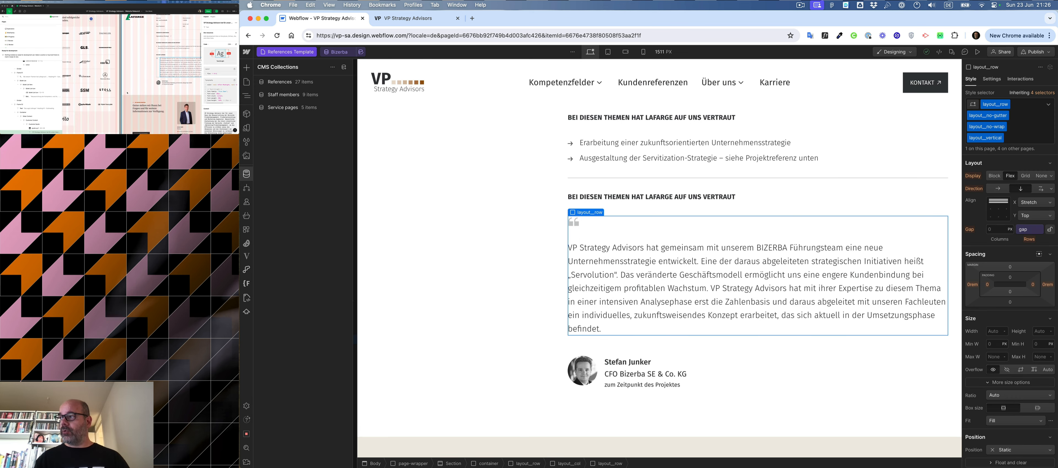
pyautogui.scroll(-6, 127, 92)
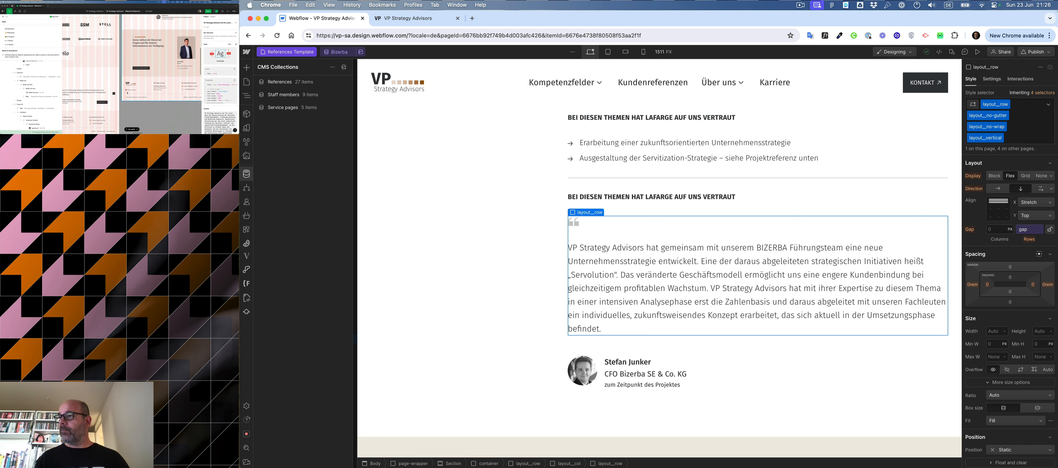
pyautogui.hscroll(-5, 127, 93)
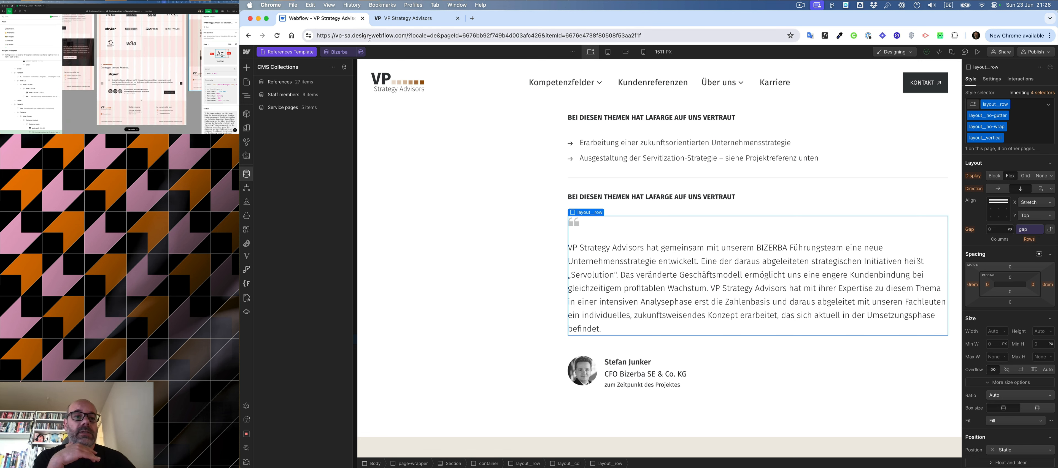
pyautogui.click(287, 52)
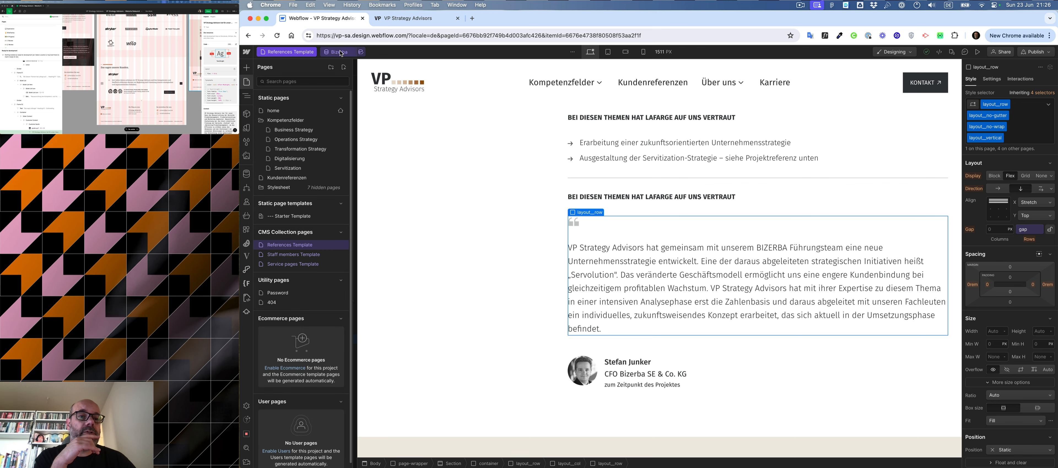
pyautogui.click(341, 53)
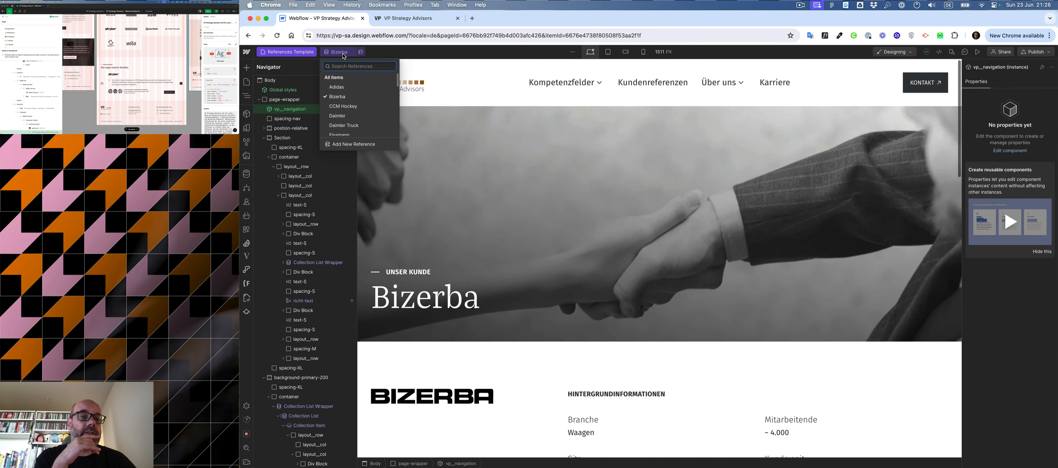
pyautogui.scroll(-2, 352, 98)
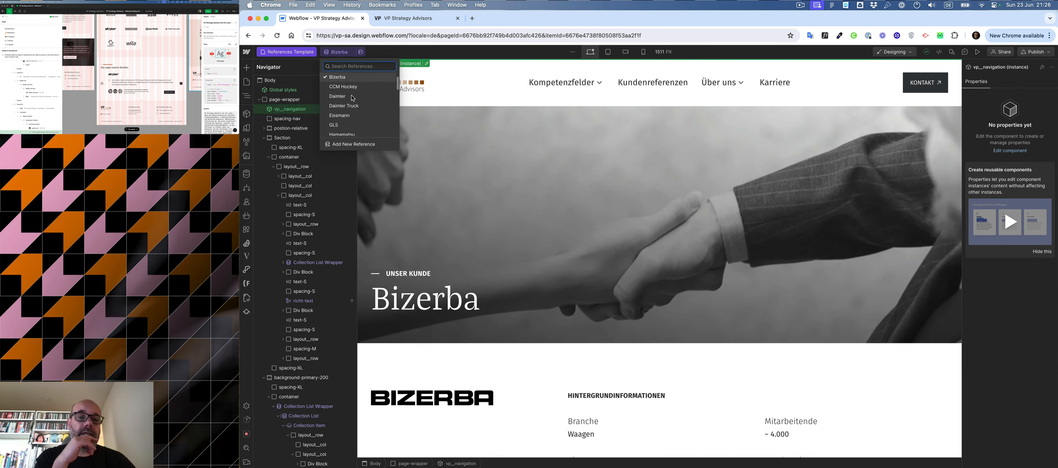
pyautogui.scroll(-5, 352, 98)
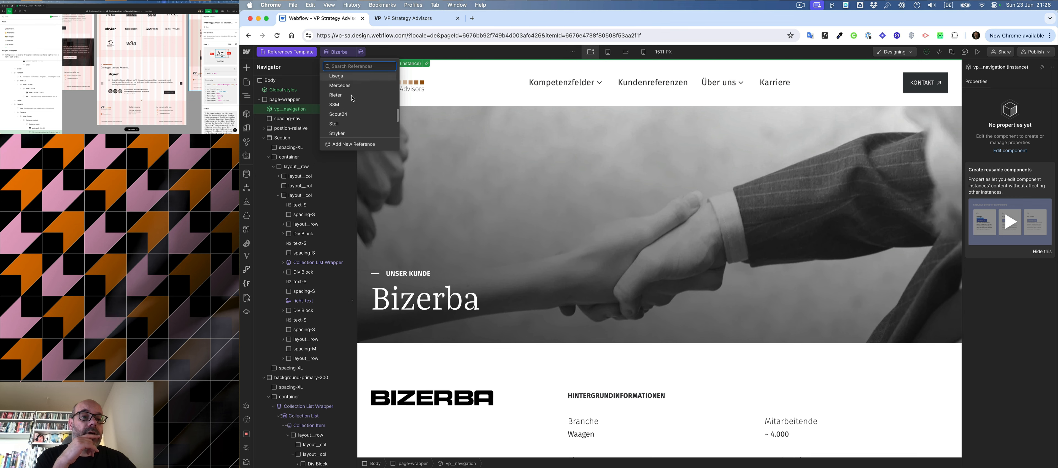
pyautogui.scroll(-3, 352, 98)
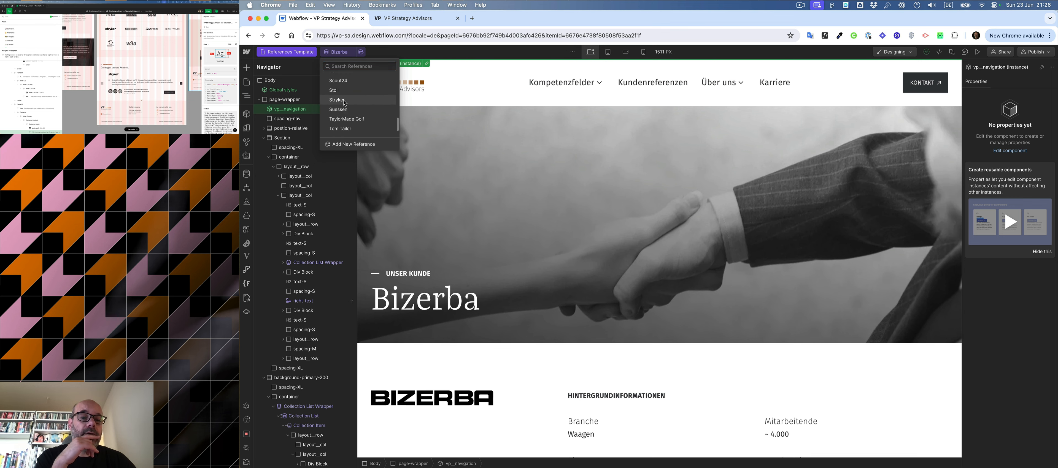
pyautogui.click(337, 99)
pyautogui.scroll(-5, 518, 137)
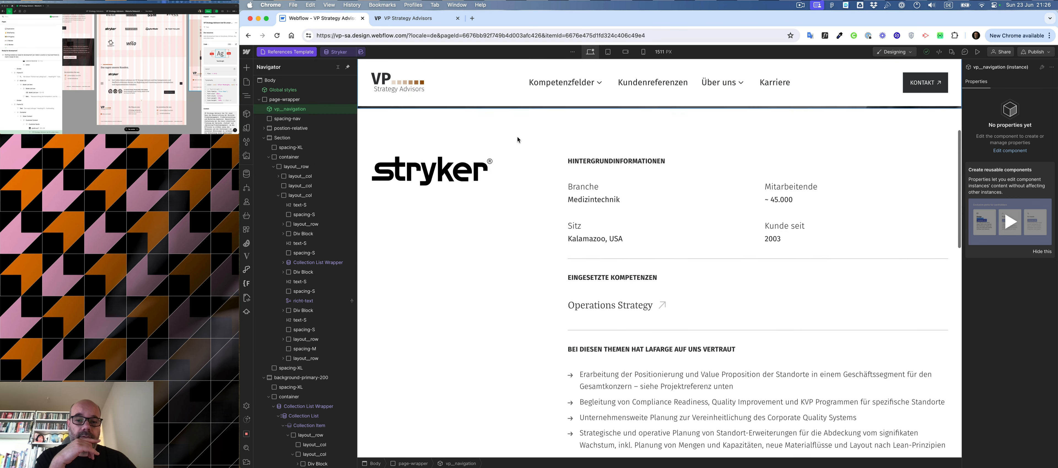
pyautogui.scroll(-8, 517, 140)
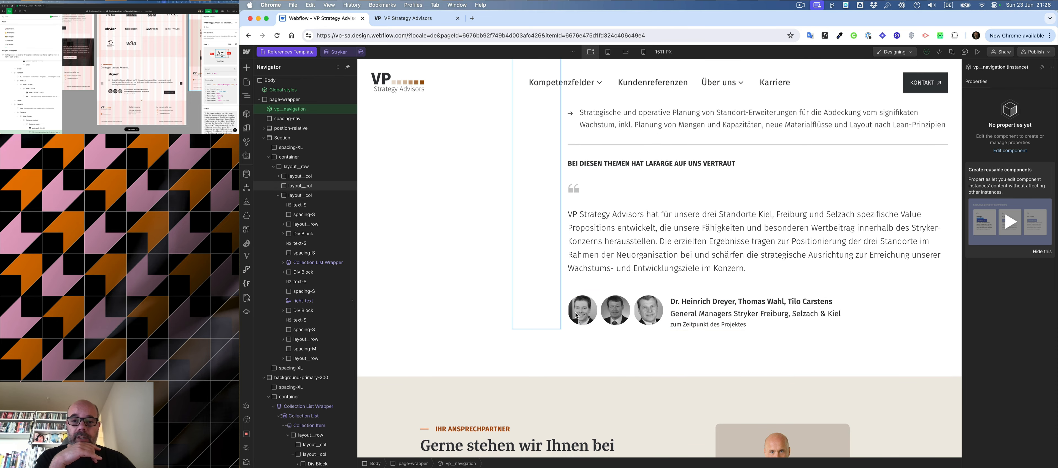
# Add the layout__align-center combo class to the Stryker testimonial's author row, then remove it again
pyautogui.click(668, 309)
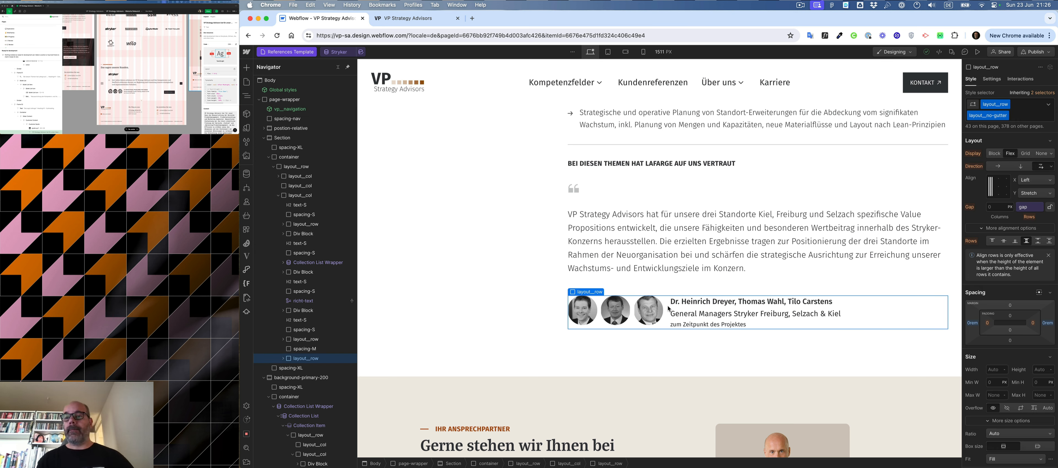
pyautogui.press('super+Return')
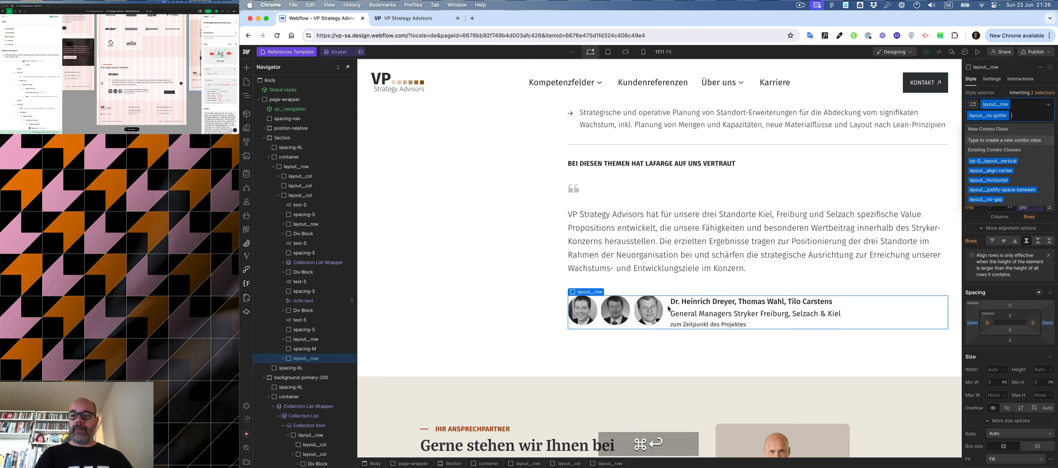
pyautogui.write('cent')
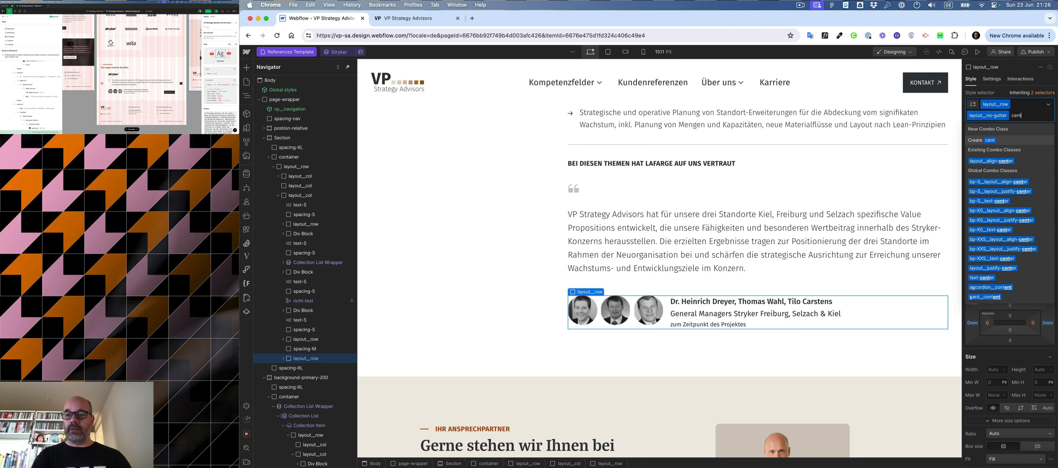
pyautogui.press('Down')
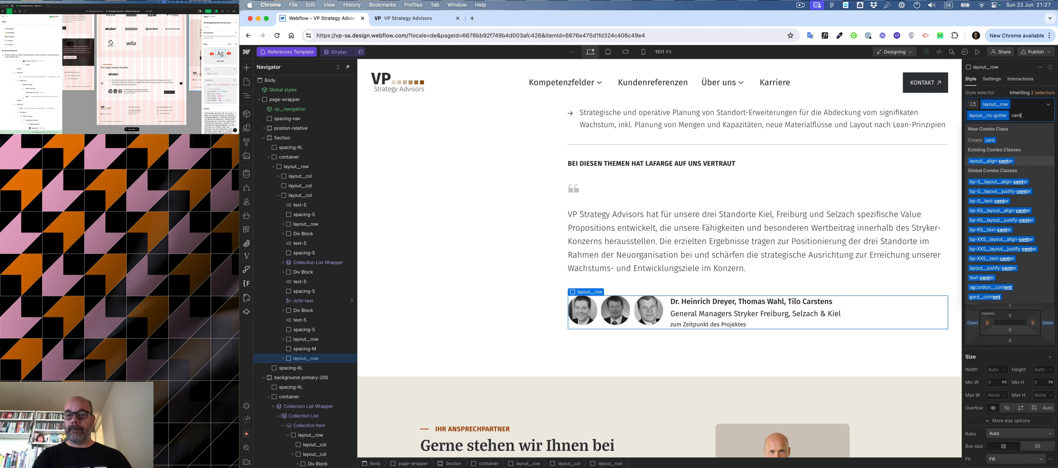
pyautogui.press('Return')
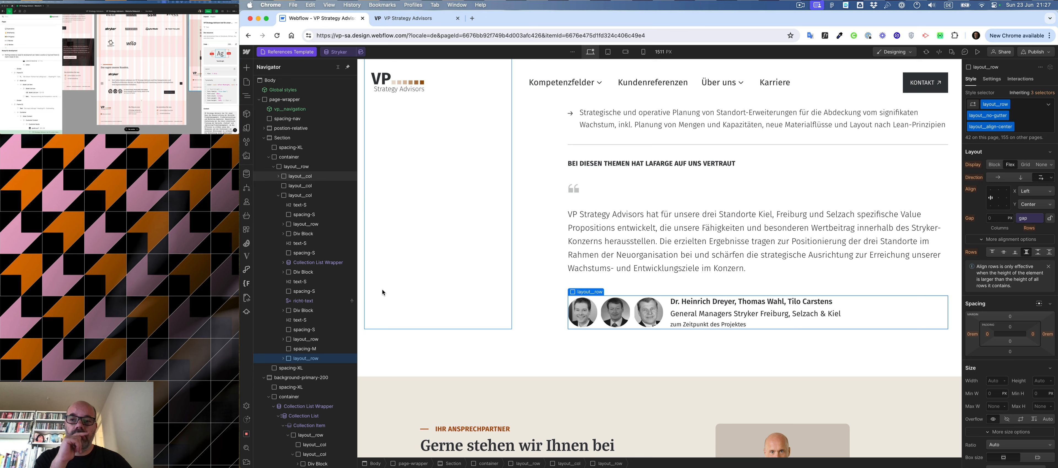
pyautogui.click(1026, 126)
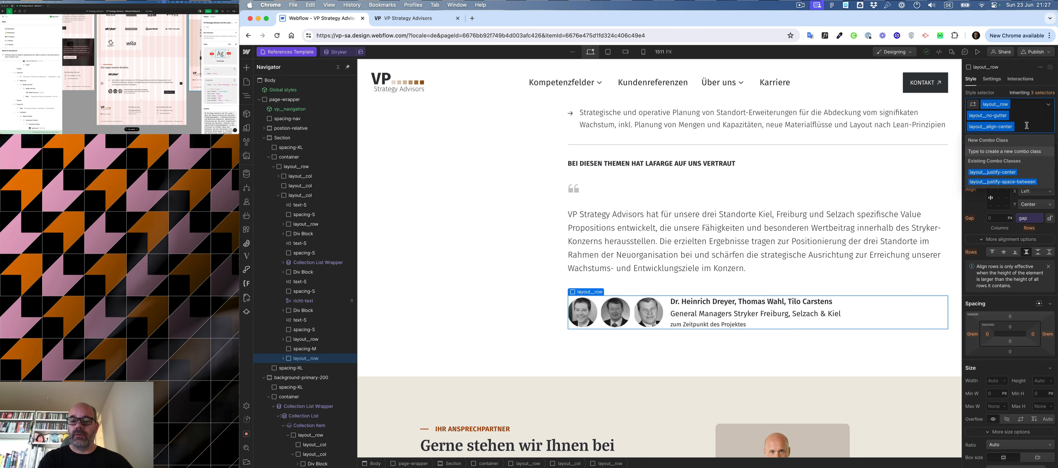
pyautogui.press('BackSpace')
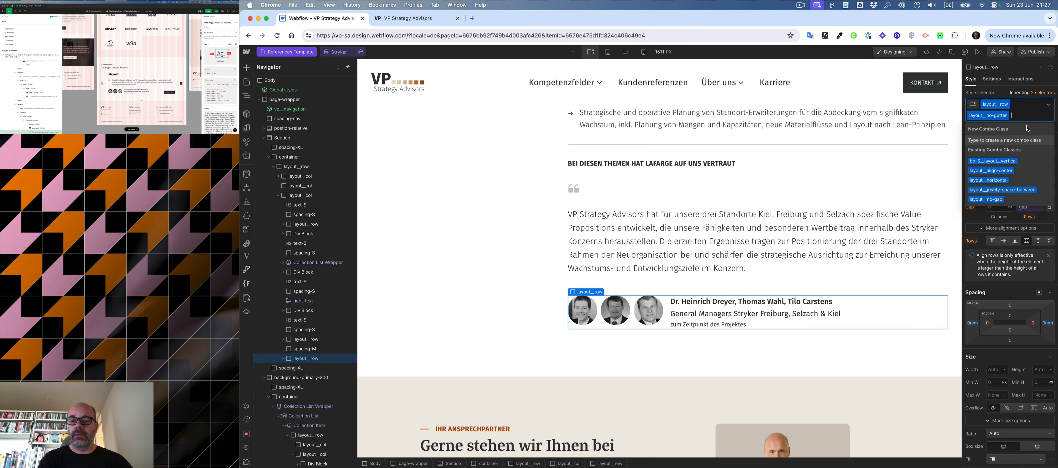
# Review the testimonial quote row at mobile portrait and narrow widths, then return to the desktop breakpoint
pyautogui.click(758, 189)
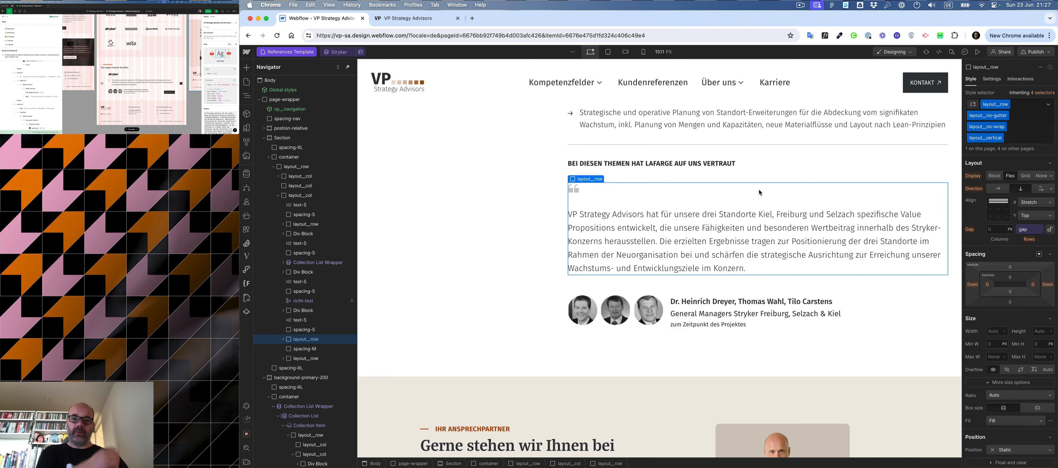
pyautogui.click(643, 52)
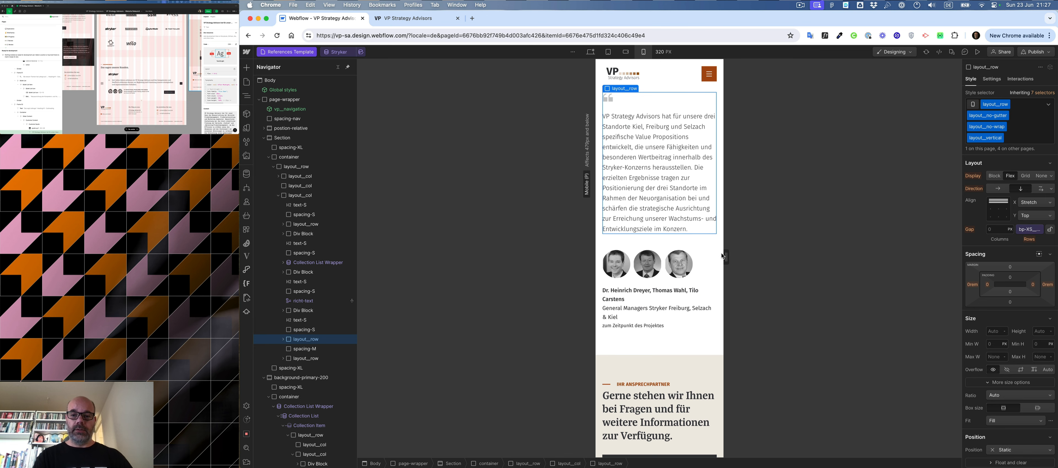
pyautogui.moveTo(722, 256); pyautogui.dragTo(732, 254)
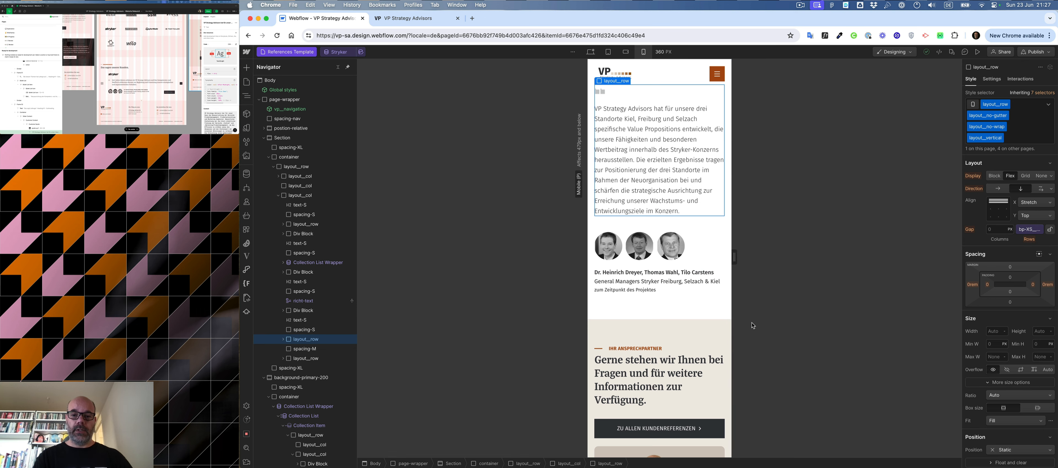
pyautogui.scroll(-5, 648, 231)
pyautogui.scroll(2, 648, 232)
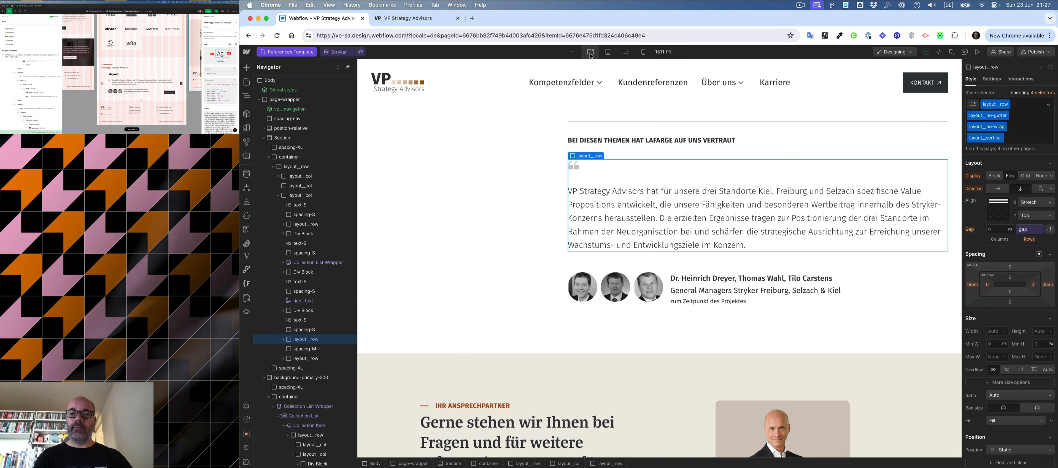
pyautogui.click(590, 52)
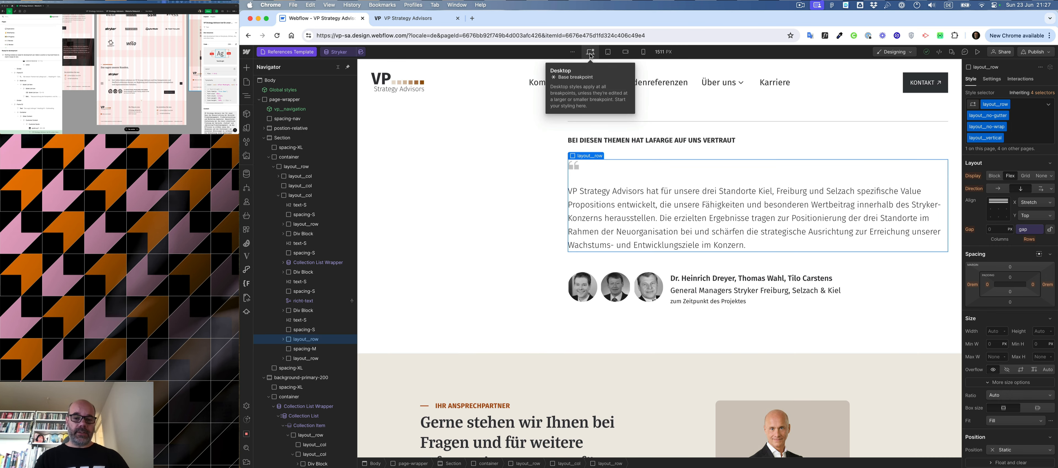
pyautogui.click(445, 132)
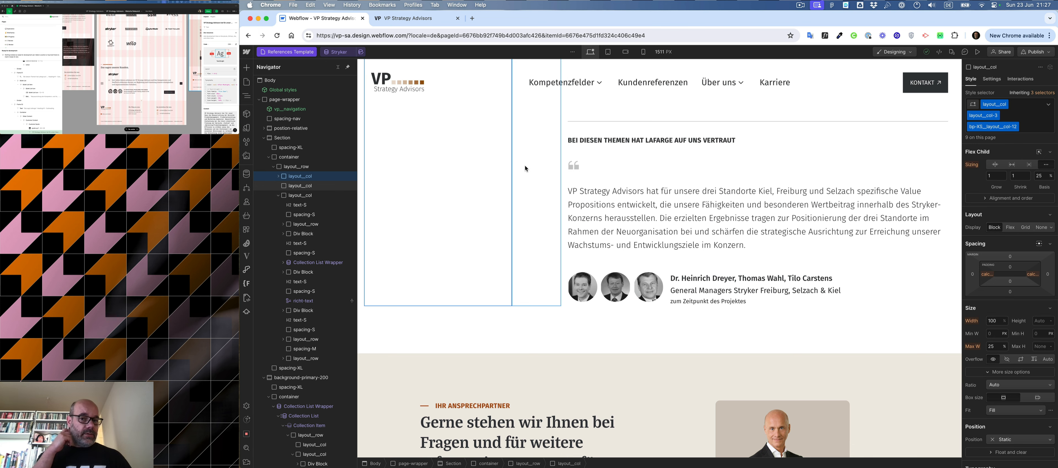
# Publish the site to the staging domain and close the publish panel
pyautogui.scroll(8, 525, 167)
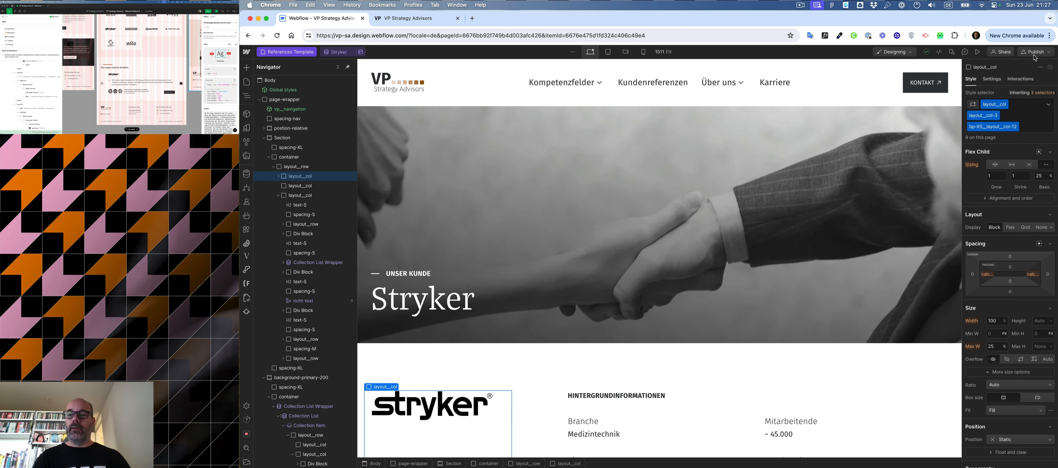
pyautogui.click(1034, 57)
pyautogui.click(1018, 181)
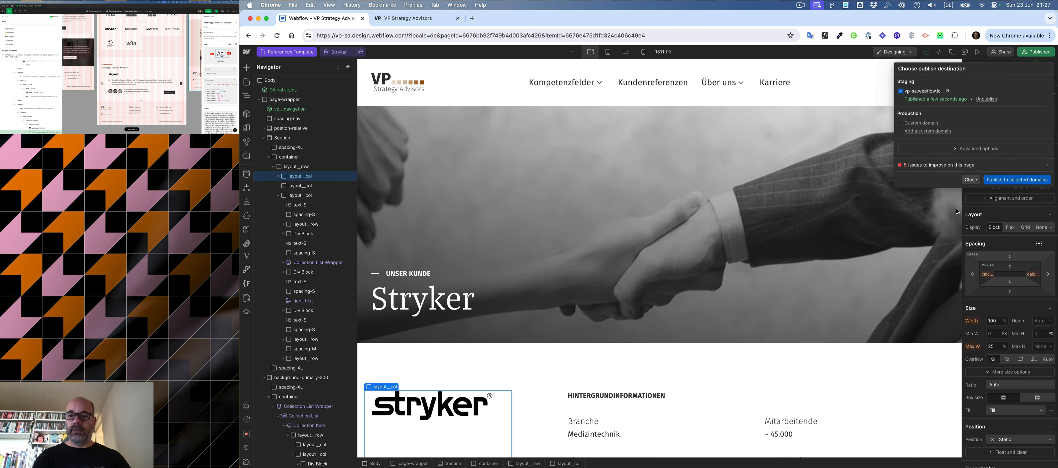
pyautogui.click(970, 179)
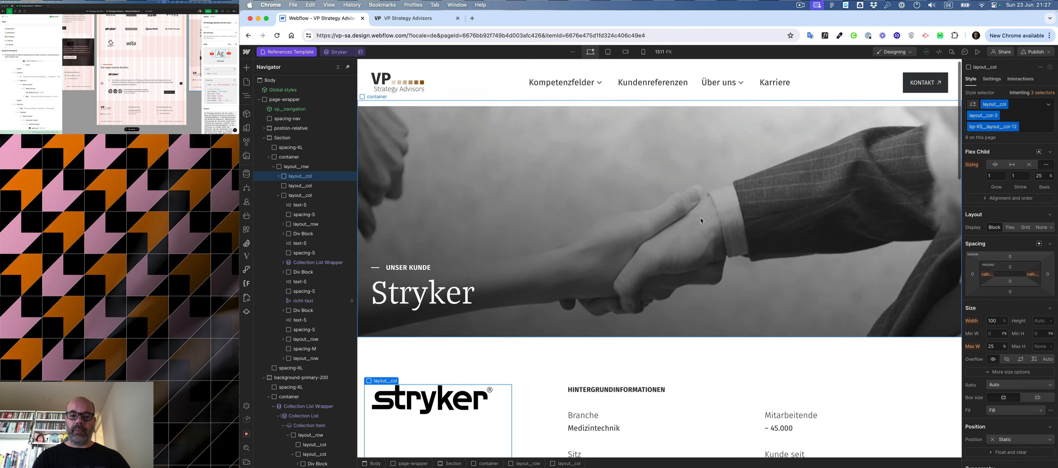
# Review the Stryker reference page from its testimonial section down through the contact section and footer
pyautogui.scroll(-15, 700, 218)
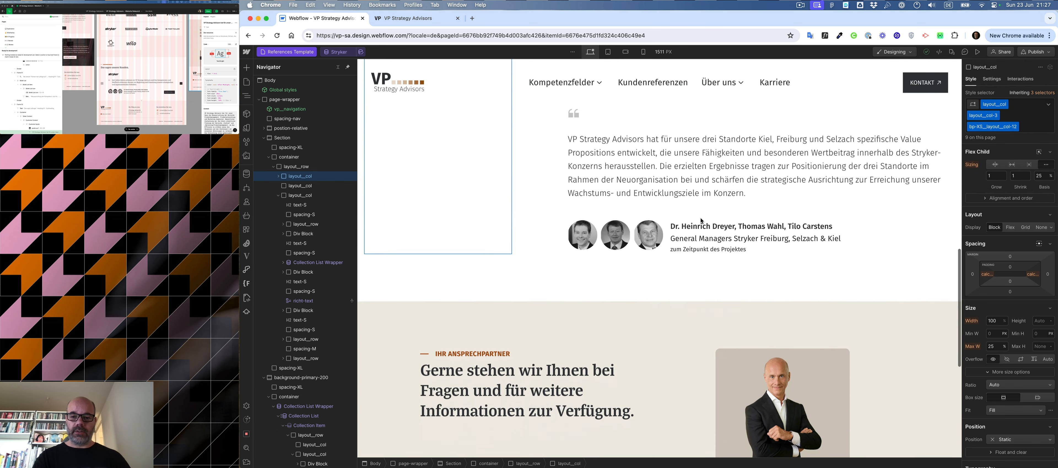
pyautogui.scroll(-5, 701, 221)
pyautogui.scroll(3, 701, 221)
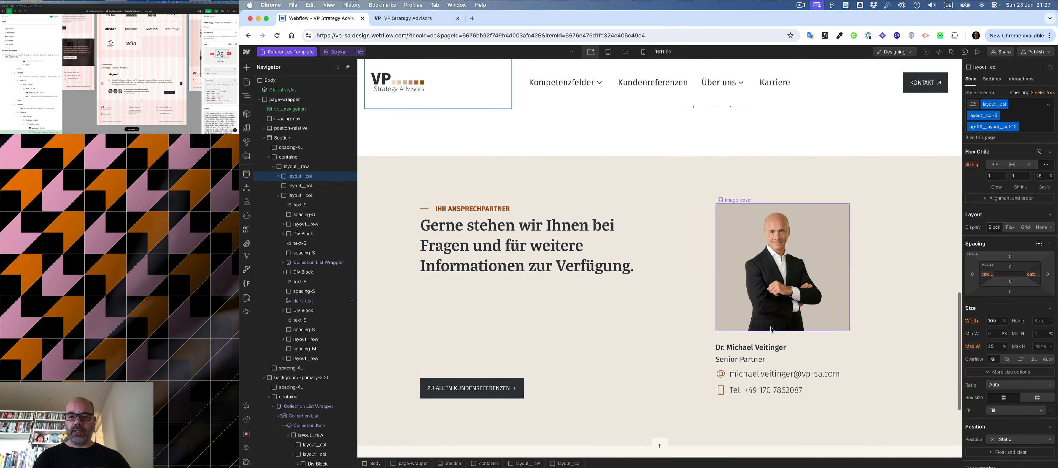
pyautogui.click(772, 337)
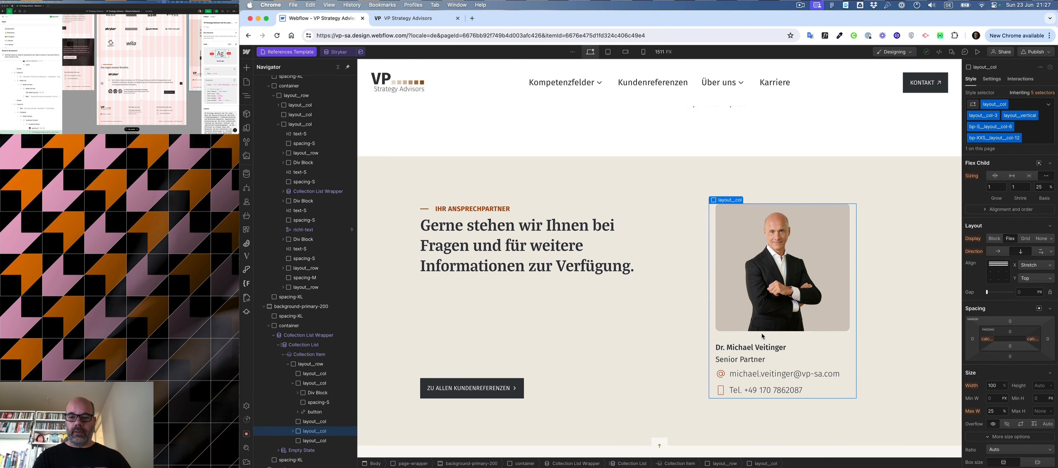
pyautogui.scroll(5, 768, 347)
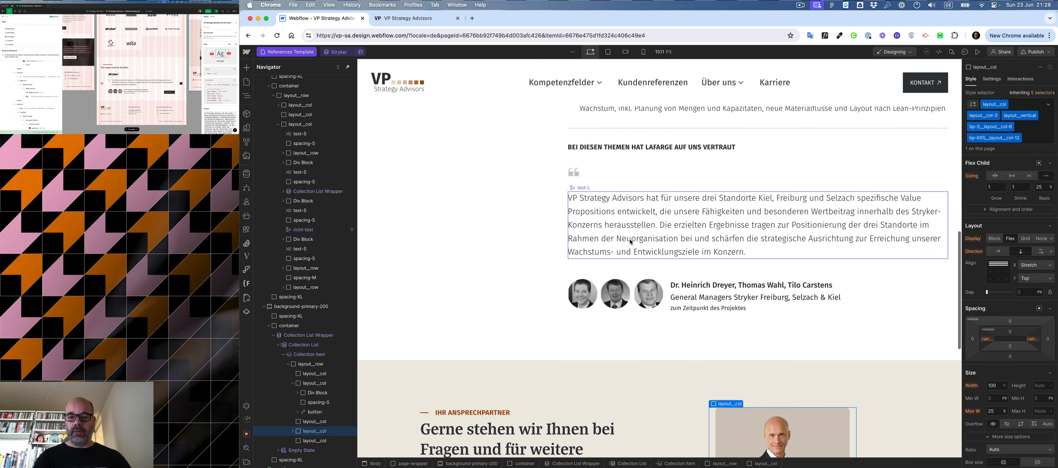
pyautogui.scroll(5, 630, 242)
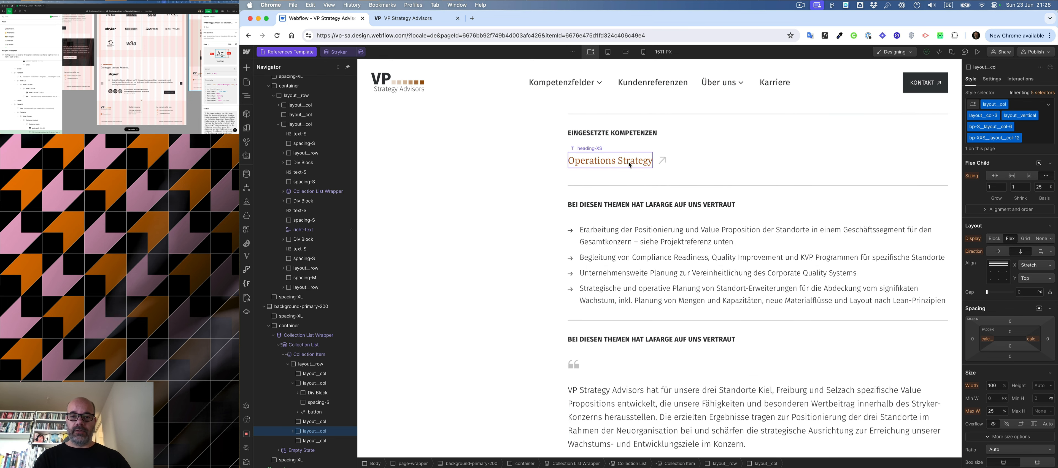
pyautogui.scroll(-10, 629, 162)
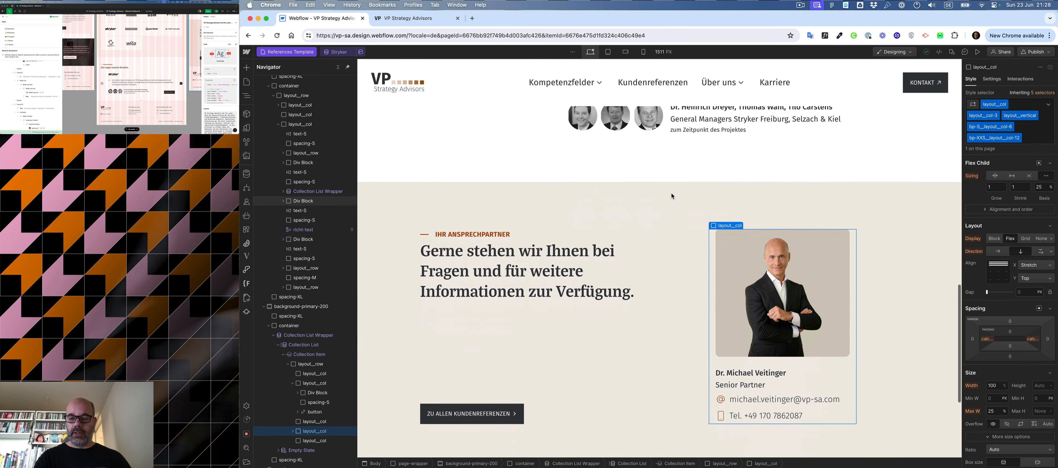
pyautogui.scroll(-2, 671, 193)
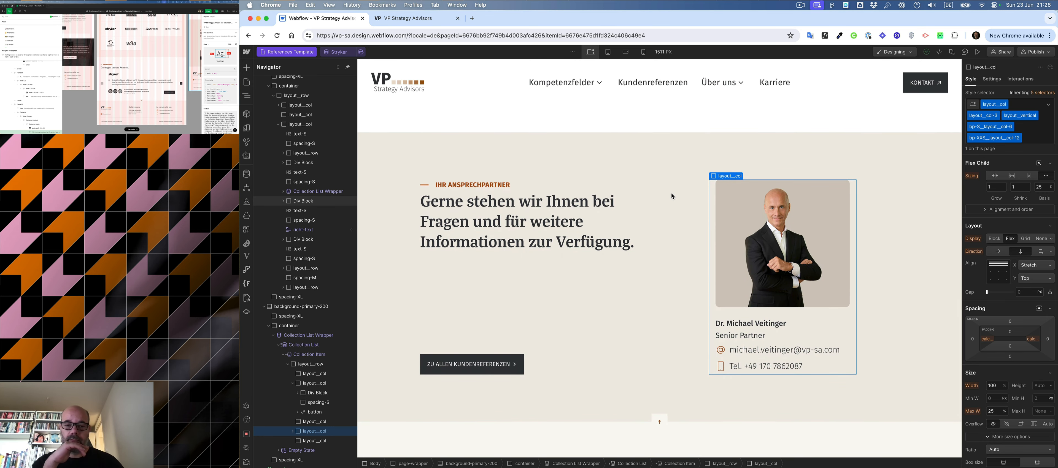
pyautogui.scroll(-3, 670, 193)
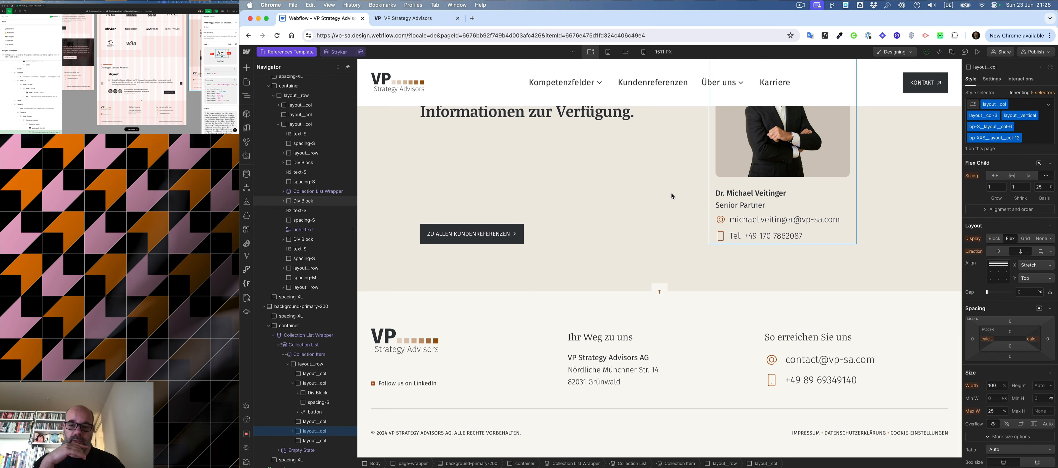
pyautogui.scroll(15, 671, 193)
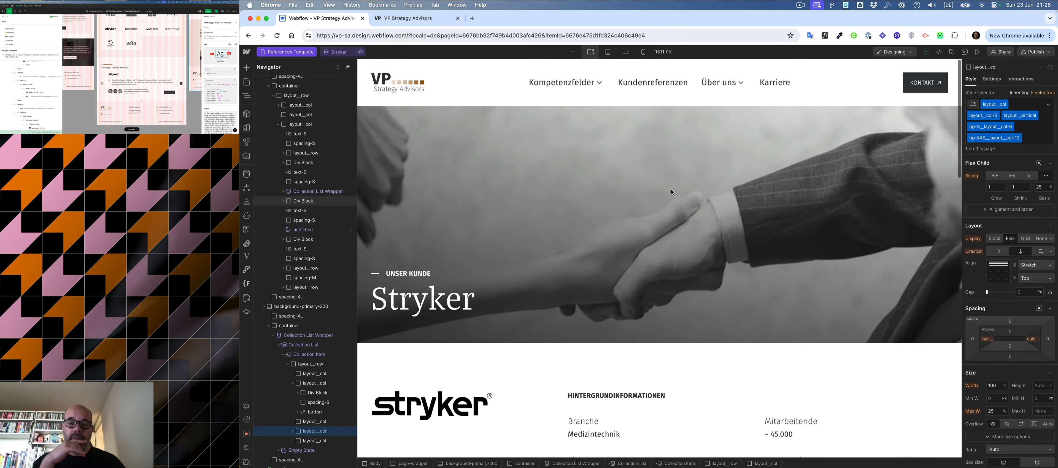
# Link the navigation's Kundenreferenzen item to the Kundenreferenzen page, then publish the site to the staging domain again
pyautogui.doubleClick(626, 91)
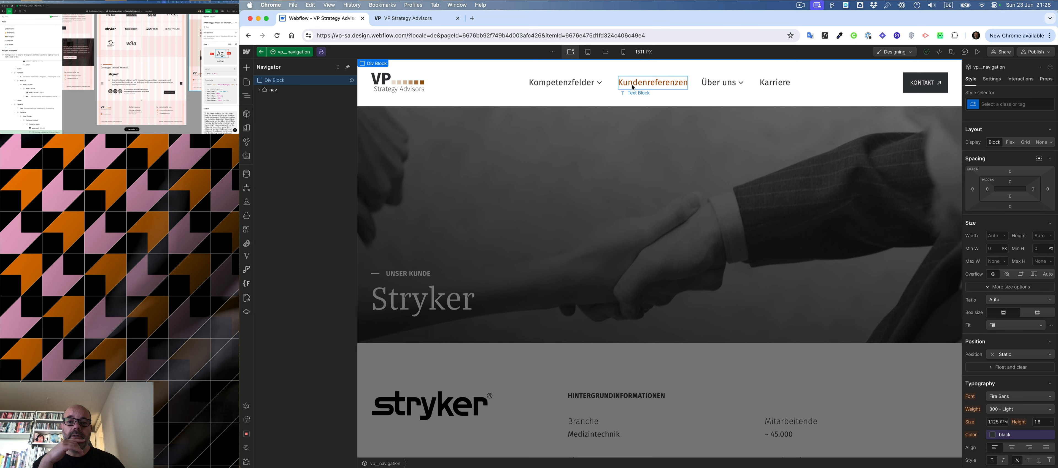
pyautogui.click(652, 82)
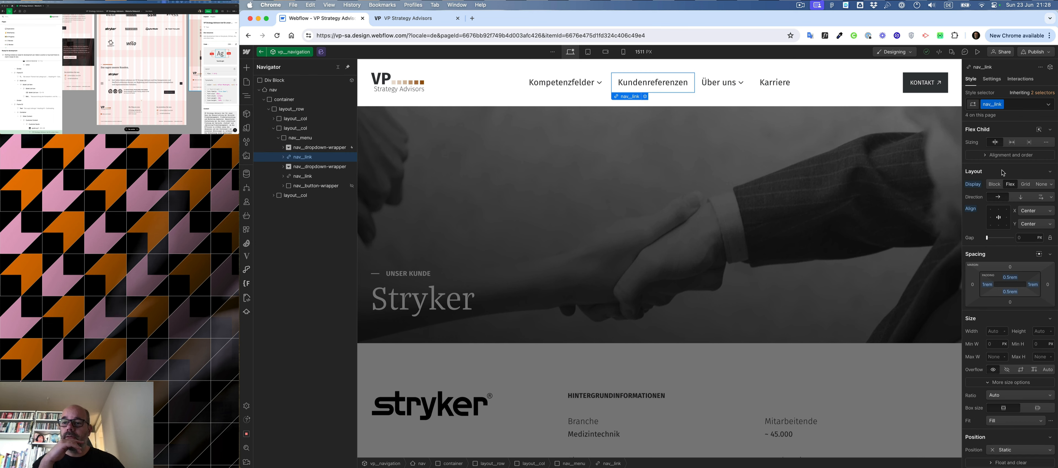
pyautogui.click(991, 78)
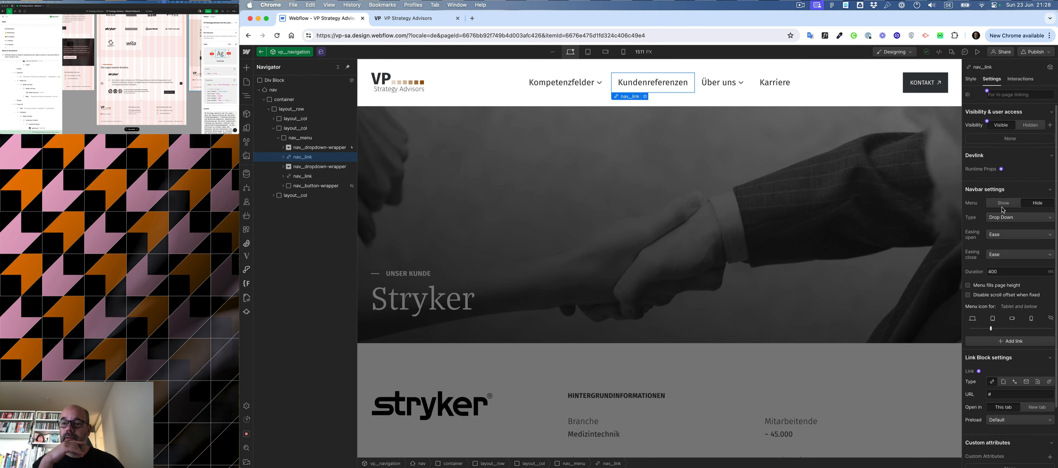
pyautogui.click(1003, 382)
pyautogui.click(1009, 395)
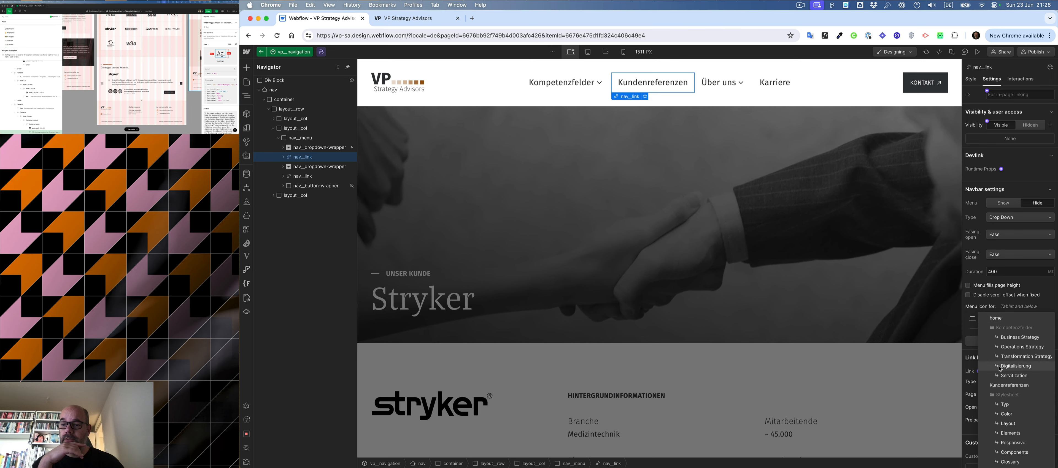
pyautogui.click(1000, 387)
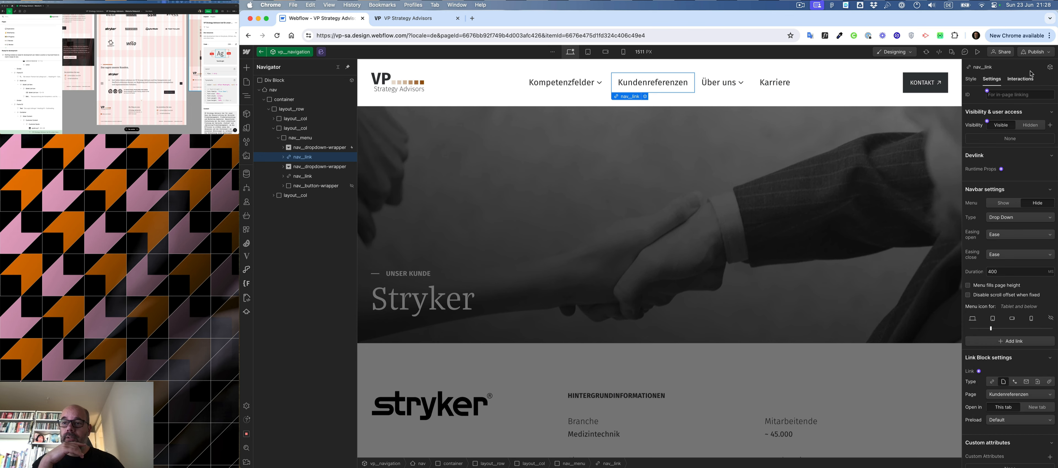
pyautogui.click(1035, 52)
pyautogui.click(997, 181)
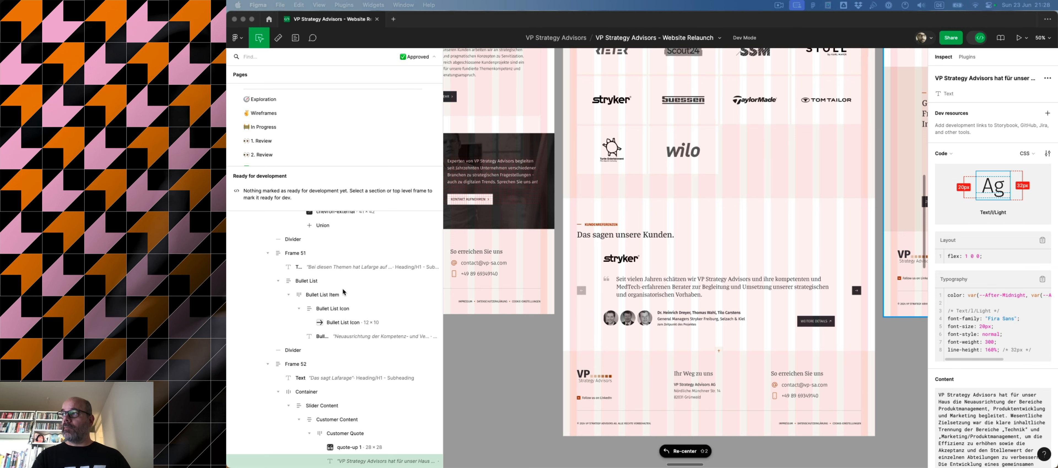
# Switch to Figma and browse the design frames for the Über uns, Management and Karriere pages
pyautogui.hscroll(8, 676, 157)
pyautogui.scroll(8, 676, 156)
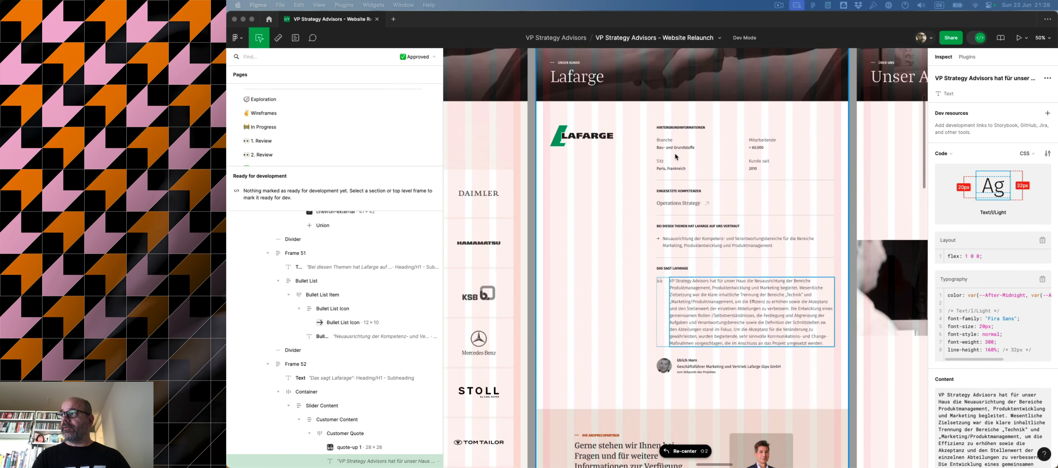
pyautogui.scroll(5, 675, 156)
pyautogui.hscroll(10, 675, 156)
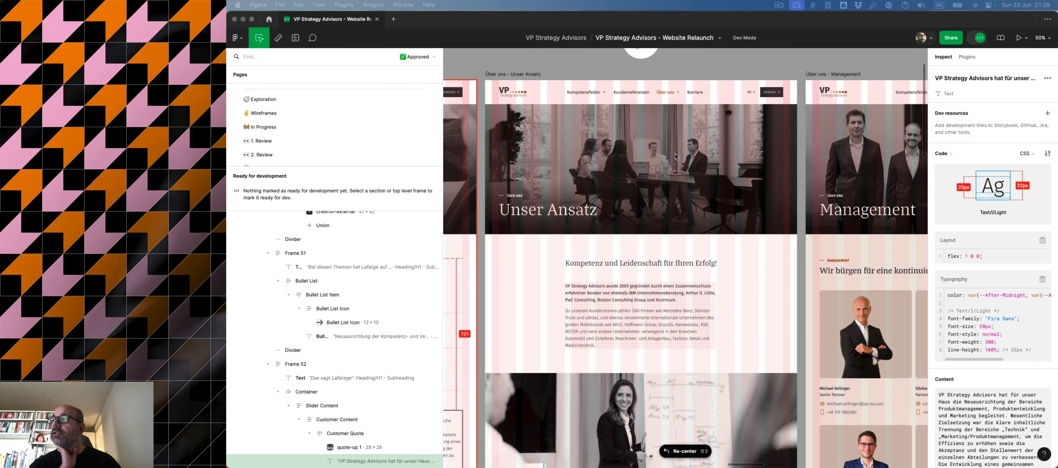
pyautogui.scroll(-15, 676, 156)
pyautogui.hscroll(-3, 676, 157)
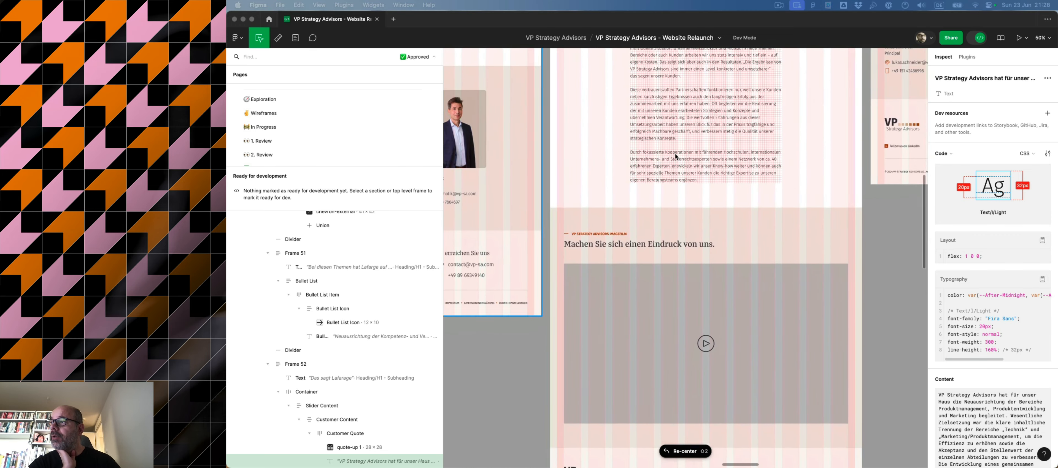
pyautogui.scroll(15, 676, 157)
pyautogui.hscroll(3, 675, 156)
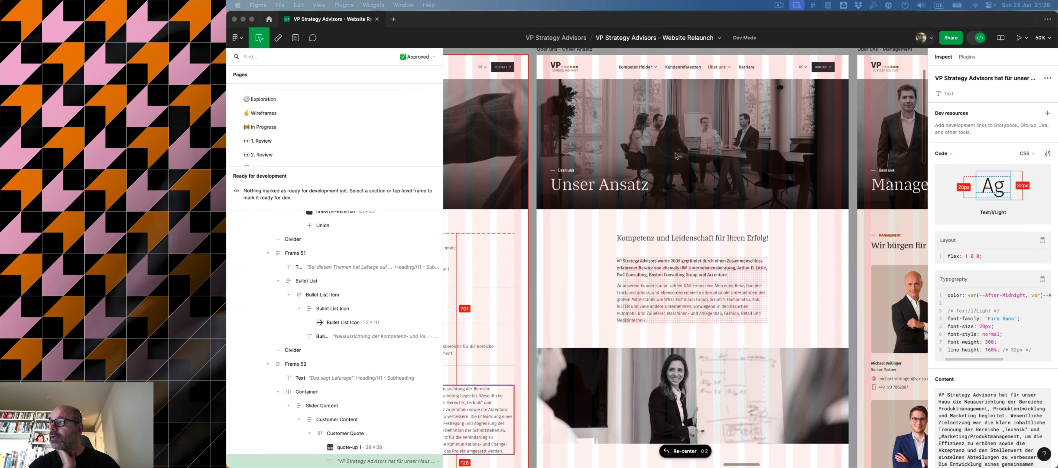
pyautogui.hscroll(10, 676, 156)
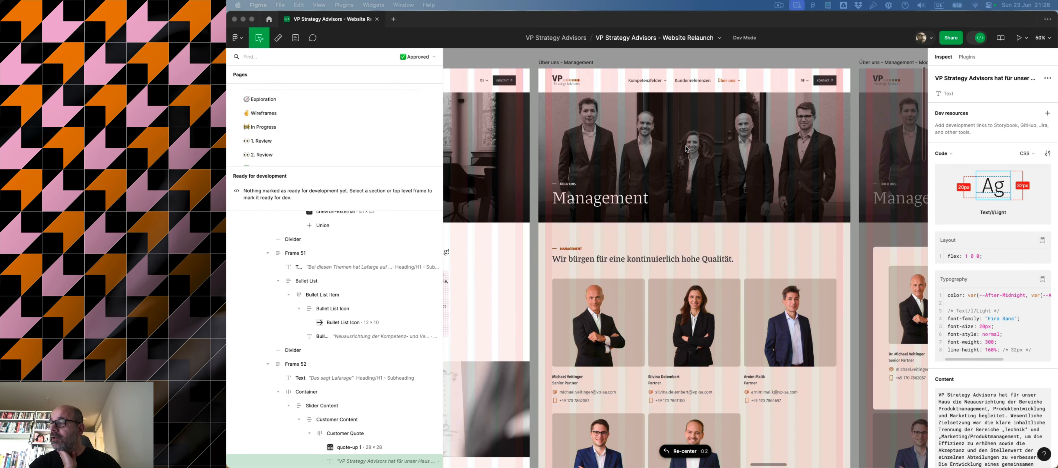
pyautogui.scroll(-10, 684, 149)
pyautogui.scroll(5, 683, 131)
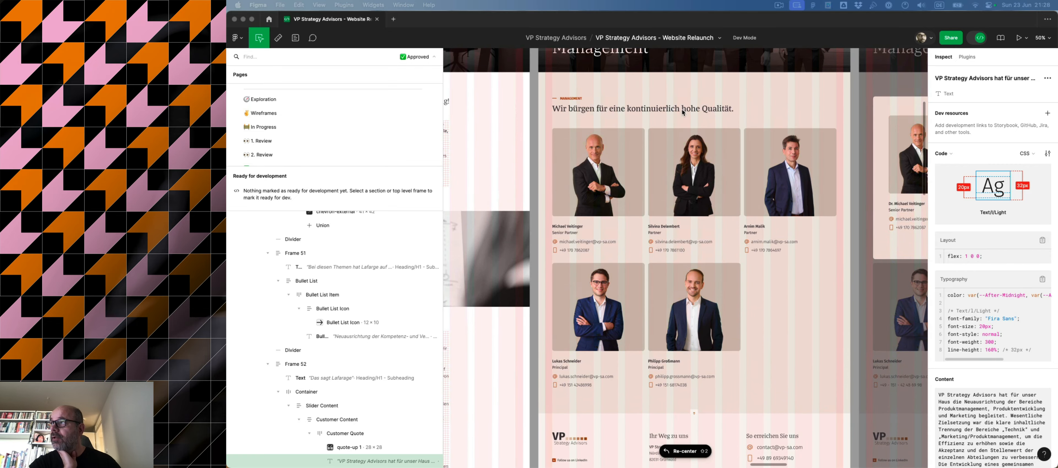
pyautogui.scroll(5, 683, 112)
pyautogui.hscroll(8, 683, 112)
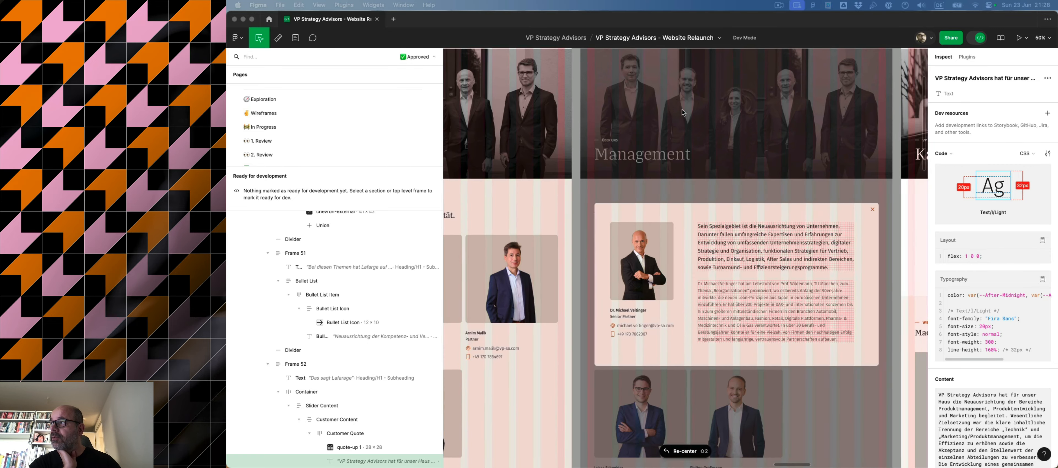
pyautogui.hscroll(2, 682, 112)
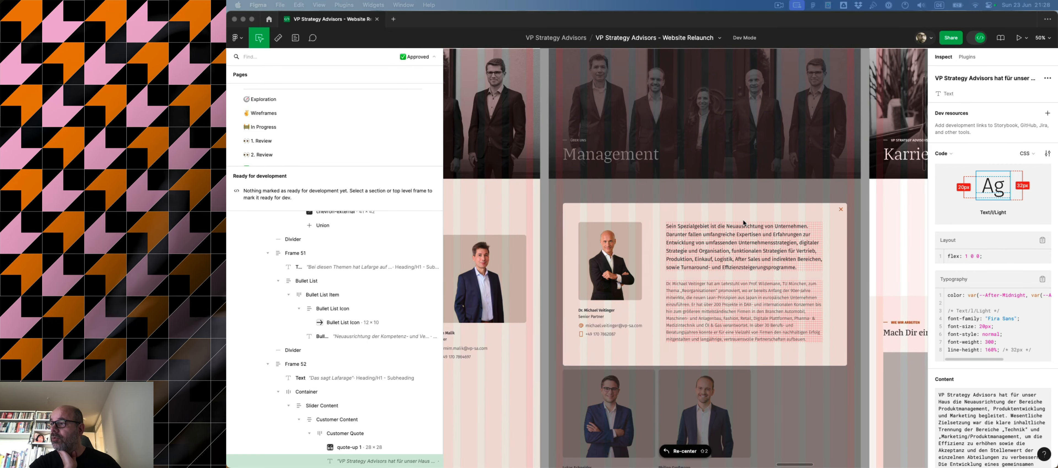
pyautogui.scroll(-10, 743, 223)
pyautogui.hscroll(-2, 743, 223)
pyautogui.scroll(15, 744, 223)
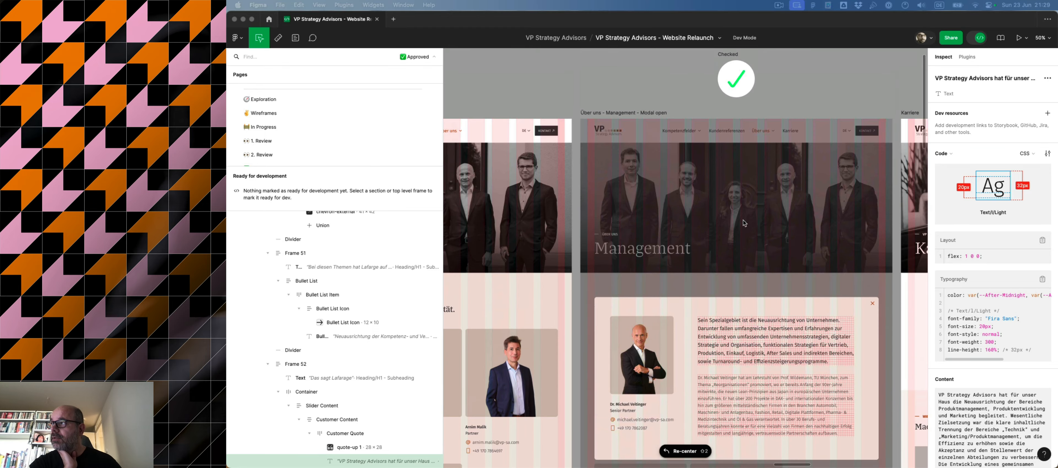
pyautogui.scroll(-2, 744, 223)
pyautogui.hscroll(2, 743, 223)
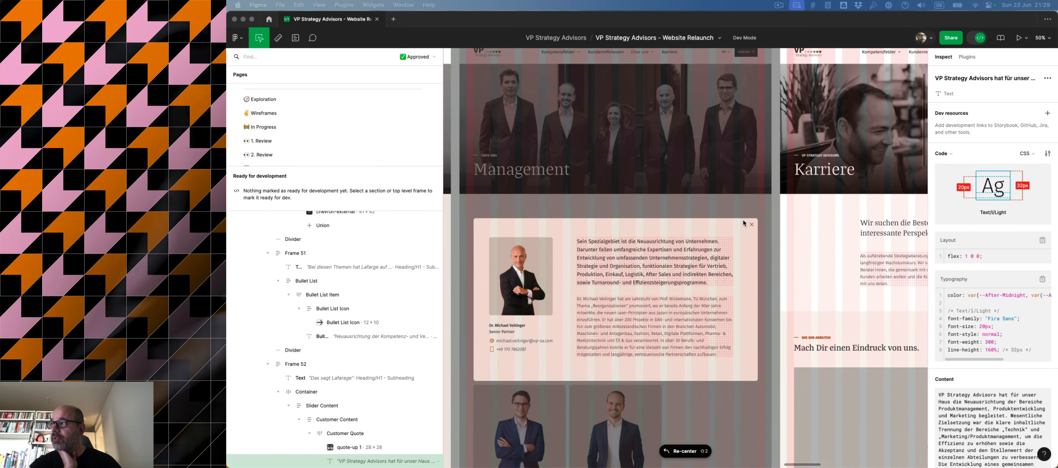
pyautogui.hscroll(14, 744, 223)
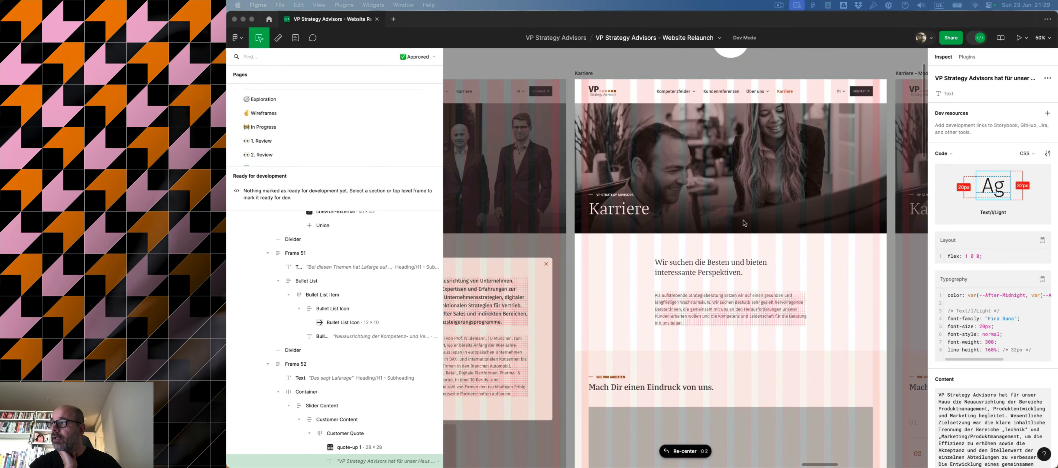
pyautogui.scroll(-20, 743, 223)
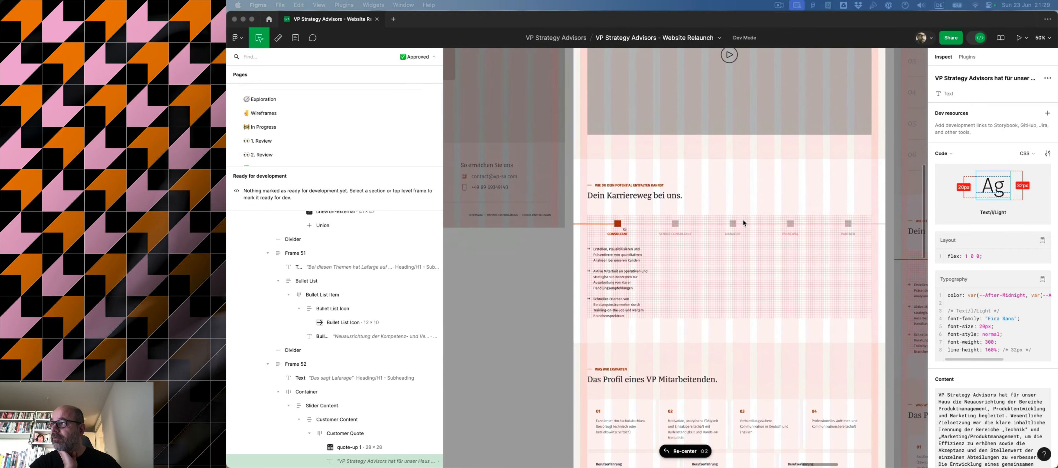
pyautogui.scroll(16, 744, 223)
pyautogui.scroll(10, 744, 223)
pyautogui.scroll(-10, 743, 223)
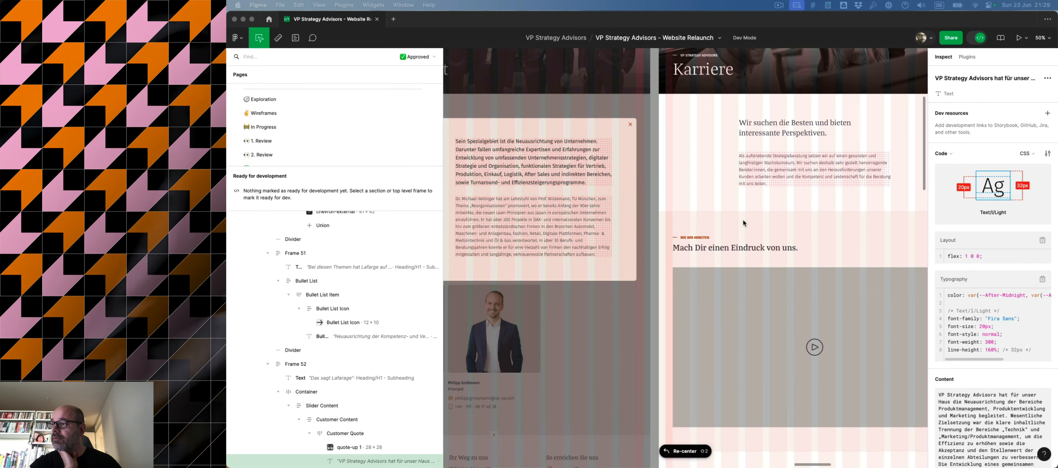
pyautogui.scroll(-15, 743, 223)
pyautogui.hscroll(4, 743, 223)
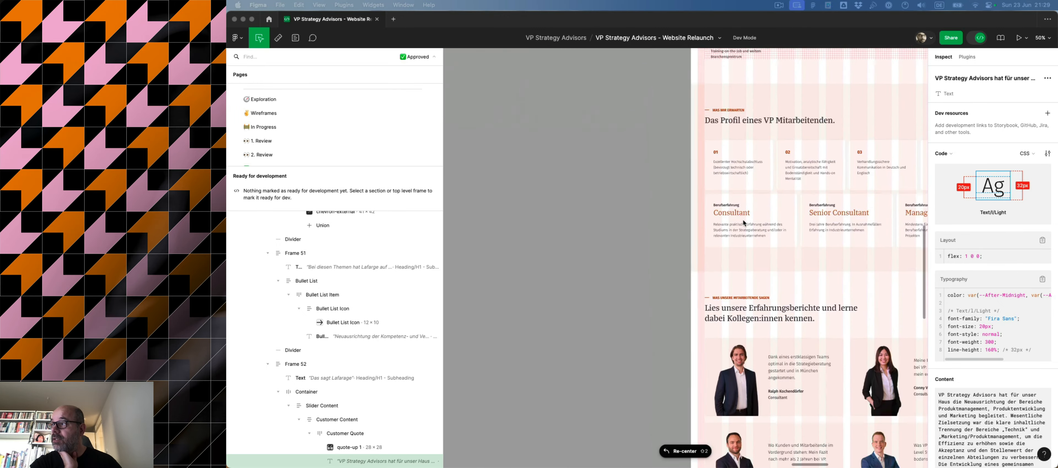
pyautogui.scroll(15, 743, 223)
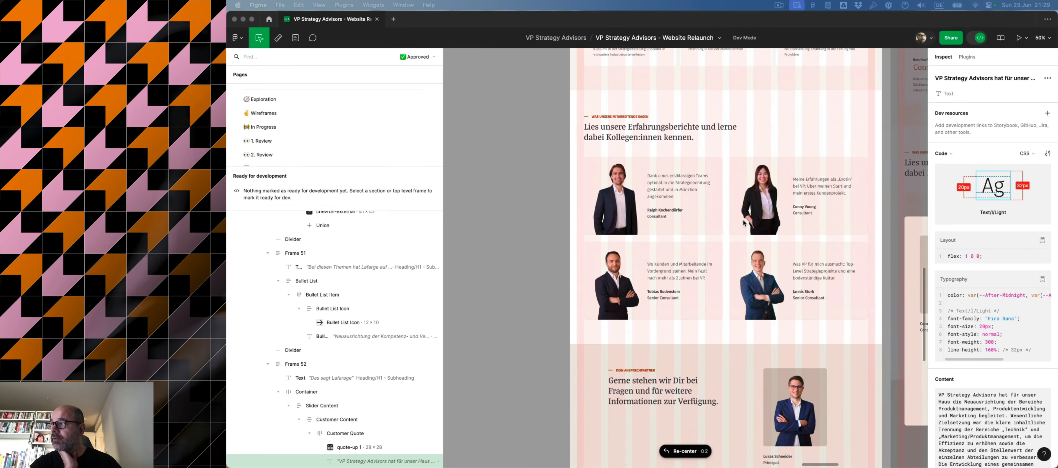
pyautogui.scroll(5, 744, 223)
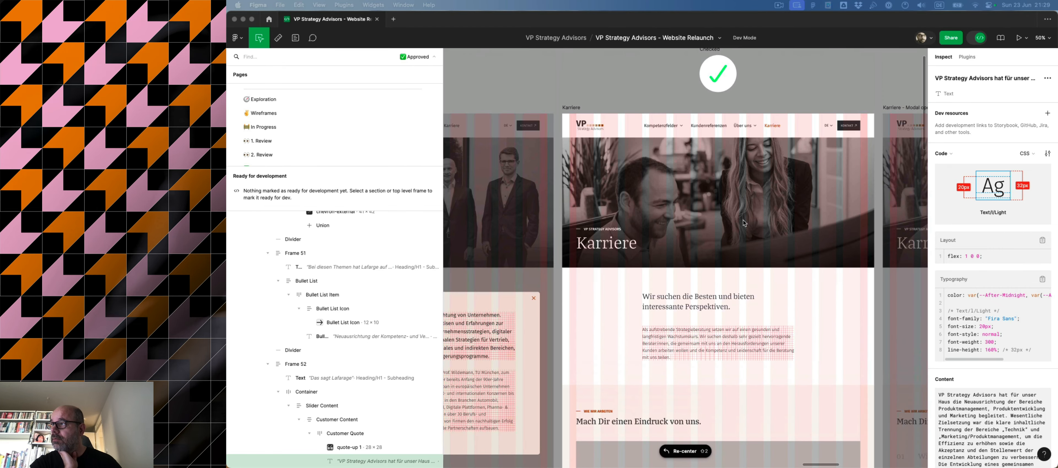
pyautogui.hscroll(-6, 744, 224)
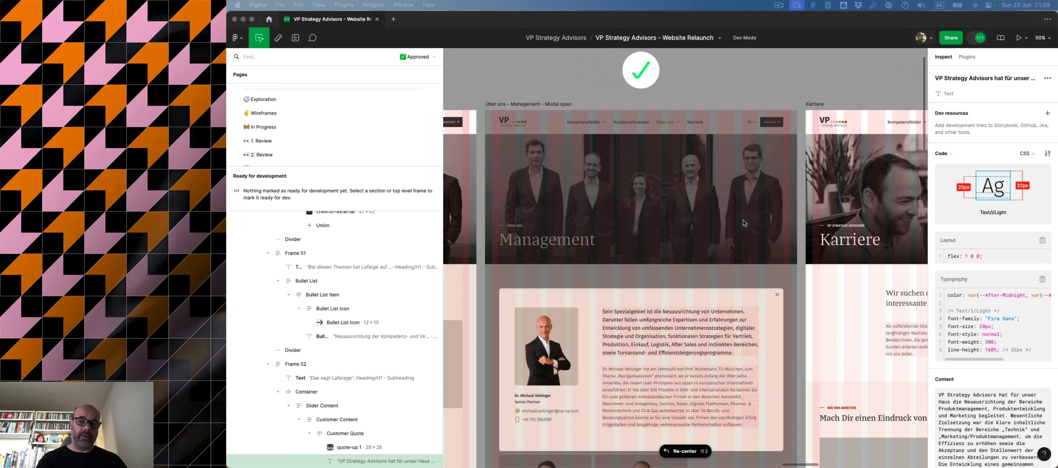